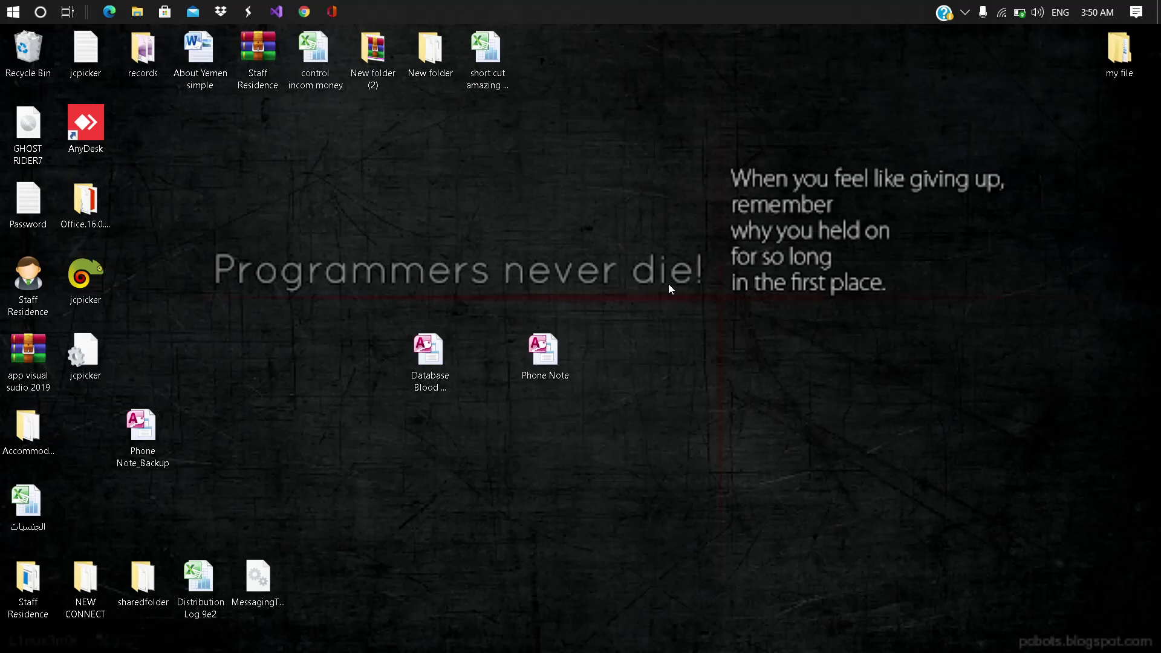
# Create a new Excel worksheet on the desktop named 'Data Entry Form in Excel'.
pyautogui.rightClick(669, 288)
pyautogui.moveTo(704, 443)
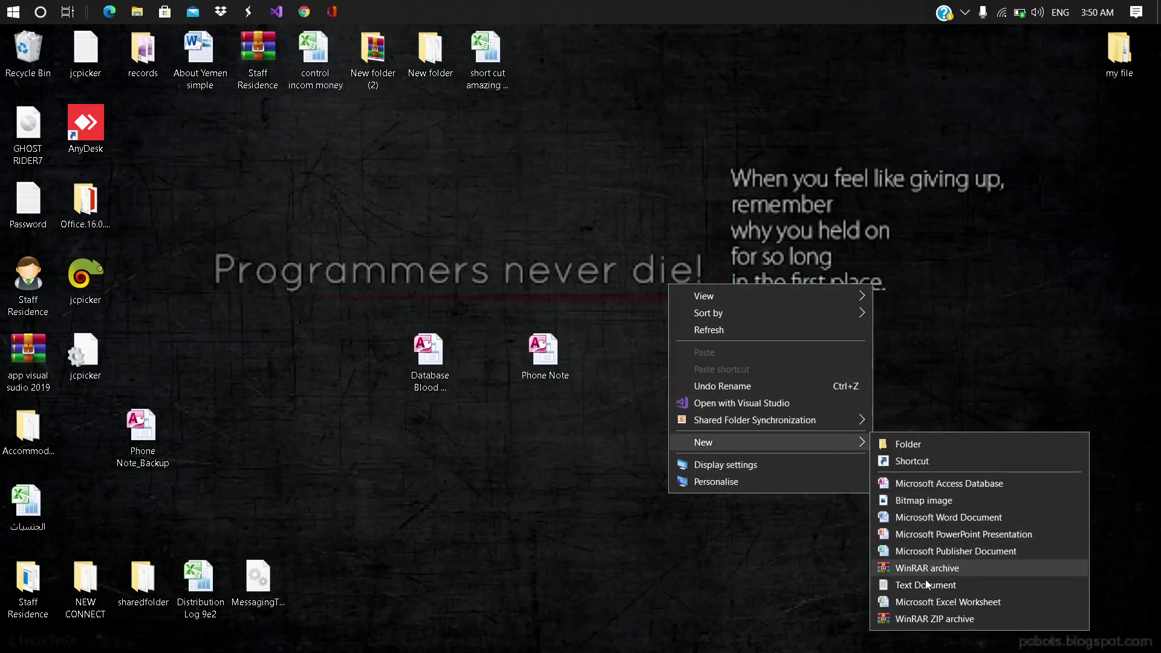
pyautogui.click(924, 601)
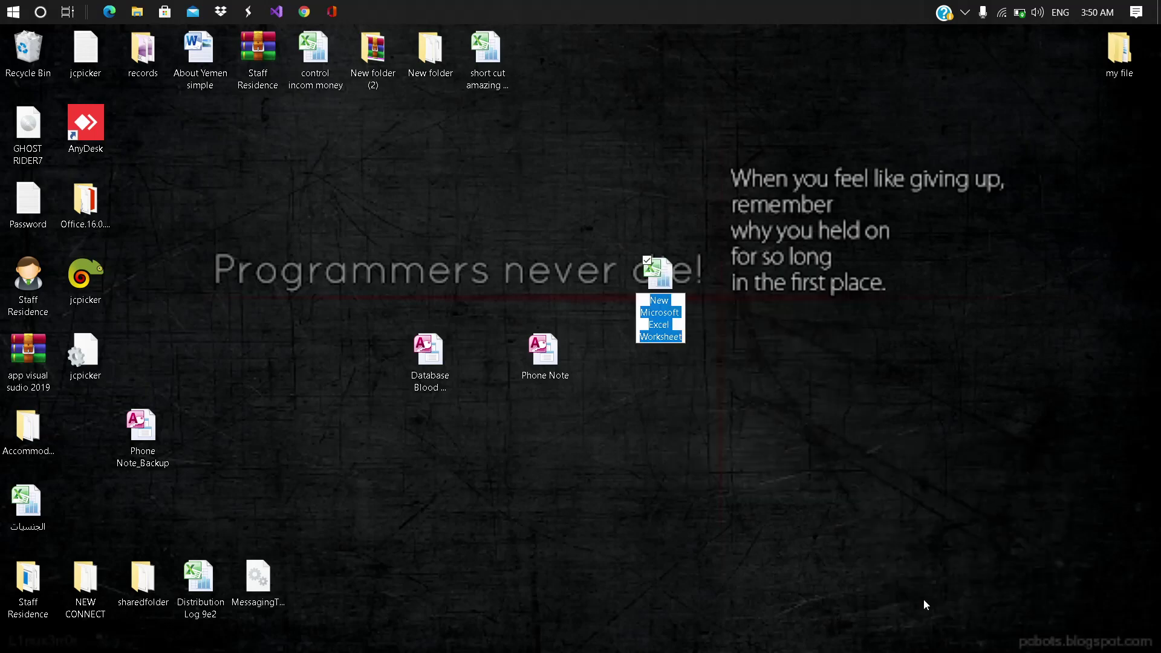
pyautogui.write('Data Entry')
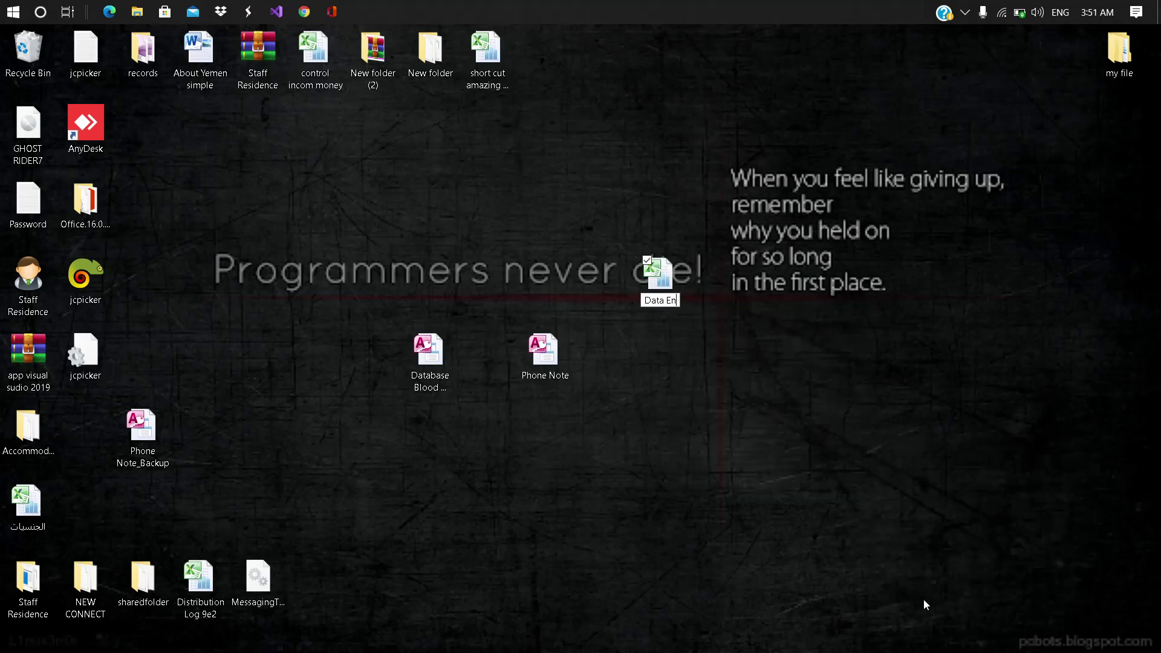
pyautogui.write(' Form')
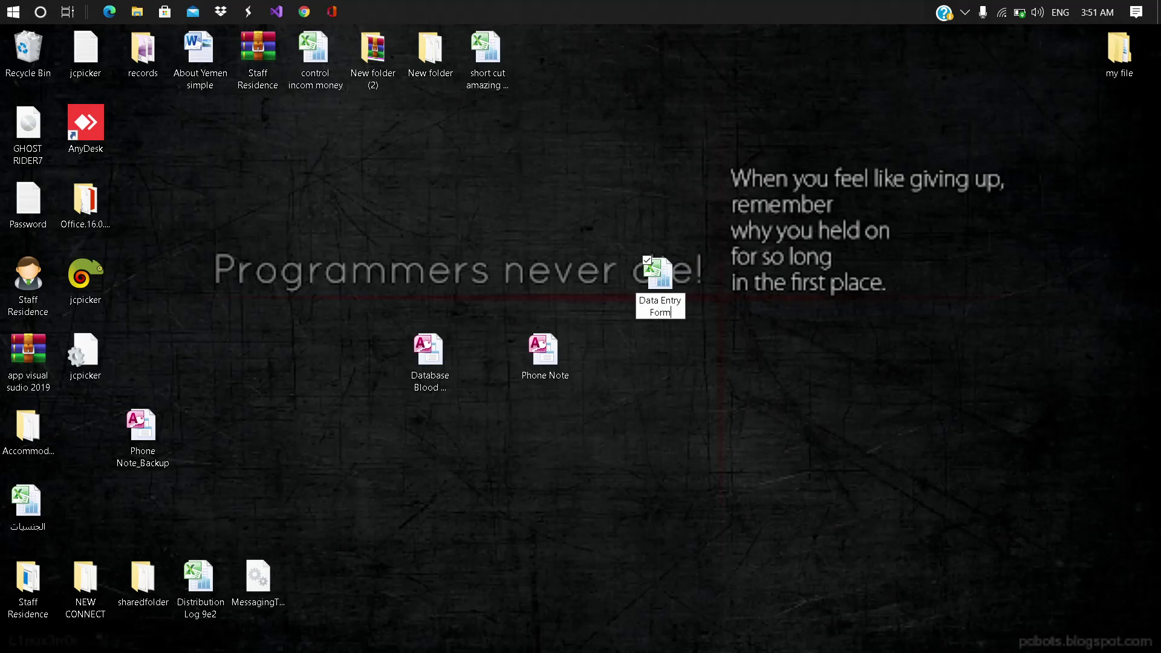
pyautogui.write(' in Ex')
pyautogui.write('cel')
pyautogui.press('Return')
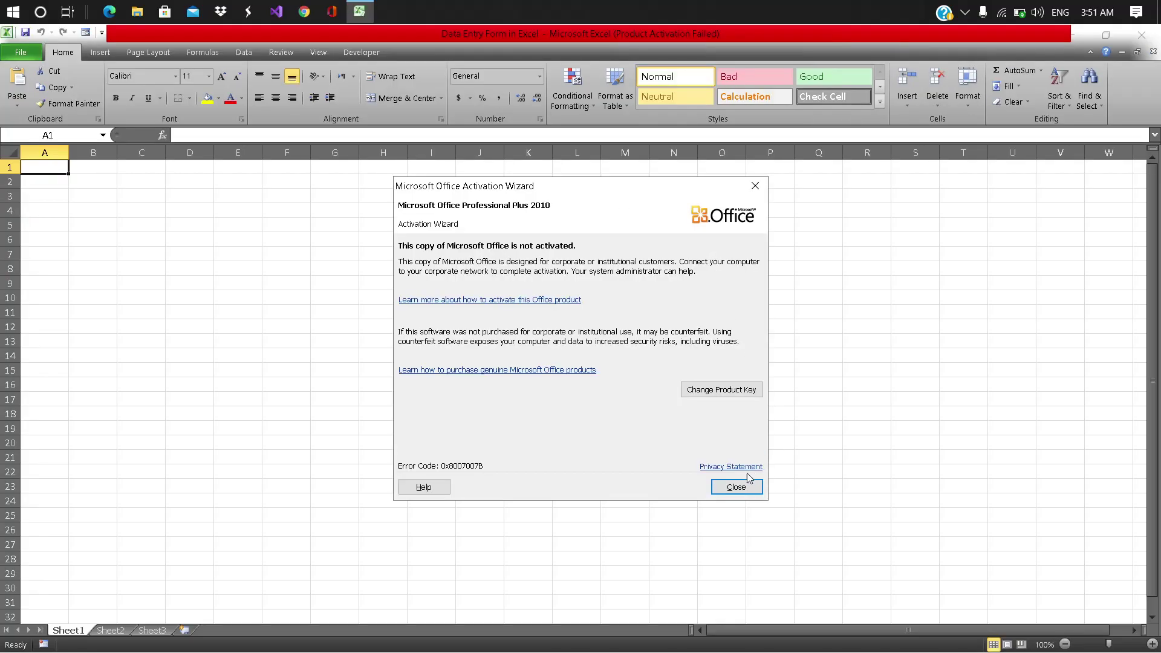
# Dismiss the activation notice, save as an Excel Macro-Enabled Workbook, and close Excel.
pyautogui.click(738, 487)
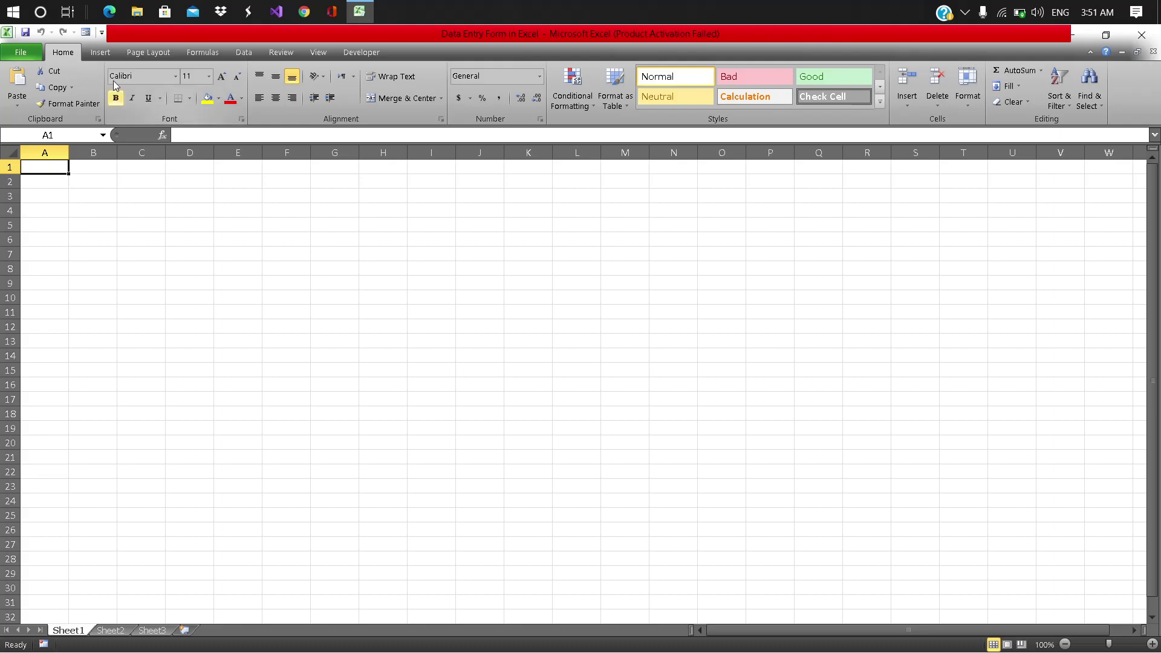
pyautogui.click(31, 52)
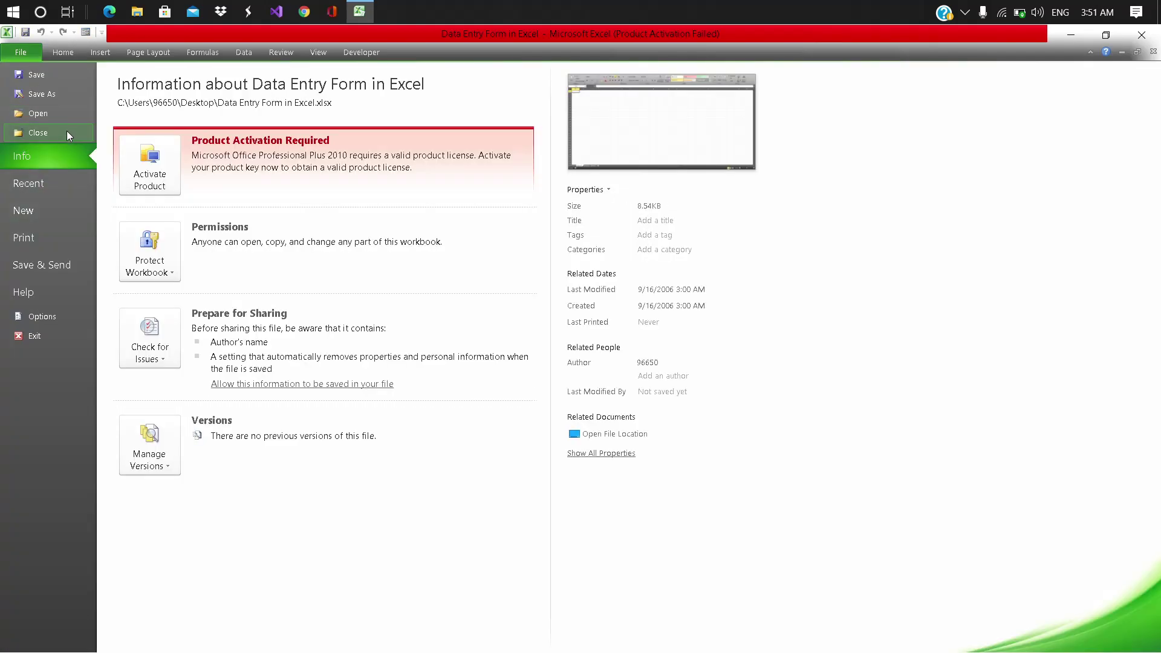
pyautogui.click(57, 94)
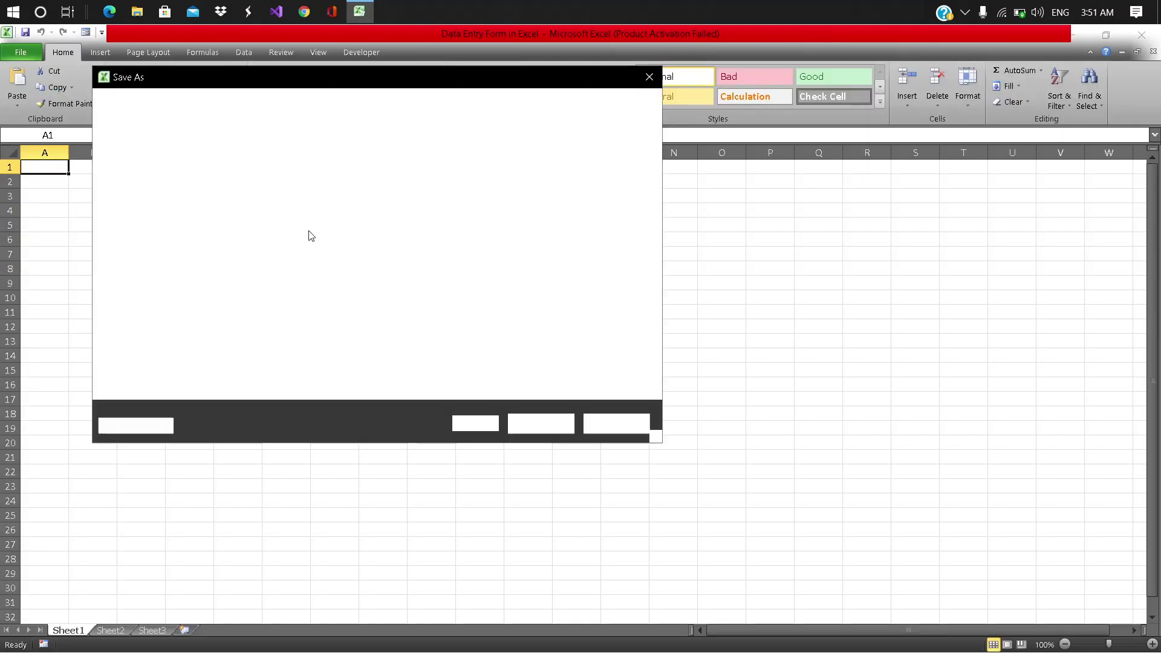
pyautogui.click(251, 340)
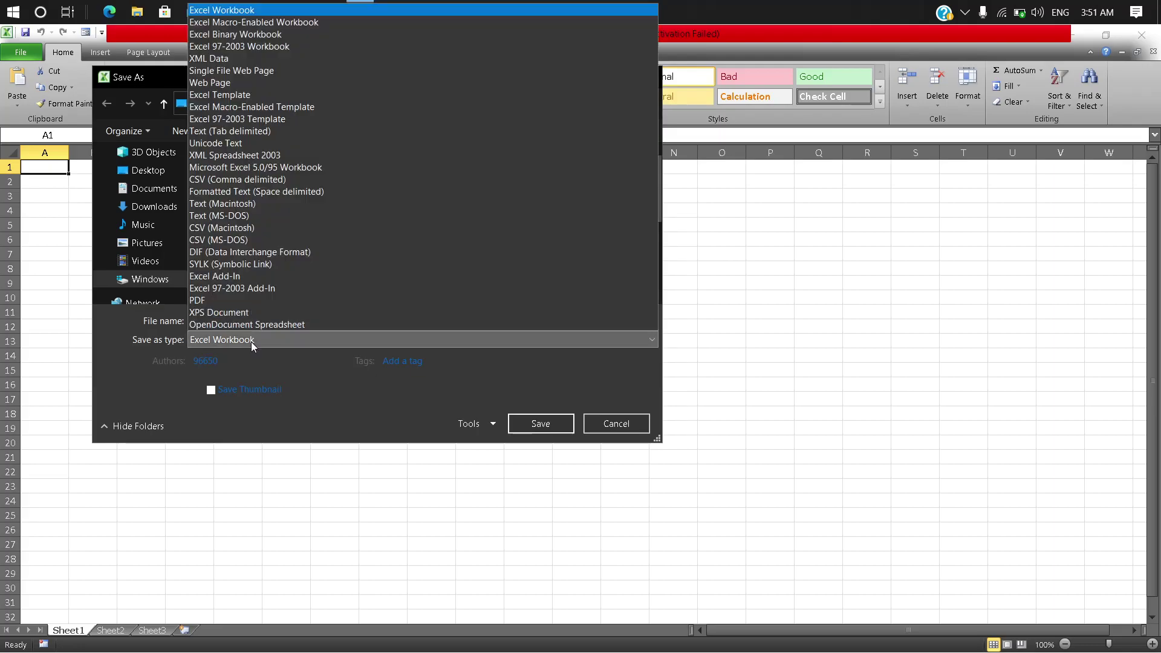
pyautogui.click(306, 26)
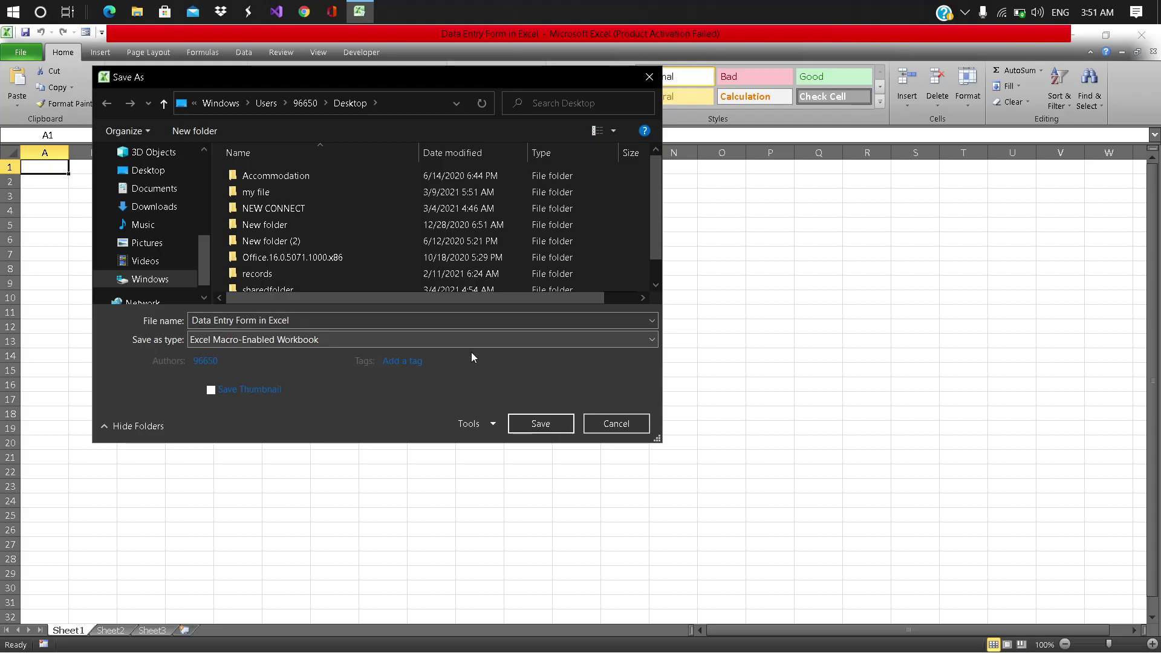
pyautogui.click(533, 424)
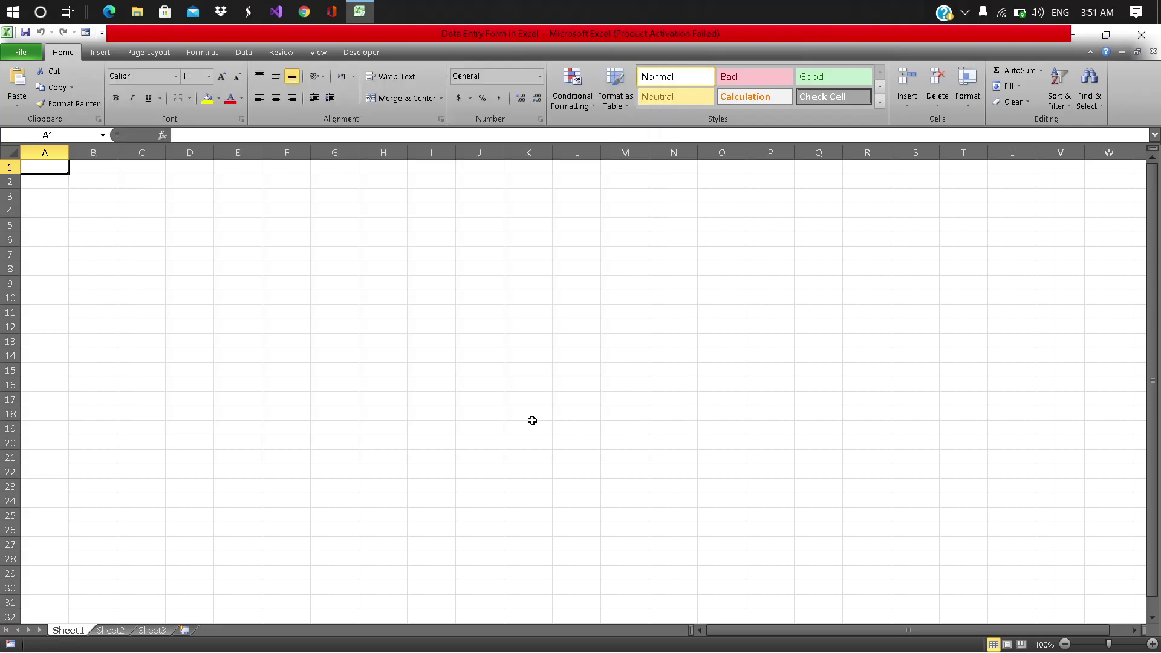
pyautogui.click(1142, 34)
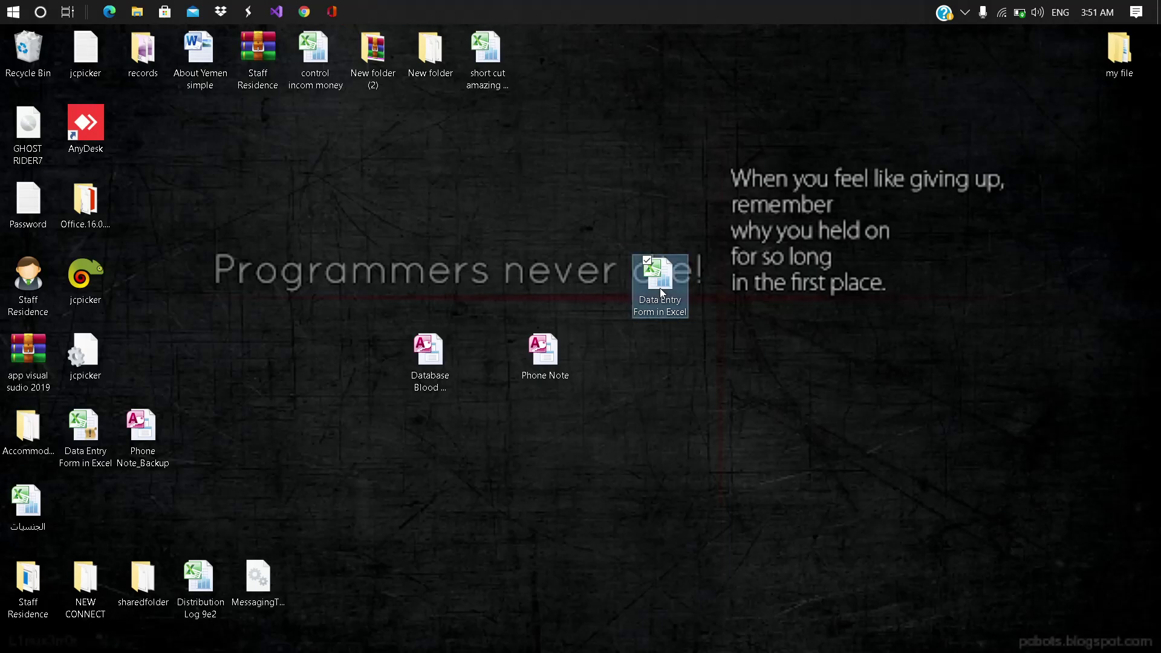
# Permanently delete the old workbook, move the .xlsm file beside Phone Note, and open it.
pyautogui.hotkey('shift', 'Delete')
pyautogui.press('Return')
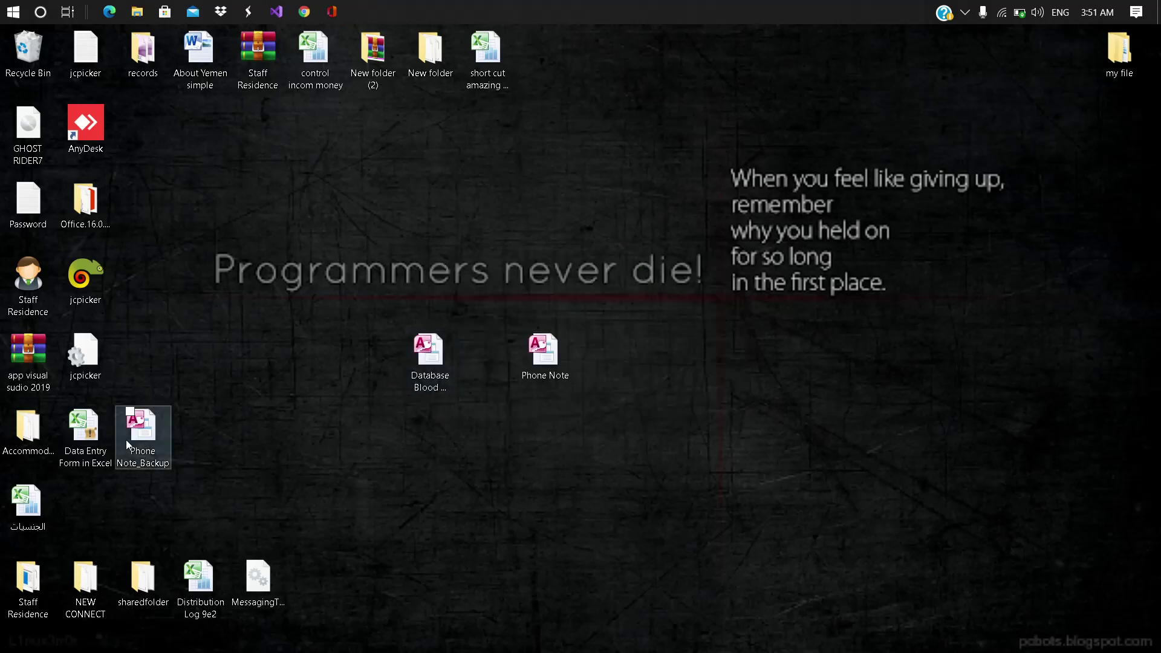
pyautogui.click(85, 435)
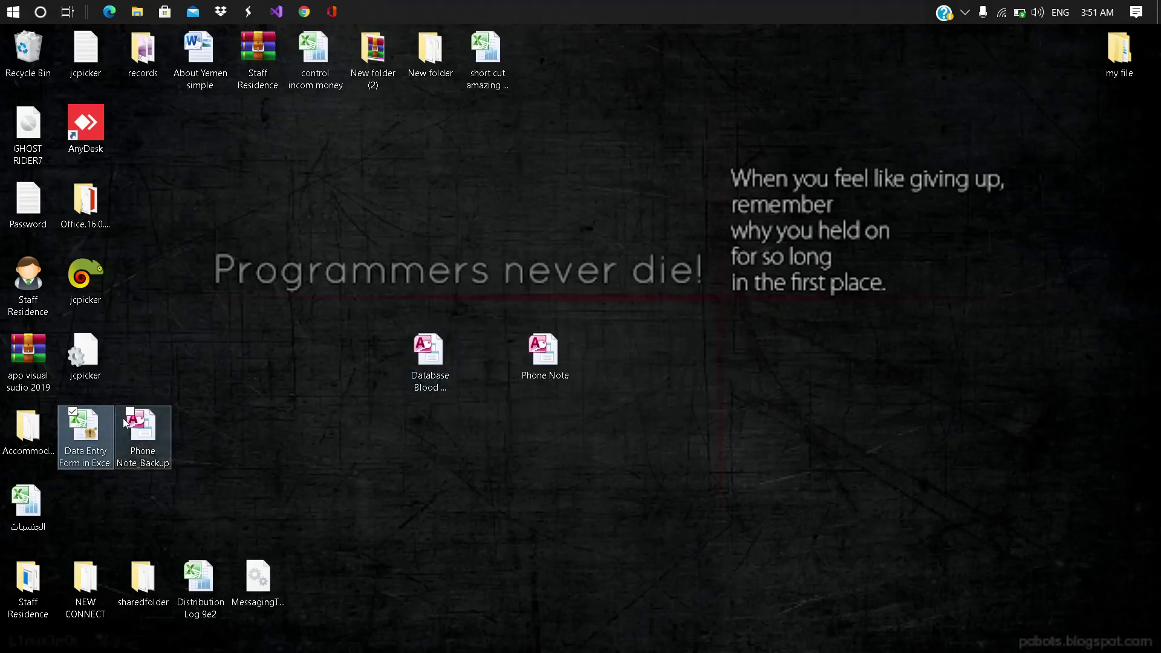
pyautogui.moveTo(85, 436)
pyautogui.mouseDown()
pyautogui.moveTo(628, 331)
pyautogui.moveTo(635, 358)
pyautogui.mouseUp()
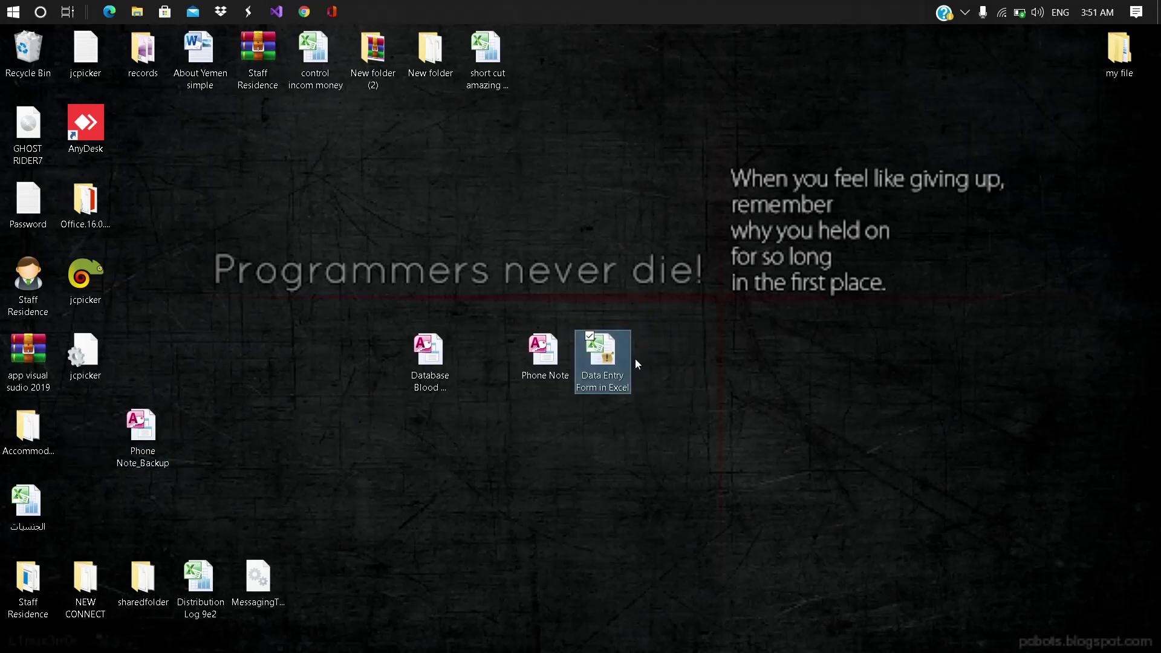
pyautogui.click(639, 412)
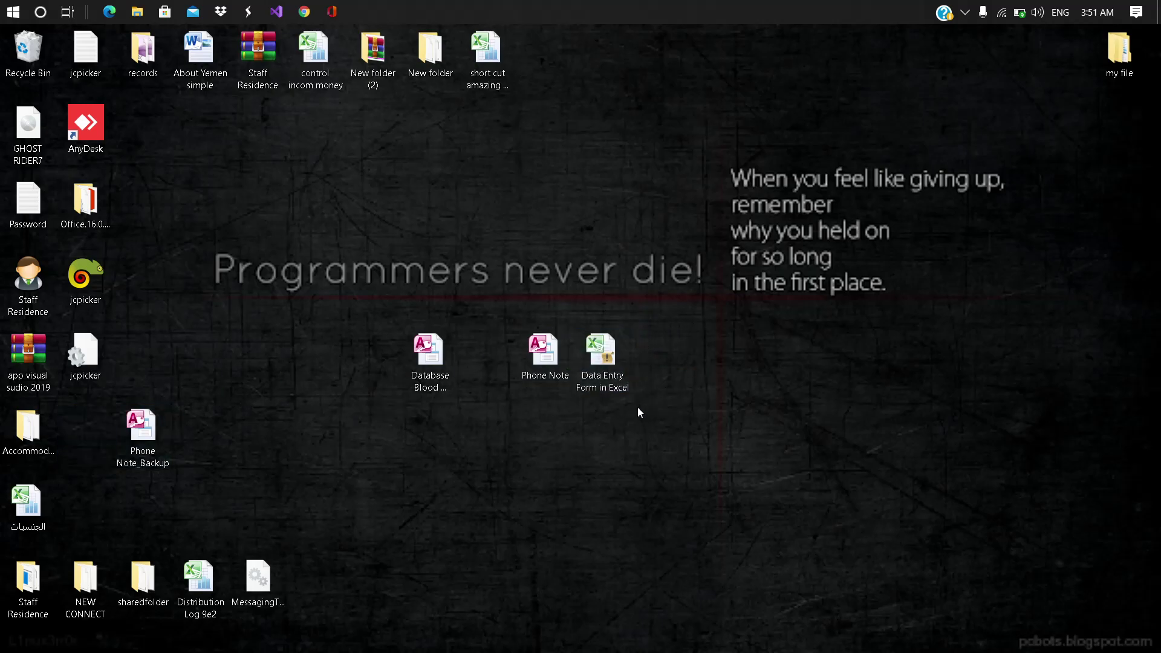
pyautogui.doubleClick(606, 355)
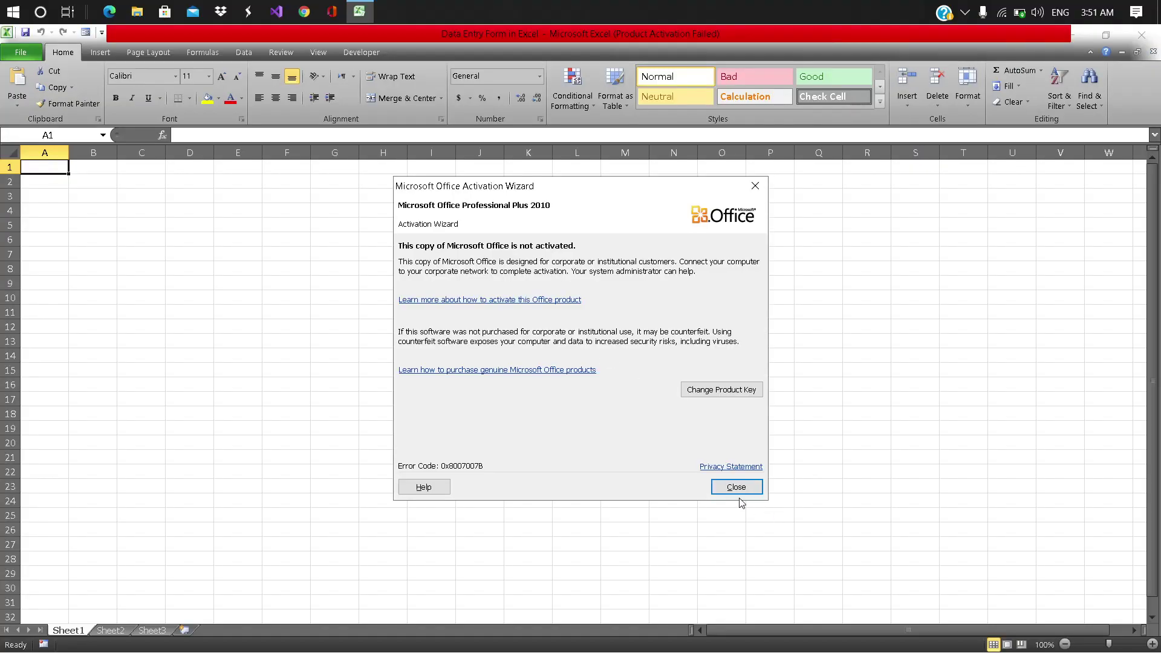
# Dismiss the activation notice, delete Sheet3, and zoom in on the grid.
pyautogui.click(736, 487)
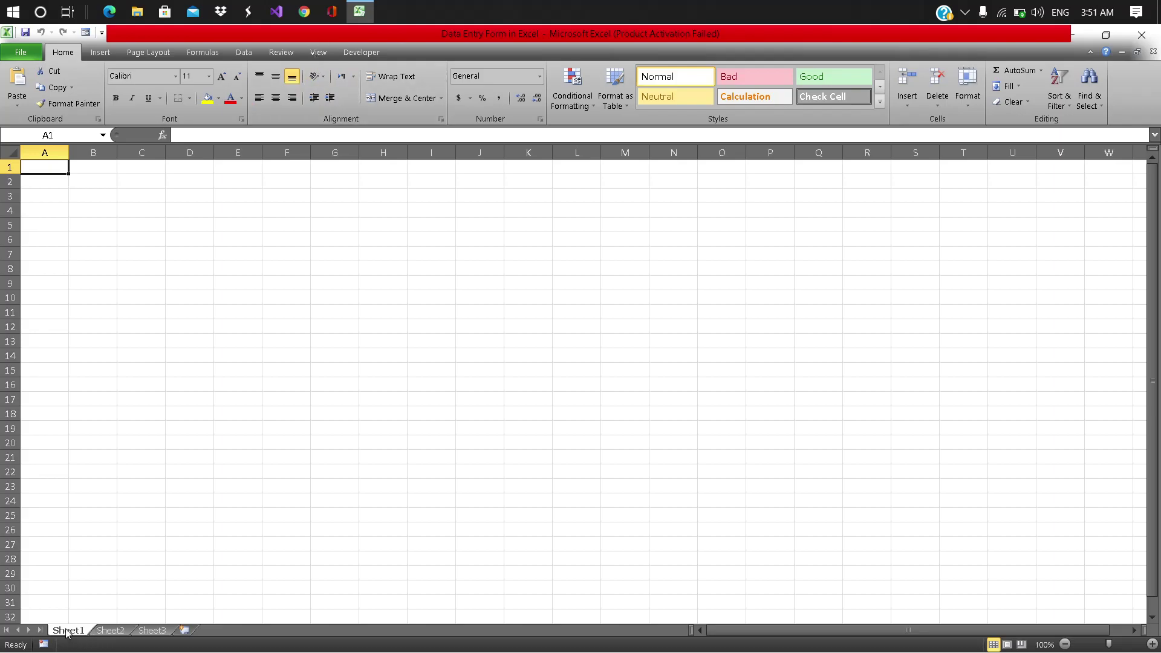
pyautogui.rightClick(156, 632)
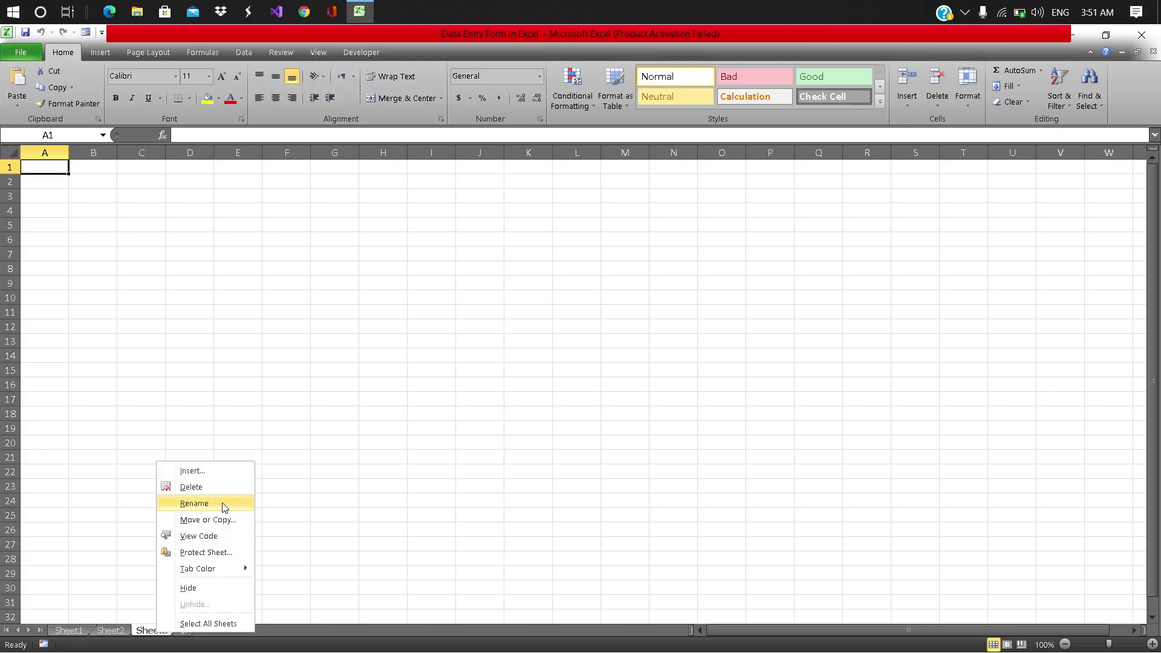
pyautogui.click(205, 486)
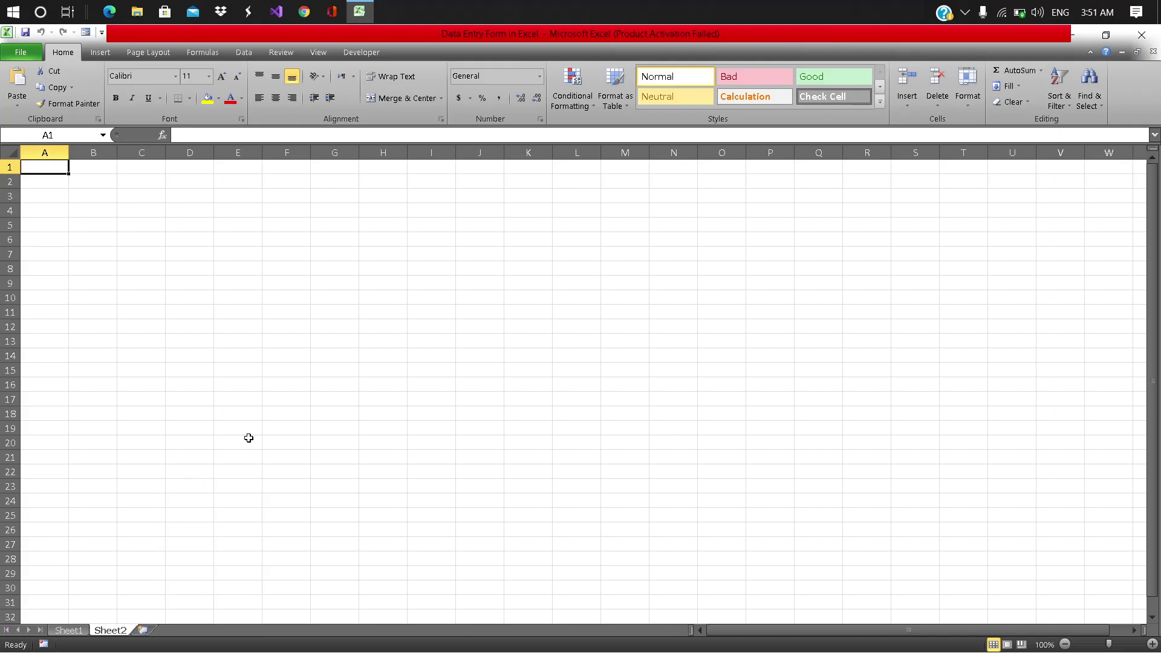
pyautogui.click(1152, 645)
pyautogui.click(1152, 644)
pyautogui.click(1152, 645)
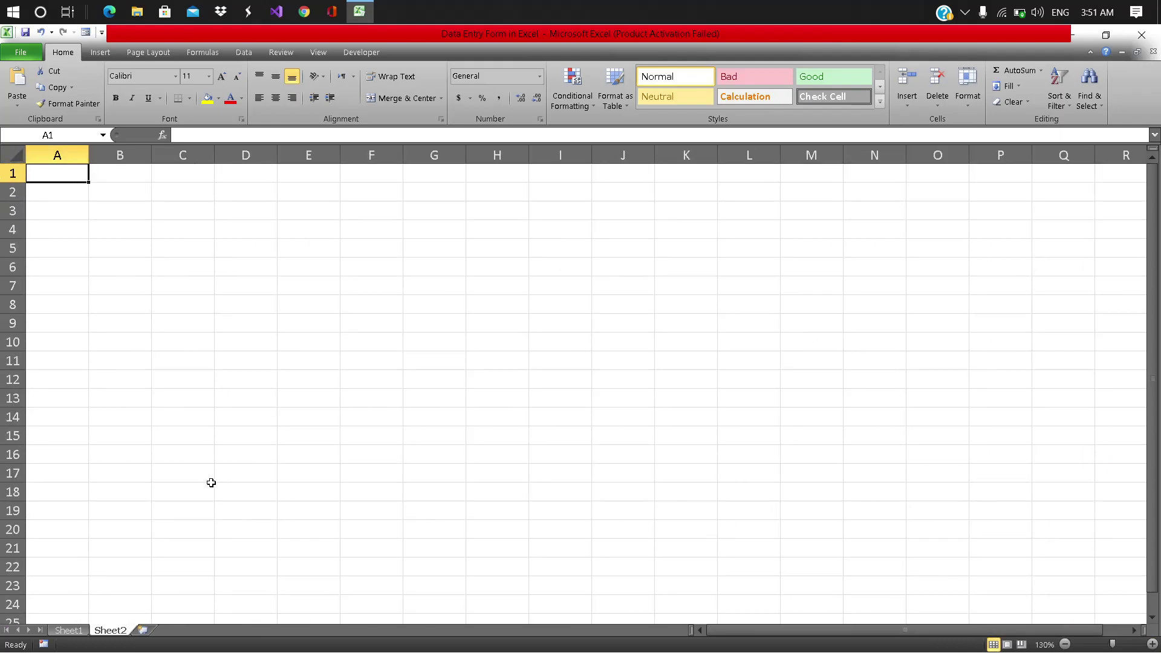
# Rename Sheet1 to 'MainSheet' and Sheet2 to 'Database'.
pyautogui.click(73, 630)
pyautogui.rightClick(76, 630)
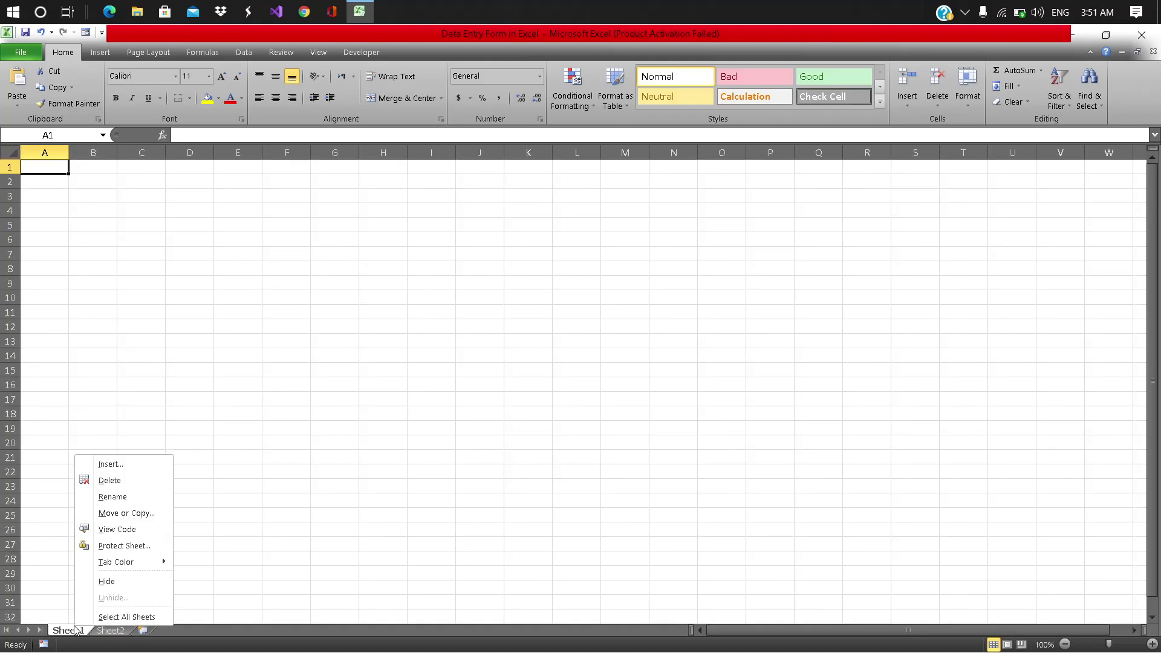
pyautogui.click(112, 497)
pyautogui.write('Main')
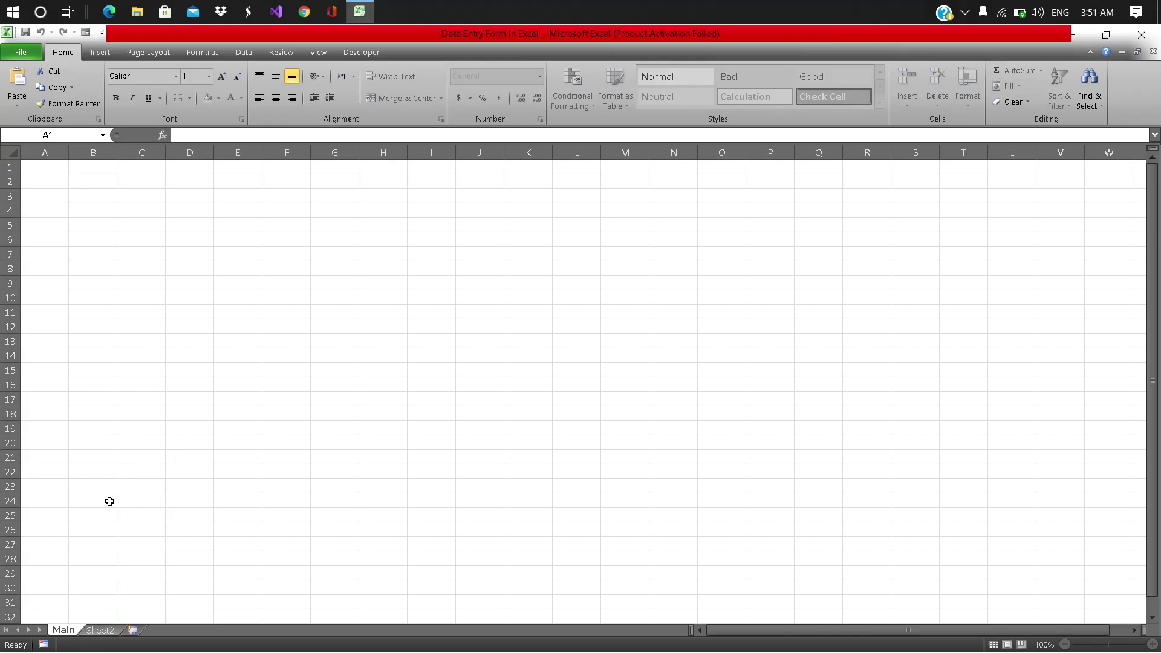
pyautogui.write('Sheet')
pyautogui.press('Return')
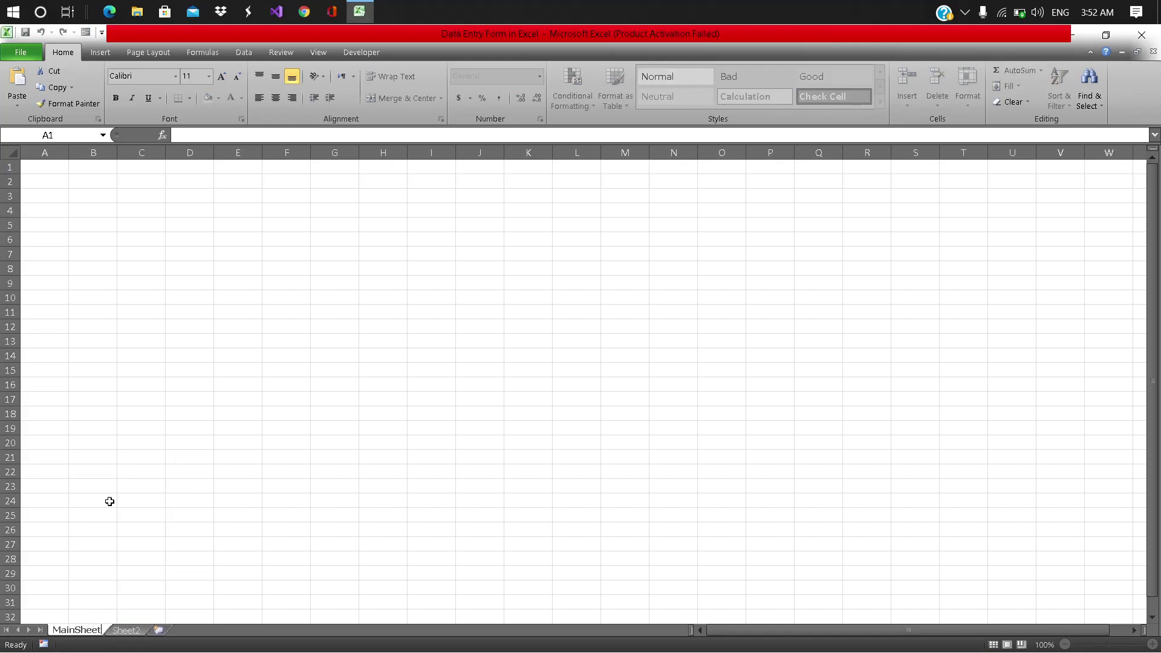
pyautogui.click(125, 630)
pyautogui.rightClick(134, 629)
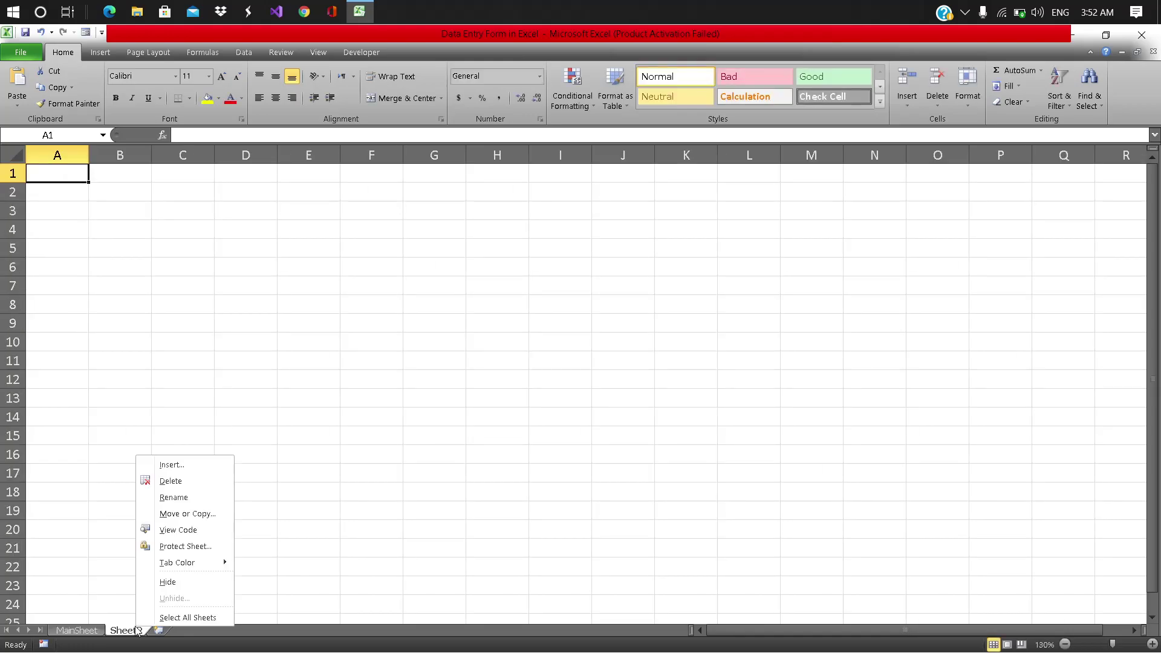
pyautogui.click(173, 500)
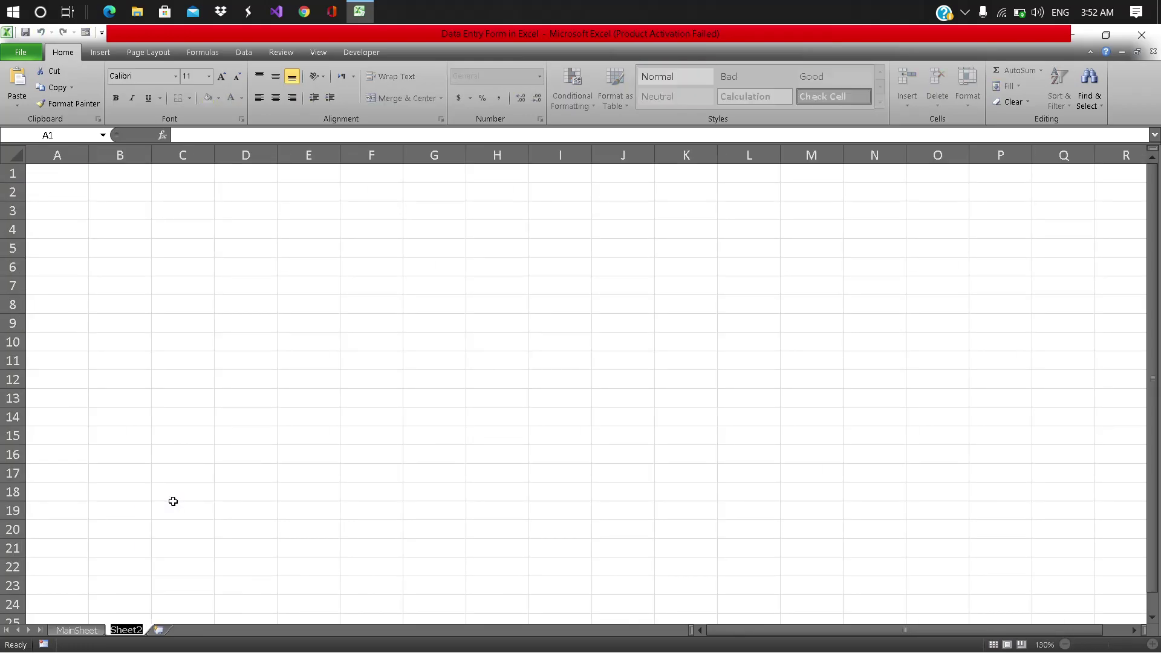
pyautogui.write('Database')
pyautogui.press('Return')
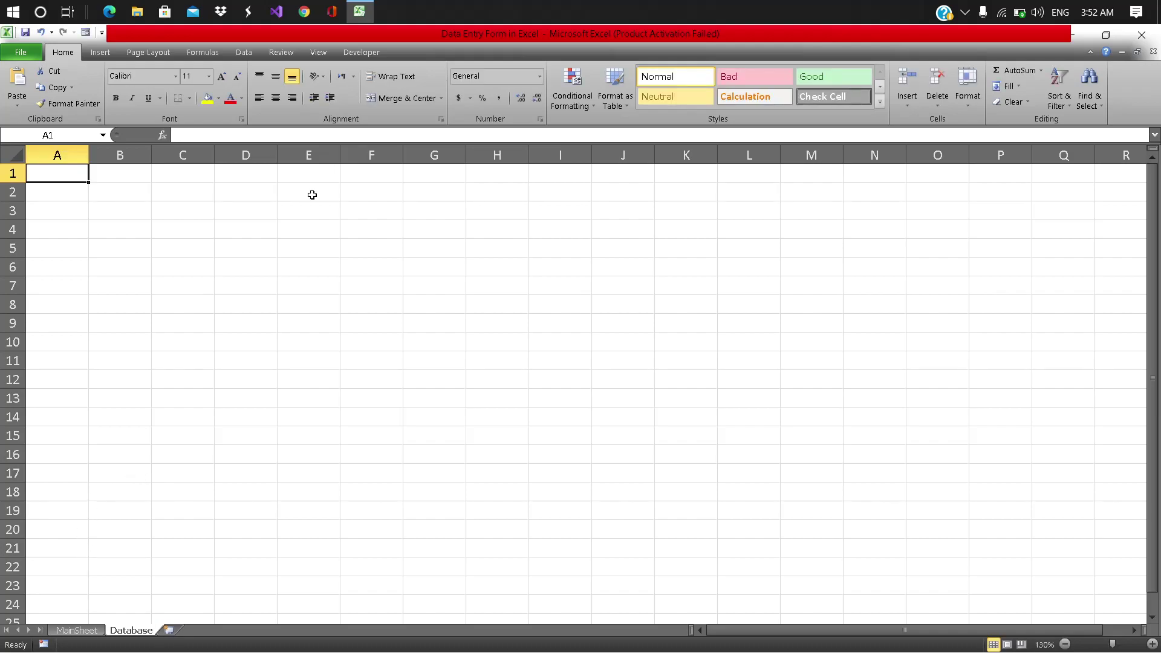
# Hide gridlines on both MainSheet and Database, ending on the Database sheet.
pyautogui.click(77, 631)
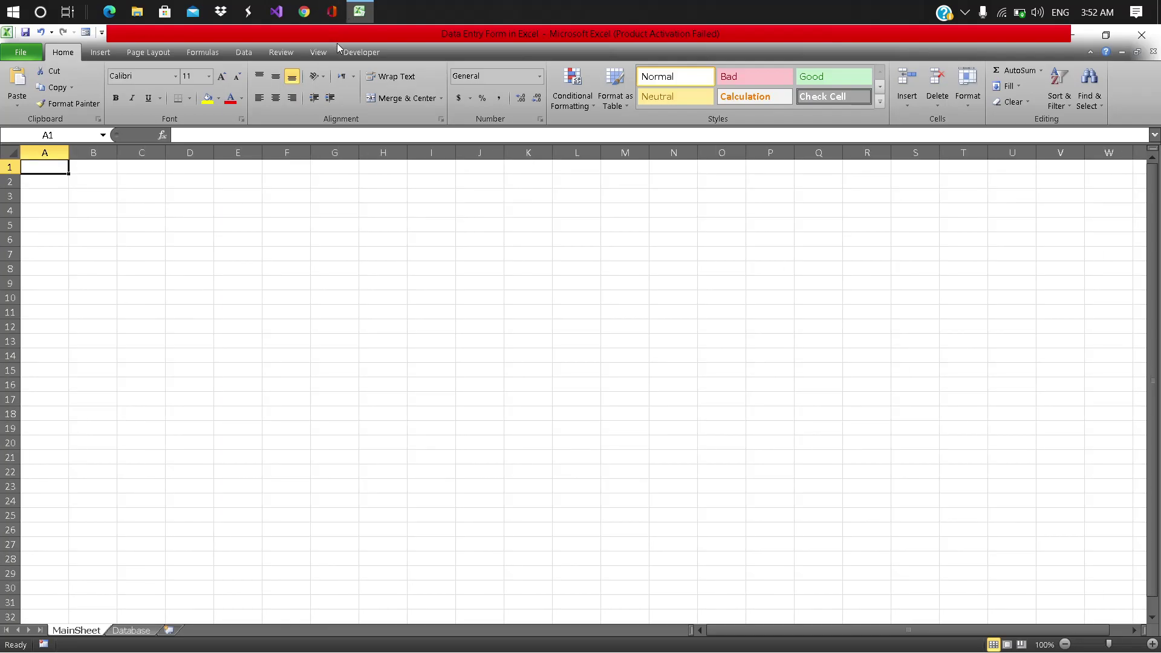
pyautogui.click(320, 52)
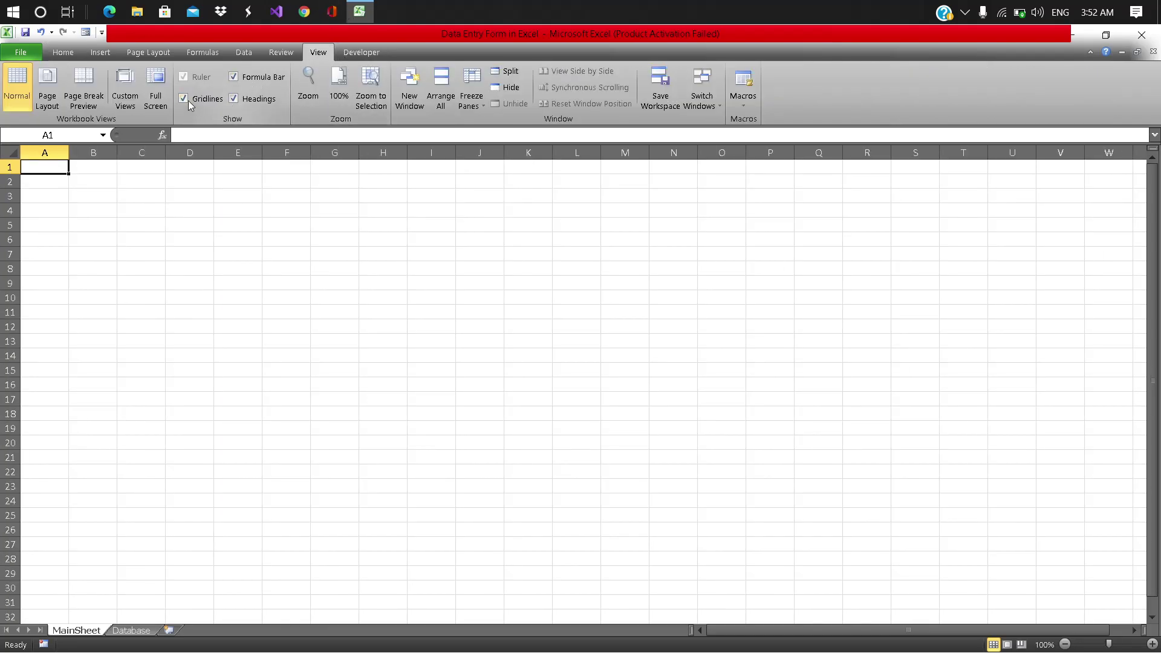
pyautogui.click(184, 99)
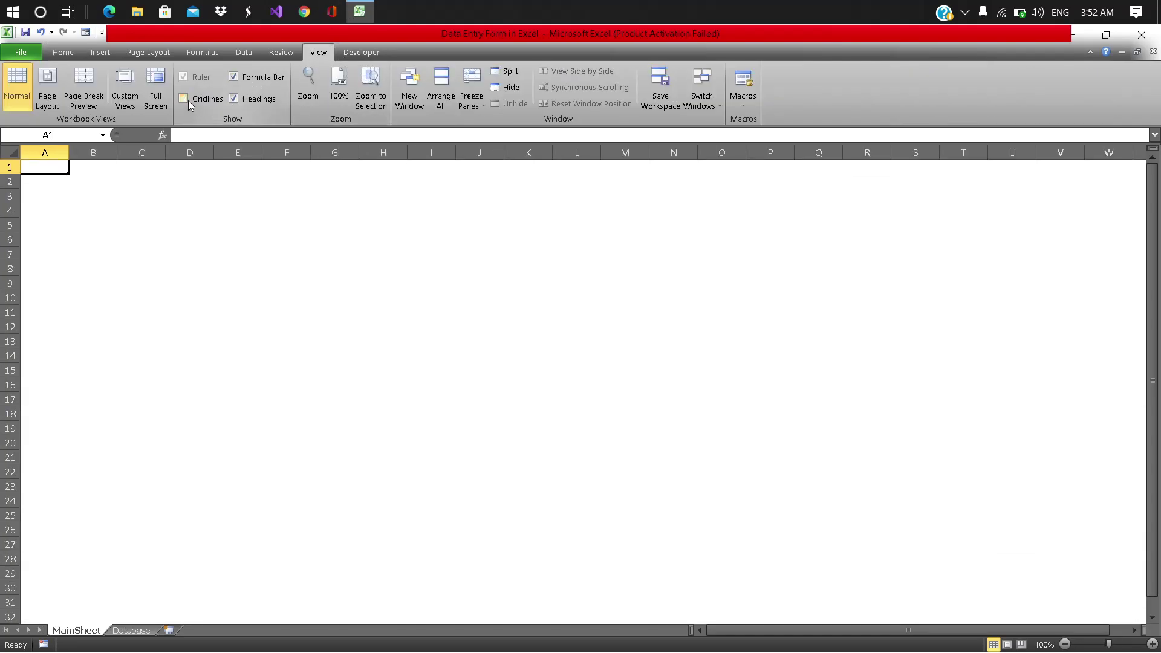
pyautogui.click(144, 635)
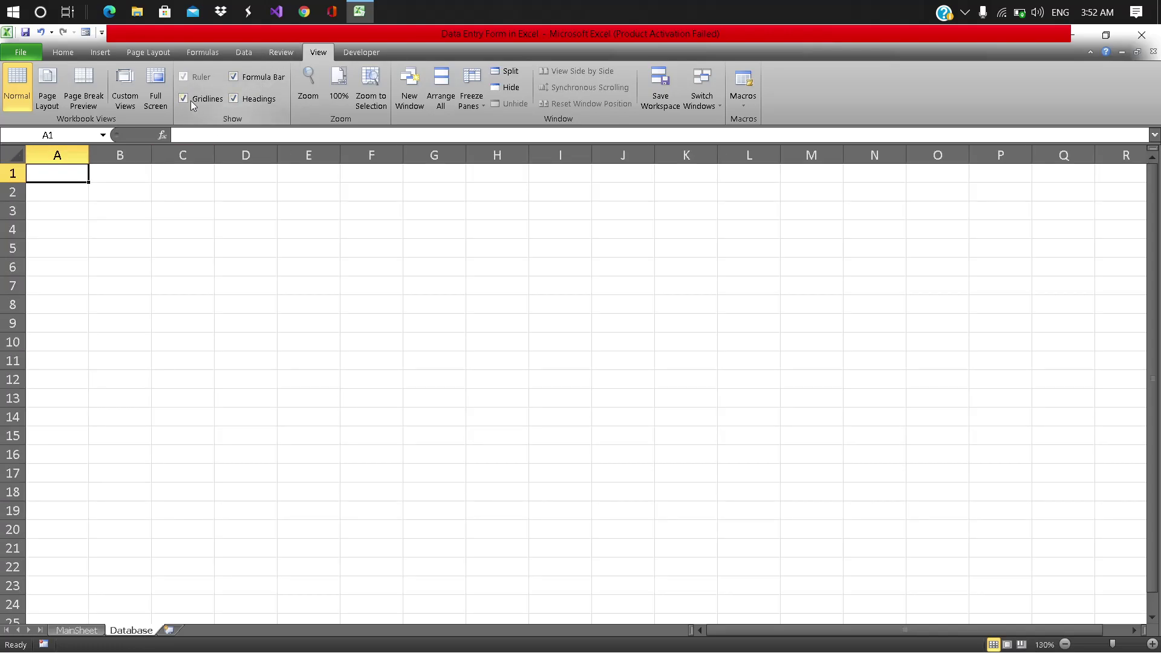
pyautogui.click(191, 101)
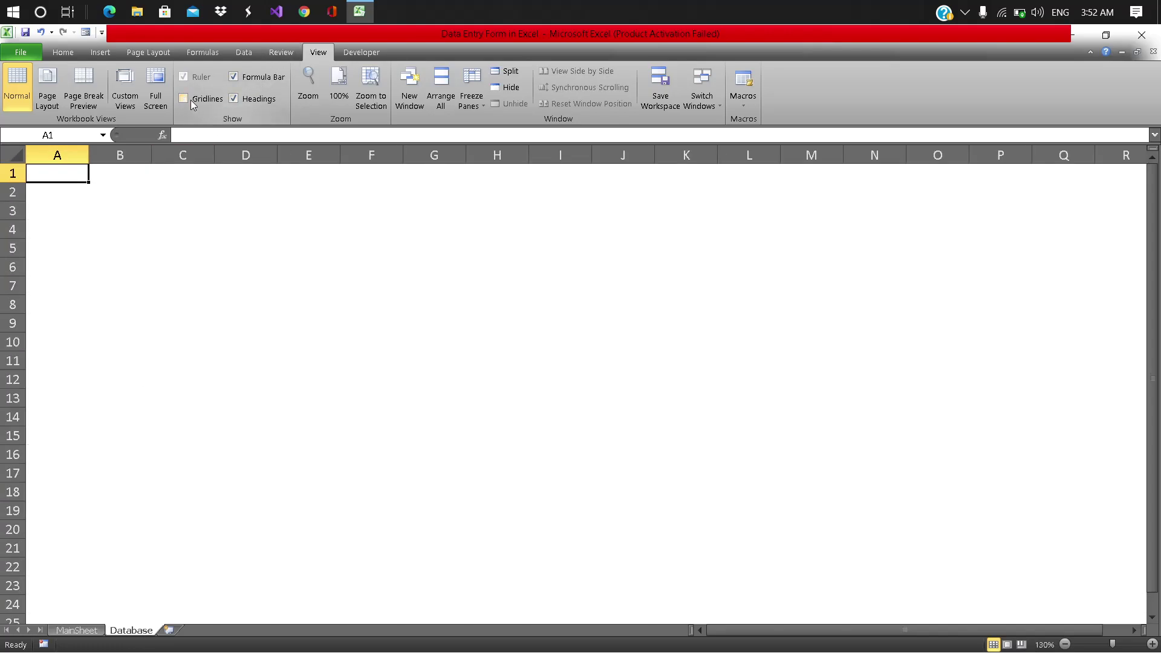
pyautogui.click(85, 632)
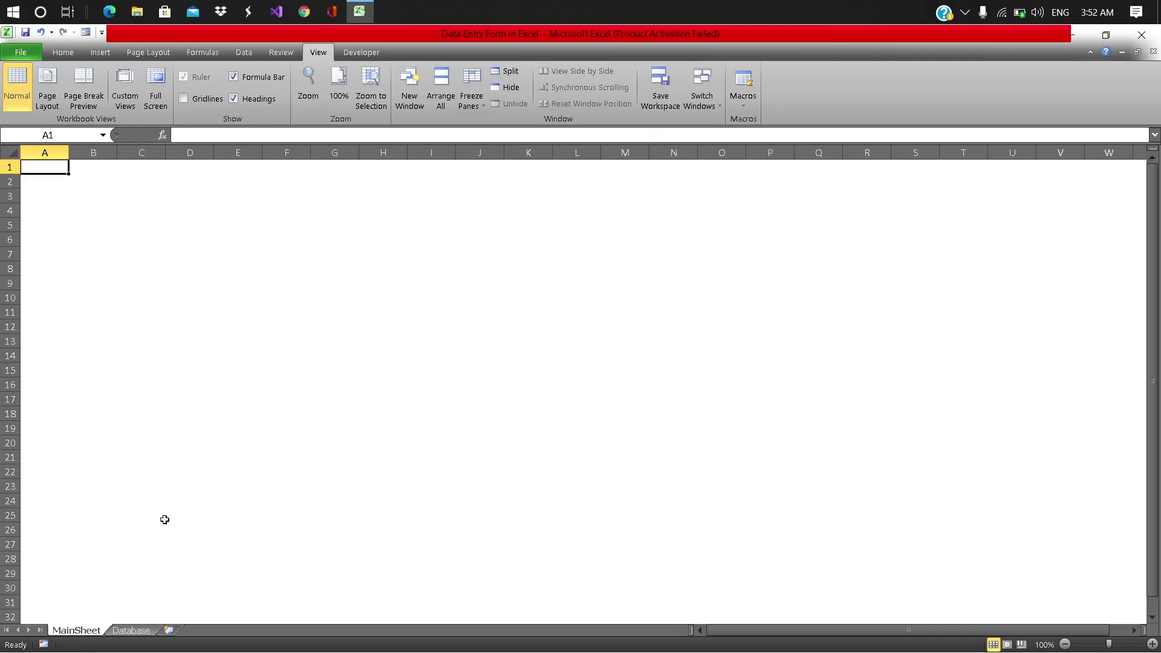
pyautogui.click(137, 631)
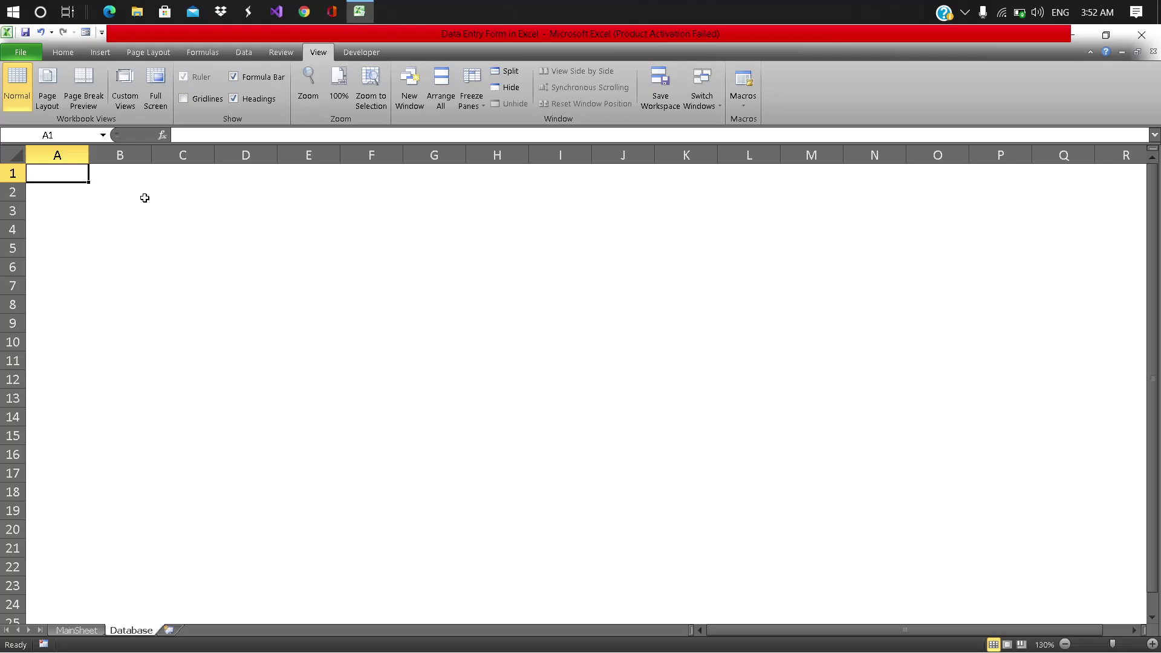
# Enter the headings Num, Name, ID and Department in A1:D1.
pyautogui.write('No')
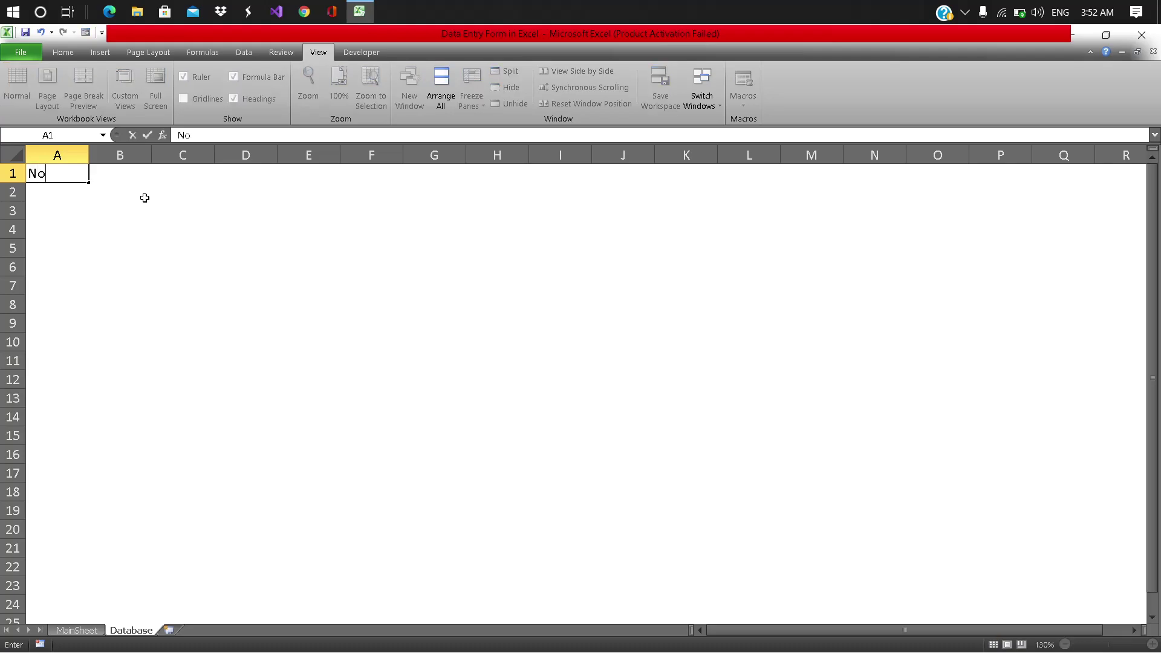
pyautogui.write('u')
pyautogui.write('m')
pyautogui.press('Tab')
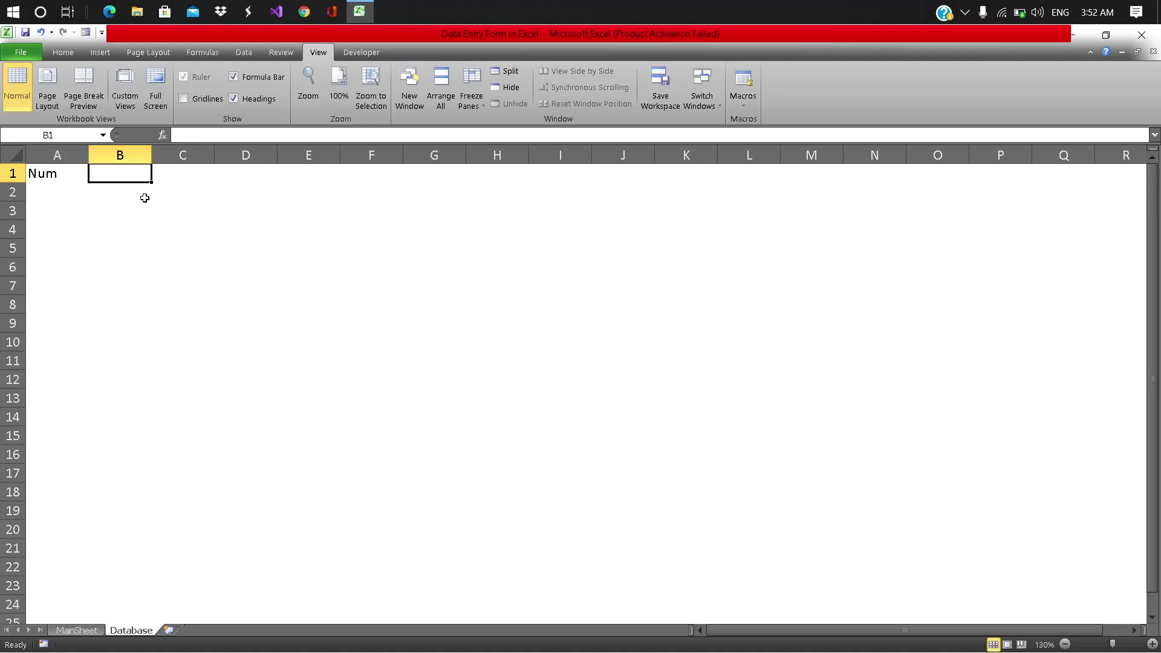
pyautogui.write('E')
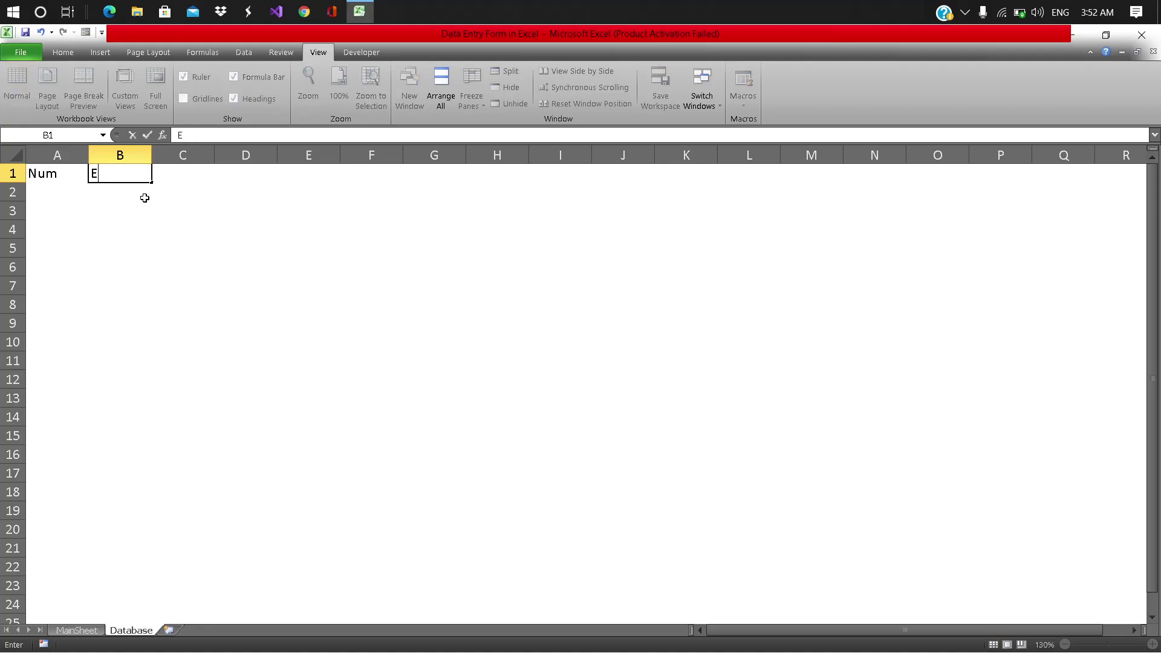
pyautogui.write('m')
pyautogui.press('BackSpace')
pyautogui.press('BackSpace')
pyautogui.write('Name')
pyautogui.press('Tab')
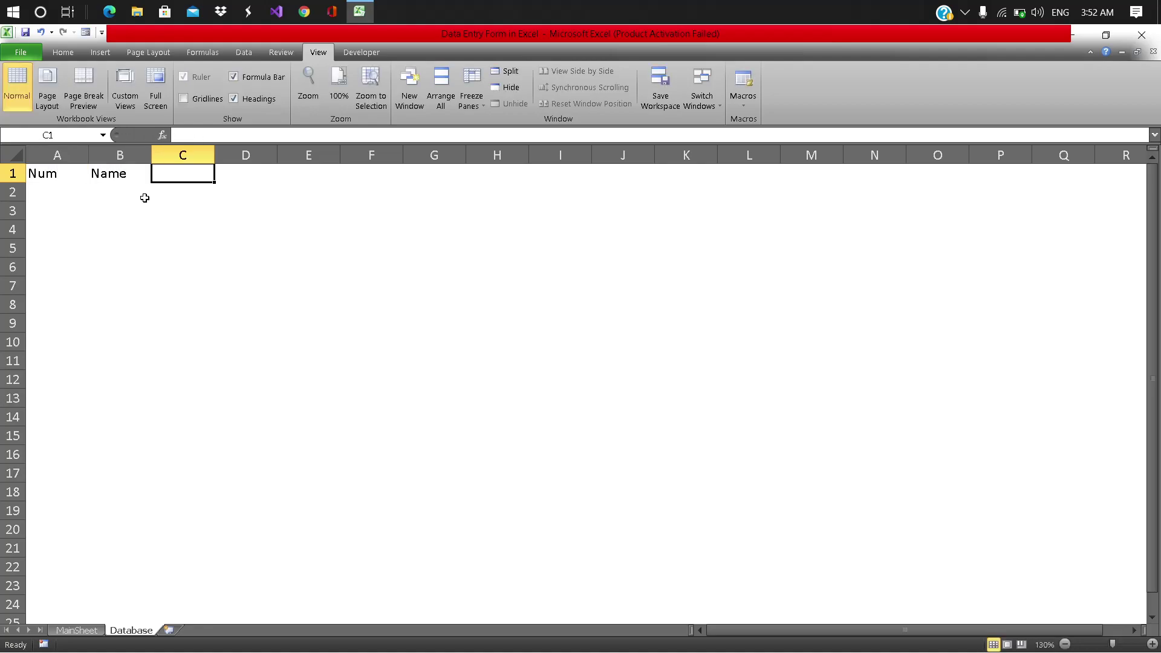
pyautogui.write('ID')
pyautogui.press('Tab')
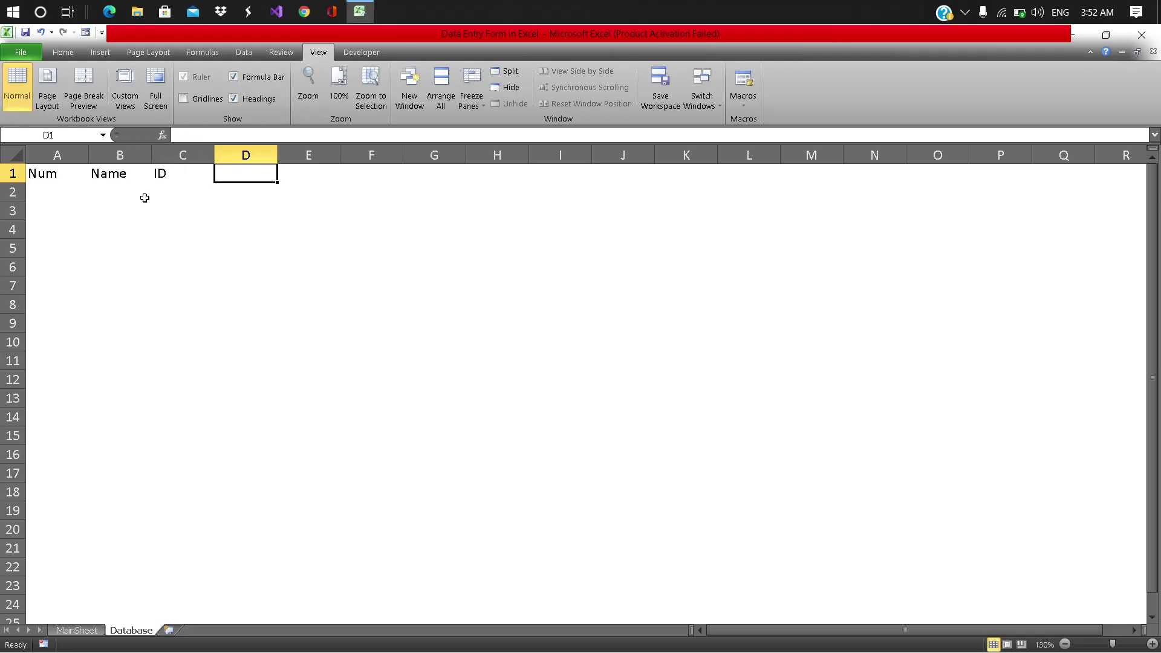
pyautogui.write('Dep')
pyautogui.write('te')
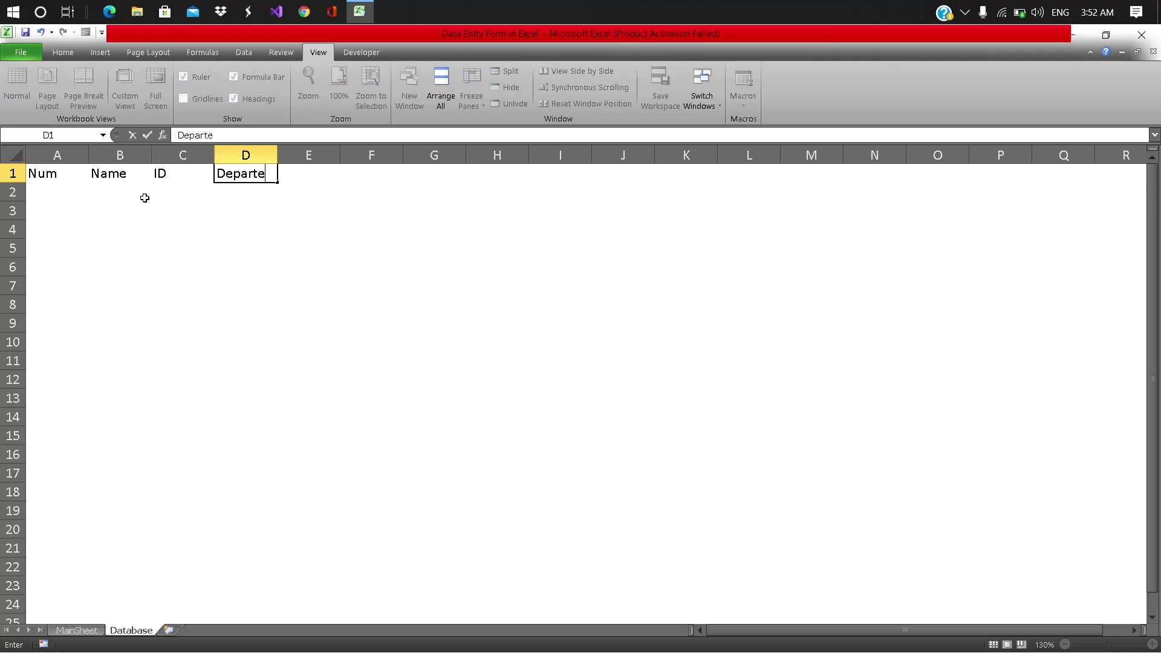
pyautogui.write('mn')
pyautogui.press('BackSpace')
pyautogui.press('BackSpace')
pyautogui.press('BackSpace')
pyautogui.write('me')
pyautogui.press('Tab')
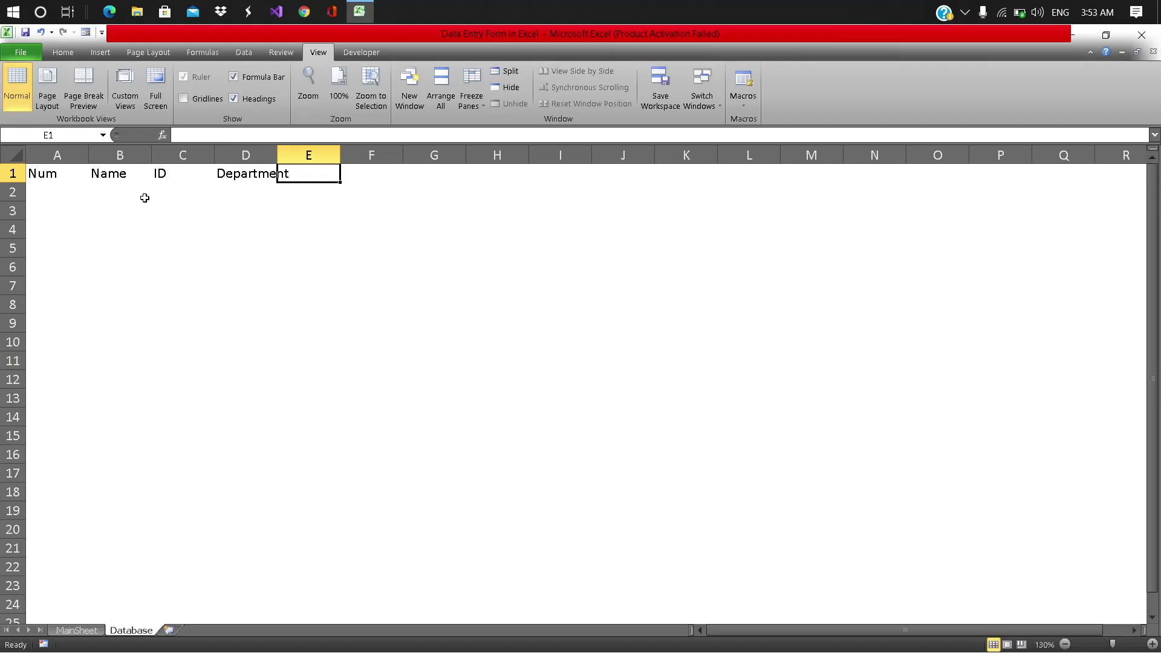
# Enter the headings Gender, Country, Phone, Email and Note in E1:I1.
pyautogui.write('Gender')
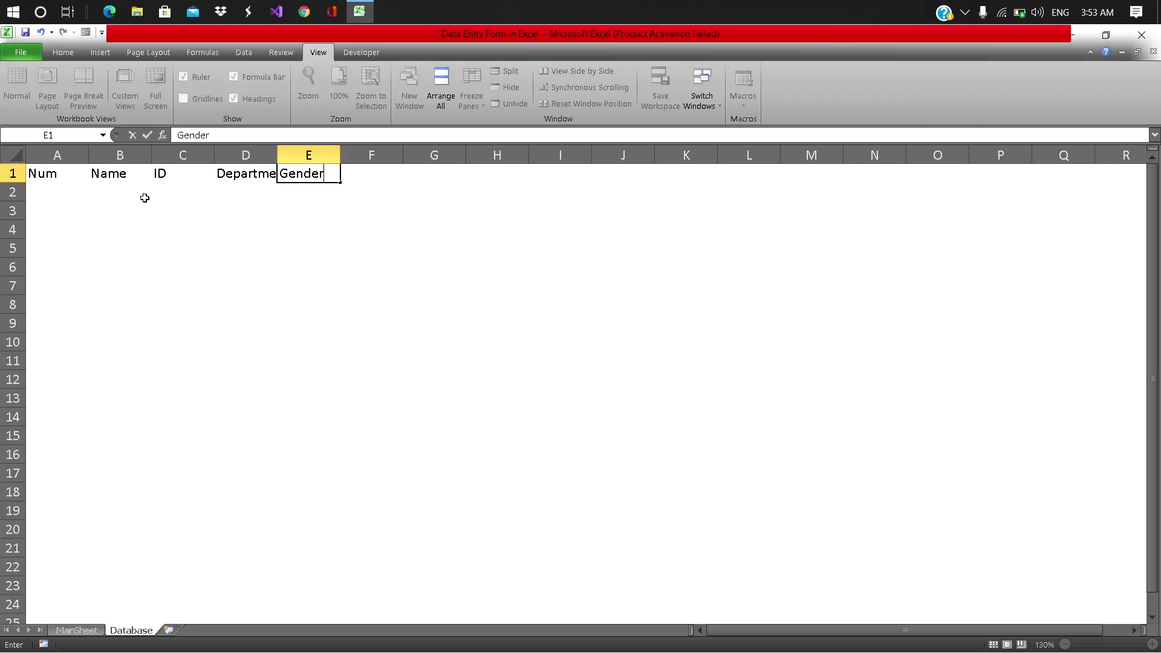
pyautogui.press('Tab')
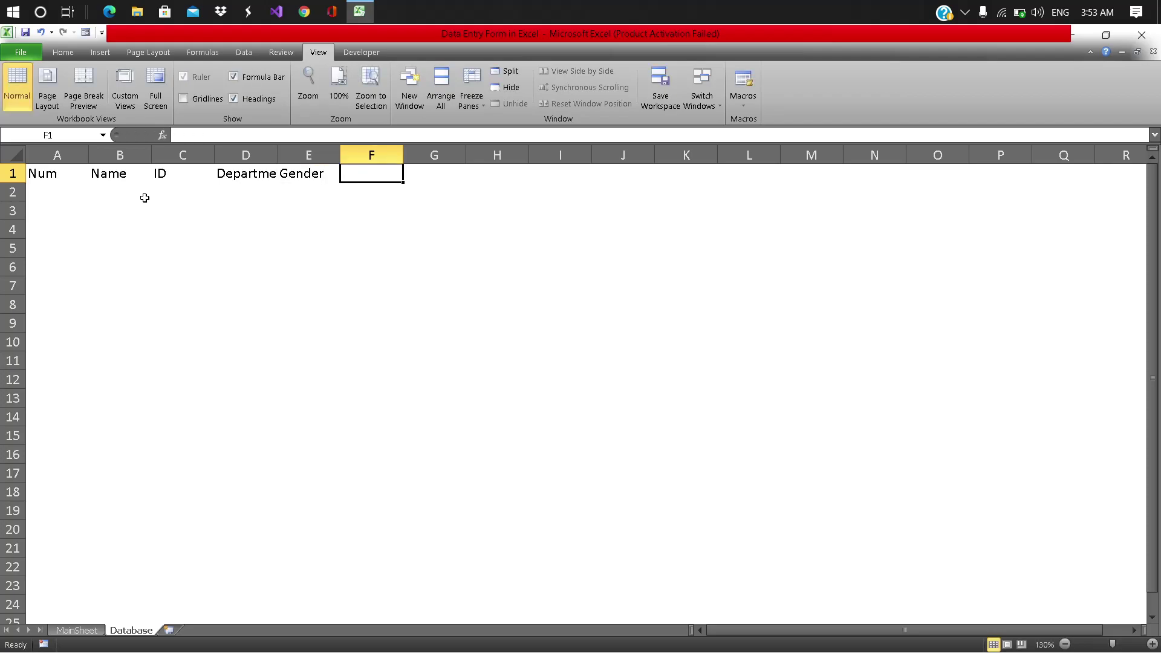
pyautogui.write('Cit')
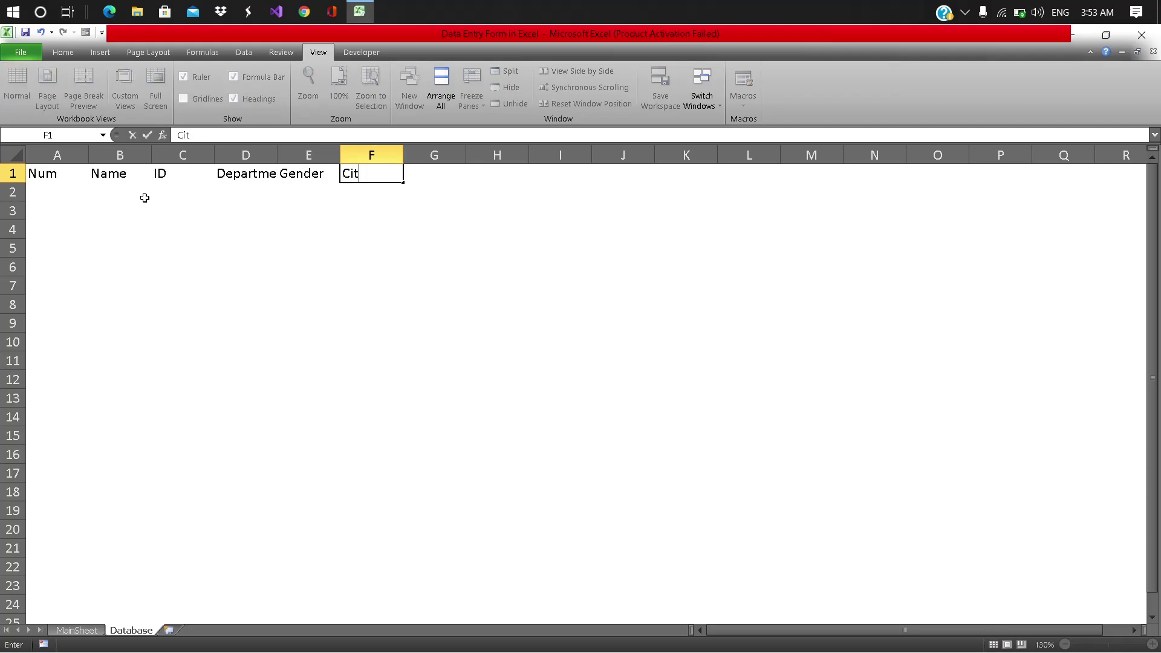
pyautogui.write('y')
pyautogui.press('Tab')
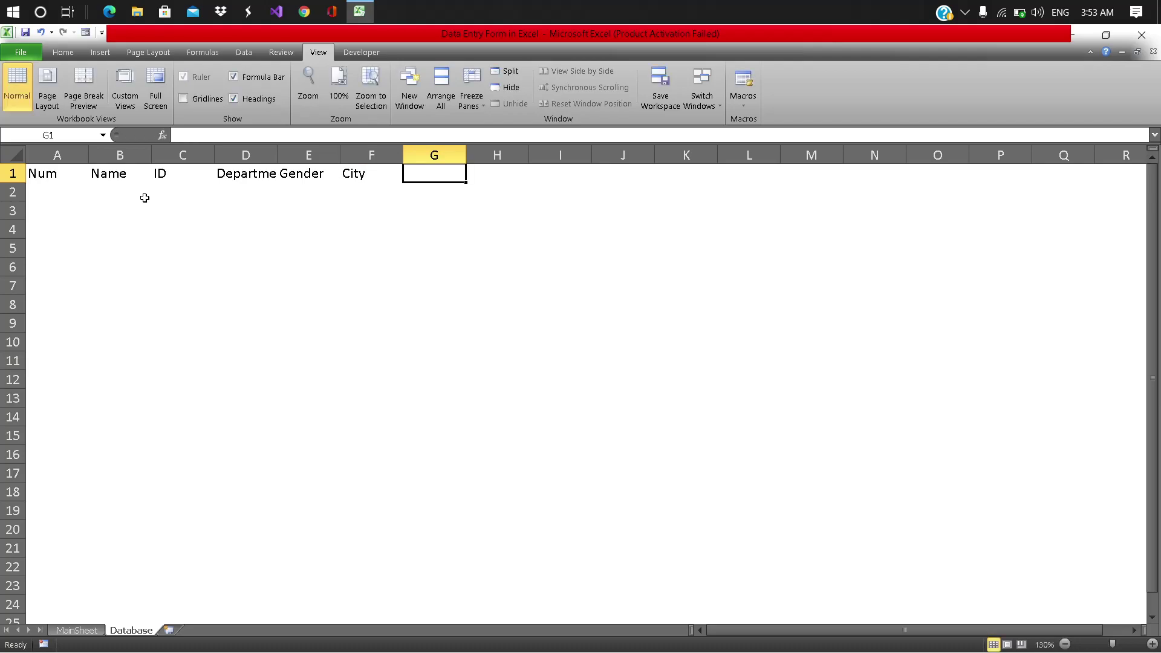
pyautogui.hotkey('shift', 'space')
pyautogui.write('on')
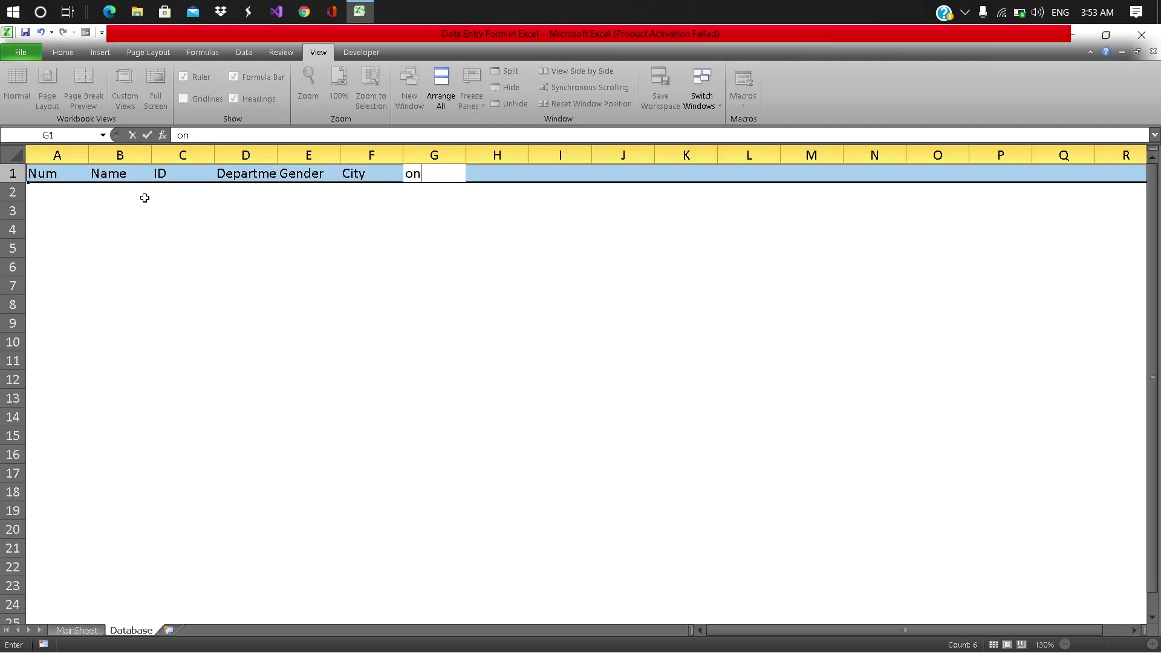
pyautogui.press('BackSpace')
pyautogui.press('Left')
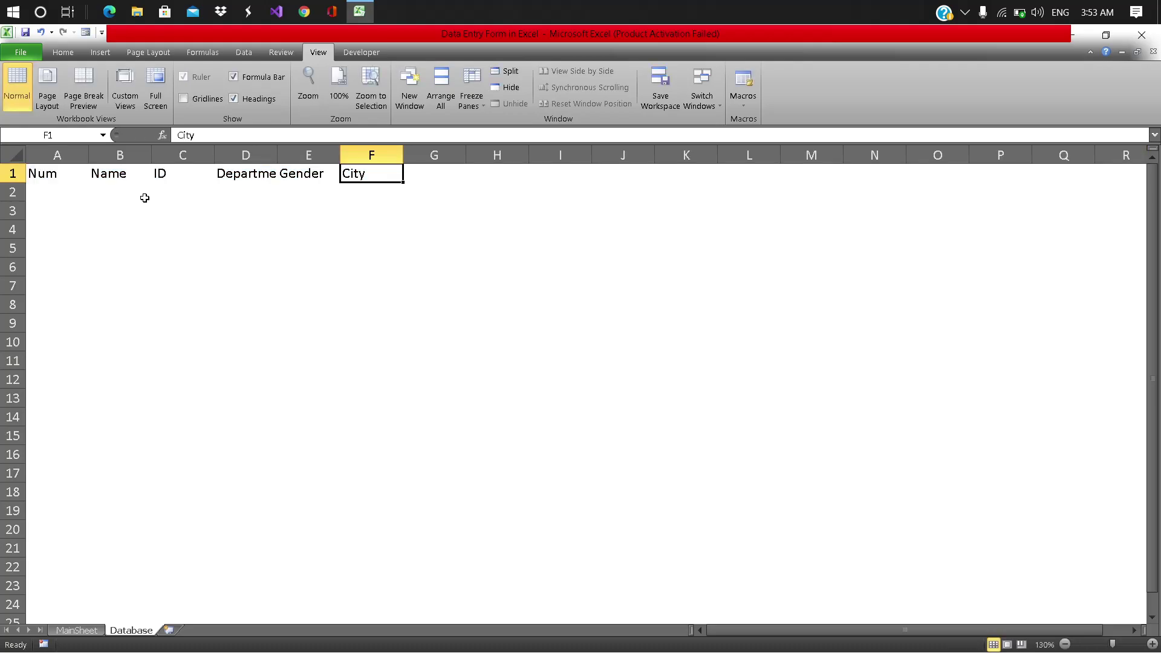
pyautogui.write('Country')
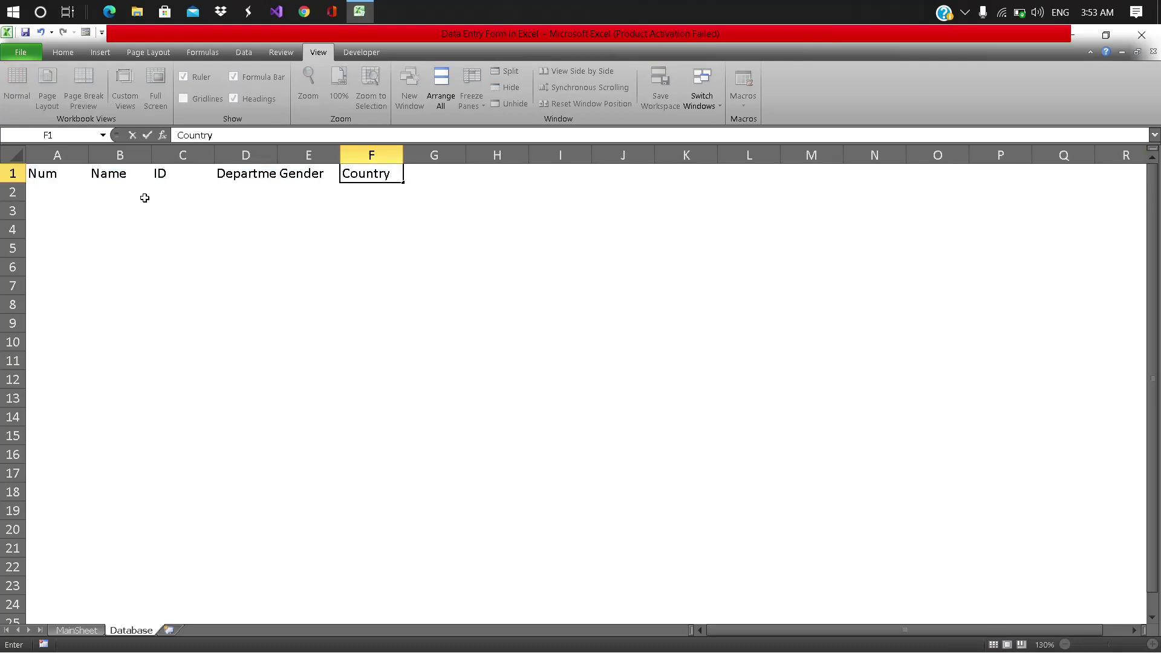
pyautogui.press('Tab')
pyautogui.write('Pho')
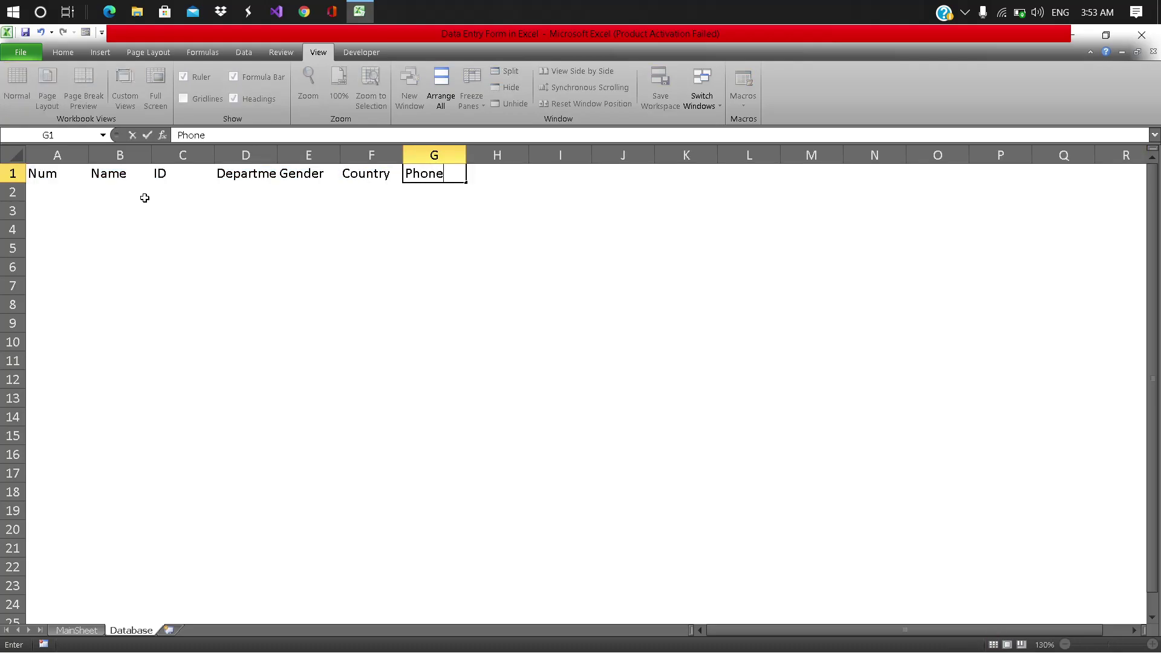
pyautogui.press('Tab')
pyautogui.write('E')
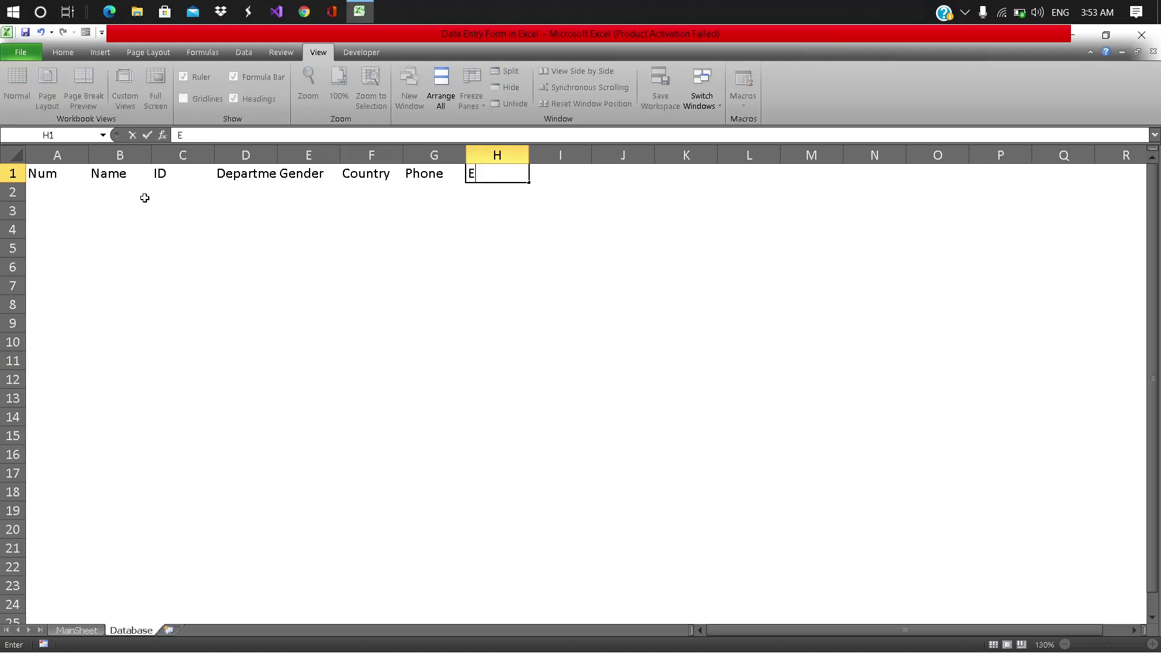
pyautogui.write('mail')
pyautogui.press('Tab')
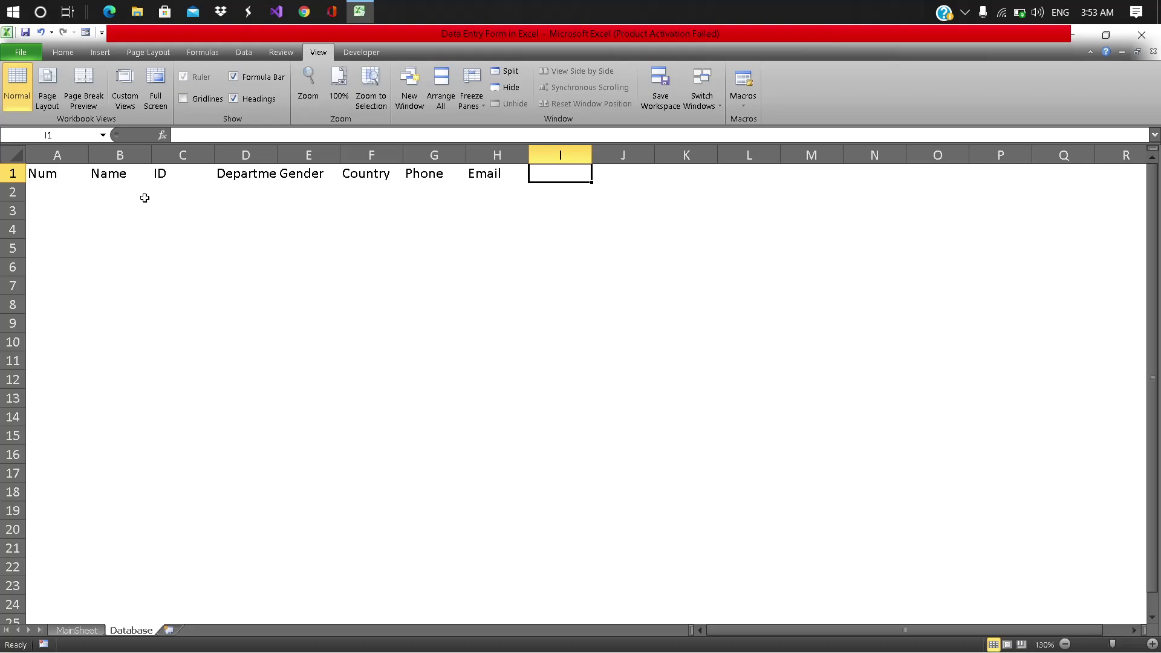
pyautogui.write('Note')
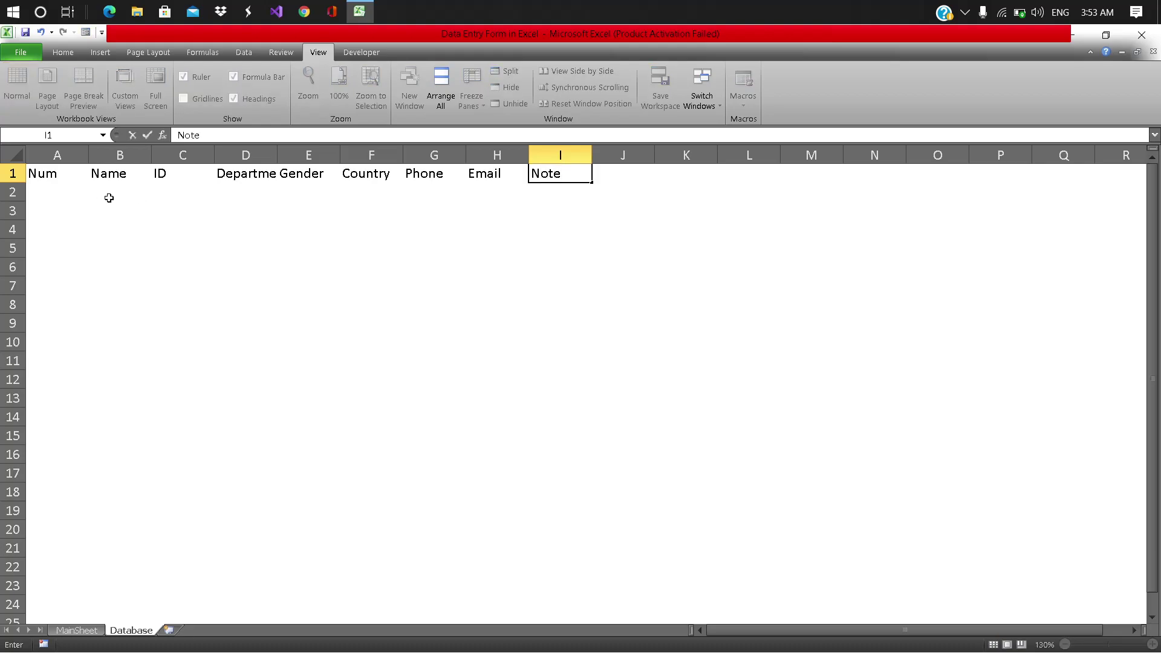
pyautogui.click(352, 198)
# Convert A1:I1 into a table with headers and widen the Name through Note columns.
pyautogui.click(48, 171)
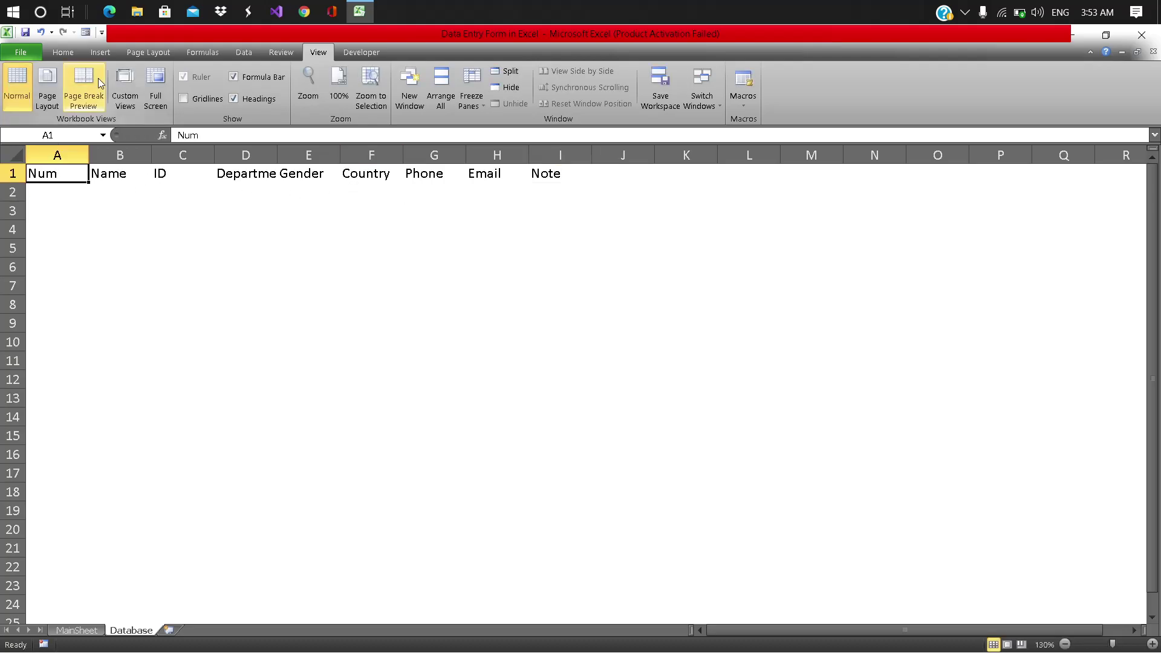
pyautogui.click(106, 54)
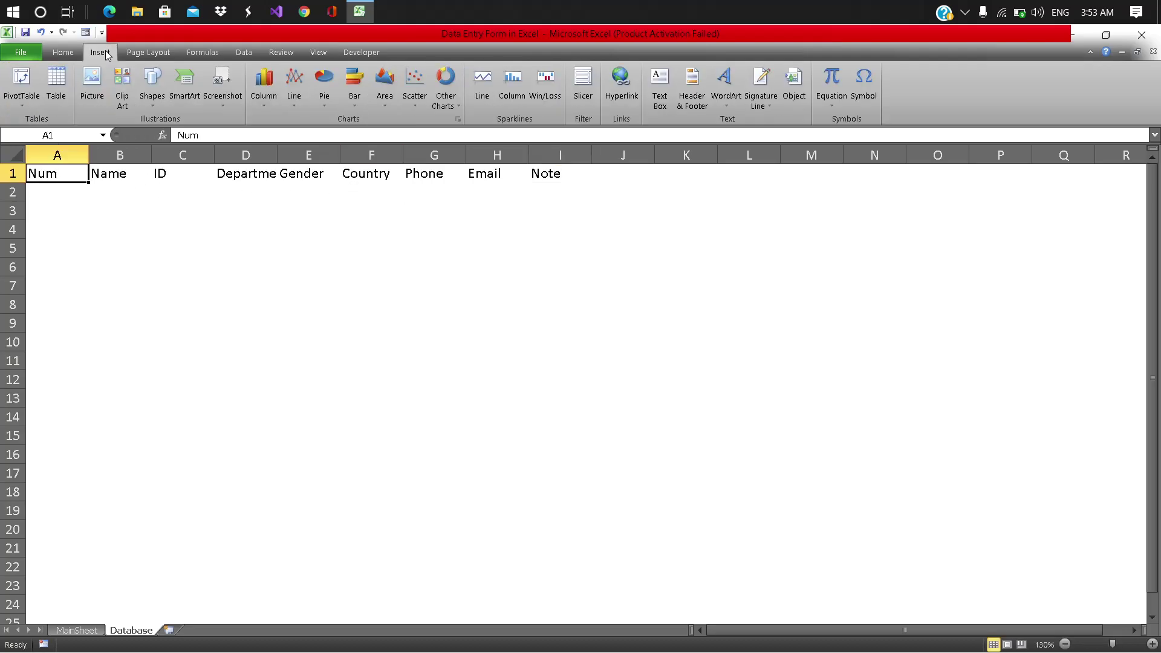
pyautogui.click(63, 89)
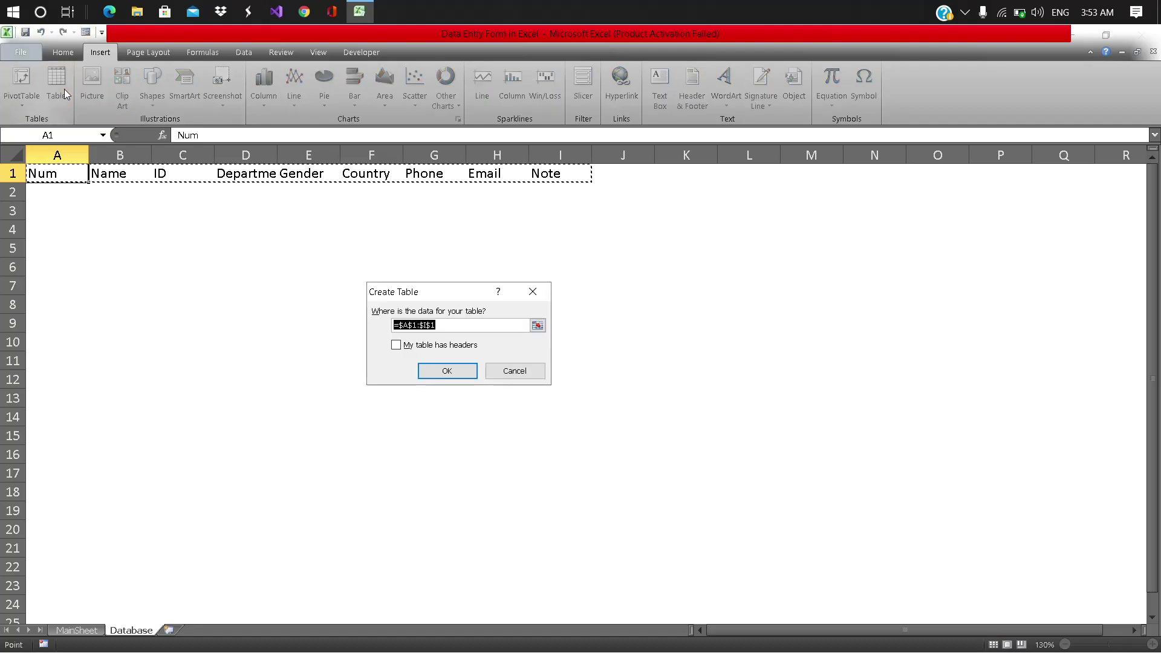
pyautogui.click(415, 350)
pyautogui.click(447, 372)
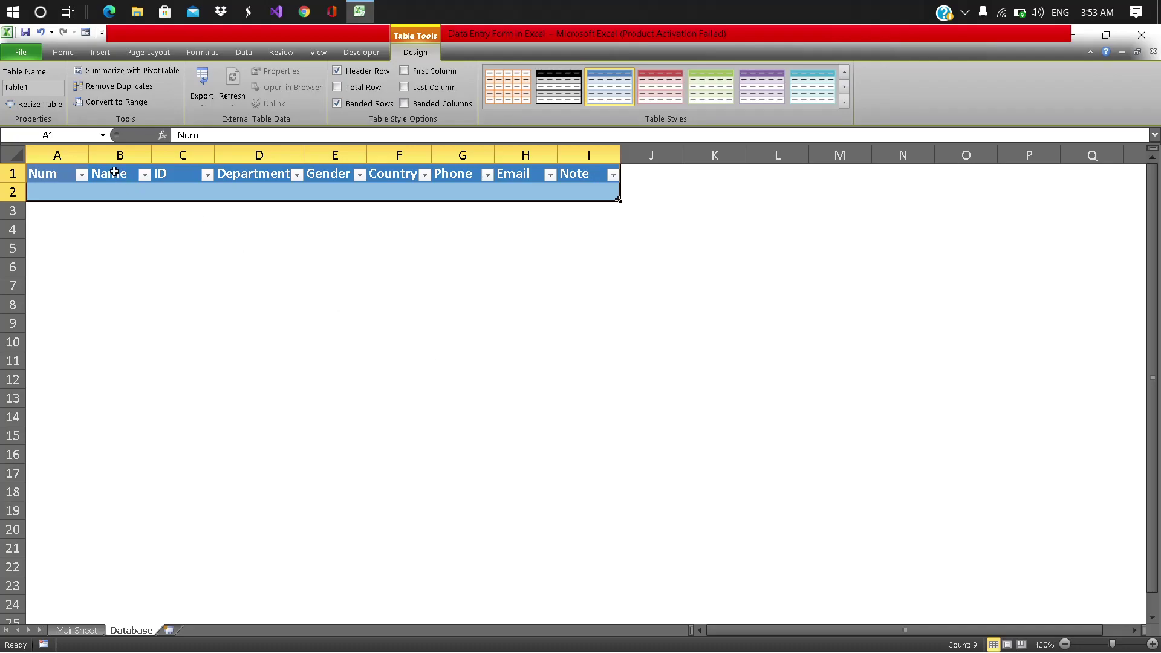
pyautogui.moveTo(152, 155); pyautogui.dragTo(297, 151)
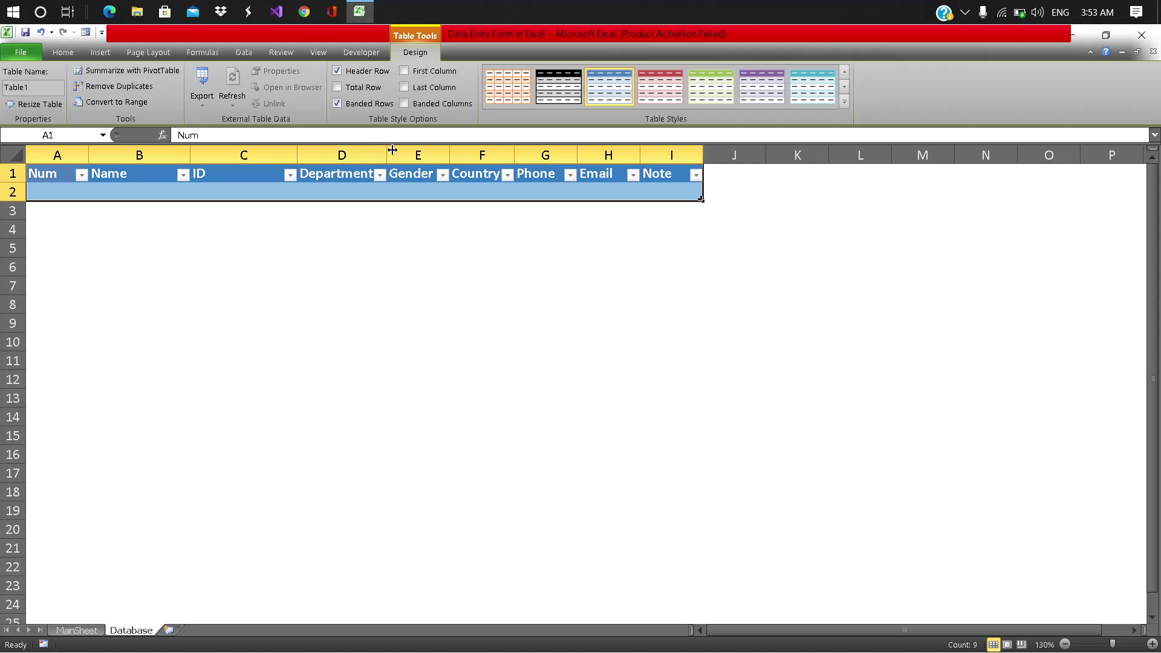
pyautogui.moveTo(388, 150); pyautogui.dragTo(914, 156)
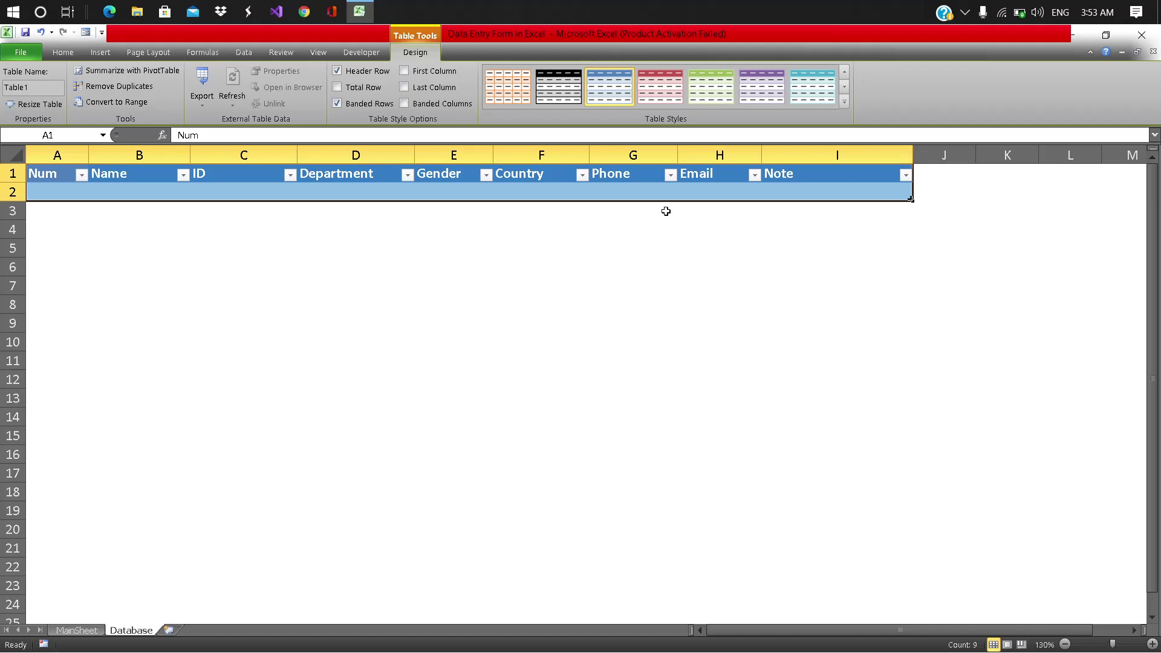
# Open the VBA editor, insert a new module, and start a Sub Reset procedure.
pyautogui.click(78, 631)
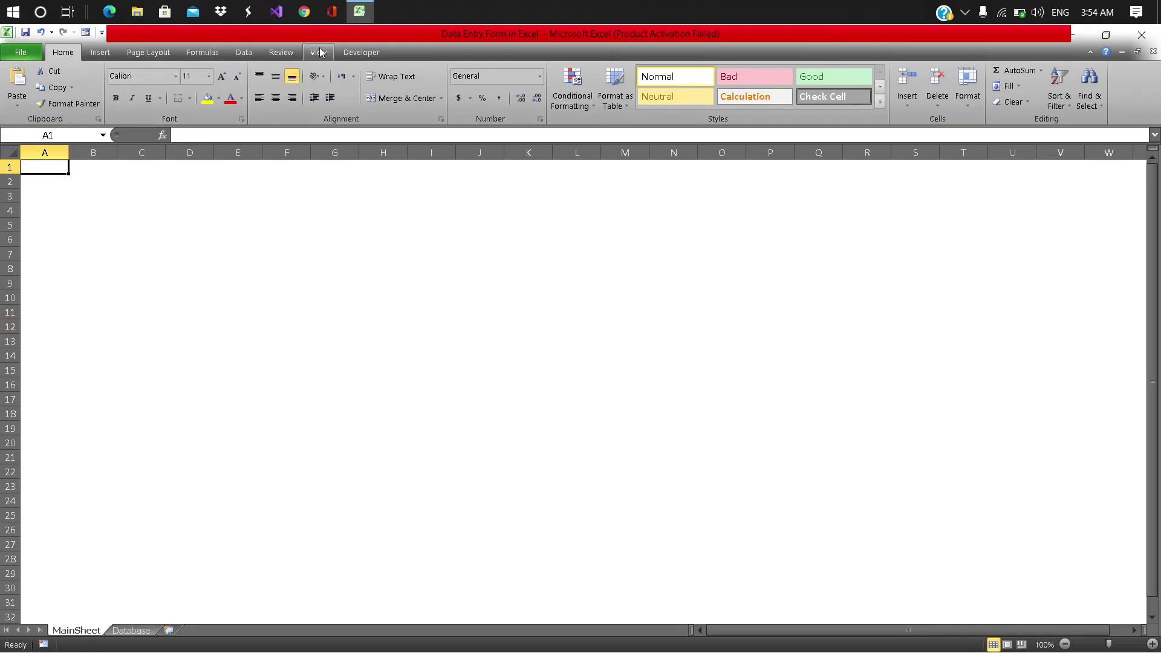
pyautogui.click(349, 57)
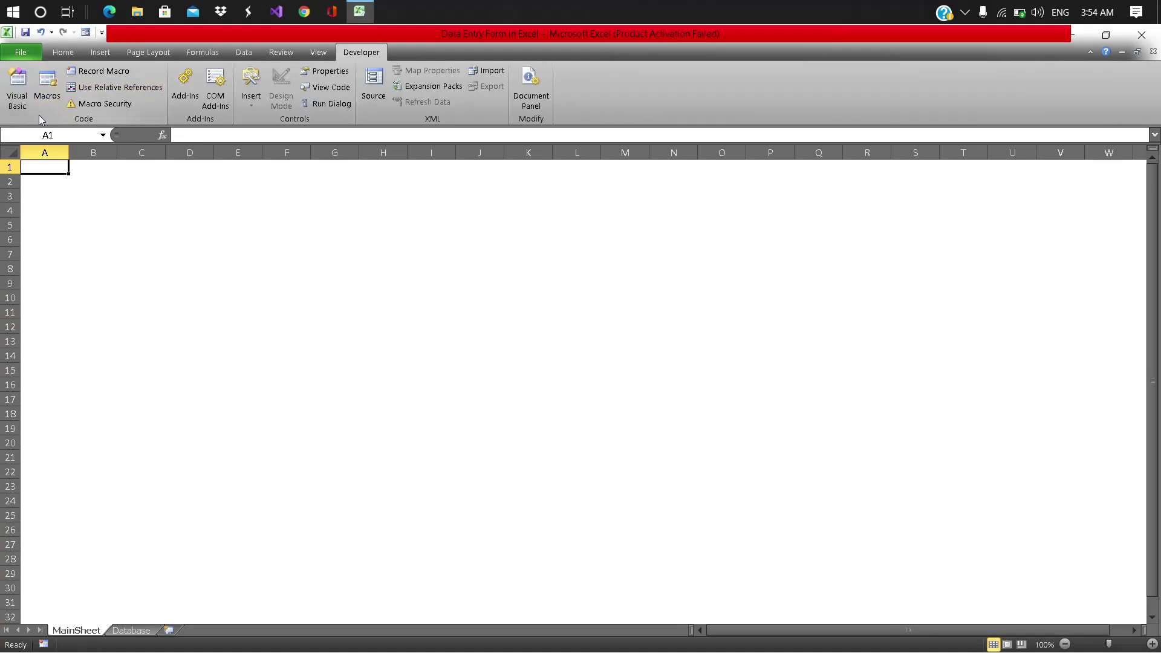
pyautogui.click(12, 99)
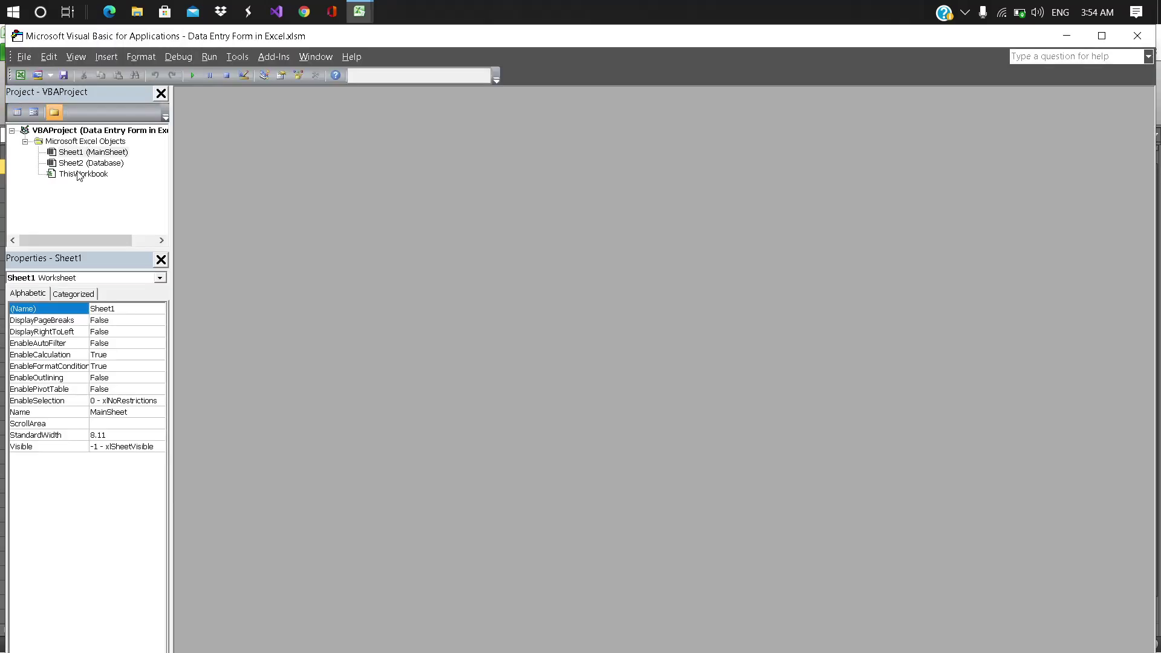
pyautogui.click(105, 57)
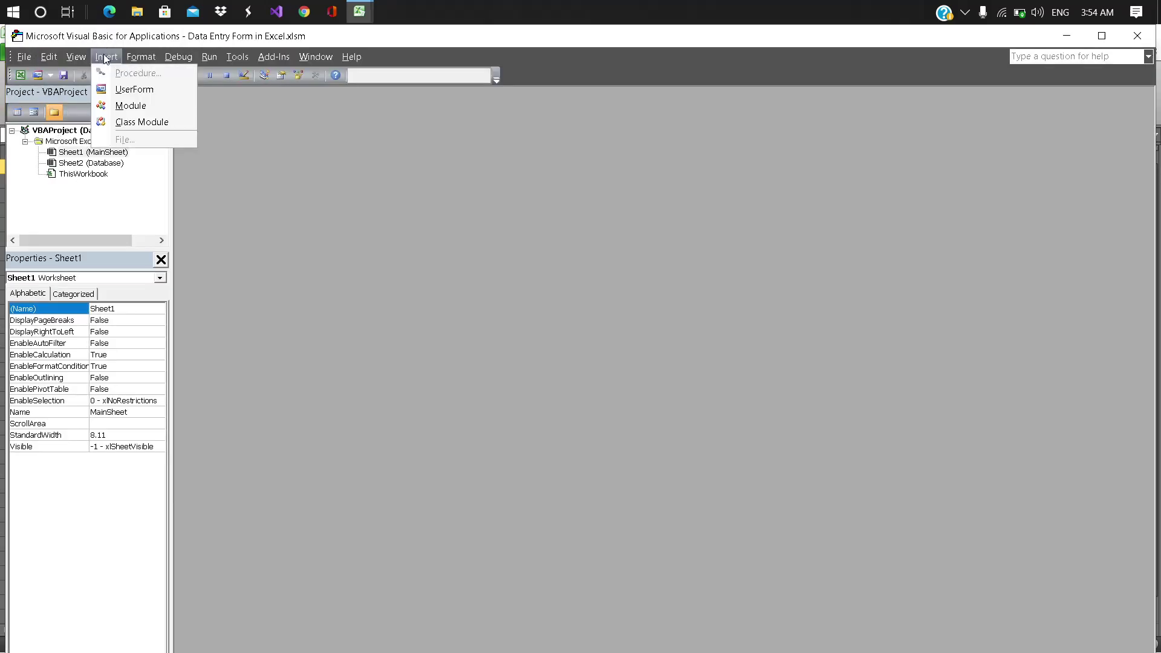
pyautogui.click(129, 106)
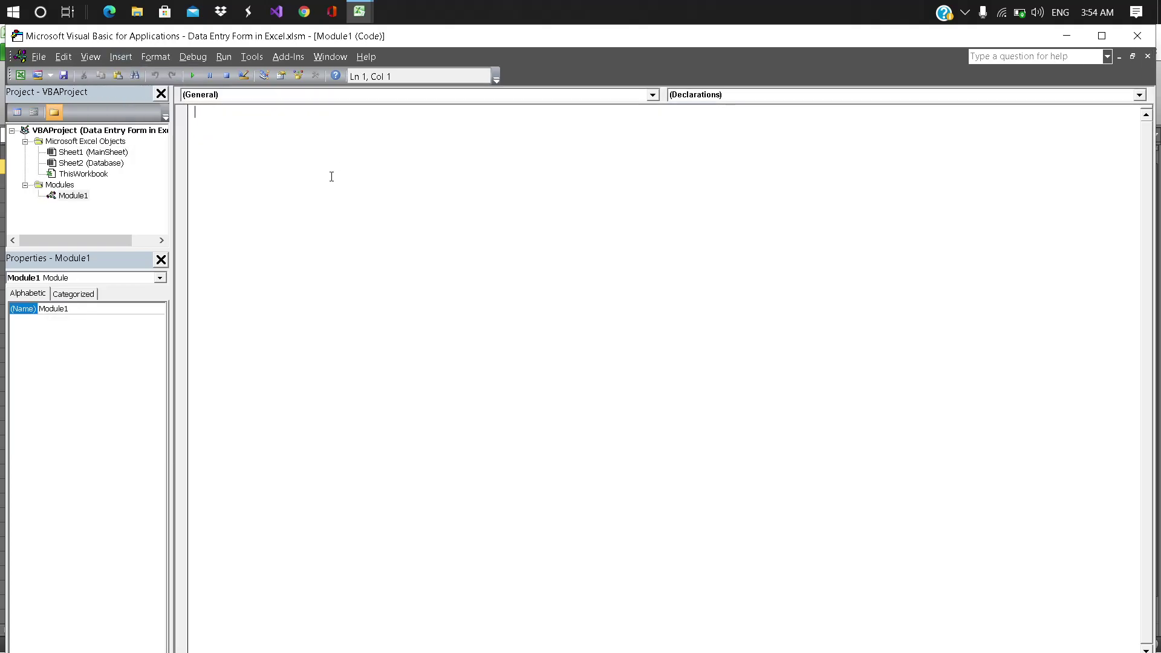
pyautogui.write('Sb R')
pyautogui.write('es')
pyautogui.write('et')
pyautogui.press('Return')
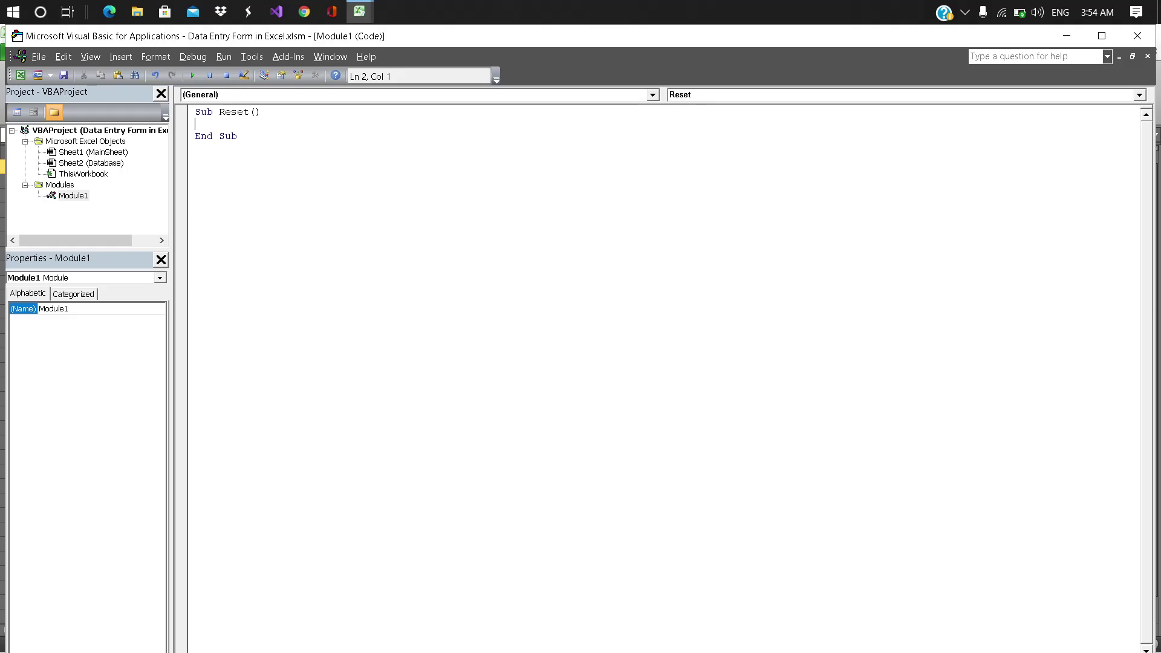
# Add 'Dim iRow As Integer' and 'iRow = [counta(Database!A:A)]' to Reset.
pyautogui.write('dim ')
pyautogui.write('iRow')
pyautogui.write(' as ')
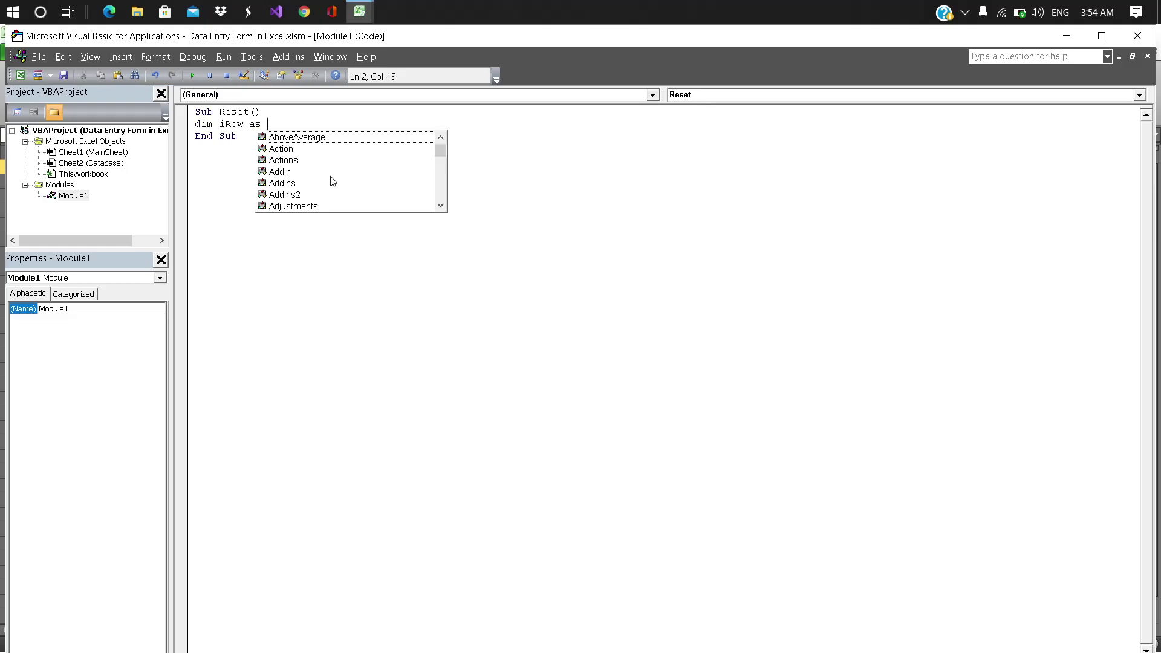
pyautogui.write('Inte')
pyautogui.press('Tab')
pyautogui.press('Return')
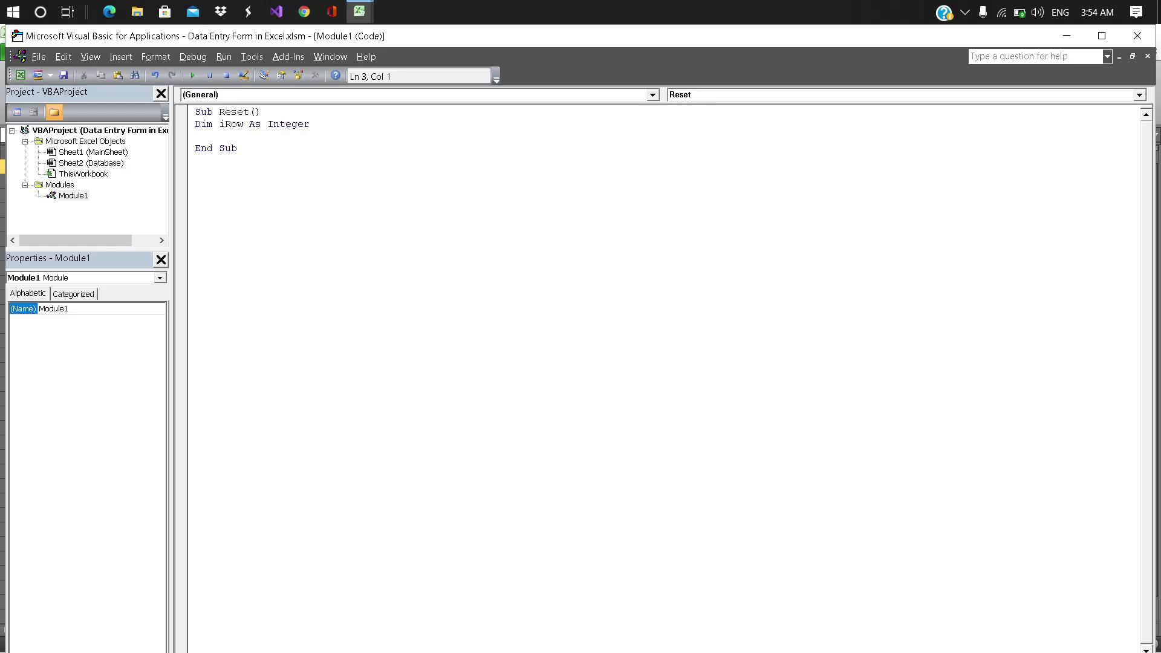
pyautogui.write('iRo')
pyautogui.write('w=')
pyautogui.write('[]')
pyautogui.write('counta')
pyautogui.write('()')
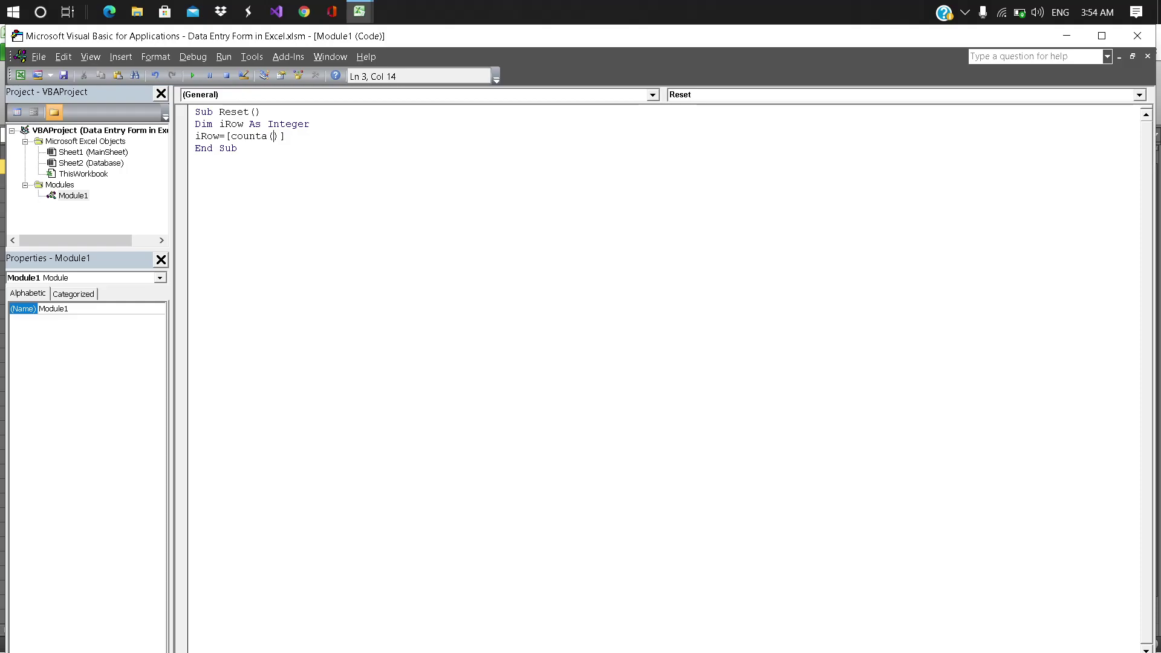
pyautogui.write('ataba')
pyautogui.write('se')
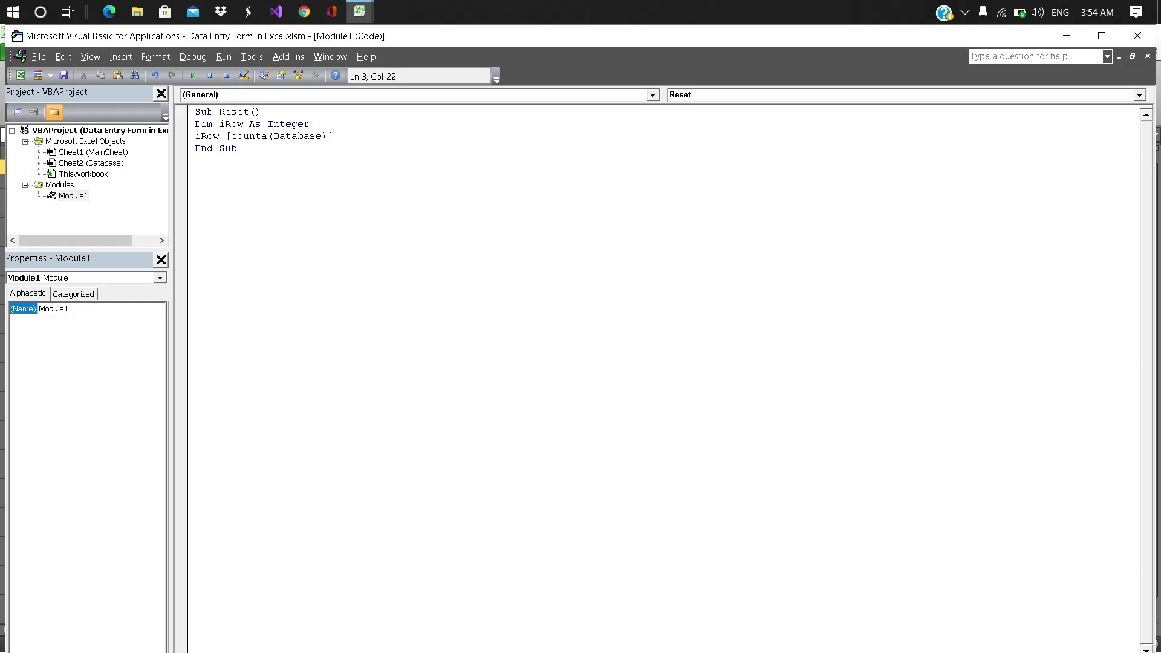
pyautogui.write('!A:')
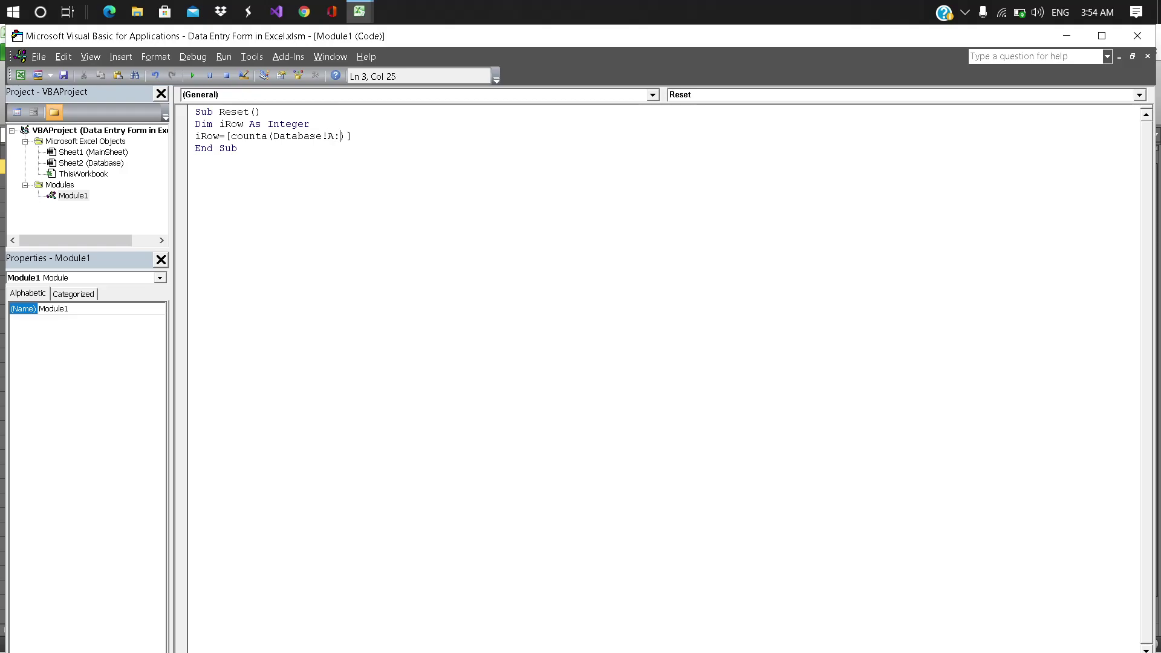
pyautogui.write('A')
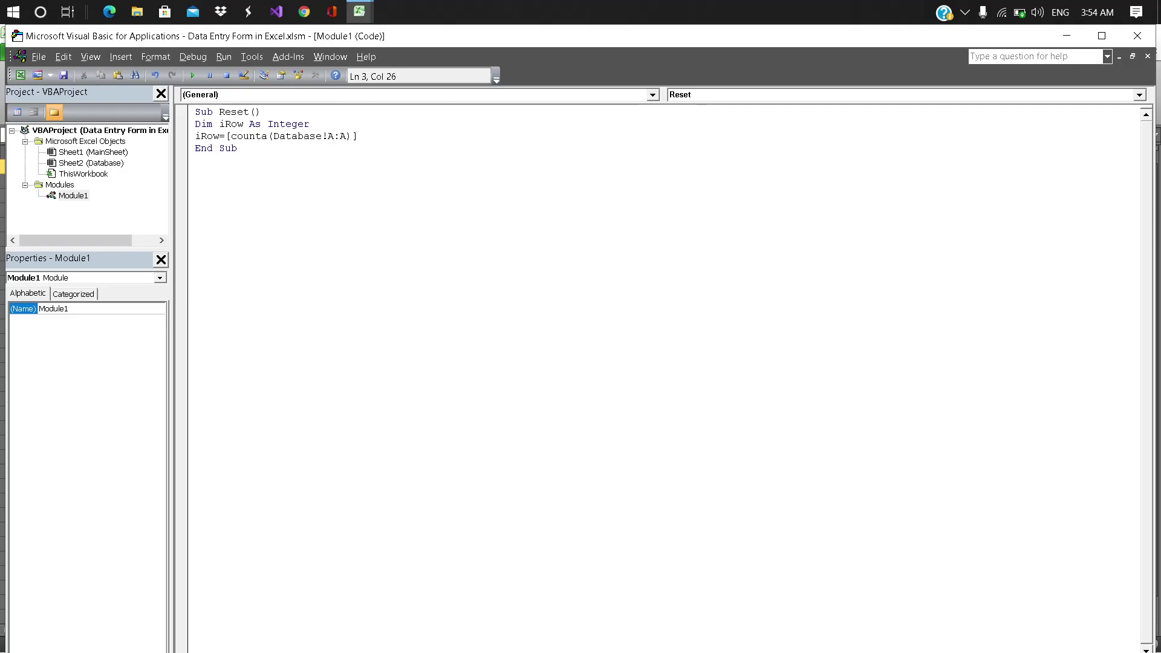
pyautogui.press('Return')
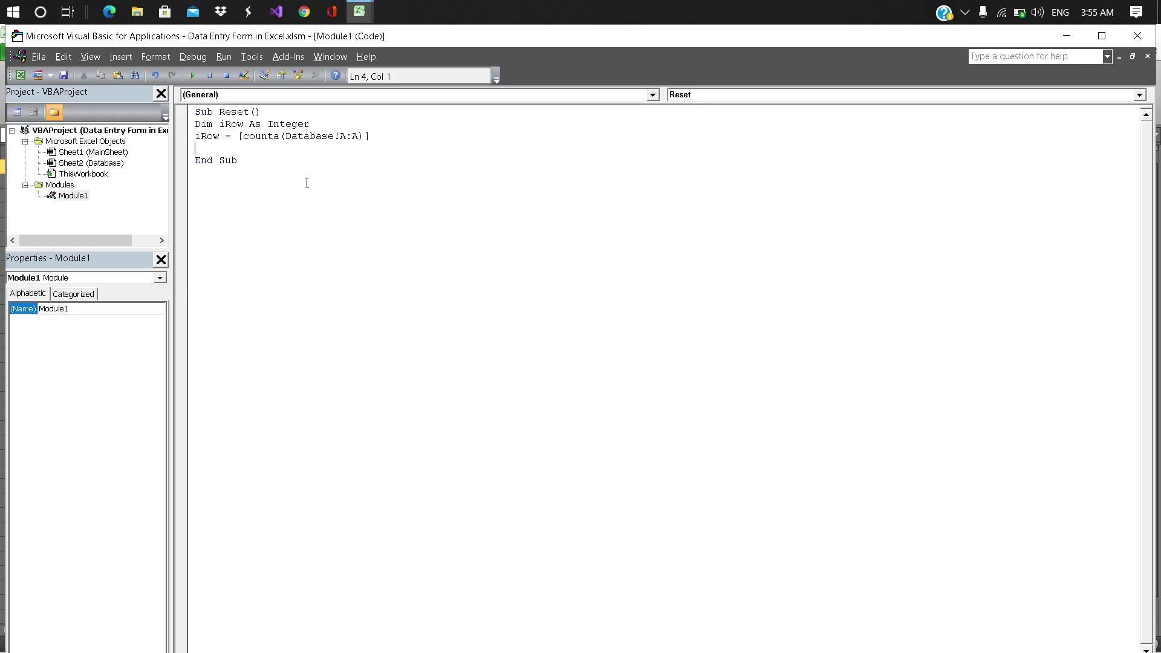
# Insert a new UserForm and name it MainFrm.
pyautogui.click(73, 196)
pyautogui.click(115, 58)
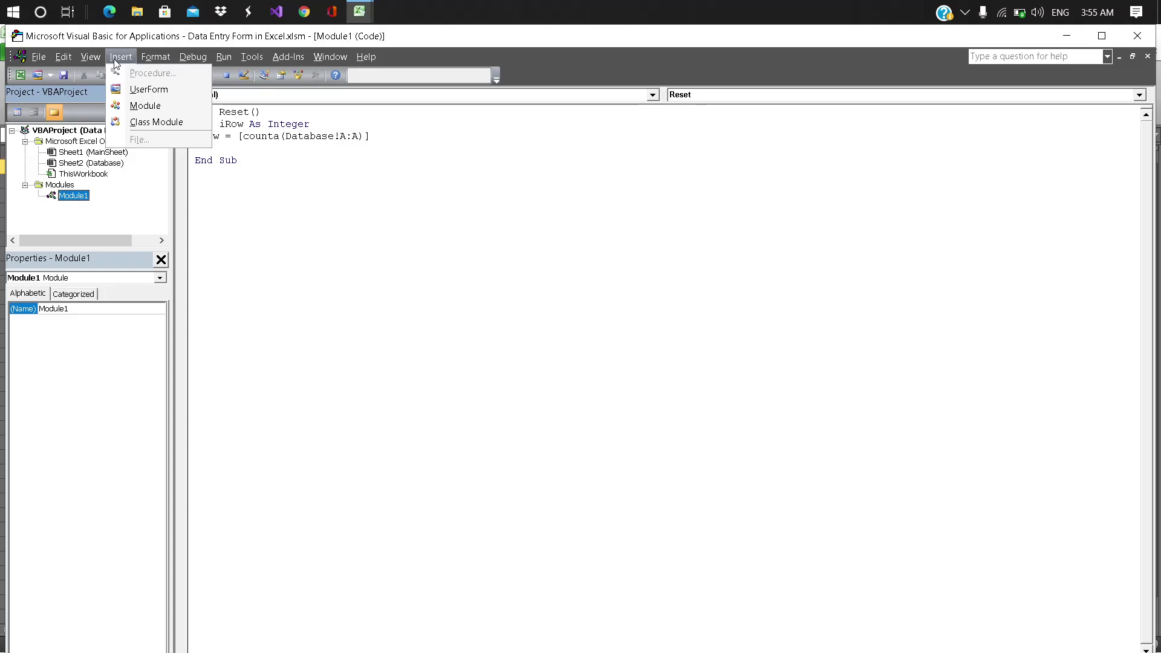
pyautogui.click(159, 90)
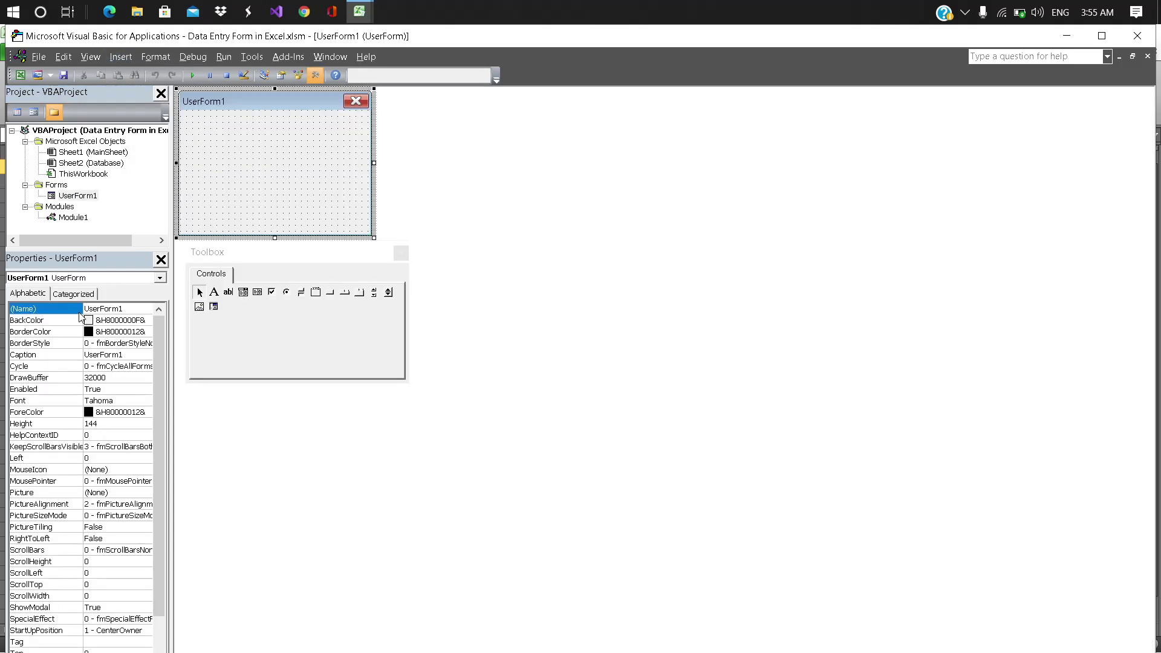
pyautogui.click(59, 312)
pyautogui.write('Main')
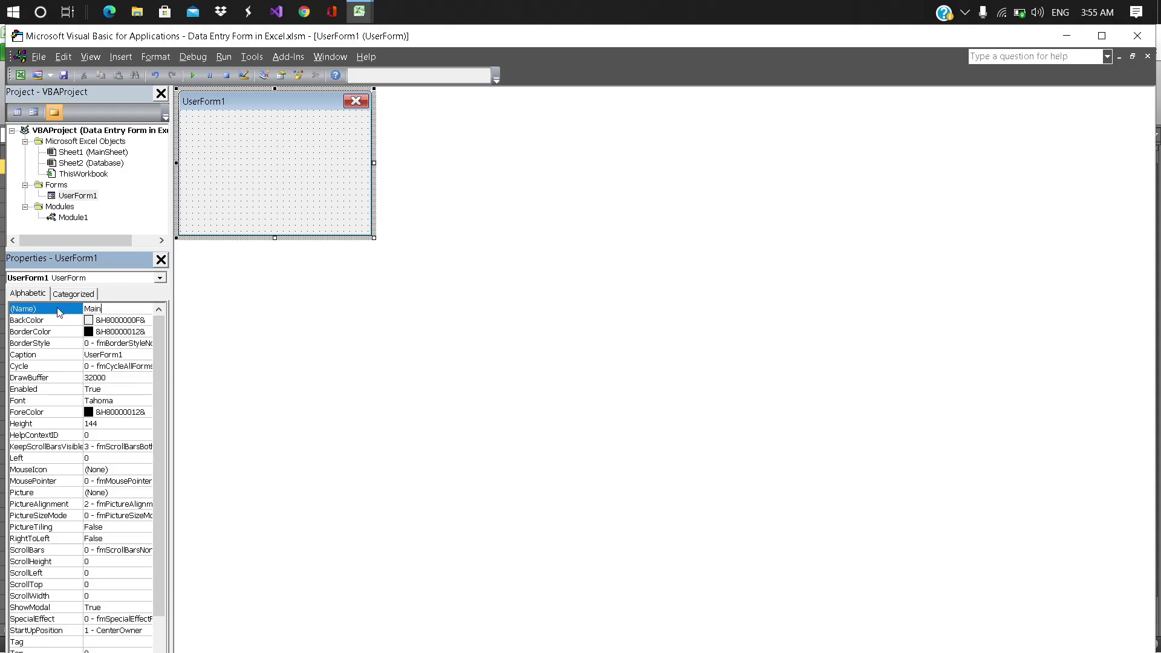
pyautogui.write('F')
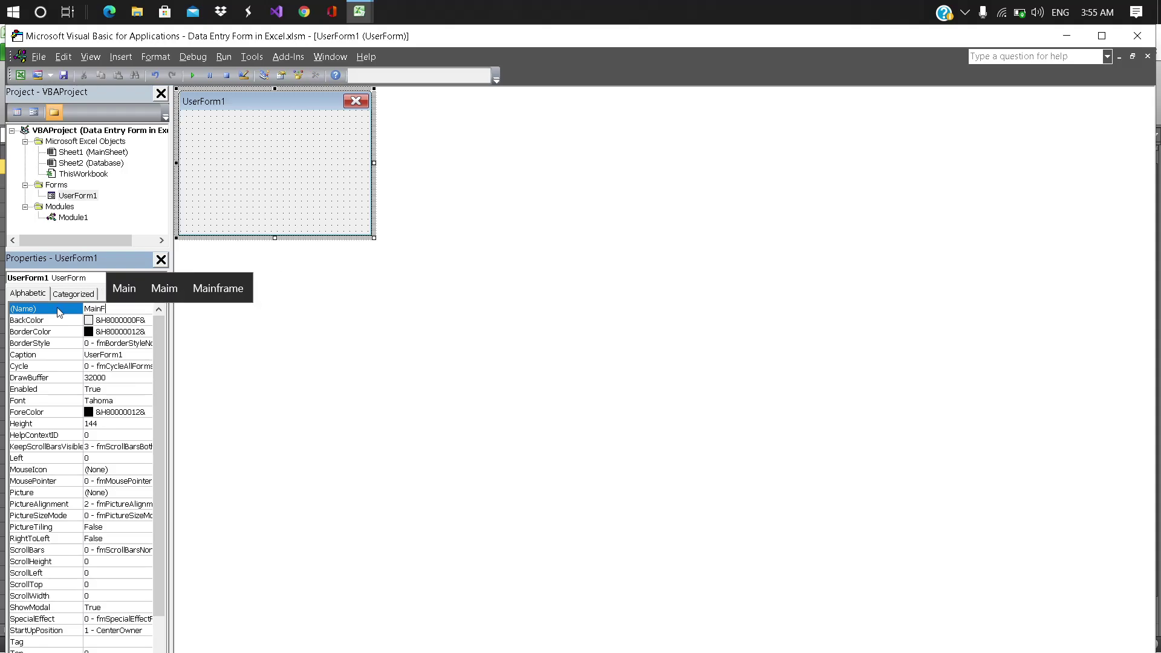
pyautogui.write('rm')
pyautogui.press('Return')
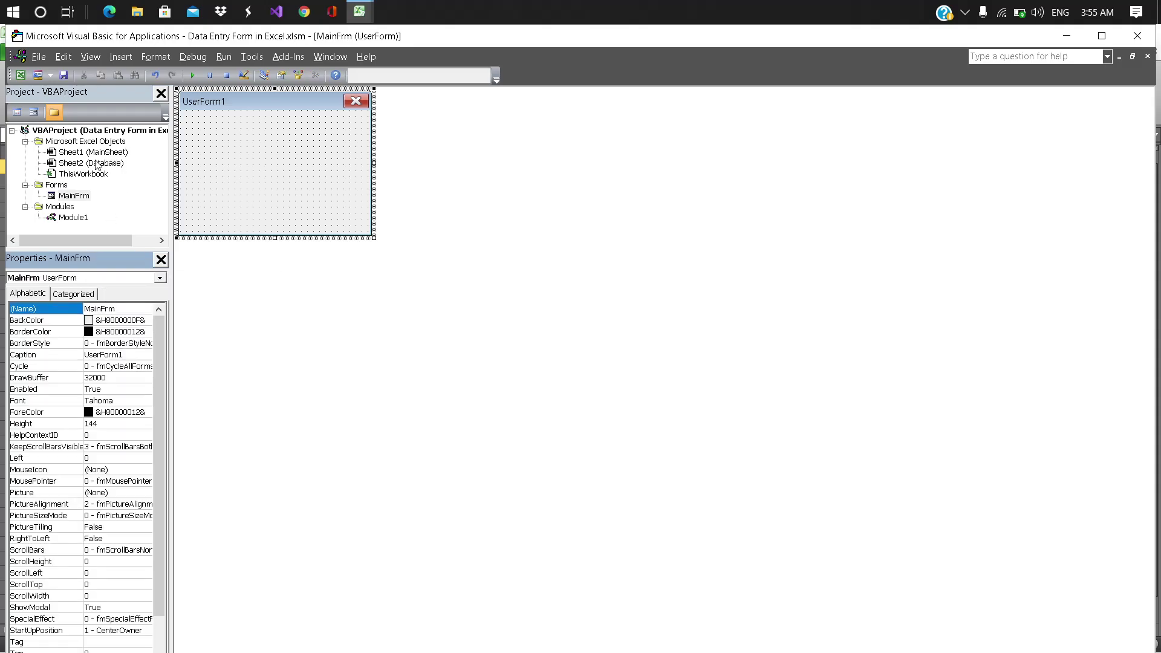
# In Module1's Reset, add a 'With MainFrm … End With' block with a blank line inside.
pyautogui.doubleClick(72, 218)
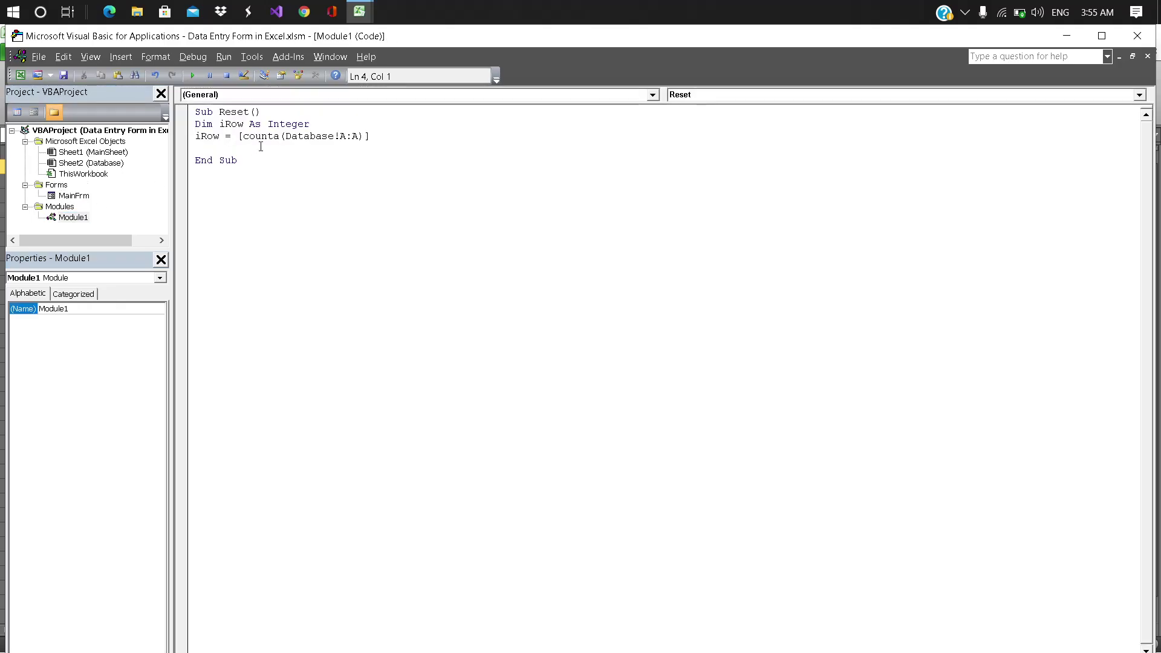
pyautogui.write('with Mai')
pyautogui.hotkey('ctrl', 'space')
pyautogui.write('f')
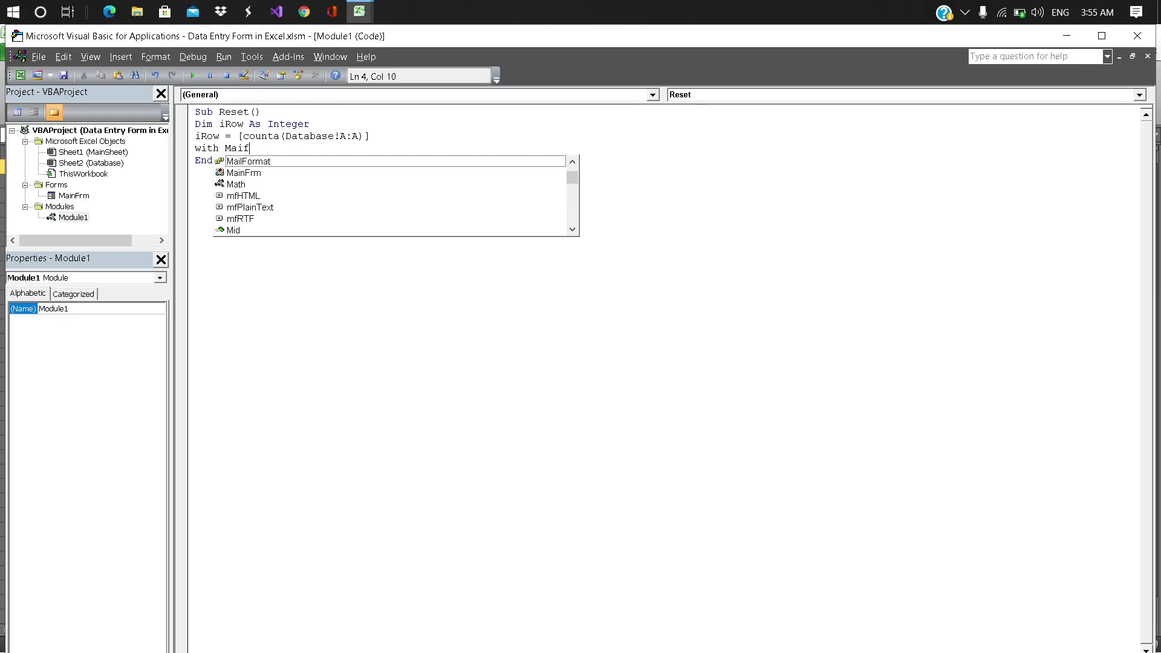
pyautogui.press('BackSpace')
pyautogui.press('BackSpace')
pyautogui.press('BackSpace')
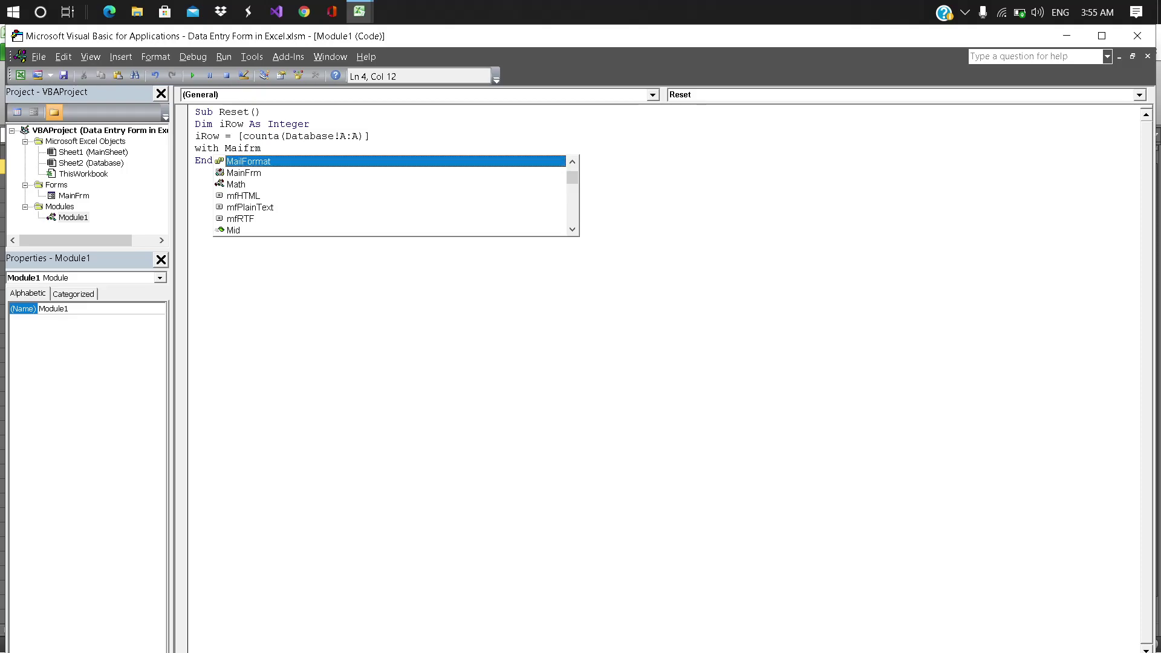
pyautogui.write('n')
pyautogui.press('Tab')
pyautogui.press('Return')
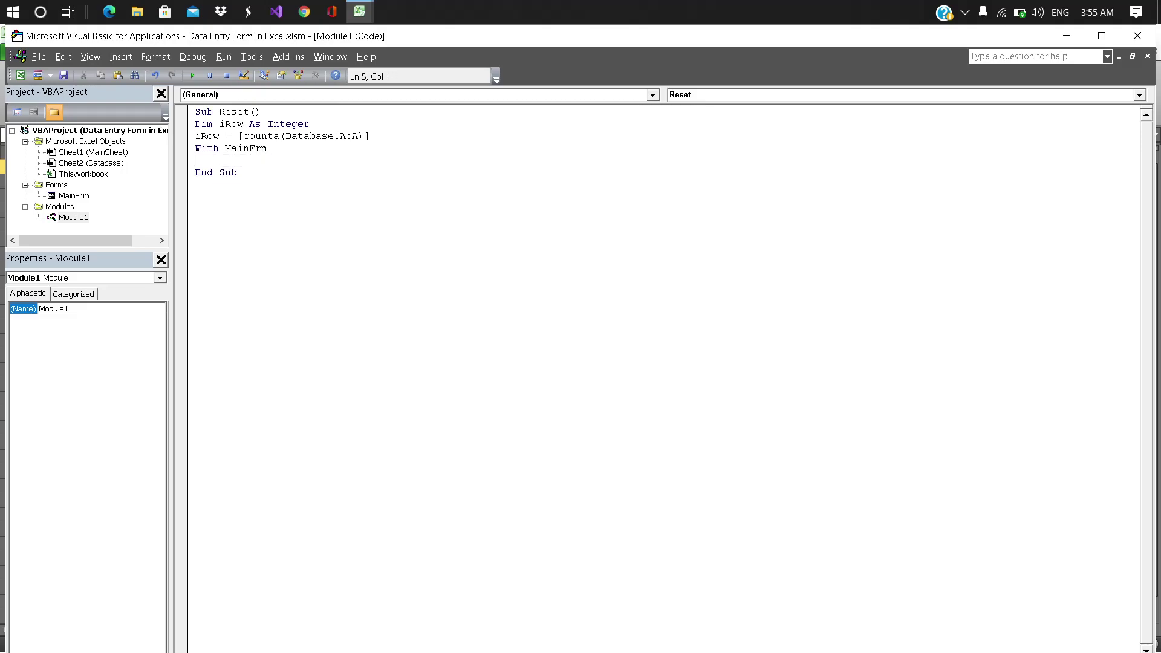
pyautogui.write('end w')
pyautogui.write('ith')
pyautogui.press('Return')
pyautogui.click(195, 149)
pyautogui.press('End')
pyautogui.press('Return')
# Enlarge the MainFrm form and draw a wide frame across its top.
pyautogui.click(69, 198)
pyautogui.doubleClick(68, 198)
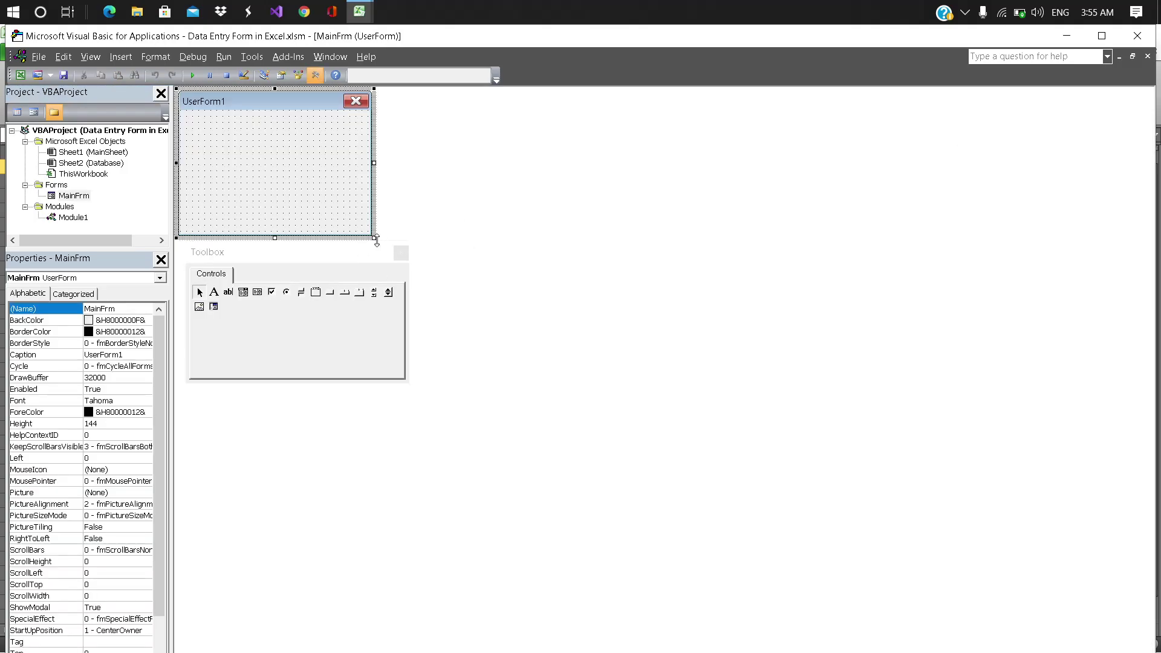
pyautogui.moveTo(374, 238)
pyautogui.mouseDown()
pyautogui.moveTo(955, 410)
pyautogui.moveTo(1068, 597)
pyautogui.moveTo(1081, 591)
pyautogui.mouseUp()
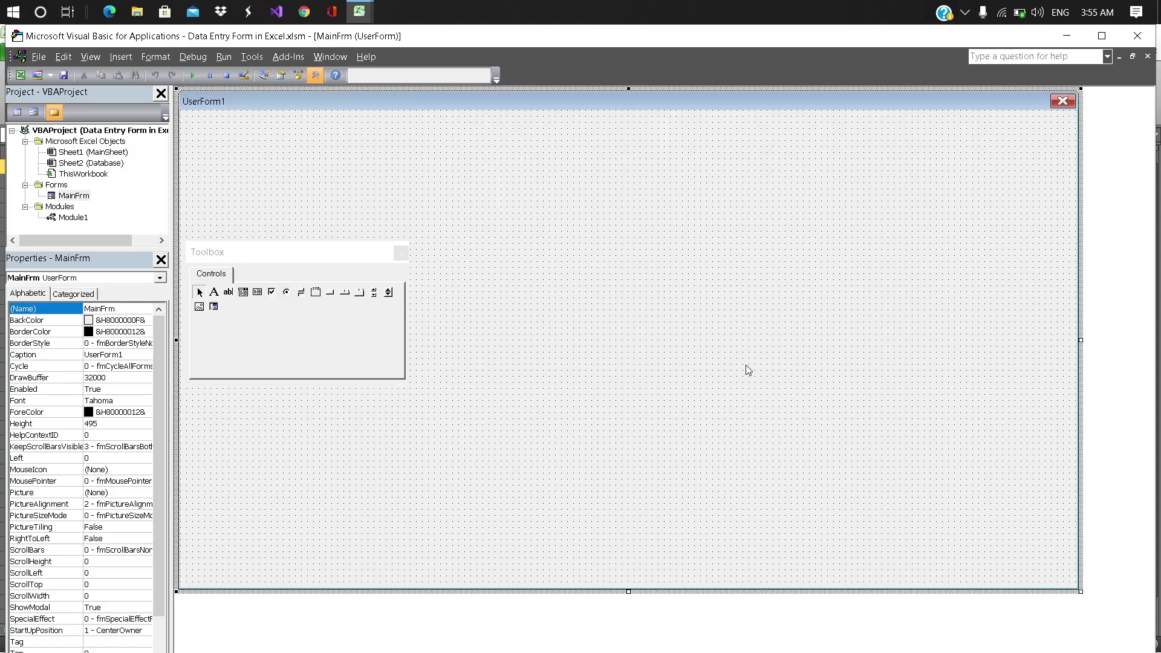
pyautogui.moveTo(250, 253)
pyautogui.mouseDown()
pyautogui.moveTo(936, 459)
pyautogui.moveTo(793, 413)
pyautogui.mouseUp()
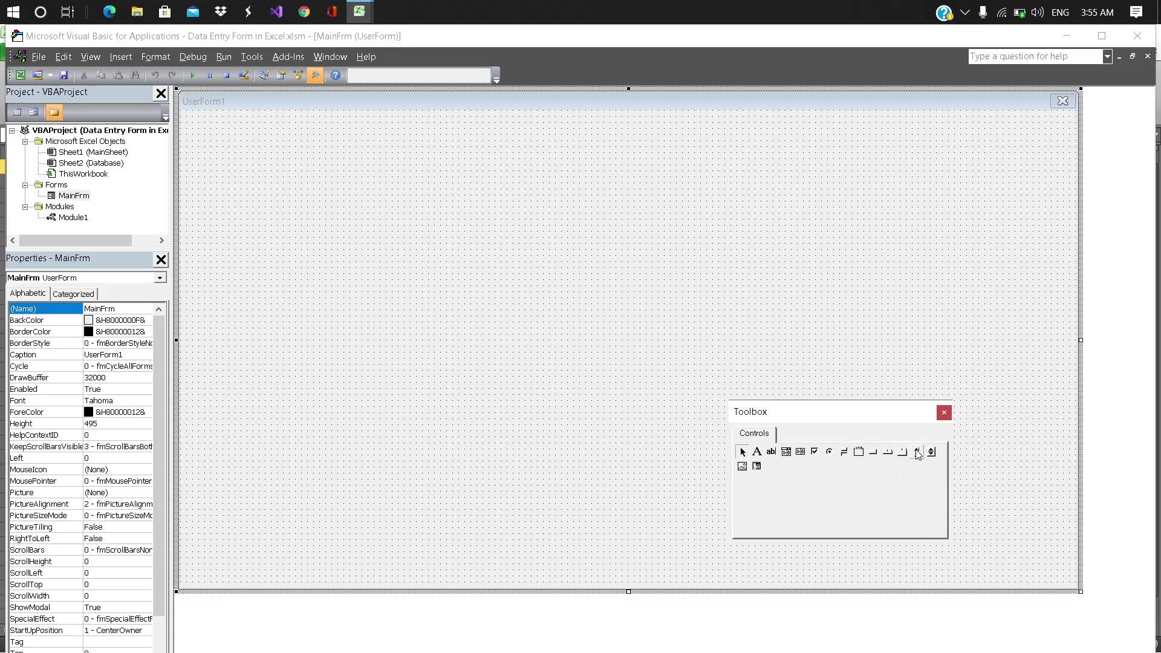
pyautogui.click(859, 452)
pyautogui.moveTo(186, 123); pyautogui.dragTo(938, 372)
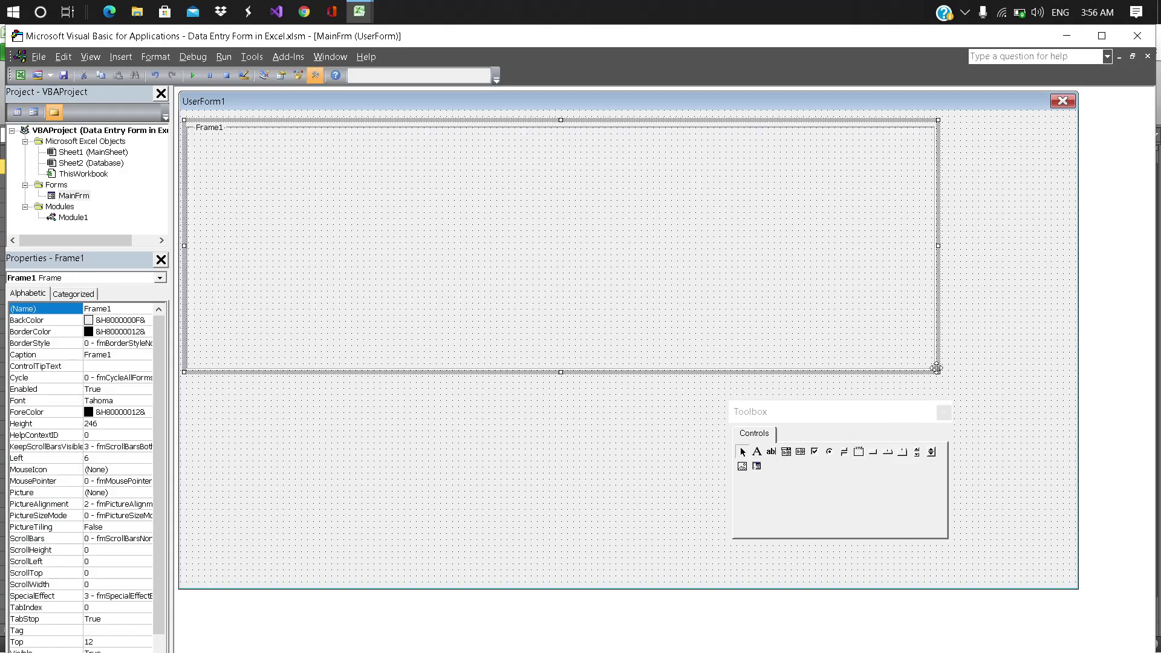
# Set the MainFrm form's font size to 16.
pyautogui.click(327, 466)
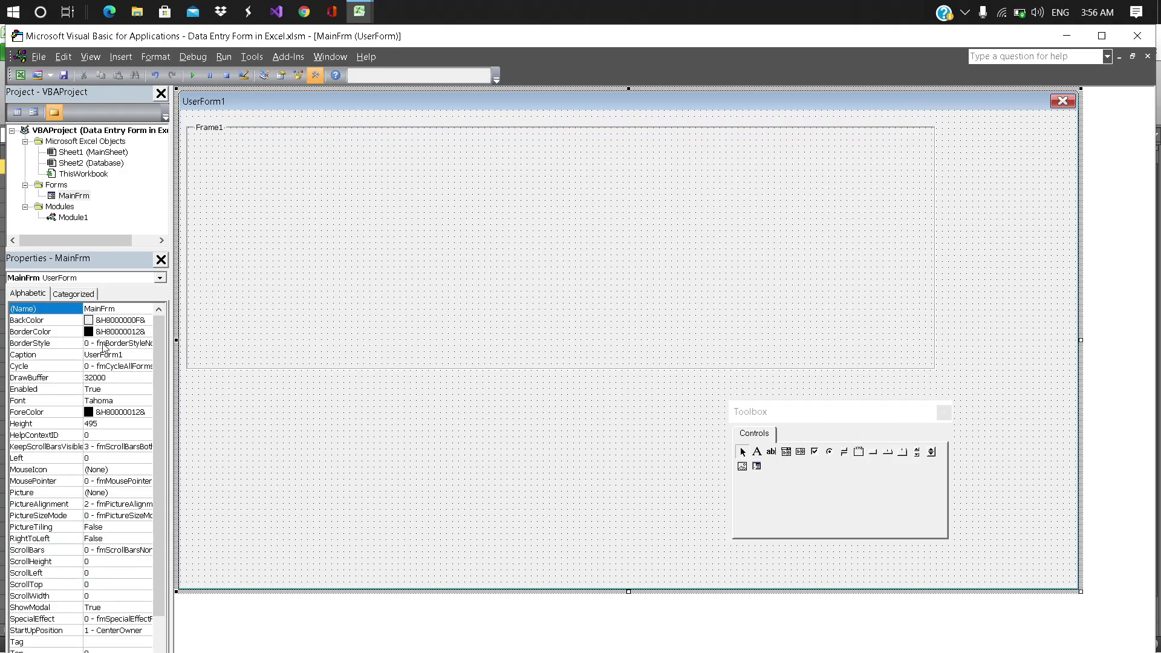
pyautogui.click(42, 401)
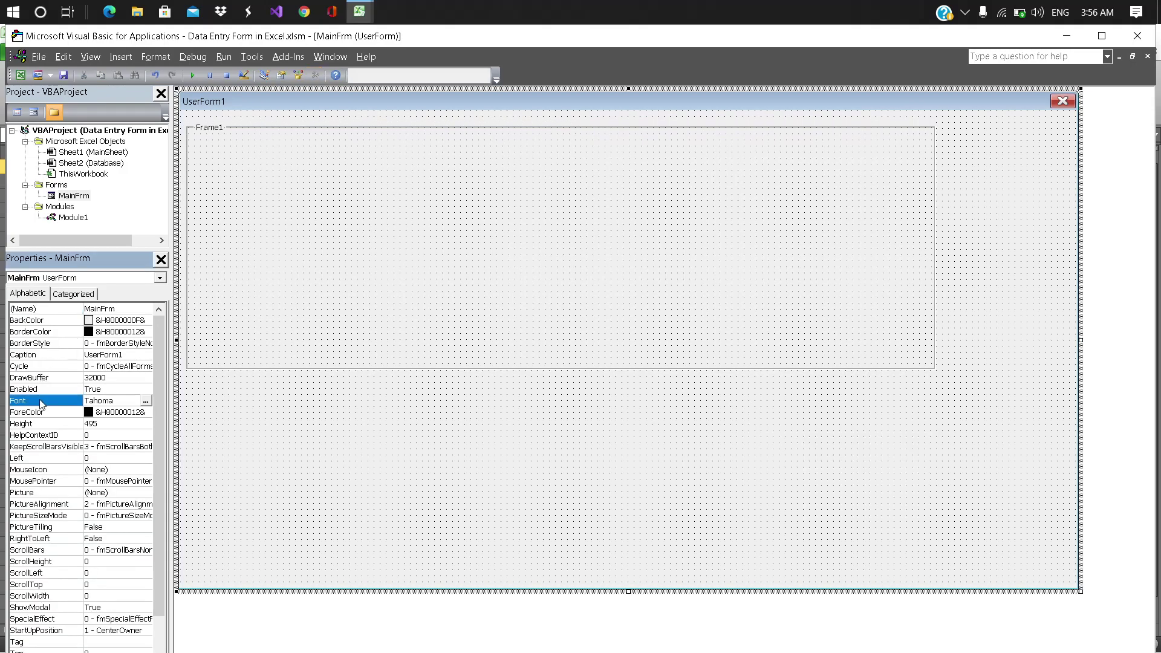
pyautogui.click(146, 403)
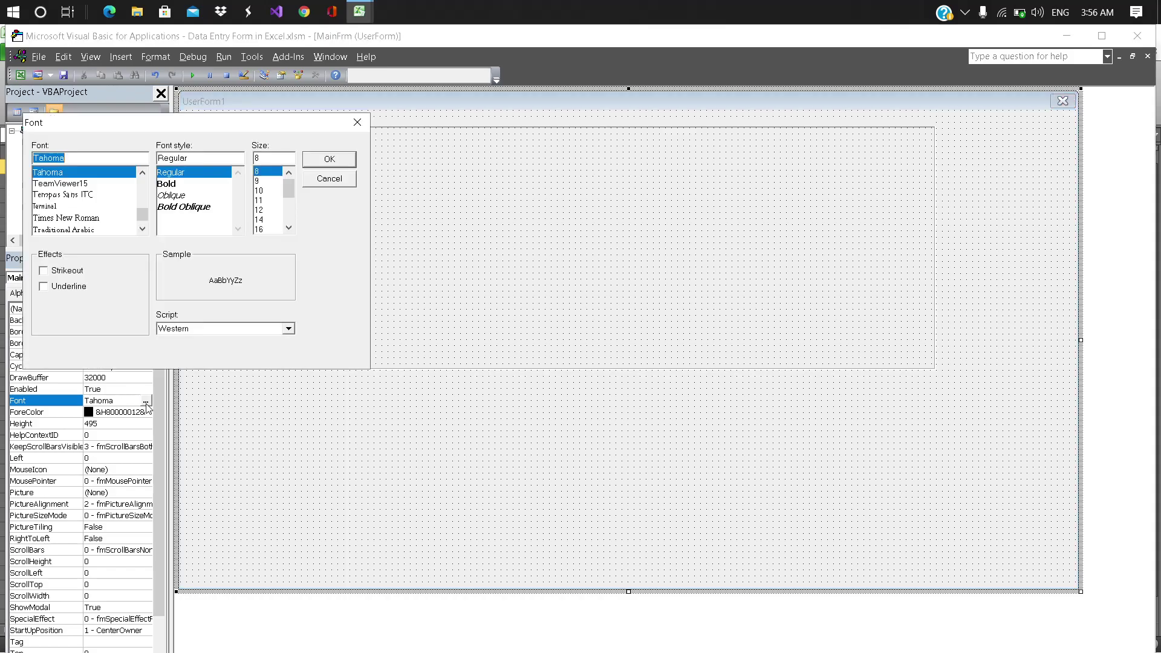
pyautogui.click(262, 230)
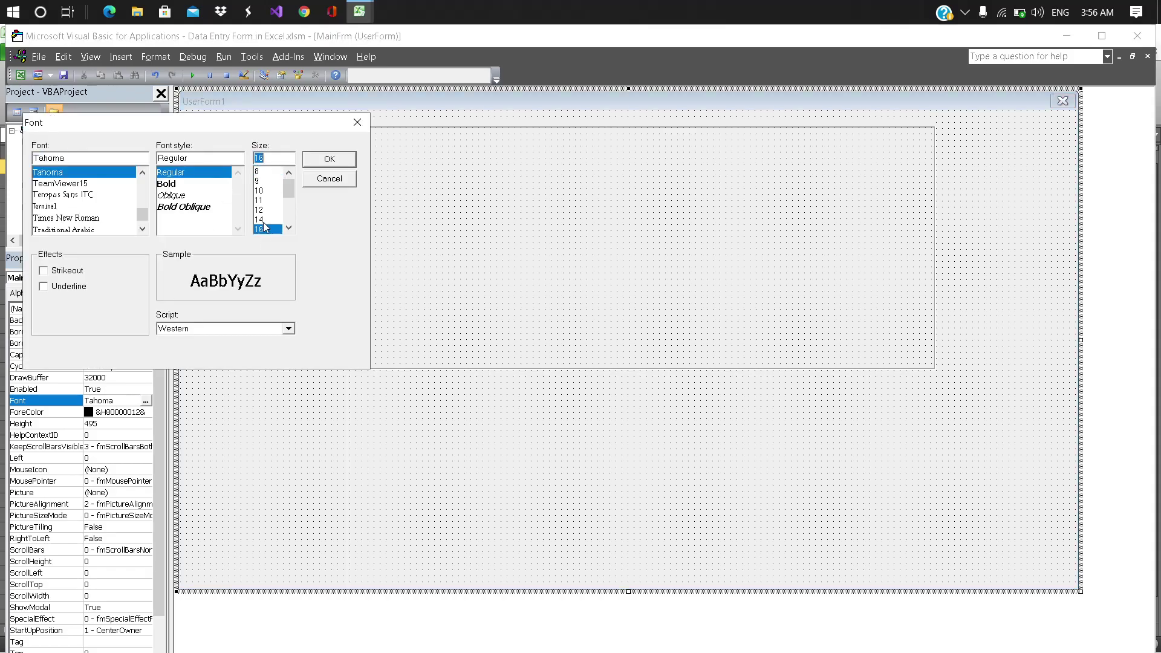
pyautogui.click(331, 161)
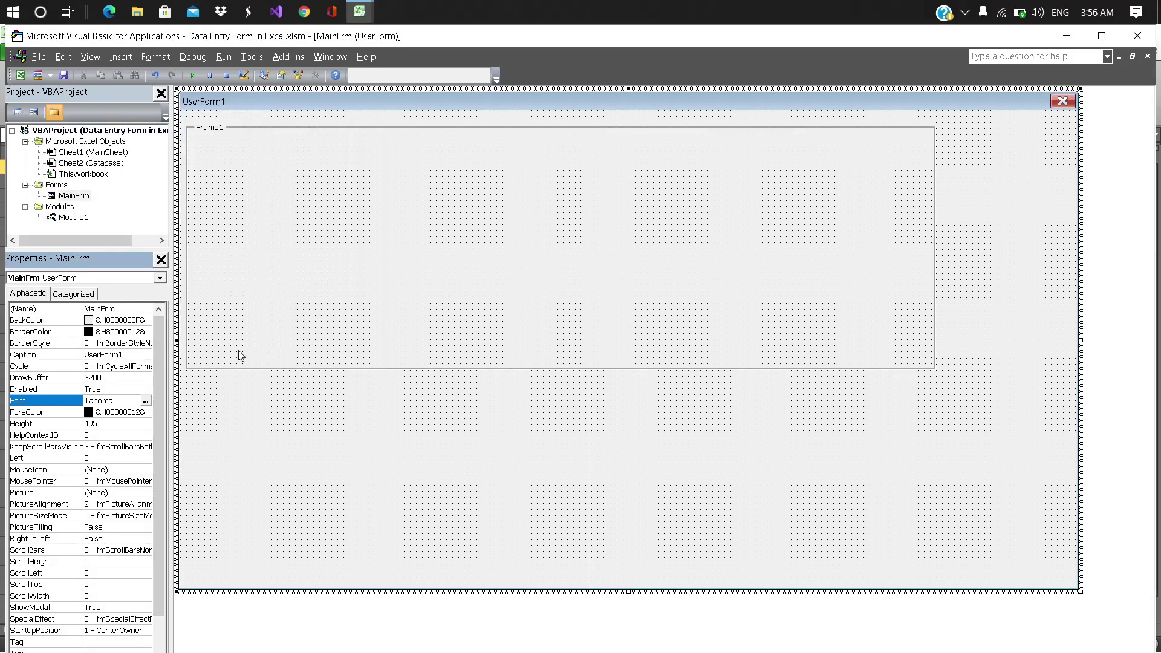
# Change the frame's caption to 'Data Entry'.
pyautogui.click(293, 308)
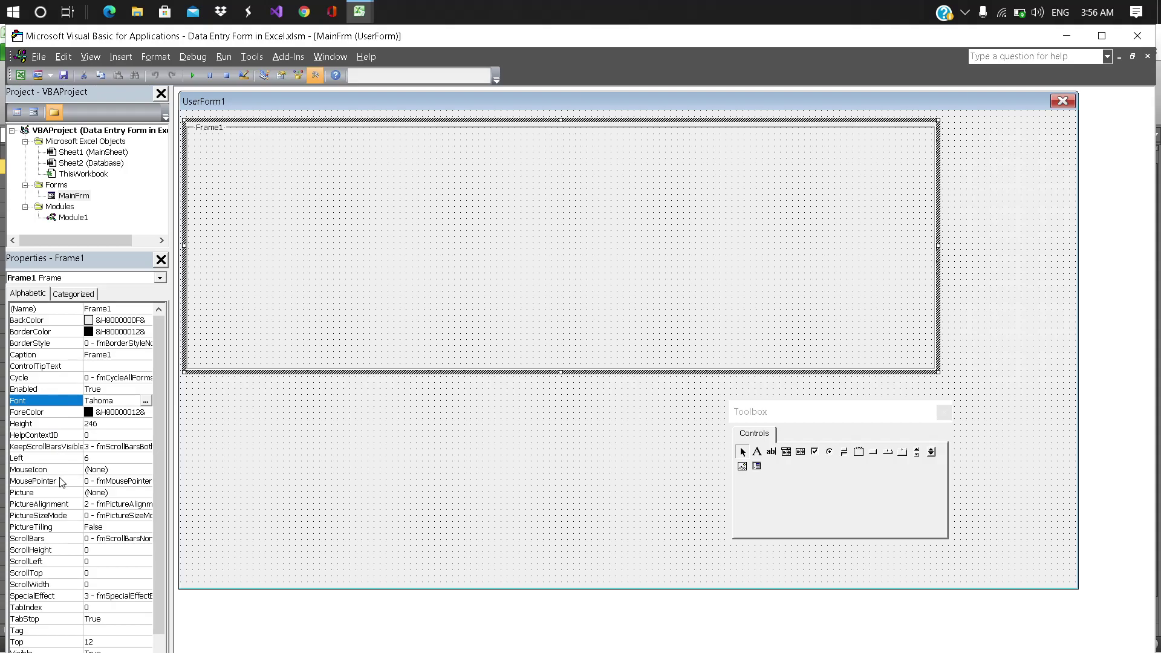
pyautogui.click(35, 357)
pyautogui.press('BackSpace')
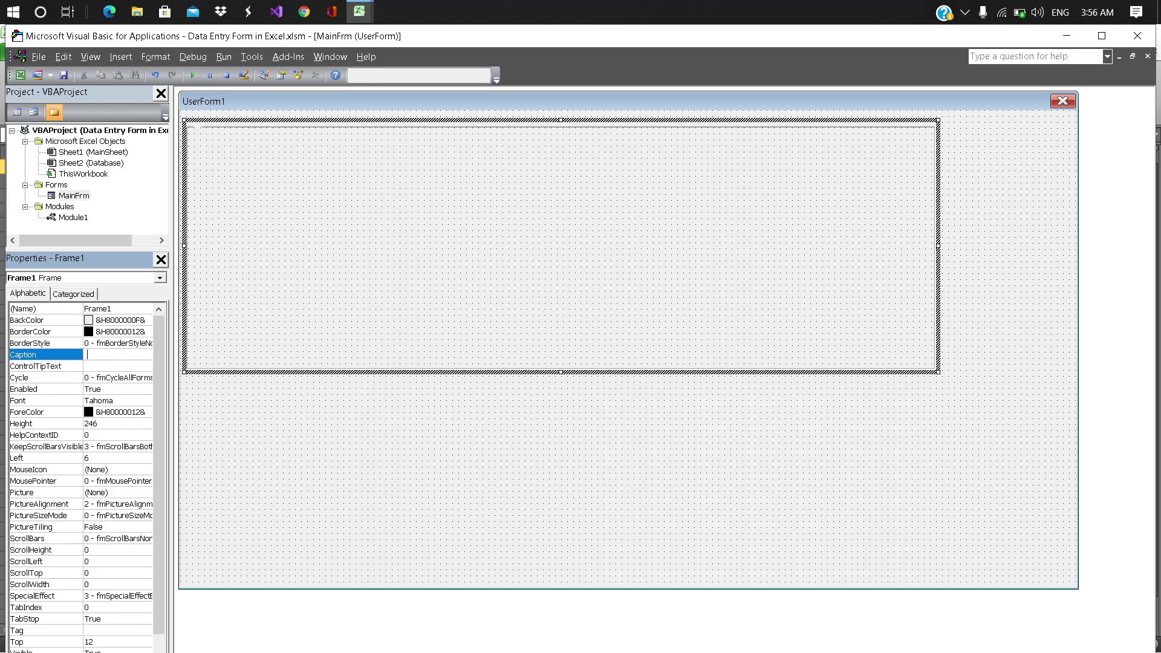
pyautogui.click(118, 355)
pyautogui.write('Data')
pyautogui.write(' Entry')
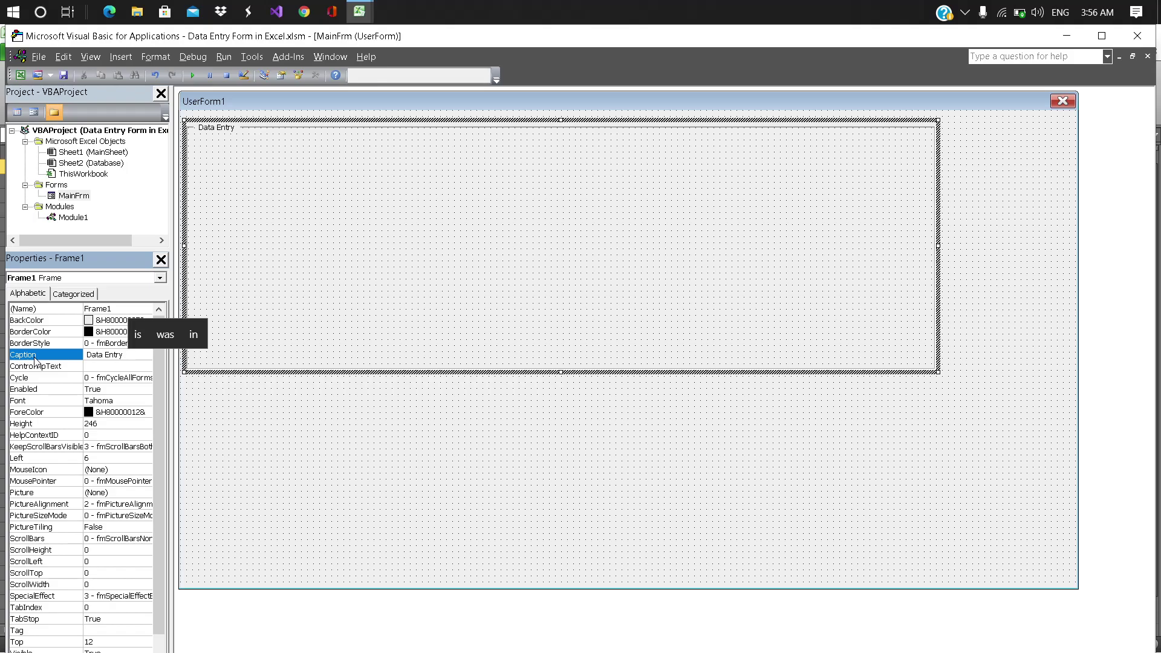
pyautogui.click(274, 284)
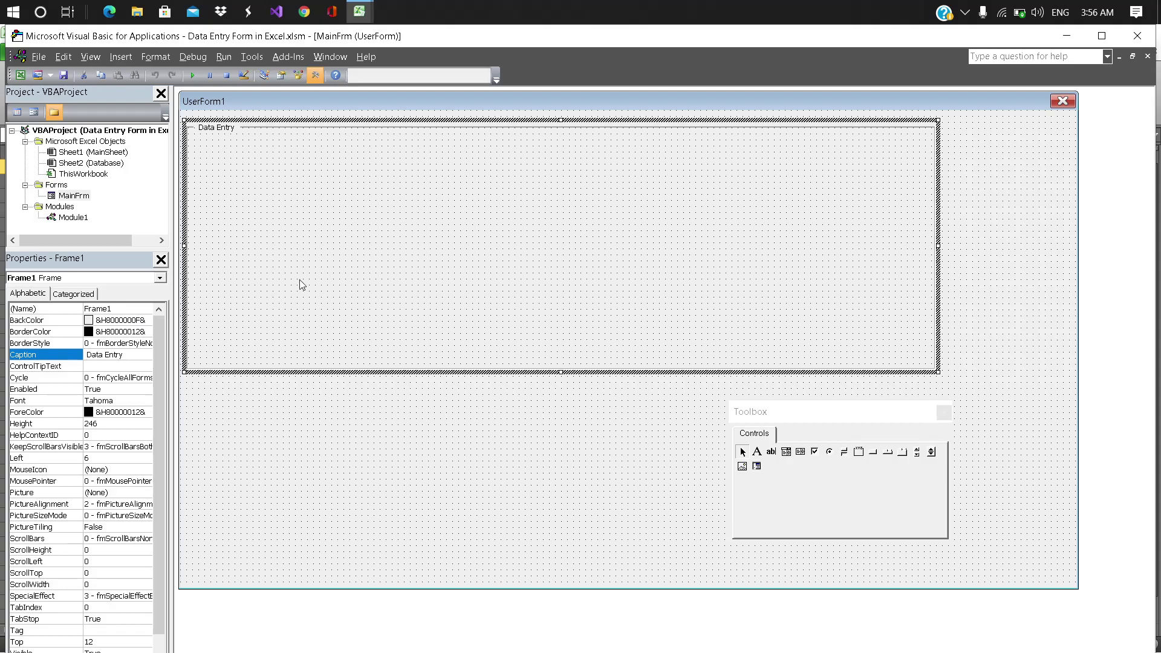
# Paste a copy of the Data Entry frame, shorten it, and place it directly below the original.
pyautogui.click(387, 453)
pyautogui.hotkey('ctrl', 'v')
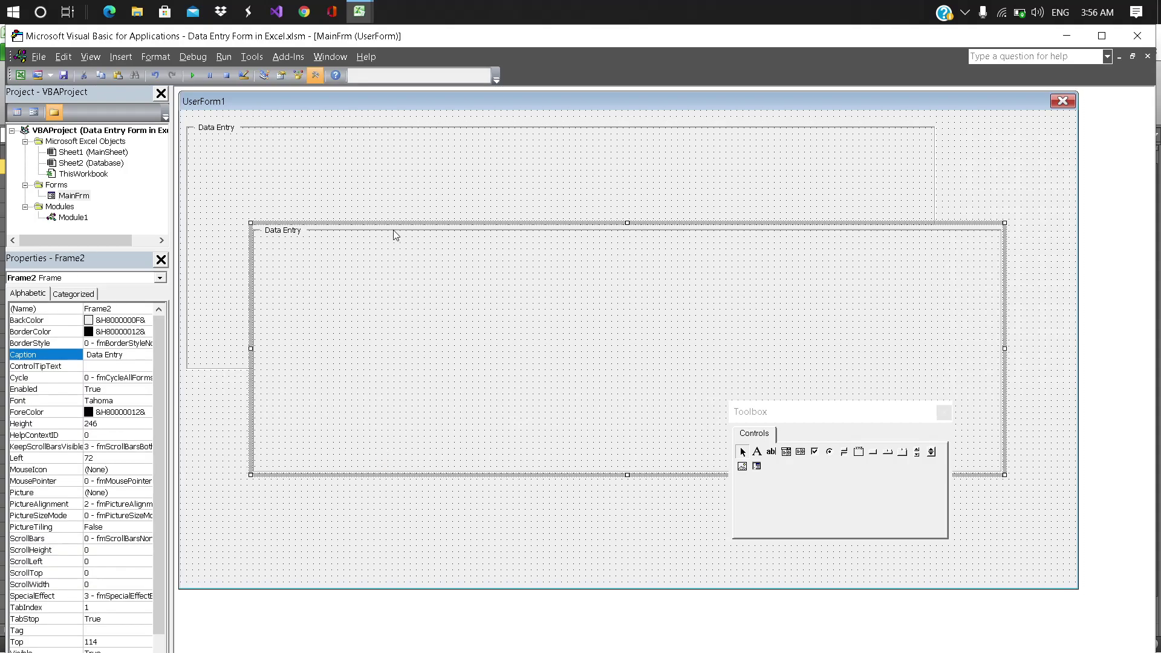
pyautogui.moveTo(353, 221); pyautogui.dragTo(292, 377)
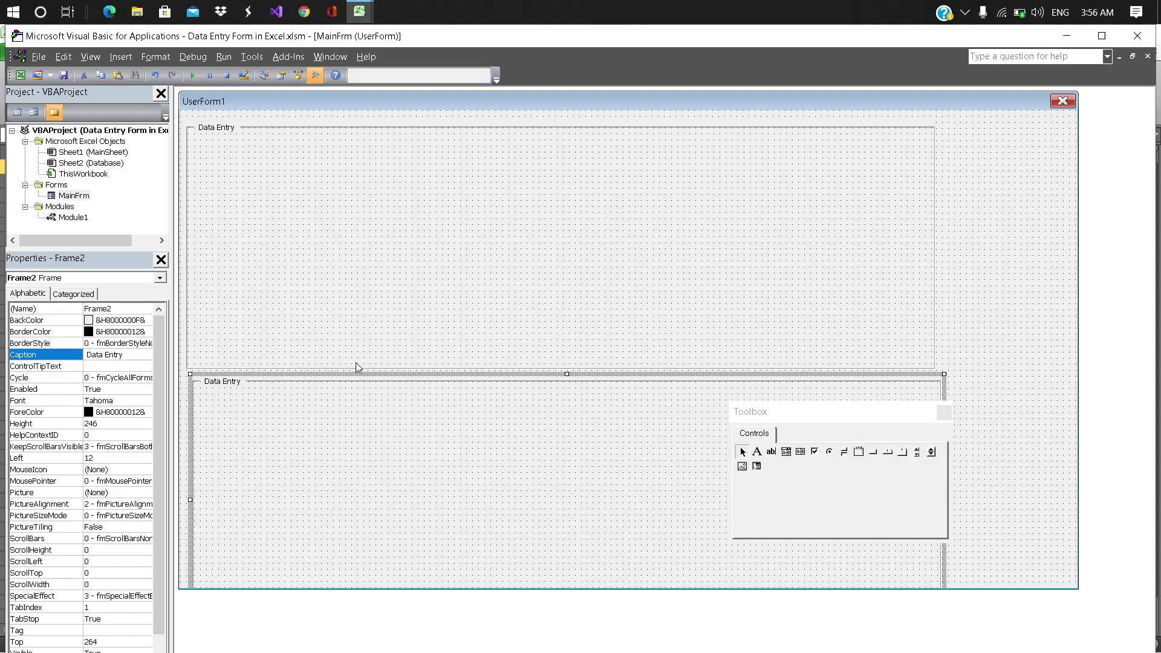
pyautogui.moveTo(567, 373)
pyautogui.mouseDown()
pyautogui.moveTo(572, 398)
pyautogui.moveTo(561, 334)
pyautogui.mouseUp()
pyautogui.click(568, 361)
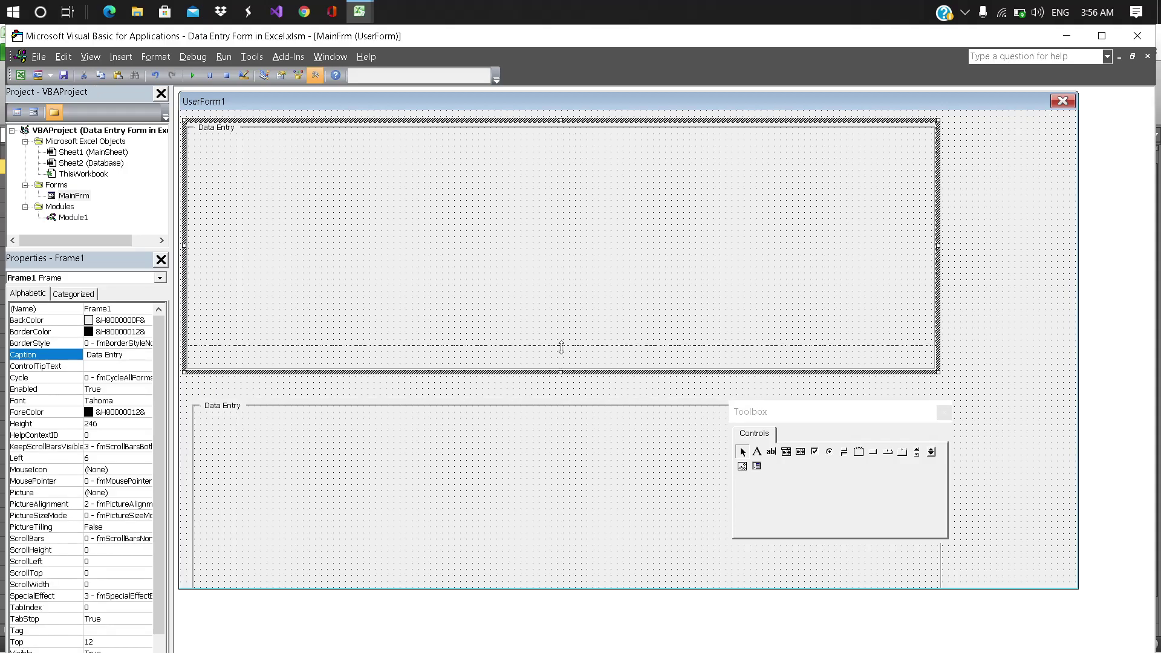
pyautogui.click(532, 425)
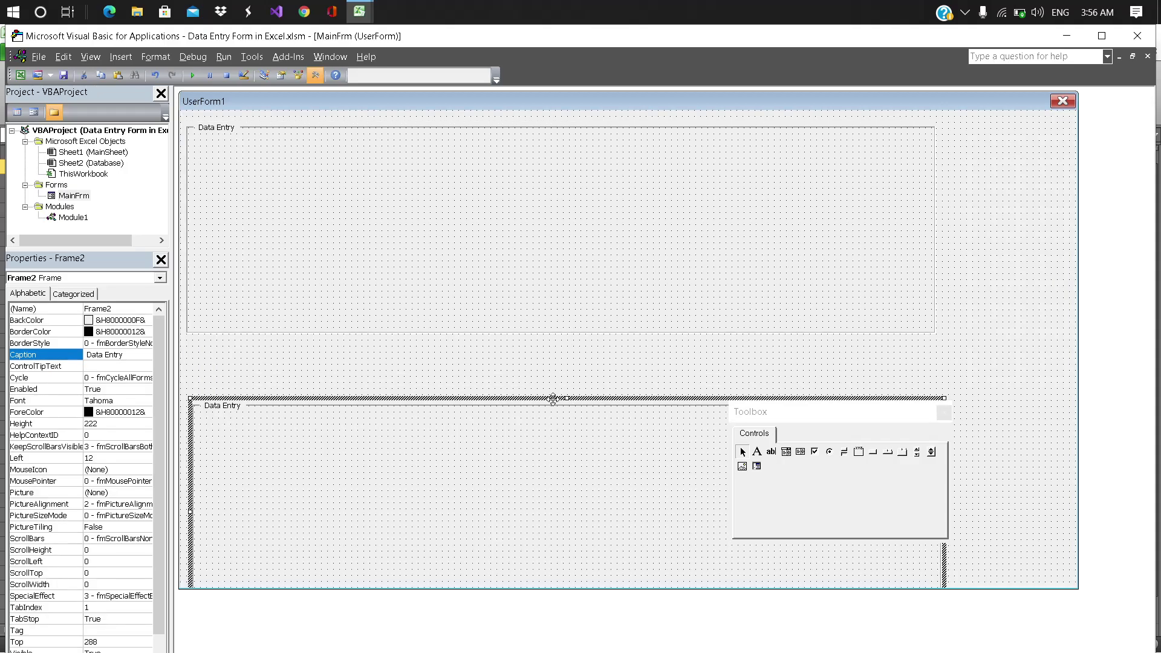
pyautogui.moveTo(555, 401); pyautogui.dragTo(548, 352)
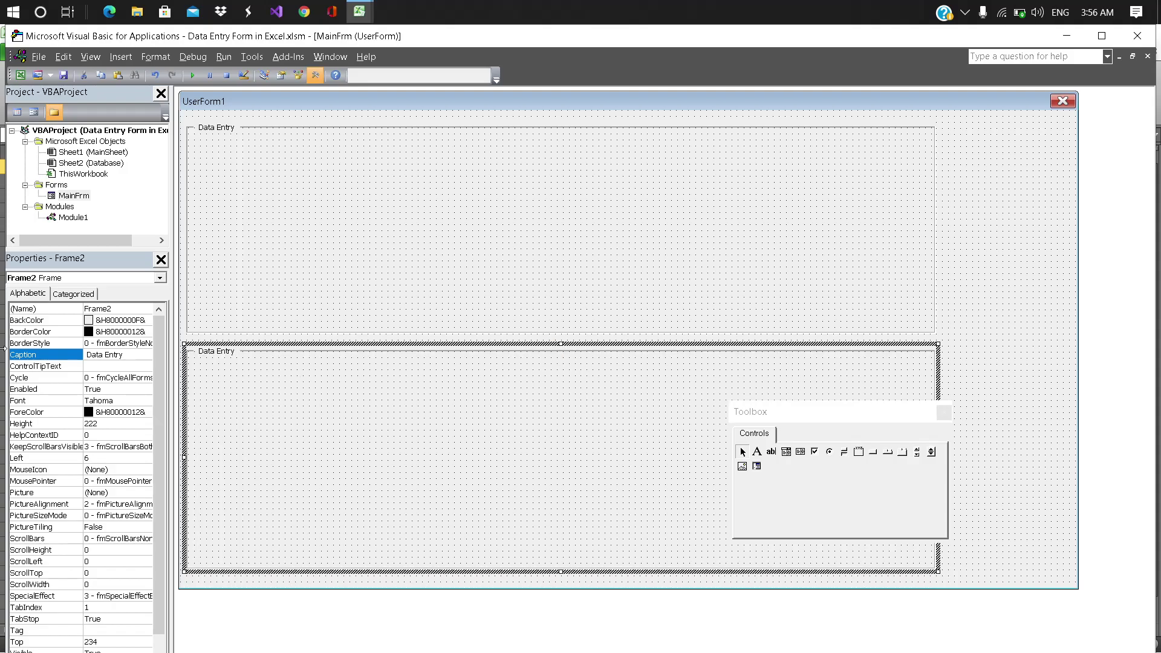
# Caption the second frame 'Database'.
pyautogui.click(46, 359)
pyautogui.write('D')
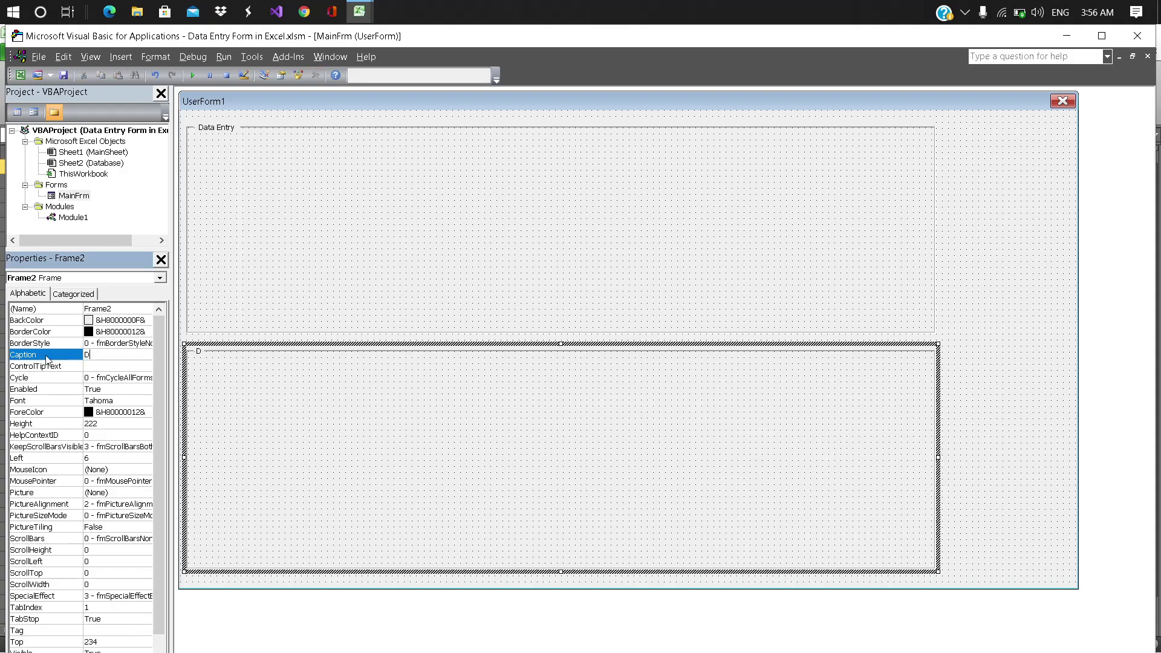
pyautogui.write('atabaaaa')
pyautogui.write('se')
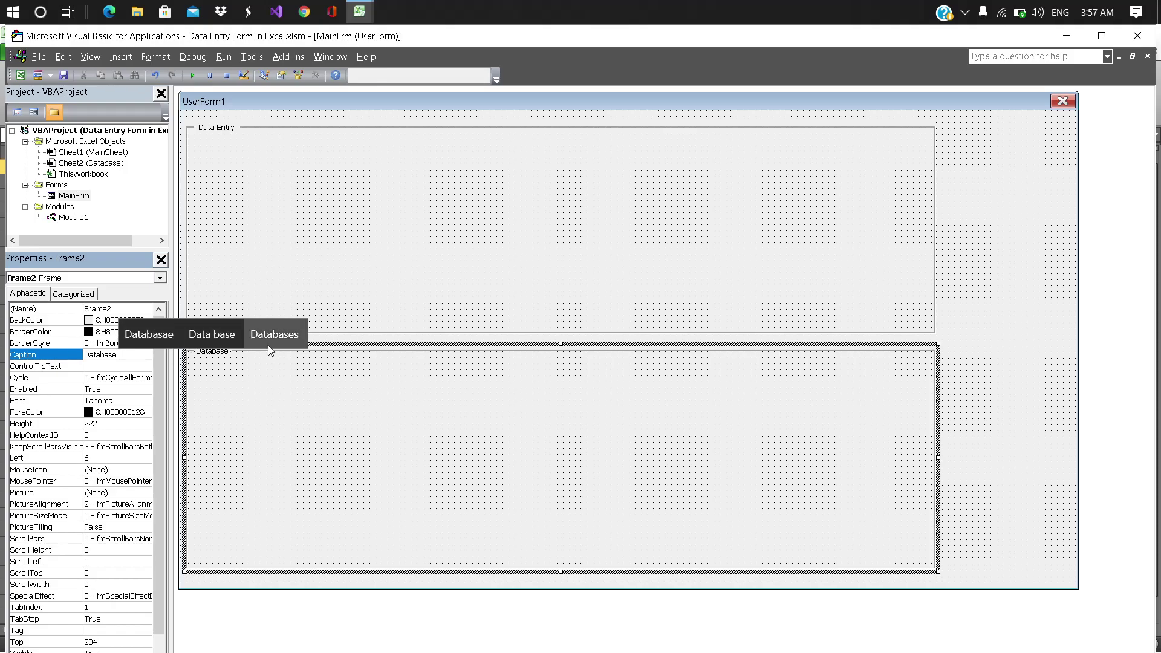
pyautogui.click(267, 370)
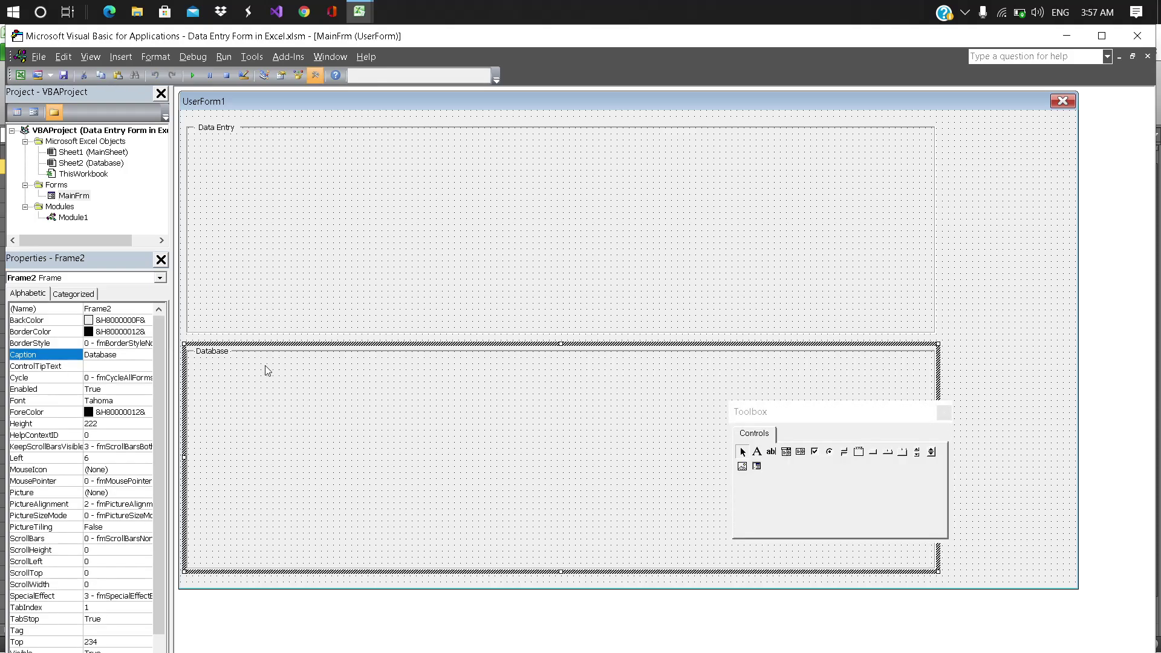
pyautogui.click(568, 289)
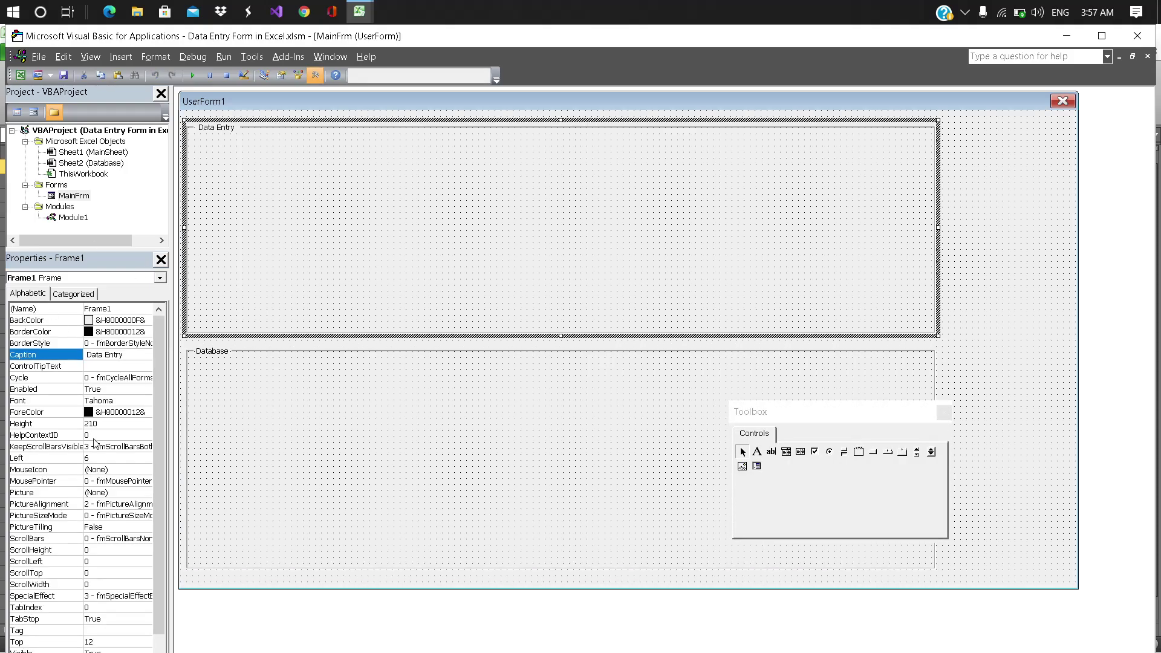
# Set the Data Entry frame's caption font to bold, size 16.
pyautogui.click(47, 401)
pyautogui.click(145, 400)
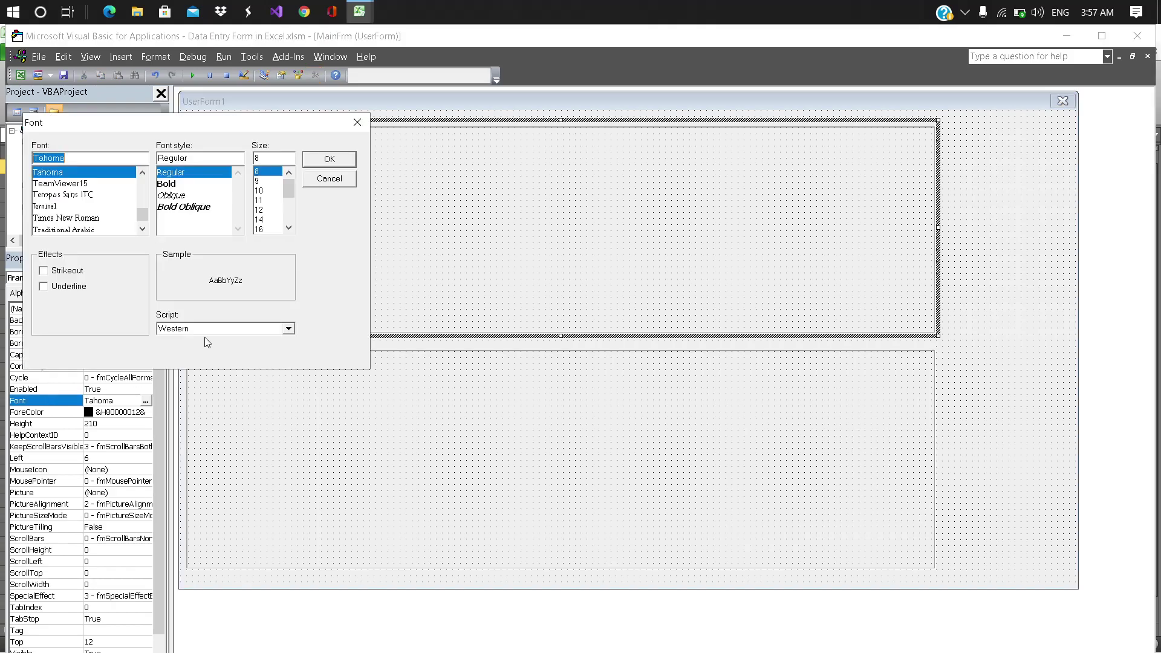
pyautogui.click(267, 229)
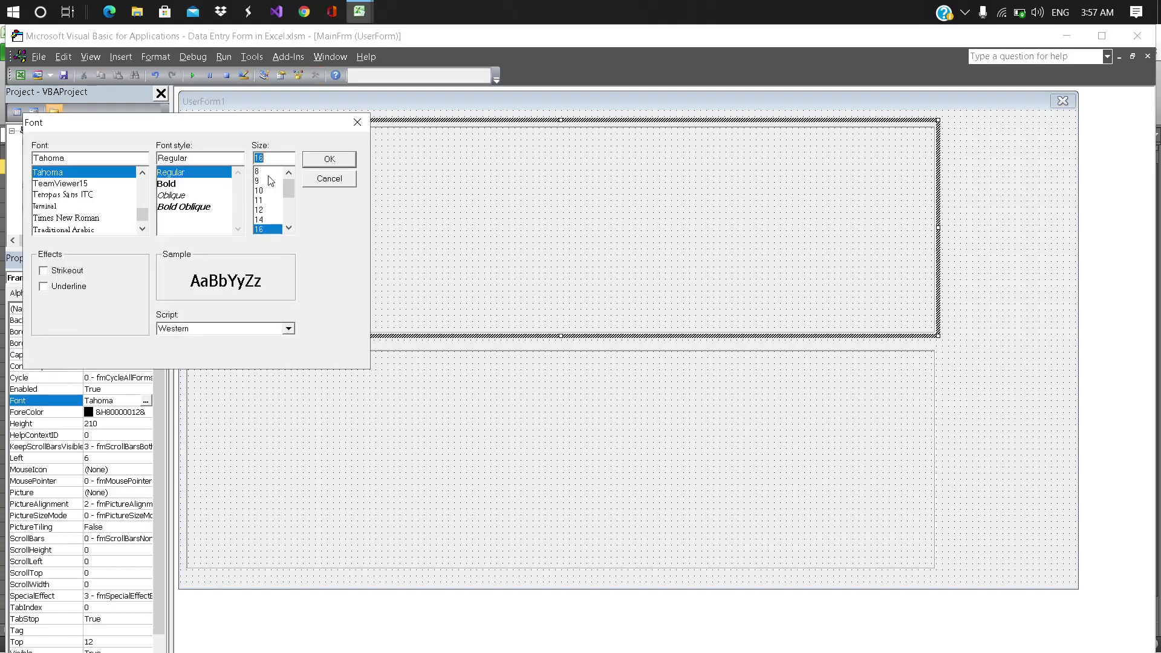
pyautogui.click(166, 183)
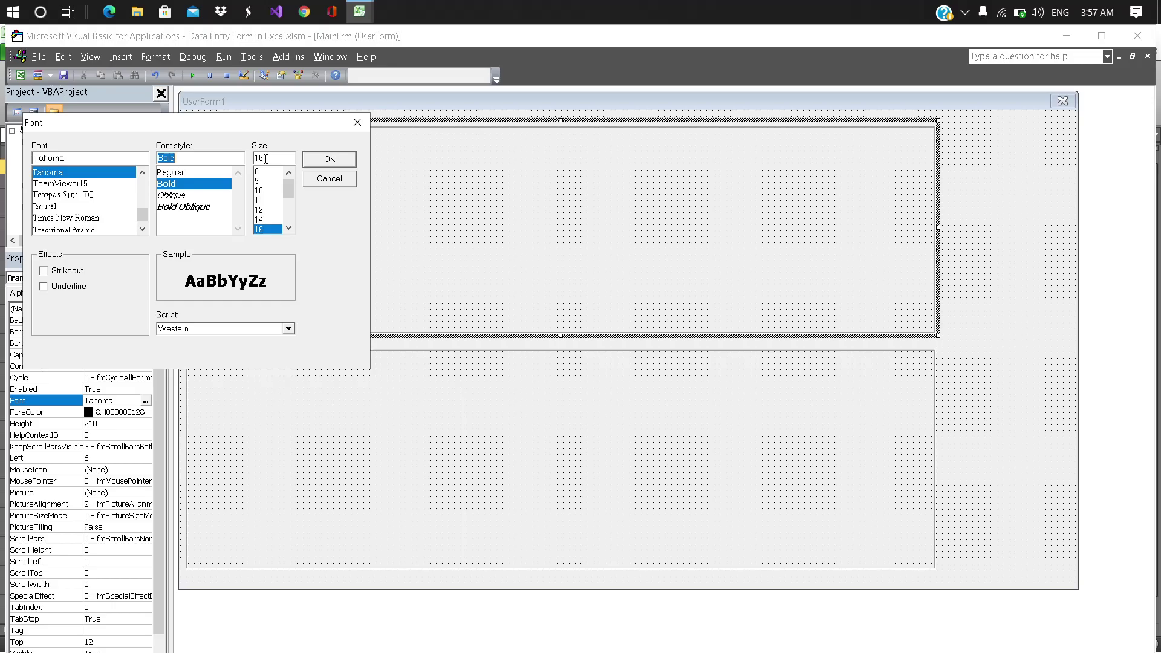
pyautogui.click(326, 161)
# Set the Database frame's caption font to bold, size 16.
pyautogui.click(242, 368)
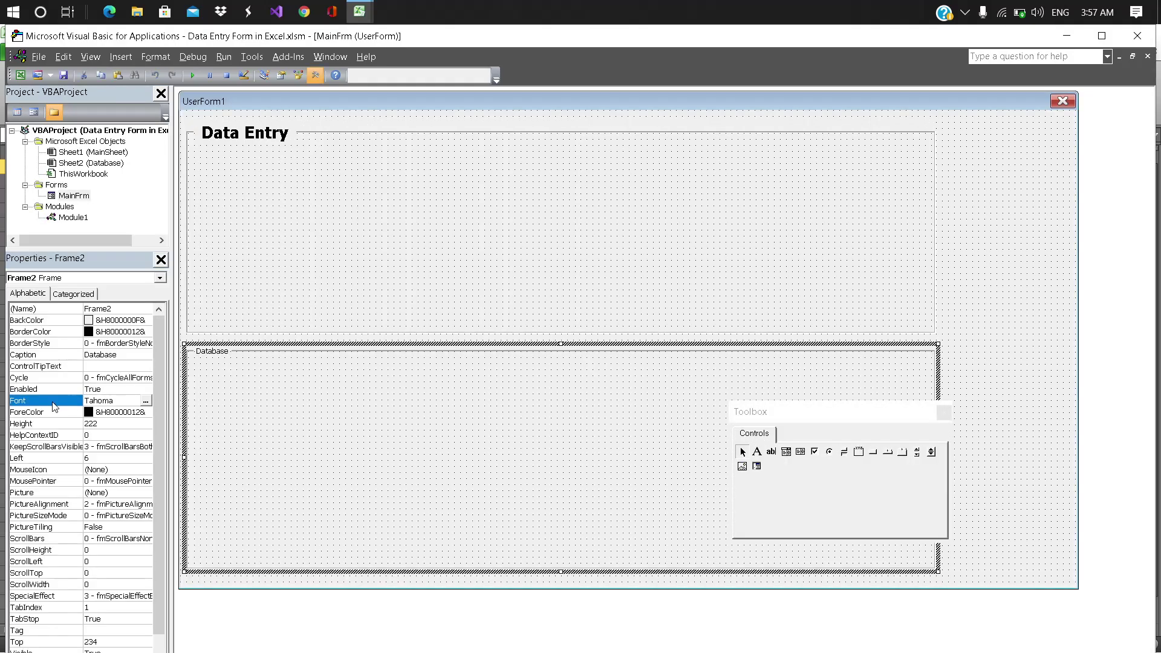
pyautogui.click(144, 400)
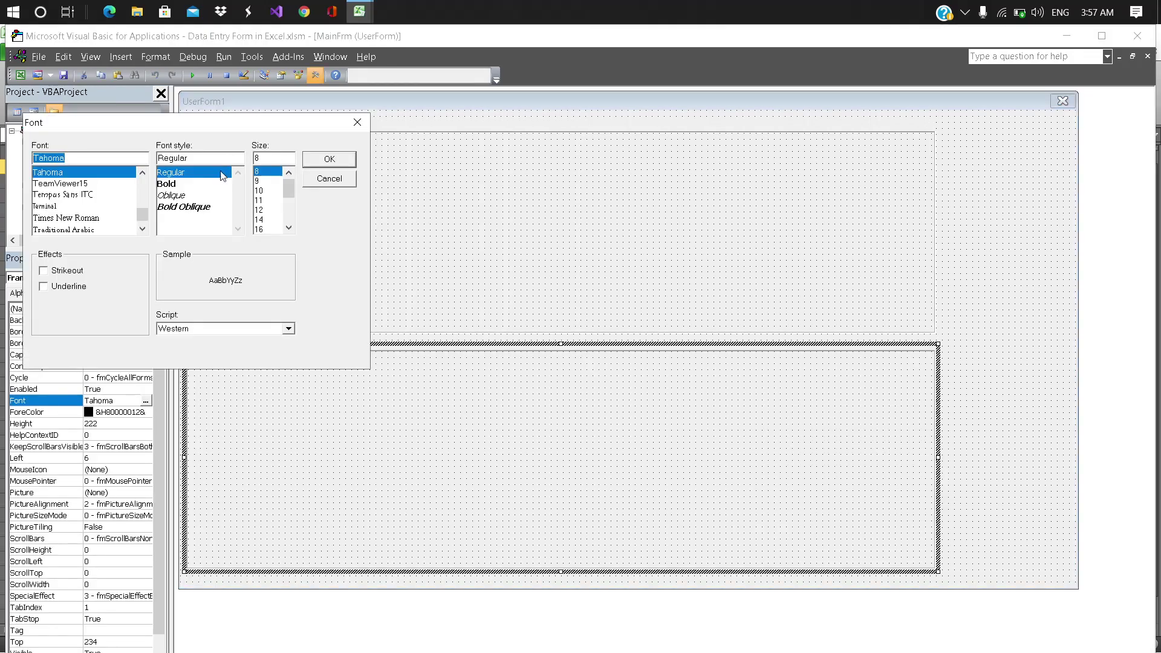
pyautogui.click(167, 184)
pyautogui.click(267, 229)
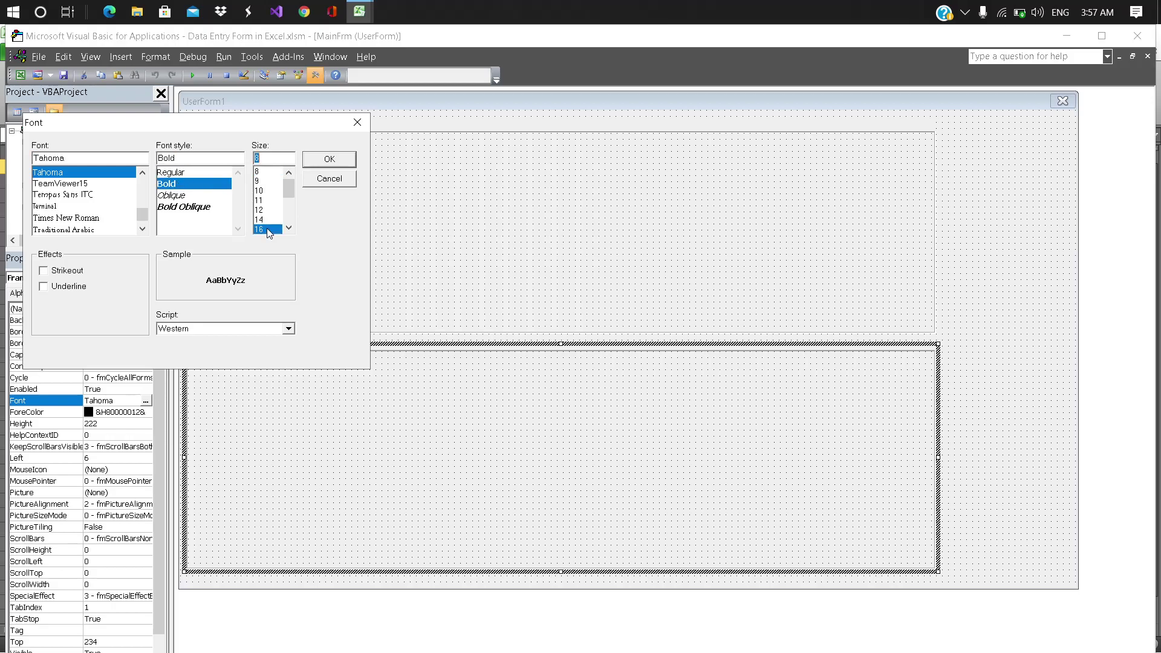
pyautogui.click(329, 162)
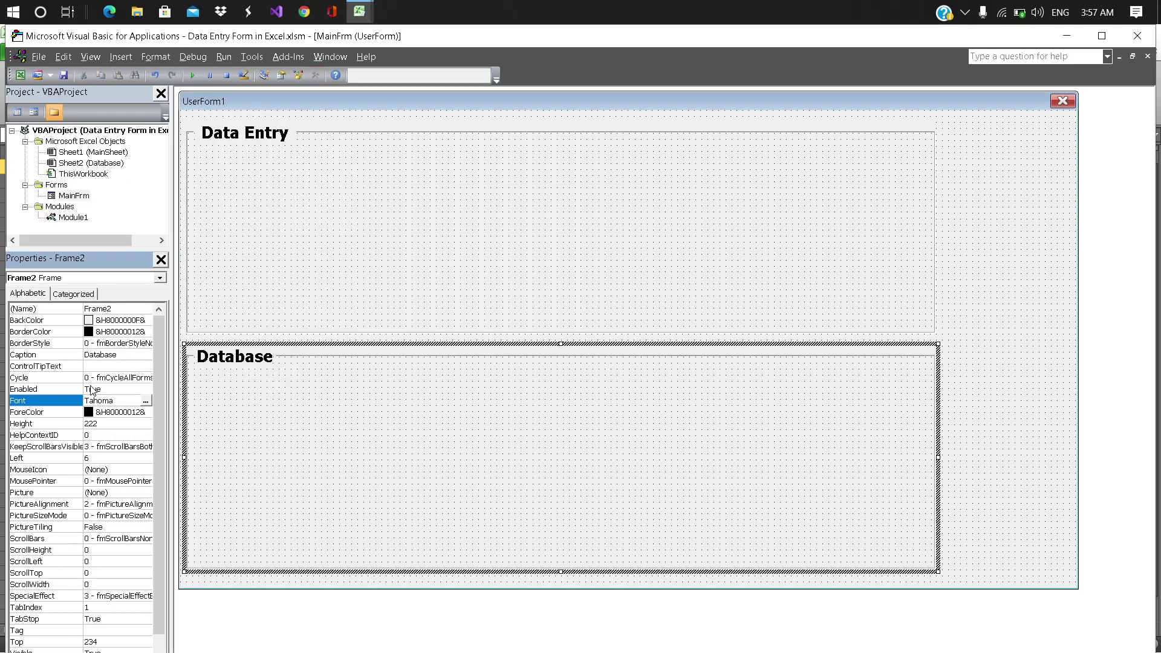
pyautogui.click(51, 412)
pyautogui.click(147, 411)
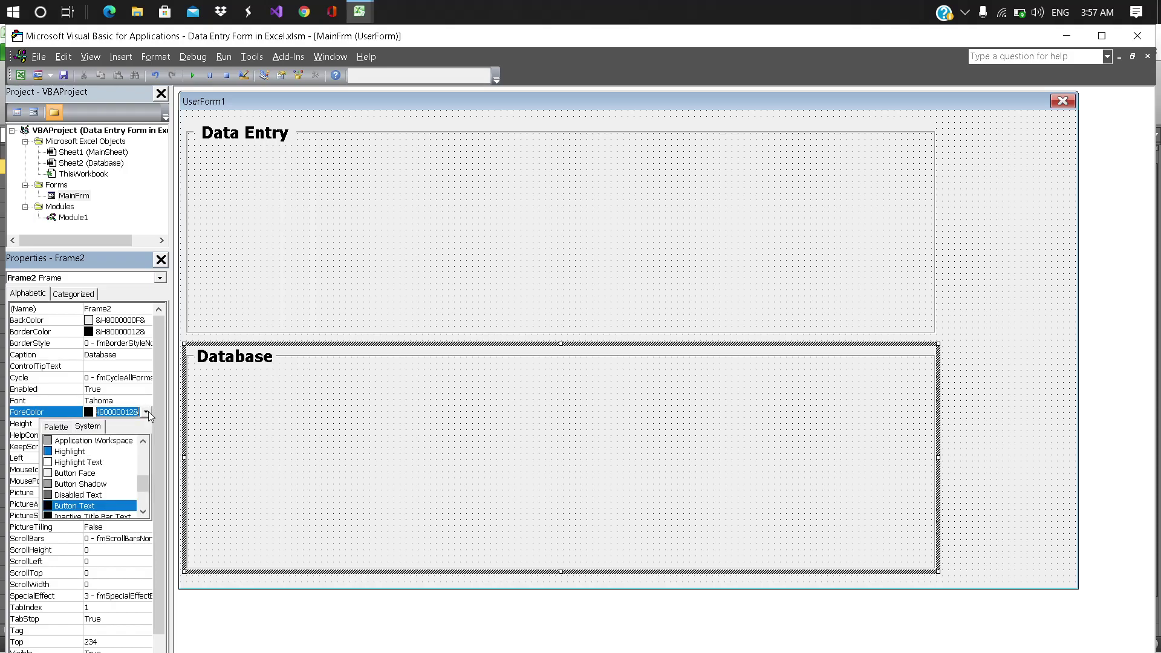
# Colour the Database frame caption teal from the palette.
pyautogui.click(63, 427)
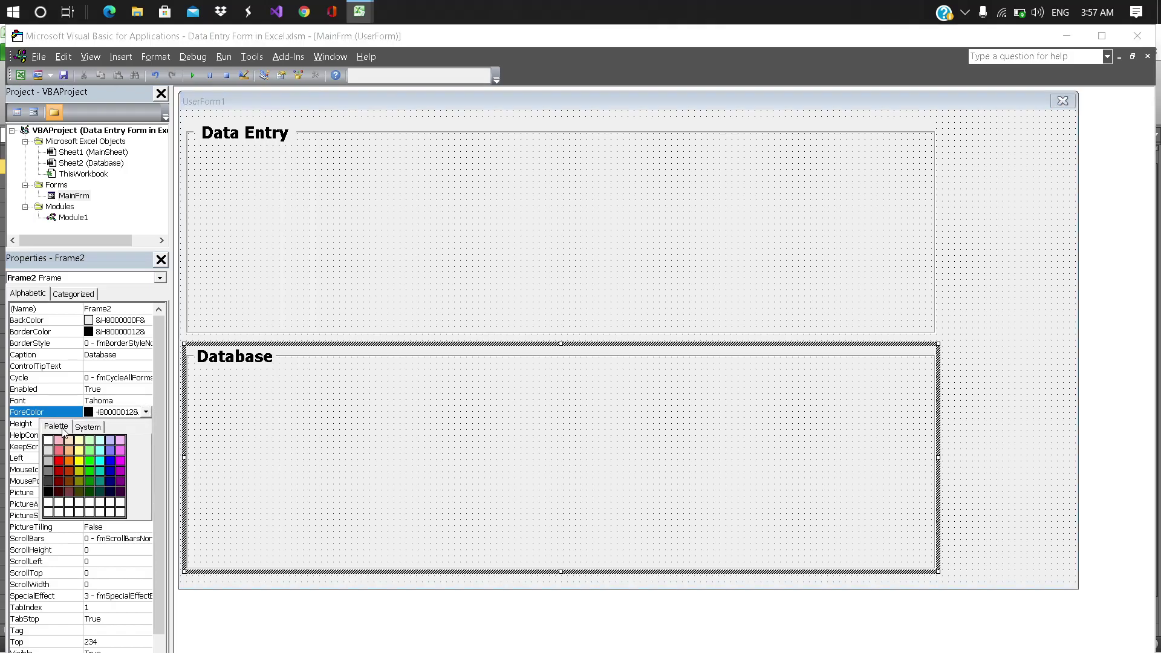
pyautogui.click(89, 461)
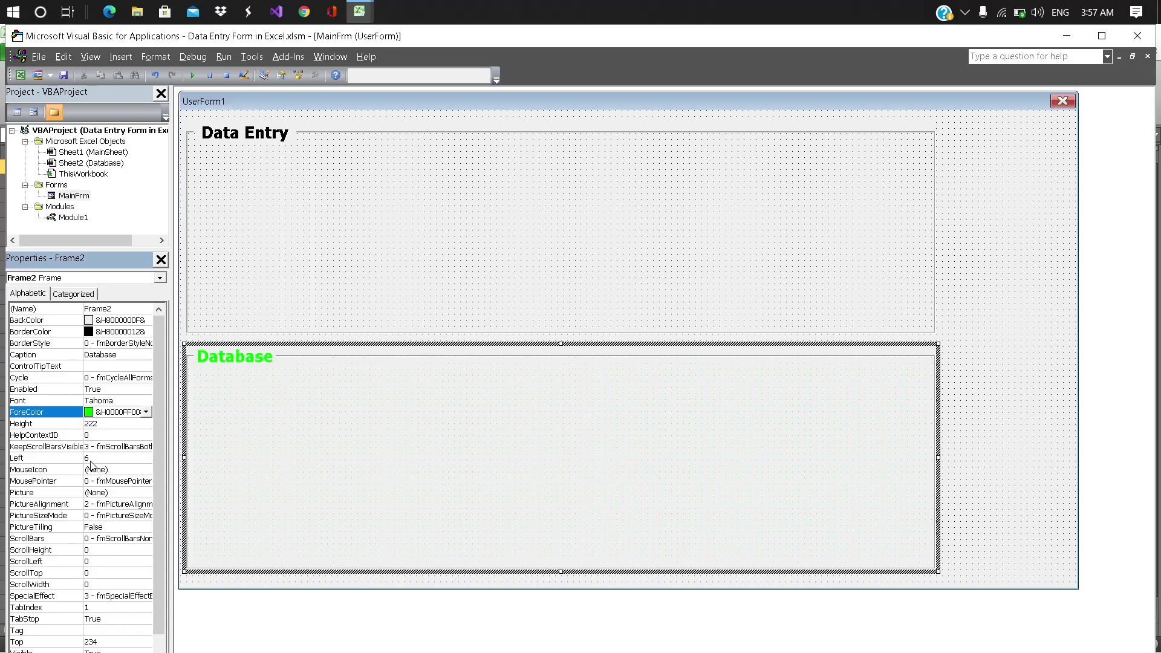
pyautogui.click(146, 413)
# Colour the Data Entry caption teal and lower its frame's top to Top 84.
pyautogui.click(231, 142)
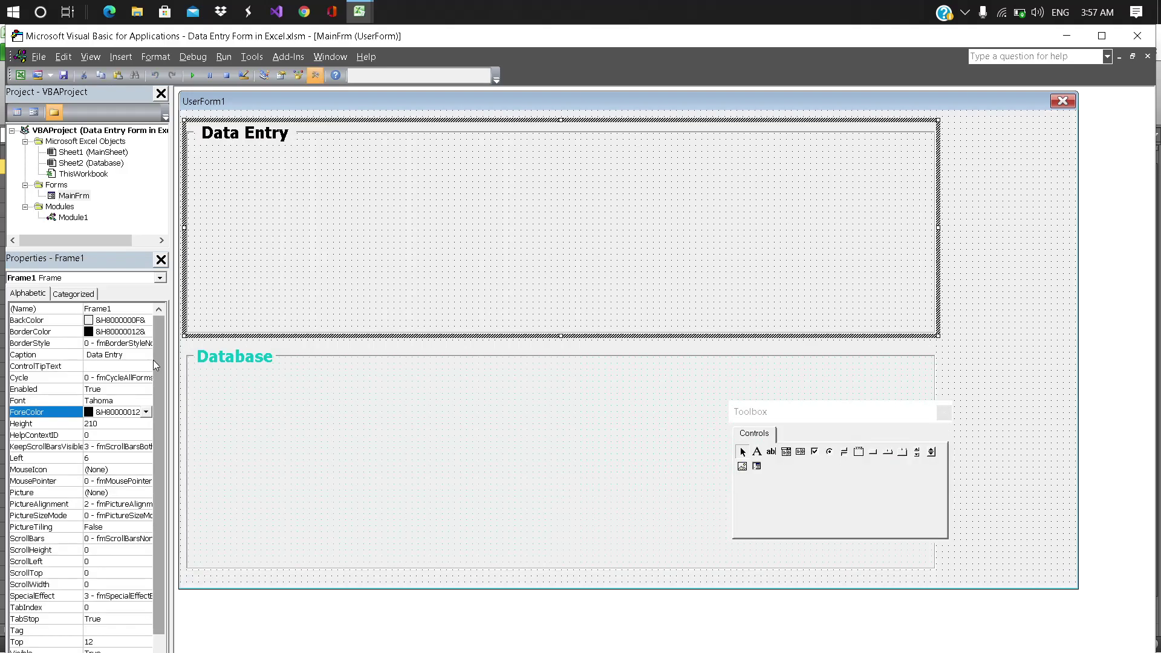
pyautogui.click(147, 412)
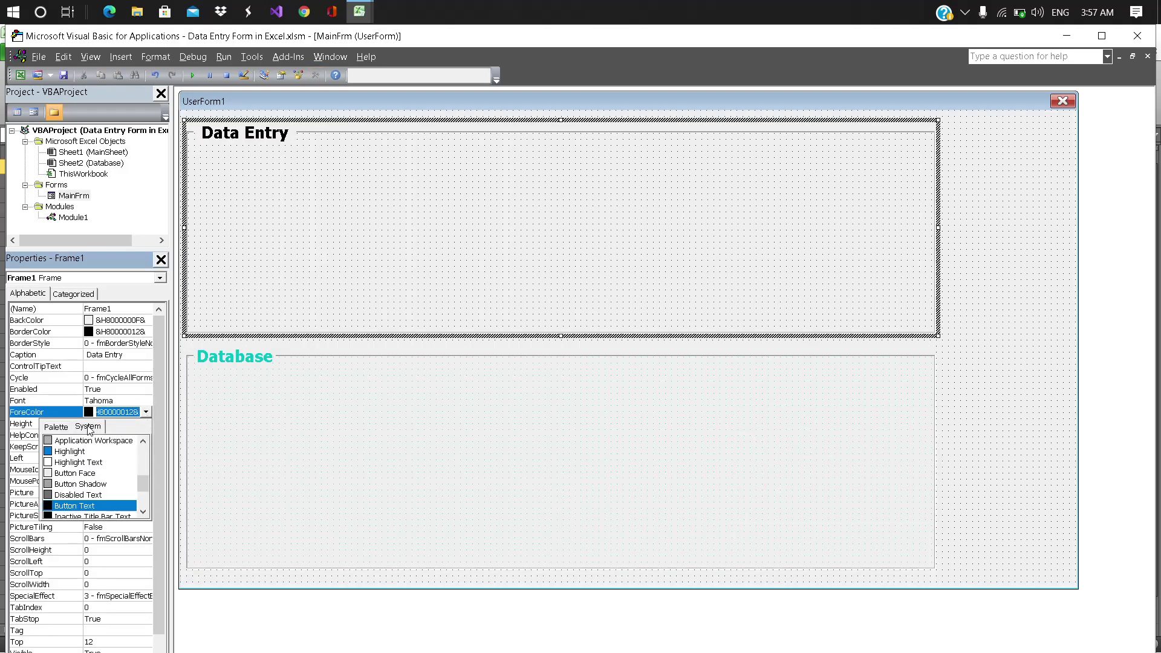
pyautogui.click(60, 427)
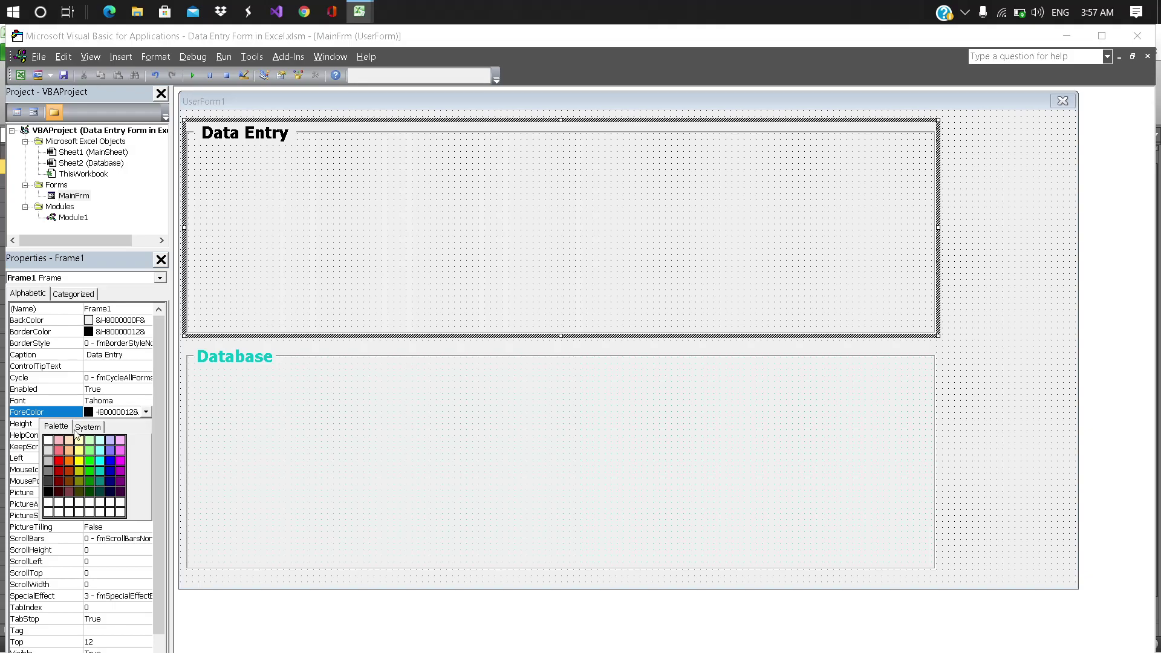
pyautogui.click(100, 471)
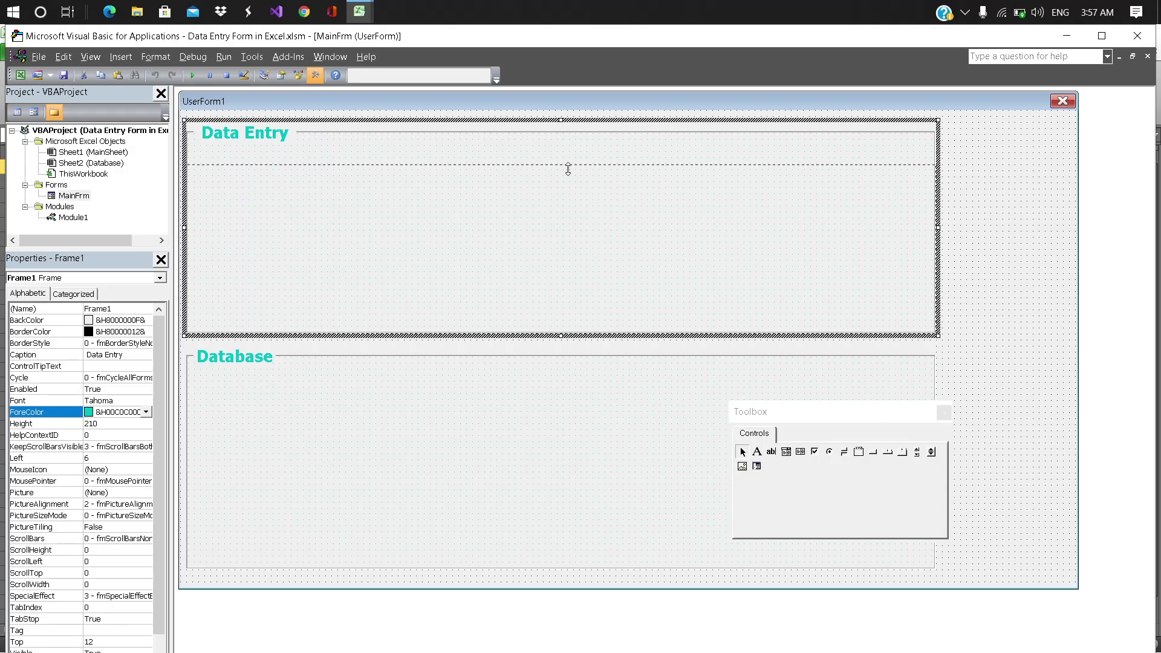
pyautogui.moveTo(560, 117); pyautogui.dragTo(563, 192)
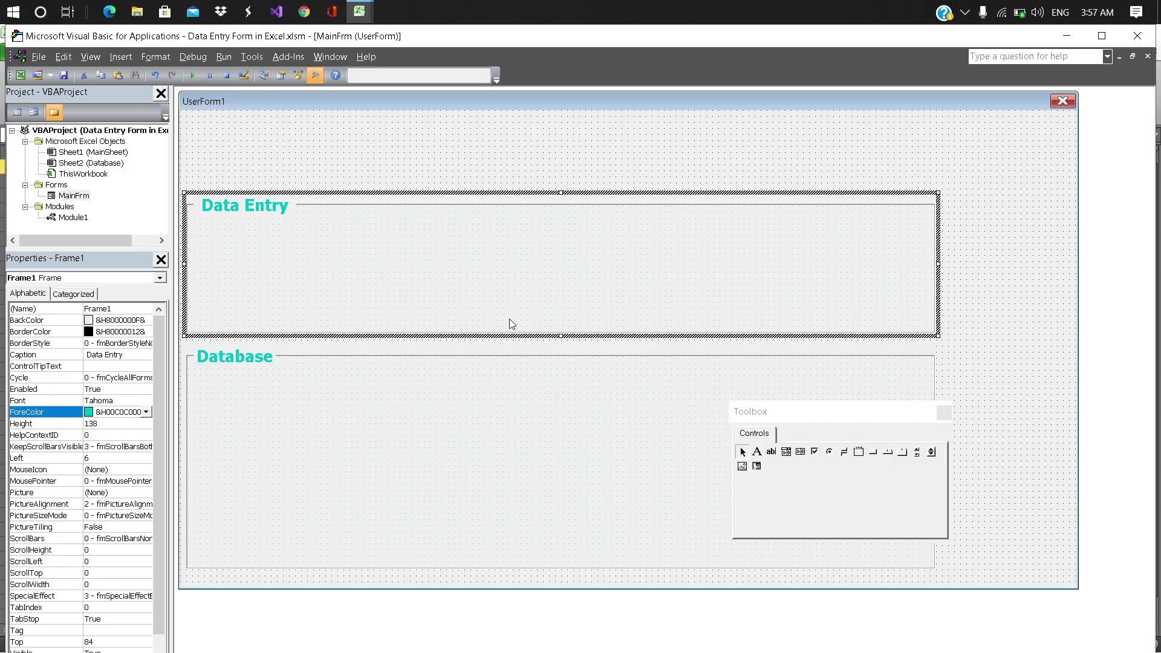
# Draw a new frame across the top of the form and clear its Frame3 caption.
pyautogui.click(859, 453)
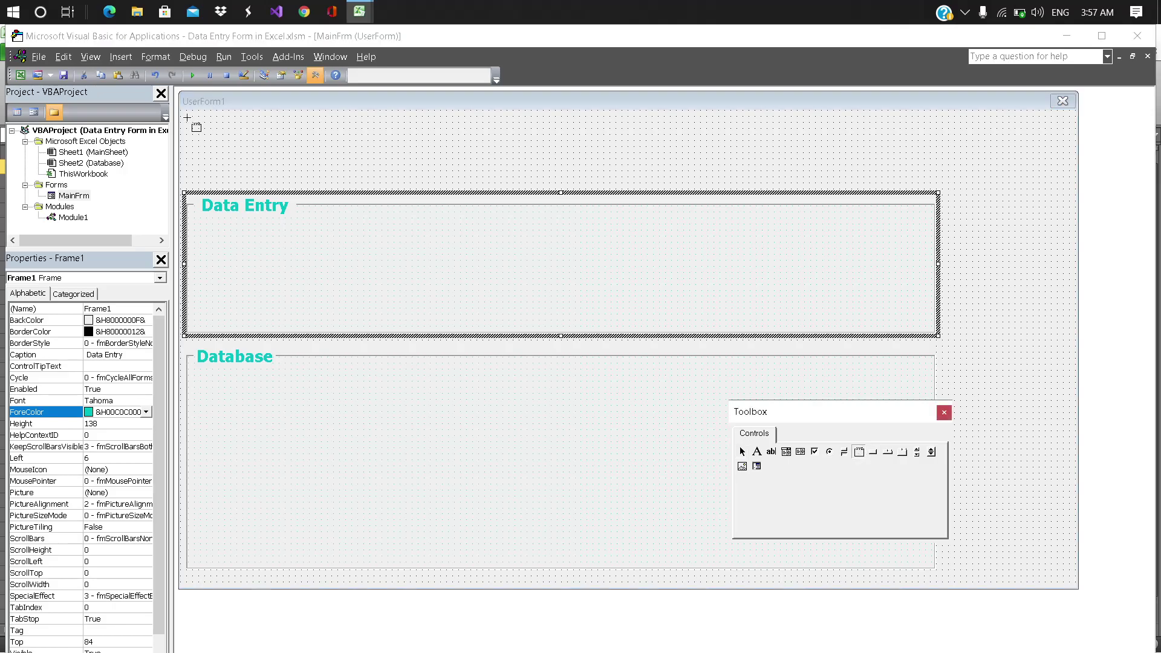
pyautogui.moveTo(191, 119); pyautogui.dragTo(995, 161)
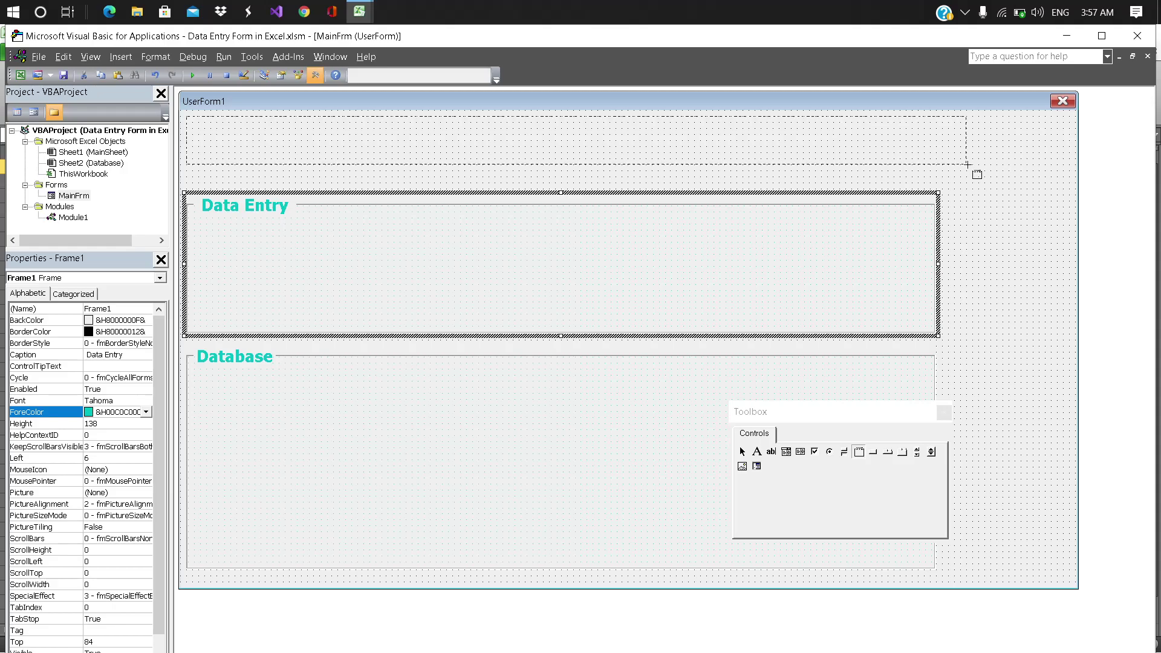
pyautogui.moveTo(995, 161); pyautogui.dragTo(941, 168)
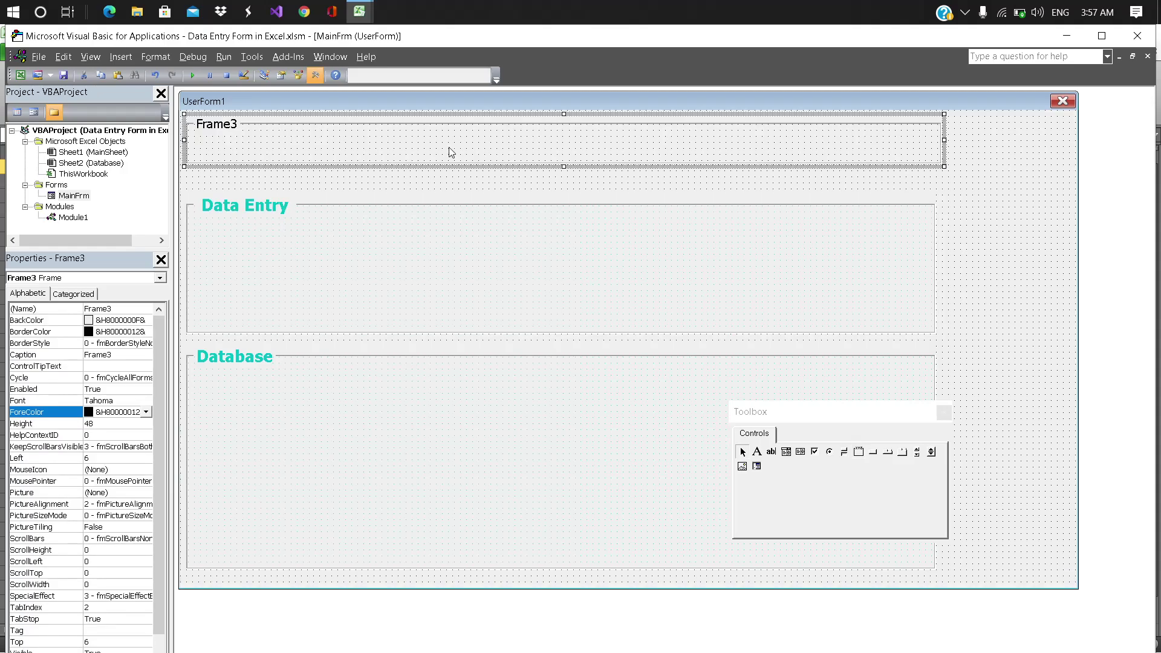
pyautogui.click(57, 356)
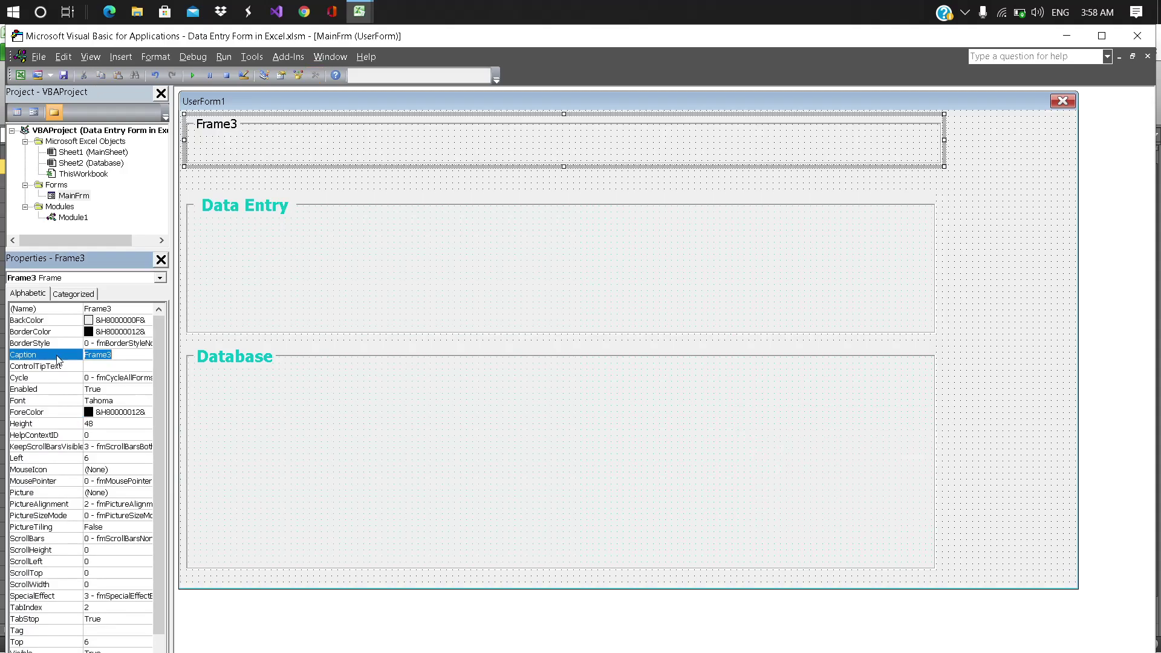
pyautogui.press('BackSpace')
pyautogui.click(331, 126)
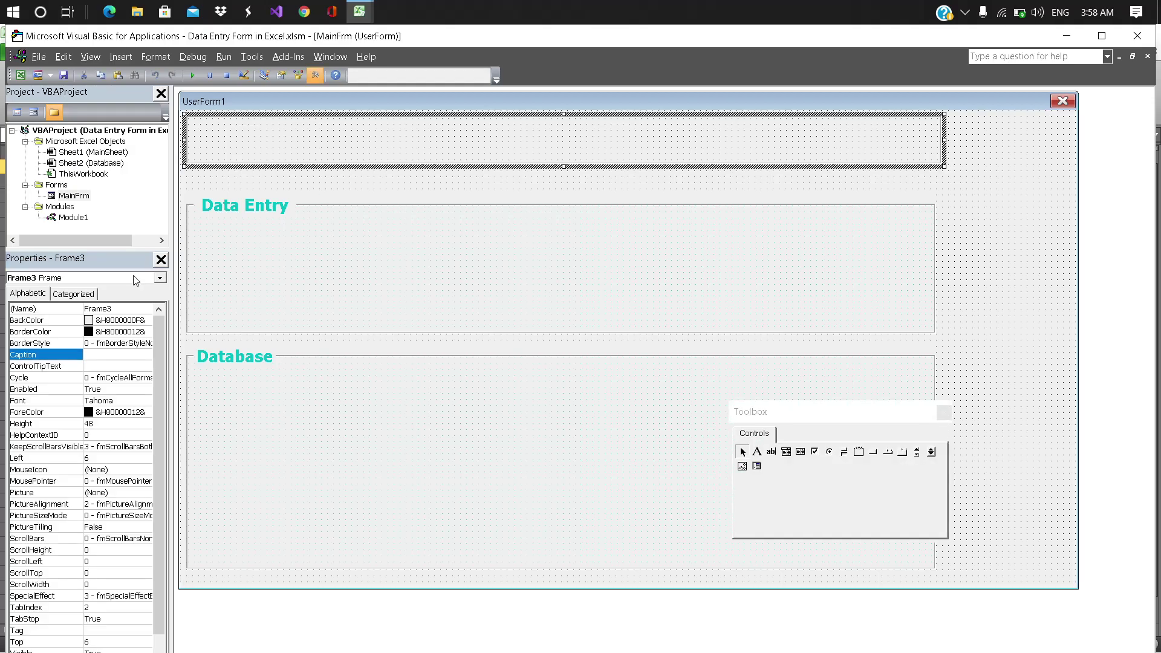
# Give the header frame a teal border colour (&H00808000) and a flat, non-sunken style.
pyautogui.click(52, 334)
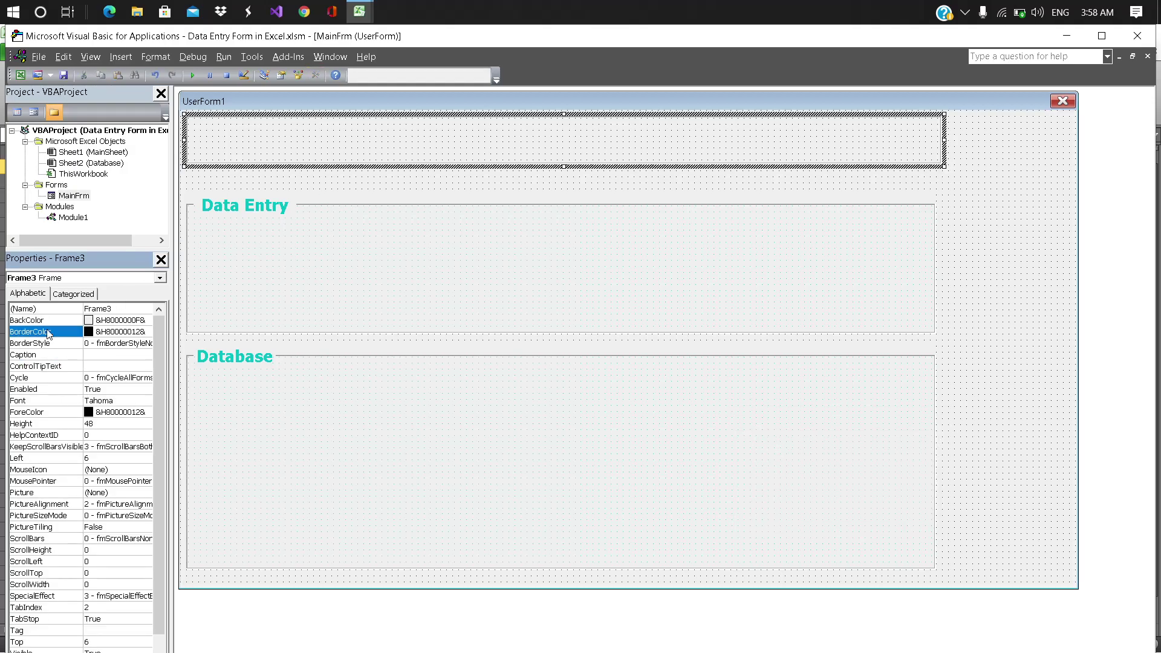
pyautogui.click(147, 332)
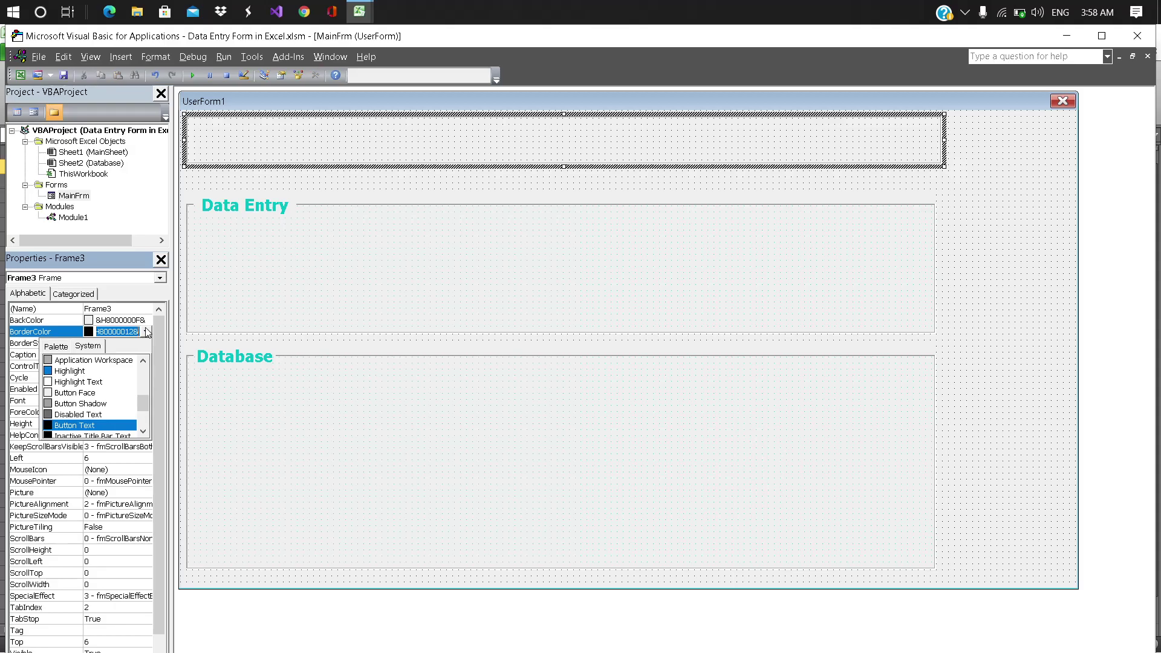
pyautogui.click(56, 347)
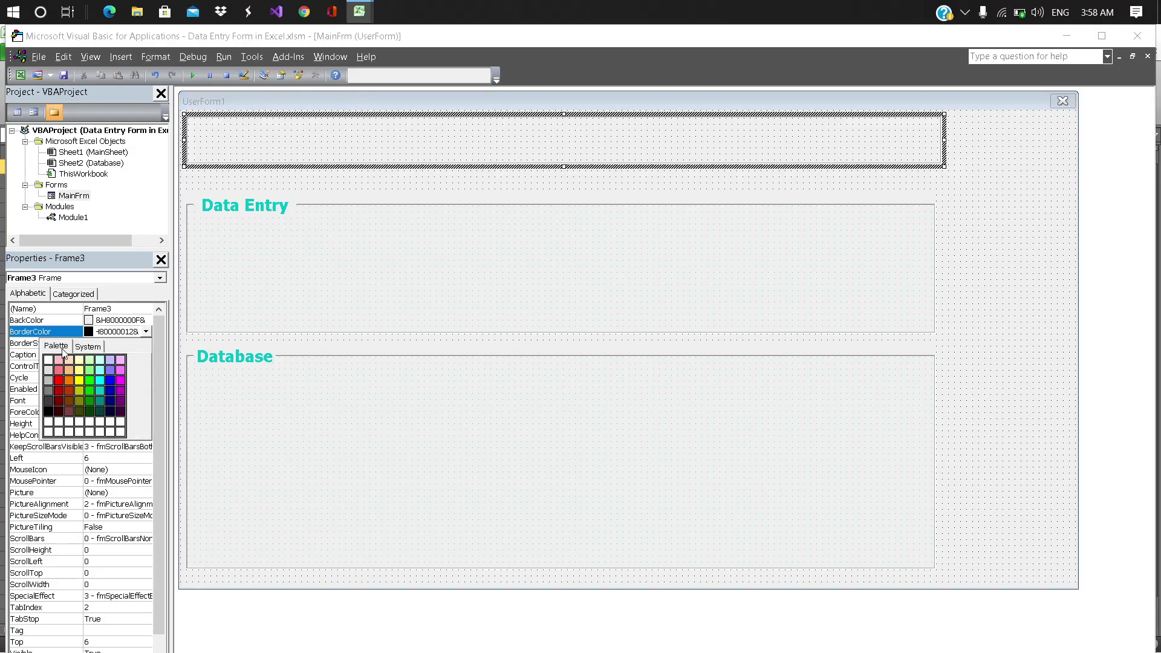
pyautogui.click(99, 401)
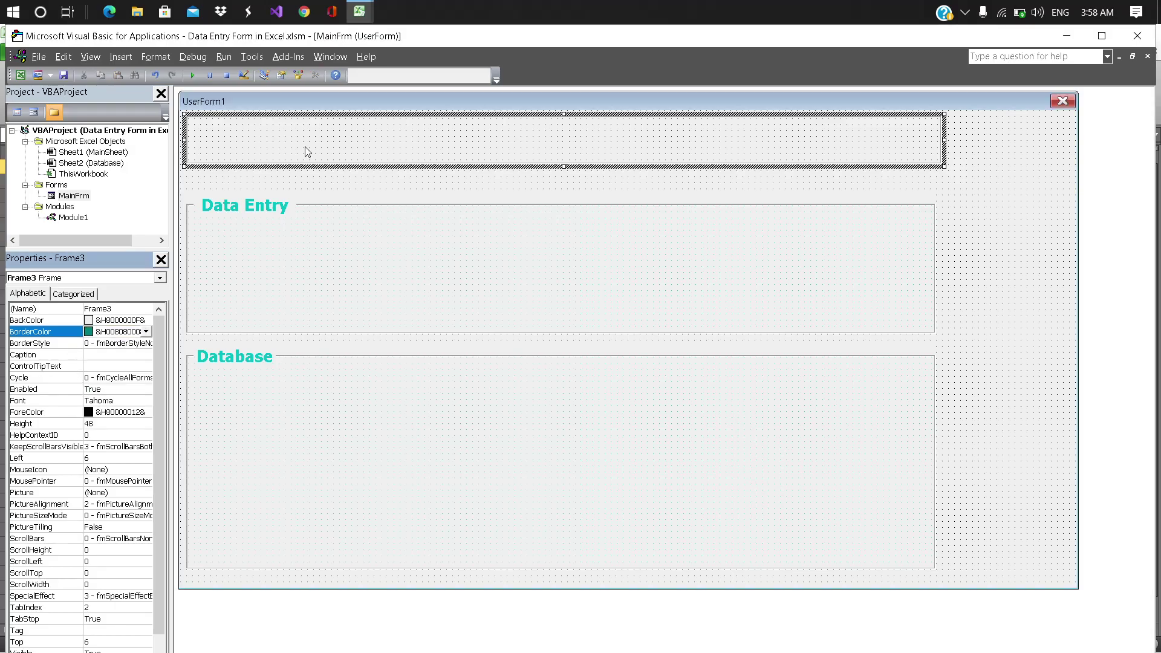
pyautogui.click(68, 346)
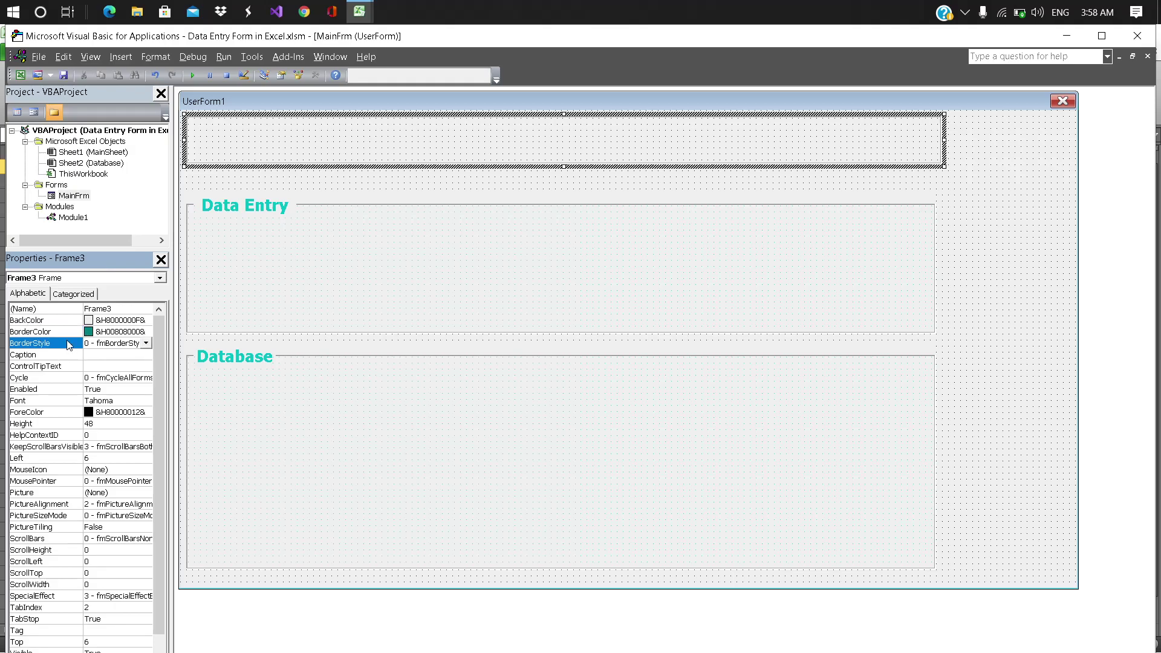
pyautogui.doubleClick(69, 345)
pyautogui.doubleClick(69, 345)
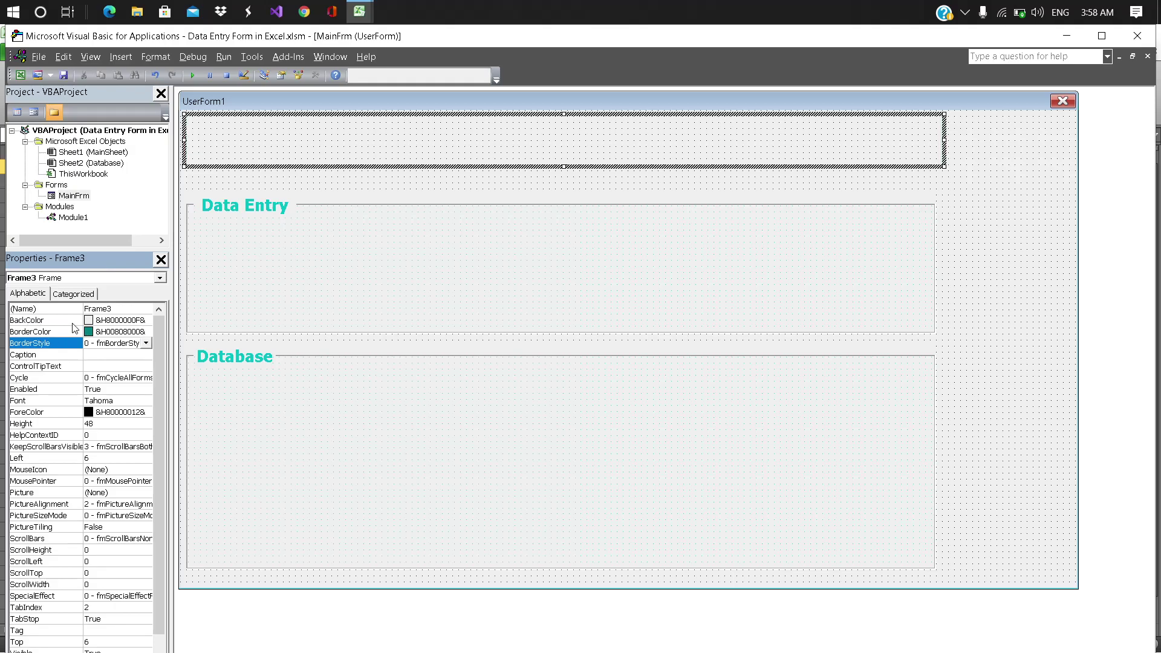
pyautogui.click(65, 320)
# Fill the header frame's background with teal from the palette.
pyautogui.click(146, 320)
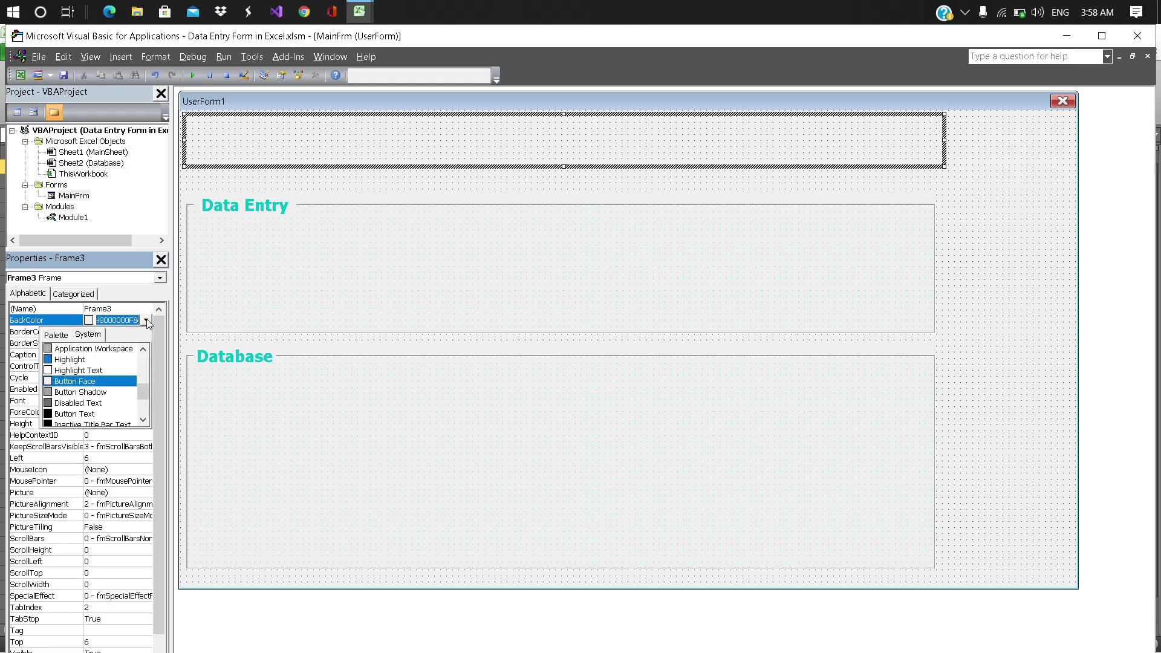
pyautogui.click(55, 336)
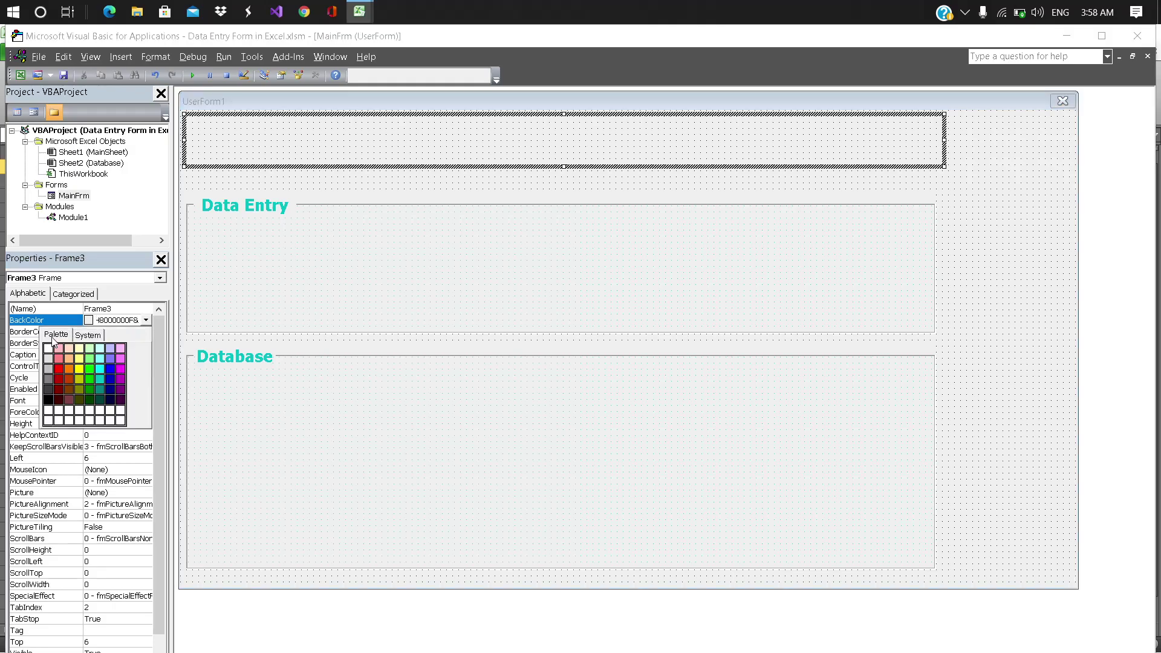
pyautogui.click(100, 390)
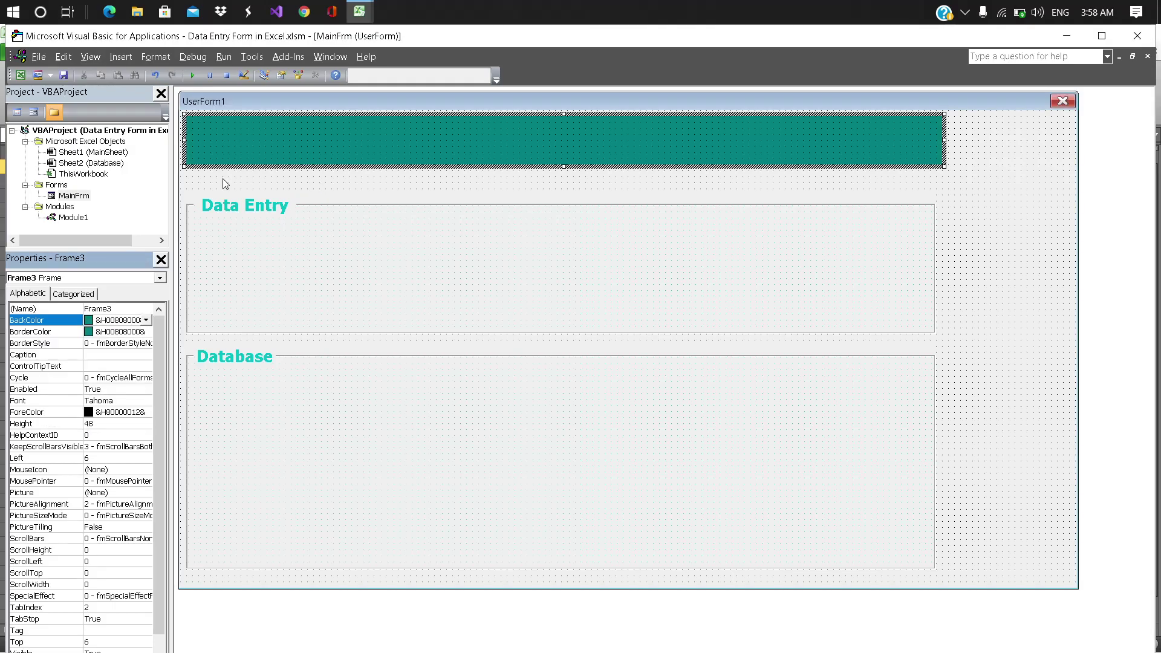
# Add a label in the header captioned 'Data Entry Form in Excel'.
pyautogui.click(366, 138)
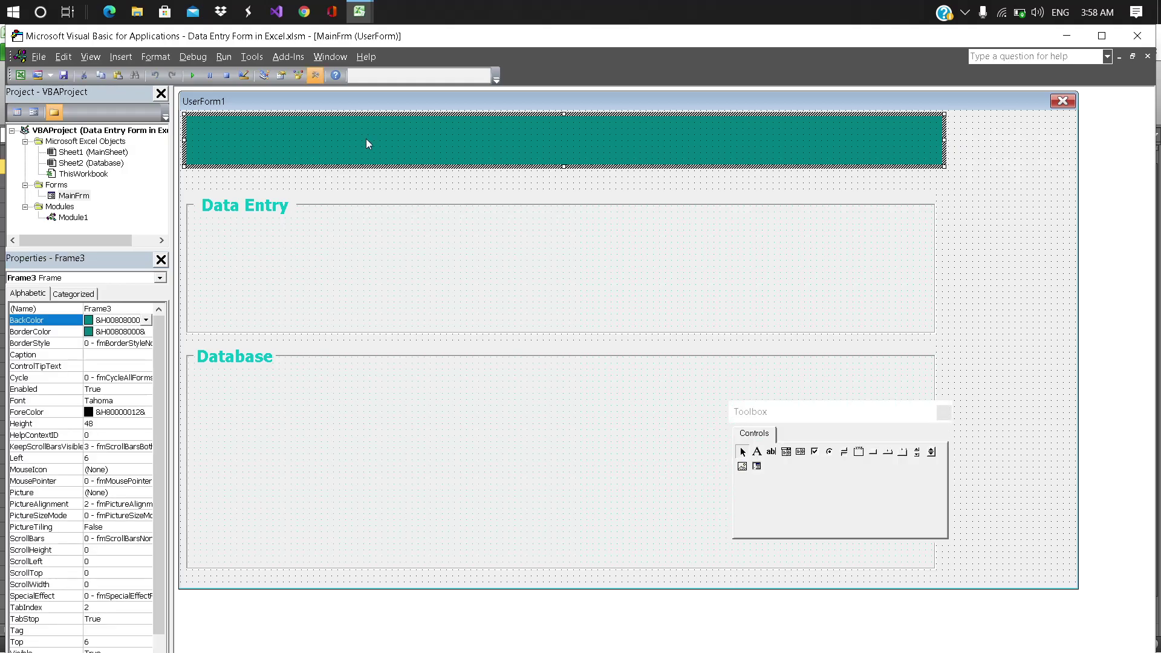
pyautogui.click(762, 452)
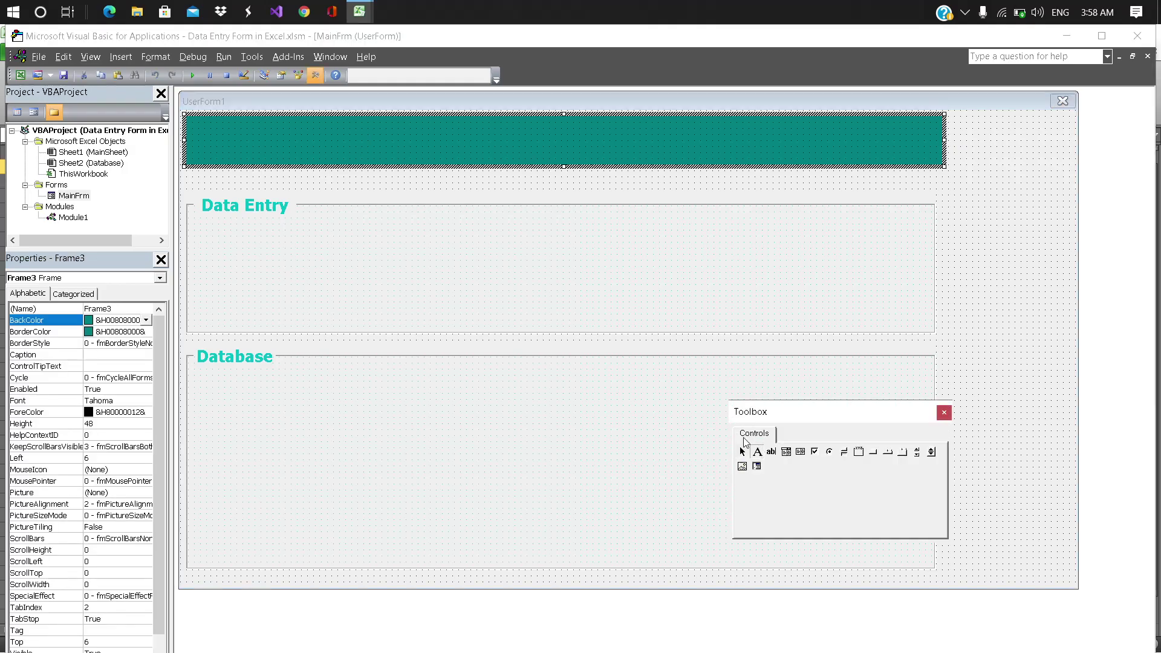
pyautogui.click(300, 130)
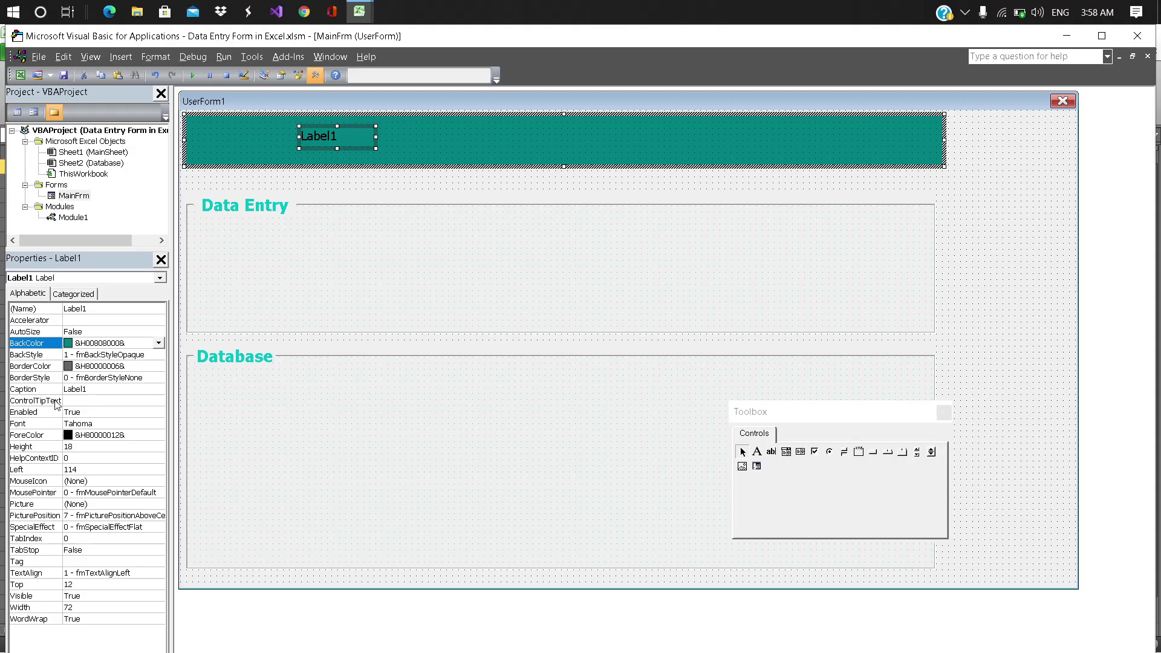
pyautogui.click(36, 390)
pyautogui.write('Data')
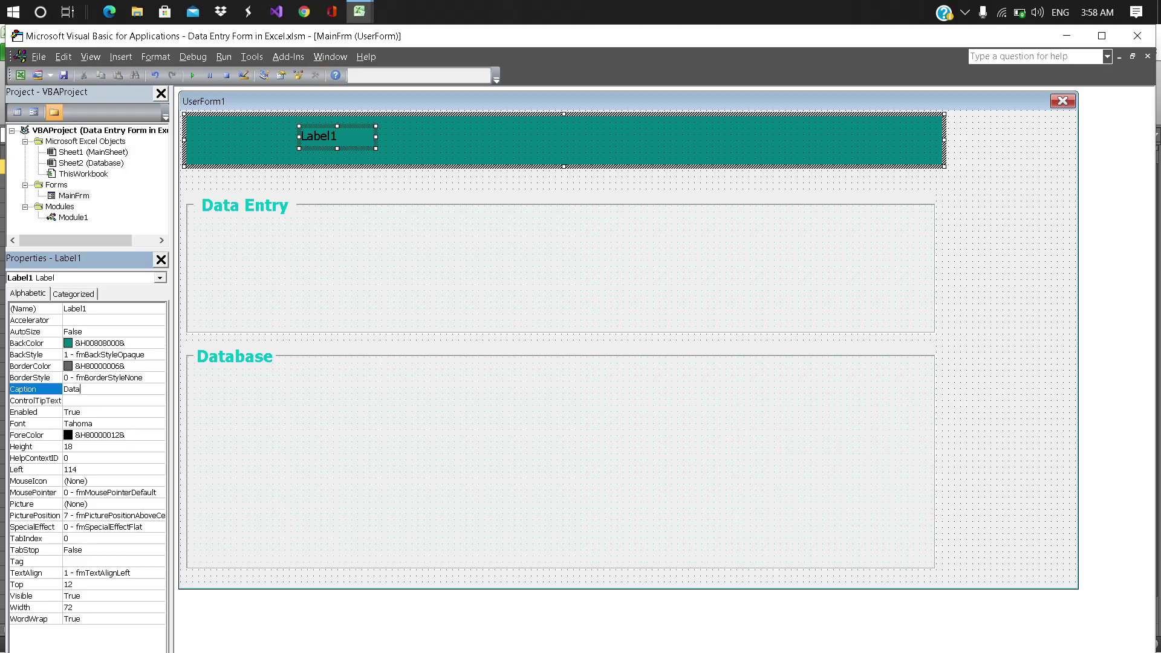
pyautogui.write(' Entr')
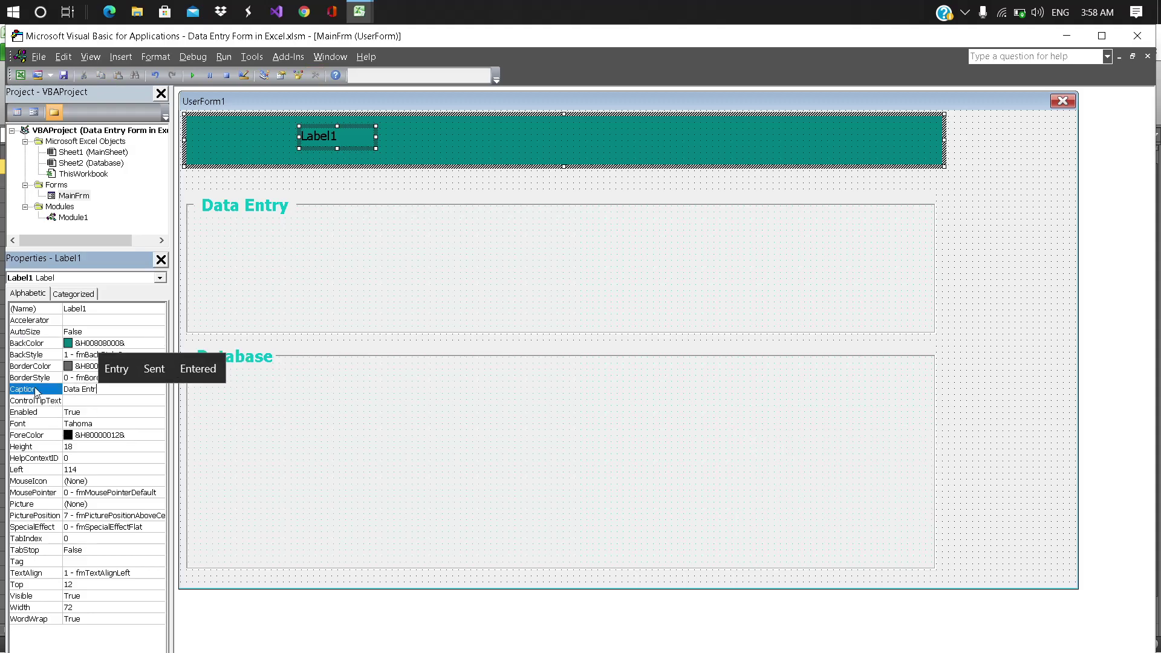
pyautogui.write('y Form ')
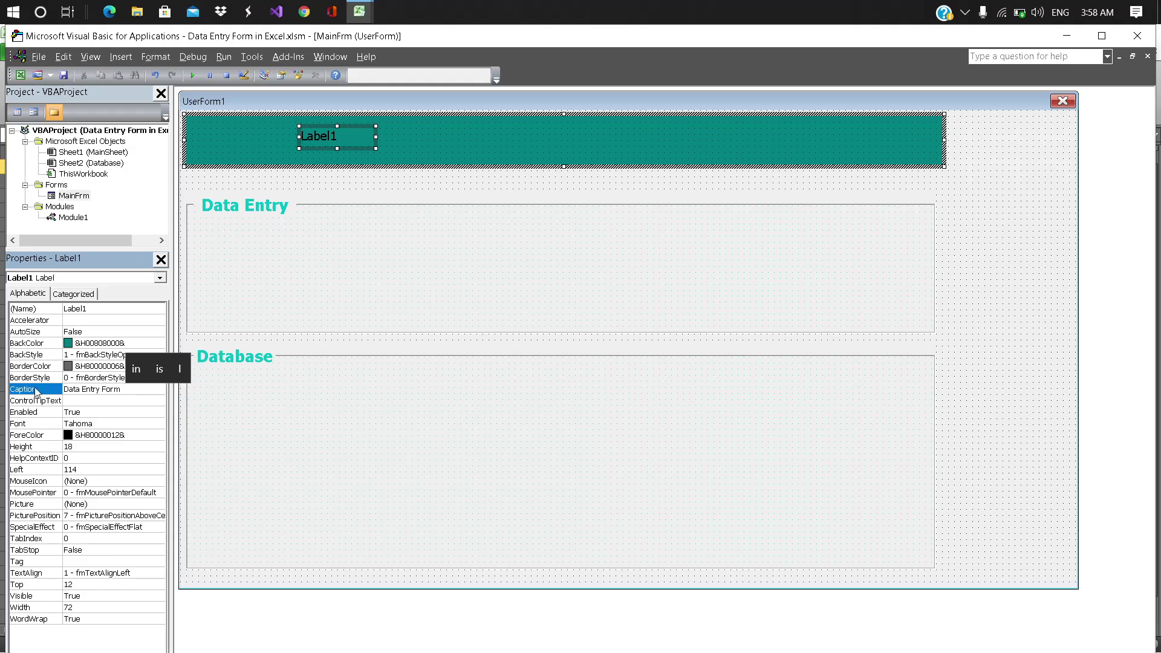
pyautogui.write('in Exi')
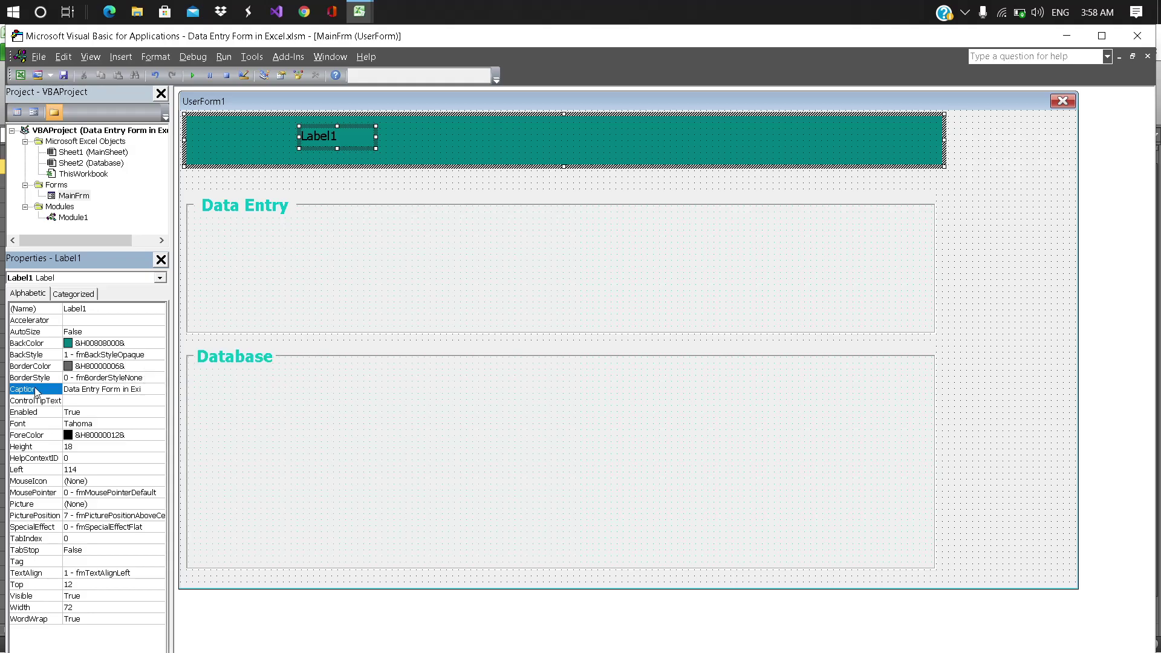
pyautogui.write('Ex')
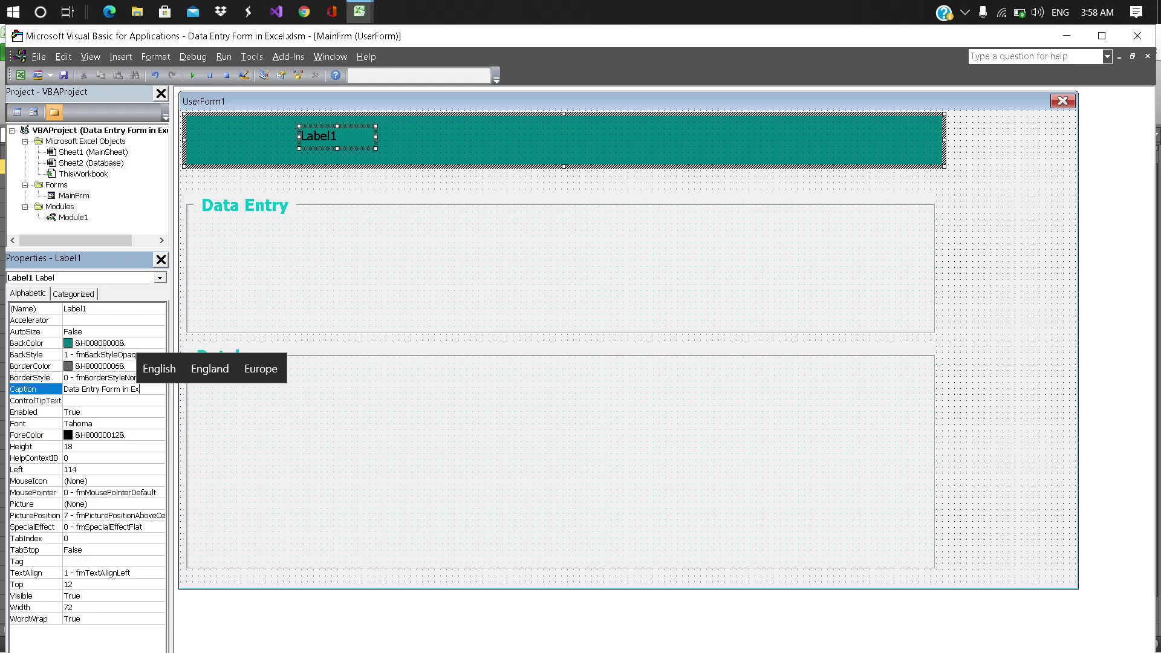
pyautogui.write('cel')
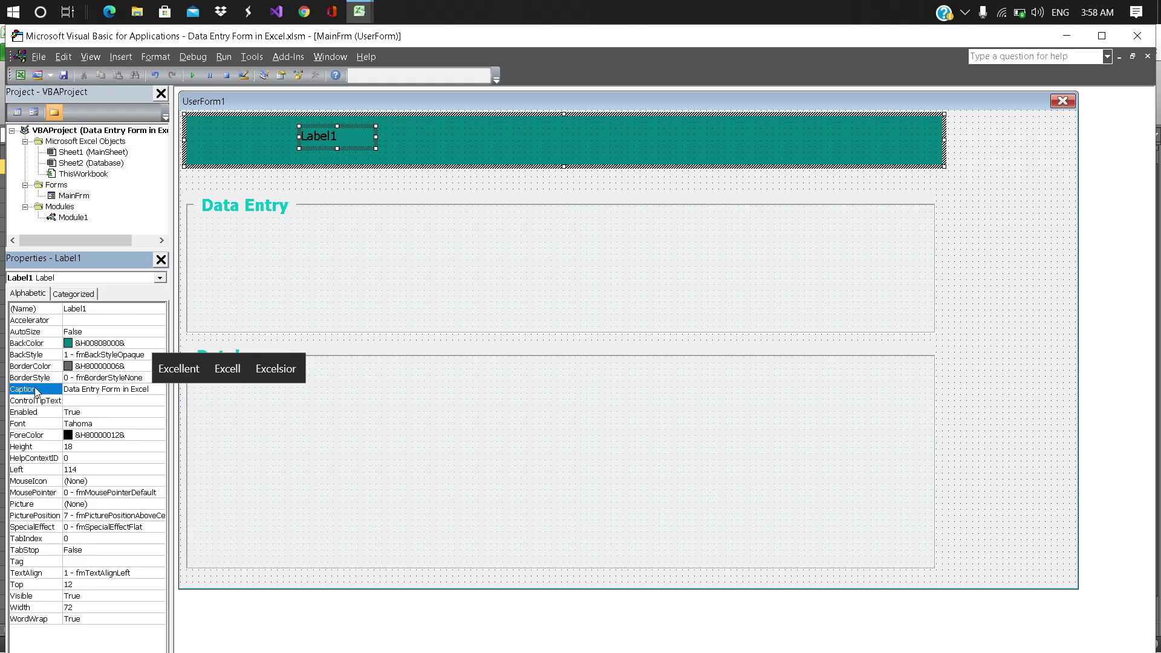
pyautogui.click(344, 139)
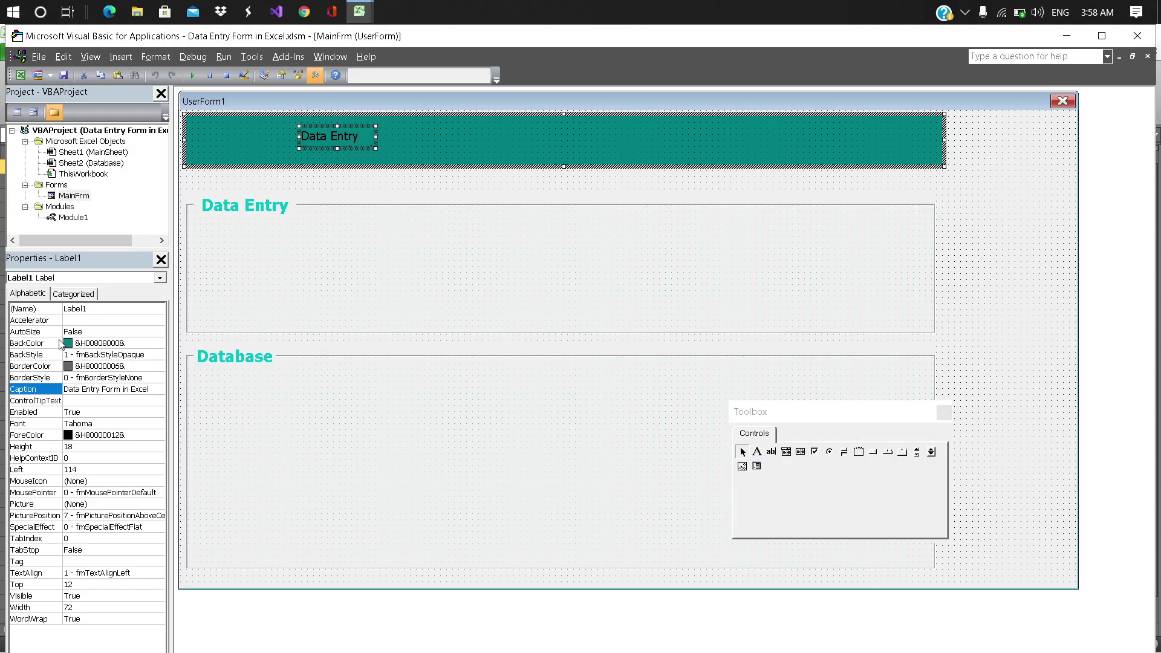
# Make the header label text white at font size 20.
pyautogui.click(43, 438)
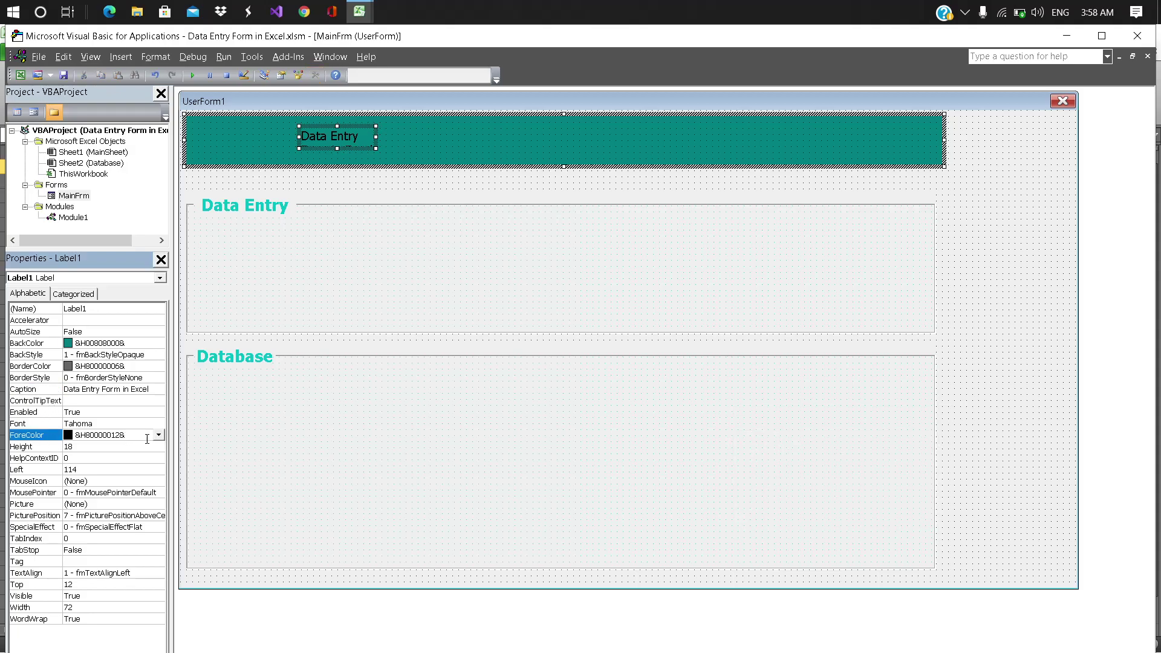
pyautogui.click(159, 436)
pyautogui.click(69, 450)
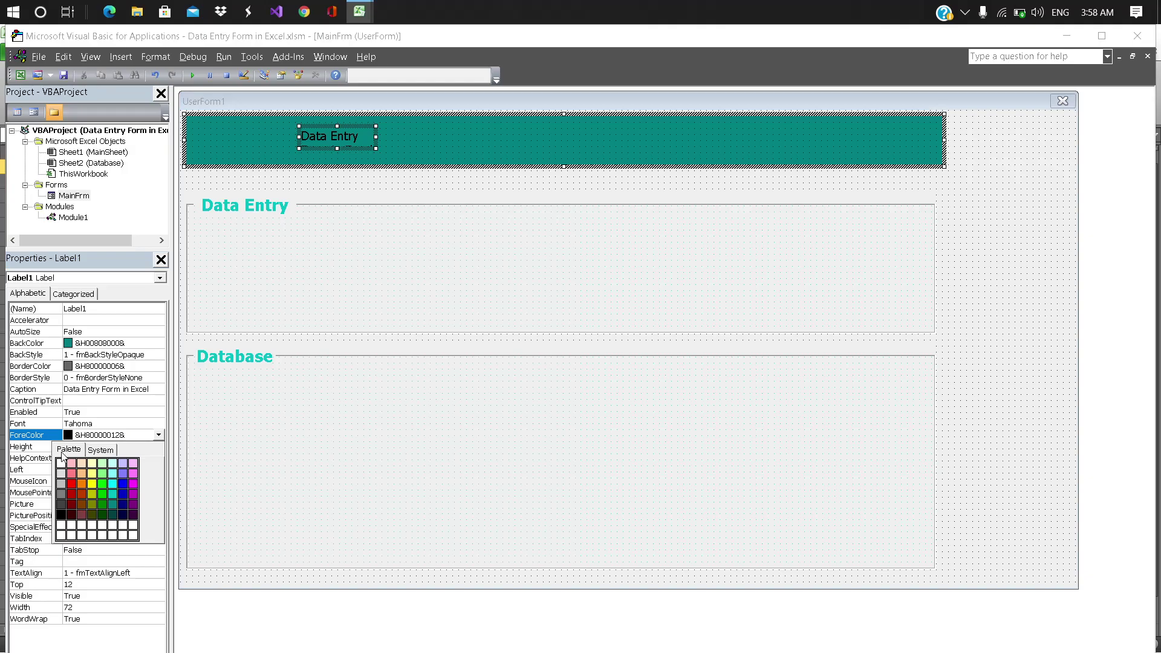
pyautogui.click(61, 464)
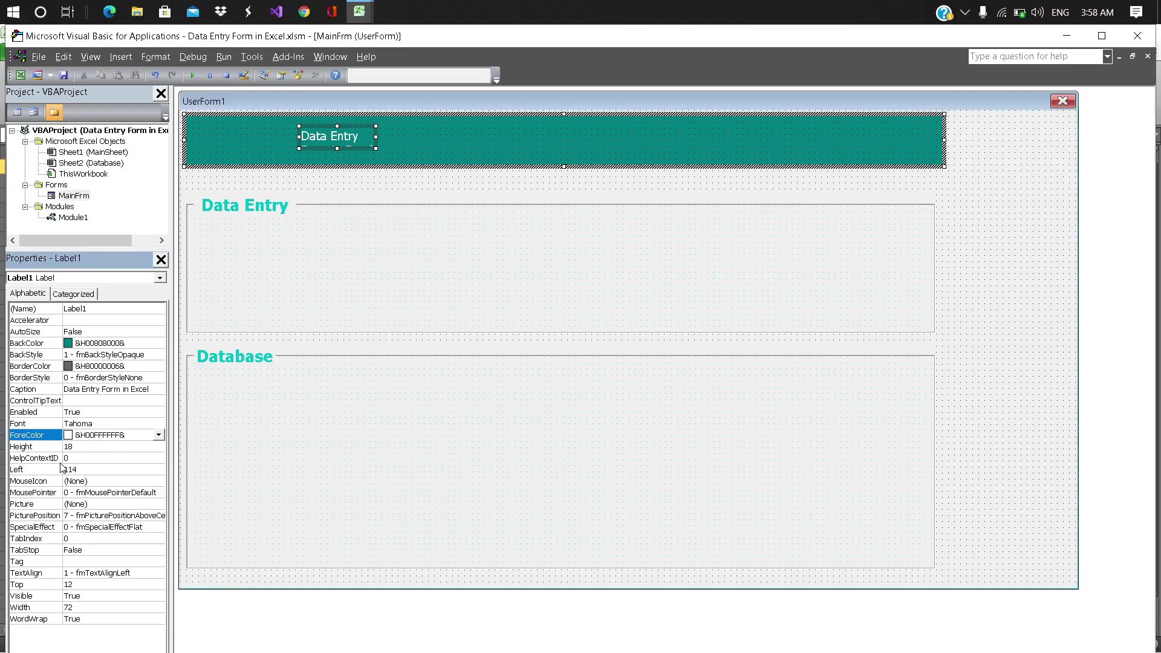
pyautogui.doubleClick(49, 425)
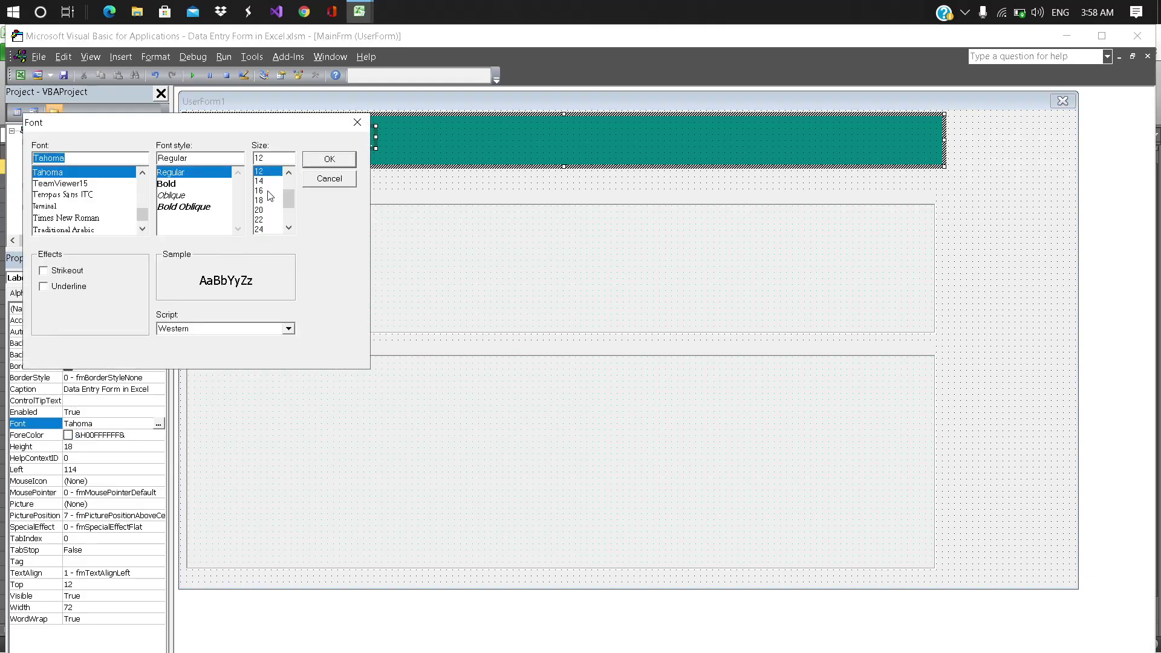
pyautogui.click(260, 210)
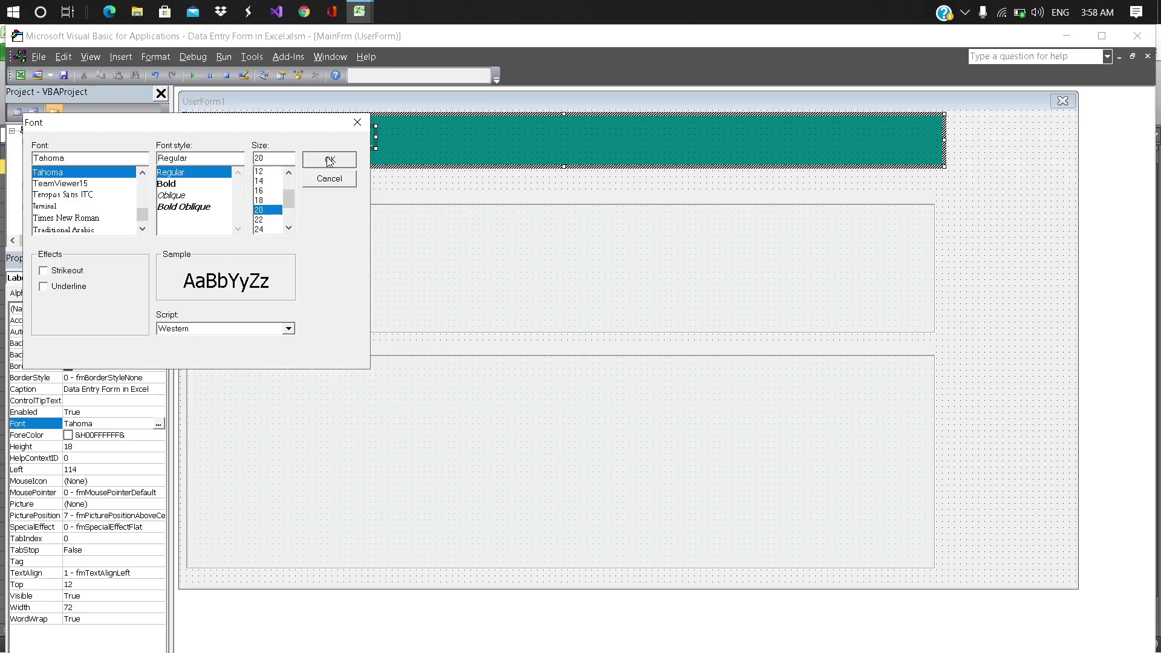
pyautogui.click(330, 159)
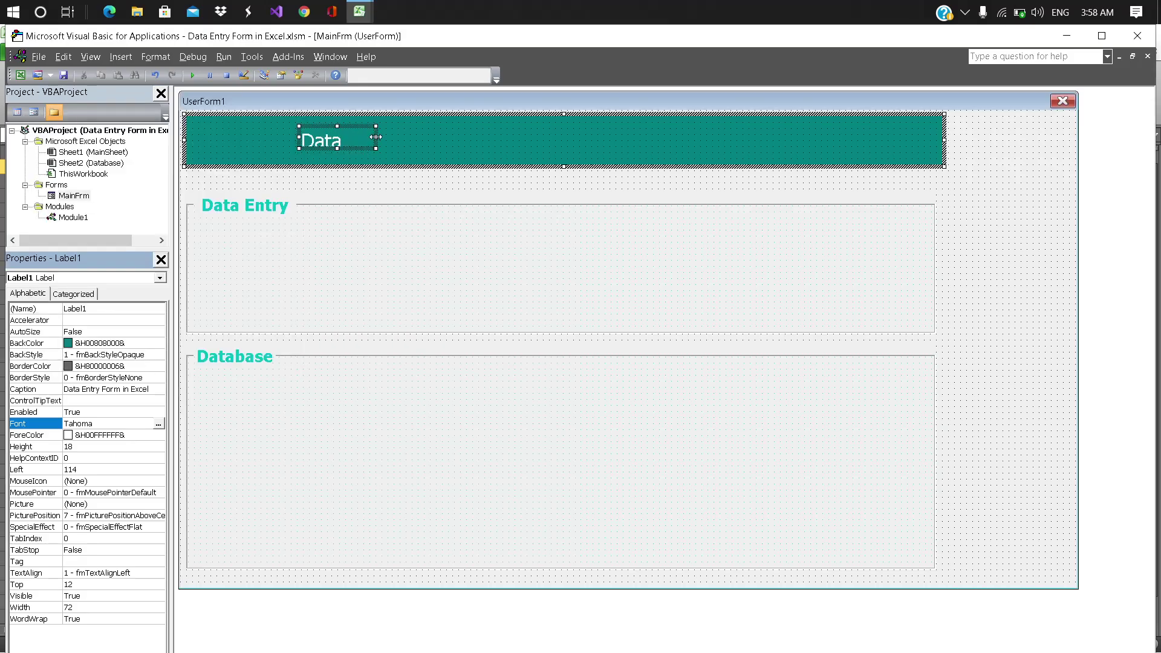
# Widen the title label and move it to the banner's left side.
pyautogui.moveTo(376, 137); pyautogui.dragTo(708, 137)
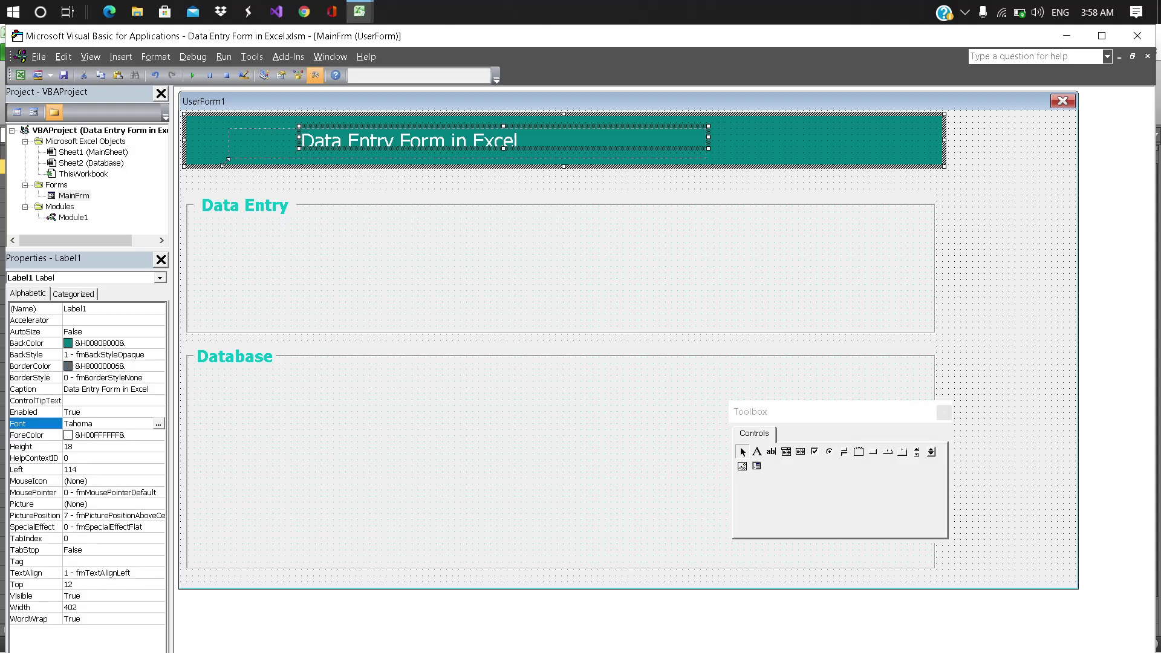
pyautogui.moveTo(228, 161); pyautogui.dragTo(207, 121)
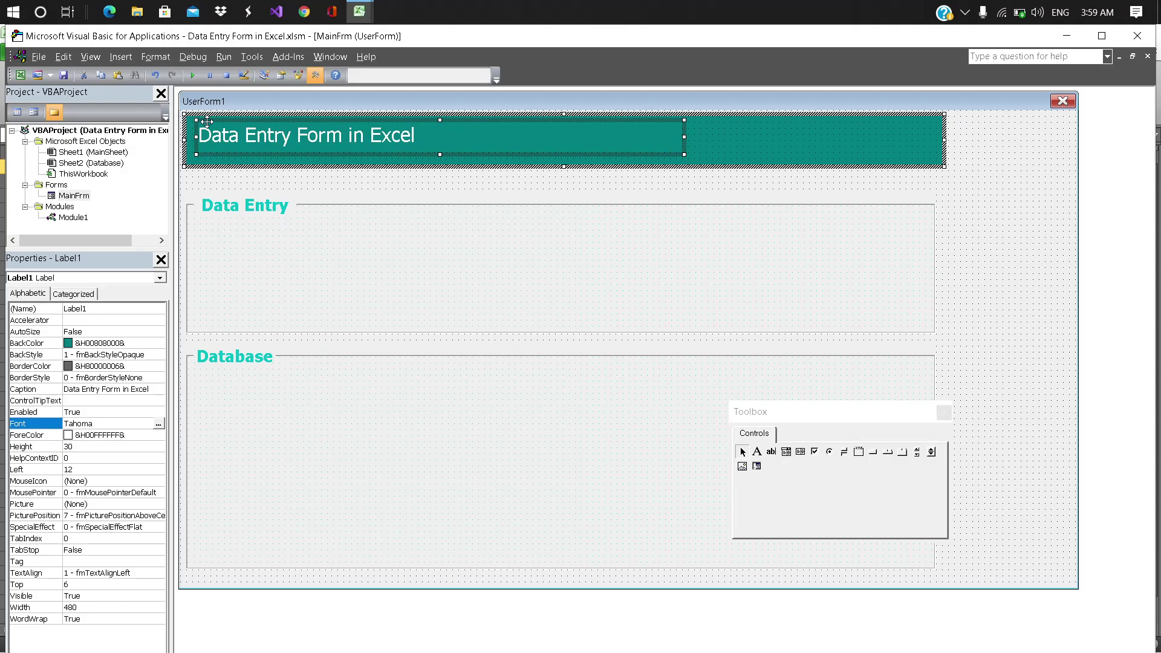
pyautogui.click(719, 132)
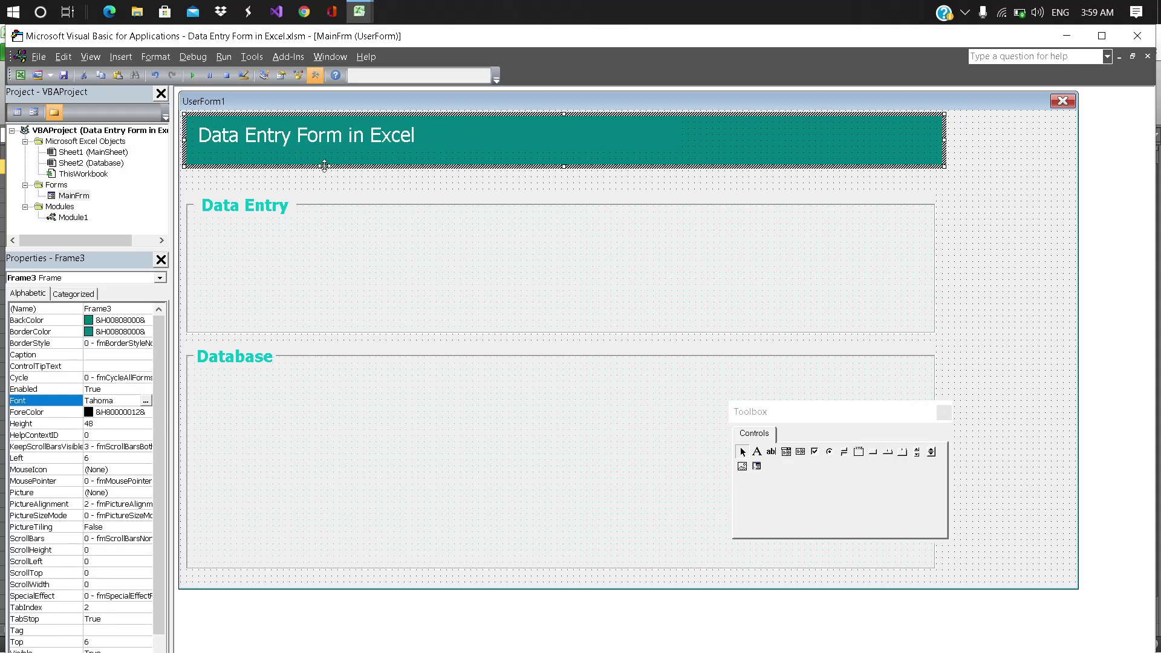
# Move the Data Entry frame up toward the header.
pyautogui.click(357, 207)
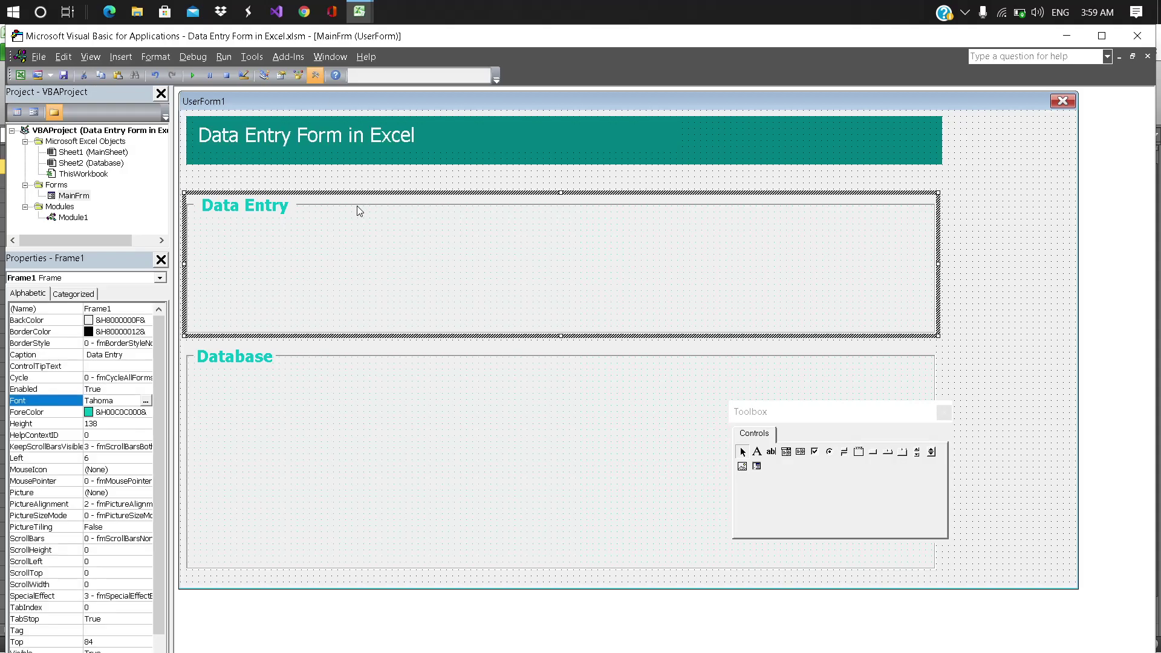
pyautogui.moveTo(325, 191); pyautogui.dragTo(325, 162)
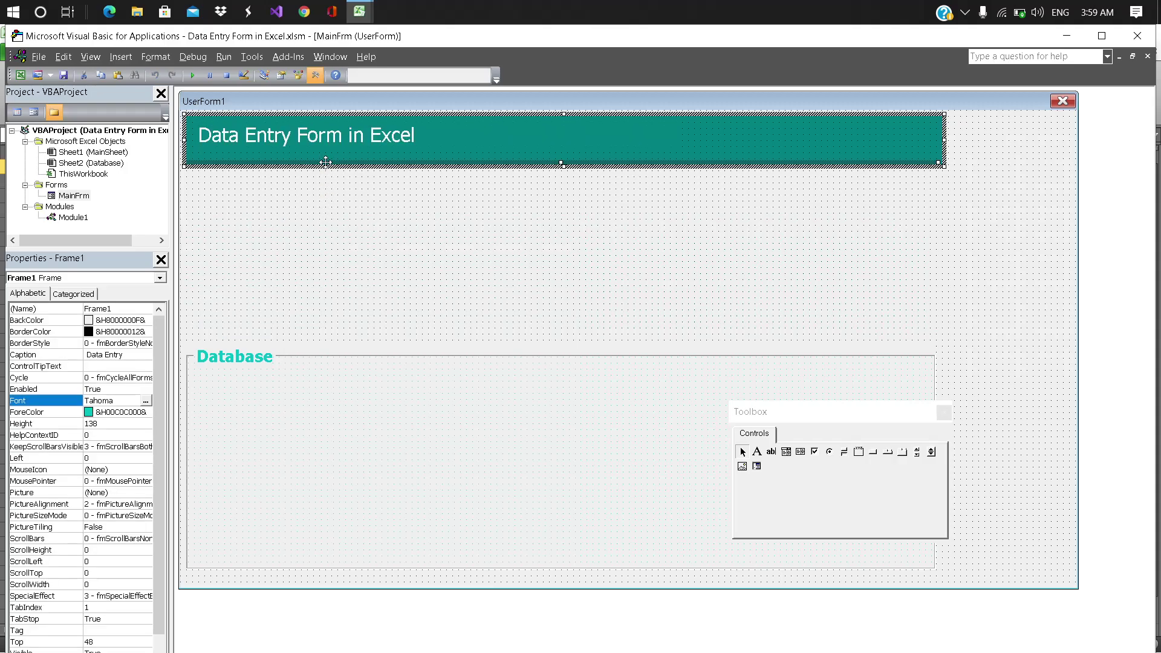
pyautogui.click(352, 234)
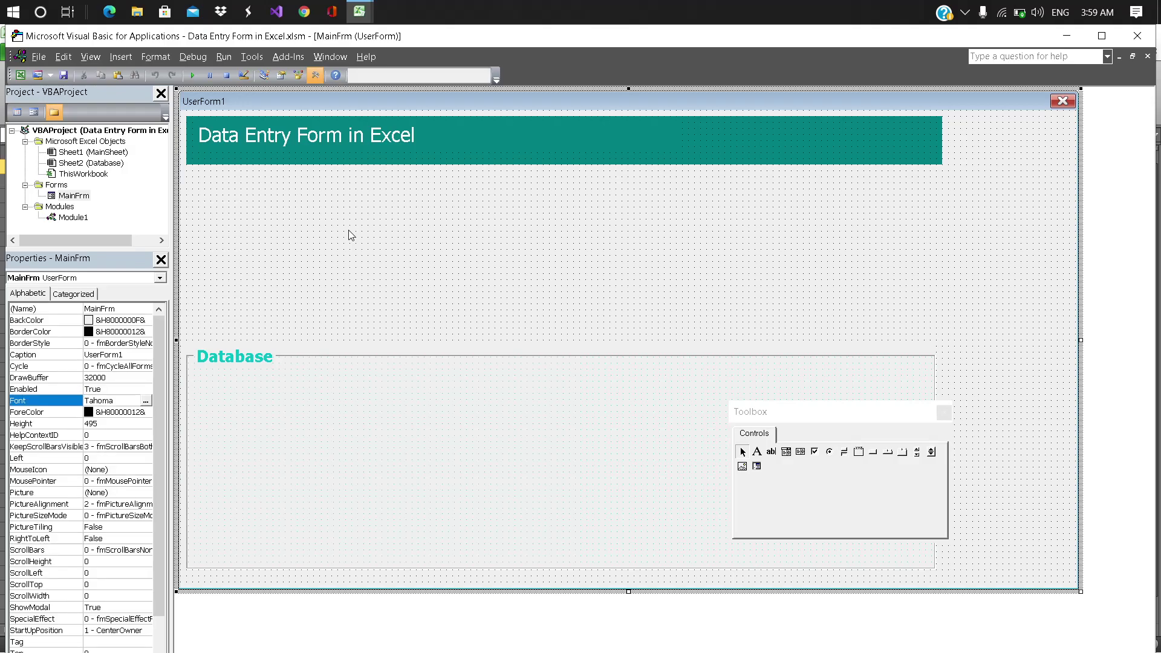
# Paste a copy of the Database frame just below the header and shorten it.
pyautogui.click(336, 358)
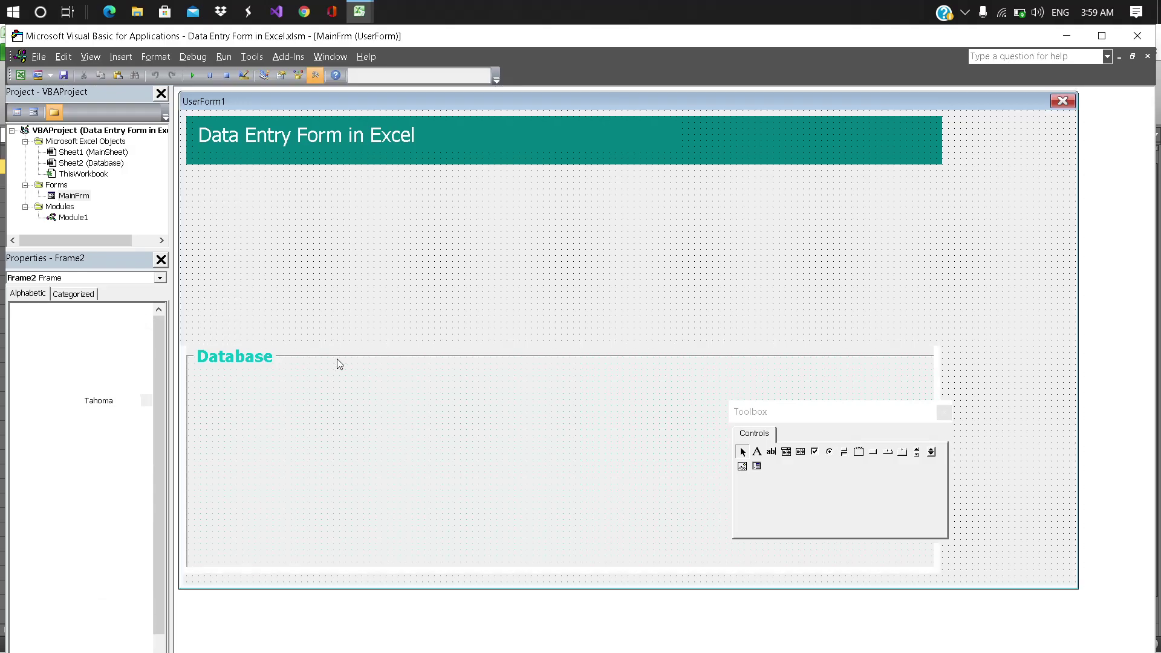
pyautogui.click(379, 294)
pyautogui.hotkey('ctrl', 'v')
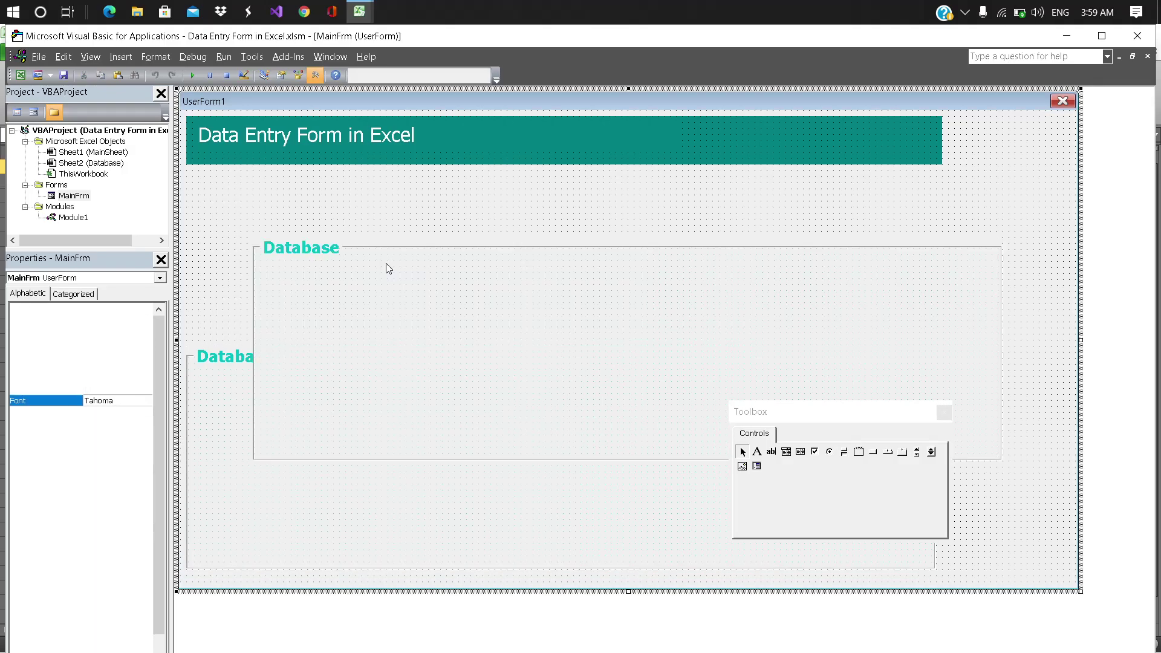
pyautogui.moveTo(372, 235); pyautogui.dragTo(313, 169)
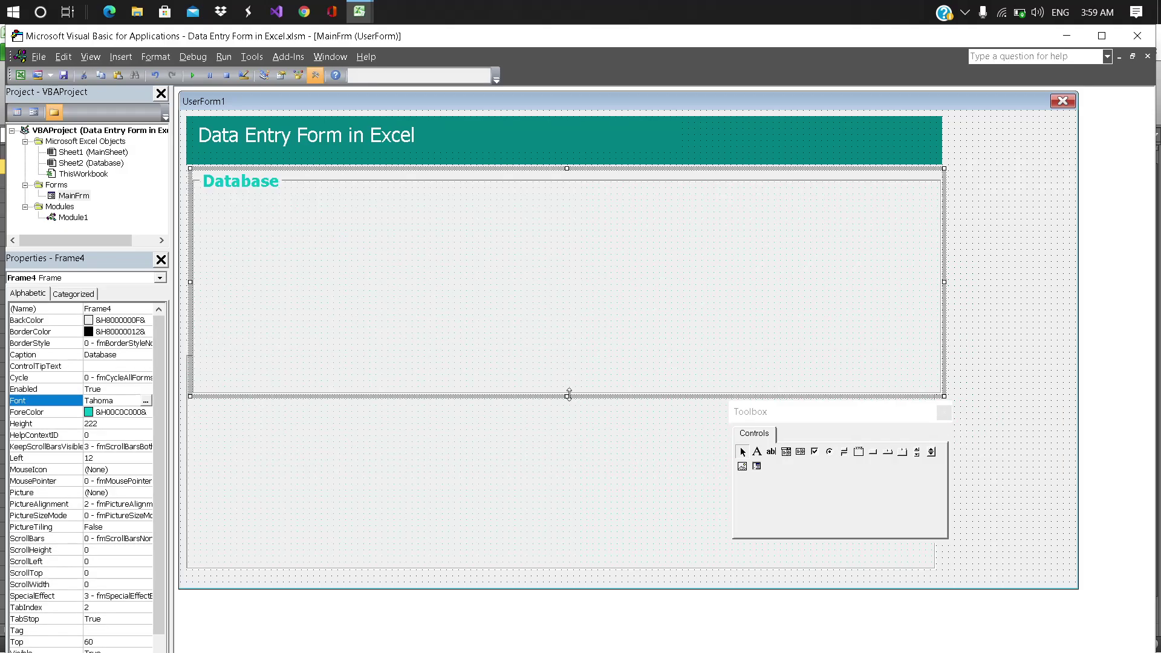
pyautogui.moveTo(567, 397); pyautogui.dragTo(568, 366)
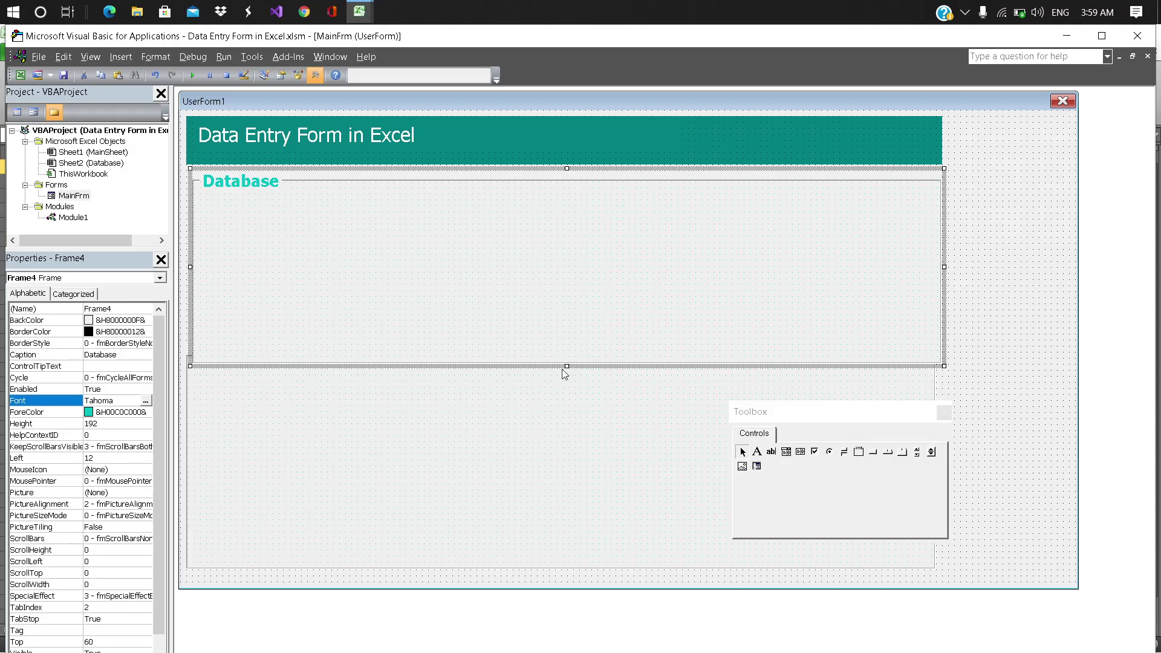
pyautogui.doubleClick(227, 184)
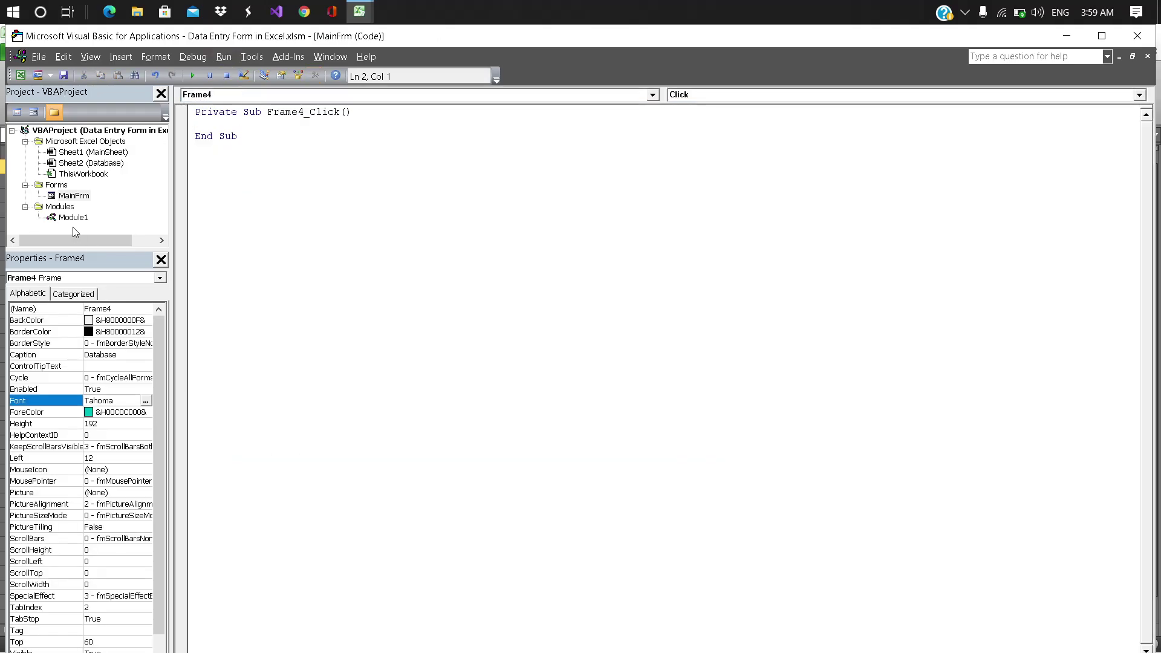
# Caption the upper frame 'Category Entry' and the lower frame 'Category Database'.
pyautogui.doubleClick(74, 196)
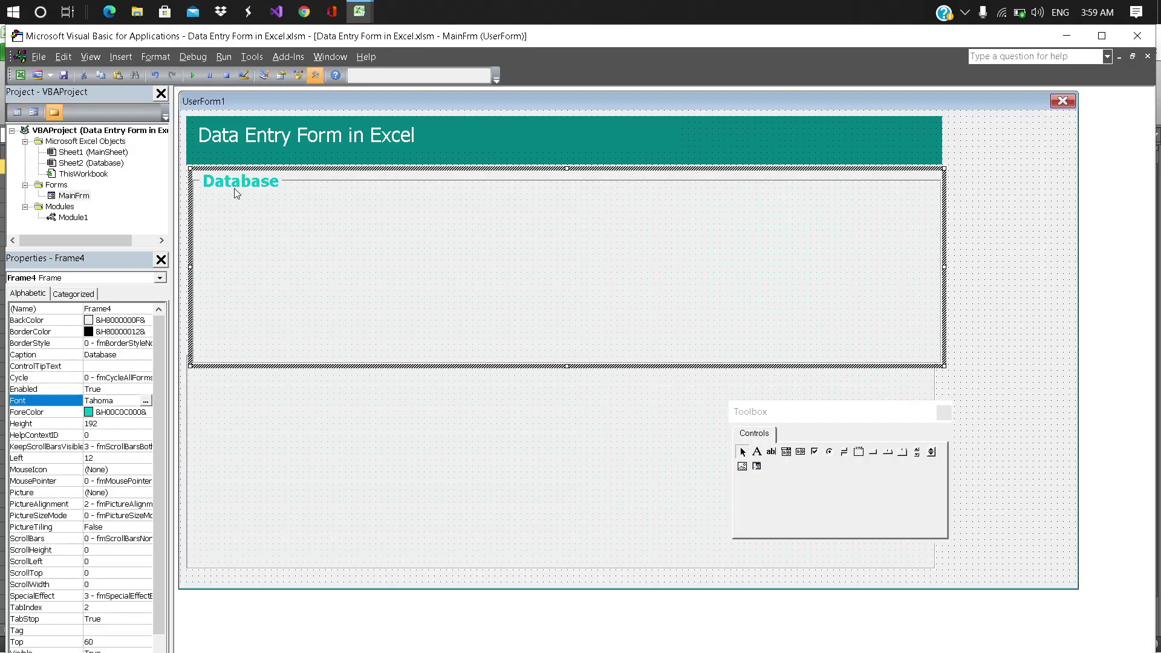
pyautogui.click(55, 355)
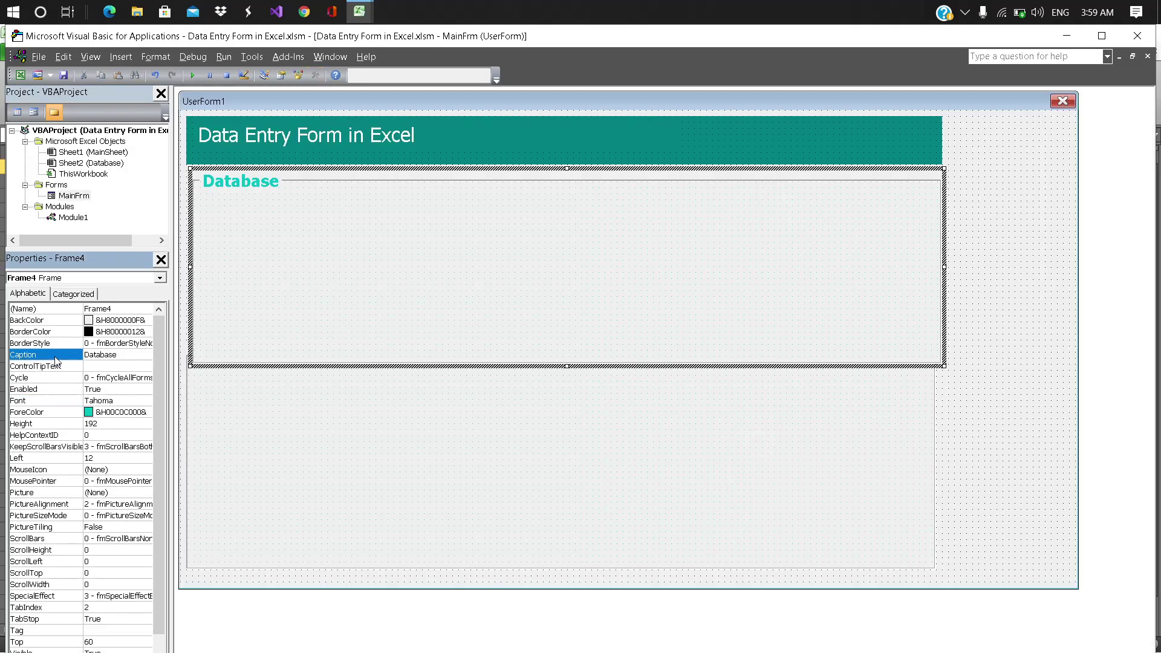
pyautogui.write('Catego')
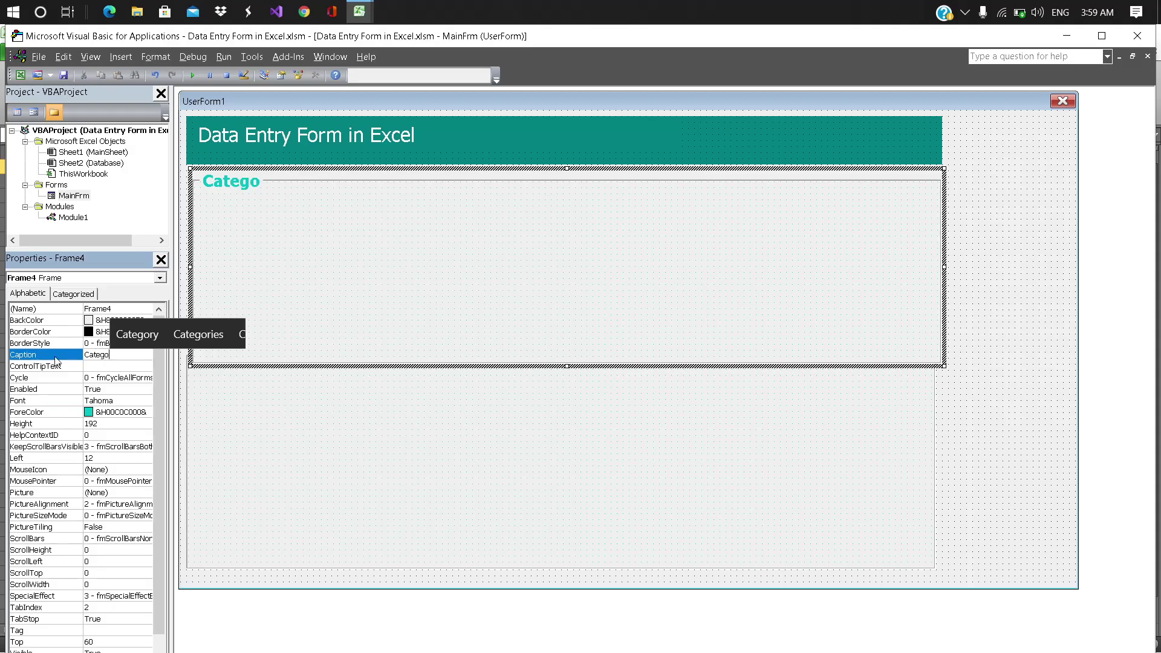
pyautogui.write('ry Ent')
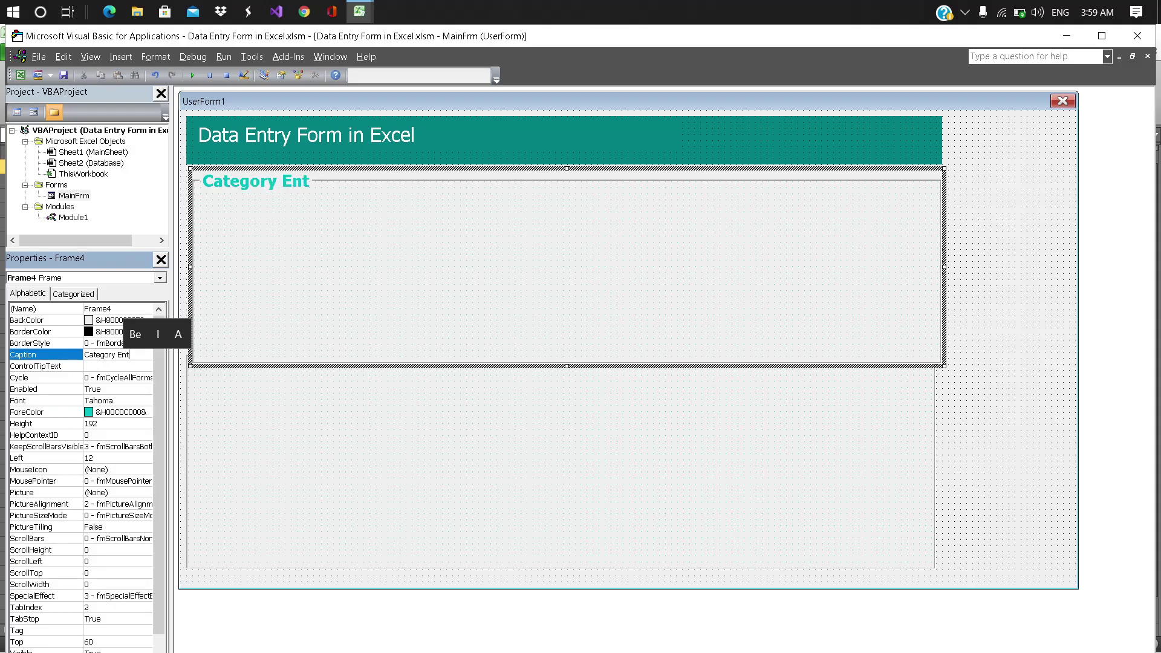
pyautogui.write('ry')
pyautogui.click(266, 442)
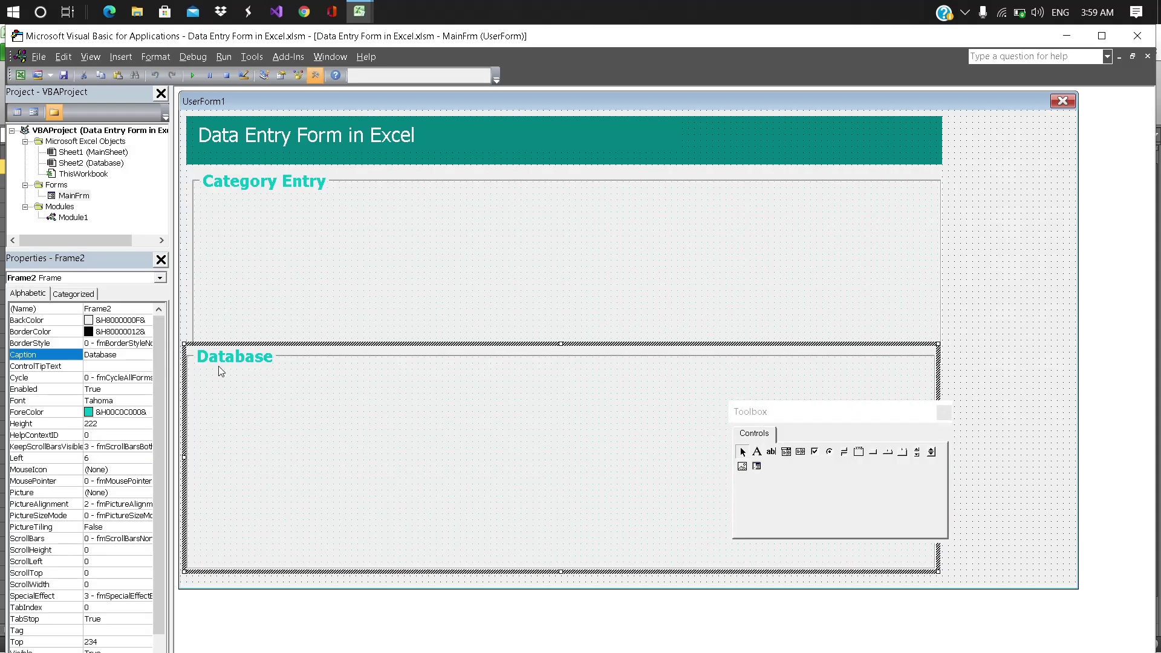
pyautogui.click(50, 355)
pyautogui.write('C')
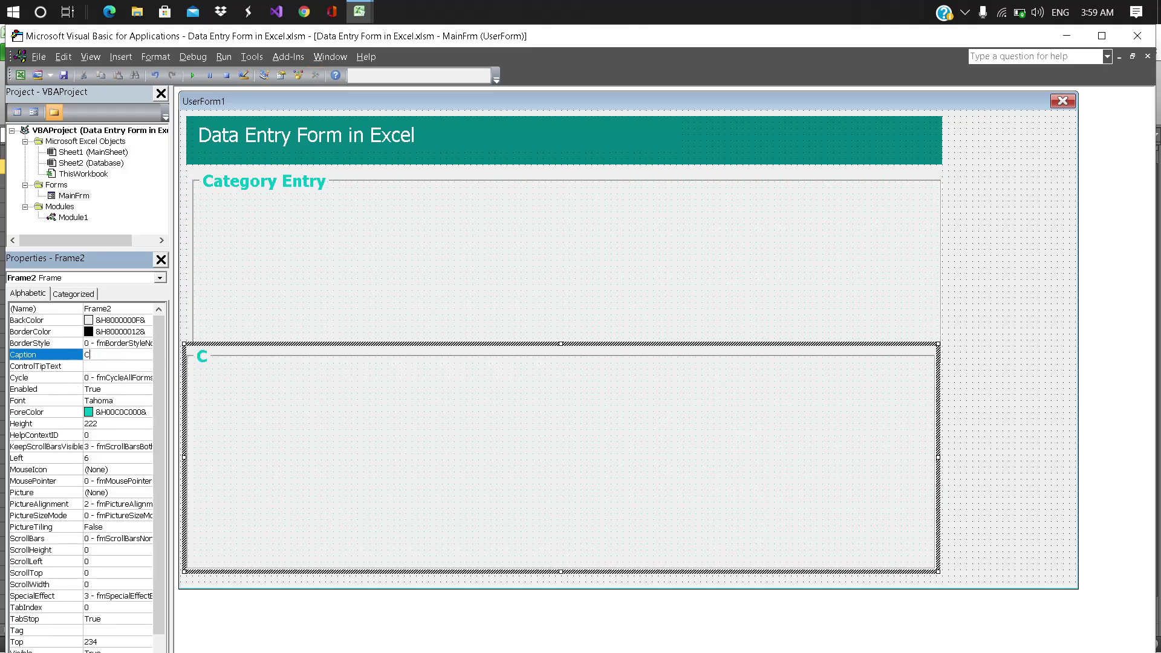
pyautogui.write('ategory D')
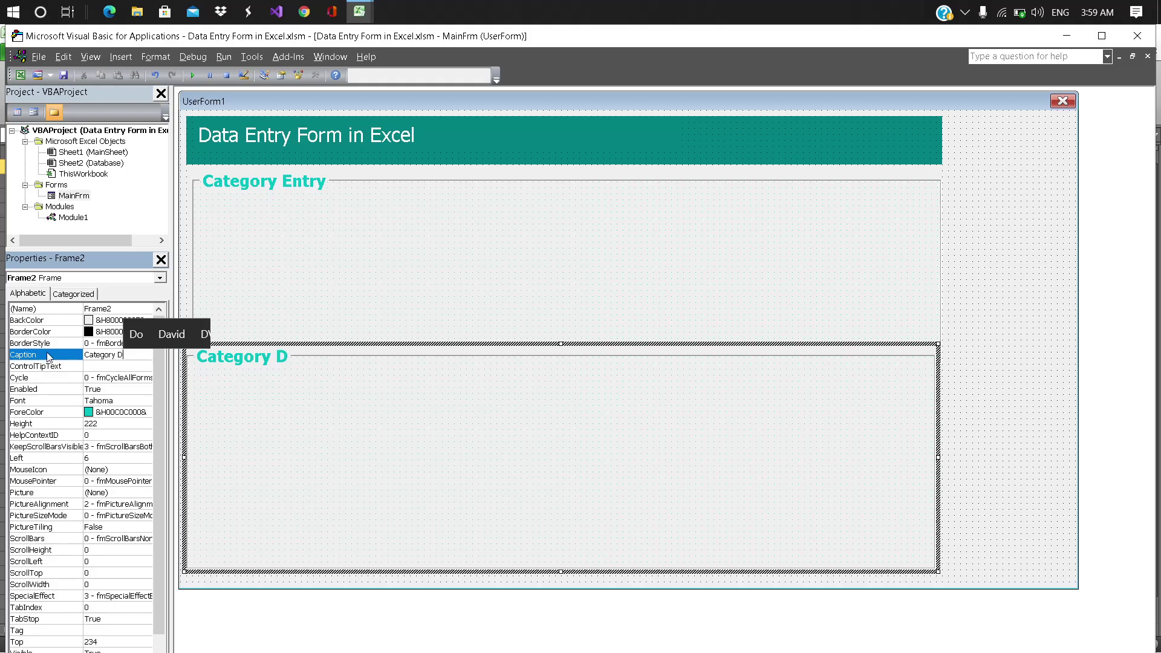
pyautogui.write('atabase')
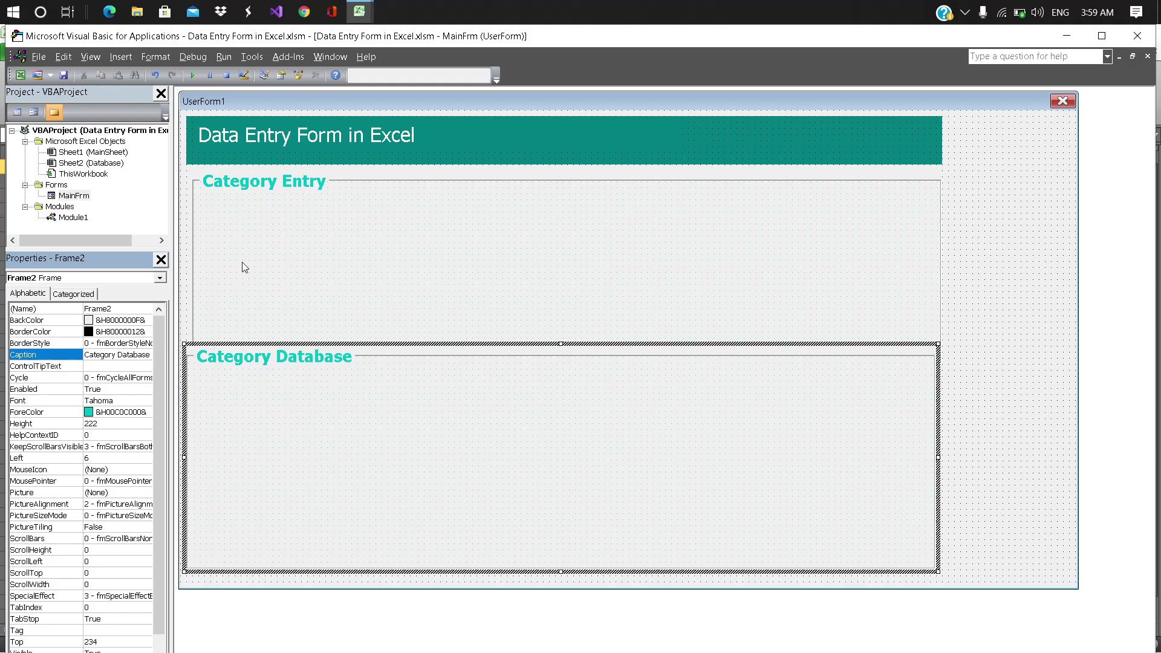
# Move the Category Database frame further down the form.
pyautogui.click(293, 216)
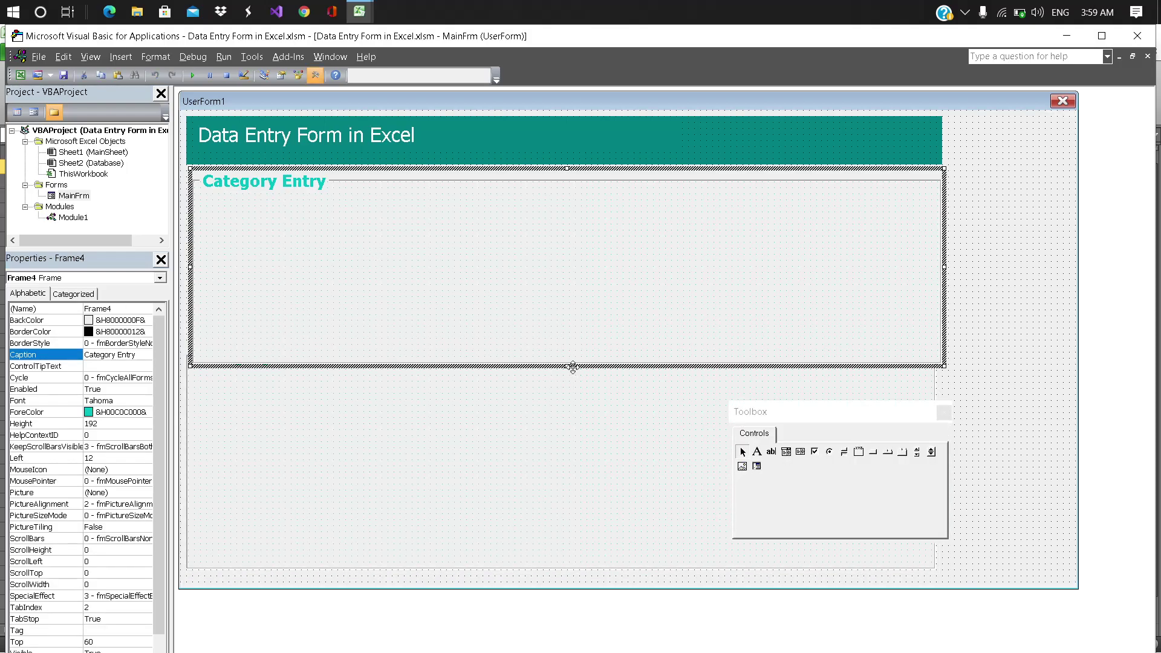
pyautogui.click(550, 398)
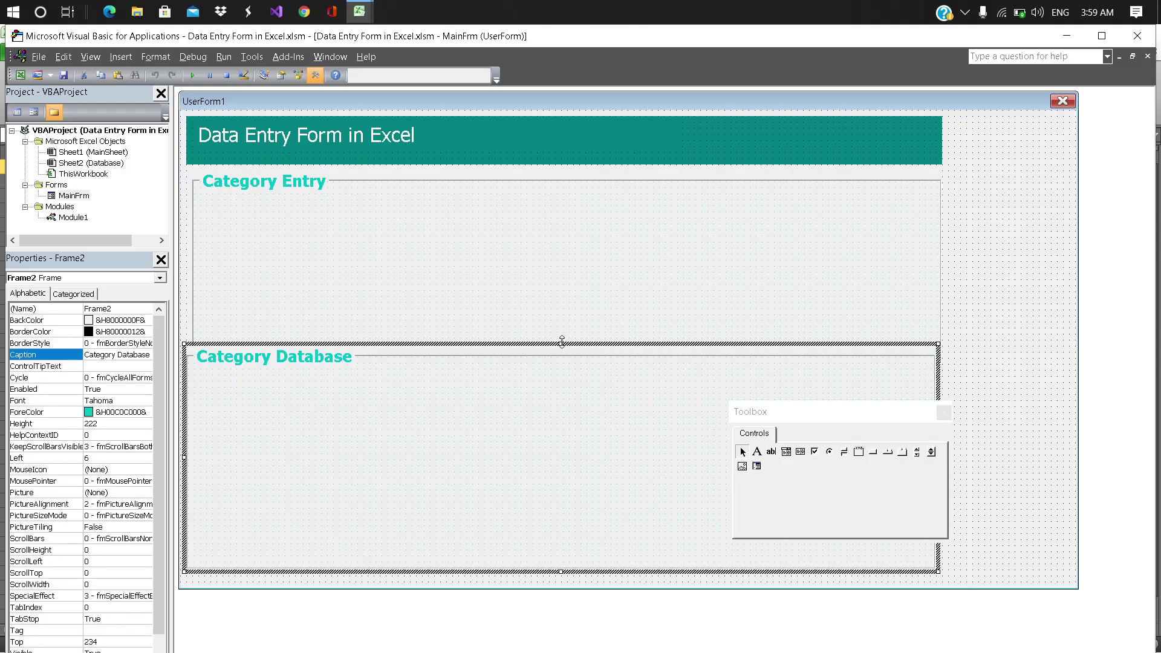
pyautogui.moveTo(562, 342); pyautogui.dragTo(562, 392)
pyautogui.click(477, 325)
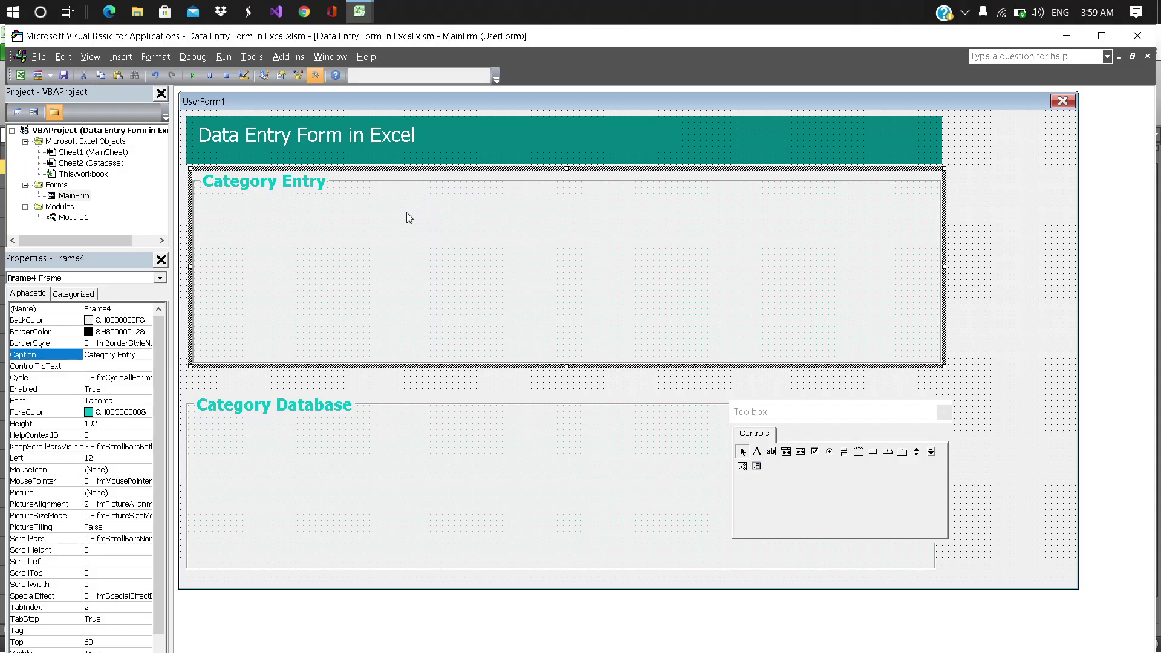
pyautogui.click(757, 453)
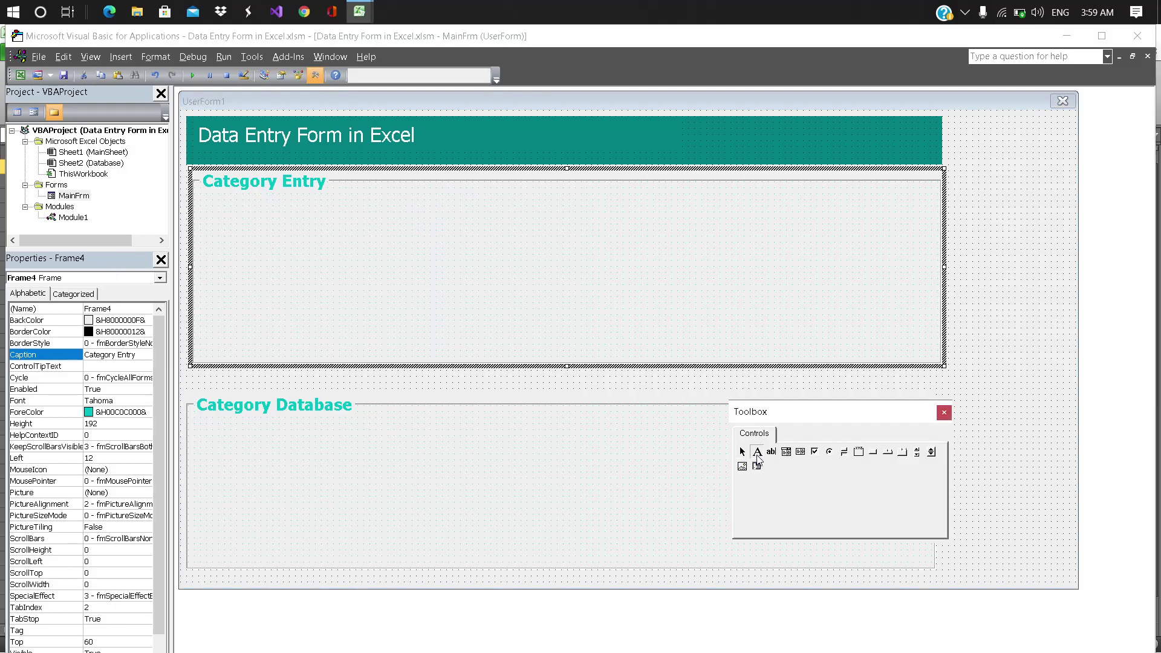
# Add Label2 inside Category Entry and set the form's font size to 11.
pyautogui.click(205, 206)
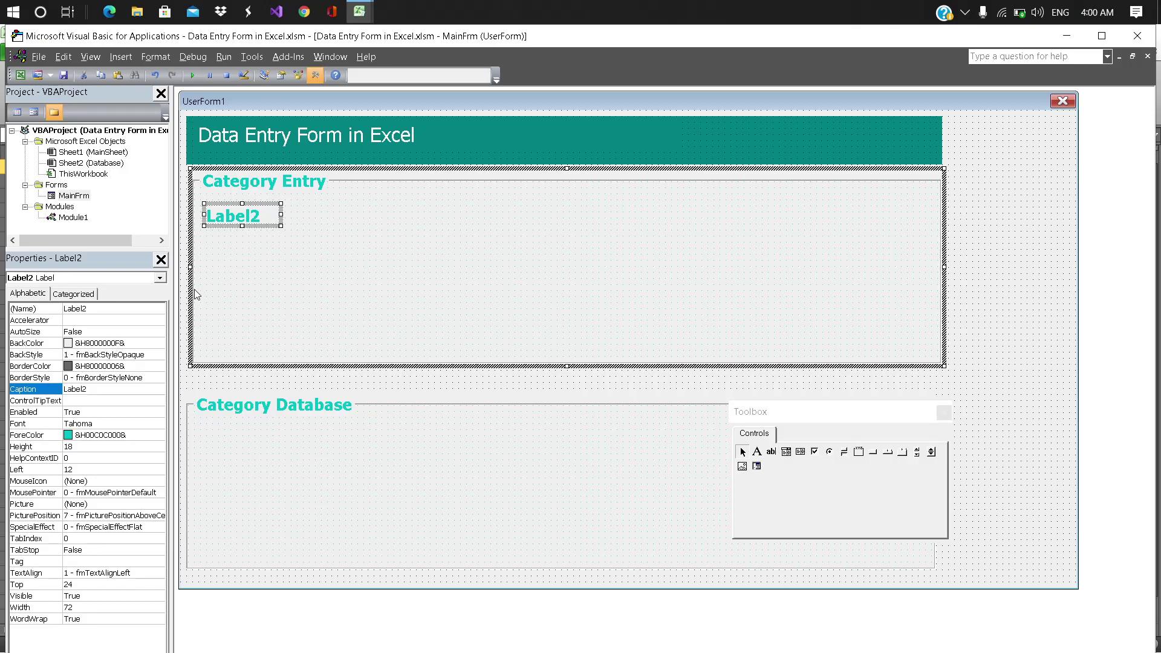
pyautogui.click(977, 345)
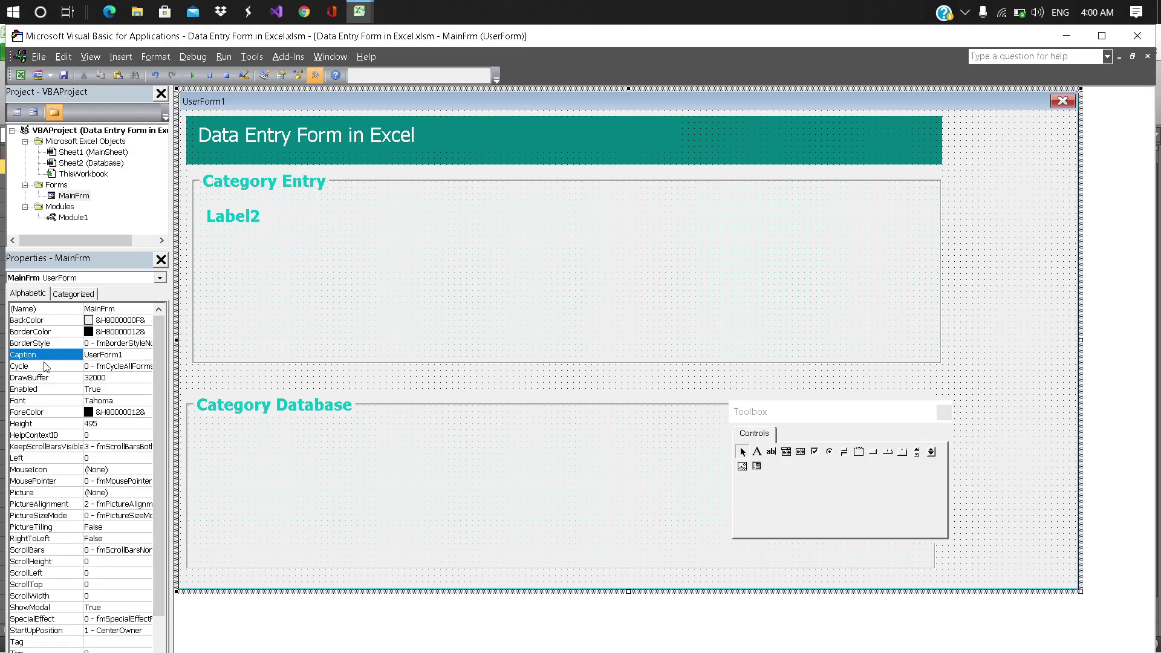
pyautogui.doubleClick(48, 400)
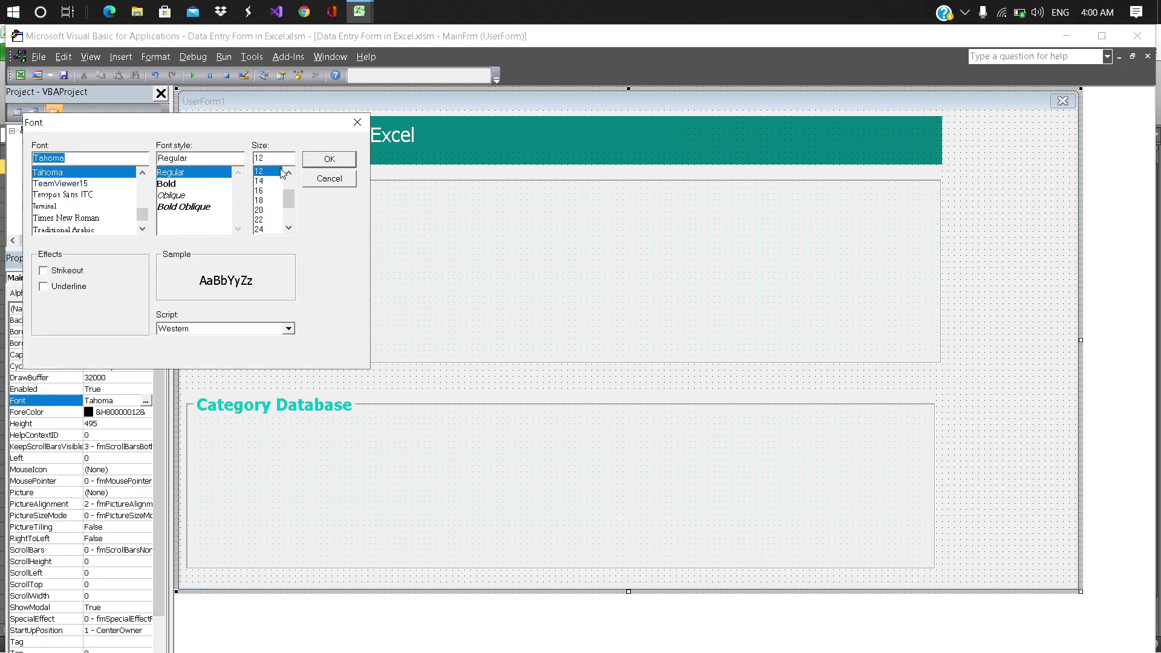
pyautogui.click(288, 173)
pyautogui.click(288, 172)
pyautogui.click(273, 180)
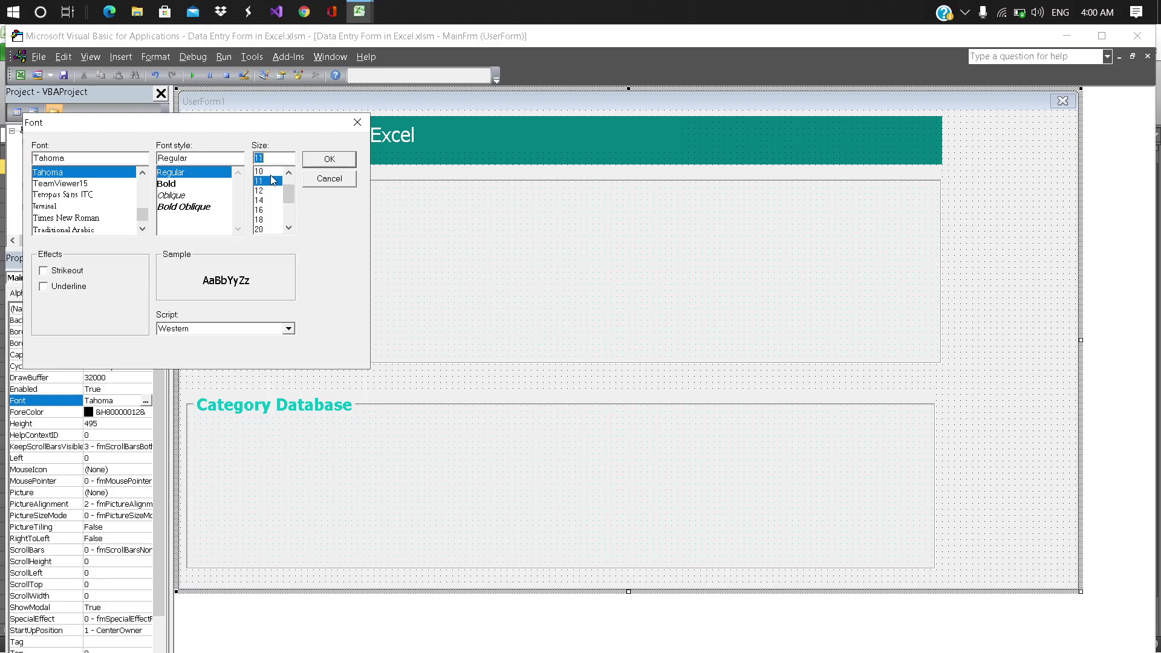
pyautogui.click(329, 159)
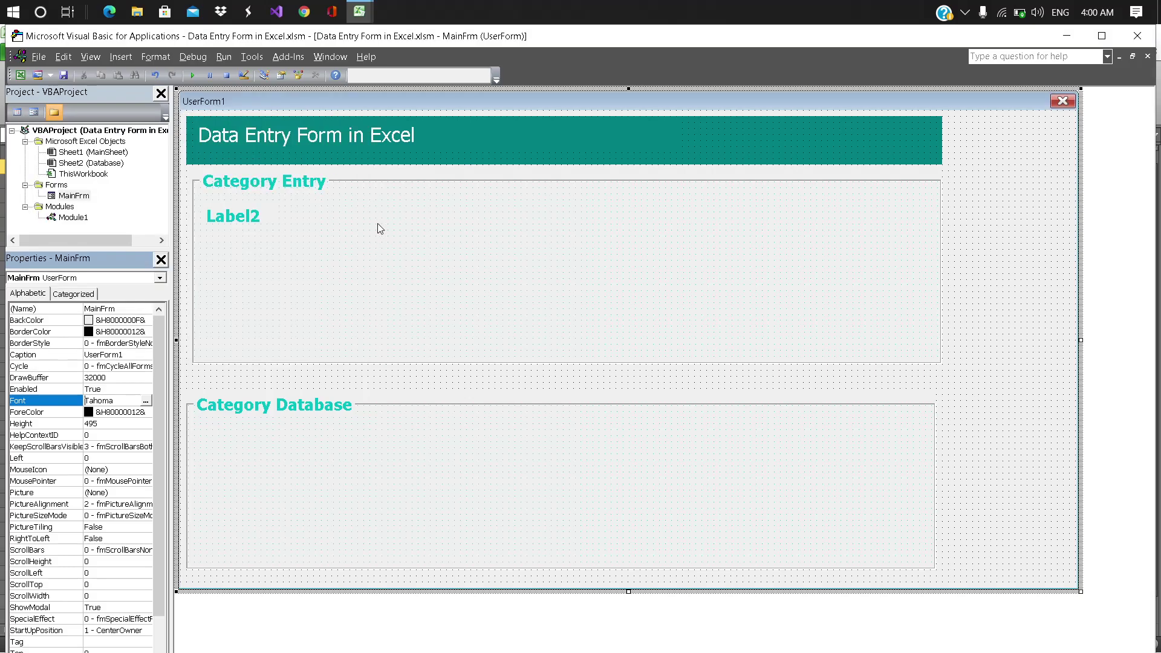
# Add an extra label in Category Entry, then delete it.
pyautogui.click(379, 228)
pyautogui.click(757, 451)
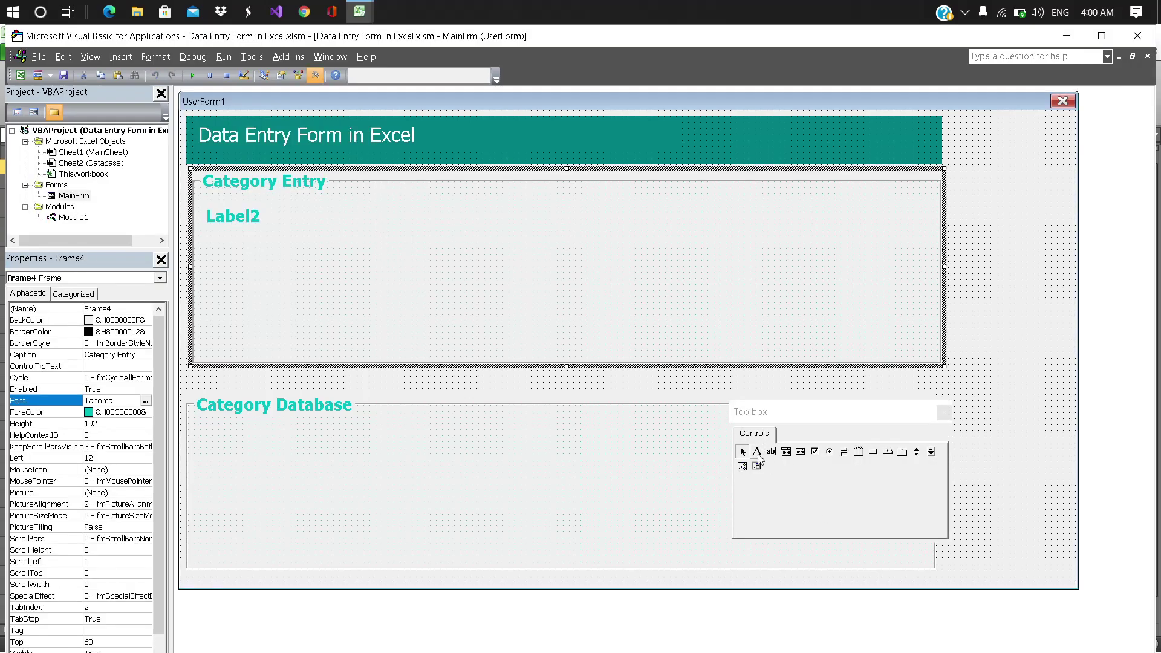
pyautogui.click(522, 341)
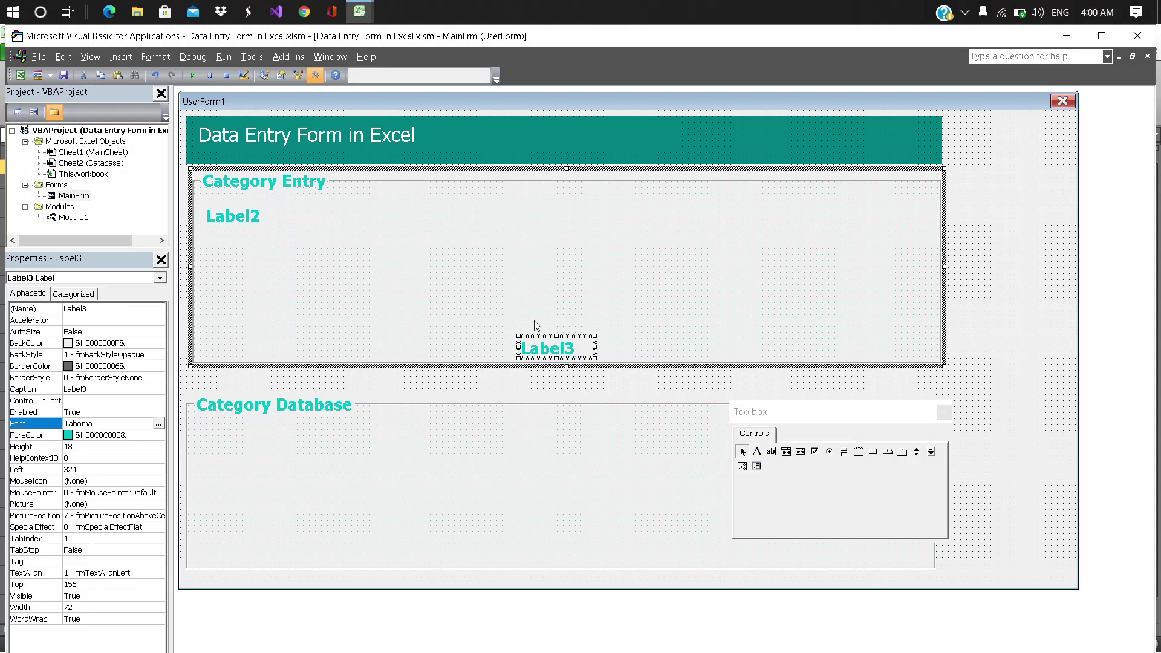
pyautogui.press('Delete')
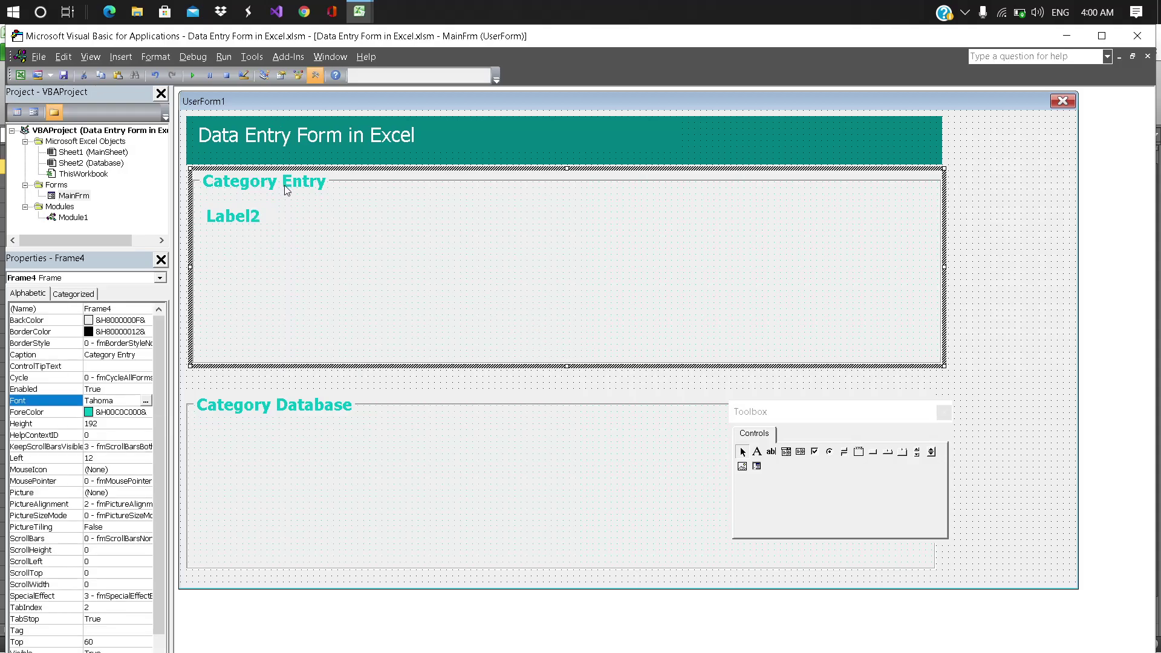
# Check the Database sheet's headers in Excel, then return and select Label2.
pyautogui.hotkey('alt', 'Tab')
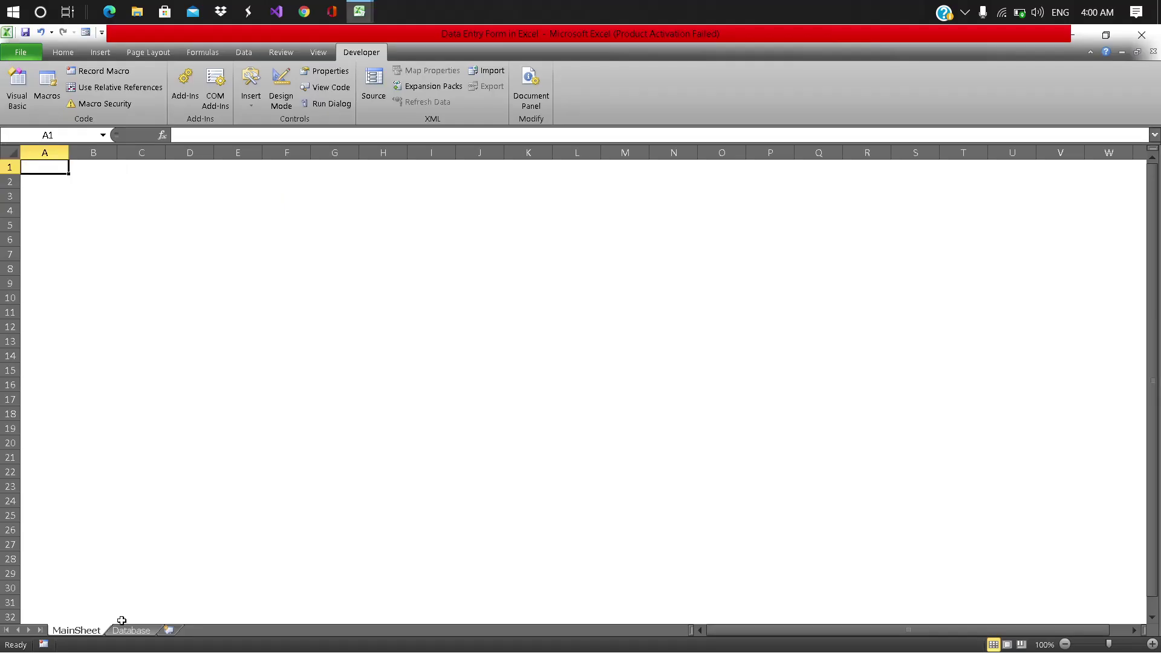
pyautogui.click(121, 628)
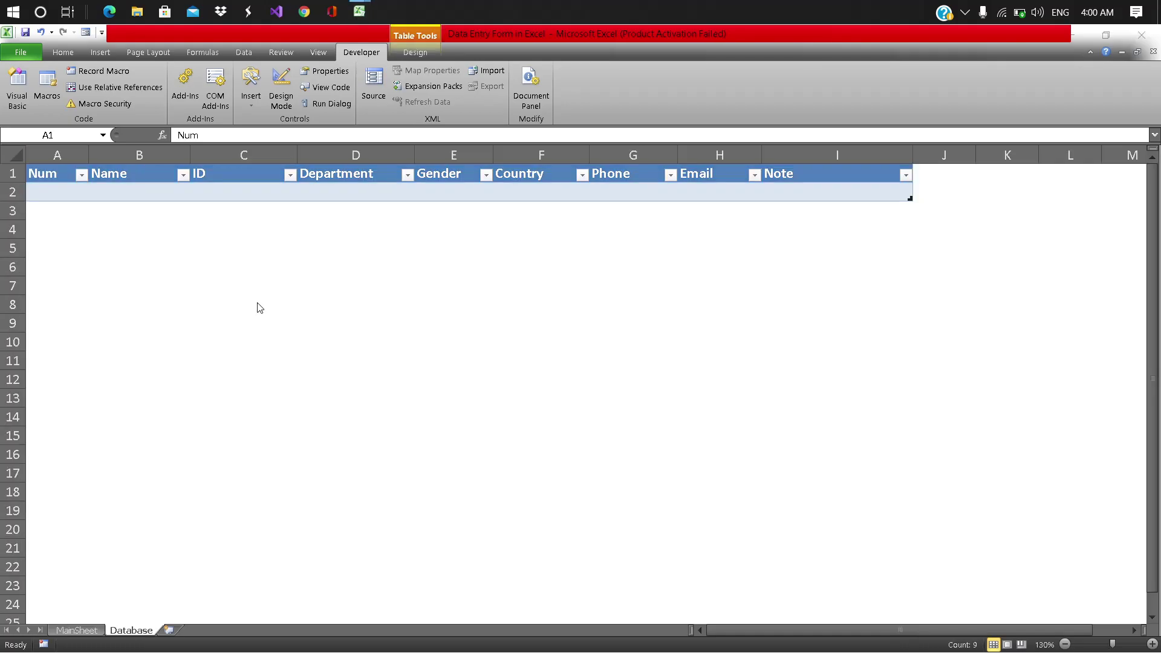
pyautogui.hotkey('alt', 'Tab')
pyautogui.click(245, 214)
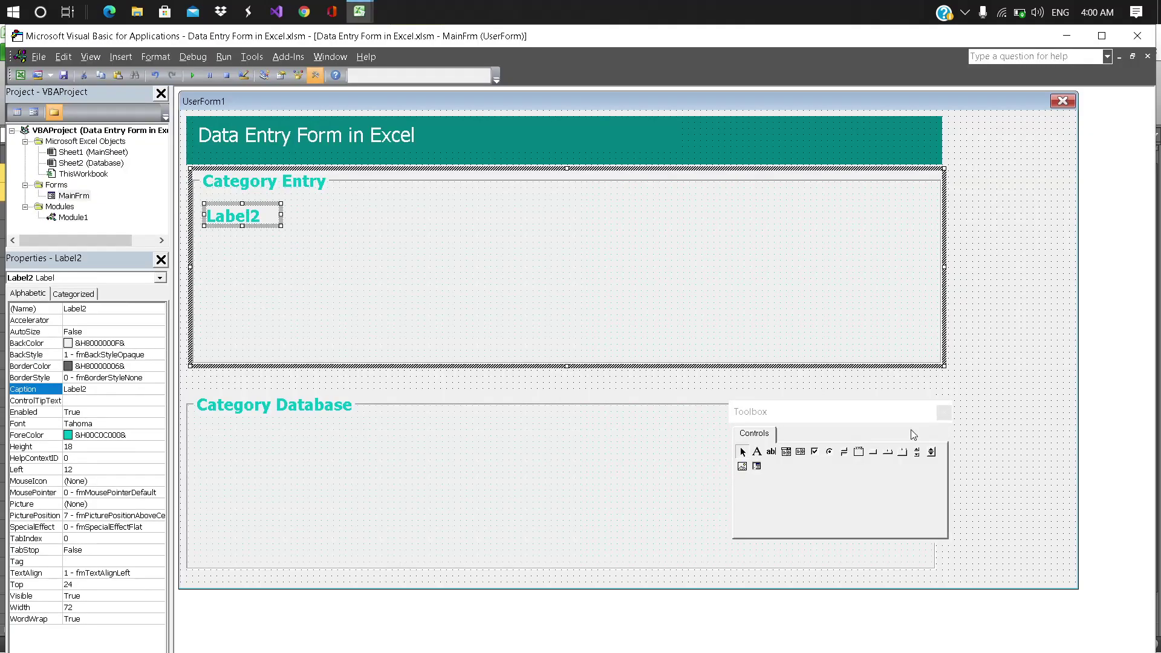
# Add a text box beside Label2 and caption the label 'Auto ID'.
pyautogui.click(772, 453)
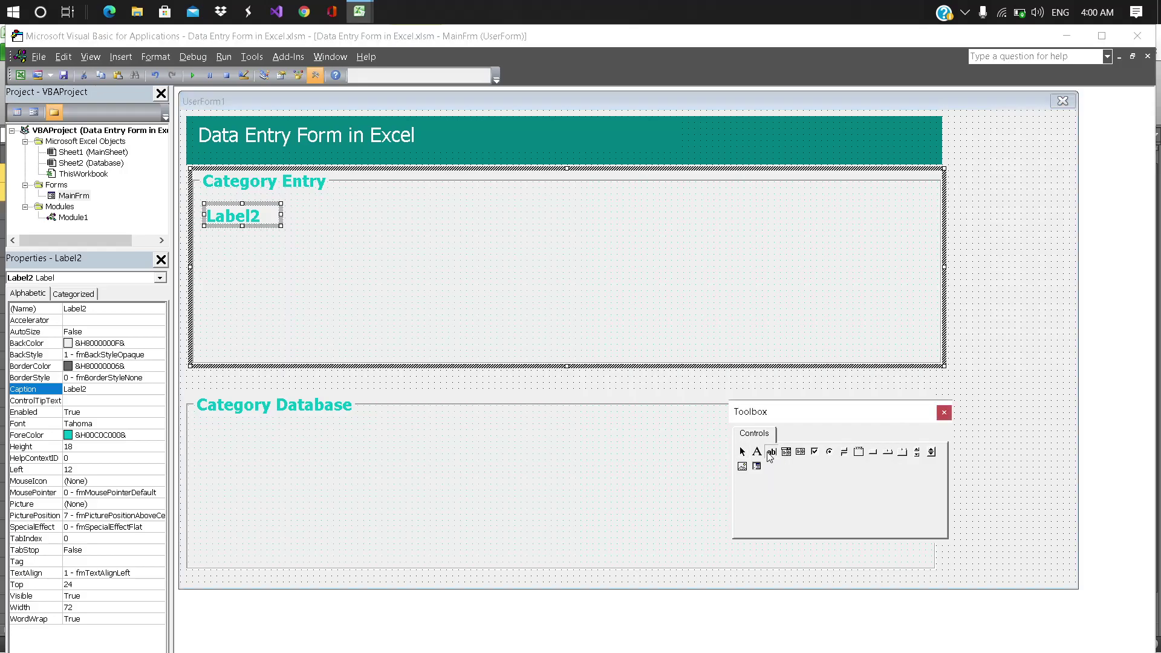
pyautogui.click(283, 210)
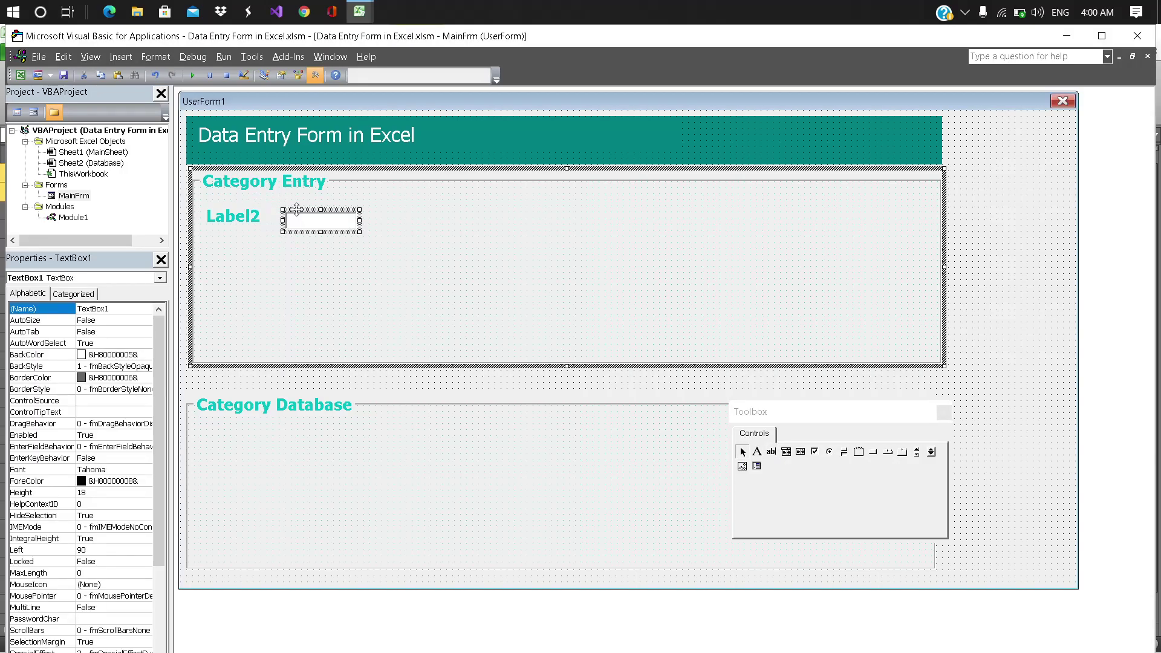
pyautogui.click(231, 219)
pyautogui.click(37, 388)
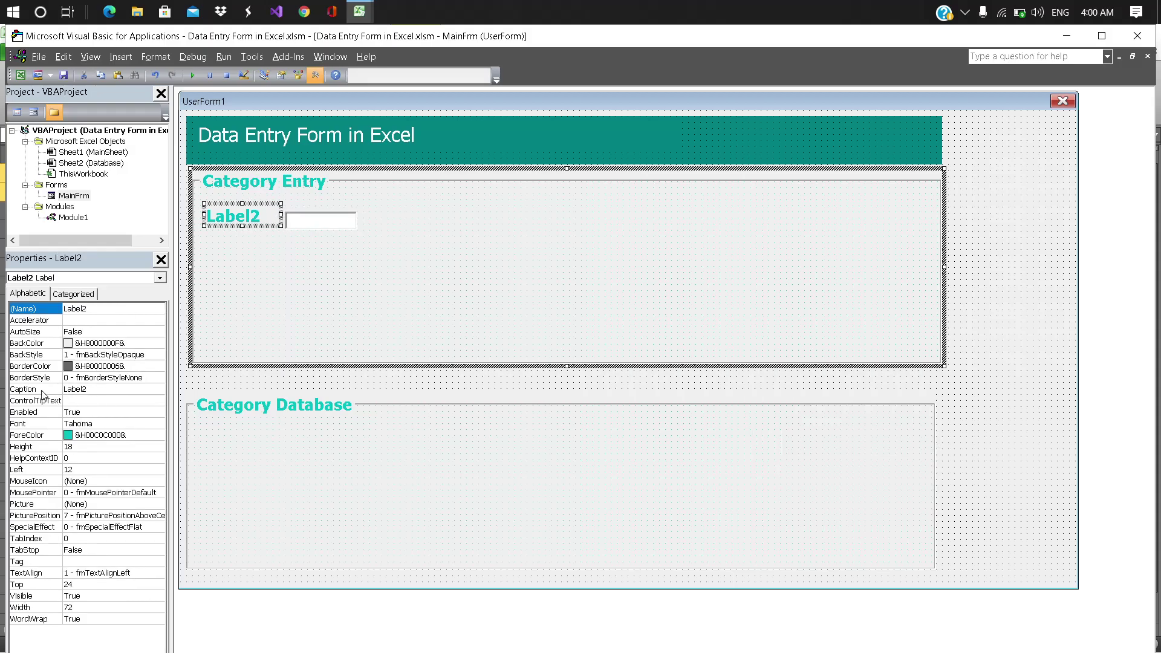
pyautogui.write('ID')
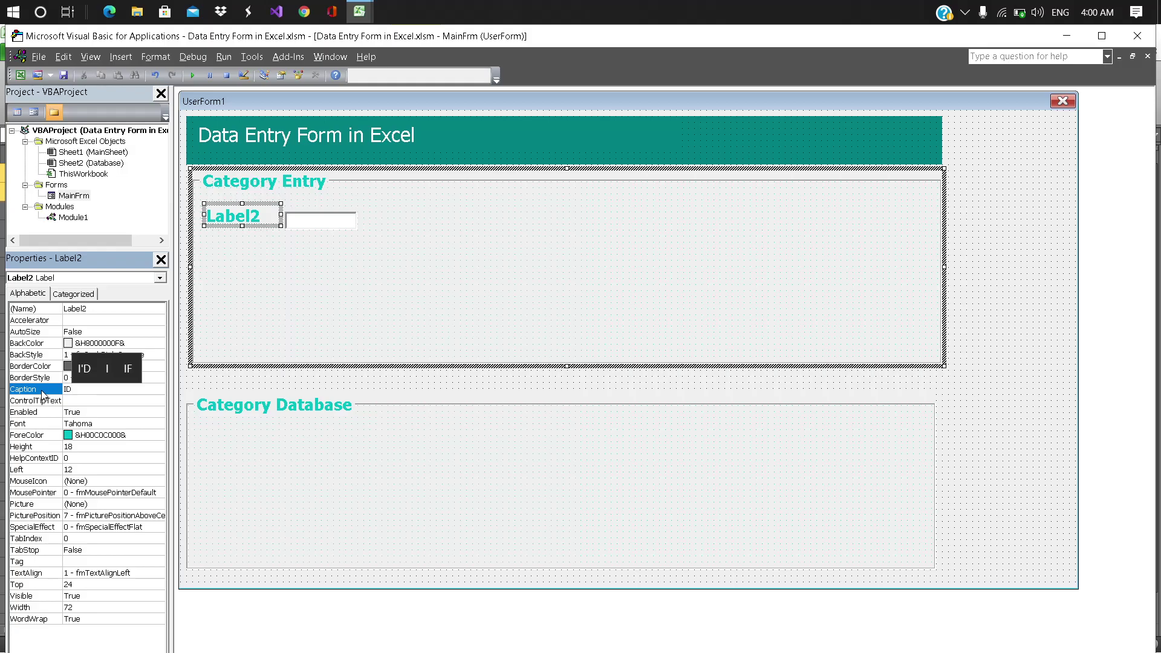
pyautogui.press('BackSpace')
pyautogui.press('BackSpace')
pyautogui.write('Au')
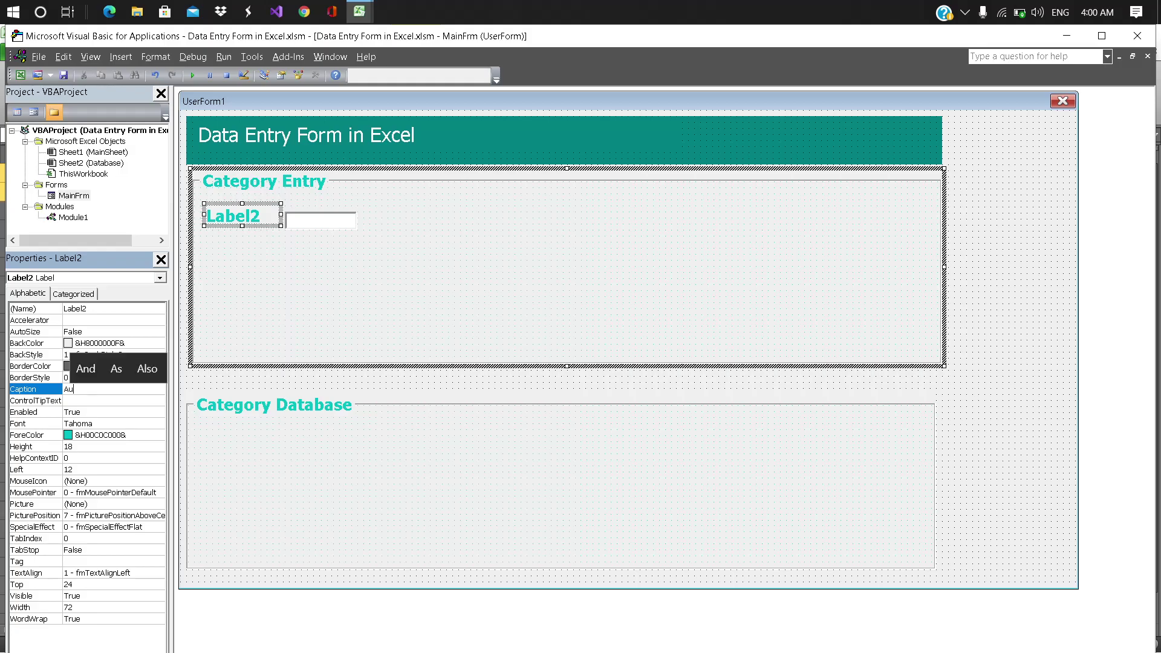
pyautogui.write('to ID')
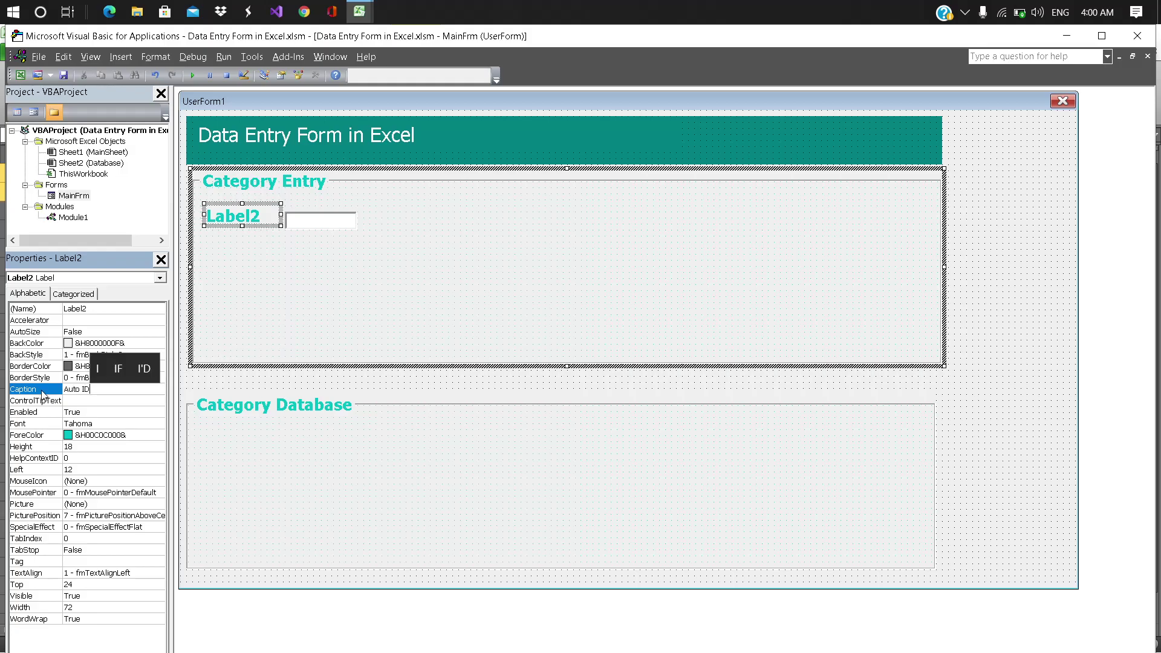
# Move and widen the text box beside Auto ID and name it txtautoID.
pyautogui.click(312, 226)
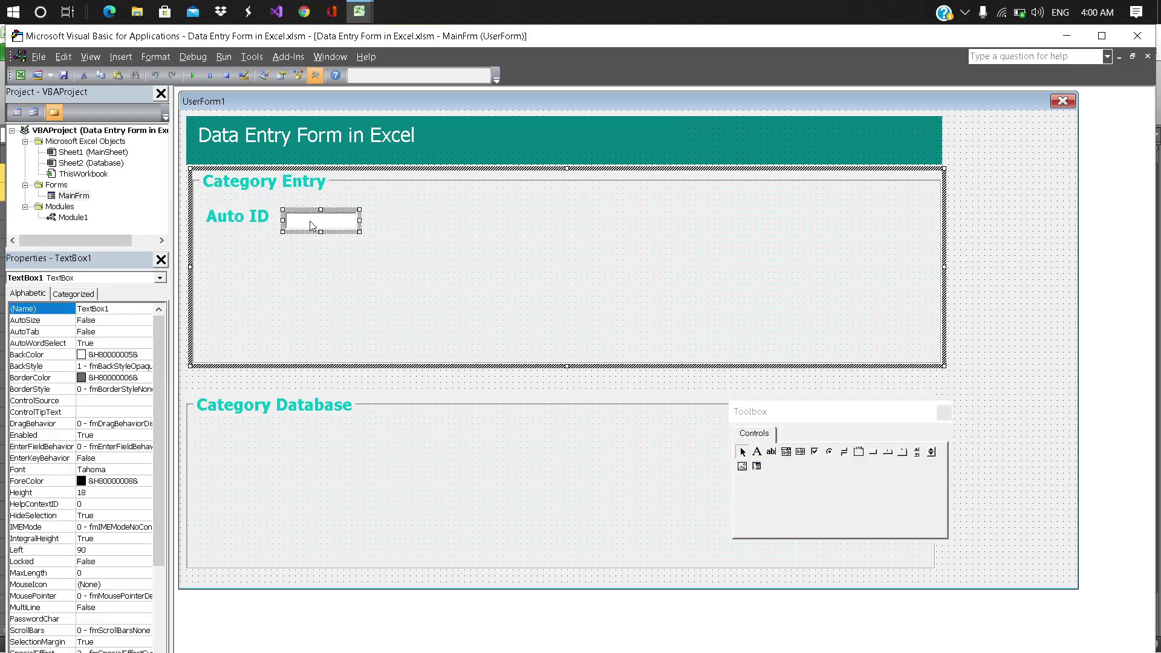
pyautogui.moveTo(298, 210); pyautogui.dragTo(292, 205)
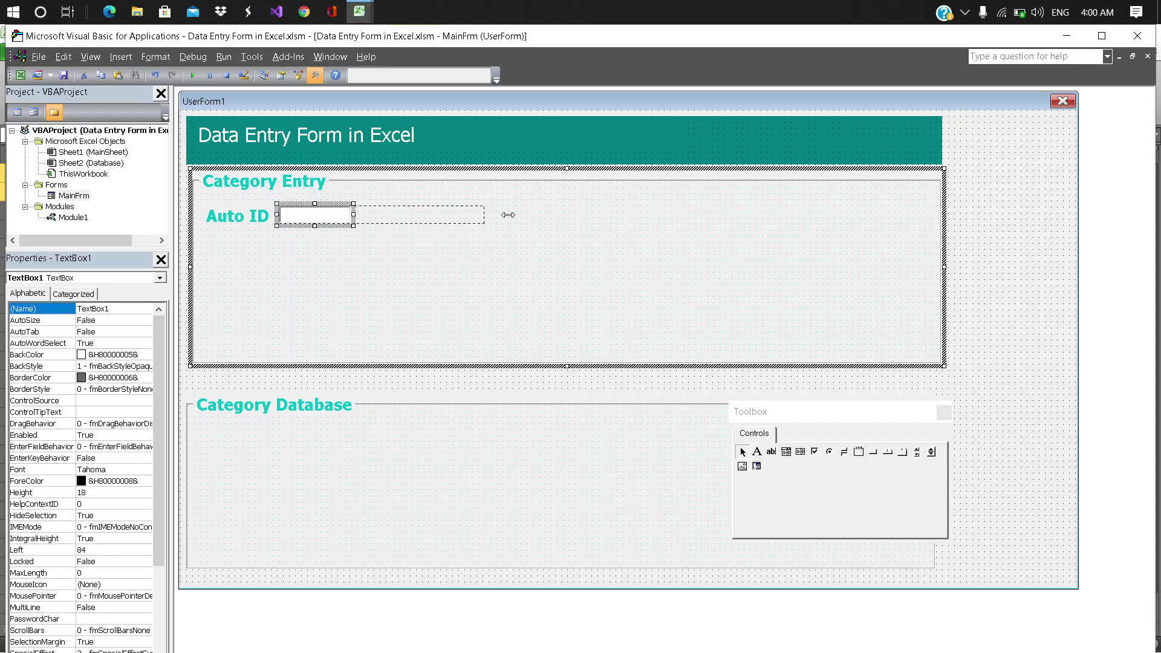
pyautogui.moveTo(508, 214); pyautogui.dragTo(530, 214)
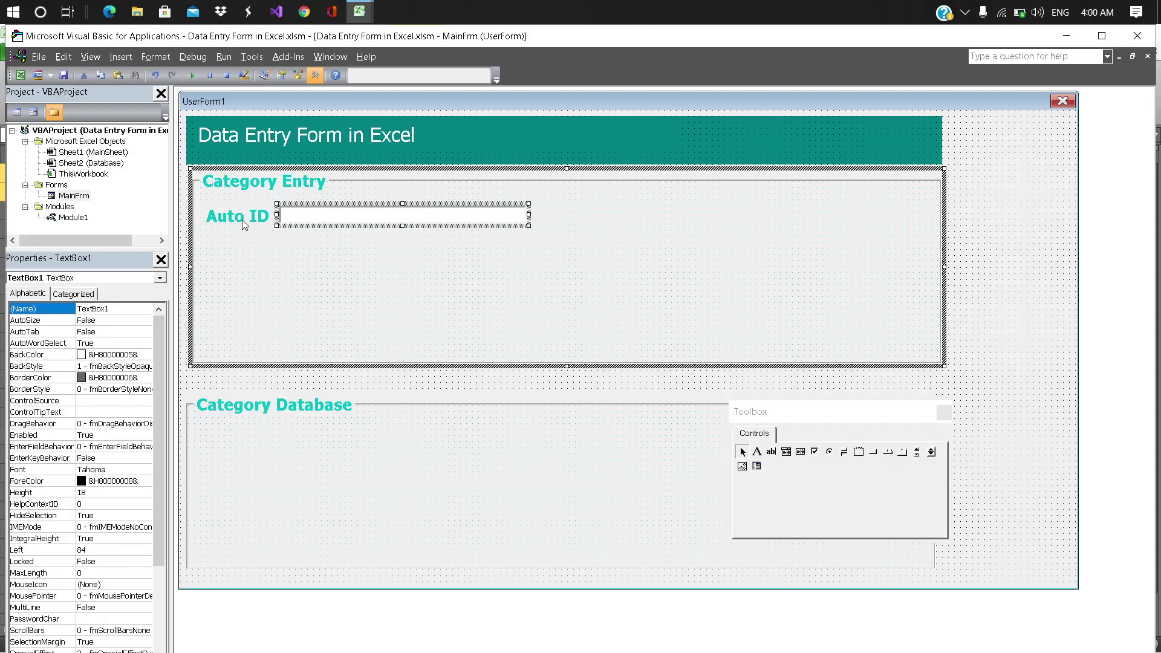
pyautogui.click(242, 219)
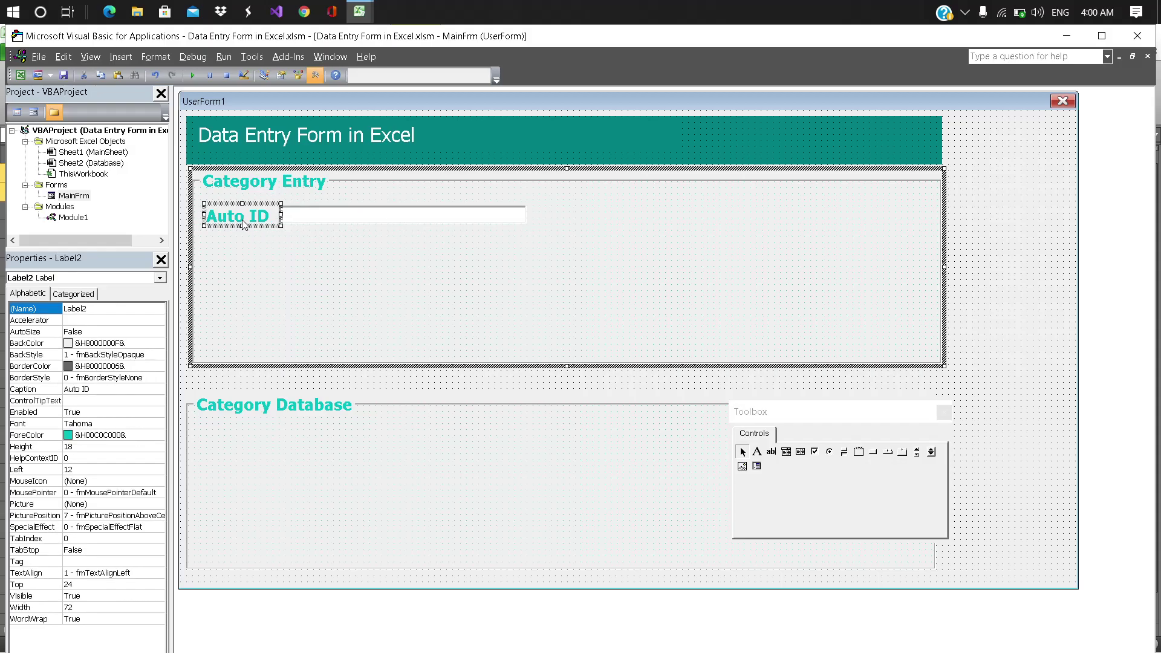
pyautogui.click(308, 236)
pyautogui.click(300, 218)
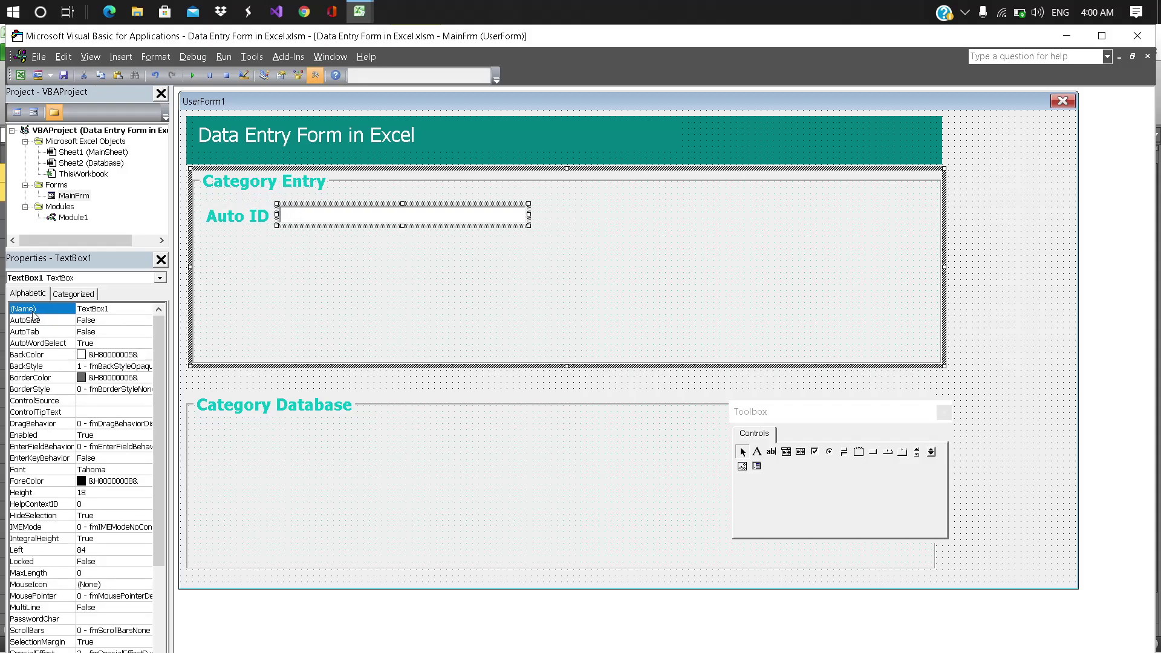
pyautogui.click(122, 309)
pyautogui.doubleClick(122, 309)
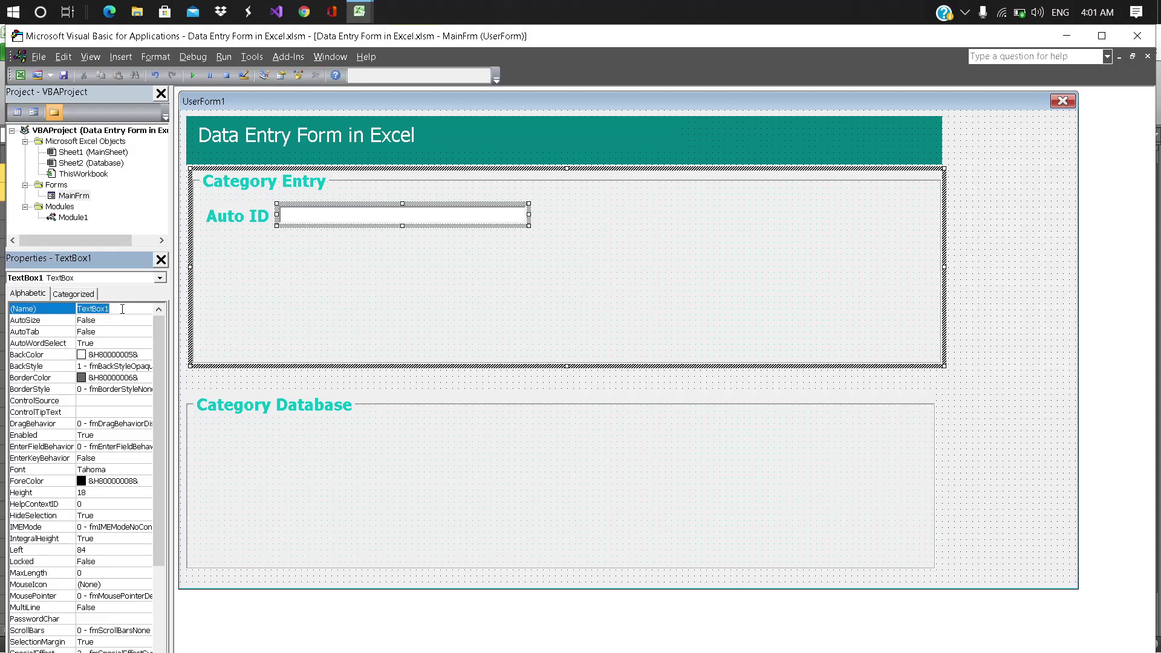
pyautogui.write('txta')
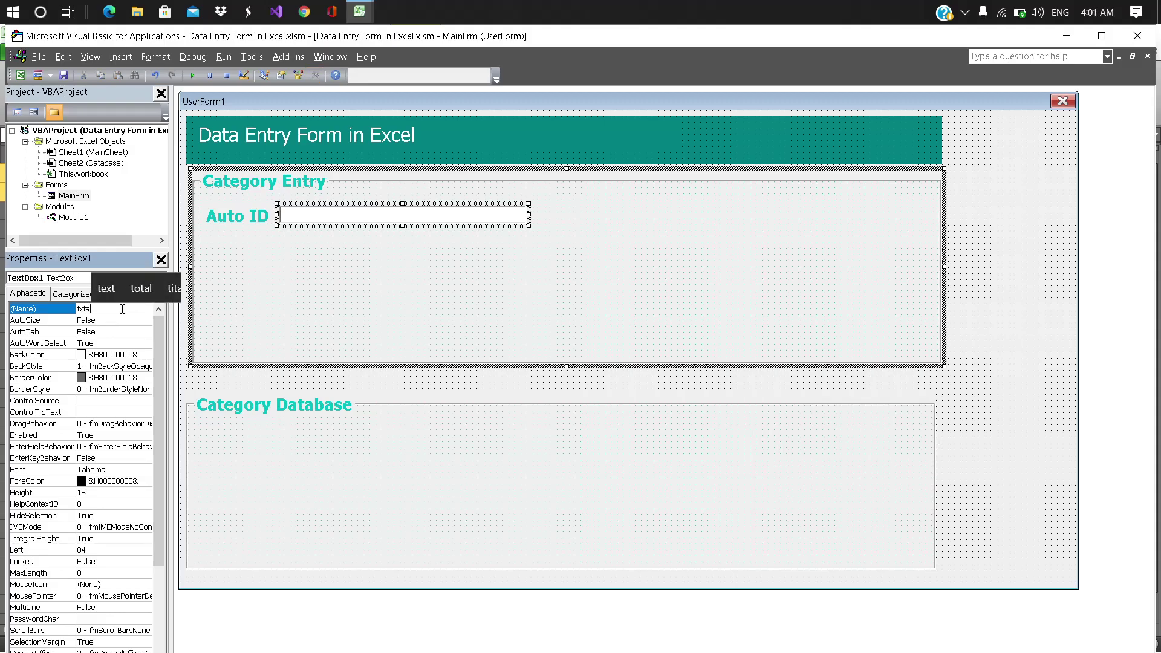
pyautogui.write('utoID')
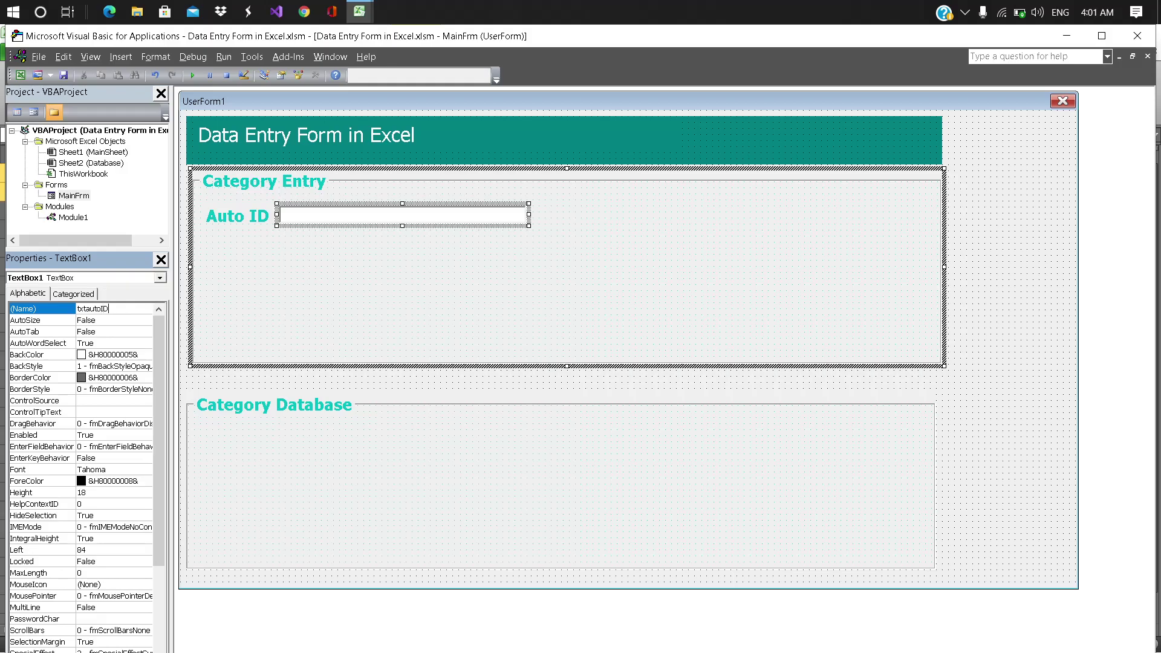
# View the Auto ID label's code and Module1's Reset routine, then return to MainFrm.
pyautogui.doubleClick(228, 217)
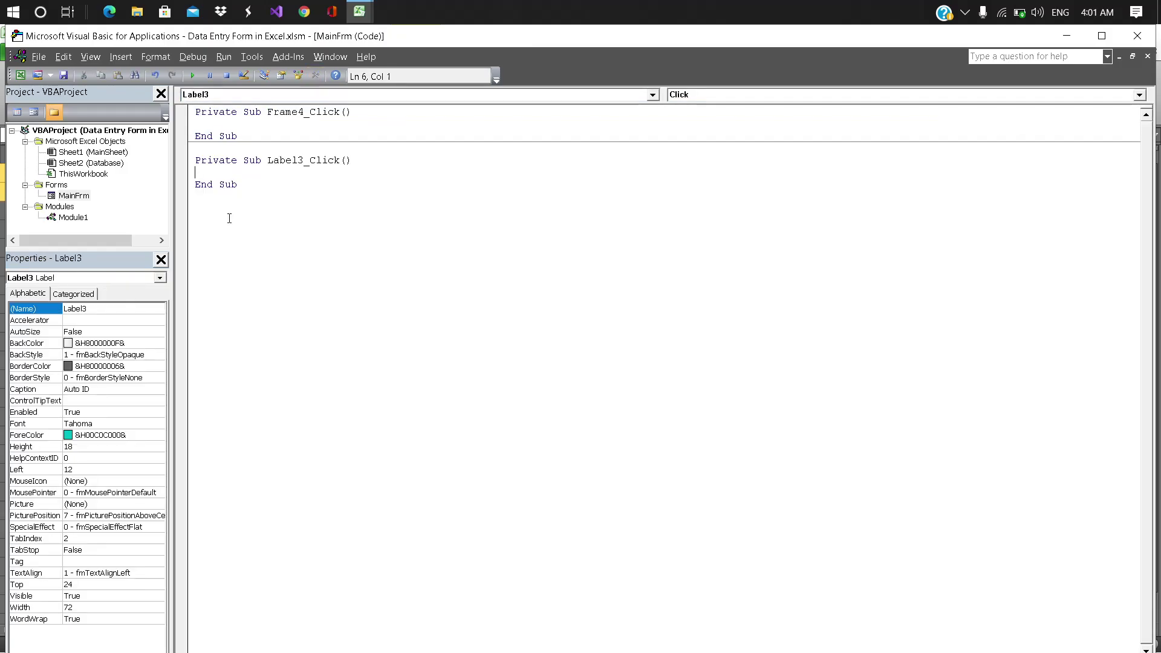
pyautogui.doubleClick(71, 219)
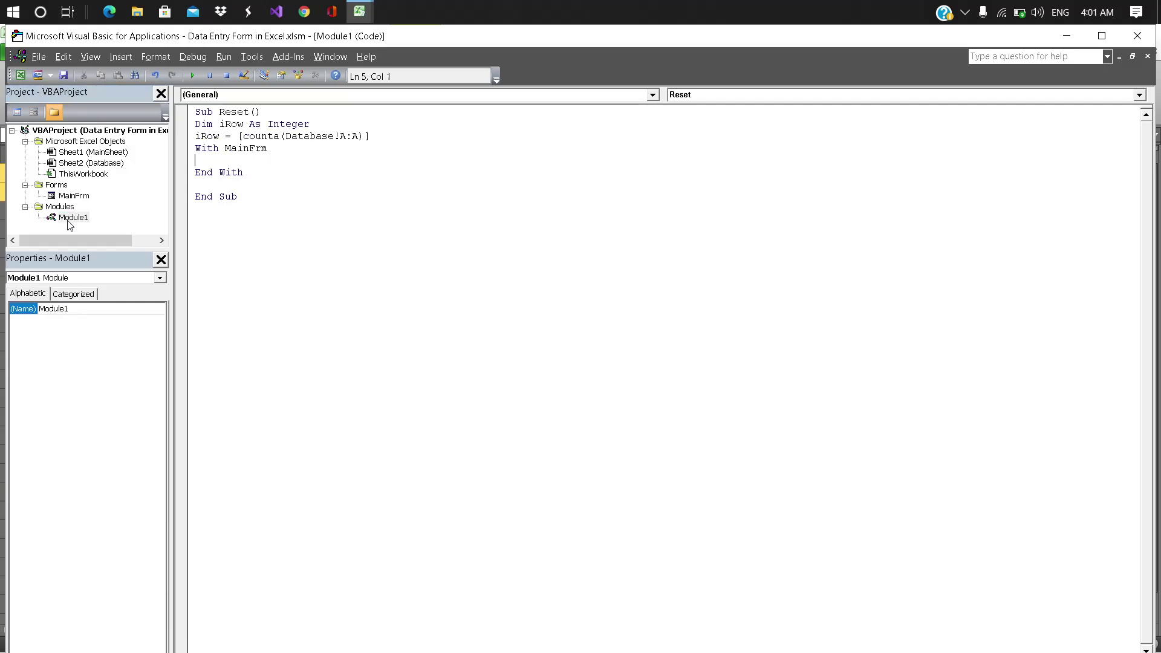
pyautogui.doubleClick(74, 195)
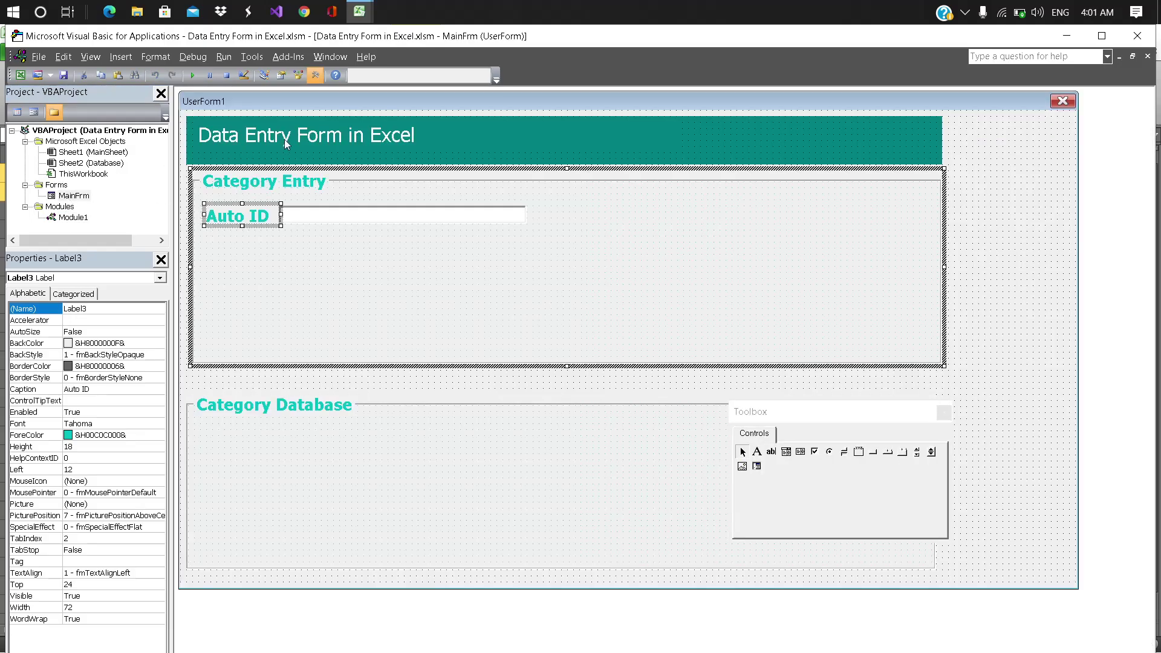
# Paste a copy of the Auto ID textbox and place it below the first.
pyautogui.hotkey('ctrl', 'v')
pyautogui.click(330, 220)
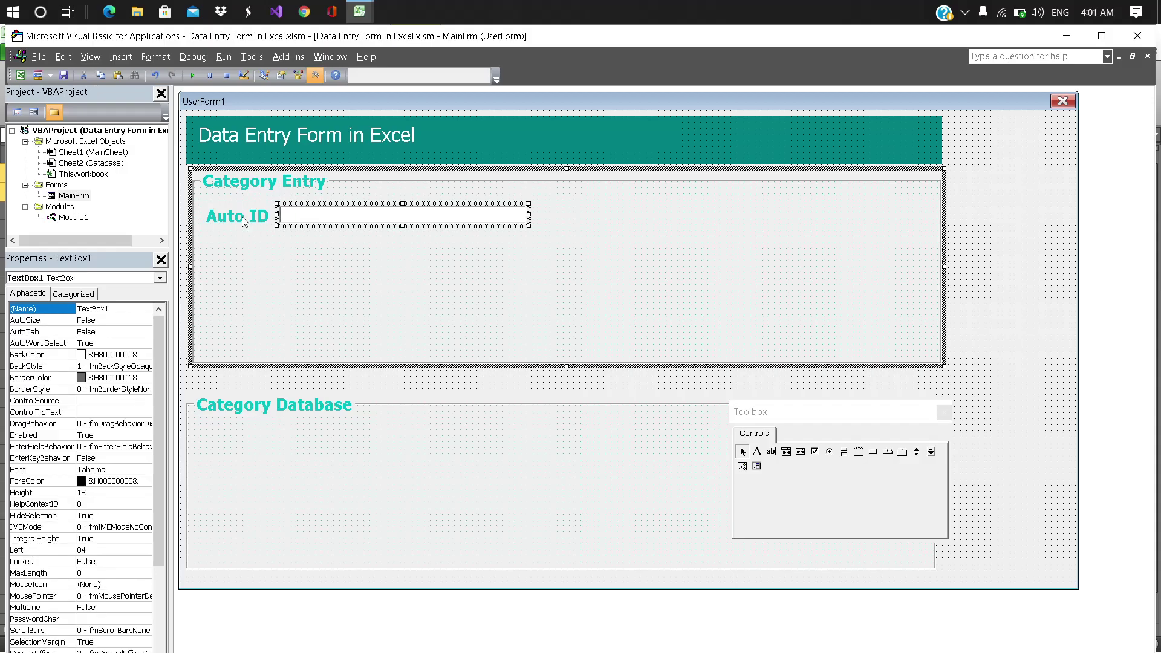
pyautogui.hotkey('ctrl', 'v')
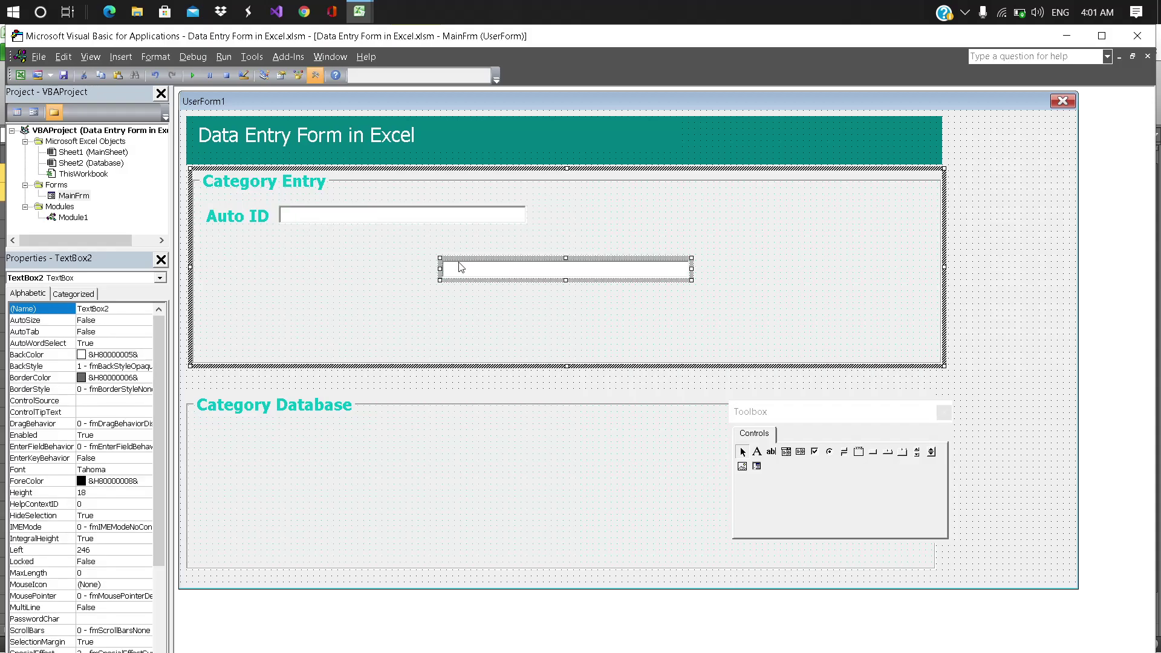
pyautogui.moveTo(461, 267); pyautogui.dragTo(291, 236)
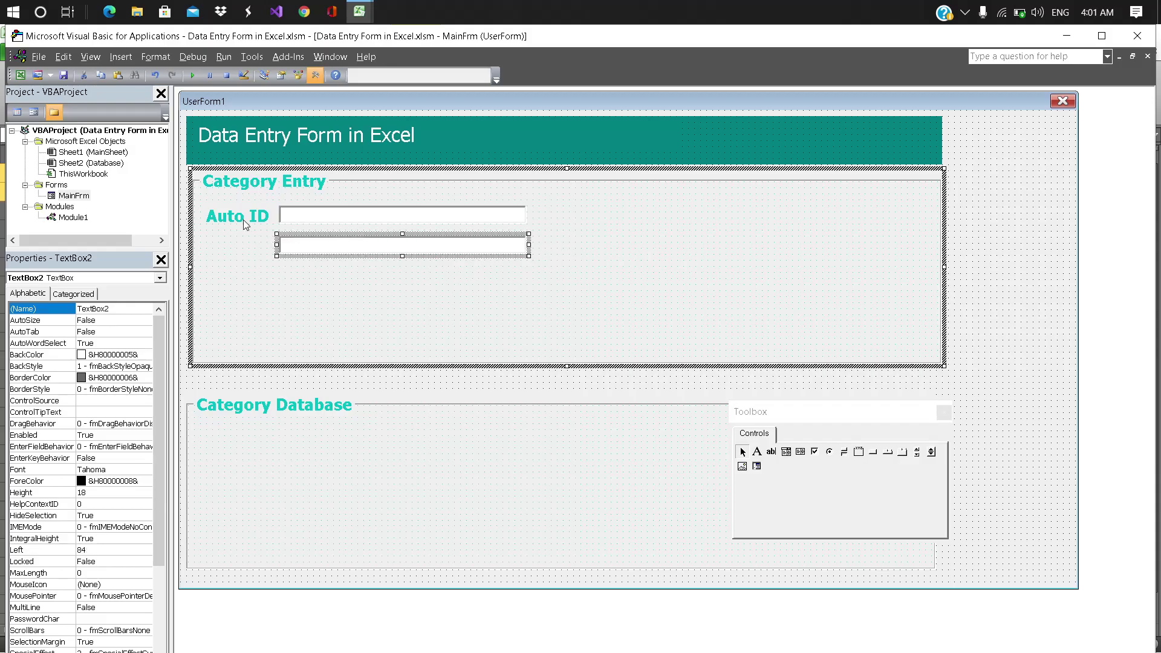
# Paste a copy of the Auto ID label beside the second textbox.
pyautogui.click(235, 219)
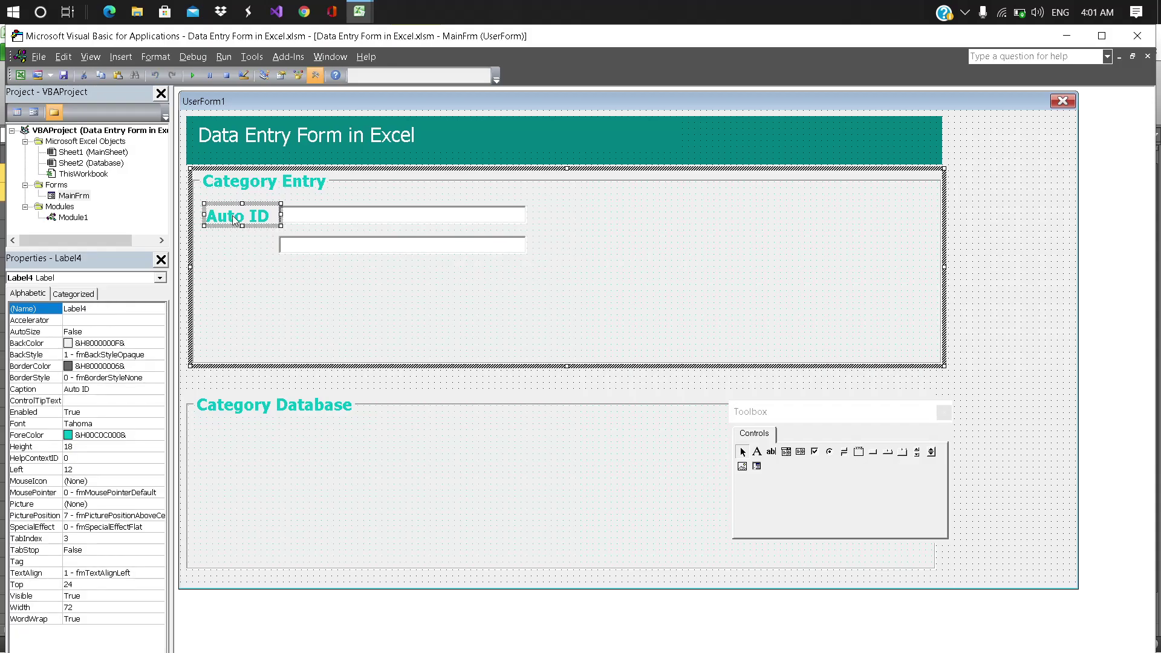
pyautogui.hotkey('ctrl', 'v')
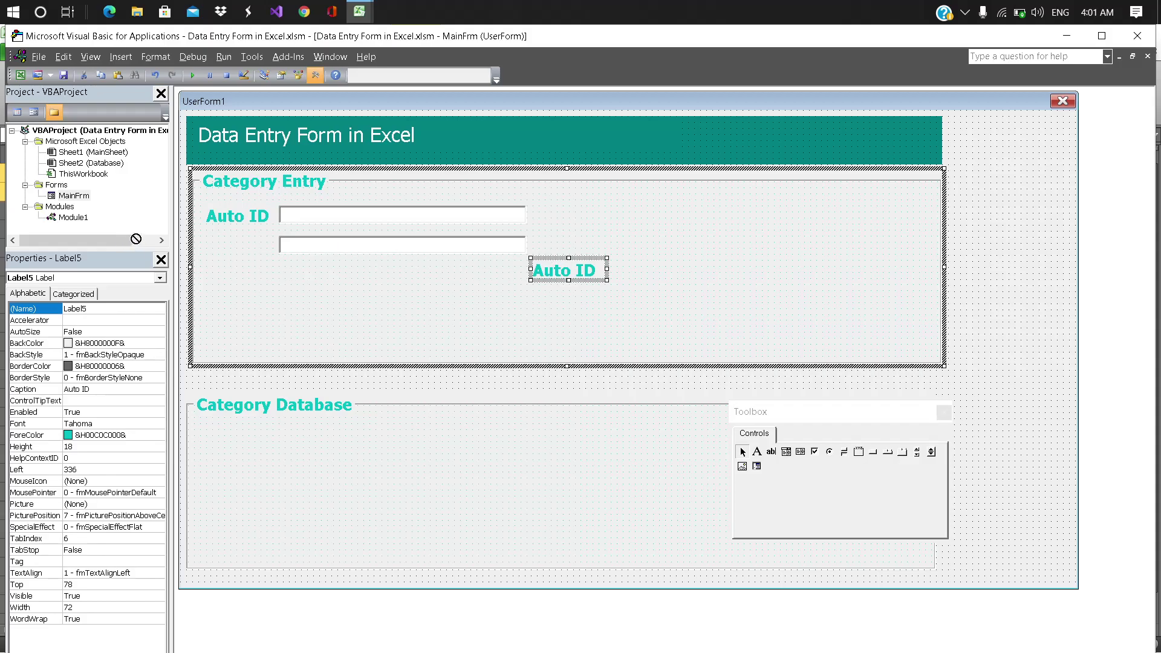
pyautogui.moveTo(136, 239); pyautogui.dragTo(224, 238)
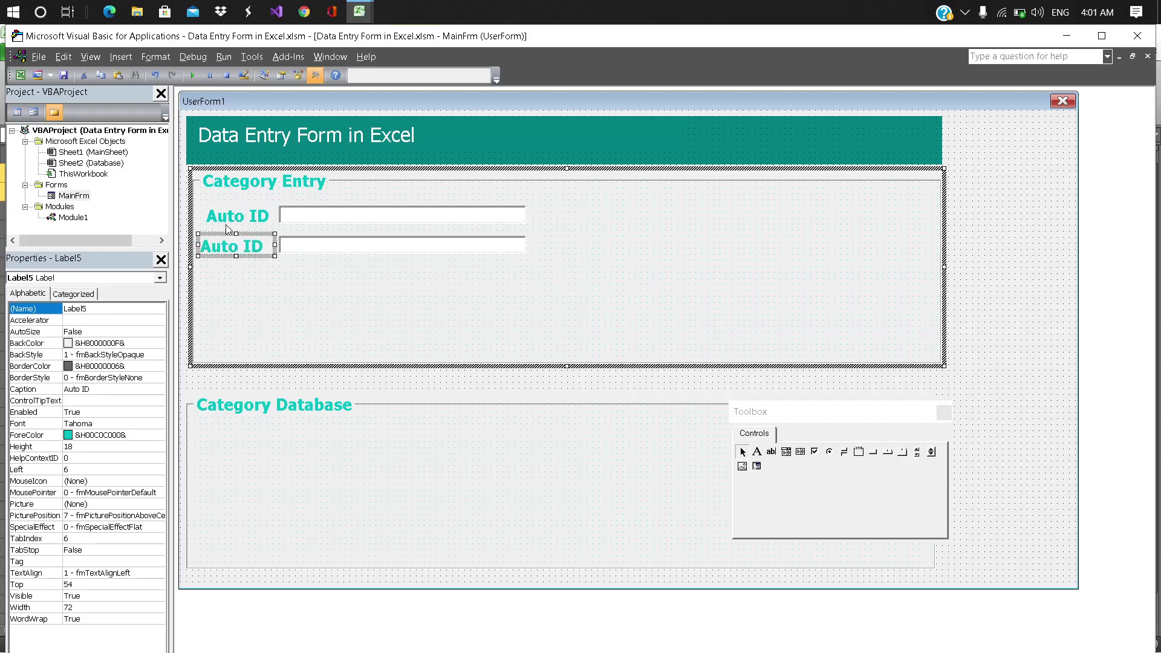
pyautogui.click(231, 218)
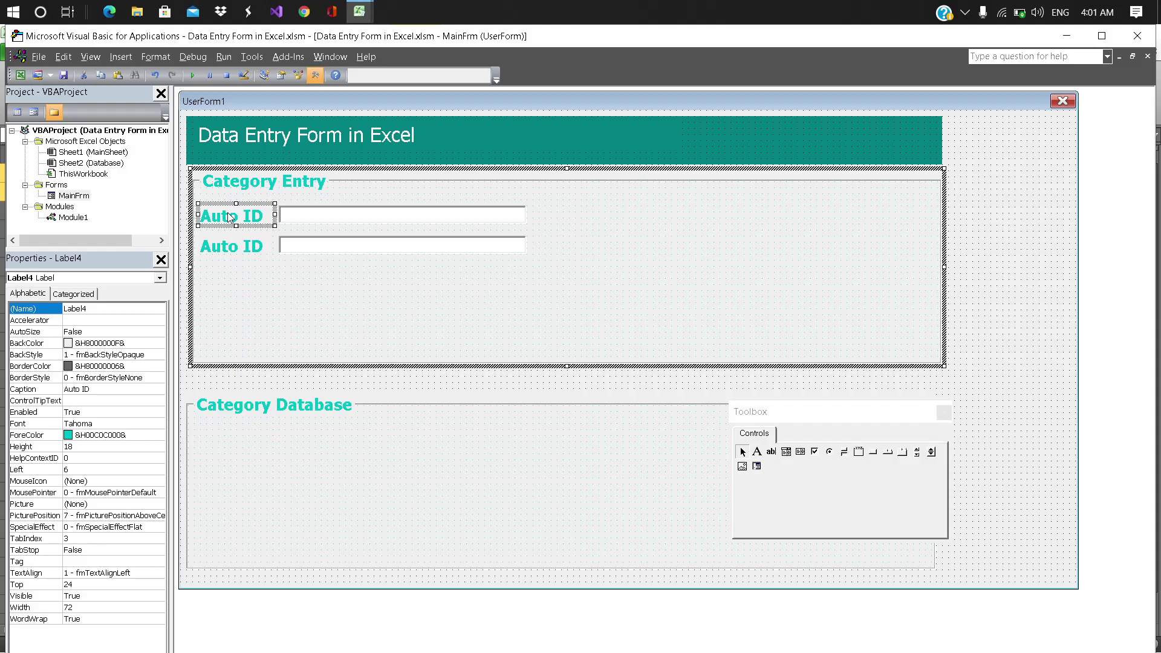
pyautogui.click(237, 246)
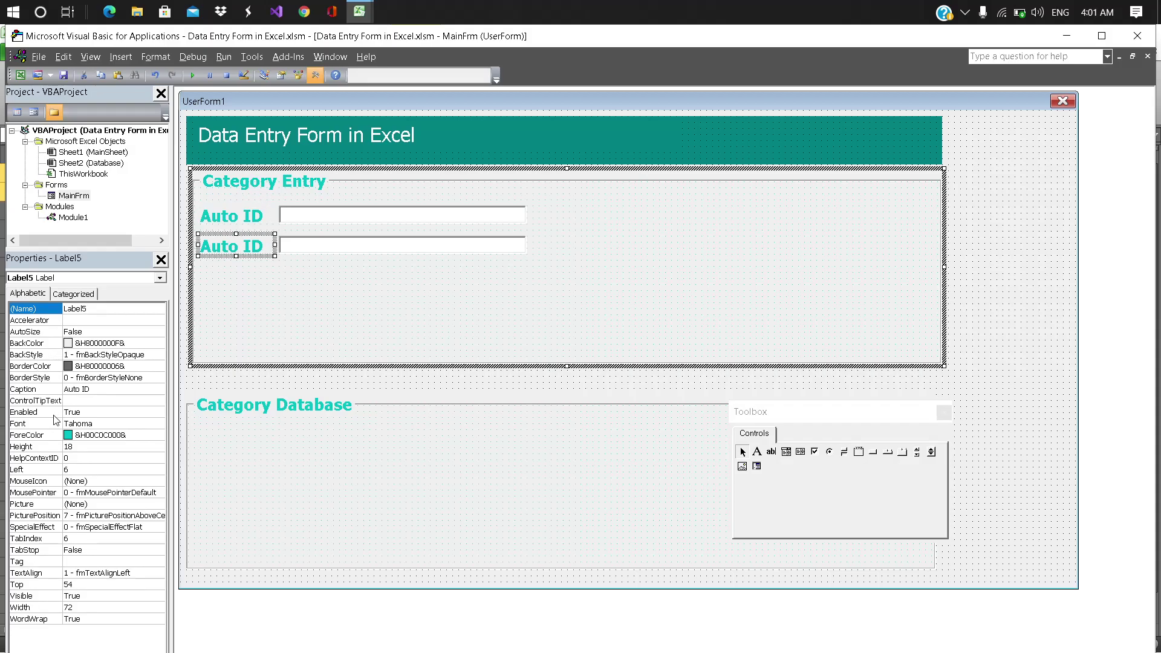
# Caption the second label 'Name' and rename its textbox to TxtName.
pyautogui.click(37, 390)
pyautogui.write('Name')
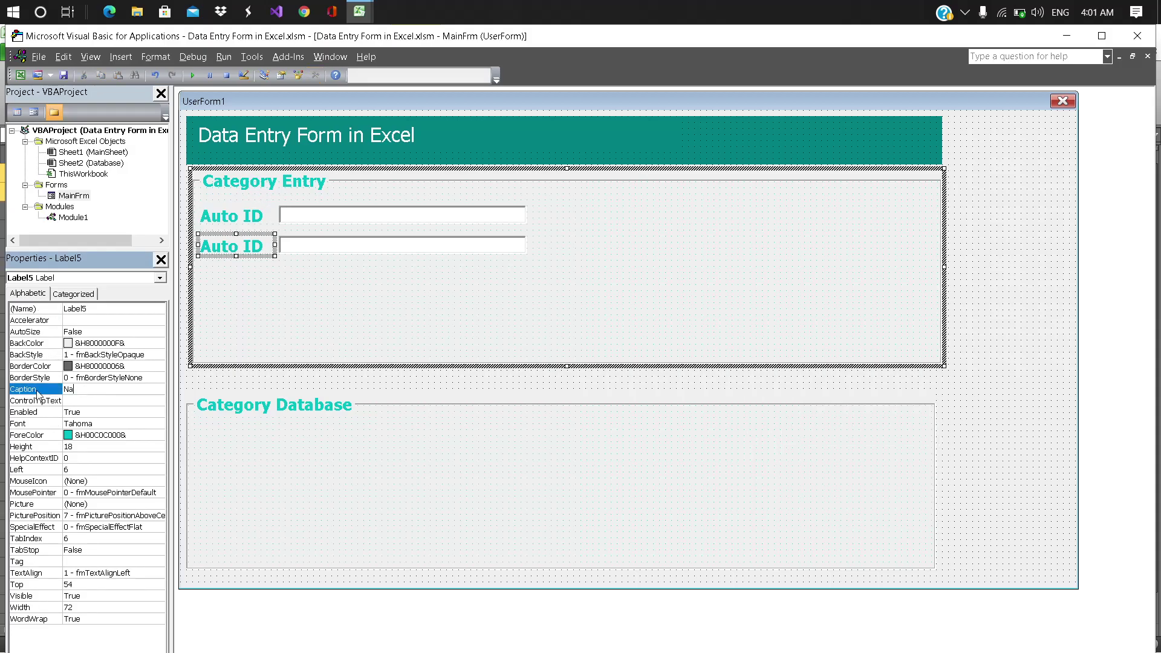
pyautogui.click(298, 246)
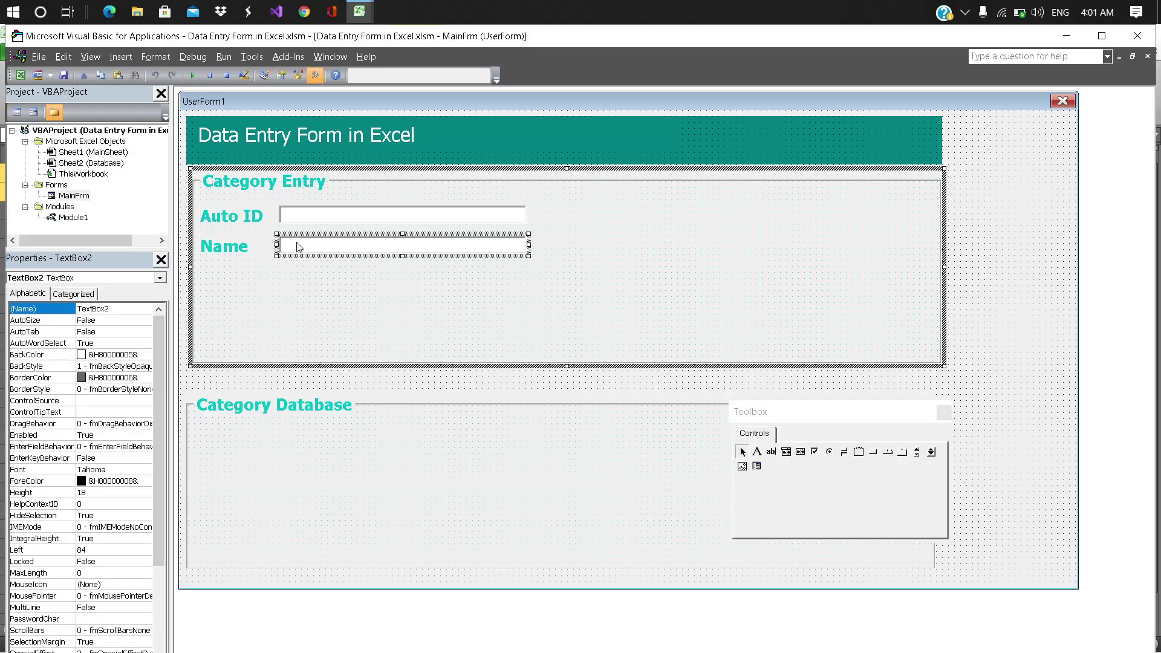
pyautogui.click(121, 309)
pyautogui.doubleClick(122, 309)
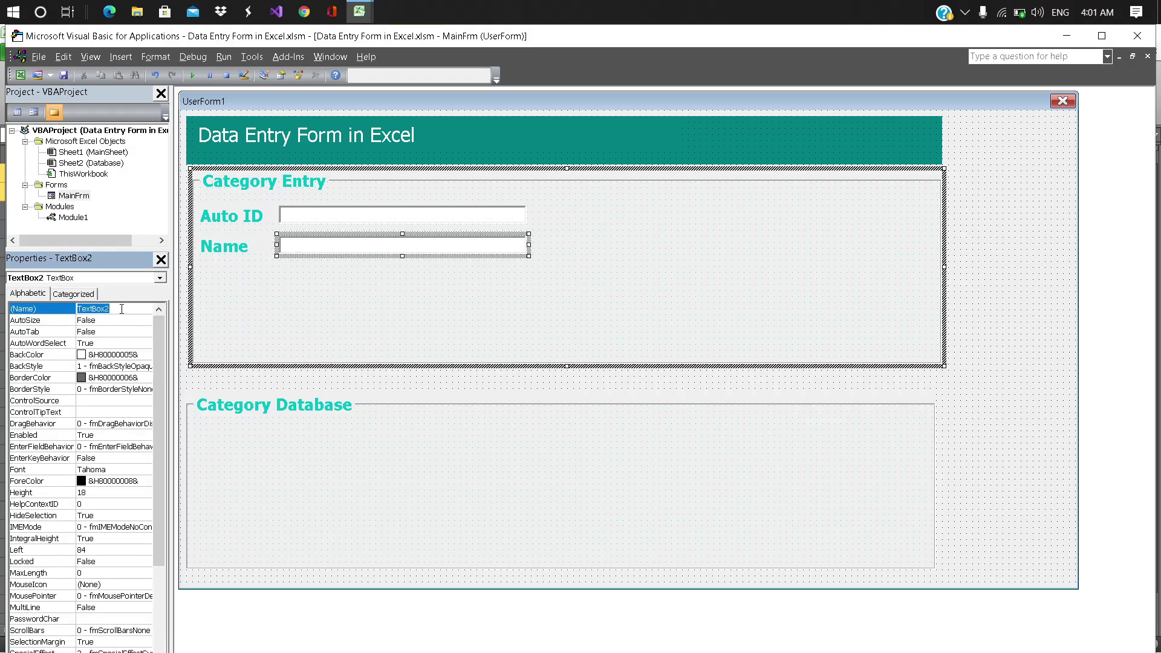
pyautogui.write('t')
pyautogui.press('BackSpace')
pyautogui.write('TxtName')
pyautogui.press('Return')
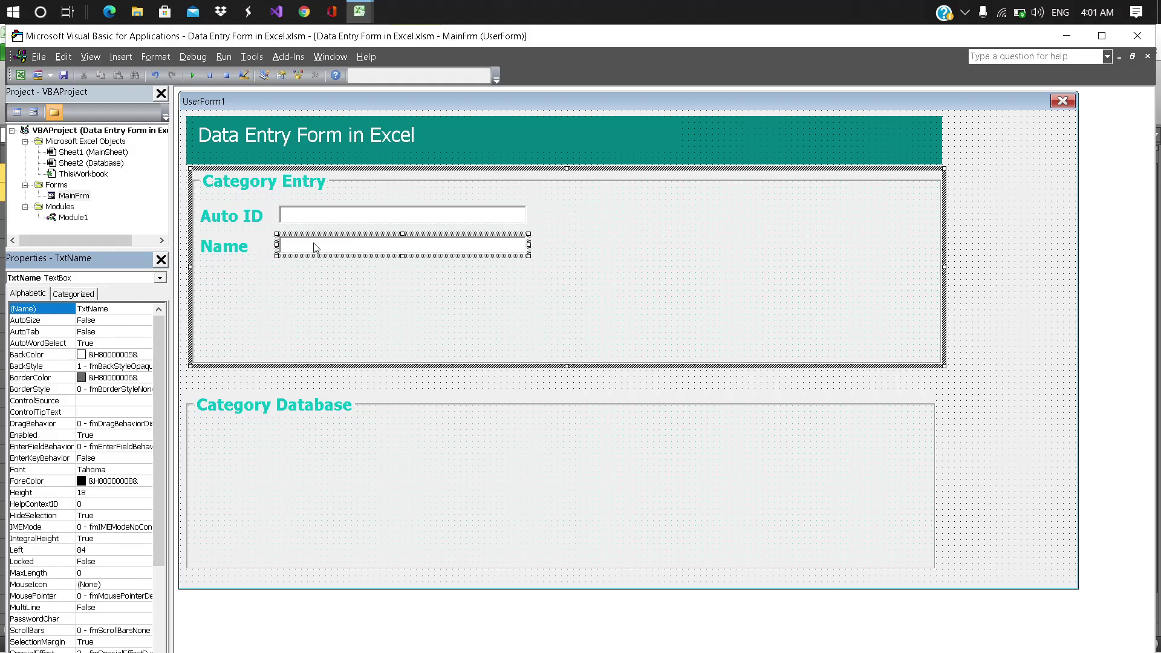
# Copy the Name label and textbox pair and place the duplicate beneath it.
pyautogui.click(237, 251)
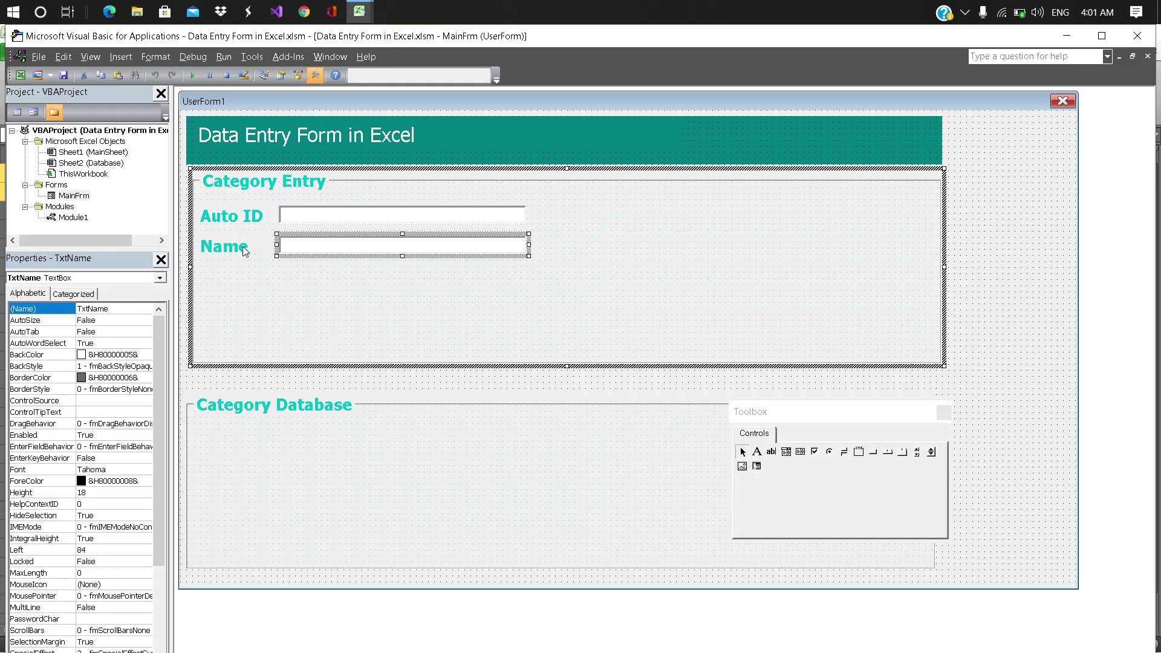
pyautogui.moveTo(216, 277); pyautogui.dragTo(302, 248)
pyautogui.hotkey('ctrl', 'c')
pyautogui.hotkey('ctrl', 'v')
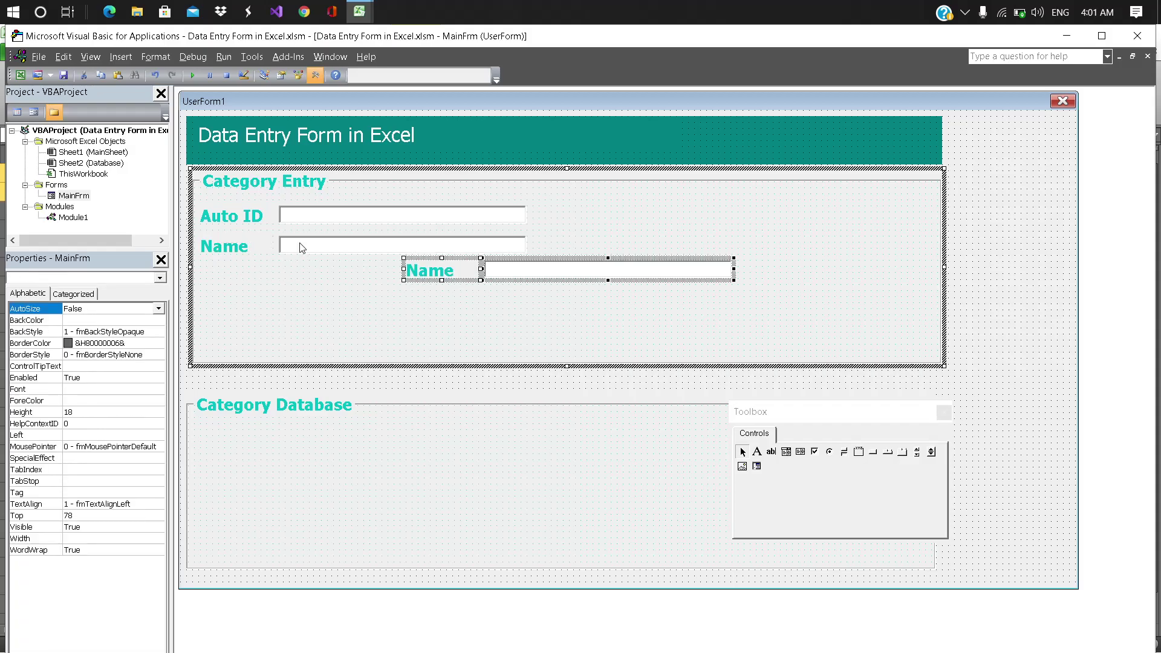
pyautogui.moveTo(411, 273)
pyautogui.mouseDown()
pyautogui.moveTo(291, 296)
pyautogui.moveTo(214, 276)
pyautogui.mouseUp()
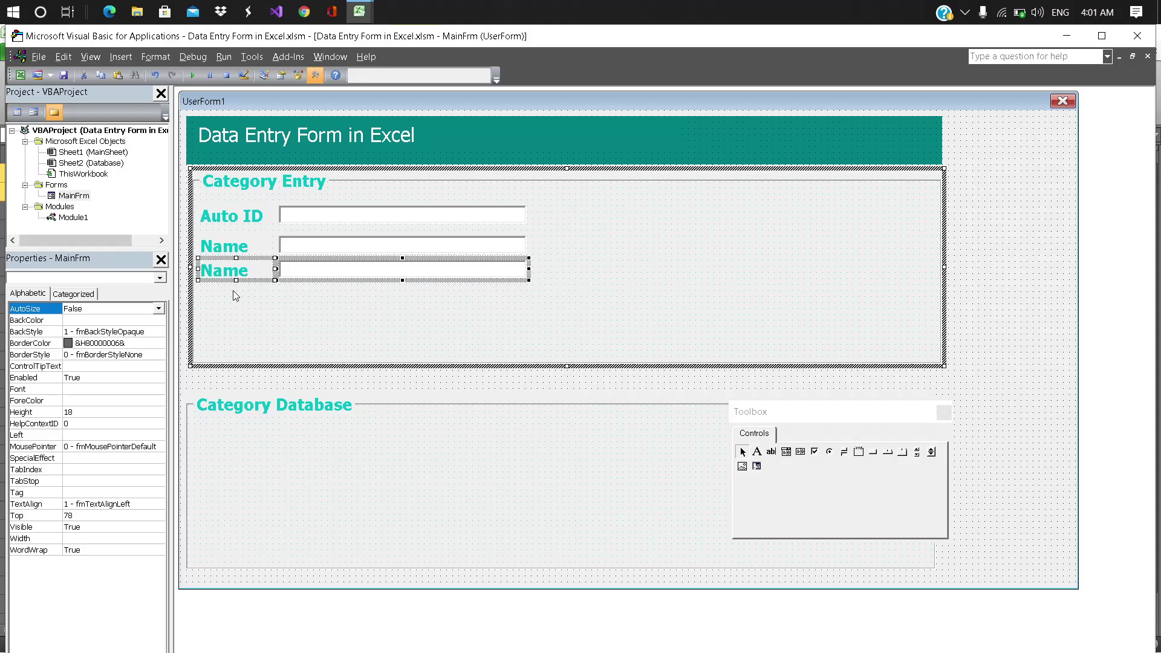
pyautogui.hotkey('alt', 'F11')
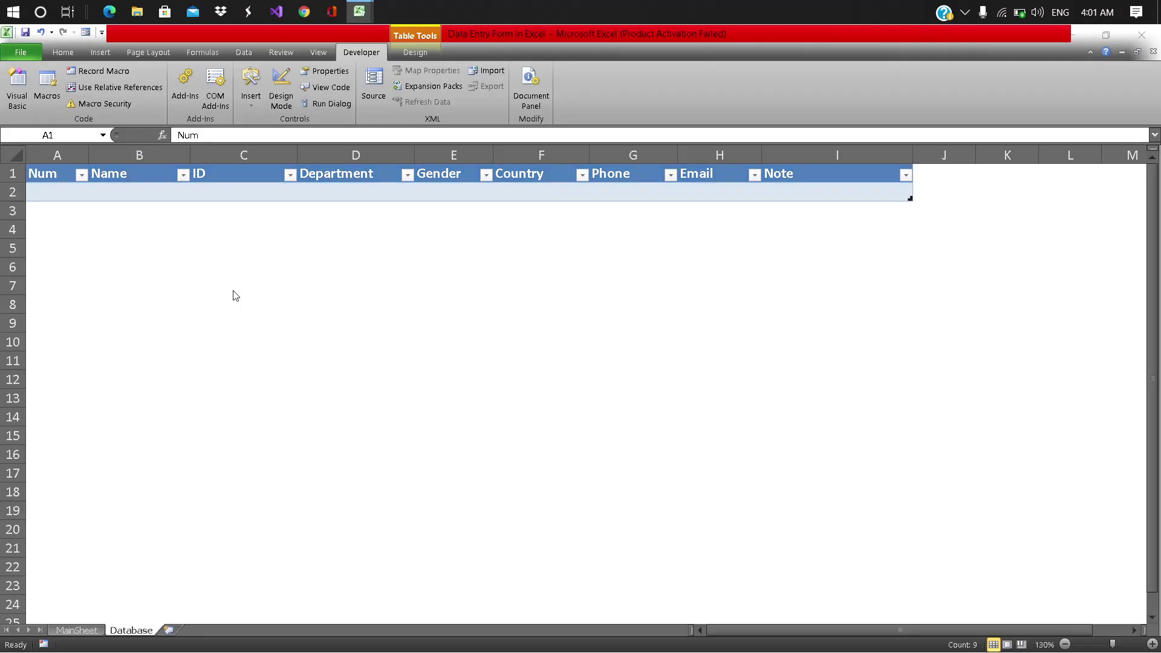
pyautogui.hotkey('alt', 'F11')
pyautogui.click(230, 276)
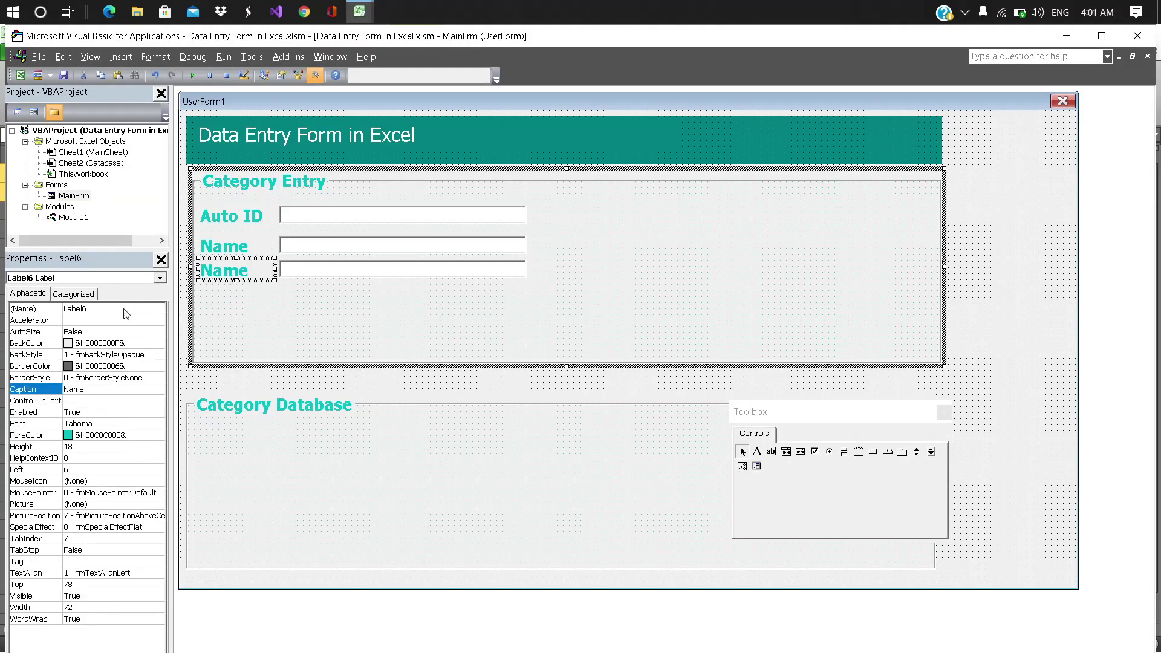
# Caption the third label 'ID', name its textbox TxtID, and paste another Name row below.
pyautogui.click(36, 390)
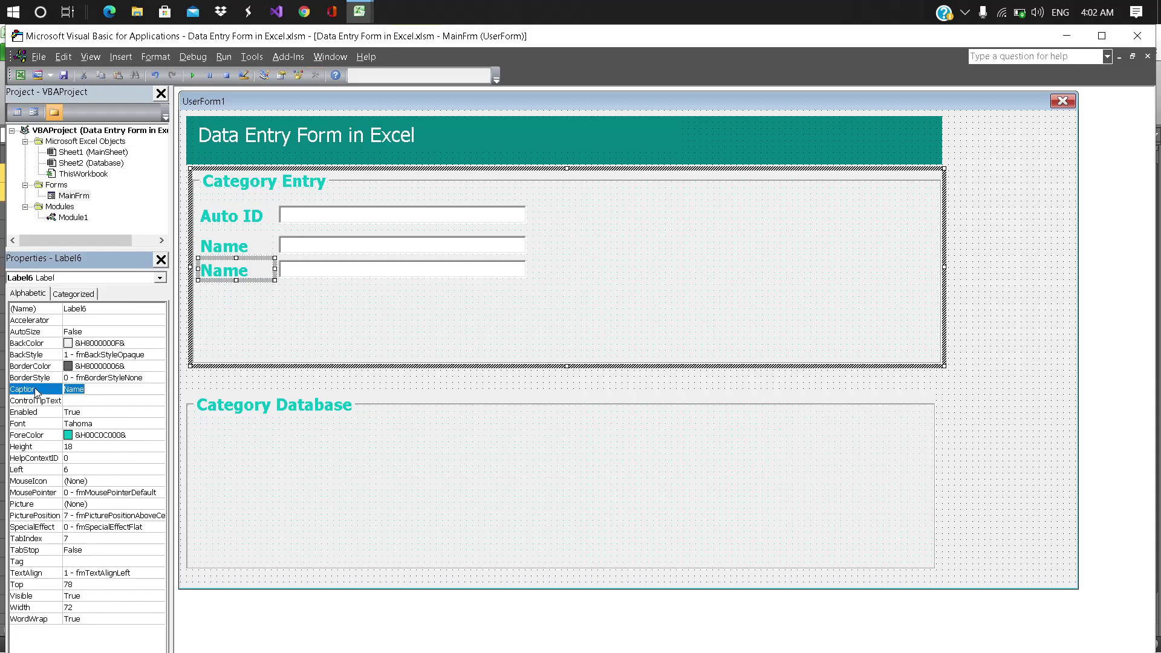
pyautogui.write('ID')
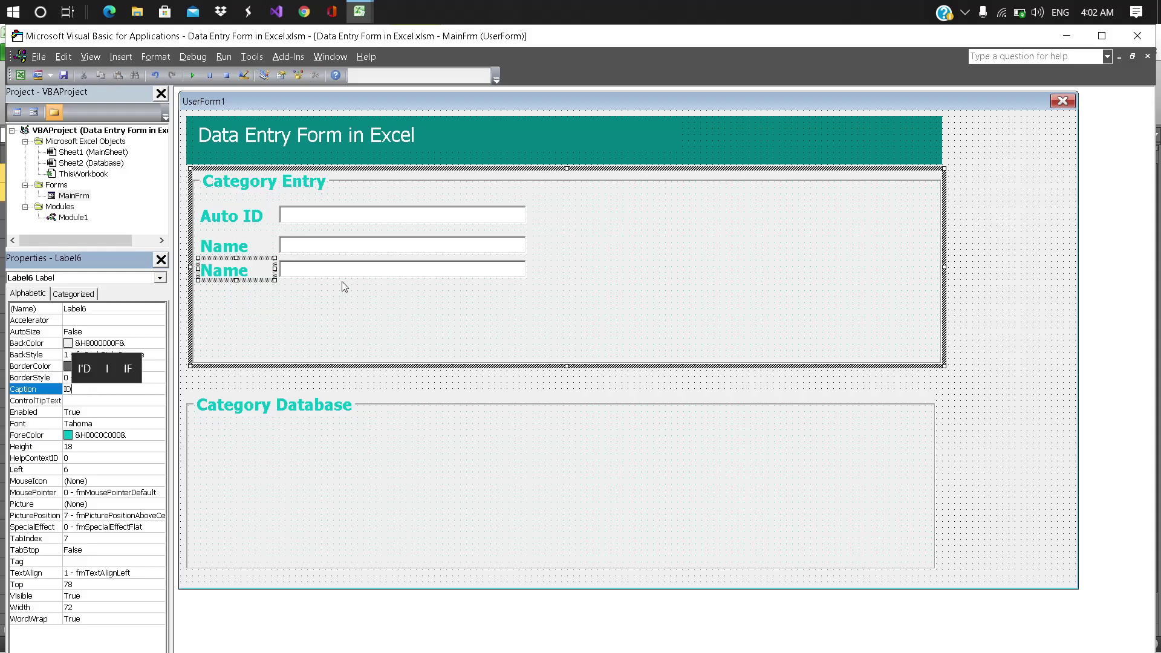
pyautogui.click(327, 275)
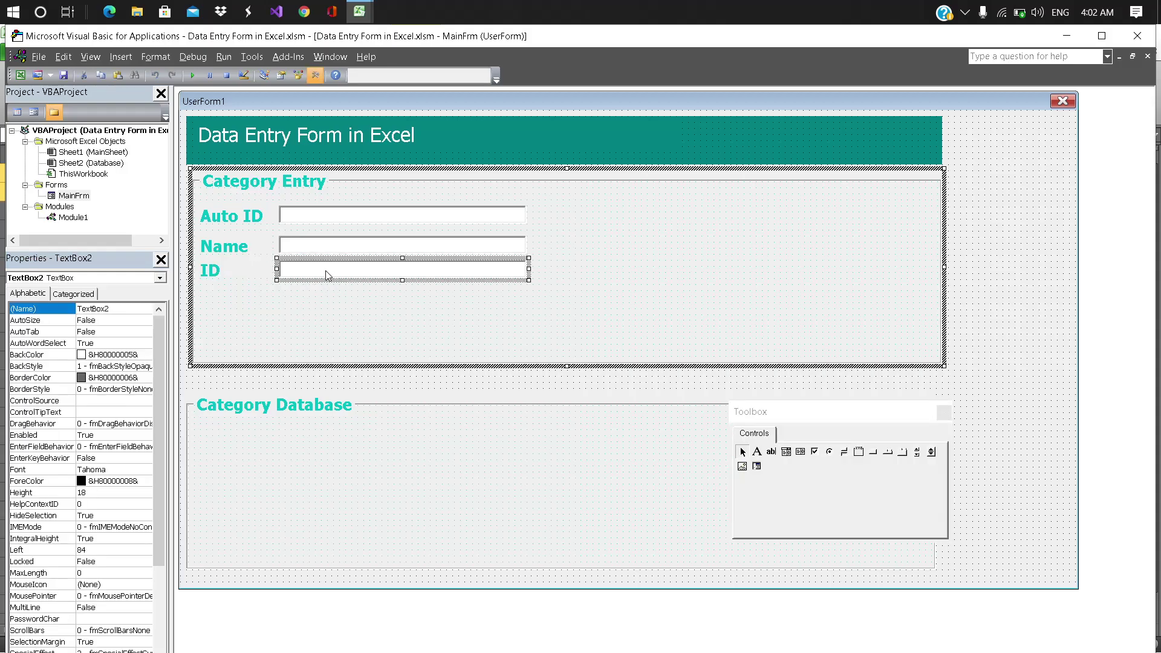
pyautogui.click(42, 309)
pyautogui.write('TR')
pyautogui.press('BackSpace')
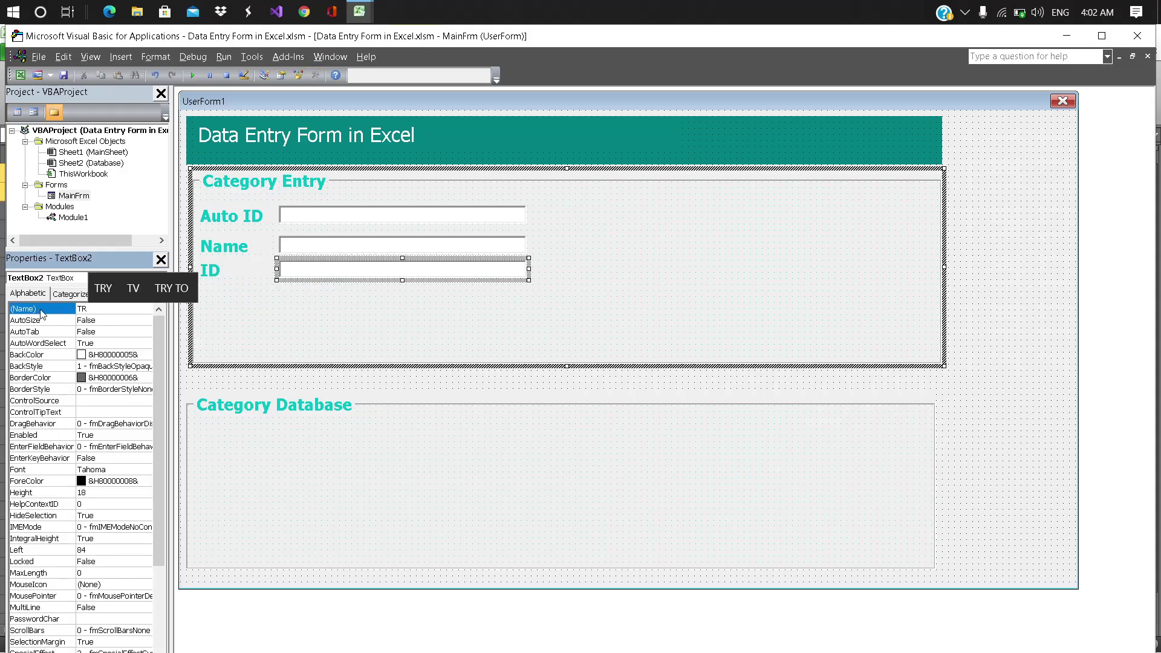
pyautogui.write('xtID')
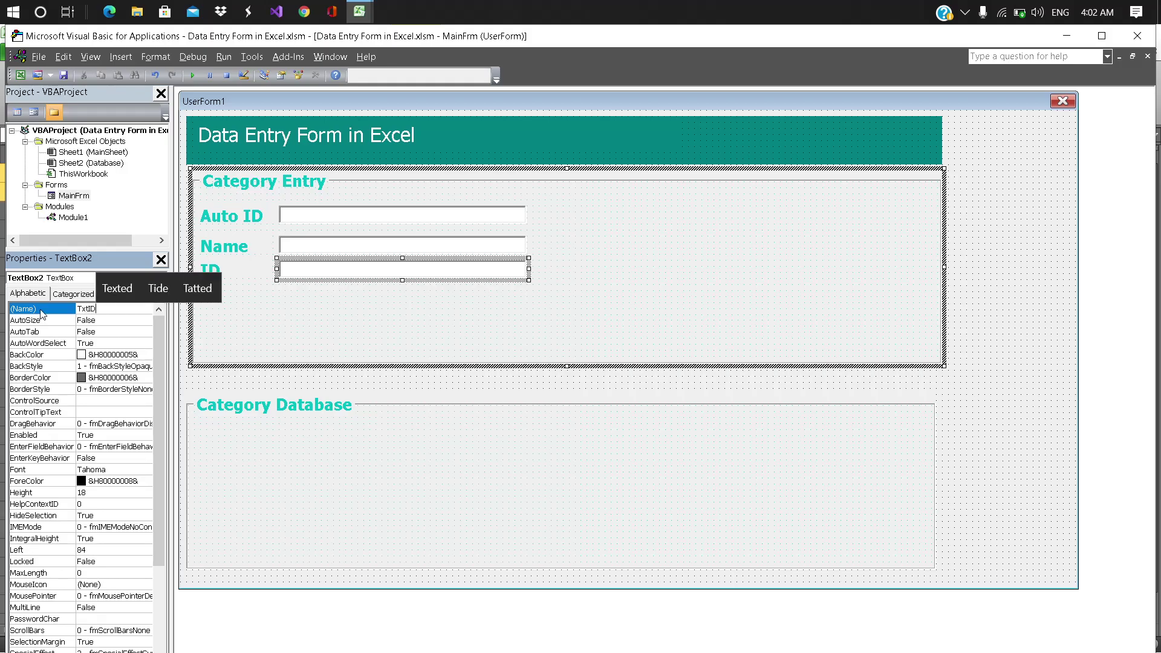
pyautogui.click(269, 297)
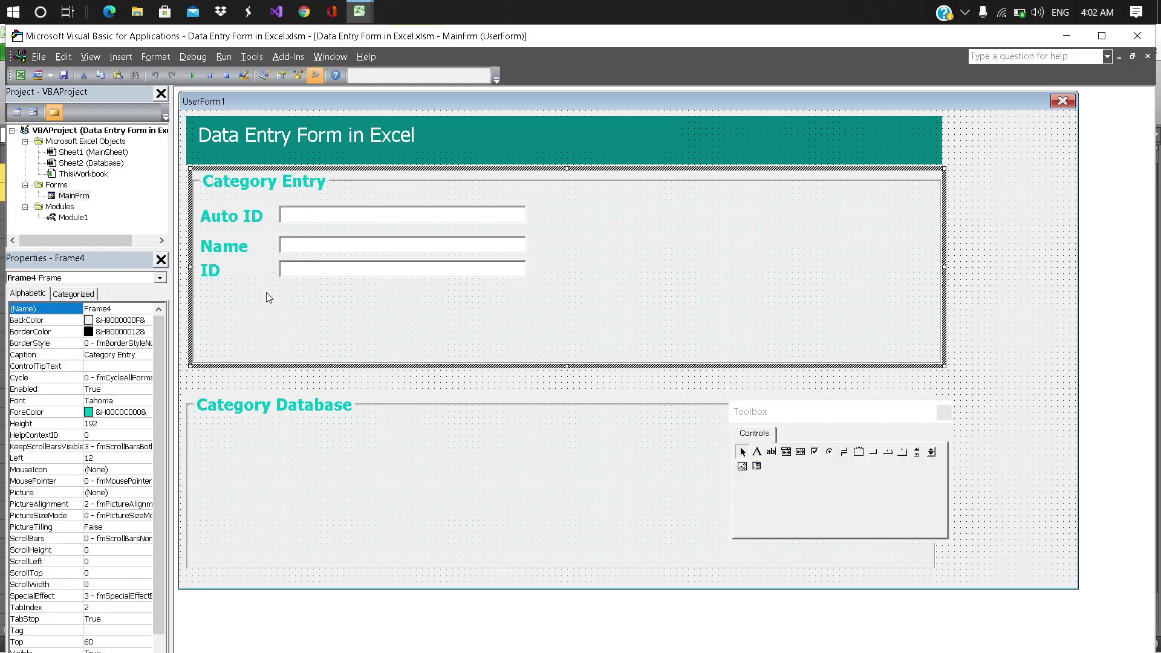
pyautogui.hotkey('ctrl', 'v')
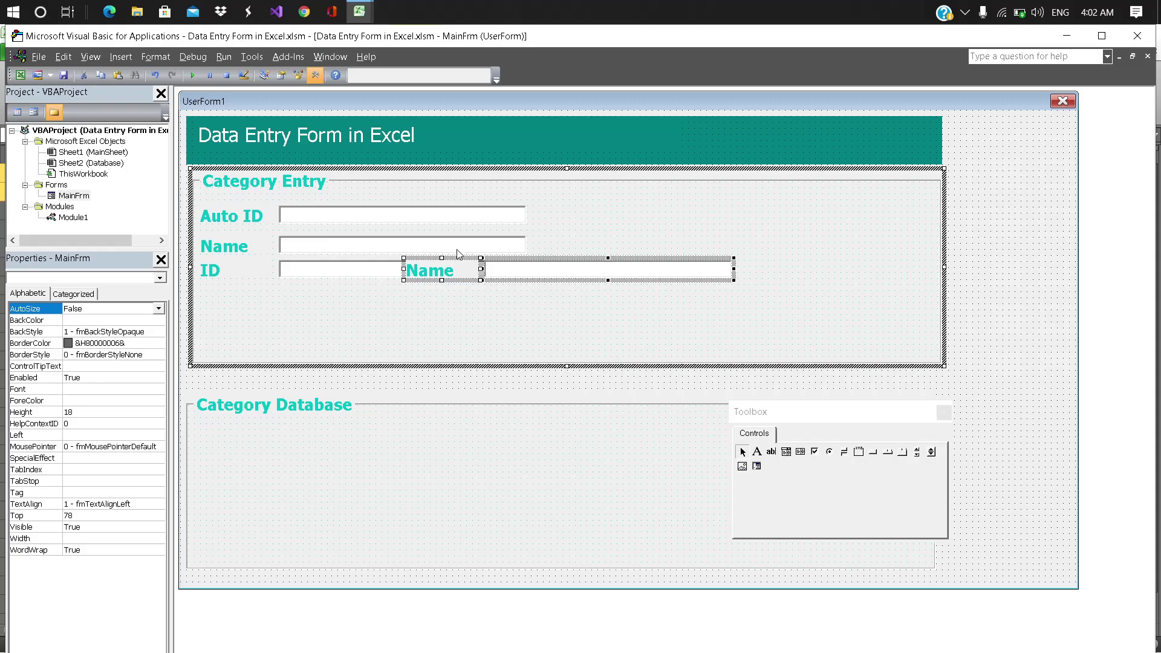
pyautogui.moveTo(428, 273); pyautogui.dragTo(221, 304)
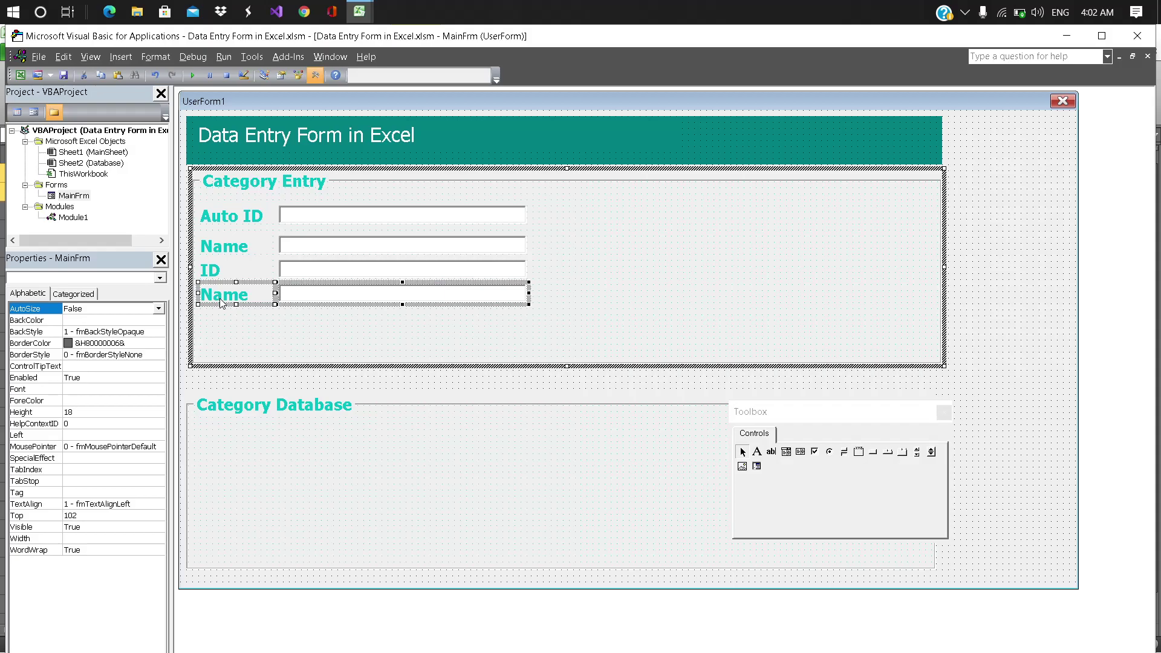
# After checking the Database sheet headings, caption the fourth-row label 'Department'.
pyautogui.hotkey('alt', 'F11')
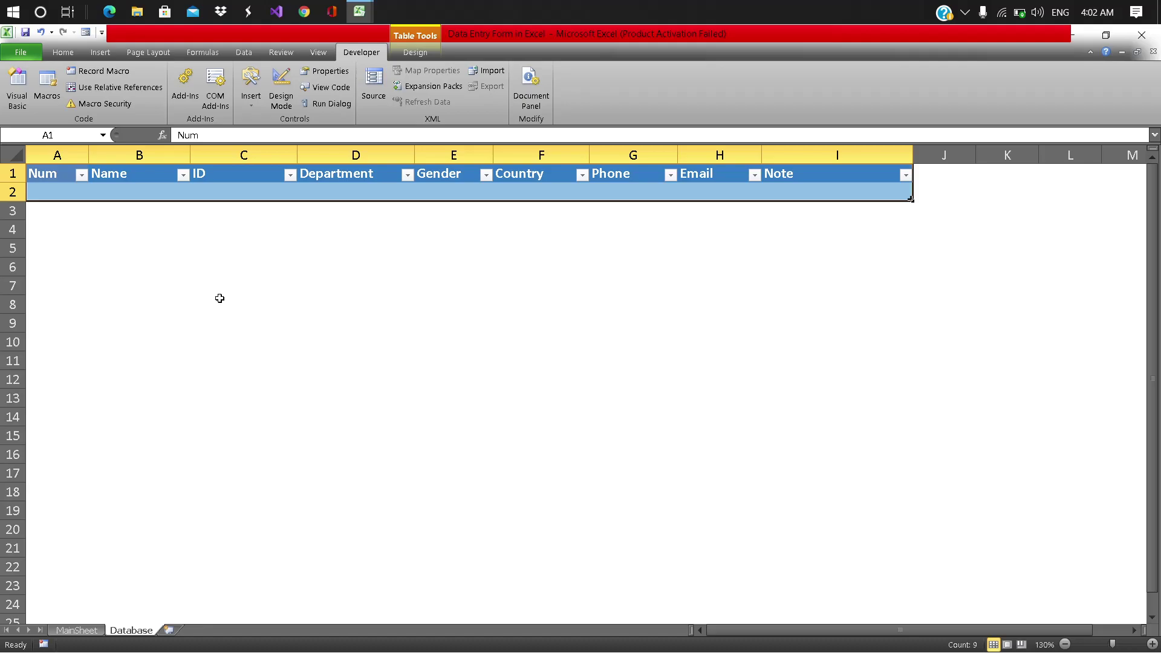
pyautogui.hotkey('alt', 'F11')
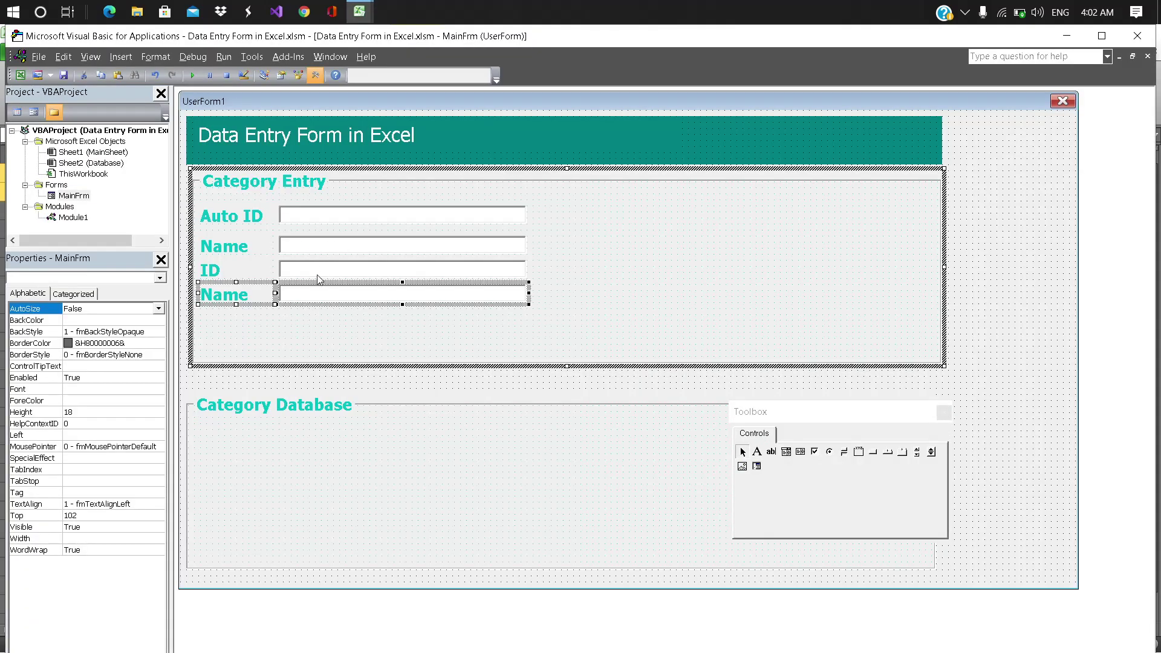
pyautogui.click(291, 319)
pyautogui.click(231, 296)
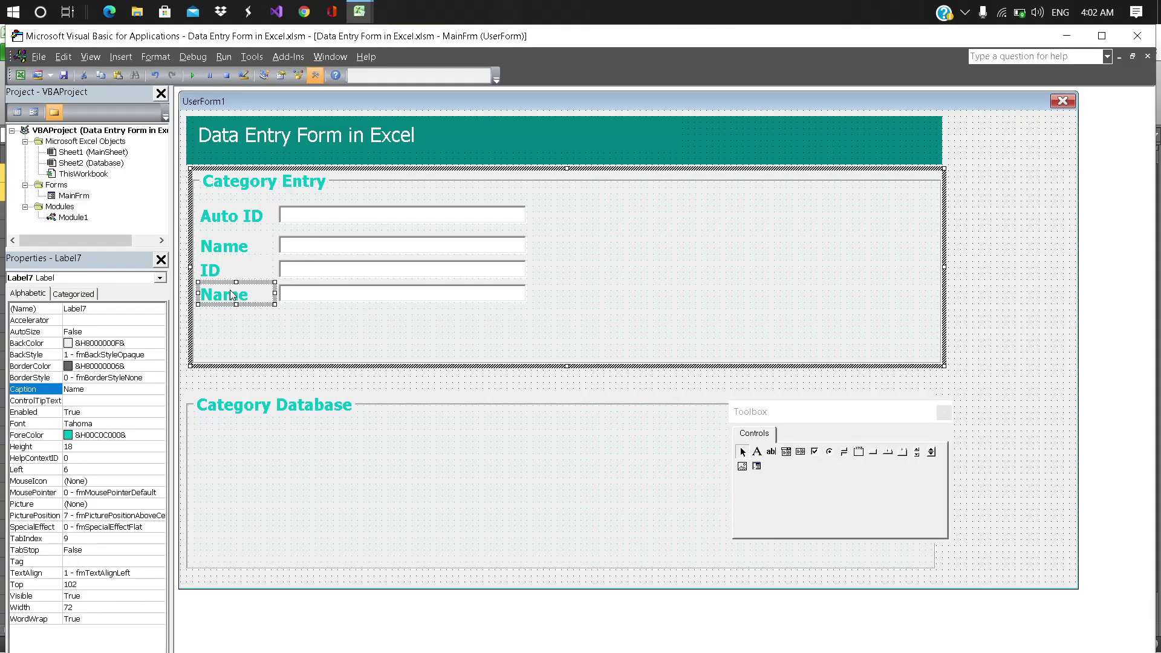
pyautogui.doubleClick(42, 393)
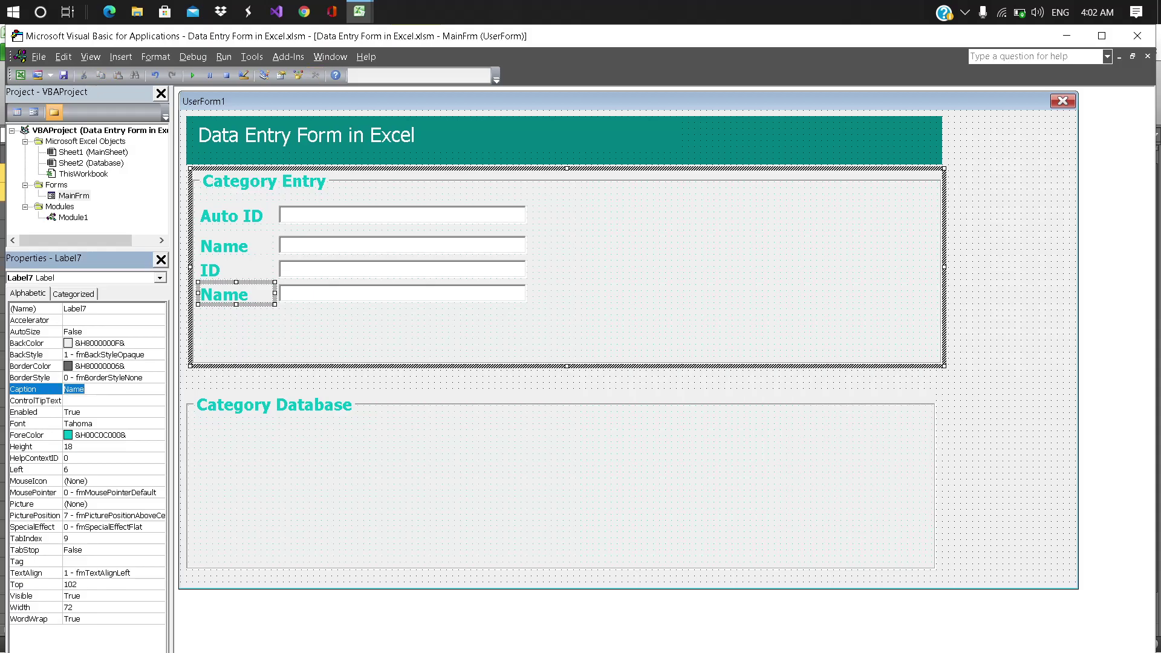
pyautogui.write('EDepar')
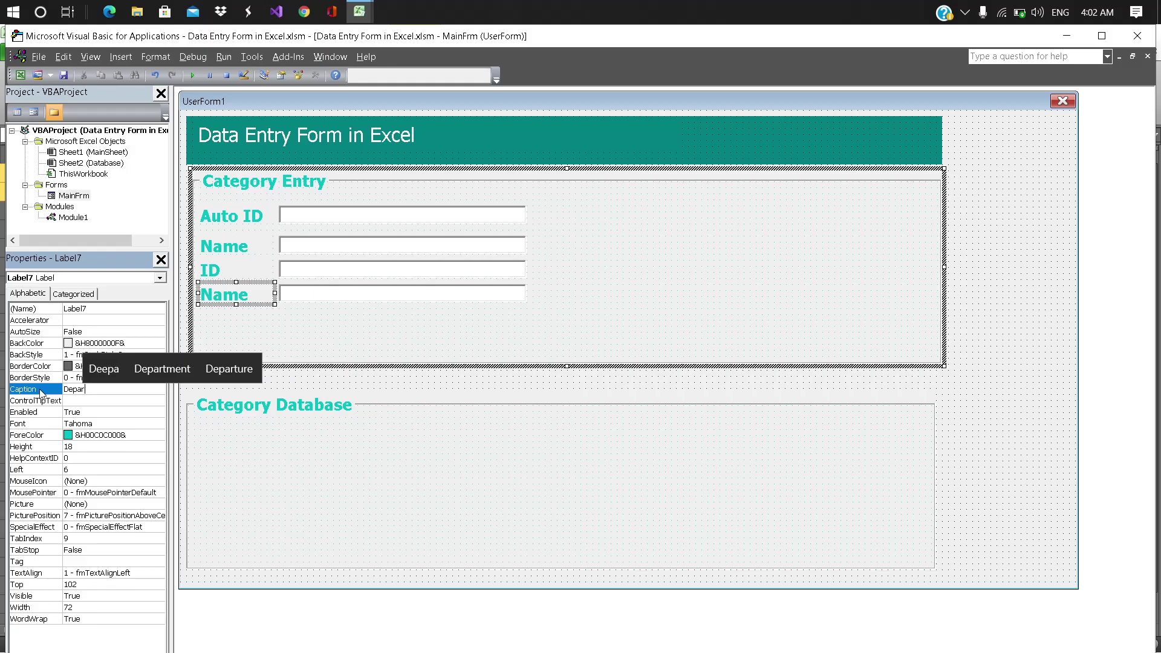
pyautogui.write('tment')
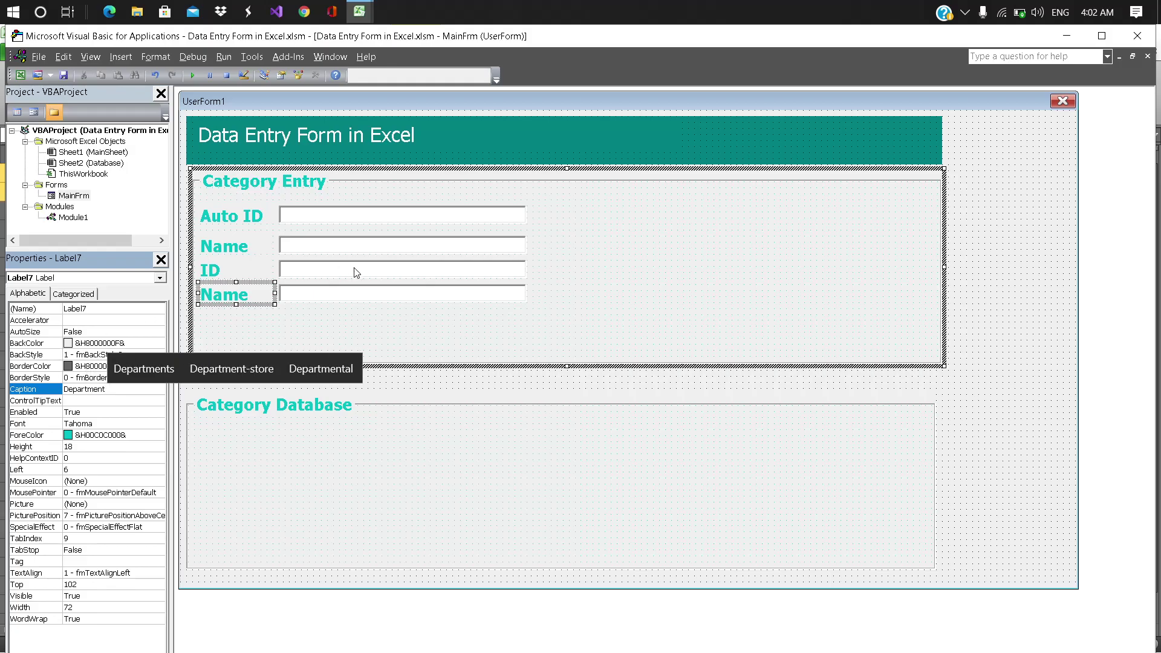
# Name the text box beside the Department label TxtDepartment.
pyautogui.click(343, 301)
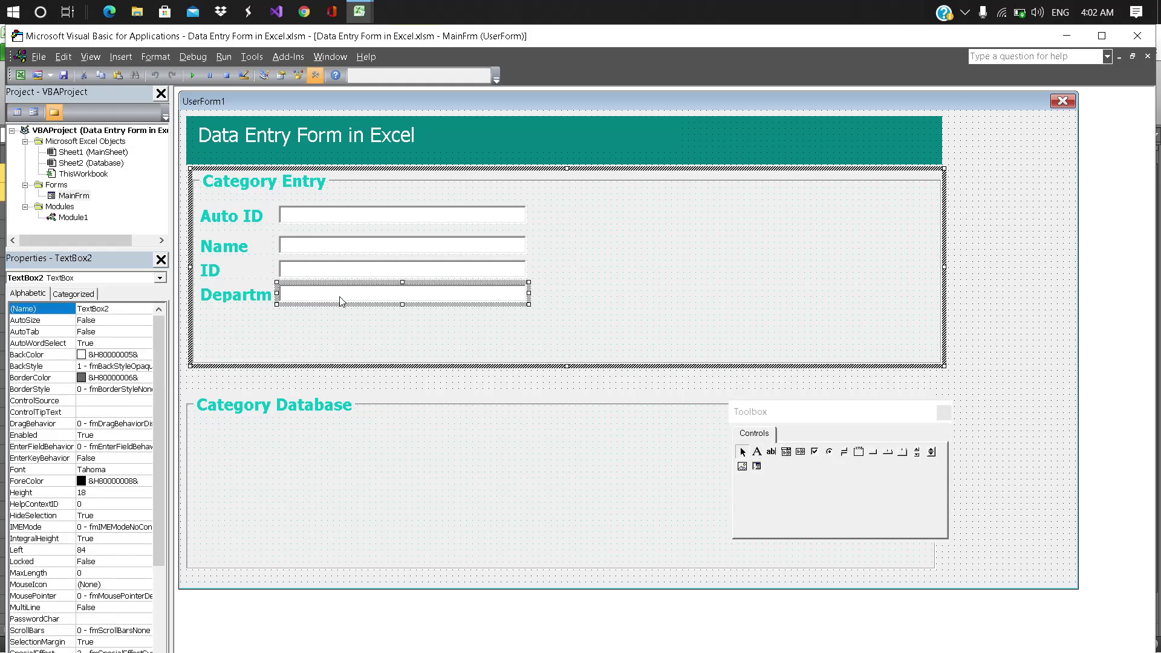
pyautogui.doubleClick(52, 309)
pyautogui.write('Tx')
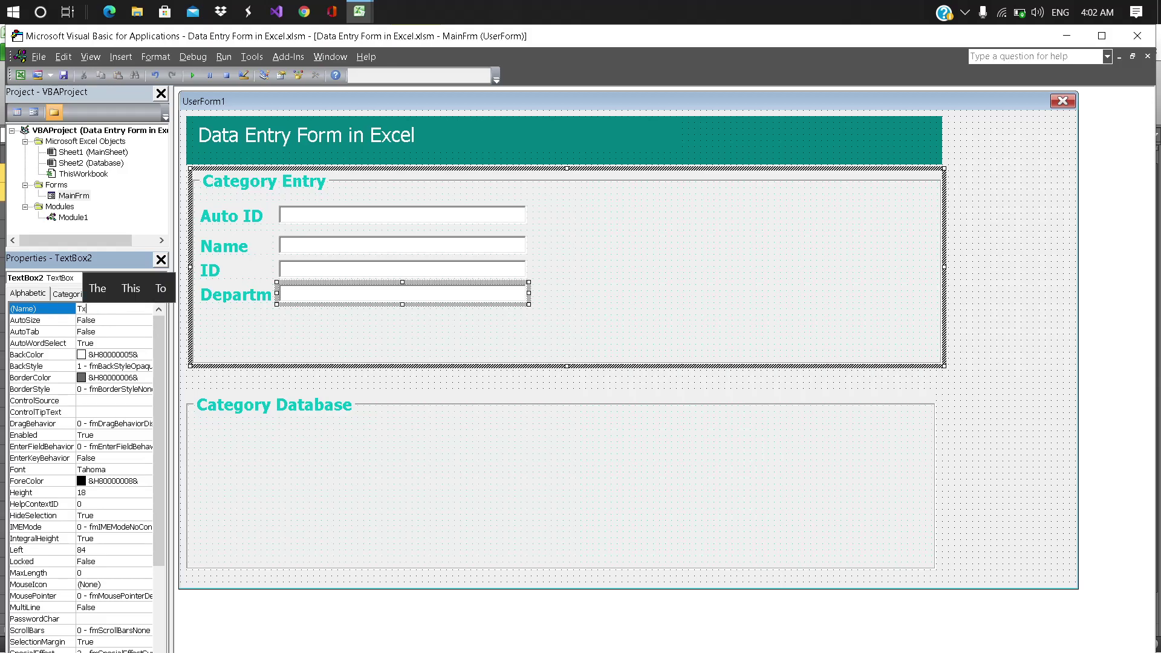
pyautogui.write('tDepart')
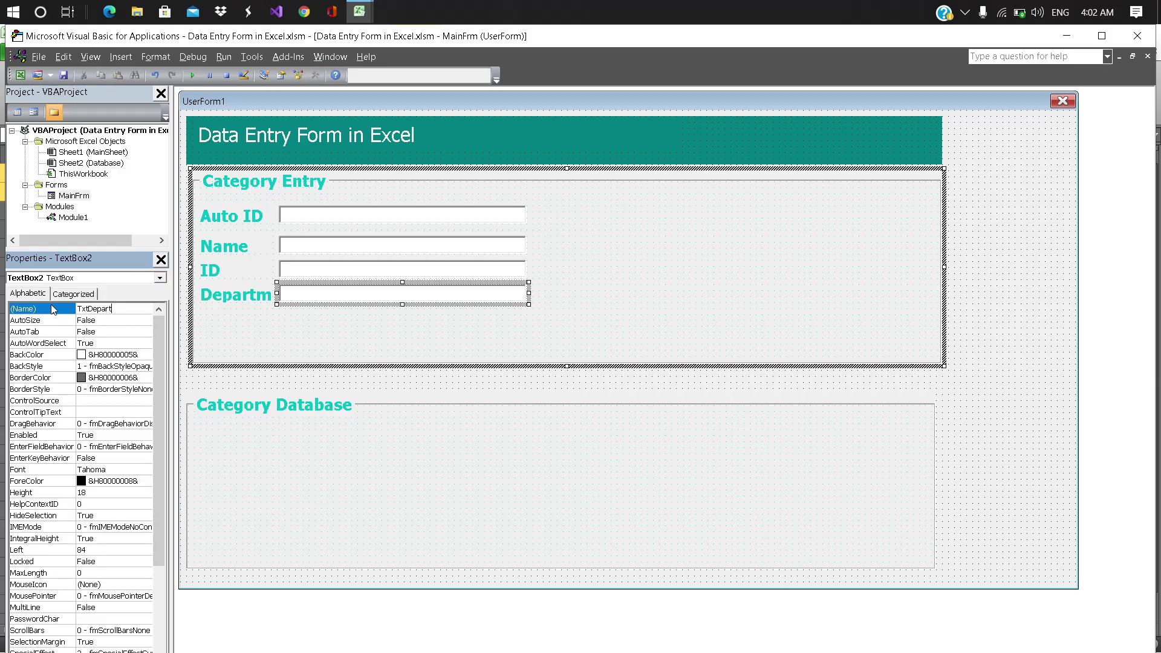
pyautogui.write('ment')
pyautogui.press('Return')
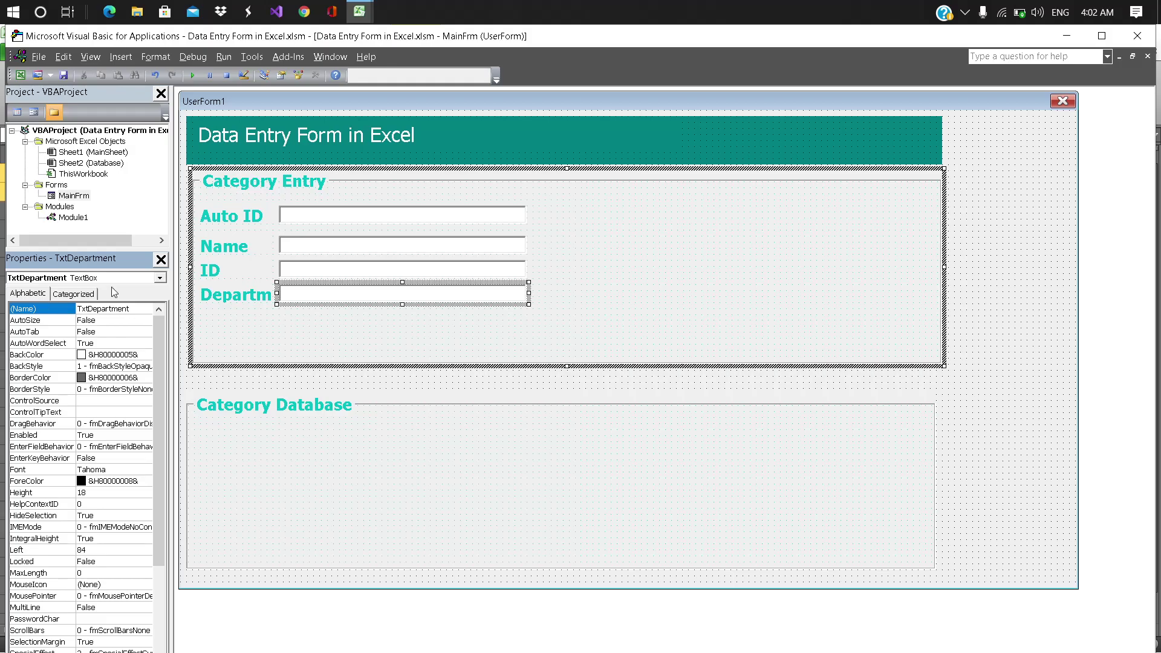
# Widen the Department label until the full word shows, and shift the four text boxes right.
pyautogui.click(242, 301)
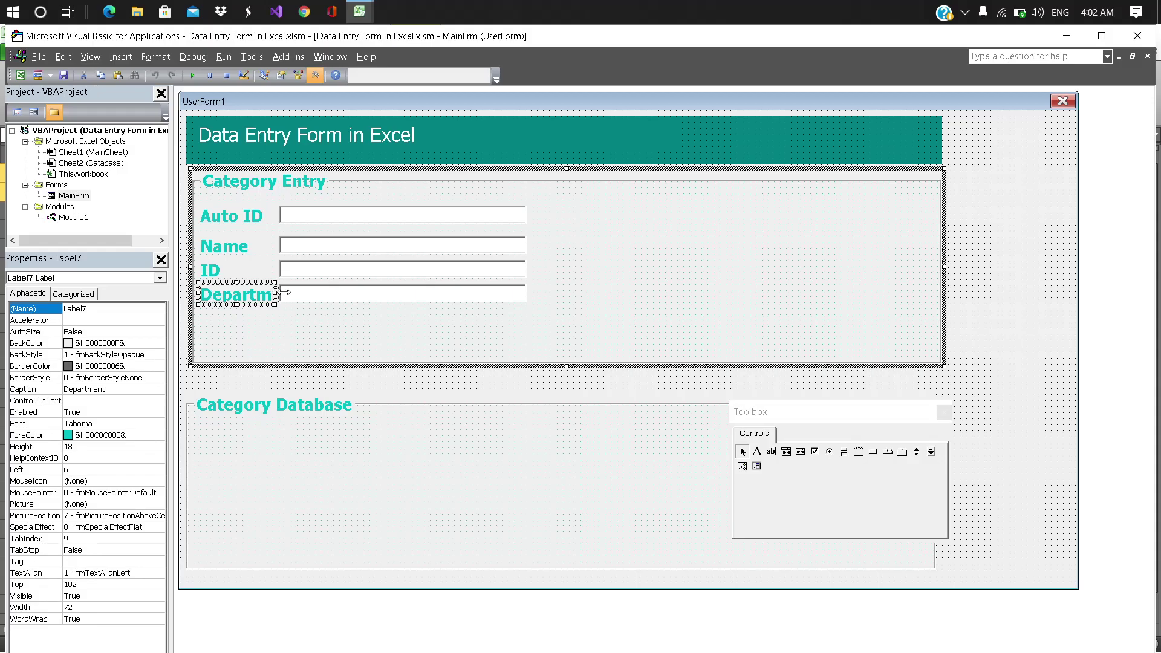
pyautogui.moveTo(285, 293); pyautogui.dragTo(289, 293)
pyautogui.moveTo(406, 303)
pyautogui.mouseDown()
pyautogui.moveTo(398, 210)
pyautogui.moveTo(404, 218)
pyautogui.mouseUp()
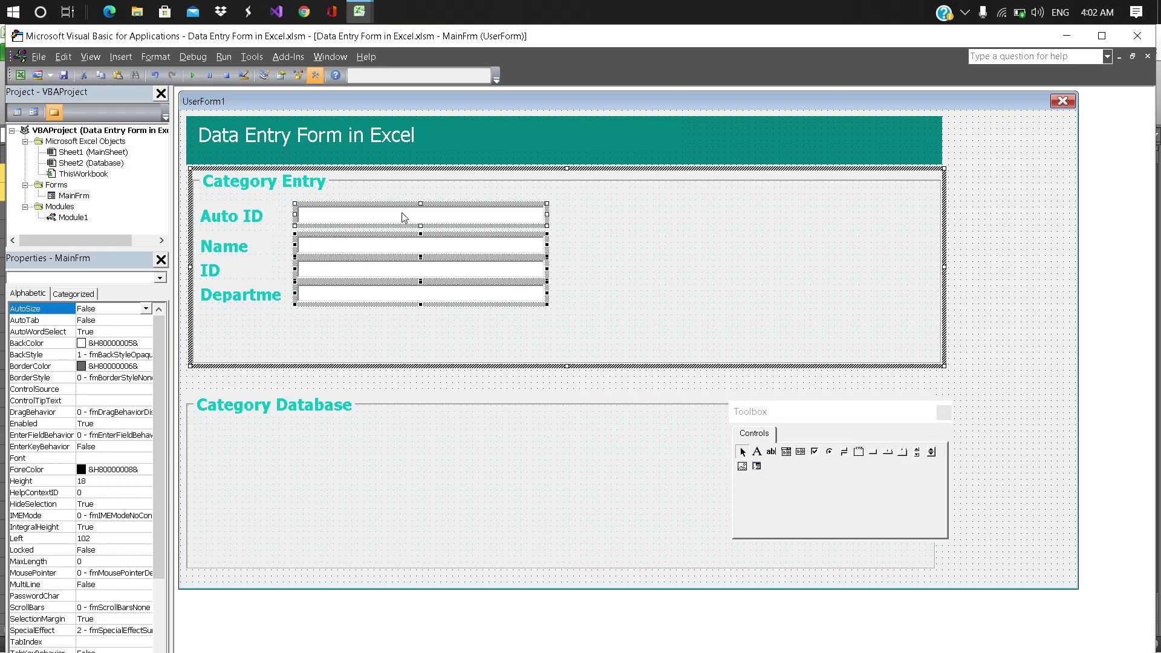
pyautogui.click(271, 302)
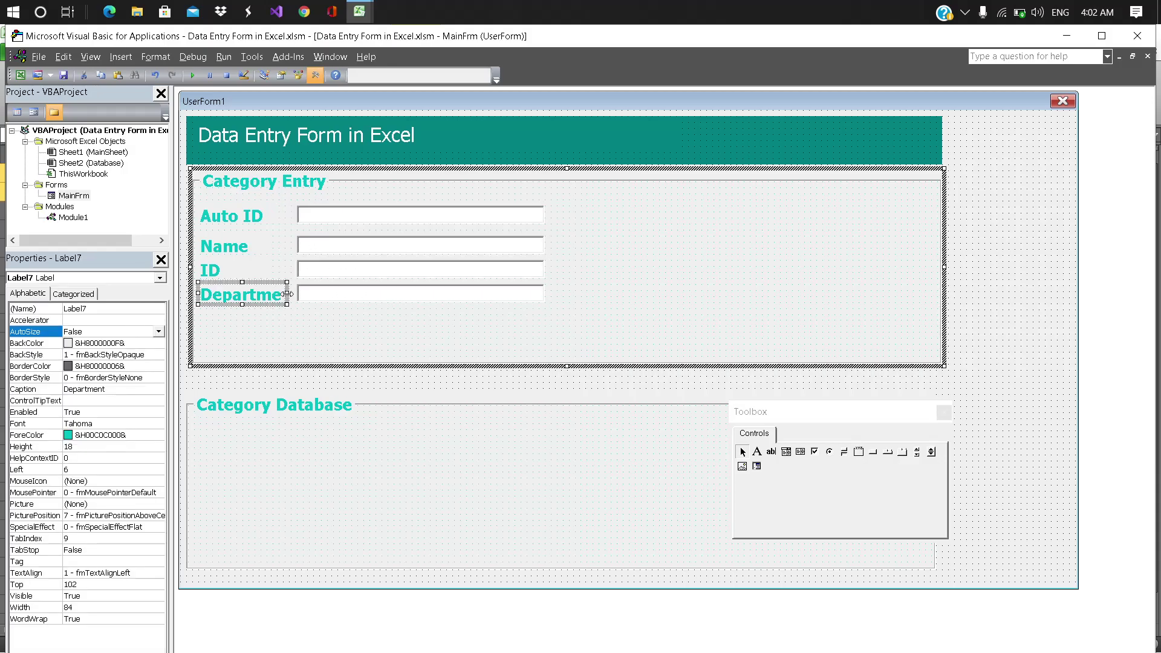
pyautogui.moveTo(288, 294); pyautogui.dragTo(296, 299)
pyautogui.click(104, 392)
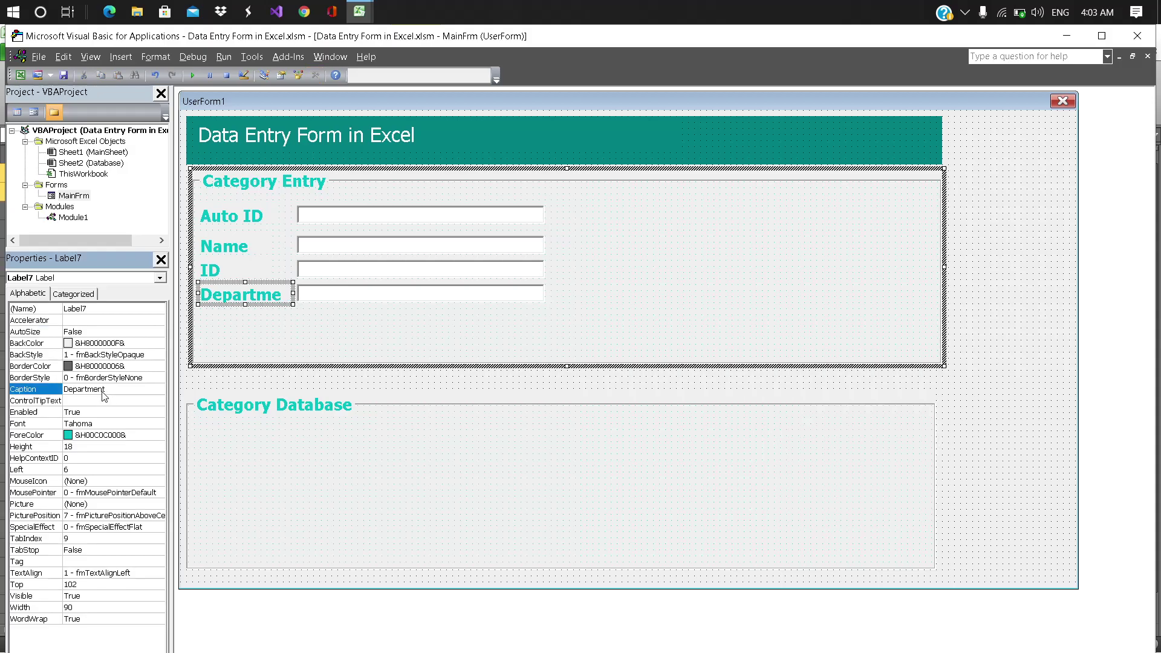
pyautogui.click(296, 294)
pyautogui.moveTo(297, 293); pyautogui.dragTo(306, 292)
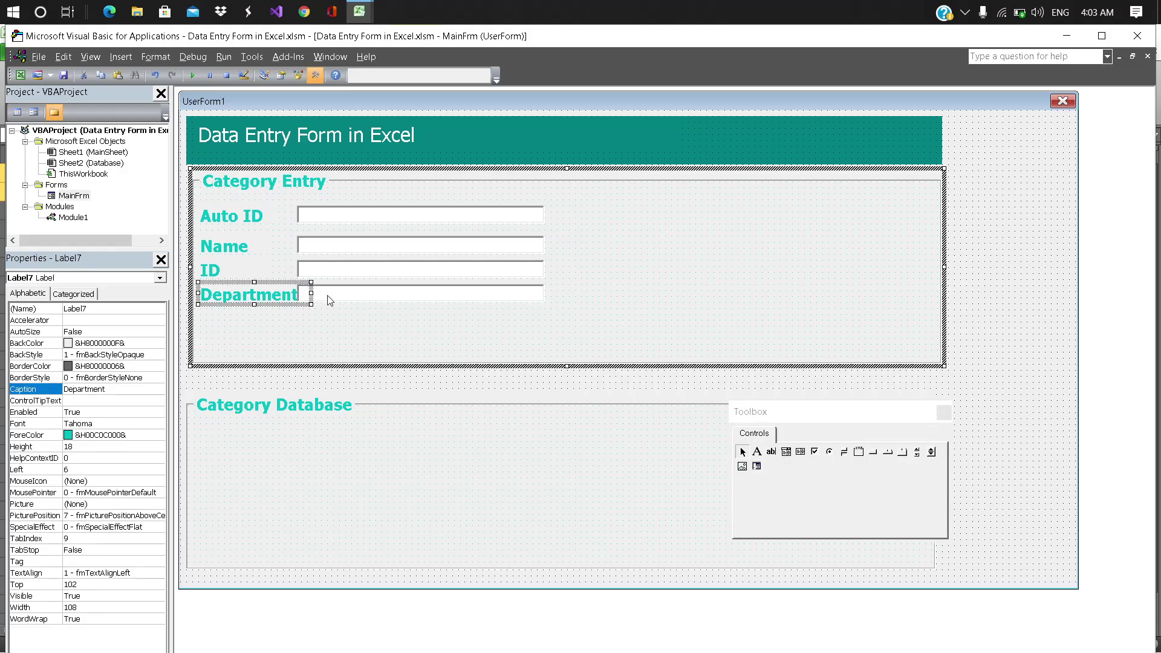
pyautogui.moveTo(350, 313); pyautogui.dragTo(368, 215)
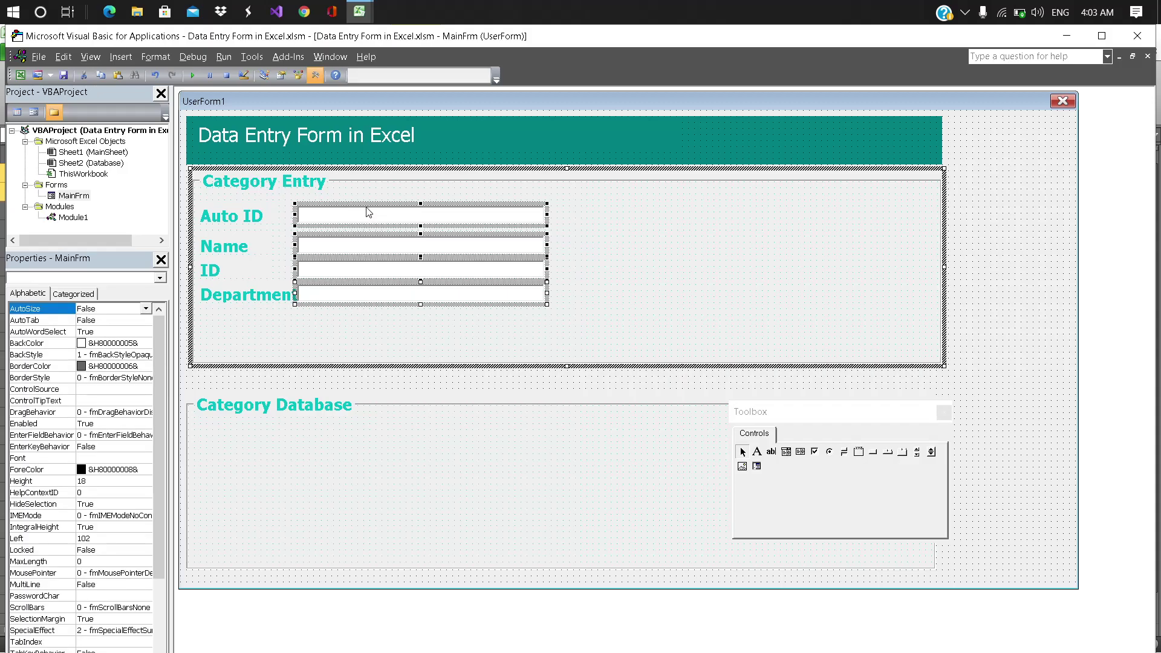
pyautogui.hotkey('ctrl', 'Right')
pyautogui.hotkey('ctrl', 'Right')
pyautogui.hotkey('ctrl', 'Right')
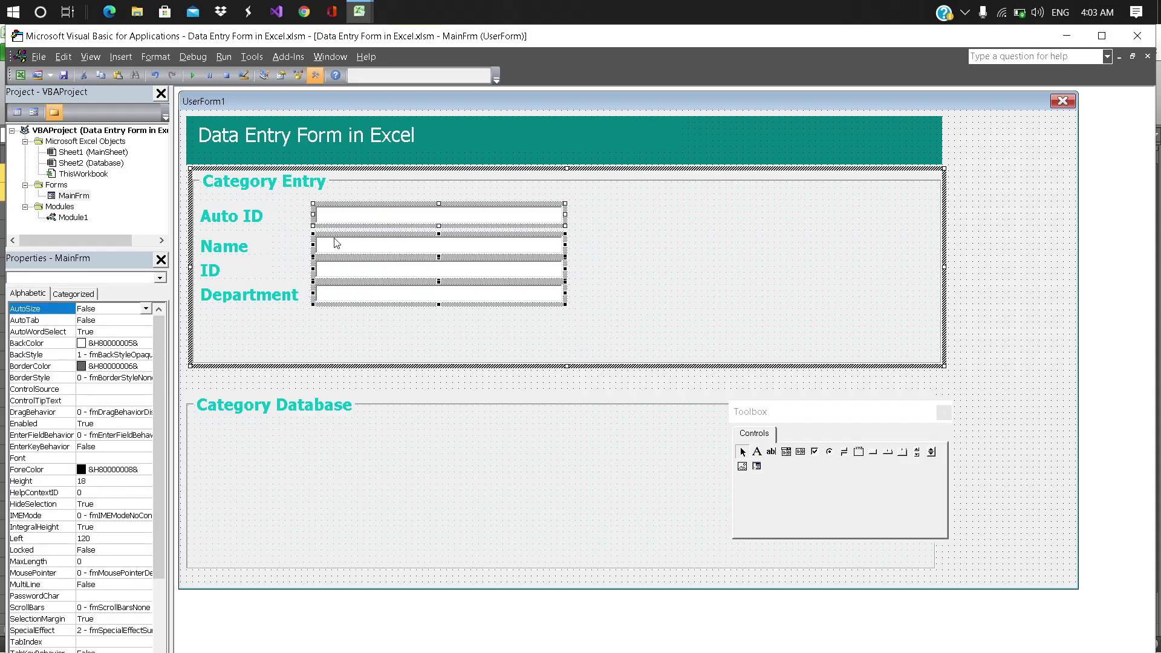
pyautogui.click(256, 344)
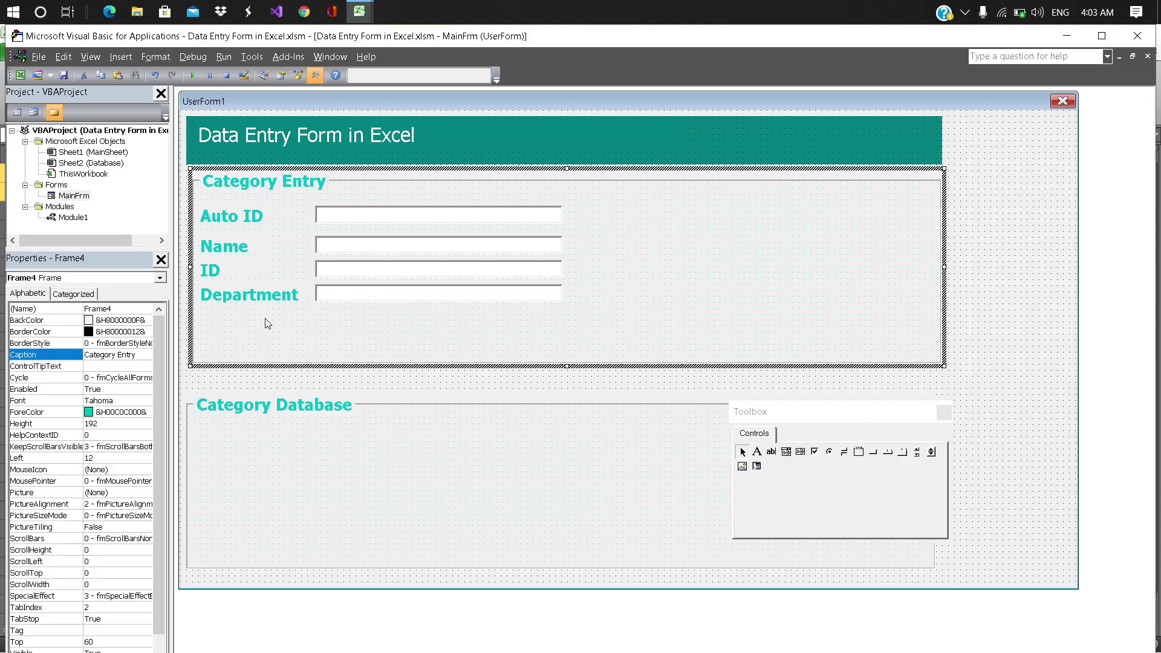
pyautogui.hotkey('ctrl', 'v')
# Place the copied Name row below Department and caption its label 'Gender'.
pyautogui.moveTo(439, 277)
pyautogui.mouseDown()
pyautogui.moveTo(268, 330)
pyautogui.moveTo(216, 321)
pyautogui.mouseUp()
pyautogui.hotkey('alt', 'F11')
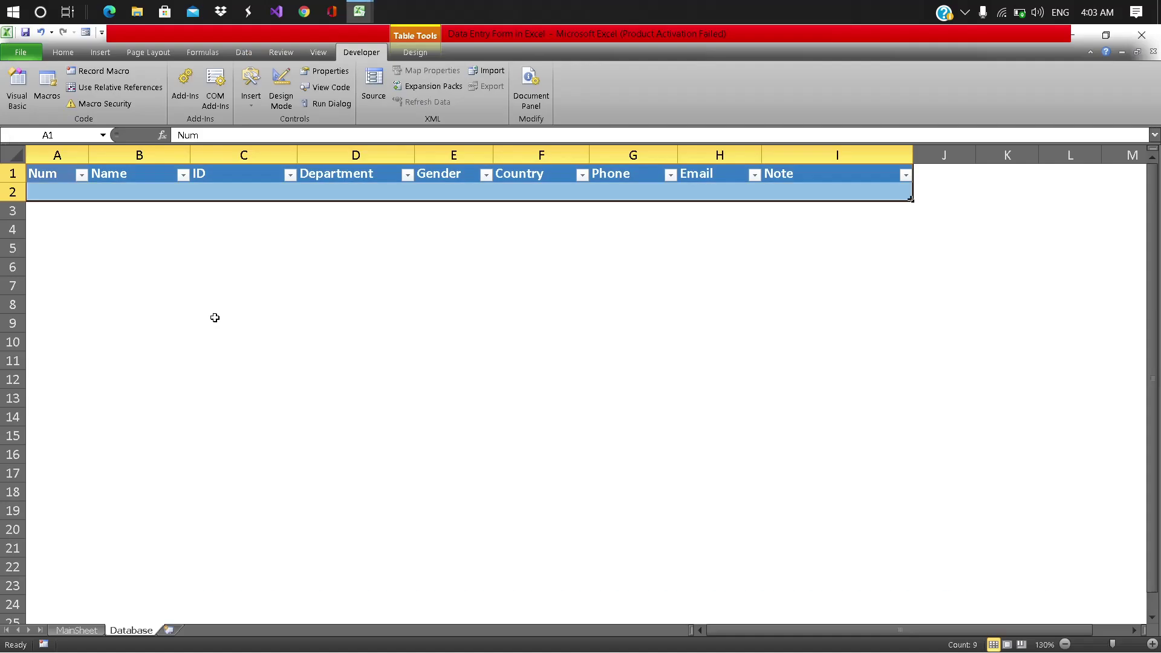
pyautogui.hotkey('alt', 'F11')
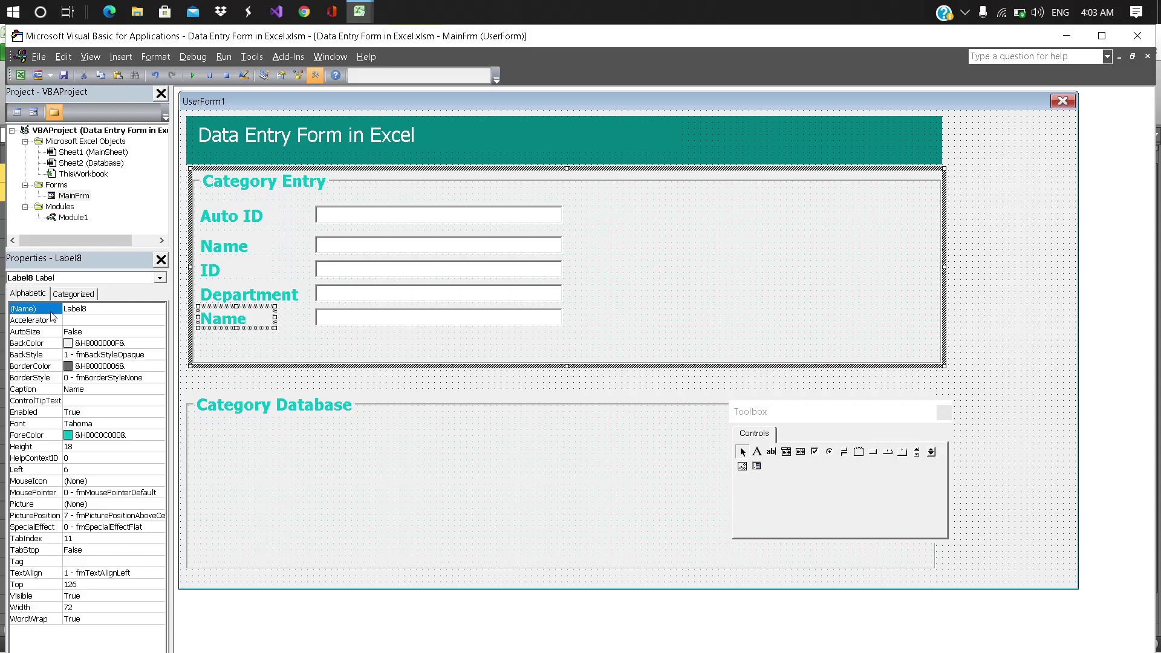
pyautogui.click(32, 390)
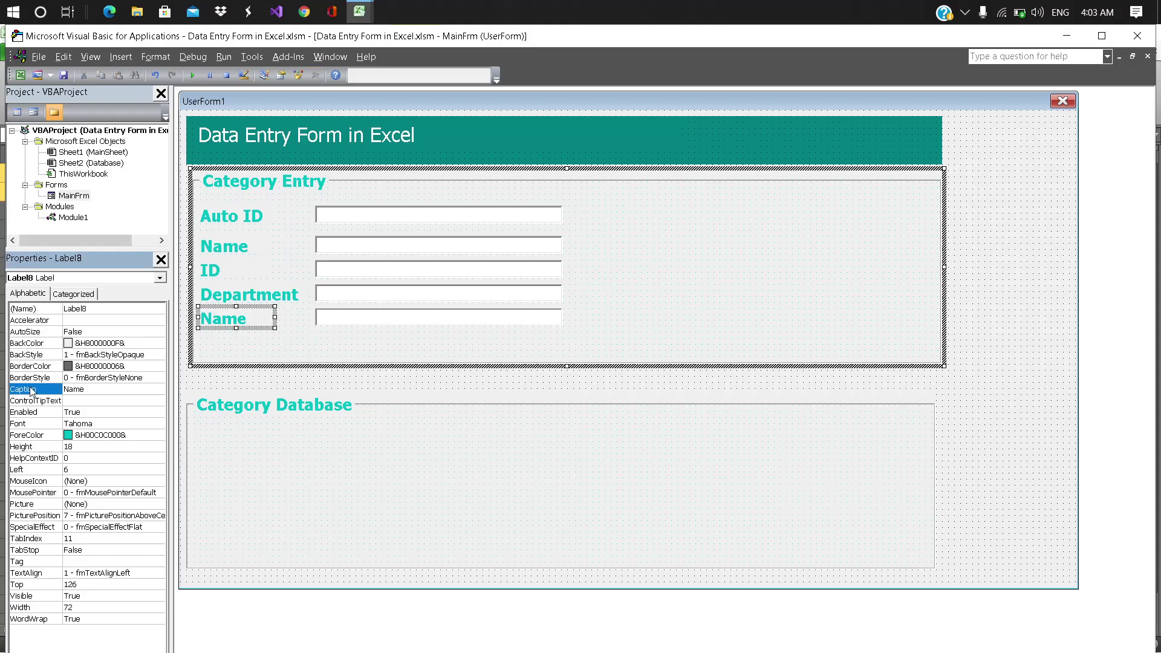
pyautogui.write('G')
pyautogui.write('ender')
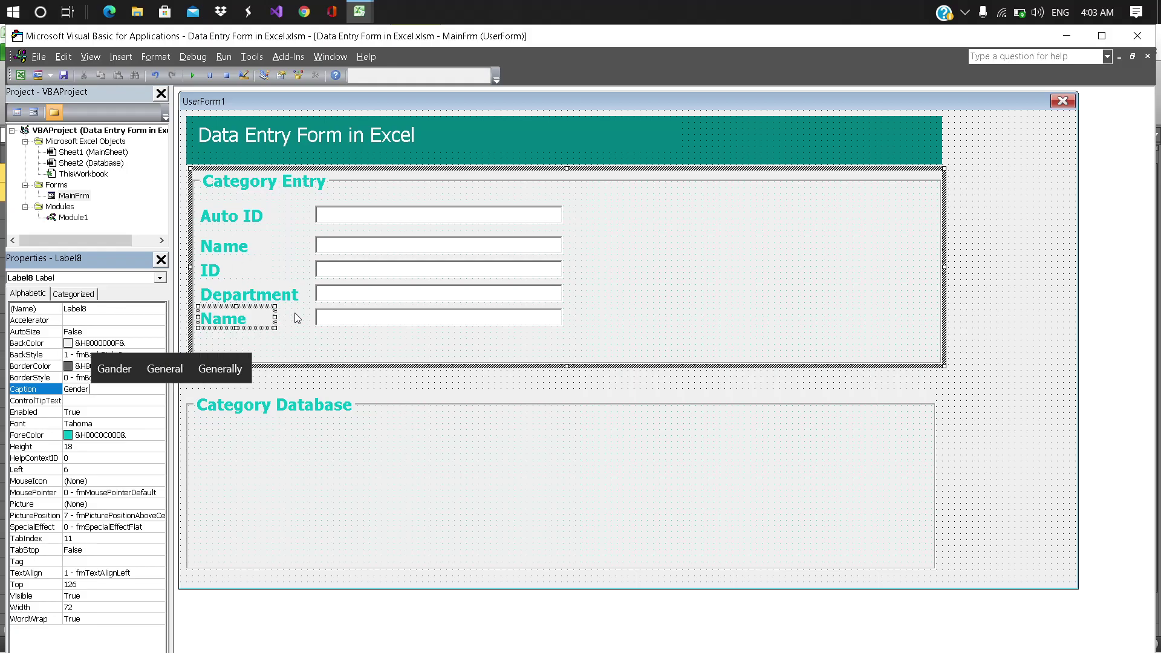
pyautogui.click(304, 329)
pyautogui.hotkey('alt', 'F11')
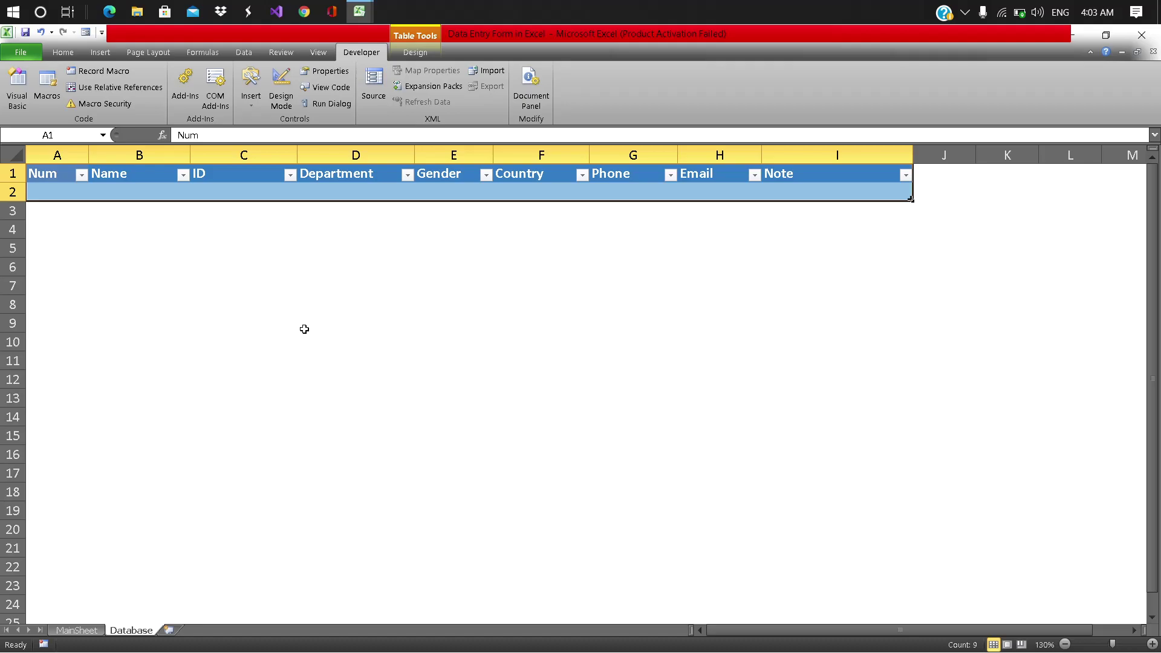
pyautogui.hotkey('alt', 'F11')
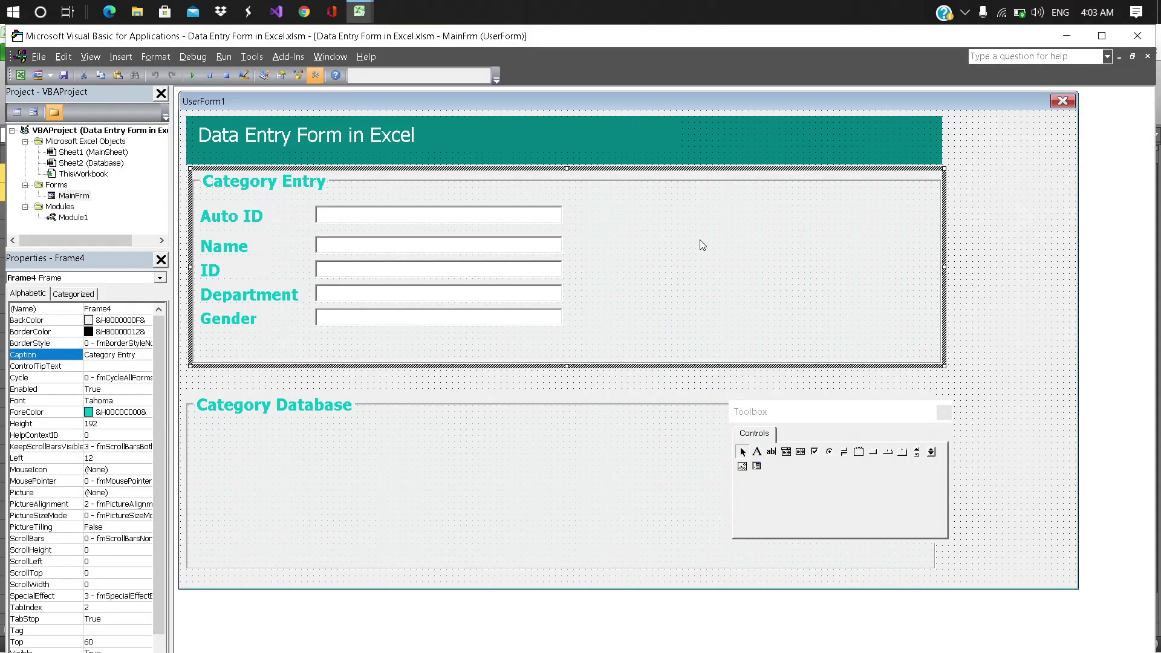
pyautogui.hotkey('ctrl', 'v')
# Place a copied row beside Auto ID, caption it 'Country' and name its box TxtCountry.
pyautogui.moveTo(450, 277)
pyautogui.mouseDown()
pyautogui.moveTo(663, 209)
pyautogui.moveTo(636, 221)
pyautogui.mouseUp()
pyautogui.click(641, 237)
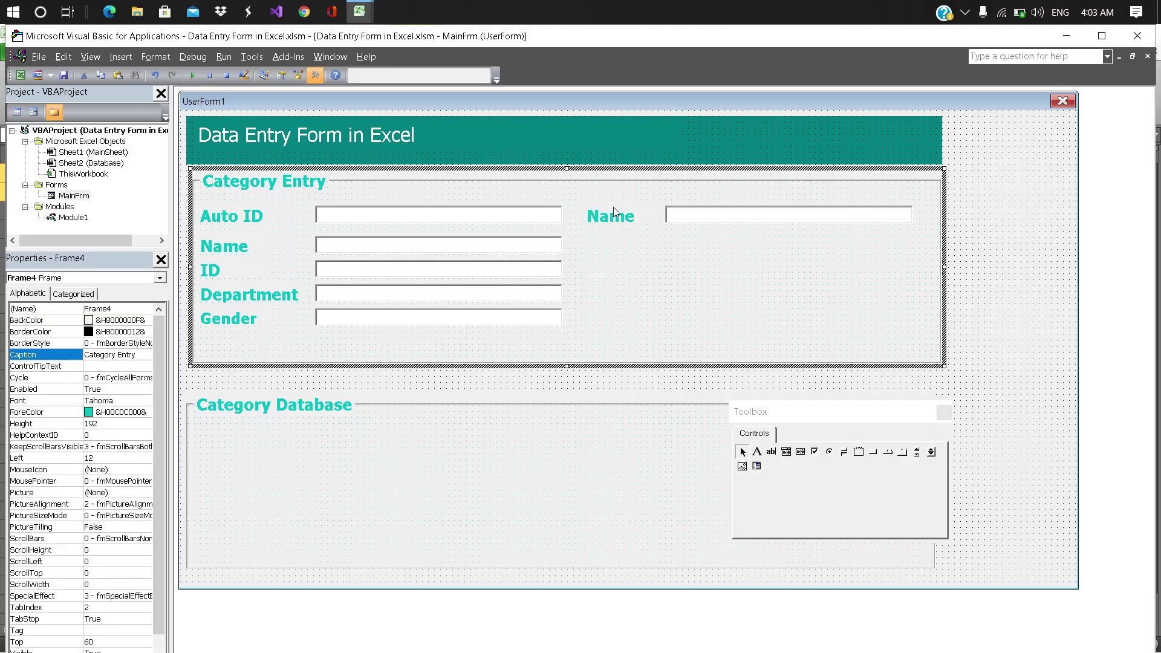
pyautogui.click(611, 206)
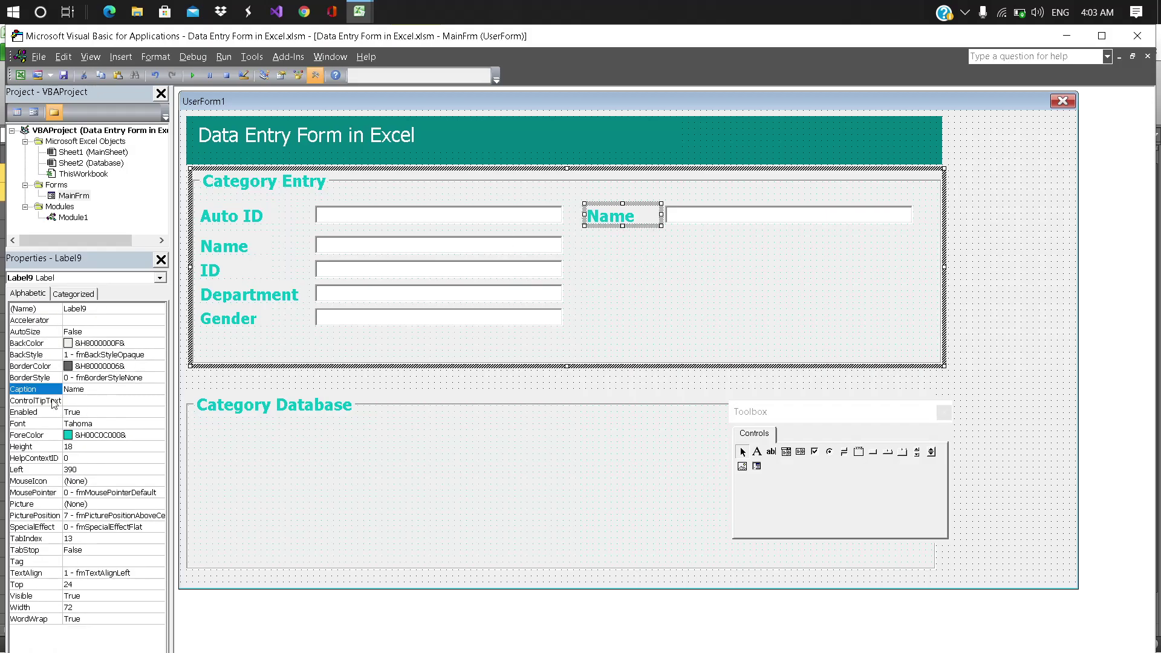
pyautogui.click(42, 391)
pyautogui.write('C')
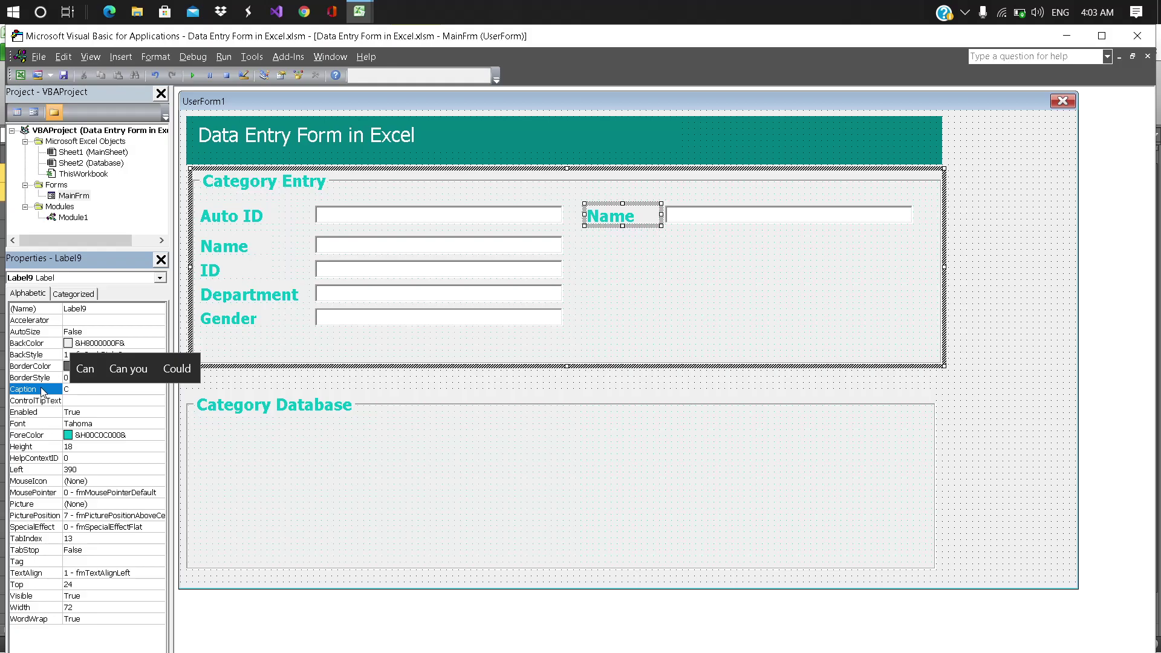
pyautogui.write('ountry')
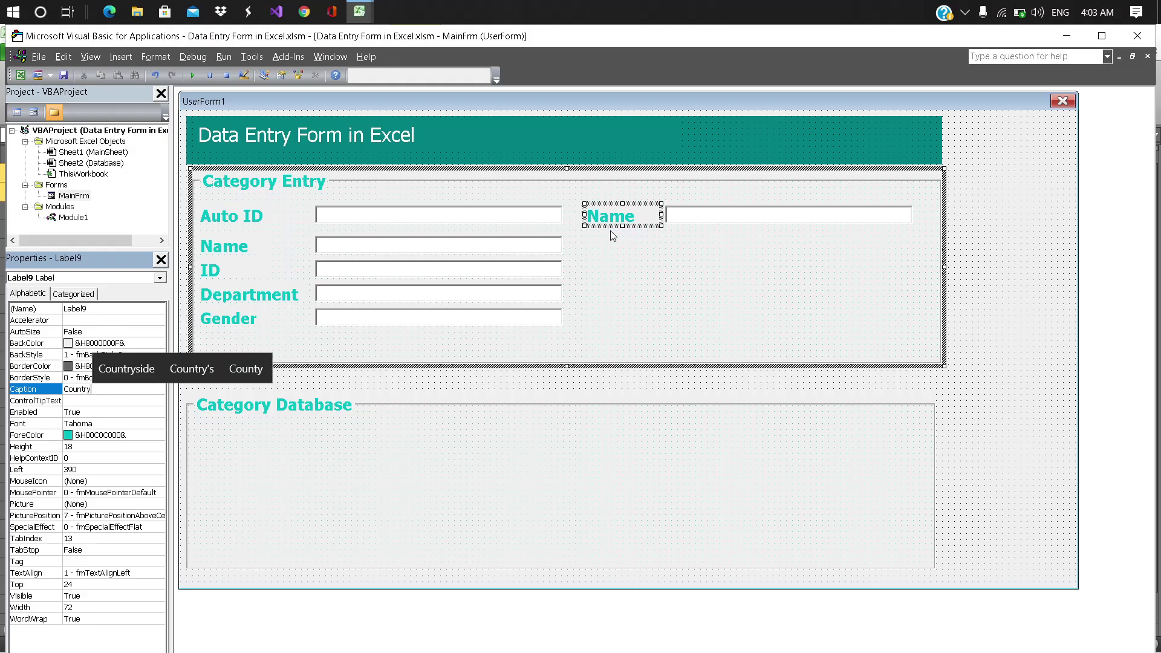
pyautogui.click(694, 219)
pyautogui.click(53, 311)
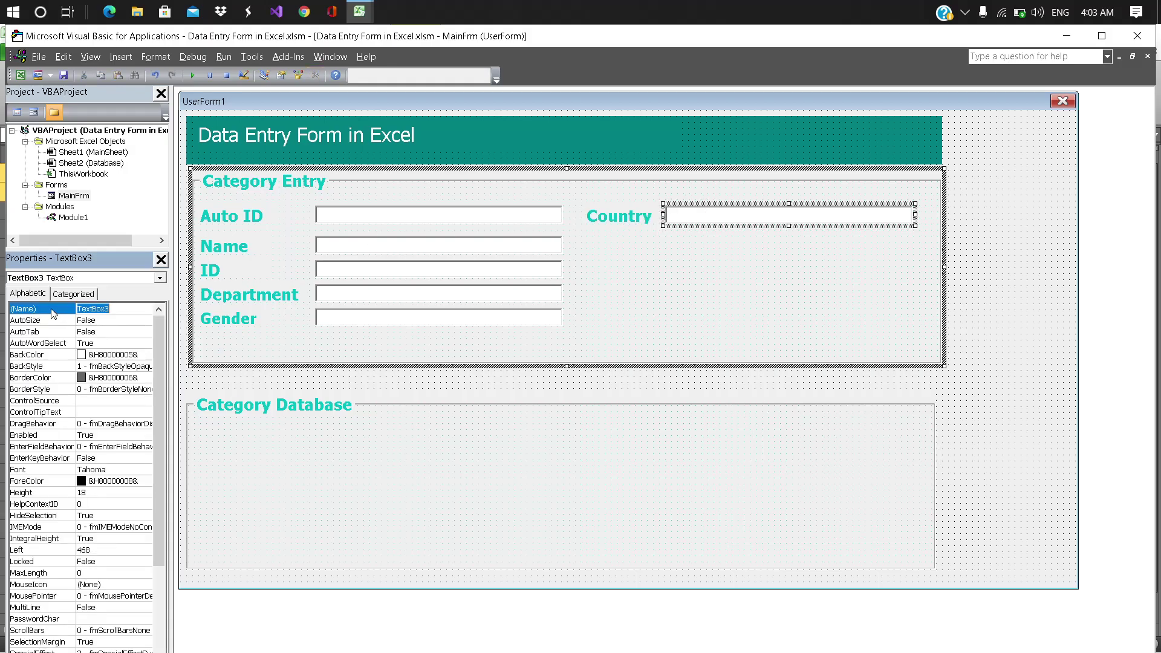
pyautogui.write('TxtCo')
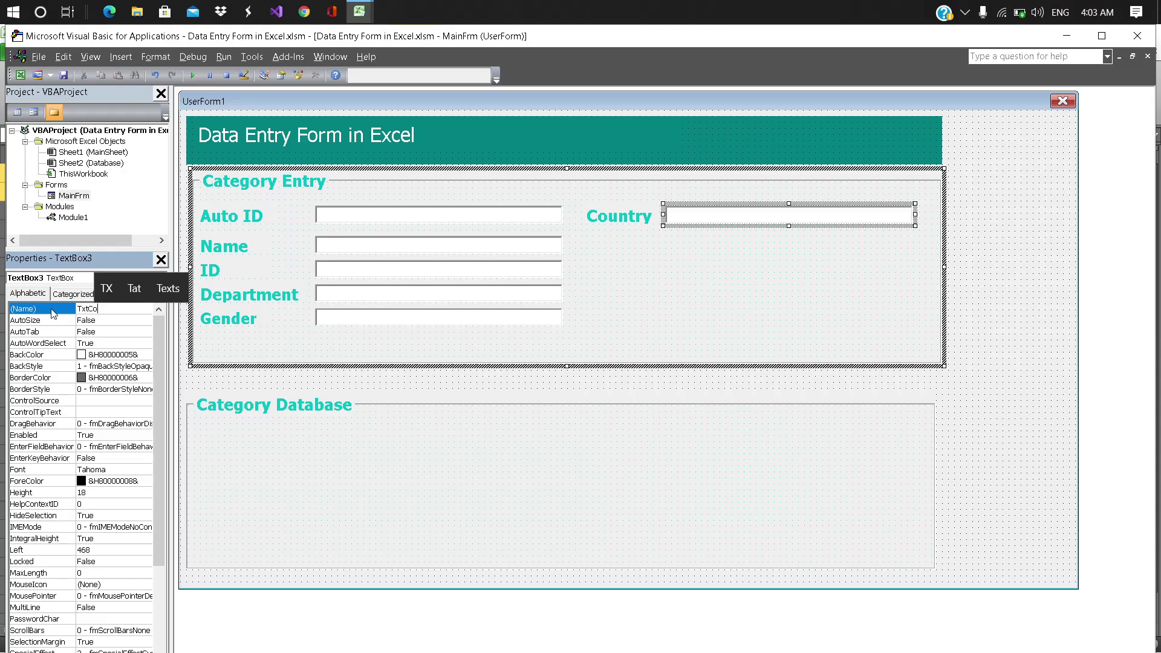
pyautogui.write('untry')
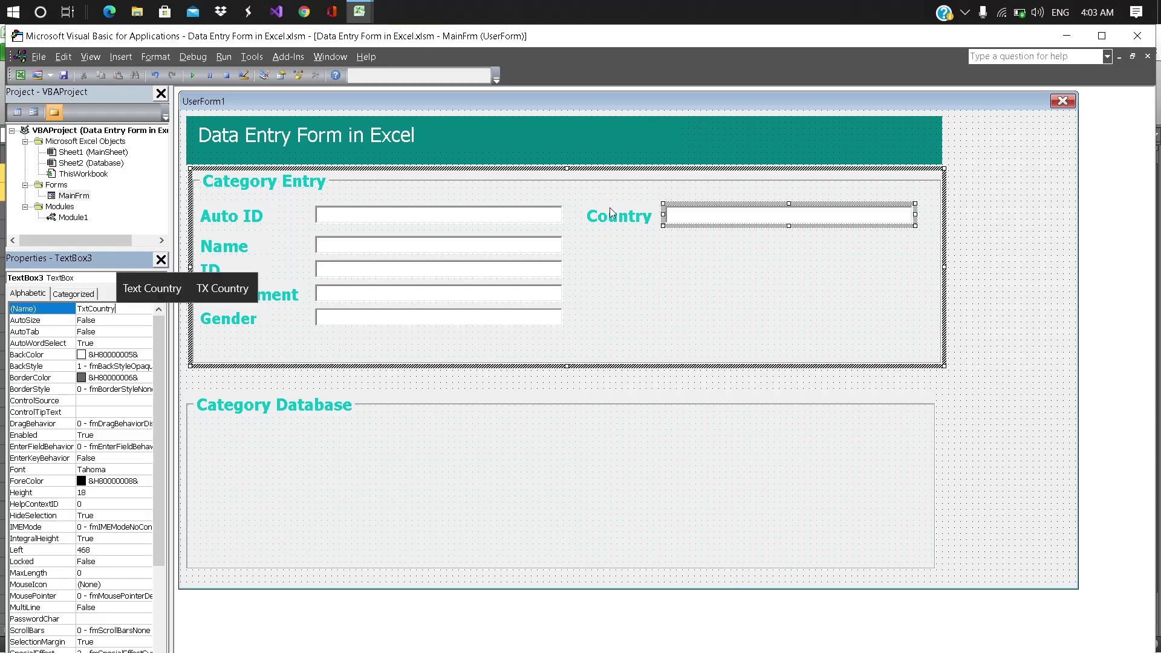
pyautogui.click(609, 210)
# Add a row under Country captioned 'Phone' with its text box named TxtPhone.
pyautogui.hotkey('ctrl', 'v')
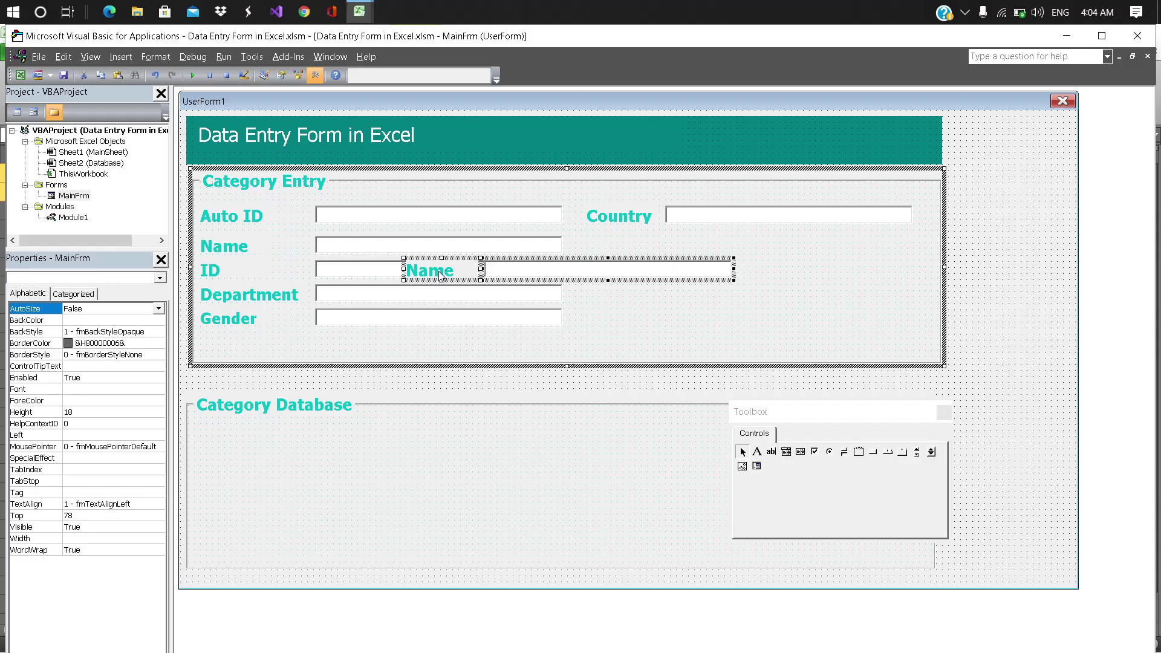
pyautogui.moveTo(439, 276)
pyautogui.mouseDown()
pyautogui.moveTo(659, 255)
pyautogui.moveTo(623, 247)
pyautogui.mouseUp()
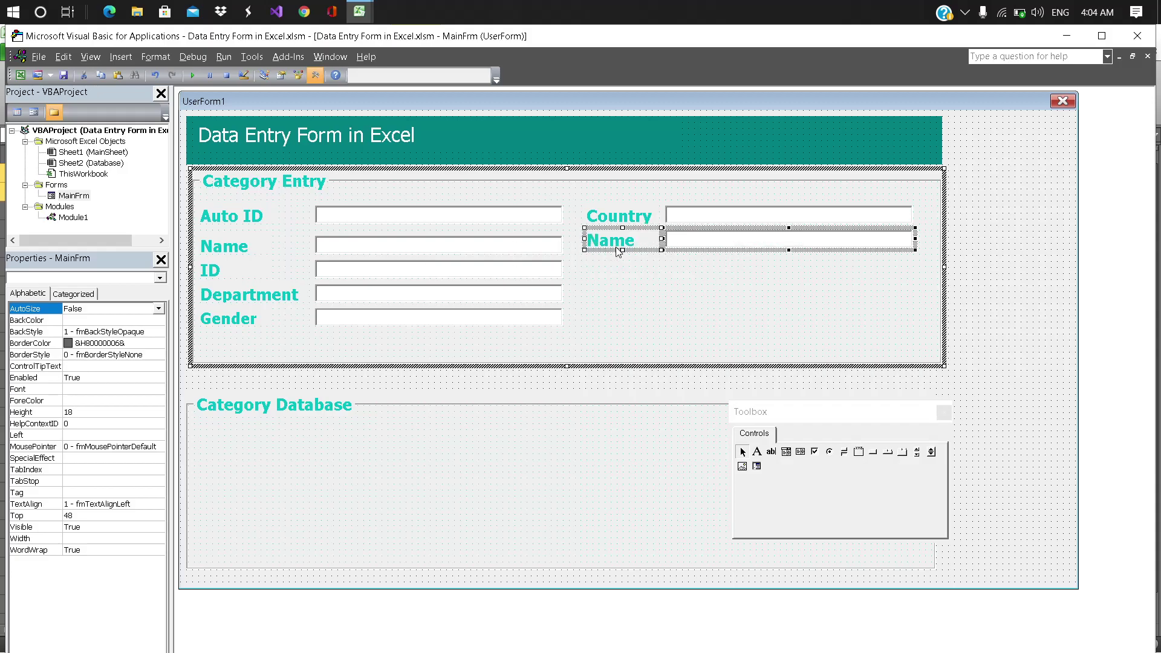
pyautogui.hotkey('alt', 'F11')
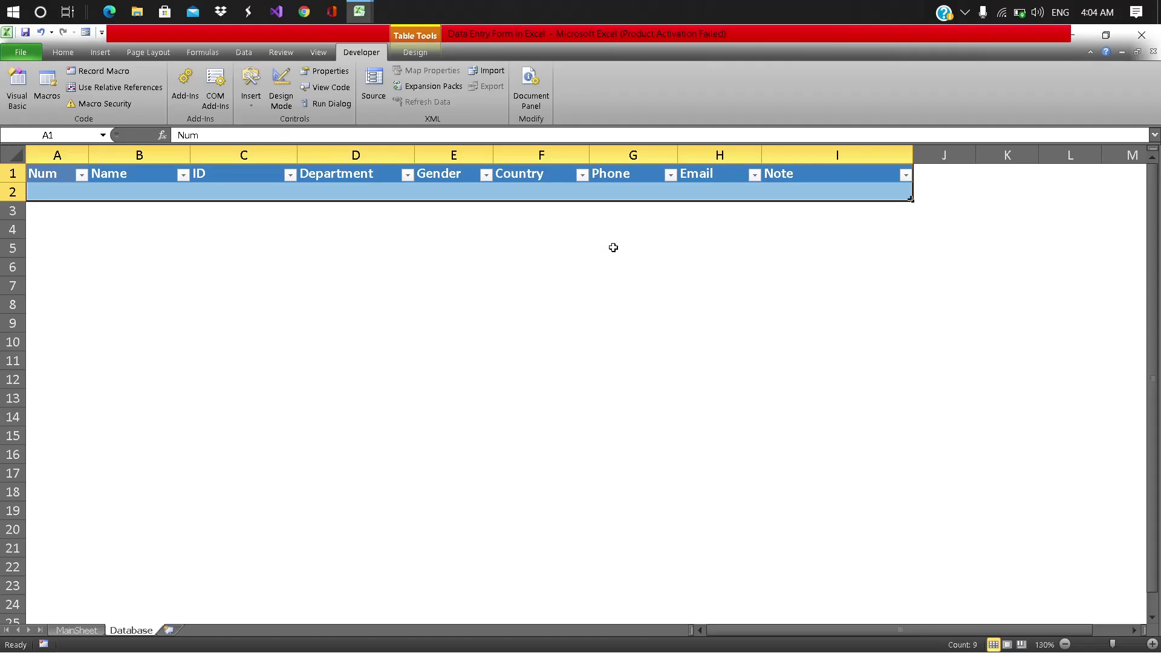
pyautogui.hotkey('alt', 'F11')
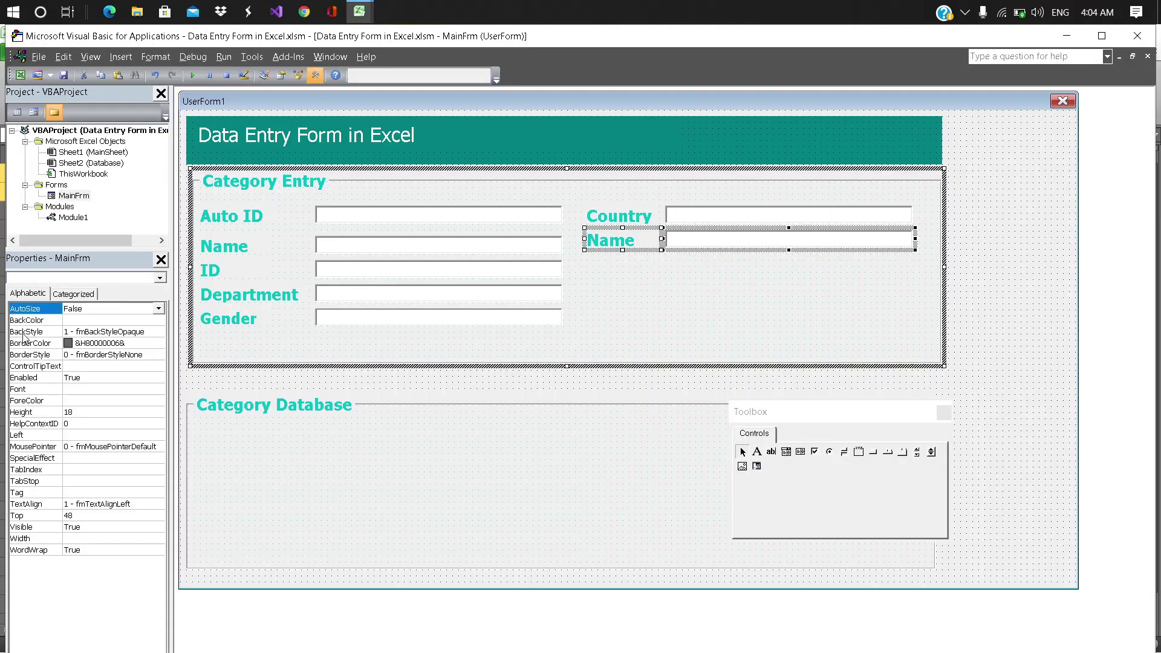
pyautogui.click(618, 242)
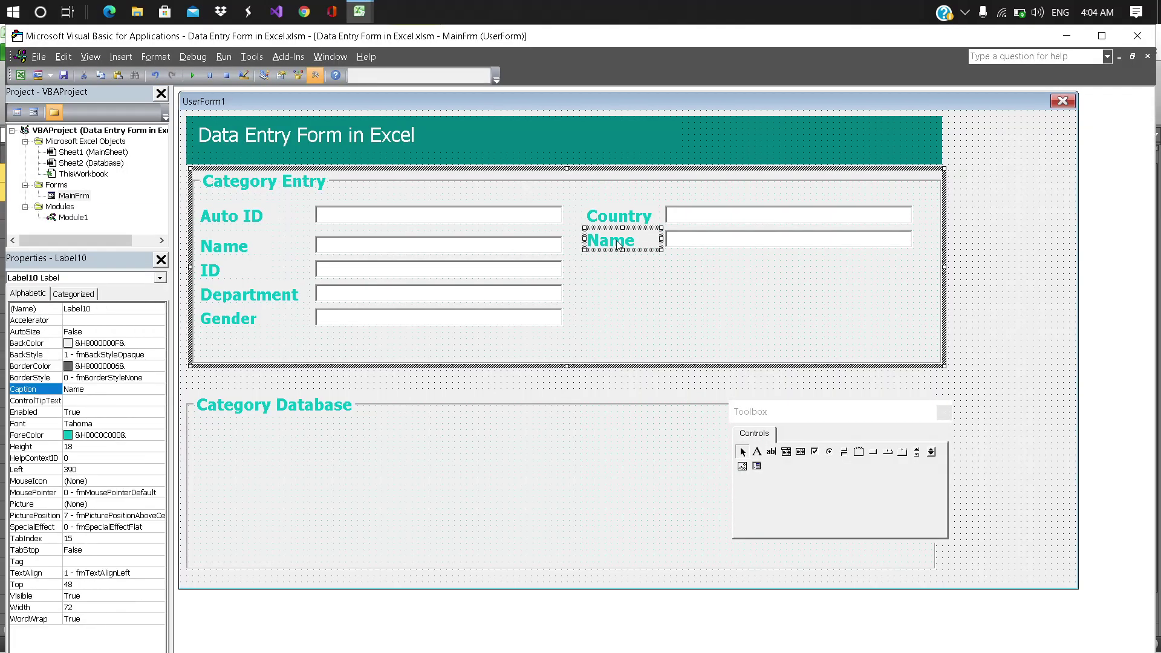
pyautogui.click(39, 392)
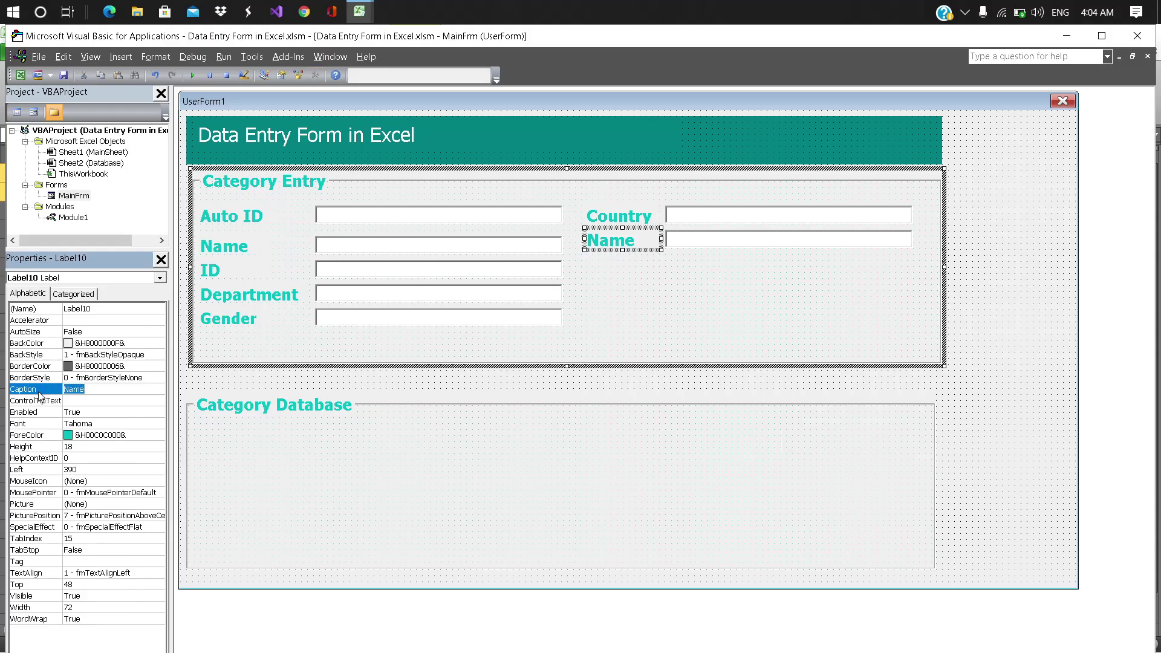
pyautogui.write('Phone')
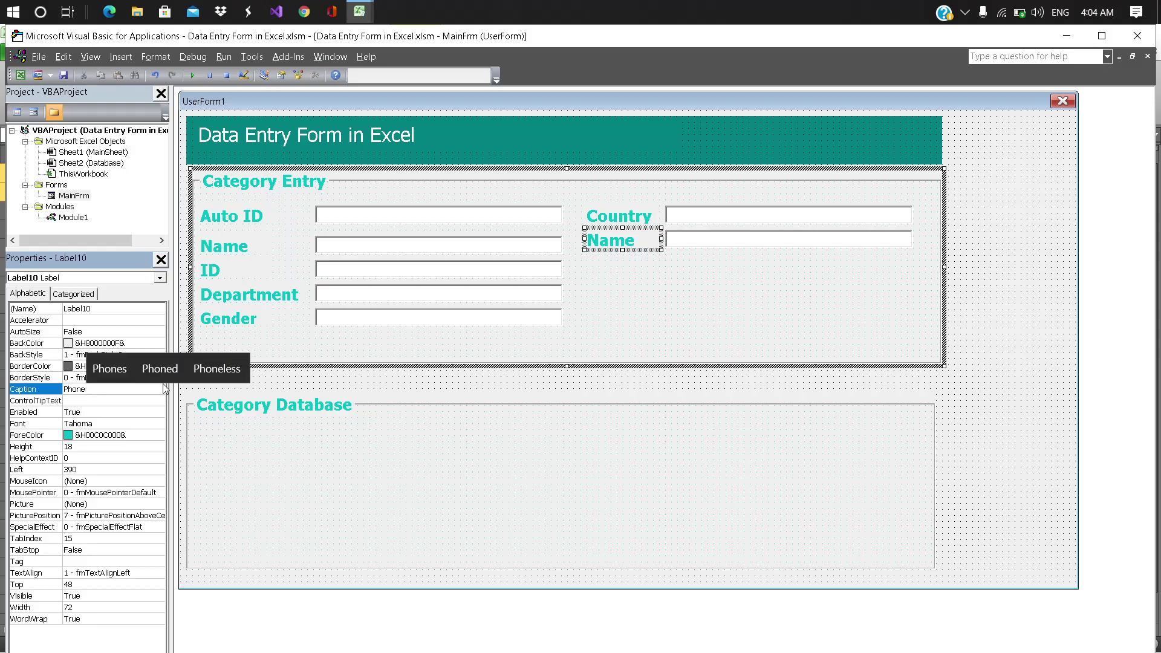
pyautogui.click(694, 245)
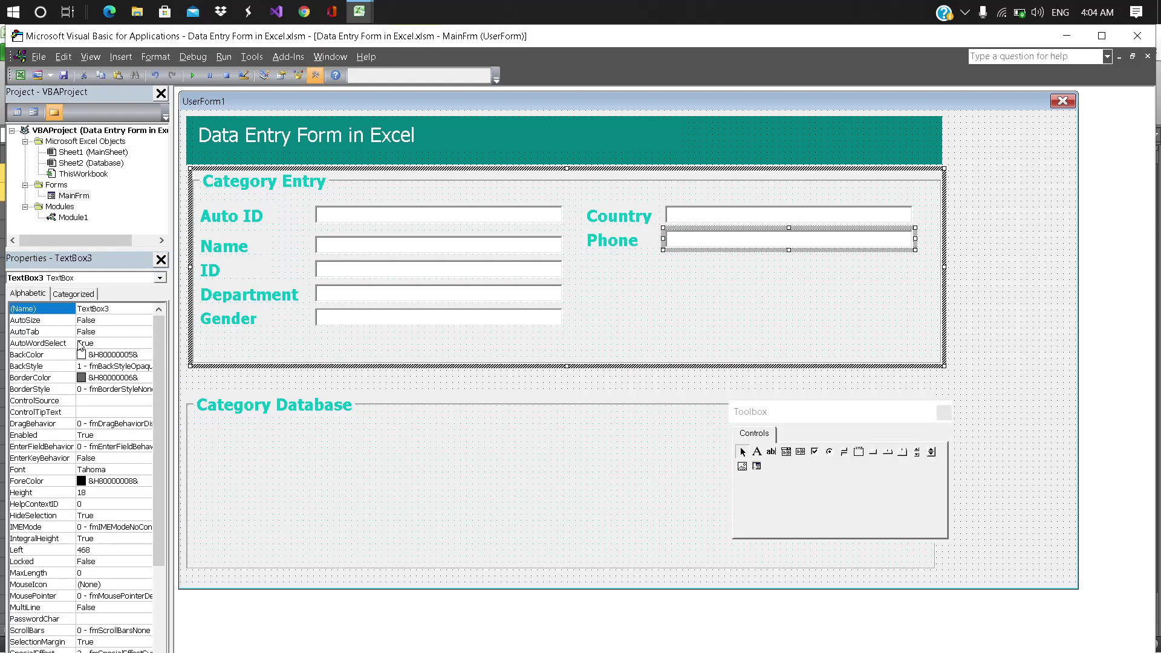
pyautogui.click(43, 310)
pyautogui.write('TxtPhone')
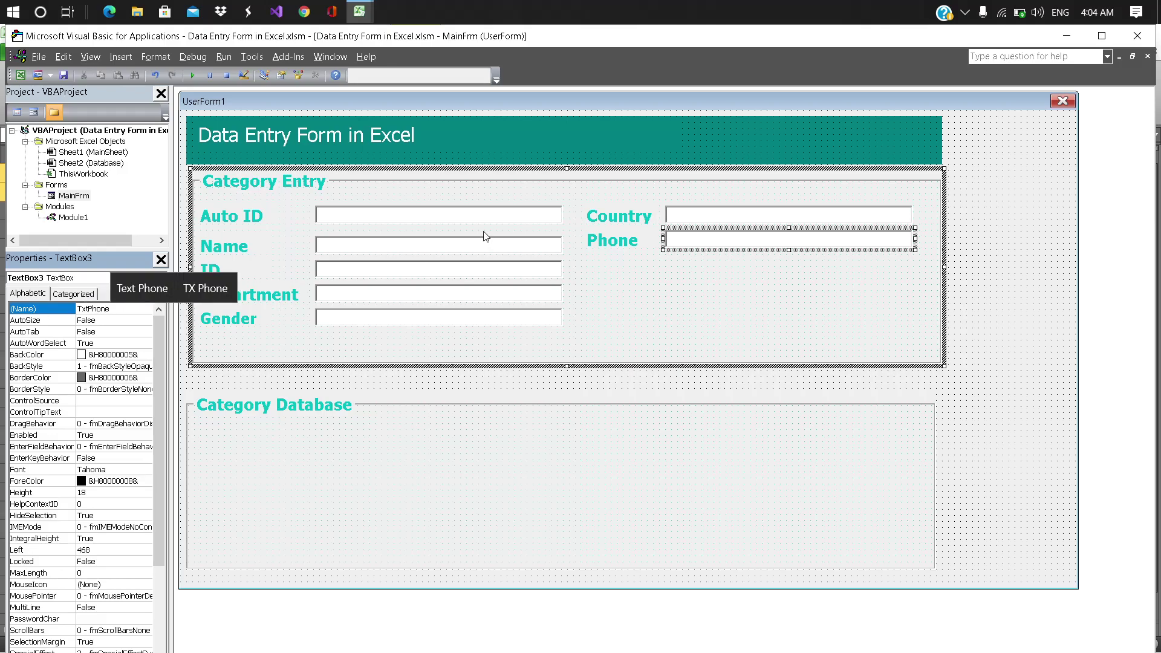
pyautogui.click(715, 218)
pyautogui.click(695, 254)
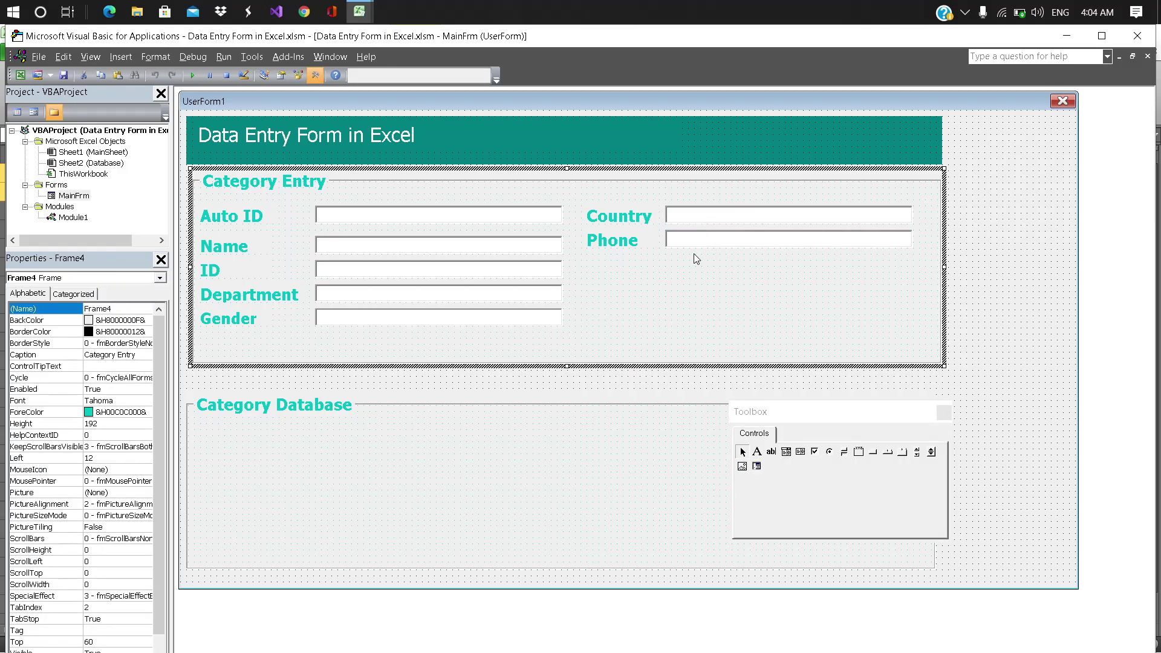
pyautogui.hotkey('ctrl', 'v')
# Move the pasted row under Phone, caption it 'Email' and begin naming its box TxtMail.
pyautogui.moveTo(415, 283); pyautogui.dragTo(617, 276)
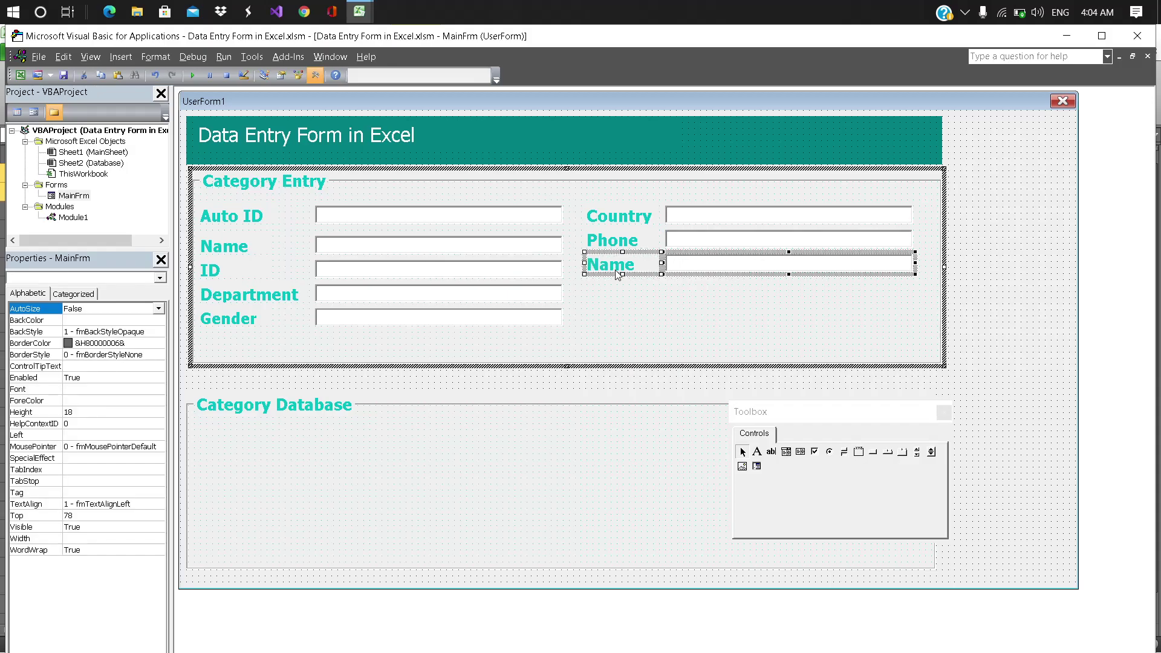
pyautogui.hotkey('alt', 'F11')
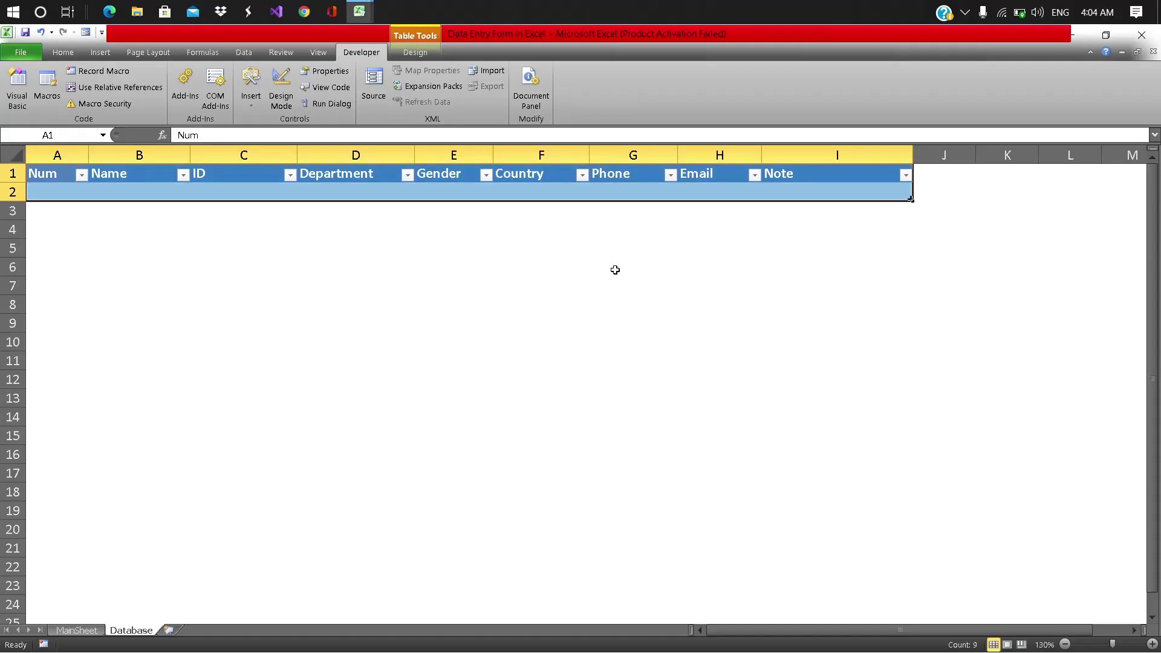
pyautogui.hotkey('alt', 'F11')
pyautogui.click(643, 284)
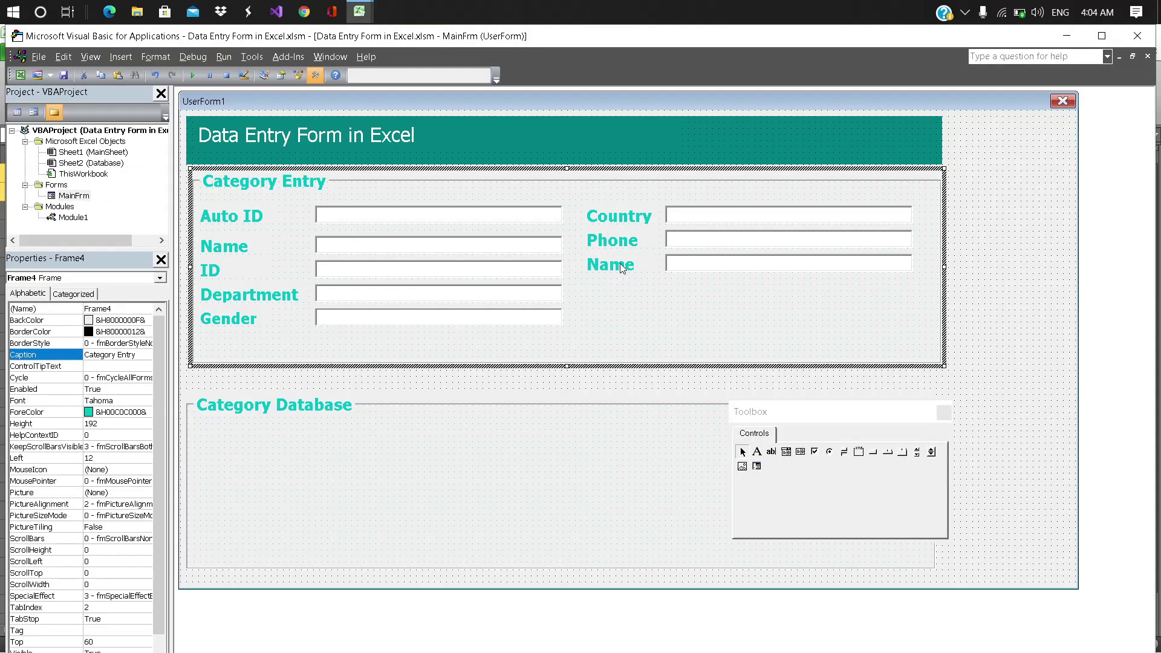
pyautogui.click(623, 269)
pyautogui.click(50, 391)
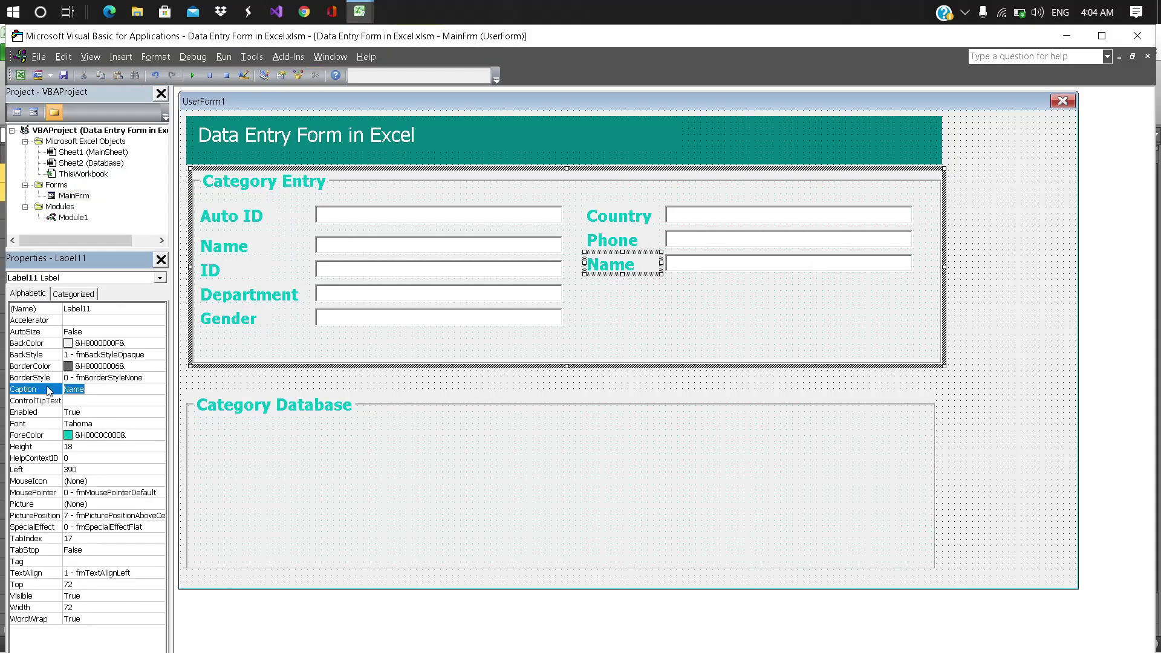
pyautogui.write('Email')
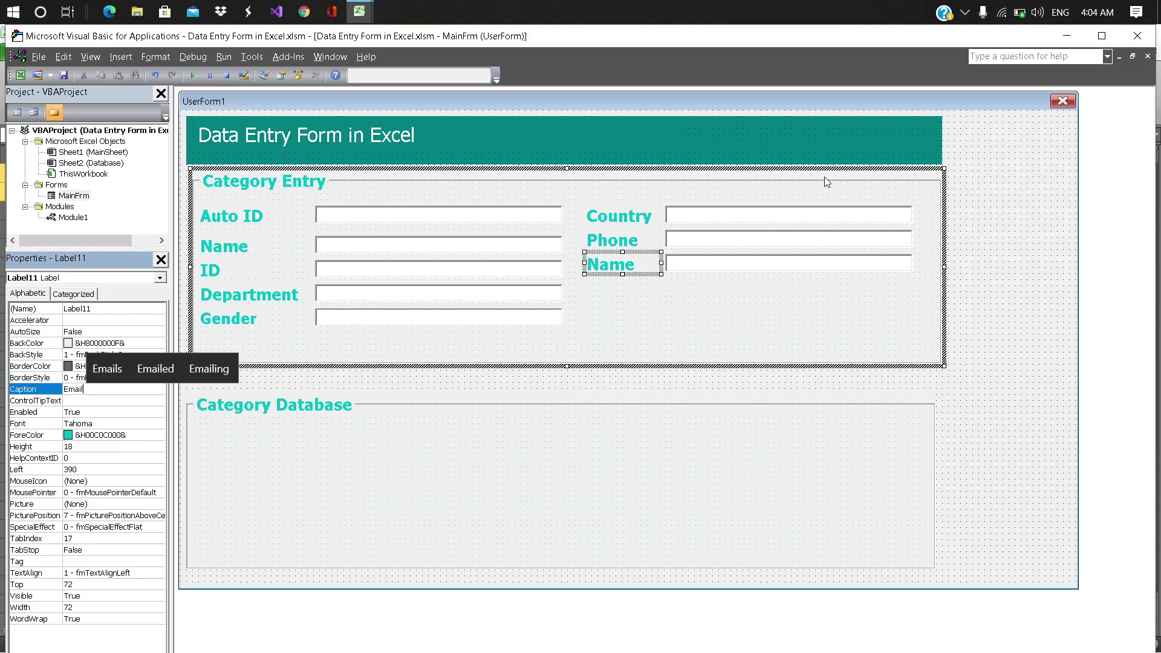
pyautogui.click(737, 266)
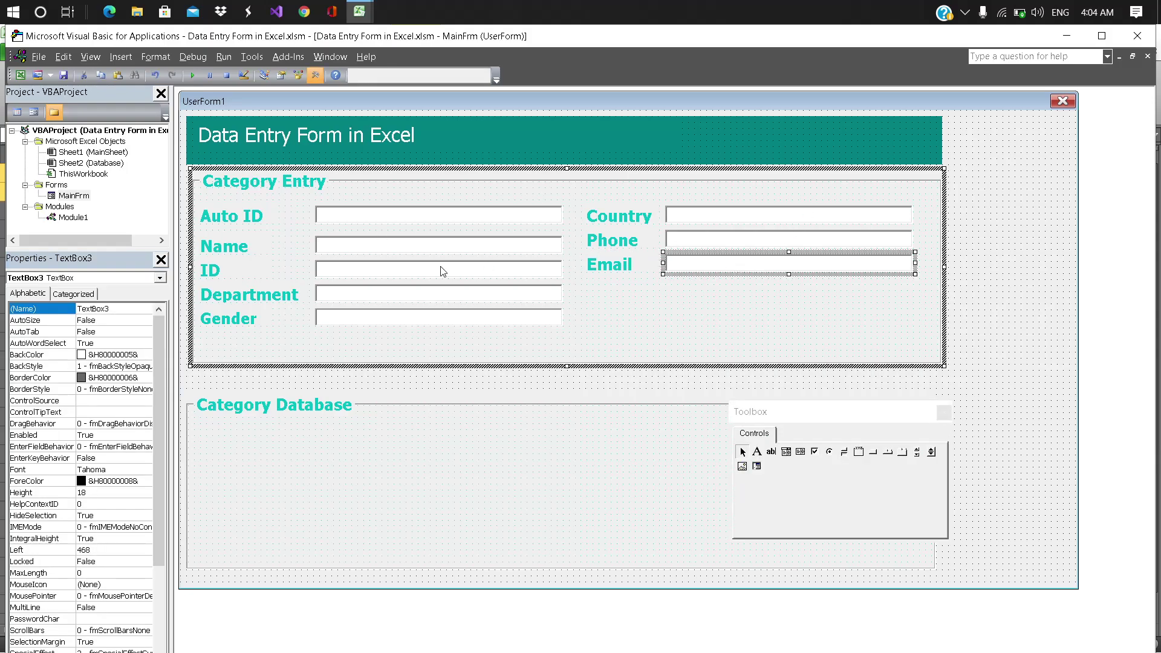
pyautogui.click(51, 310)
pyautogui.write('Txt')
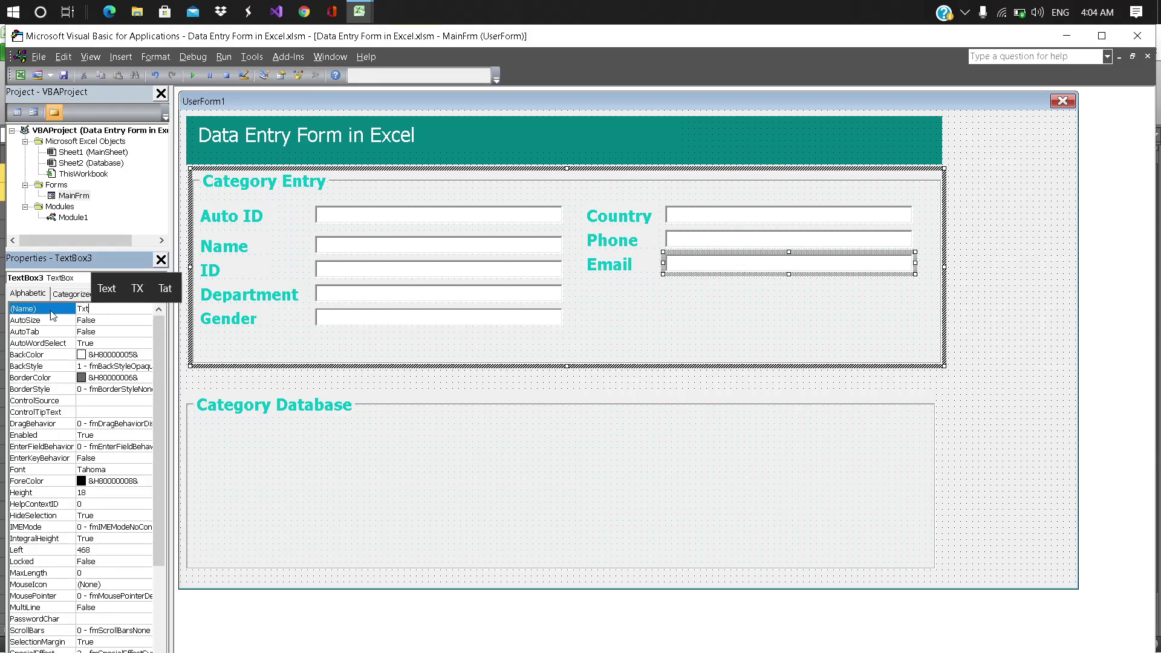
pyautogui.write('Mail')
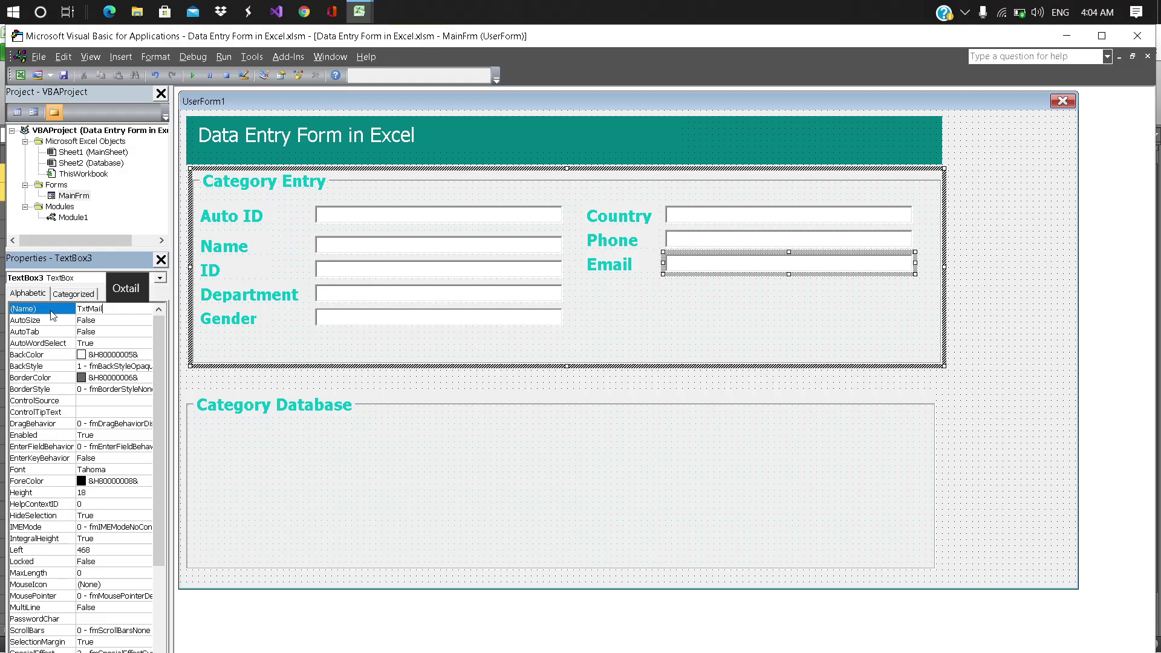
# Commit the TxtMail name, then add a row below Email captioned 'Note'.
pyautogui.click(673, 316)
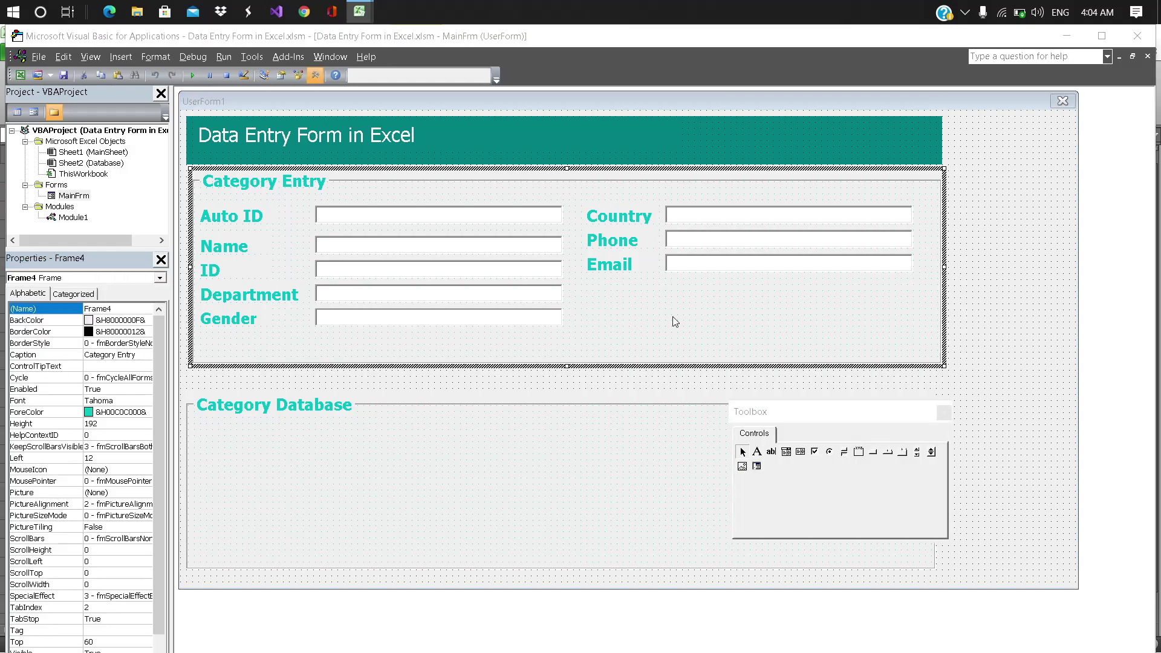
pyautogui.hotkey('alt', 'F11')
pyautogui.hotkey('alt', 'F11')
pyautogui.hotkey('ctrl', 'v')
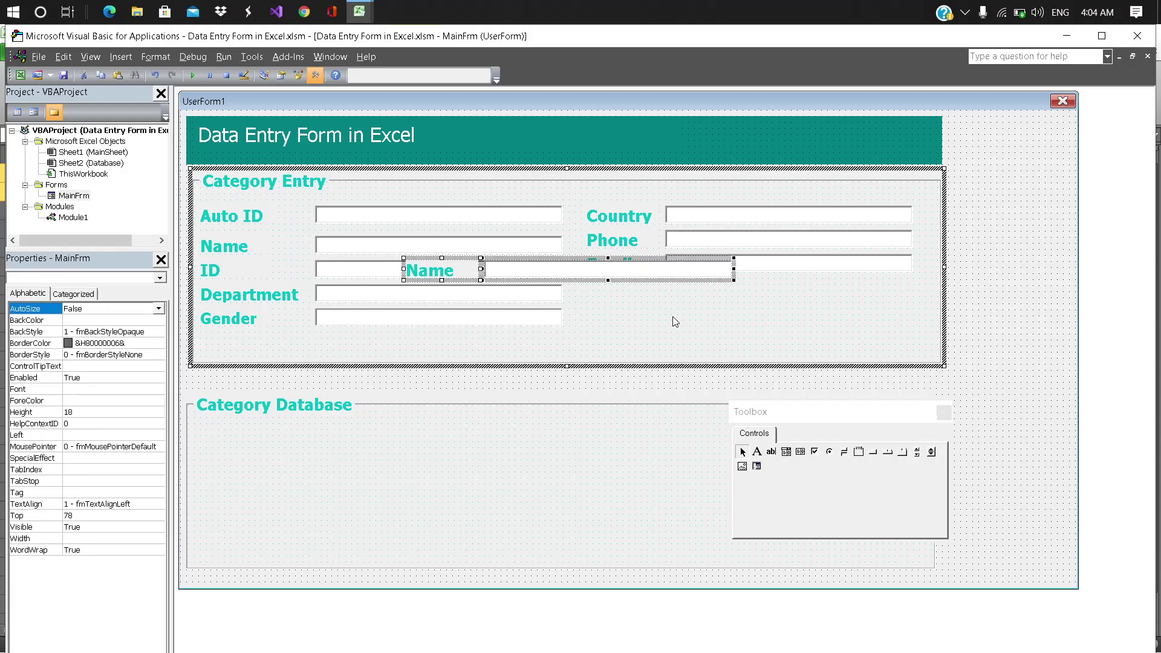
pyautogui.moveTo(437, 273); pyautogui.dragTo(621, 286)
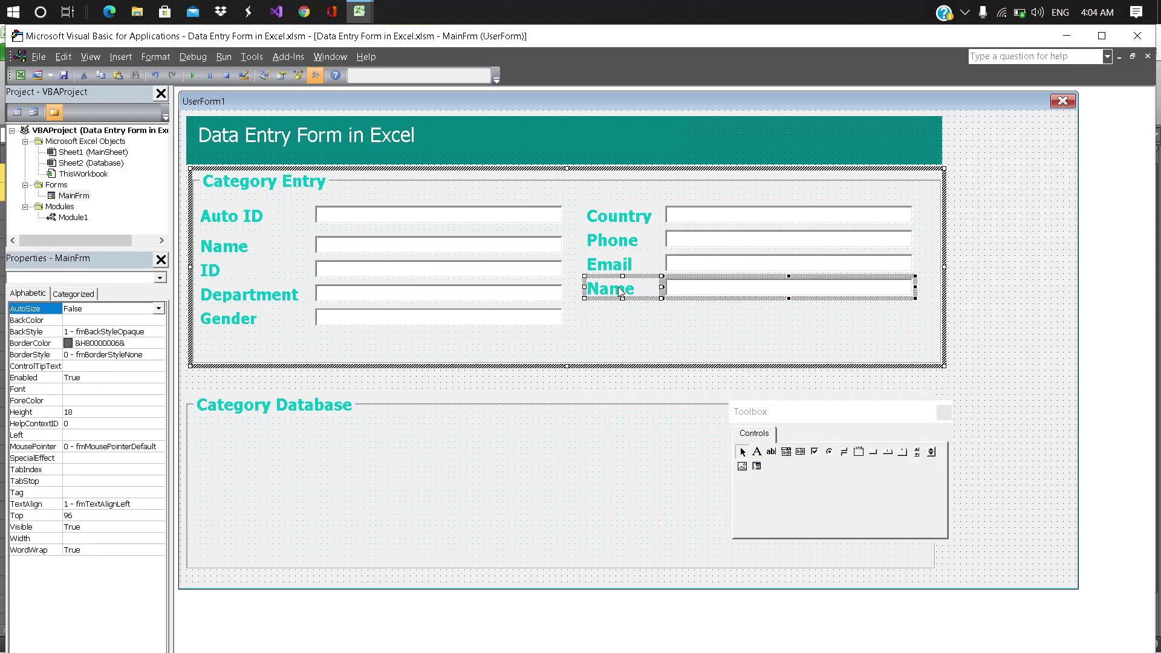
pyautogui.moveTo(621, 286); pyautogui.dragTo(623, 290)
pyautogui.click(623, 315)
pyautogui.click(612, 289)
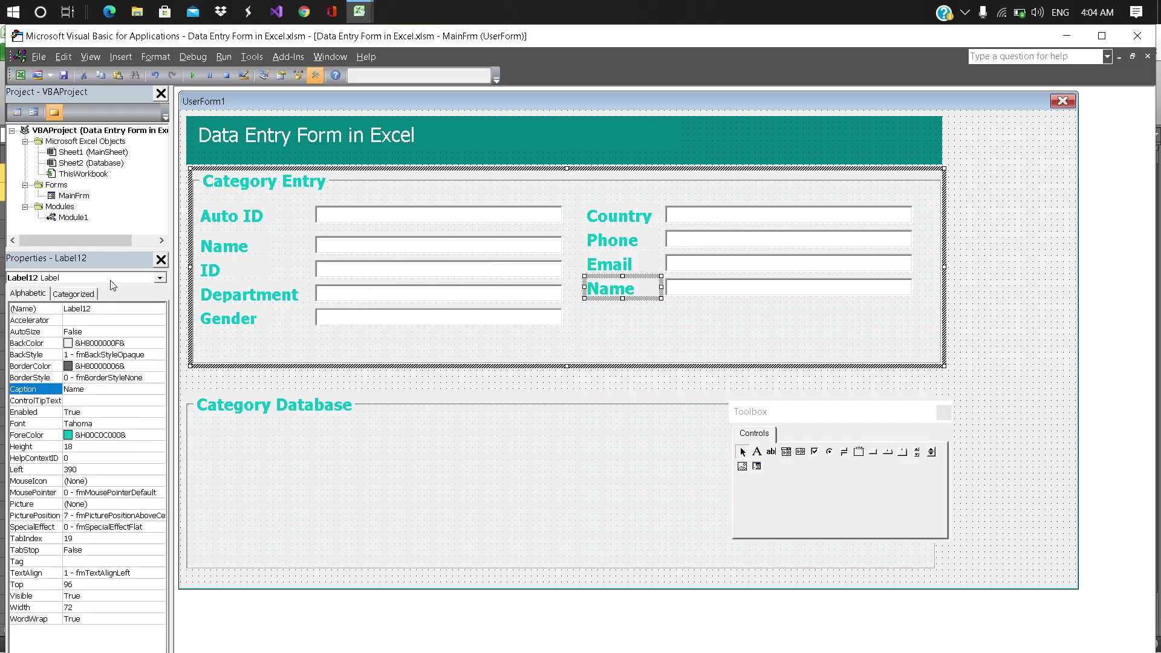
pyautogui.click(26, 310)
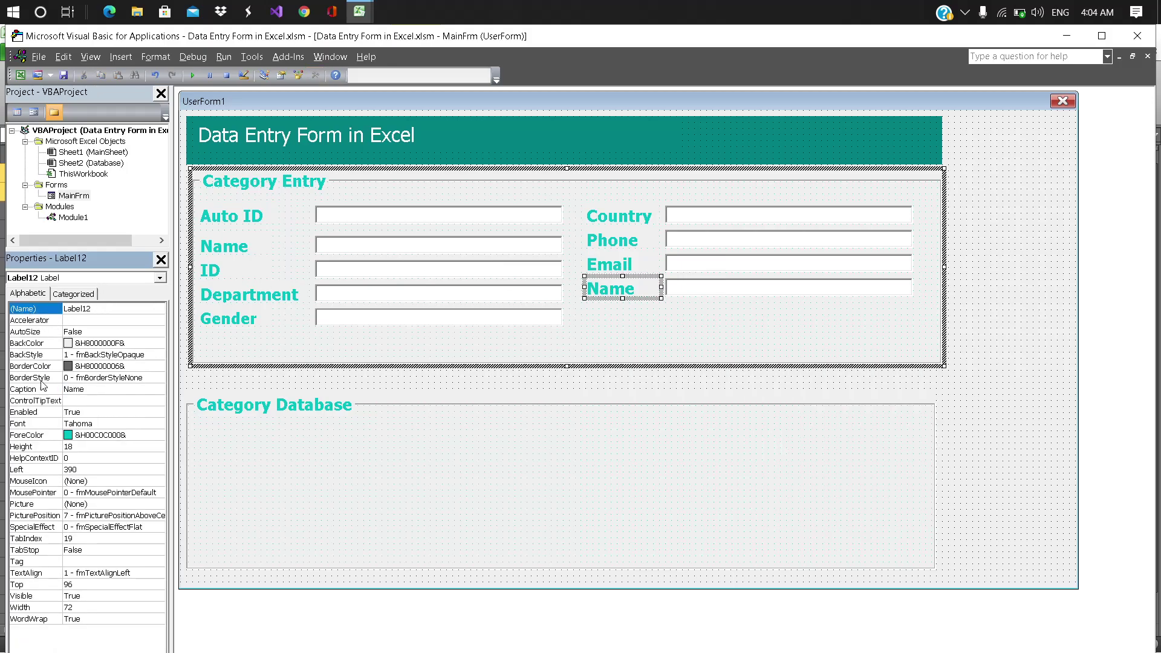
pyautogui.click(31, 390)
pyautogui.write('Note')
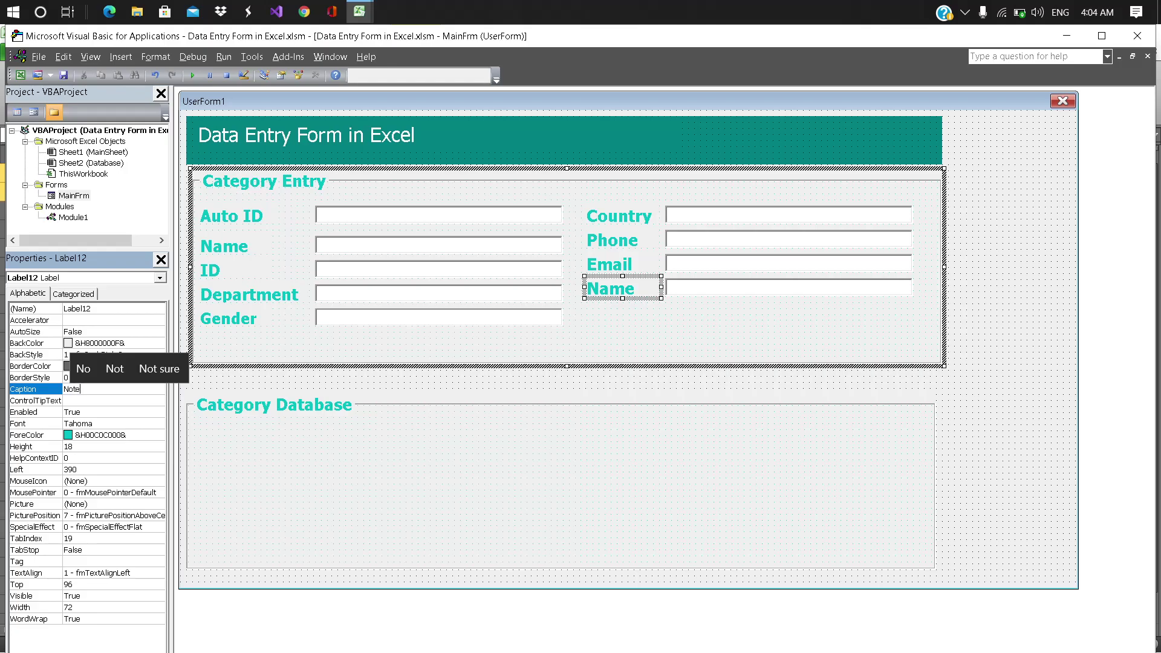
pyautogui.press('Return')
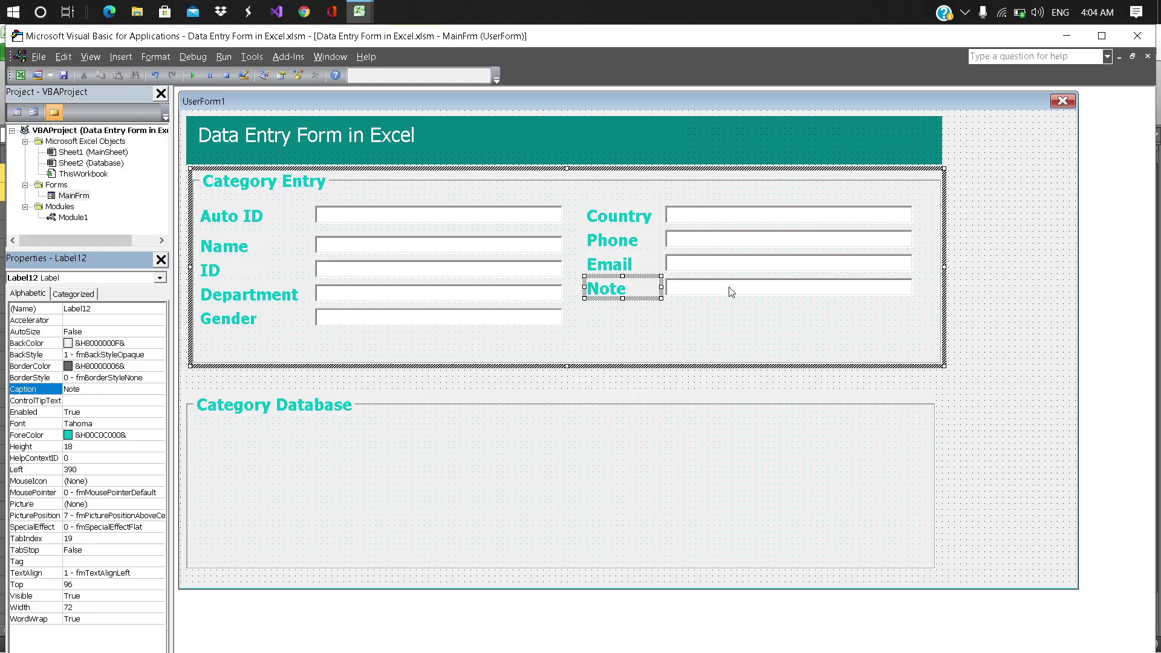
# Resize the Note text box to a moderate height and name it TxtNote.
pyautogui.click(732, 291)
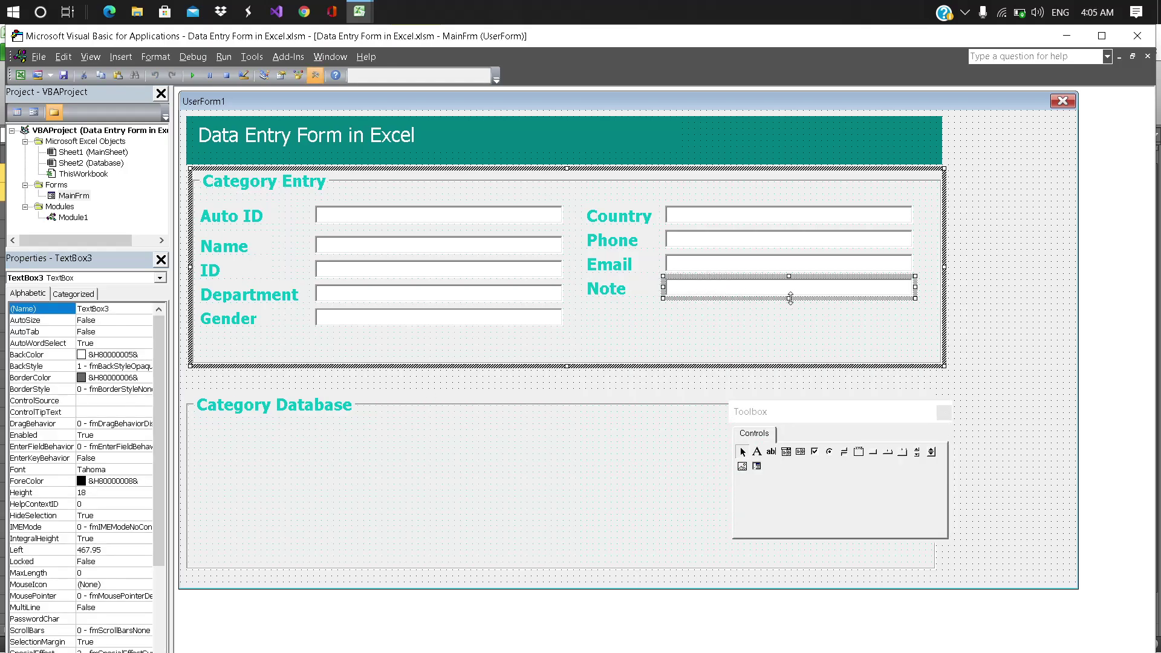
pyautogui.moveTo(790, 298); pyautogui.dragTo(799, 349)
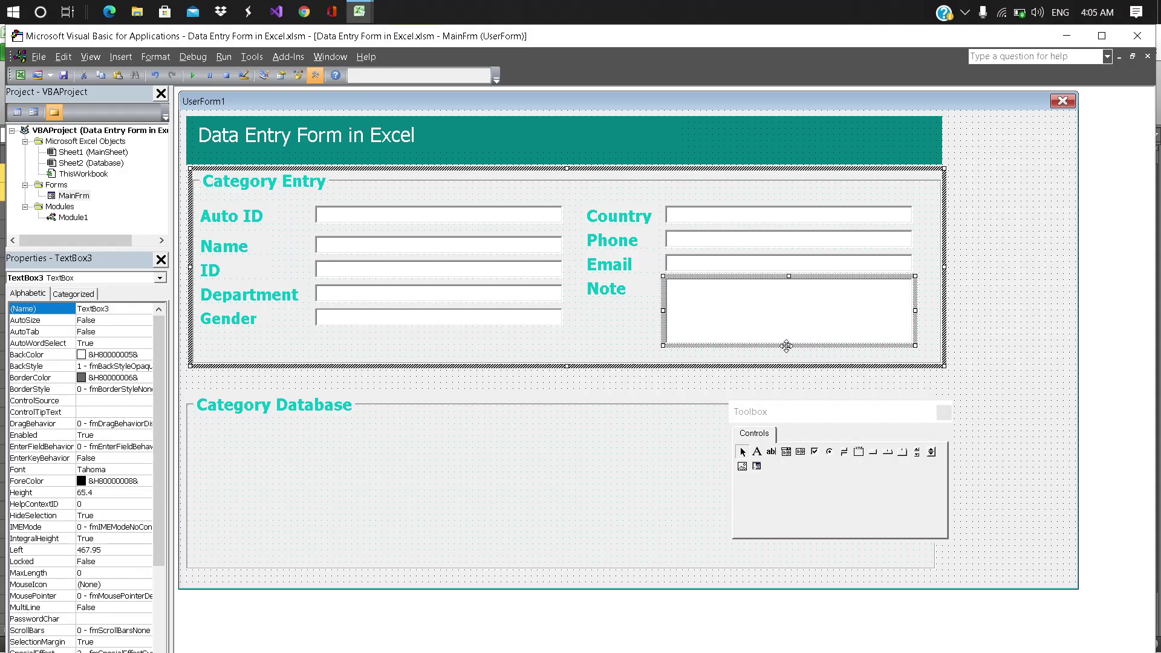
pyautogui.moveTo(789, 345); pyautogui.dragTo(788, 326)
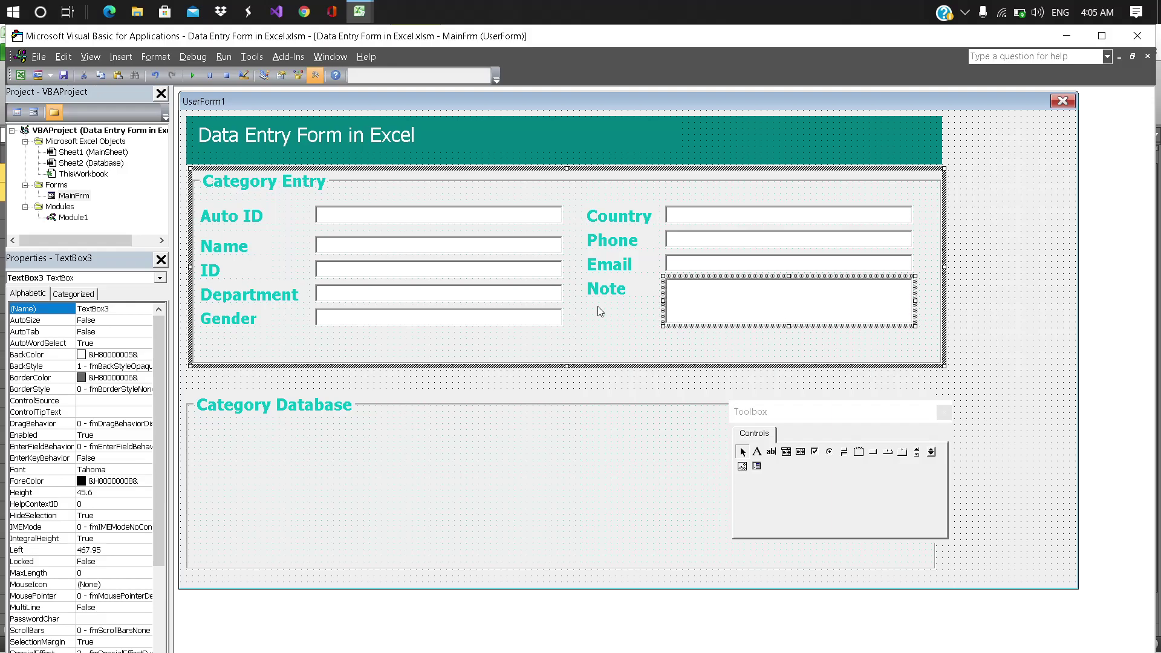
pyautogui.click(45, 312)
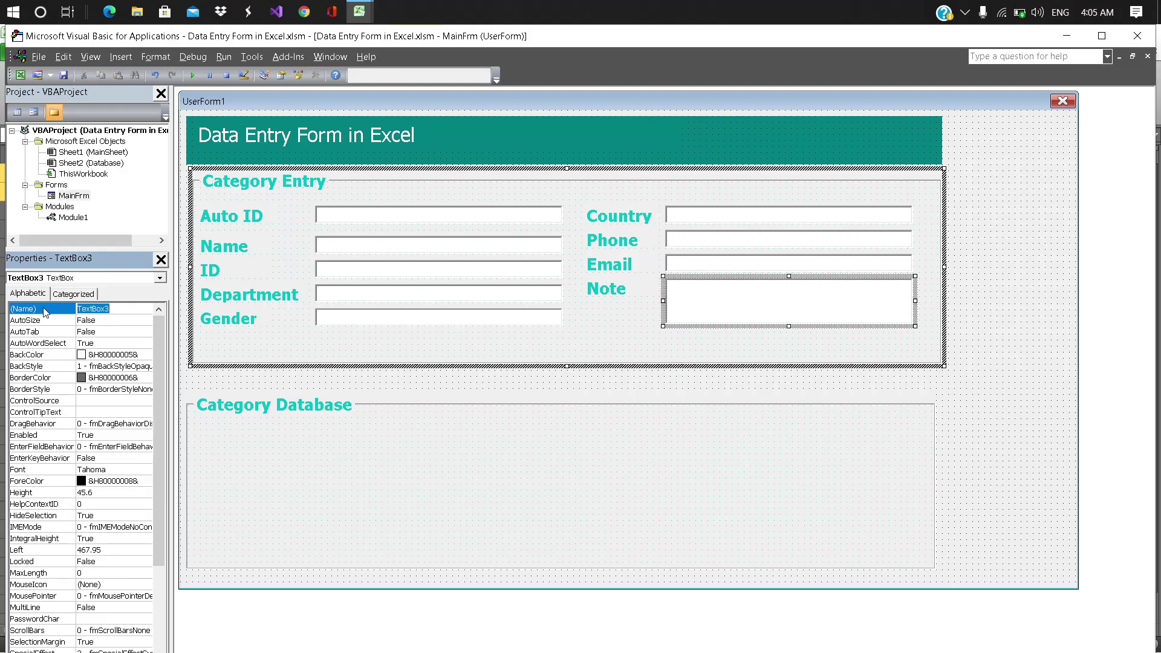
pyautogui.write('TxtNote')
pyautogui.press('Return')
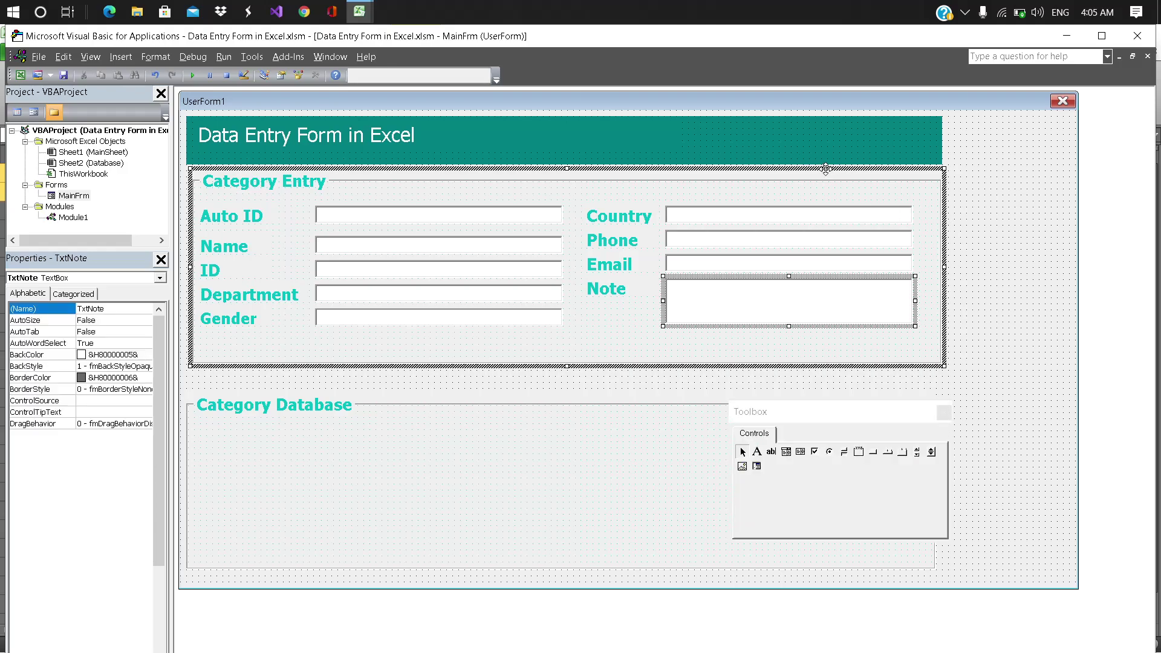
# Shift the Category Entry and Category Database frames to the right.
pyautogui.moveTo(827, 172); pyautogui.dragTo(912, 176)
pyautogui.click(596, 407)
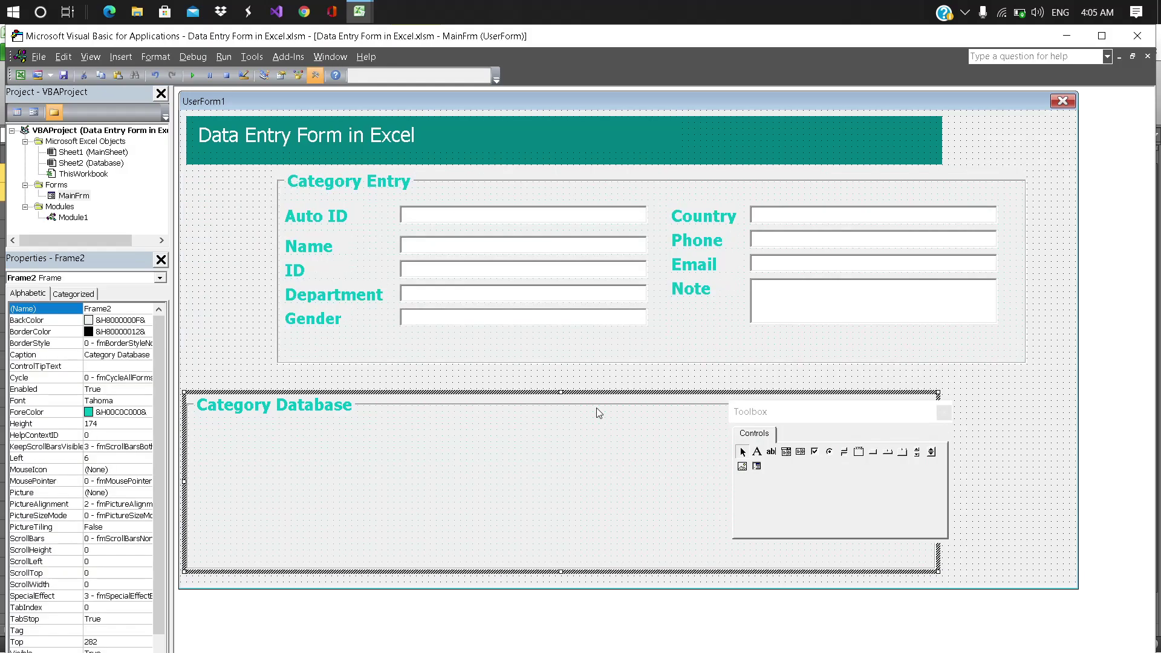
pyautogui.moveTo(549, 399); pyautogui.dragTo(613, 381)
# Draw a captionless frame down the form's left edge with a teal (&H00808000) background.
pyautogui.click(859, 452)
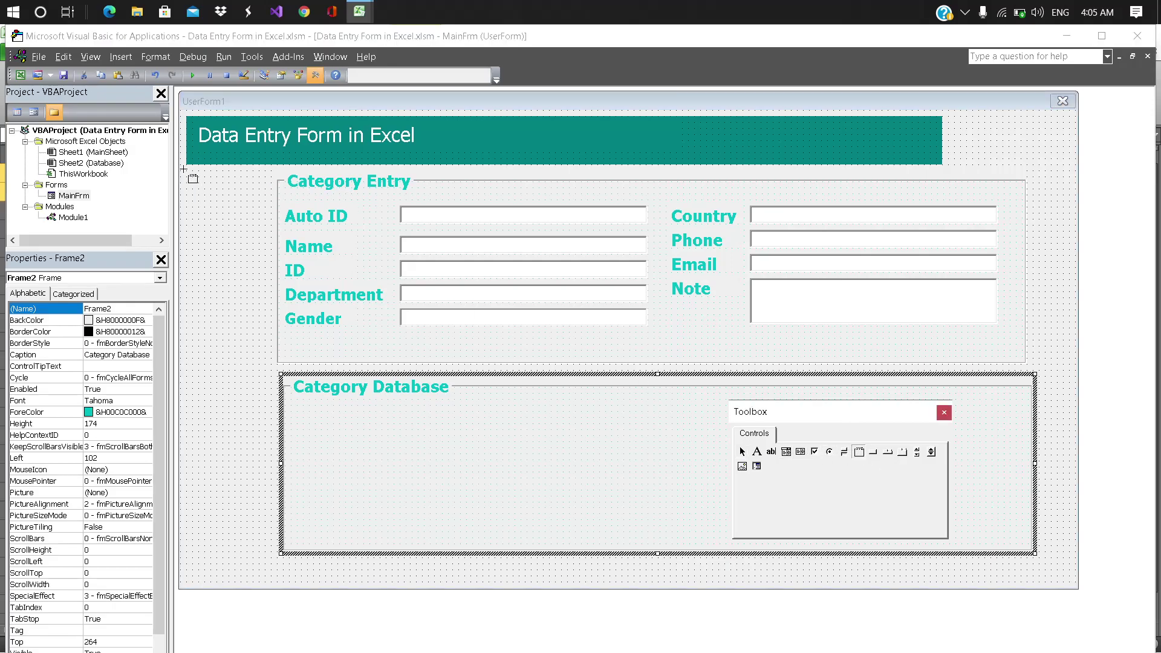
pyautogui.moveTo(183, 170); pyautogui.dragTo(276, 419)
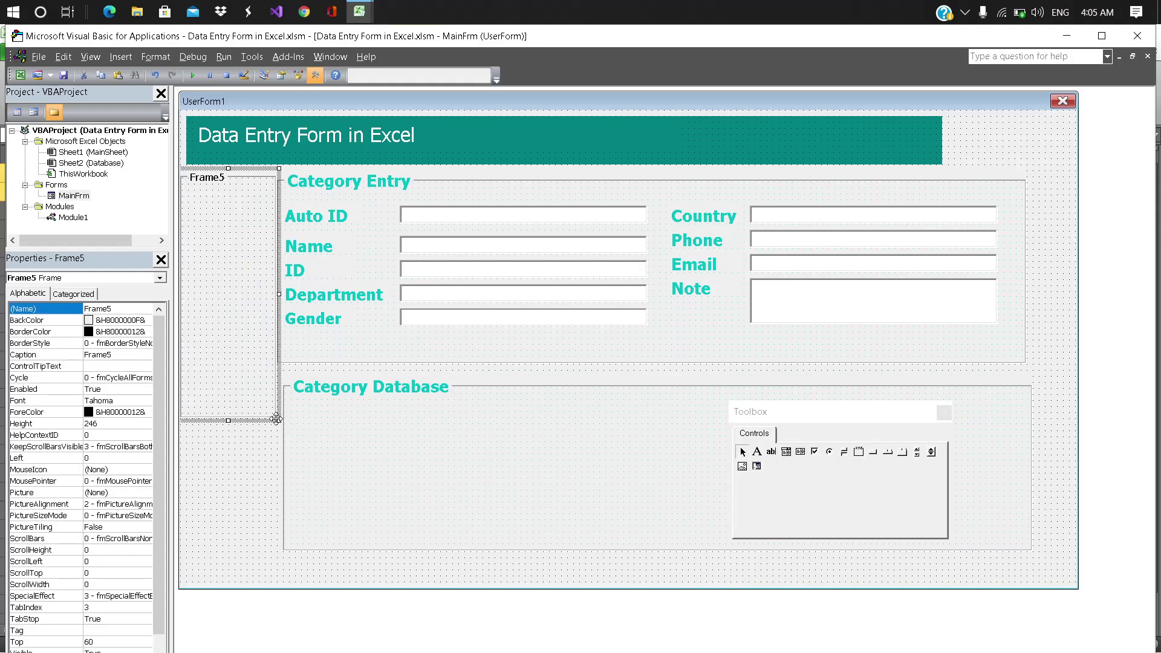
pyautogui.moveTo(228, 421); pyautogui.dragTo(244, 553)
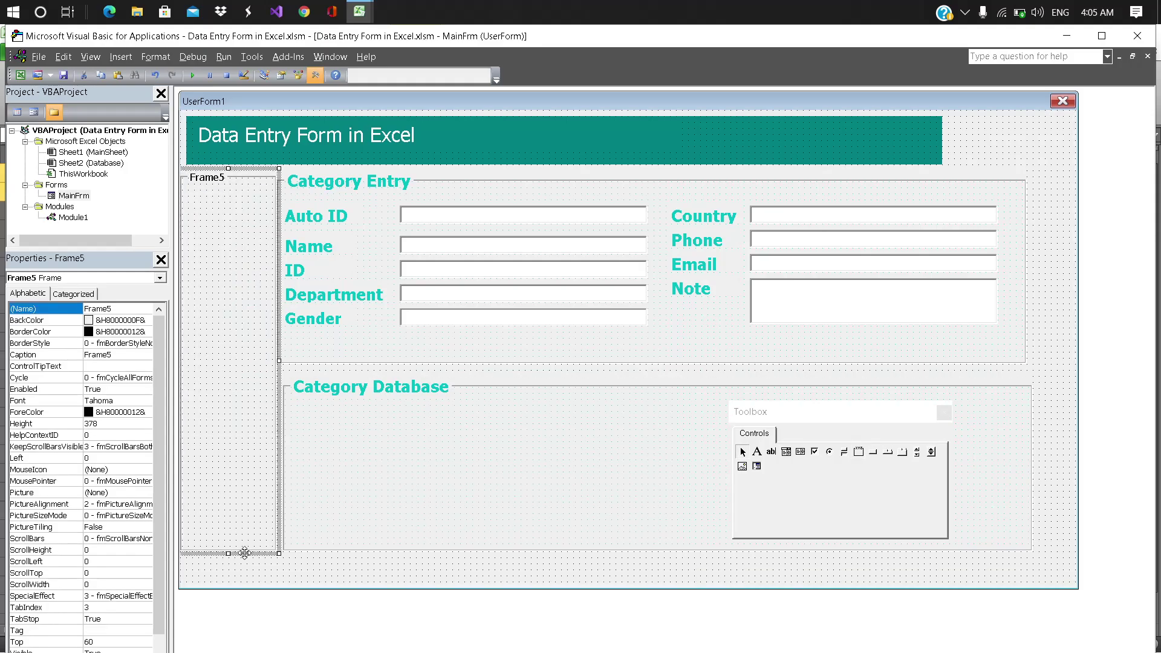
pyautogui.click(62, 355)
pyautogui.press('BackSpace')
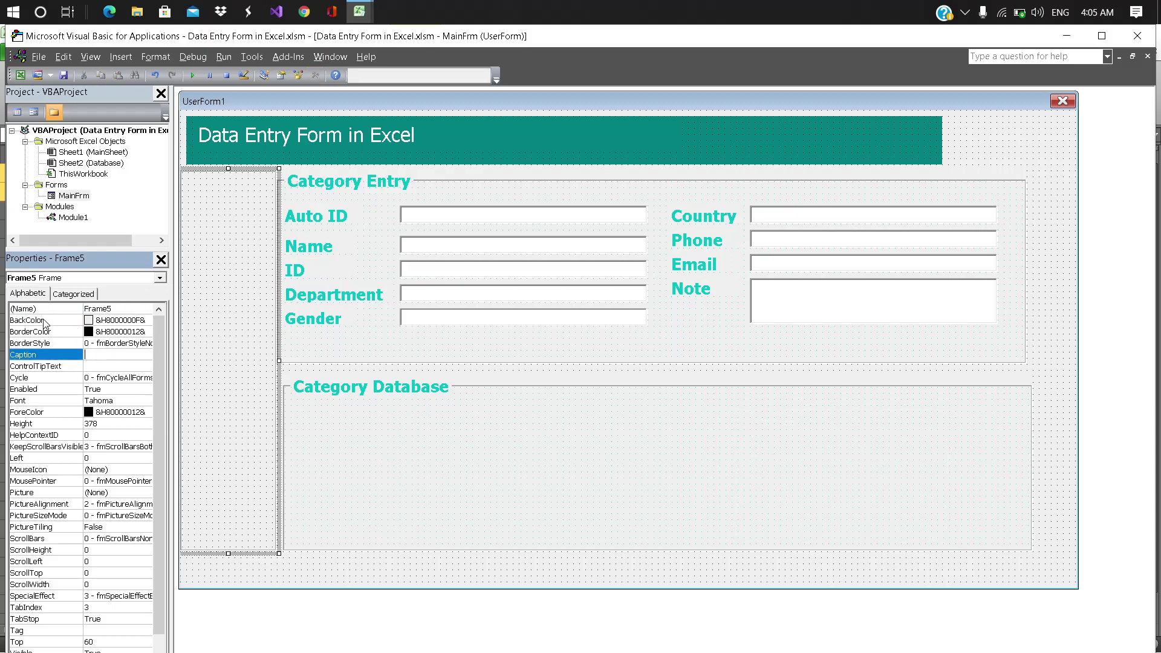
pyautogui.doubleClick(44, 321)
pyautogui.click(66, 360)
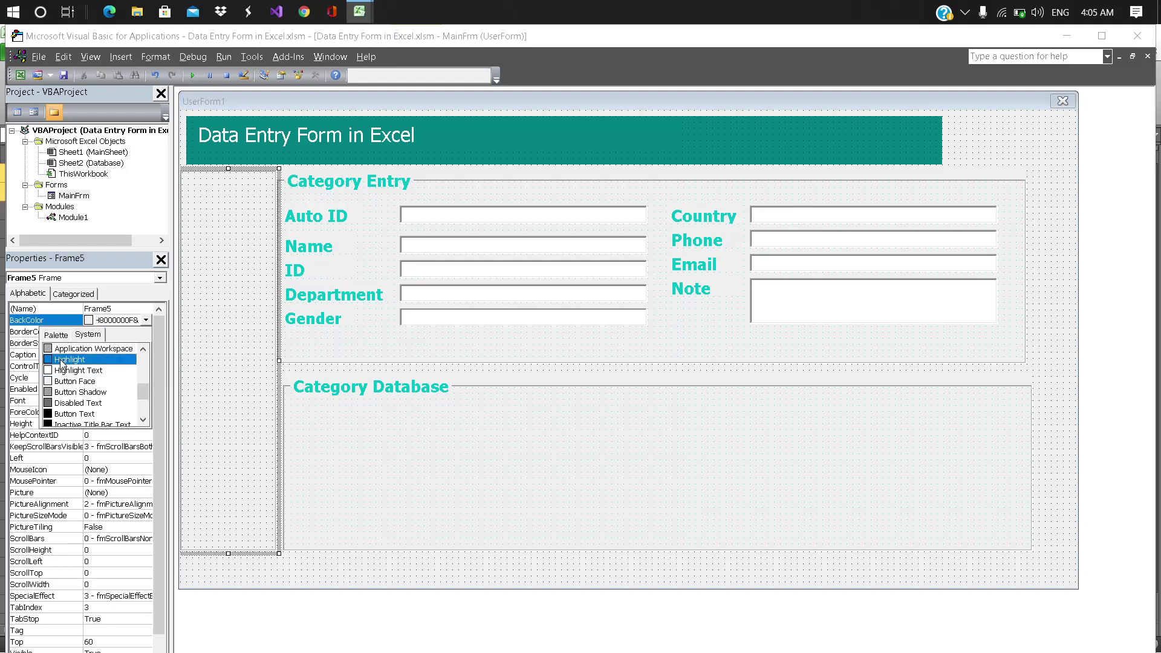
pyautogui.click(146, 320)
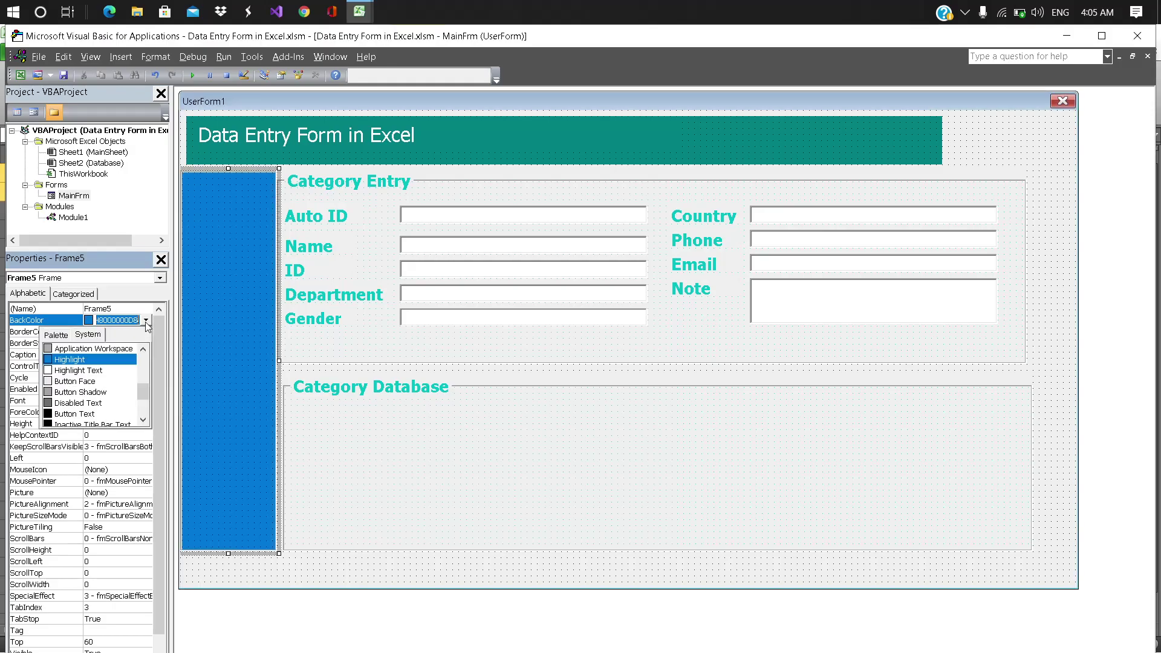
pyautogui.click(55, 334)
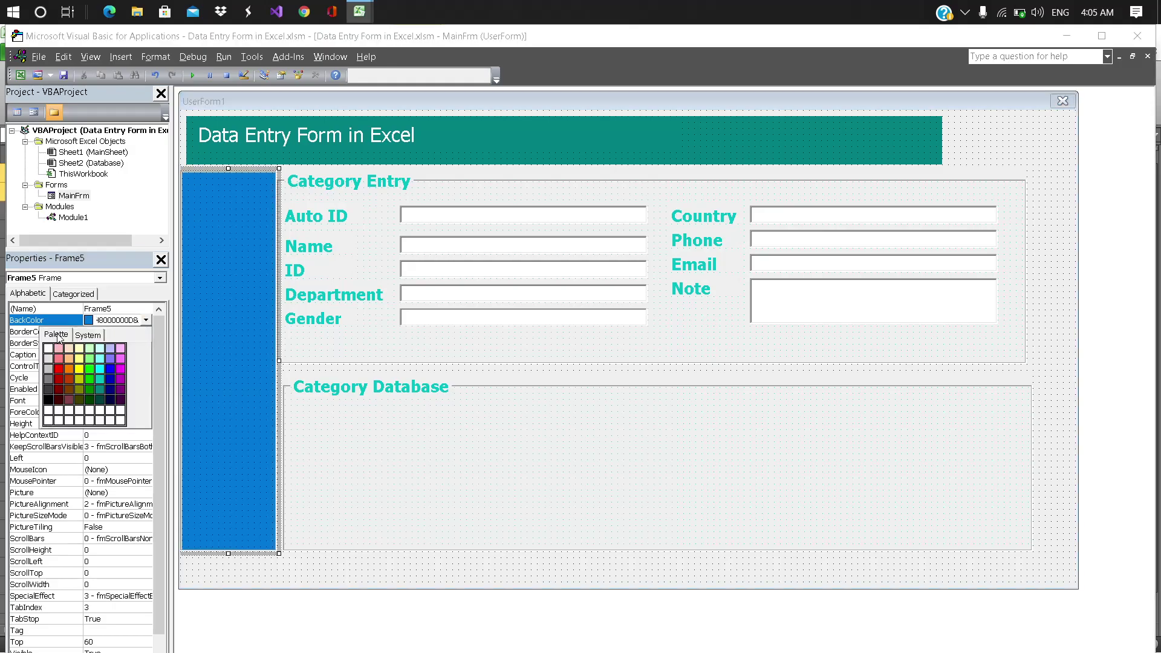
pyautogui.click(99, 387)
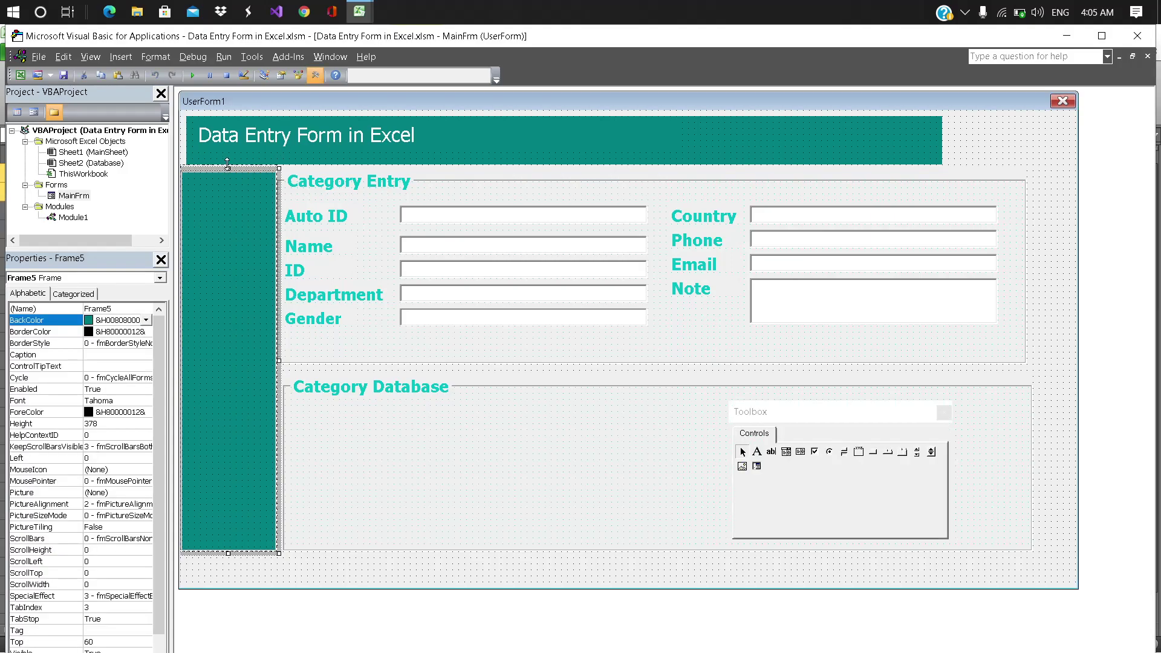
pyautogui.moveTo(227, 169); pyautogui.dragTo(228, 156)
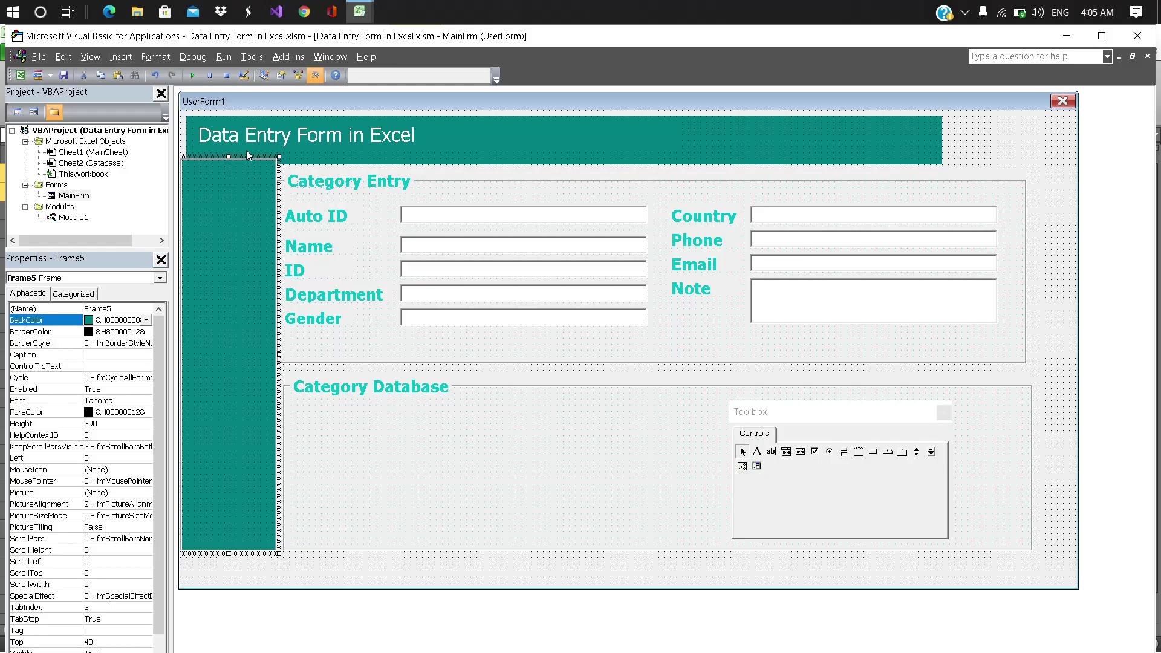
# Nudge the title and widen the teal header banner to the form's right edge.
pyautogui.click(251, 152)
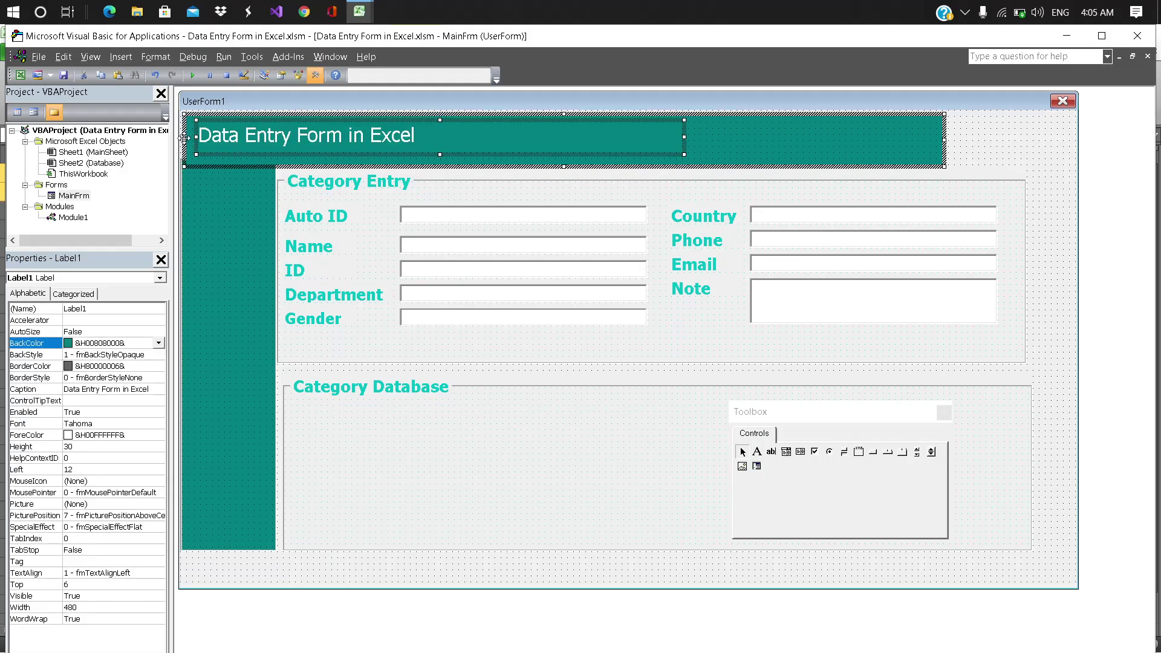
pyautogui.moveTo(180, 139); pyautogui.dragTo(182, 143)
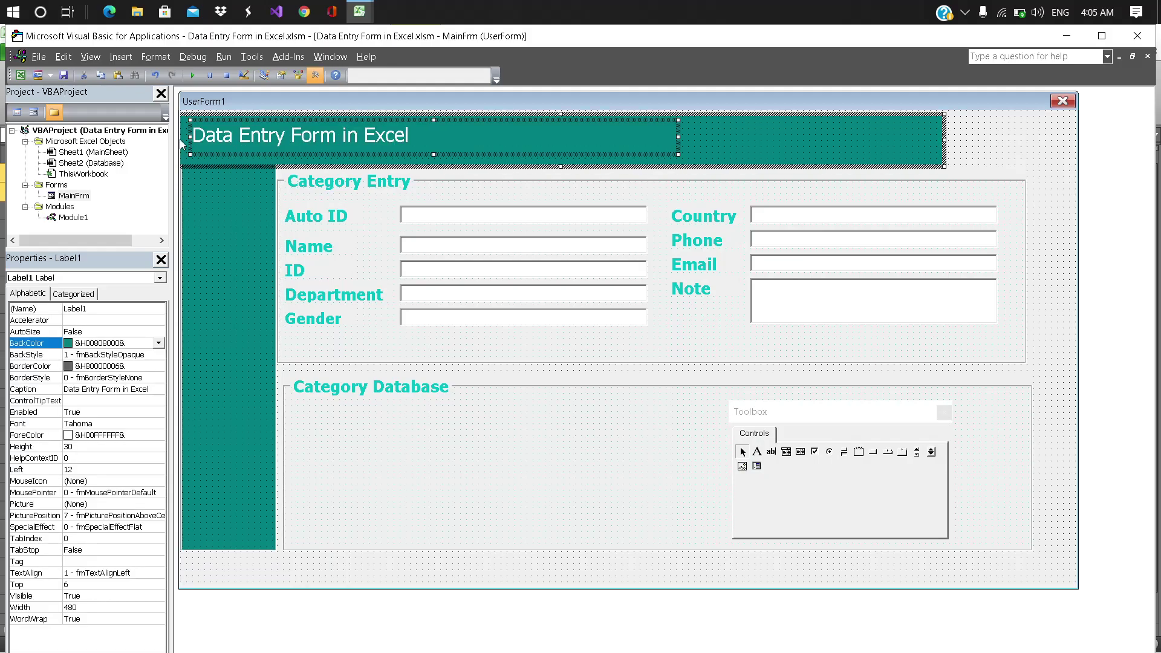
pyautogui.click(368, 270)
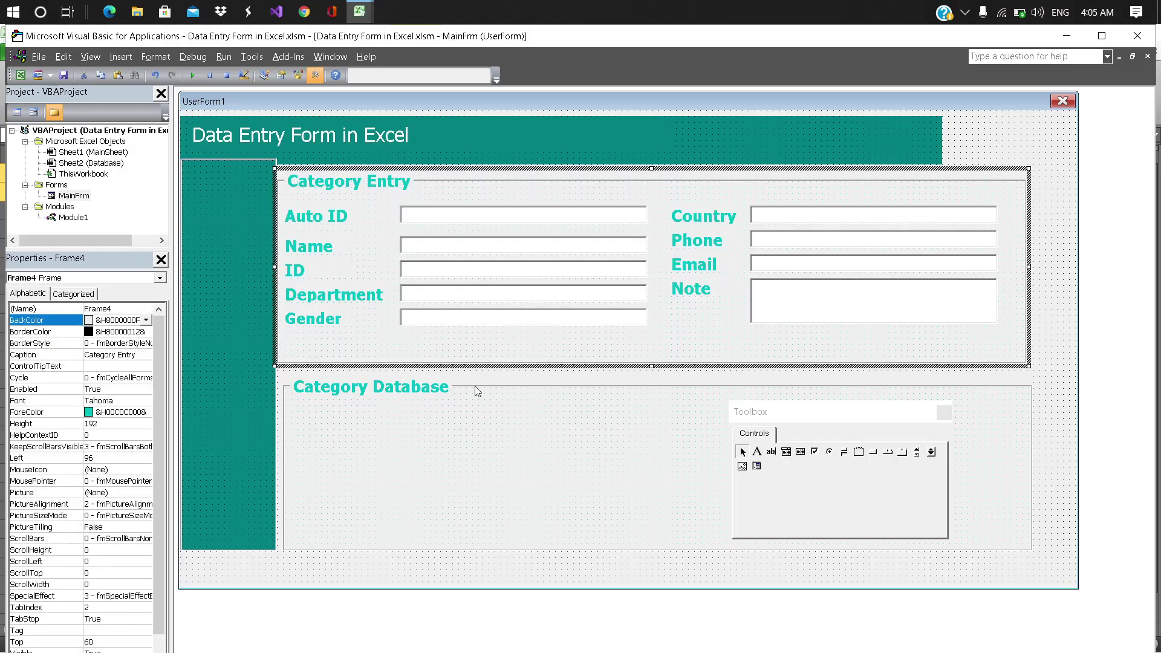
pyautogui.click(493, 433)
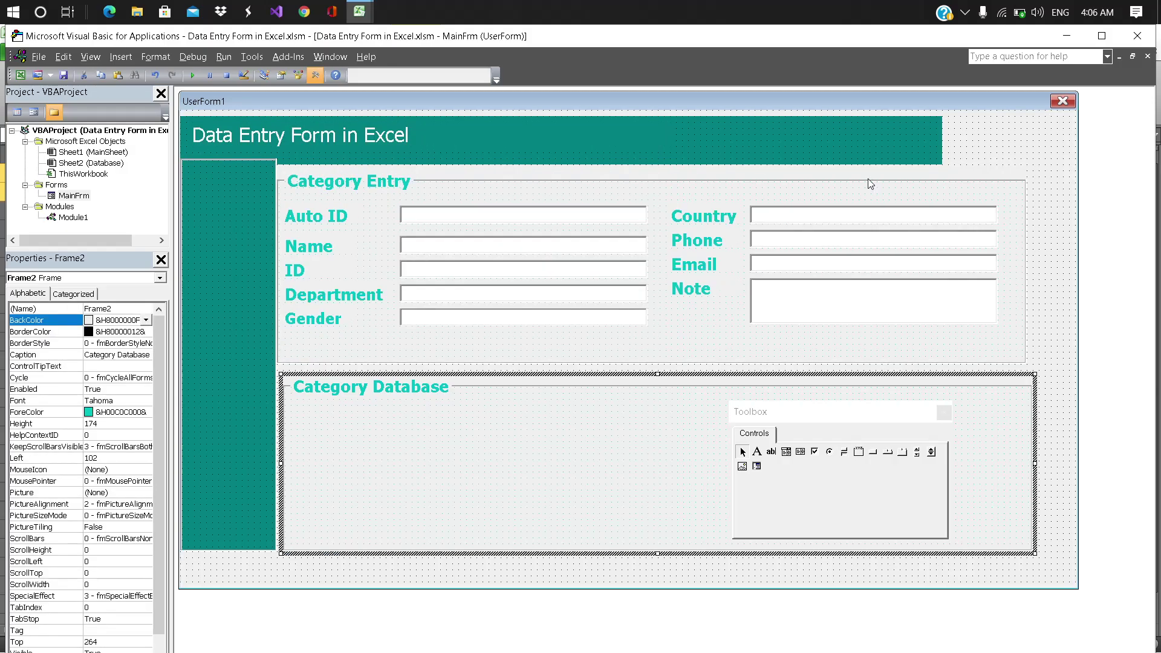
pyautogui.click(947, 151)
pyautogui.click(927, 147)
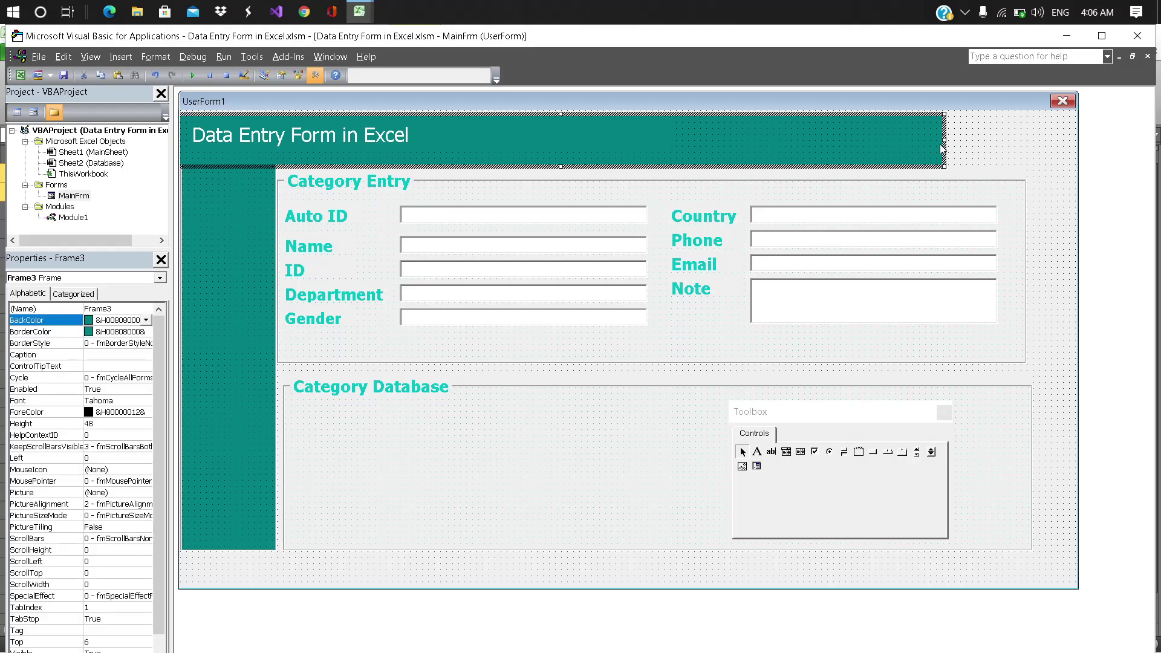
pyautogui.moveTo(946, 139); pyautogui.dragTo(1028, 131)
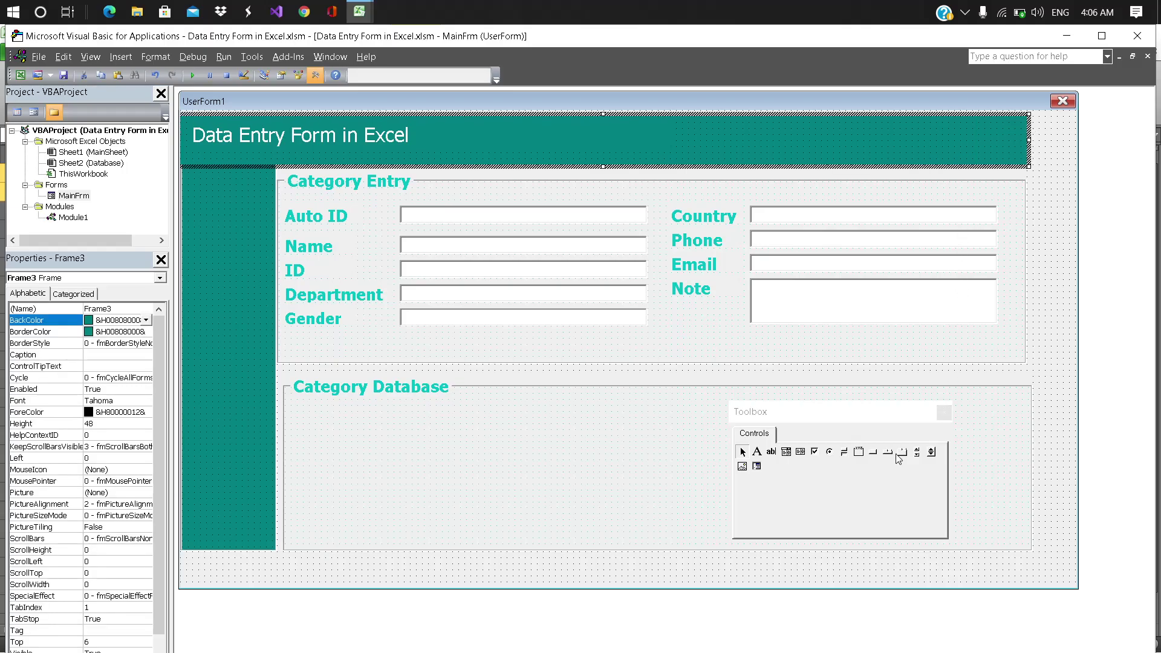
# Move the Category Database frame lower beneath Category Entry.
pyautogui.click(498, 429)
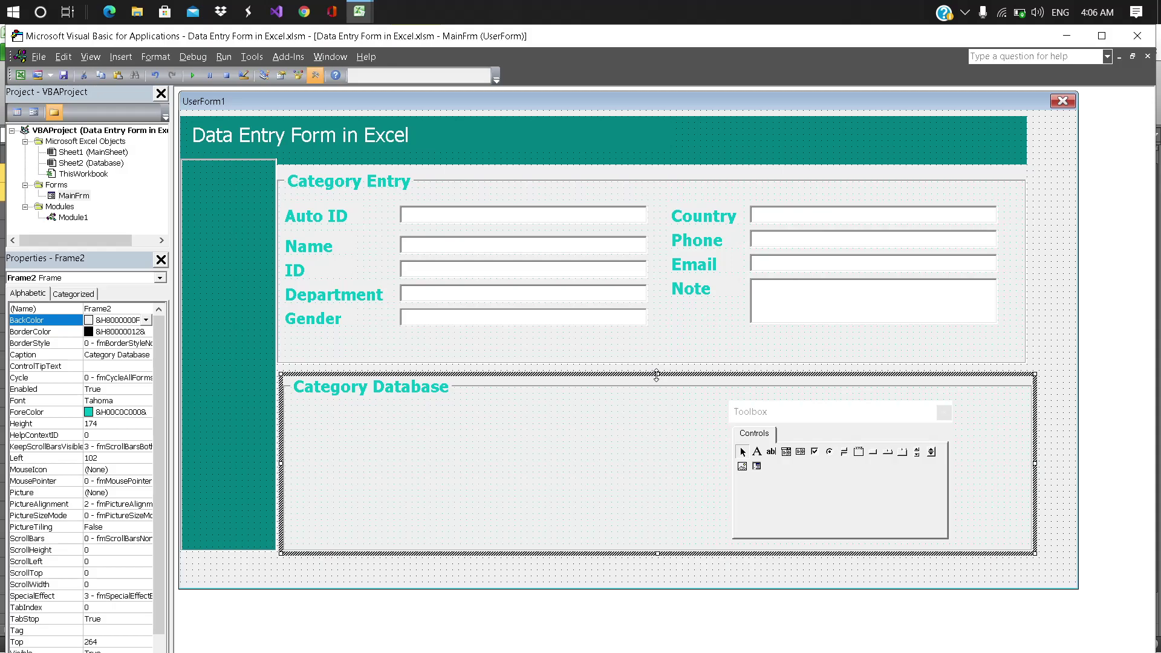
pyautogui.moveTo(656, 375); pyautogui.dragTo(656, 406)
pyautogui.click(231, 321)
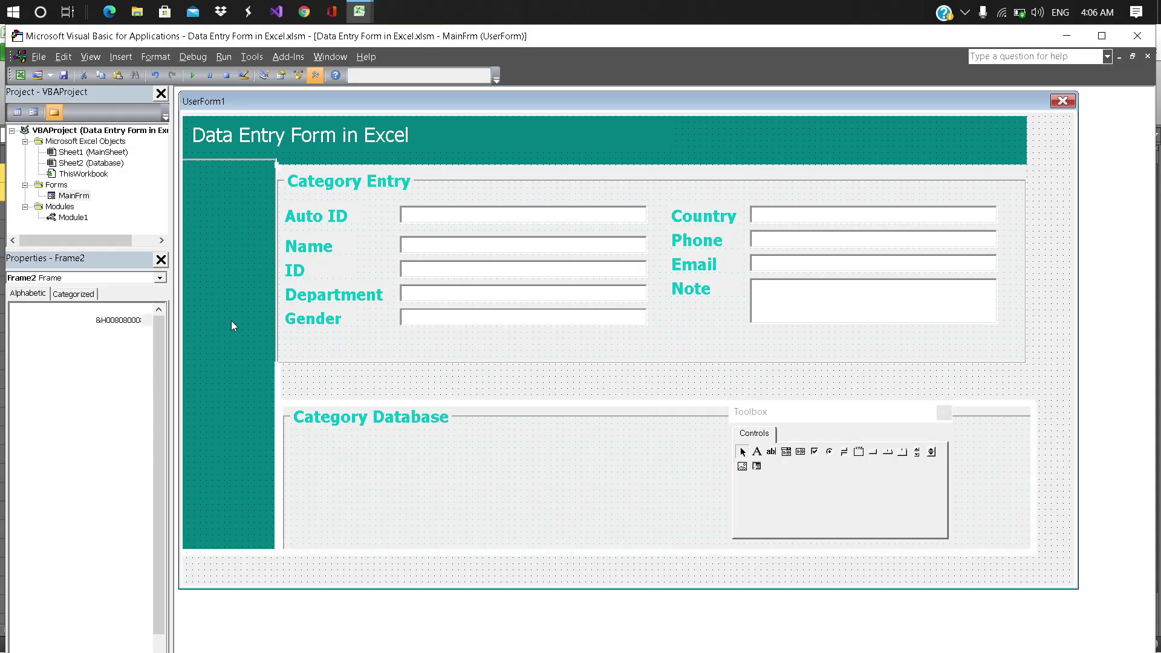
# Turn a pasted teal frame into a thin divider bar spanning the form below Category Entry.
pyautogui.click(405, 344)
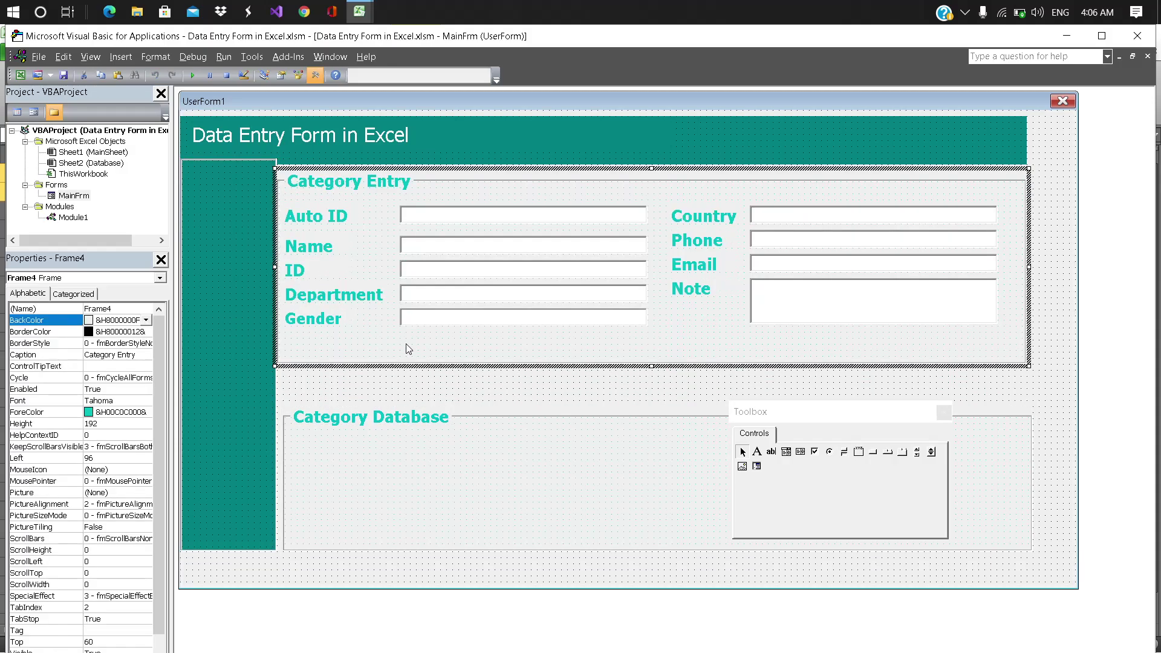
pyautogui.click(406, 380)
pyautogui.hotkey('ctrl', 'v')
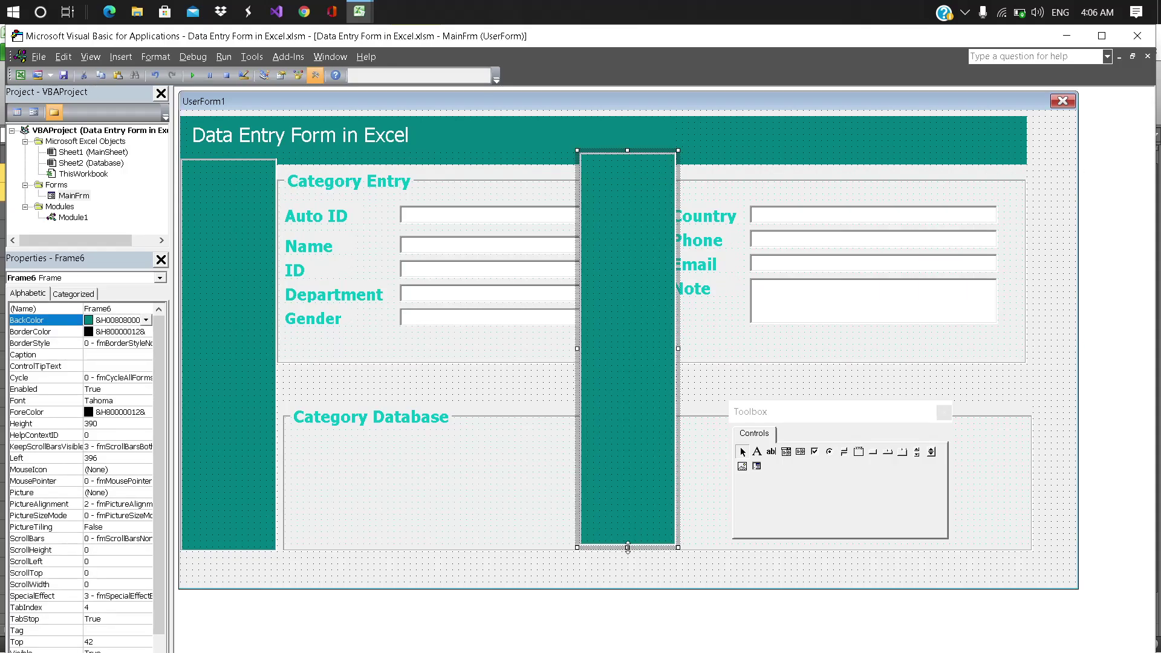
pyautogui.moveTo(639, 371); pyautogui.dragTo(639, 372)
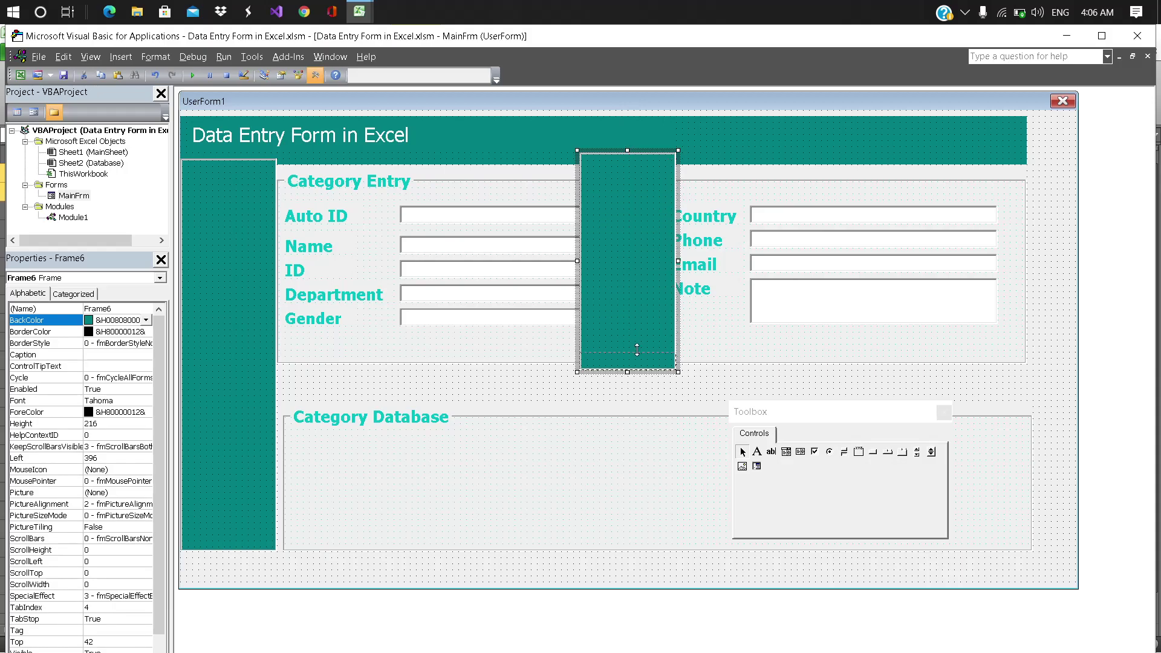
pyautogui.moveTo(637, 350); pyautogui.dragTo(637, 350)
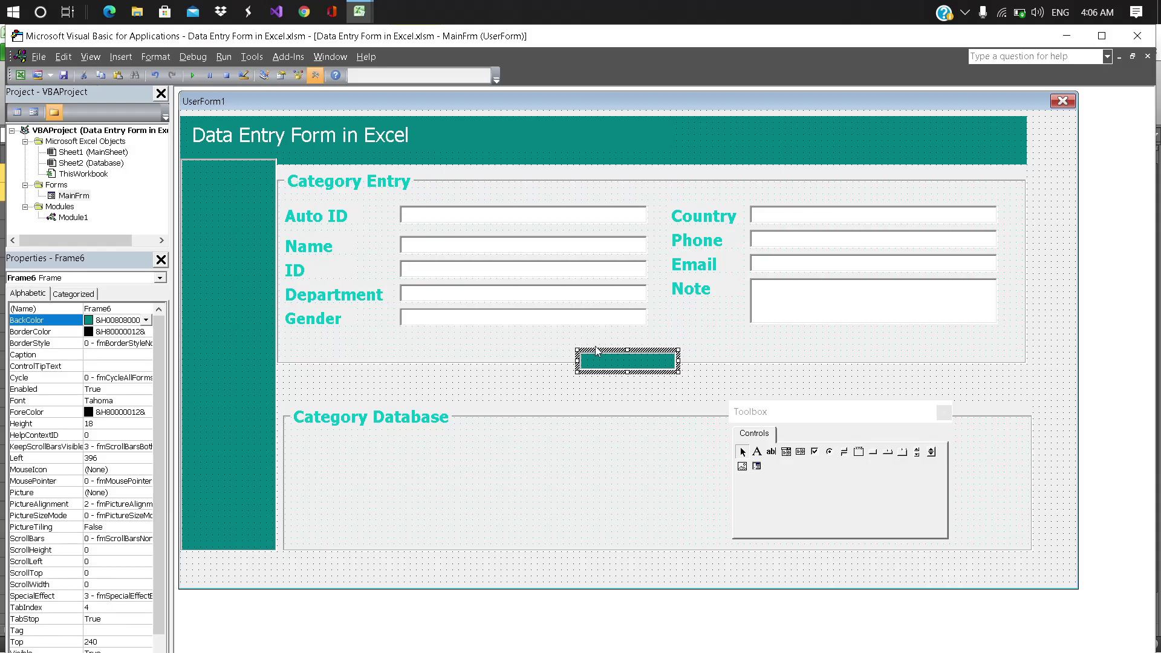
pyautogui.moveTo(596, 350); pyautogui.dragTo(294, 378)
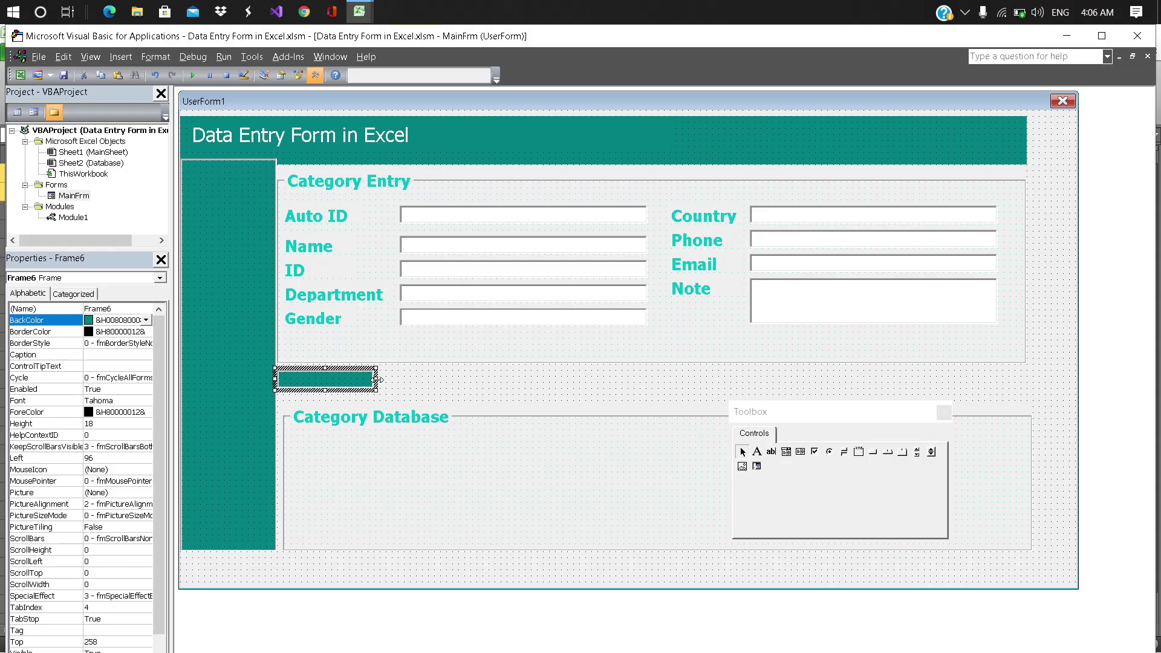
pyautogui.moveTo(376, 379)
pyautogui.mouseDown()
pyautogui.moveTo(1064, 399)
pyautogui.moveTo(1028, 402)
pyautogui.mouseUp()
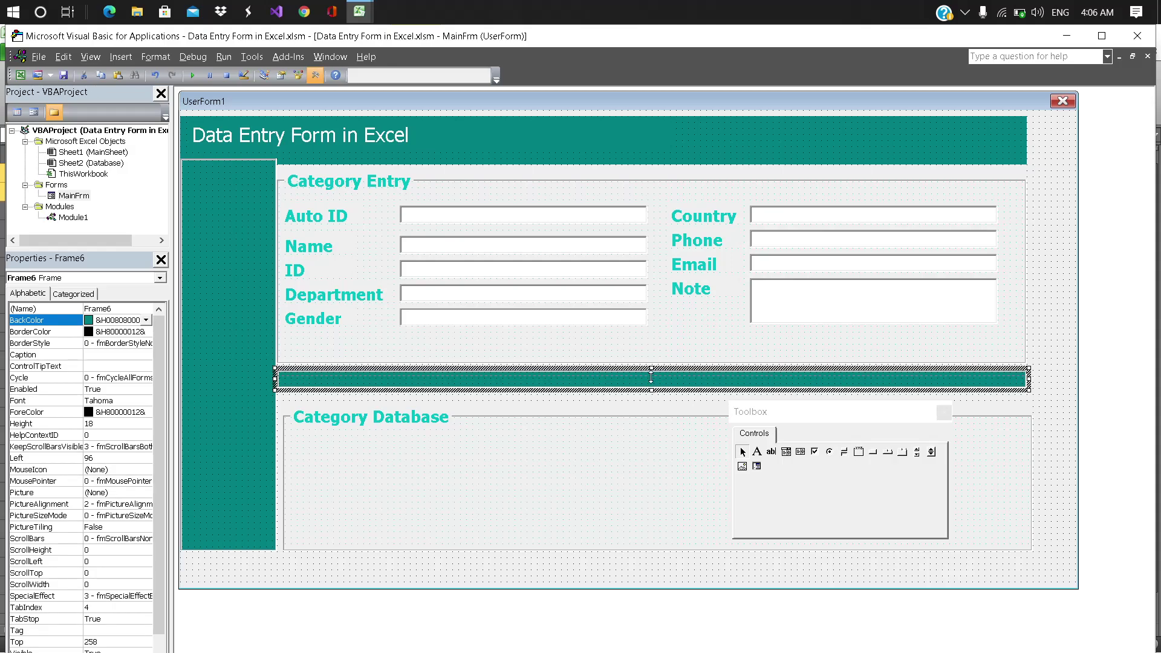
pyautogui.moveTo(652, 392); pyautogui.dragTo(652, 376)
# Raise the Category Database frame's top edge to just below the divider.
pyautogui.click(631, 428)
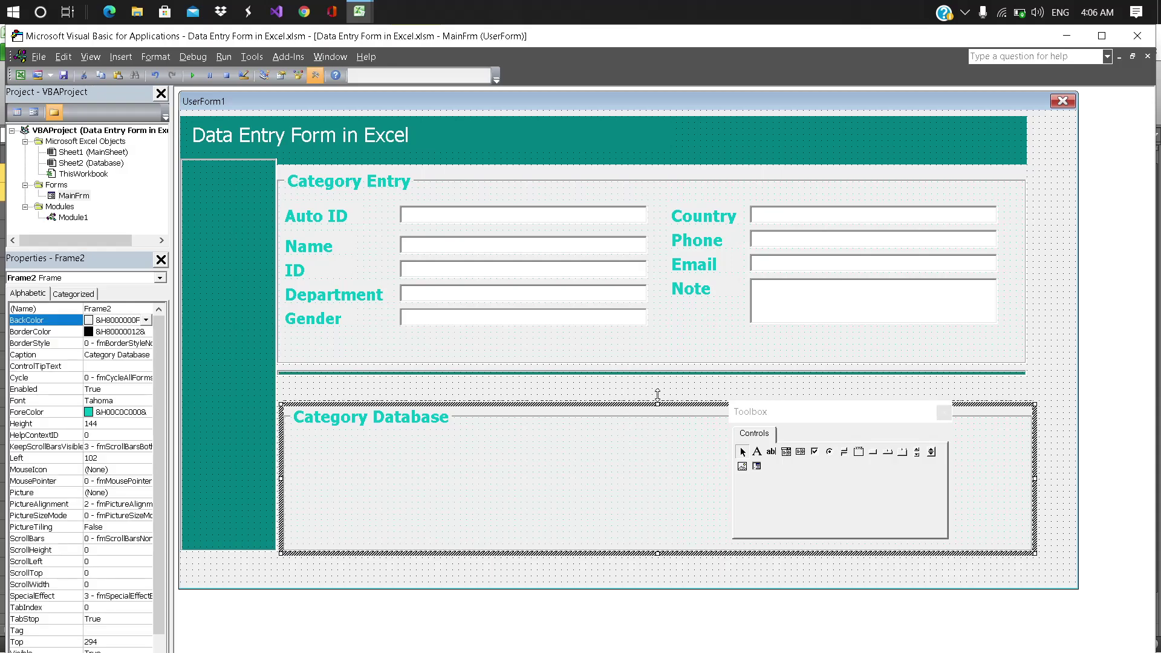
pyautogui.moveTo(657, 396); pyautogui.dragTo(655, 381)
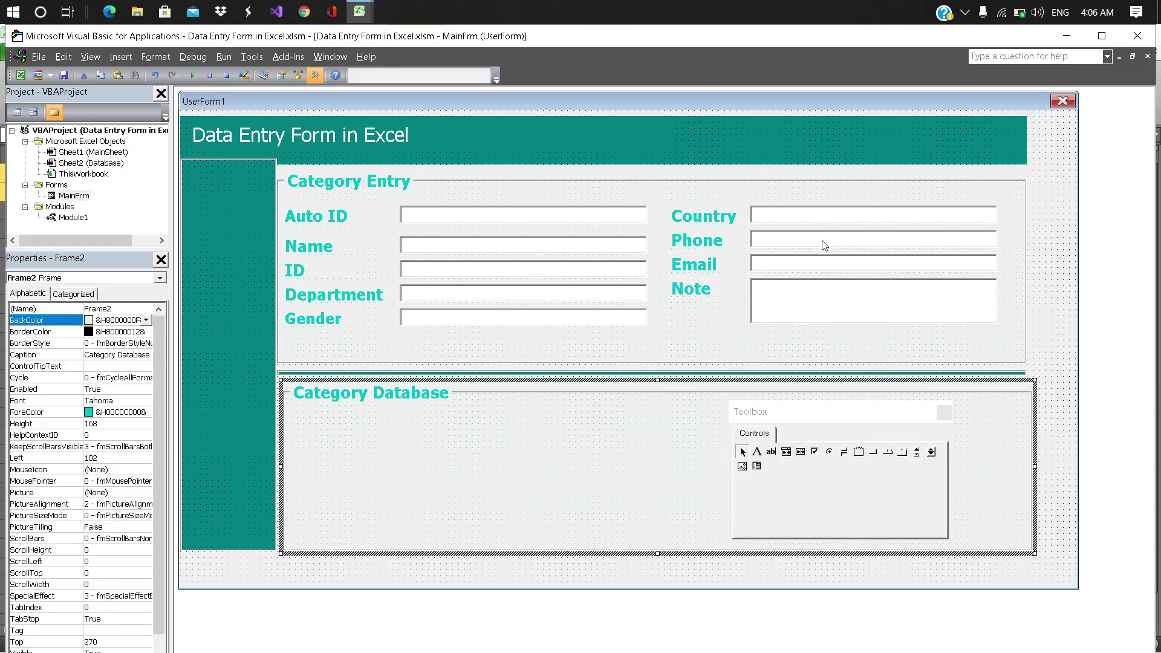
pyautogui.click(1050, 255)
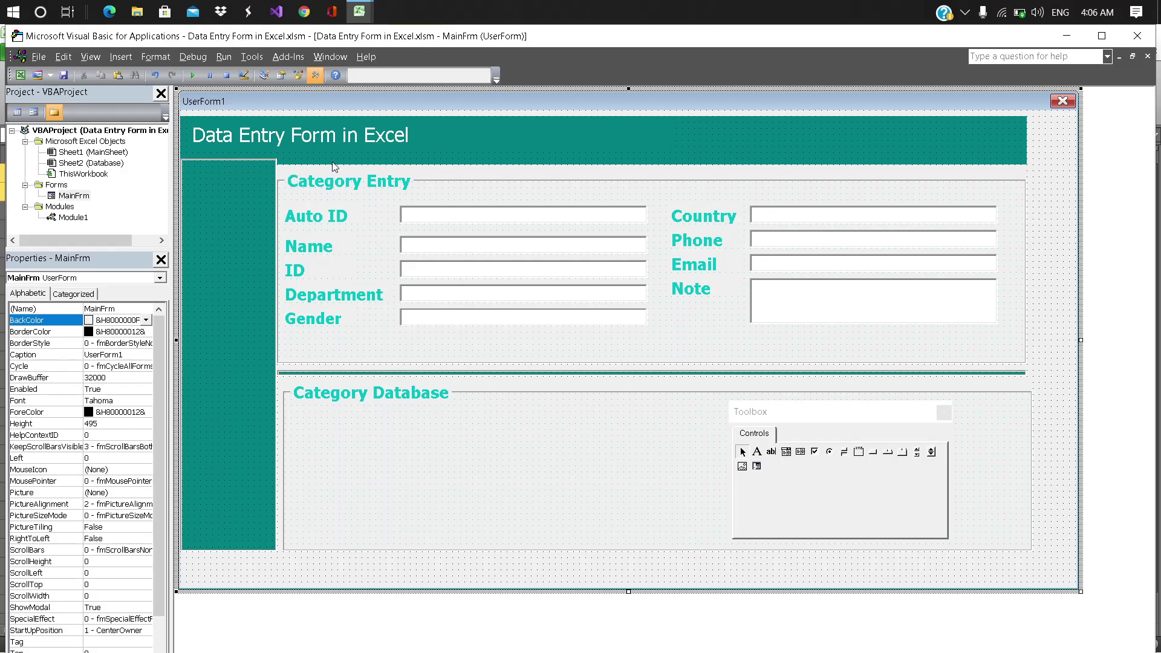
pyautogui.click(315, 162)
pyautogui.rightClick(317, 141)
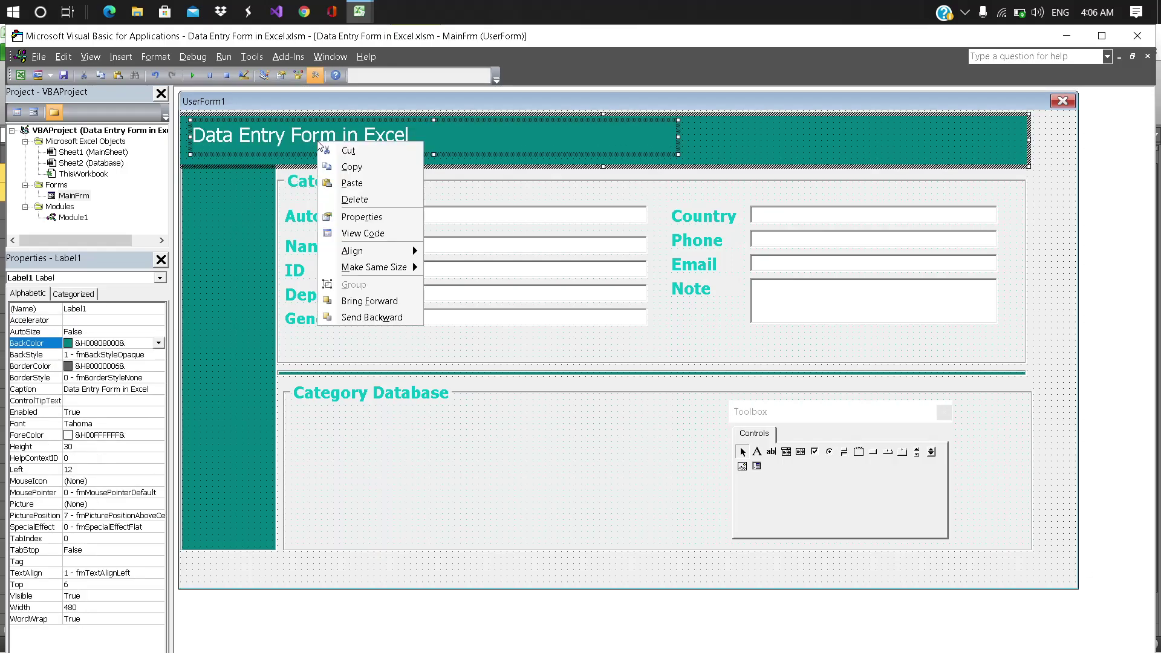
pyautogui.click(709, 165)
pyautogui.rightClick(709, 162)
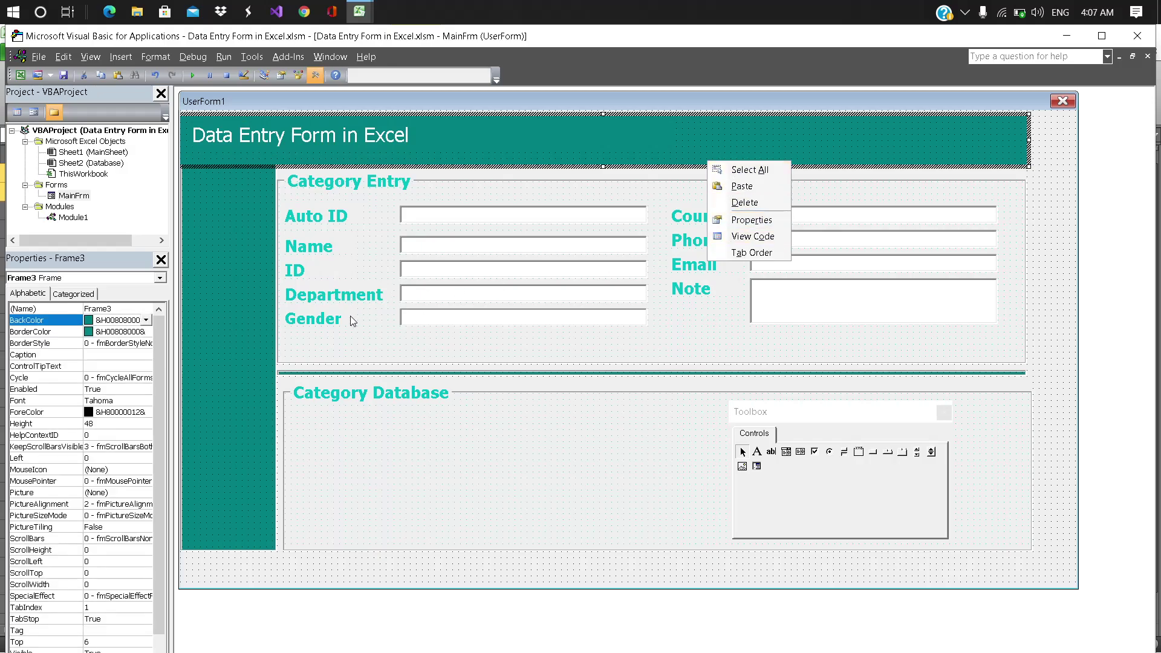
pyautogui.click(361, 334)
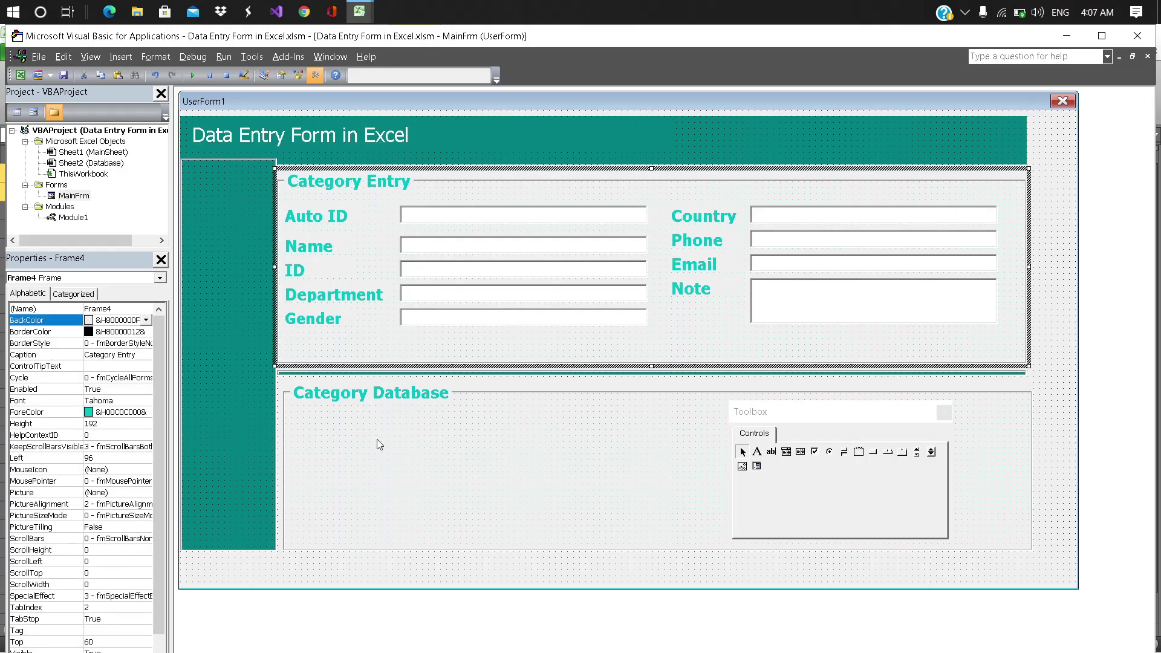
# Draw a list box inside the Category Database frame.
pyautogui.click(801, 452)
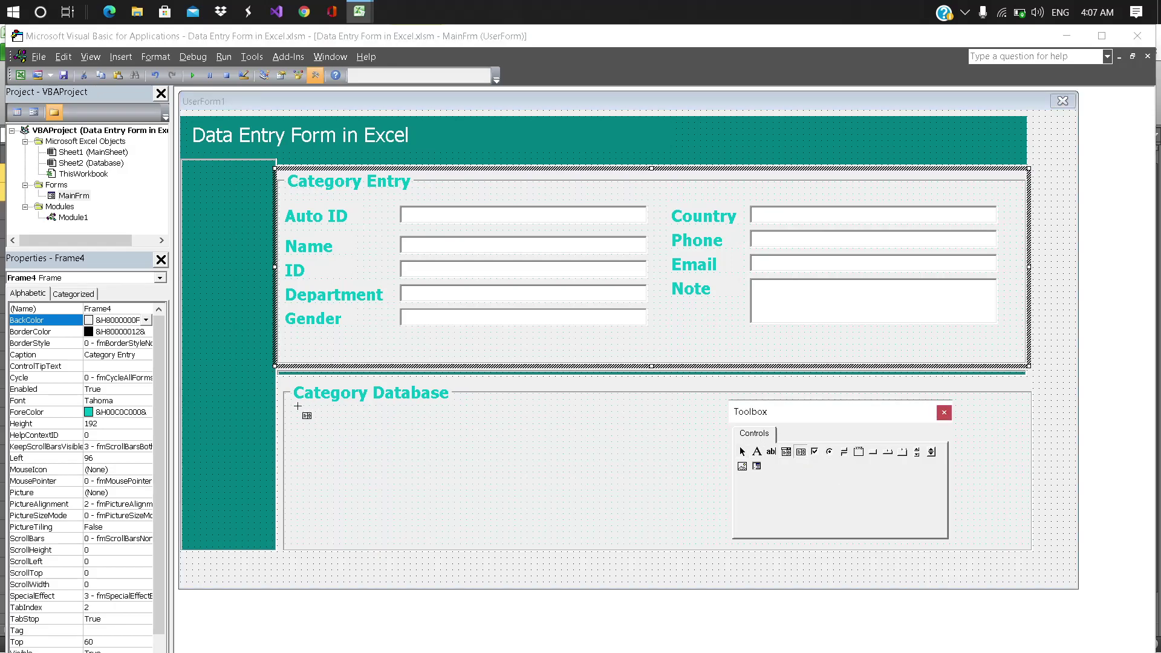
pyautogui.moveTo(289, 407)
pyautogui.mouseDown()
pyautogui.moveTo(799, 535)
pyautogui.moveTo(1000, 536)
pyautogui.mouseUp()
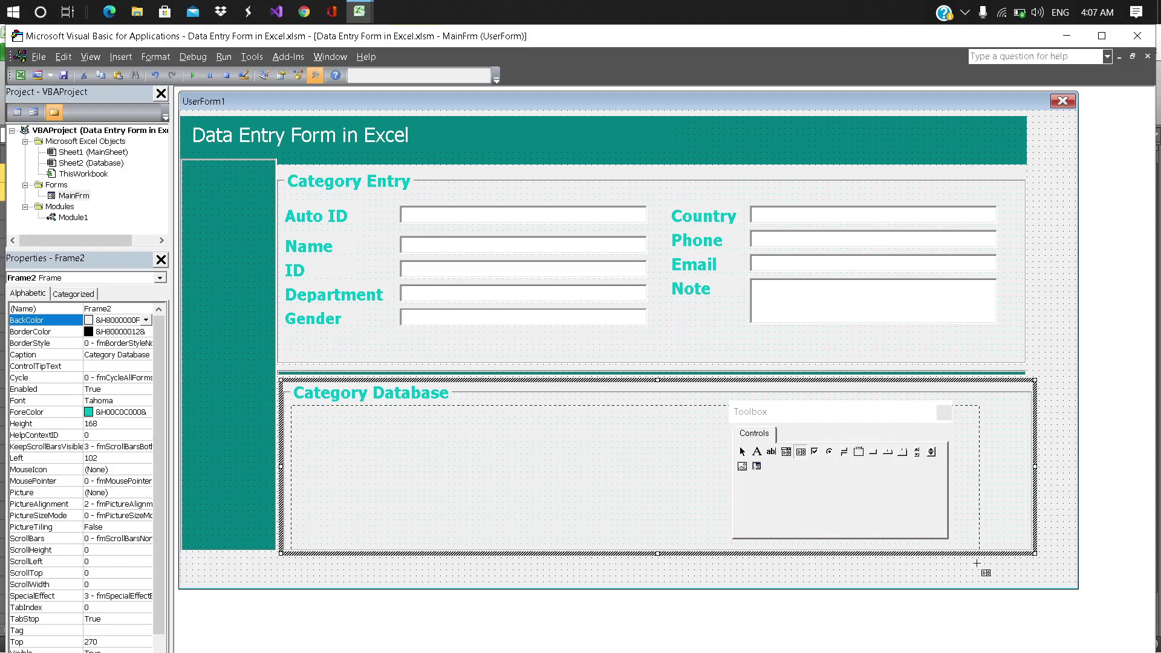
pyautogui.moveTo(1000, 536)
pyautogui.mouseDown()
pyautogui.moveTo(997, 553)
pyautogui.moveTo(1022, 543)
pyautogui.mouseUp()
pyautogui.click(1067, 582)
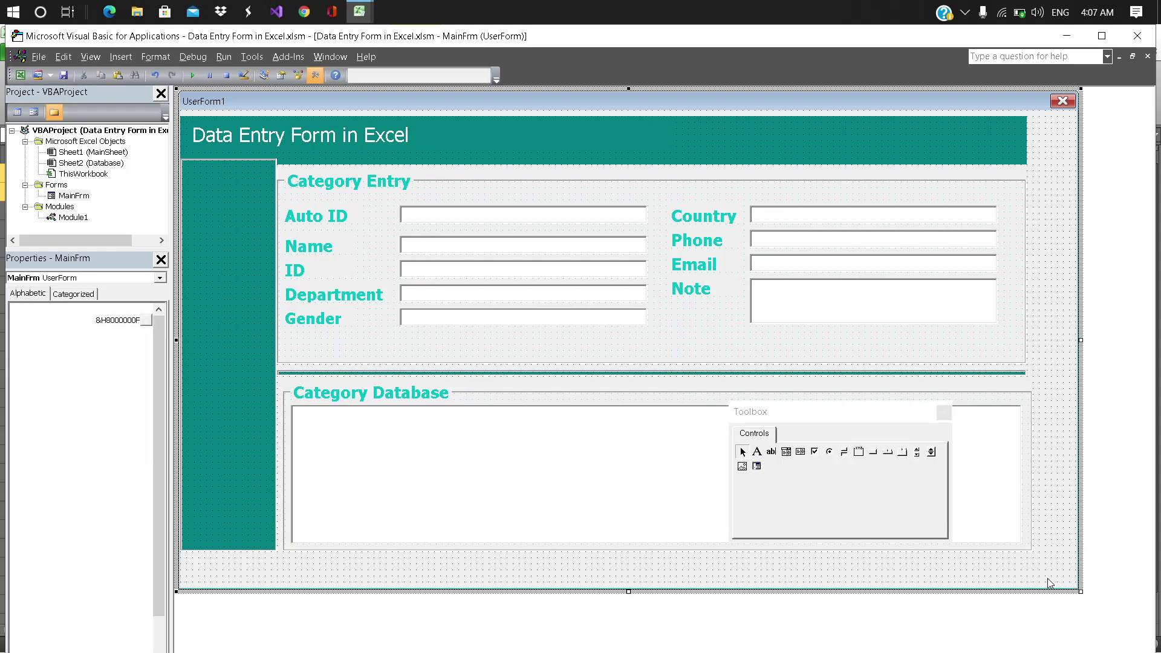
# Make the form taller, extend the frame, list box and sidebar down, and shift the title right.
pyautogui.moveTo(629, 591); pyautogui.dragTo(629, 640)
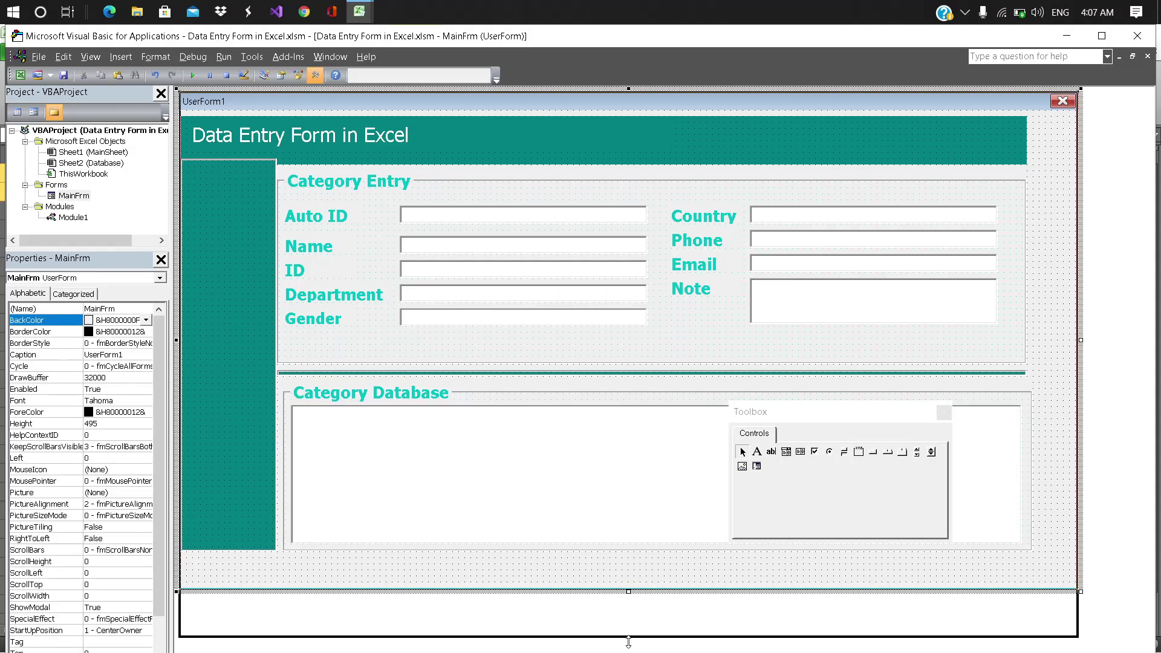
pyautogui.click(602, 552)
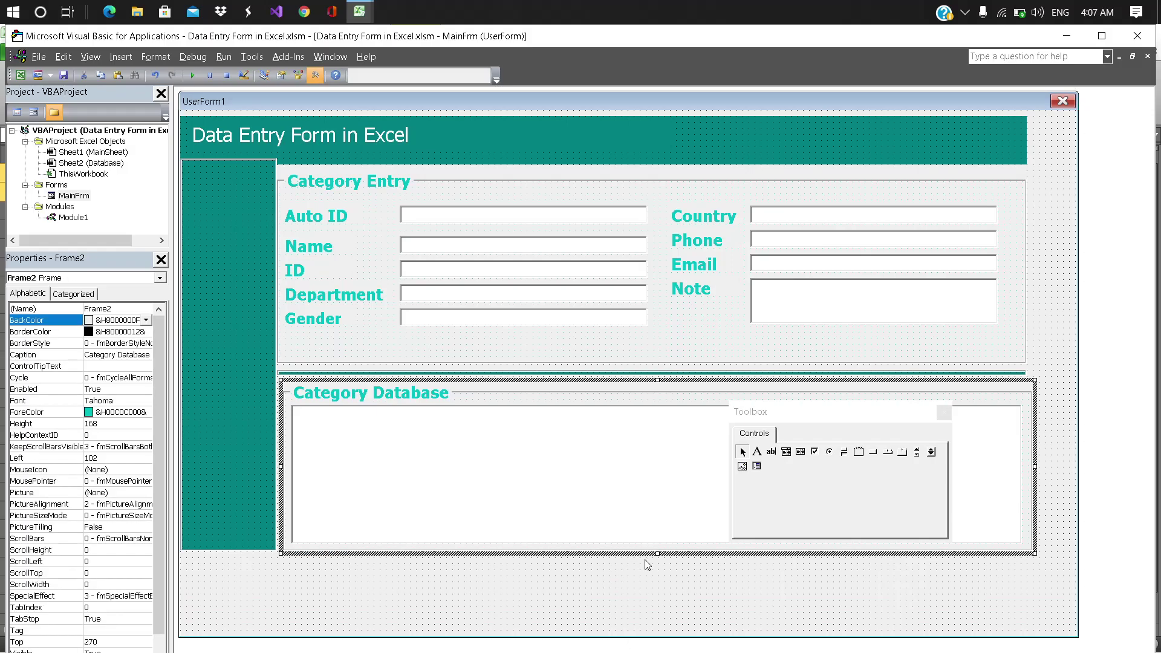
pyautogui.moveTo(657, 554); pyautogui.dragTo(655, 619)
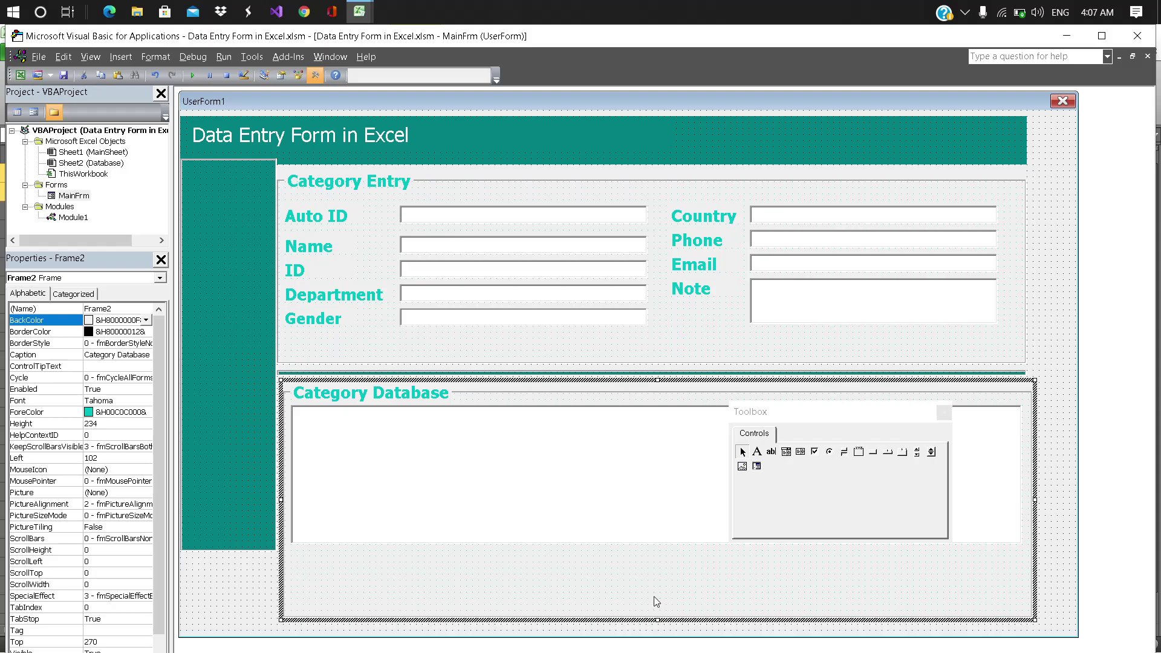
pyautogui.click(599, 506)
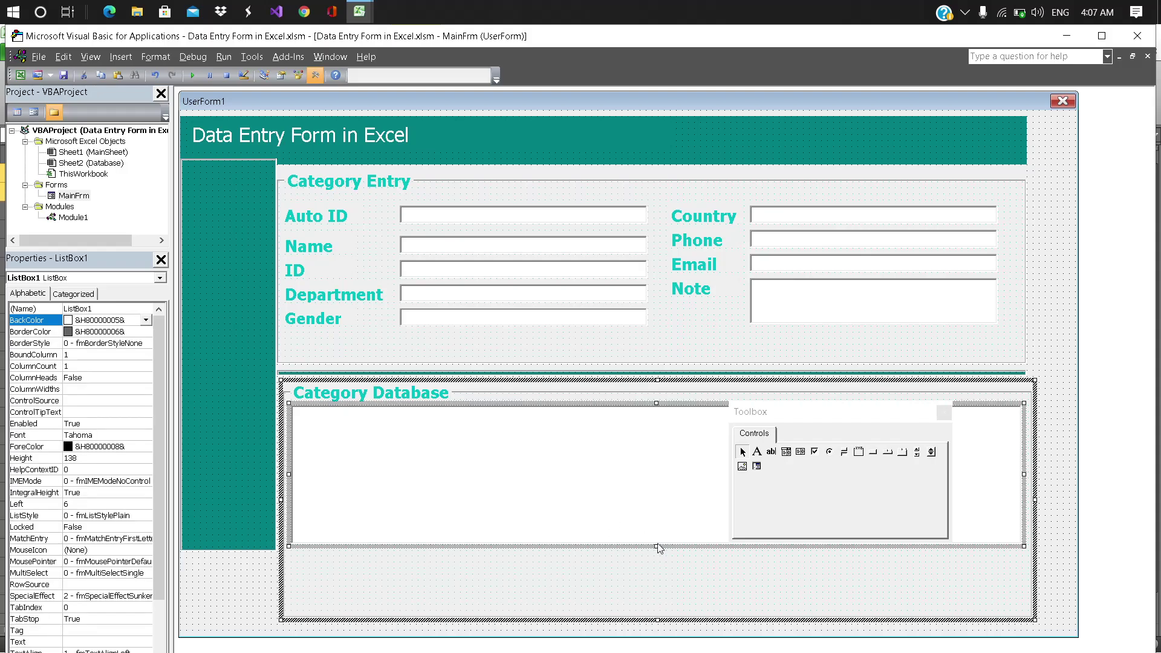
pyautogui.moveTo(657, 546); pyautogui.dragTo(657, 609)
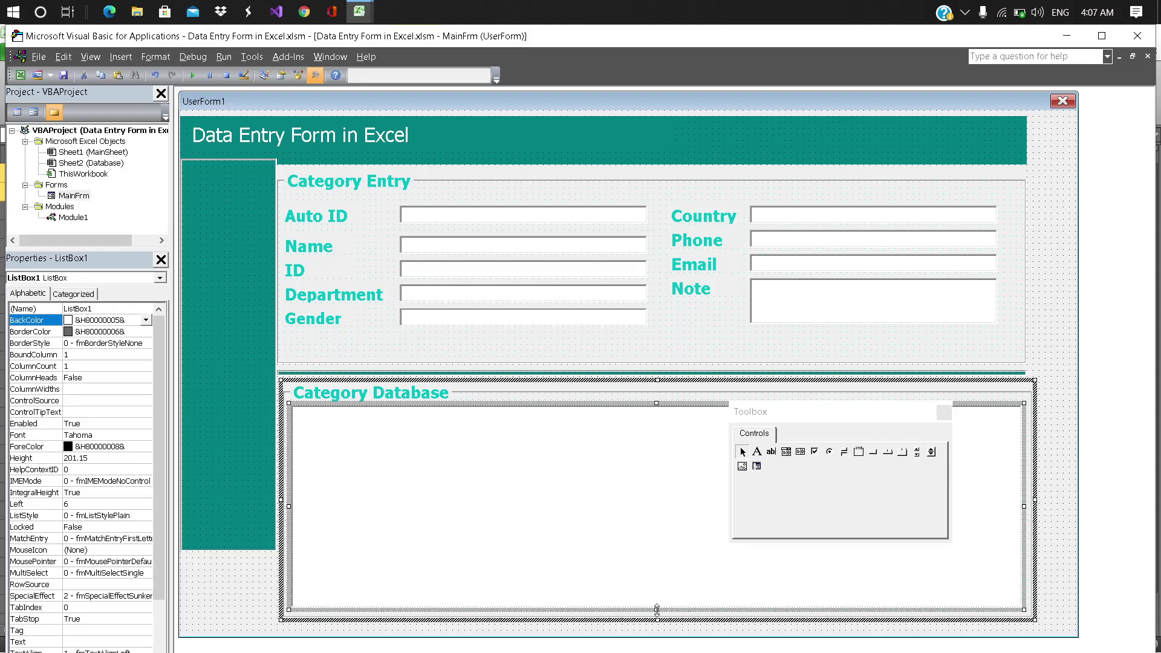
pyautogui.click(206, 526)
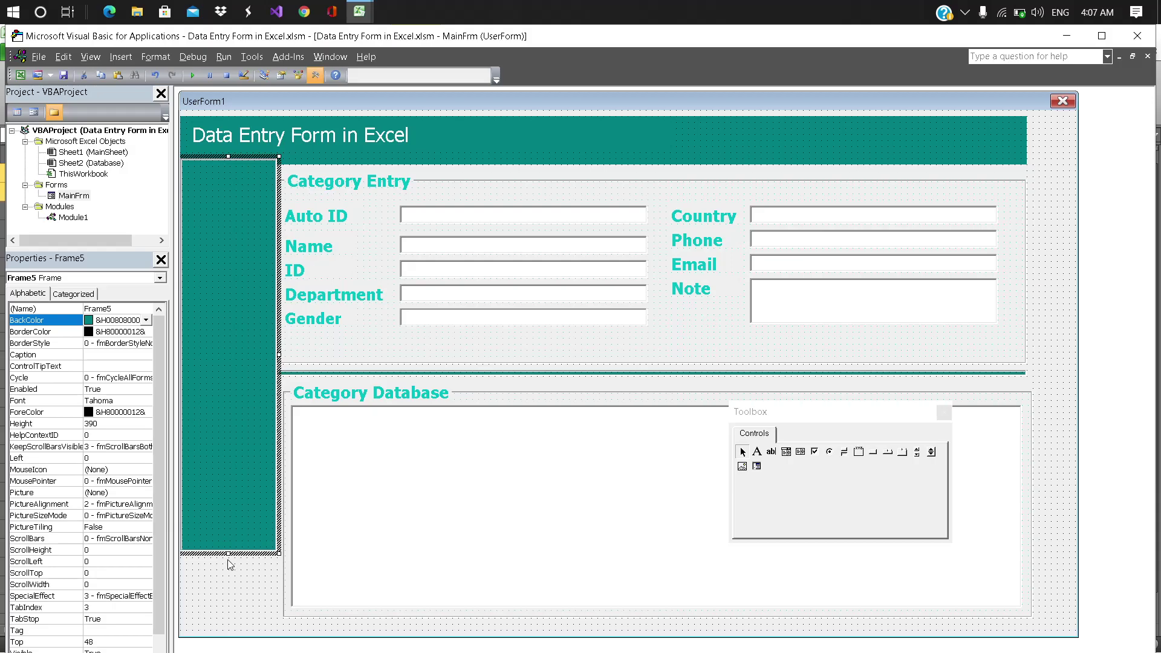
pyautogui.moveTo(228, 554); pyautogui.dragTo(242, 618)
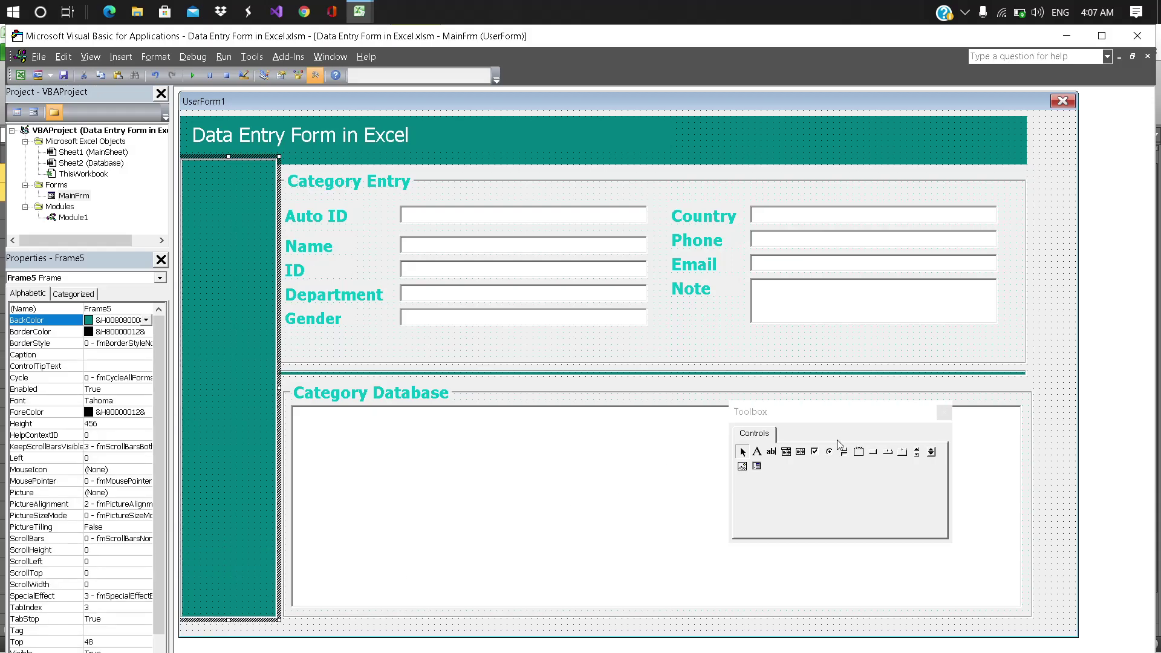
pyautogui.click(565, 449)
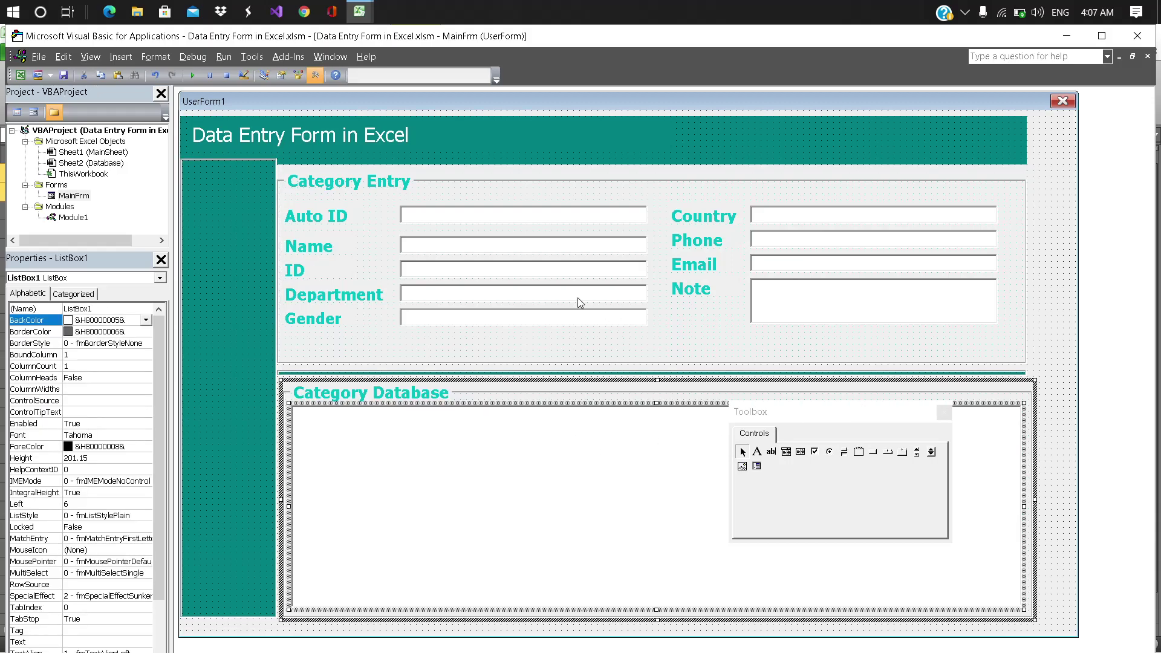
pyautogui.moveTo(278, 129)
pyautogui.mouseDown()
pyautogui.moveTo(404, 146)
pyautogui.moveTo(371, 142)
pyautogui.mouseUp()
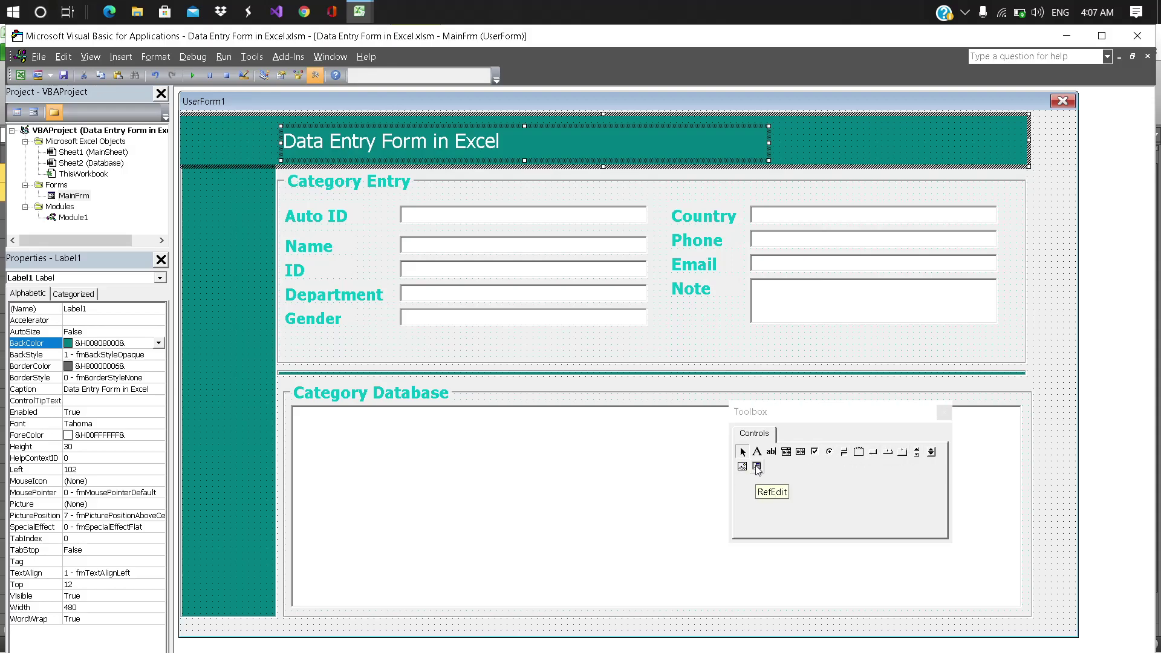
# Draw an image at the header's left end and load codding2 from Pictures into it.
pyautogui.click(742, 467)
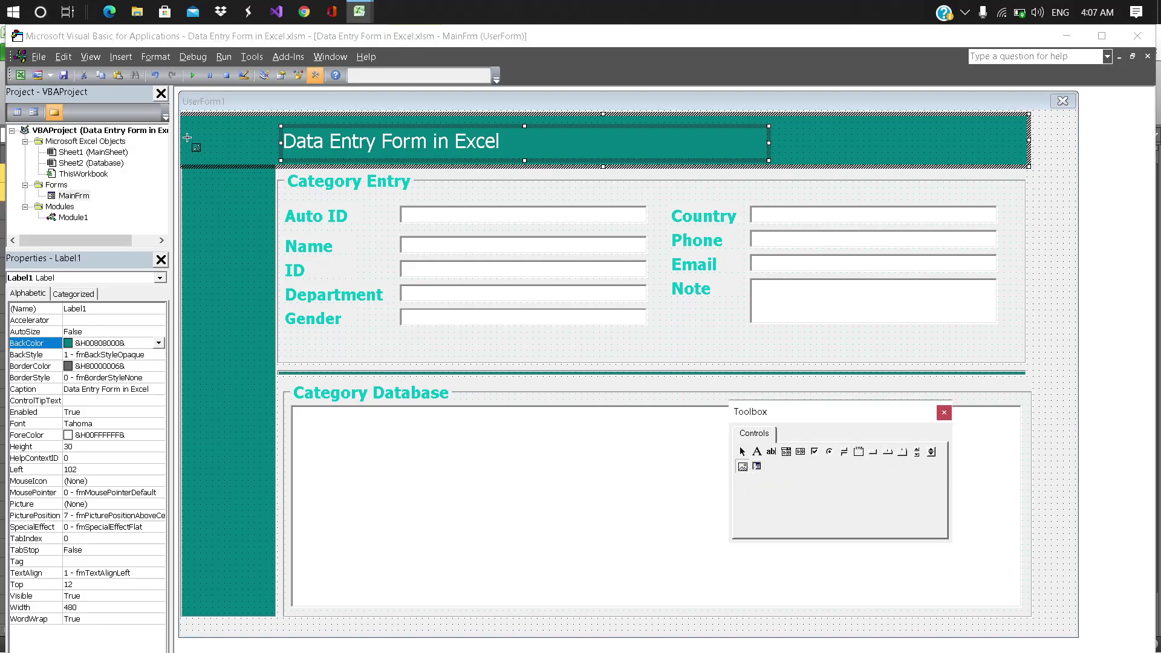
pyautogui.moveTo(190, 126); pyautogui.dragTo(262, 163)
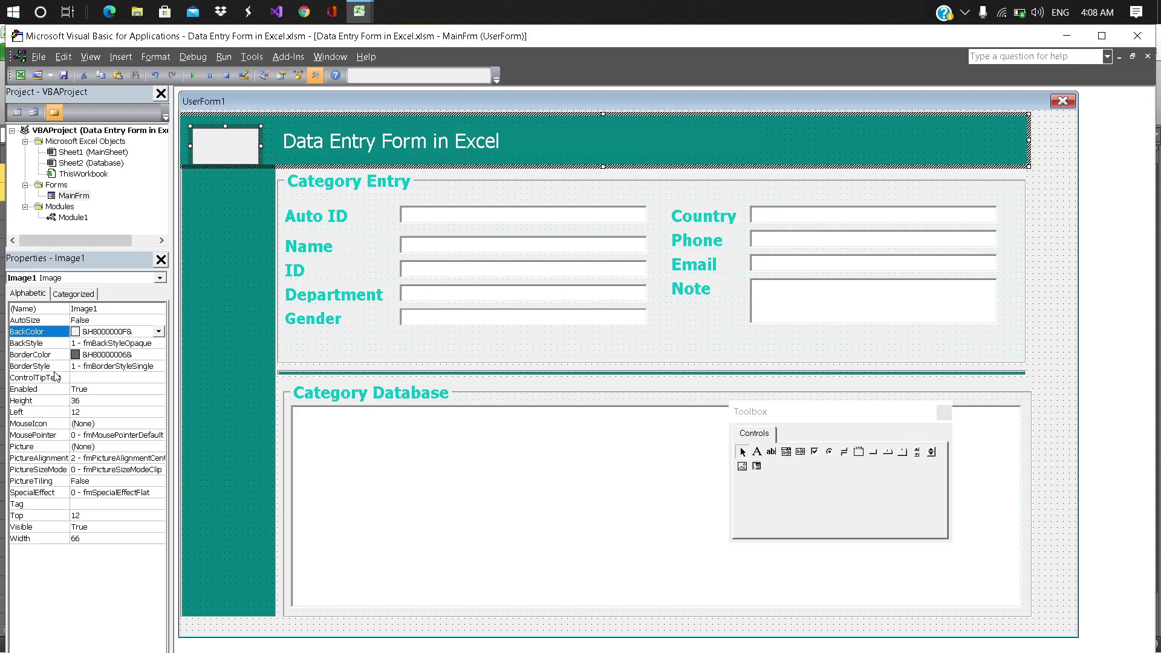
pyautogui.click(52, 448)
pyautogui.doubleClick(53, 448)
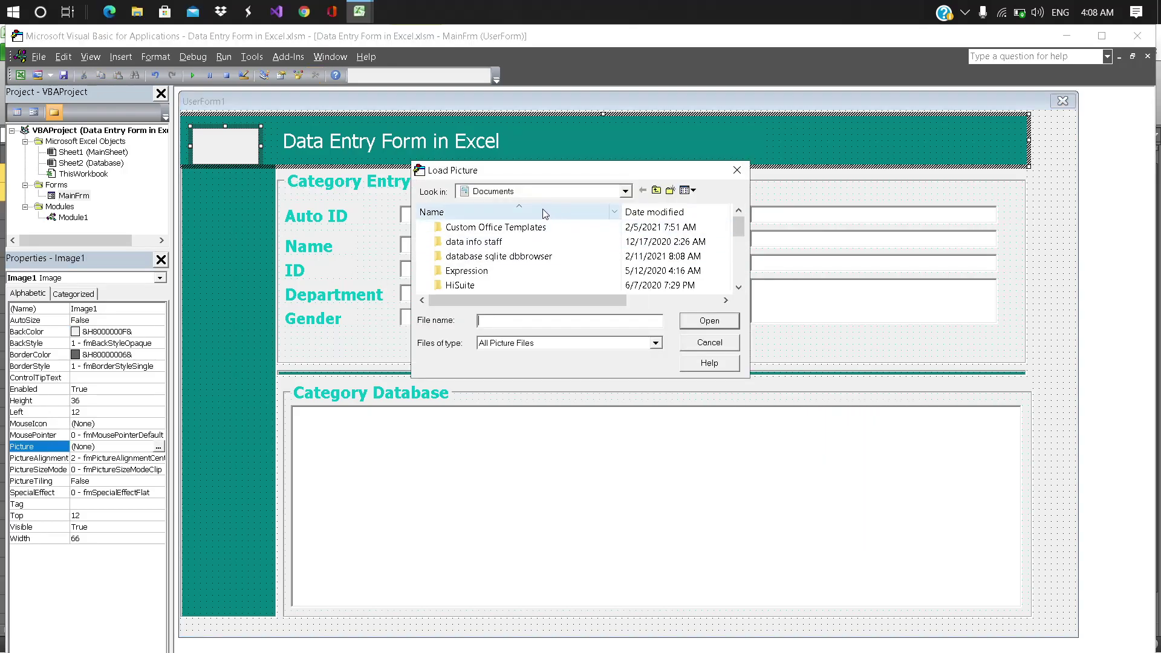
pyautogui.click(530, 192)
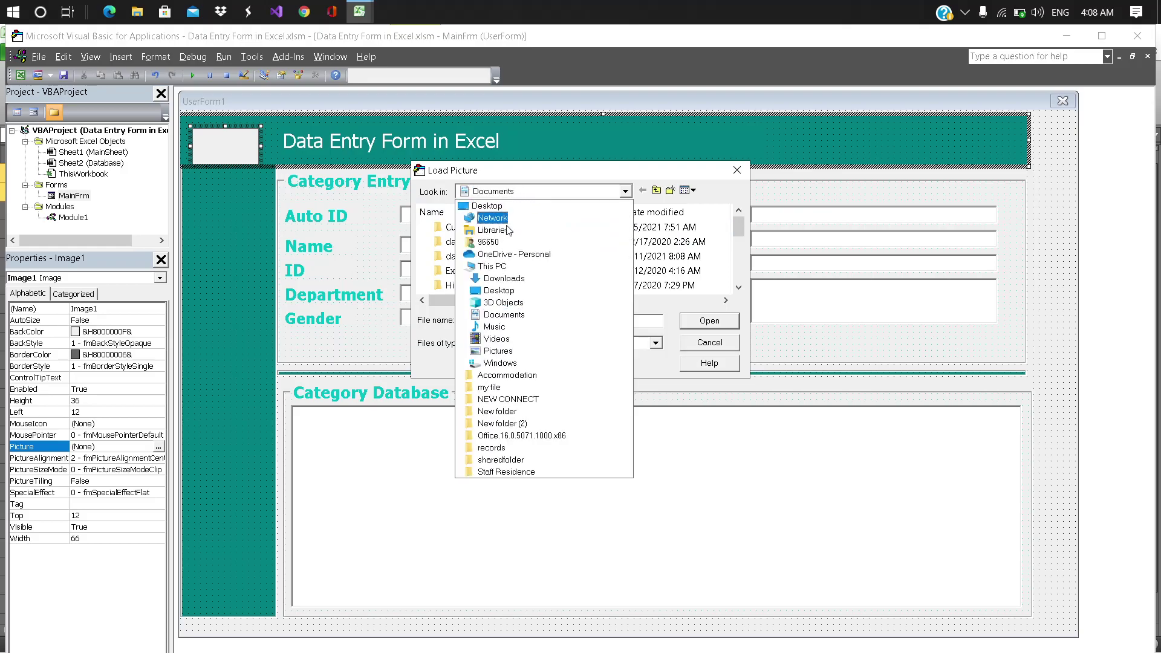
pyautogui.click(510, 351)
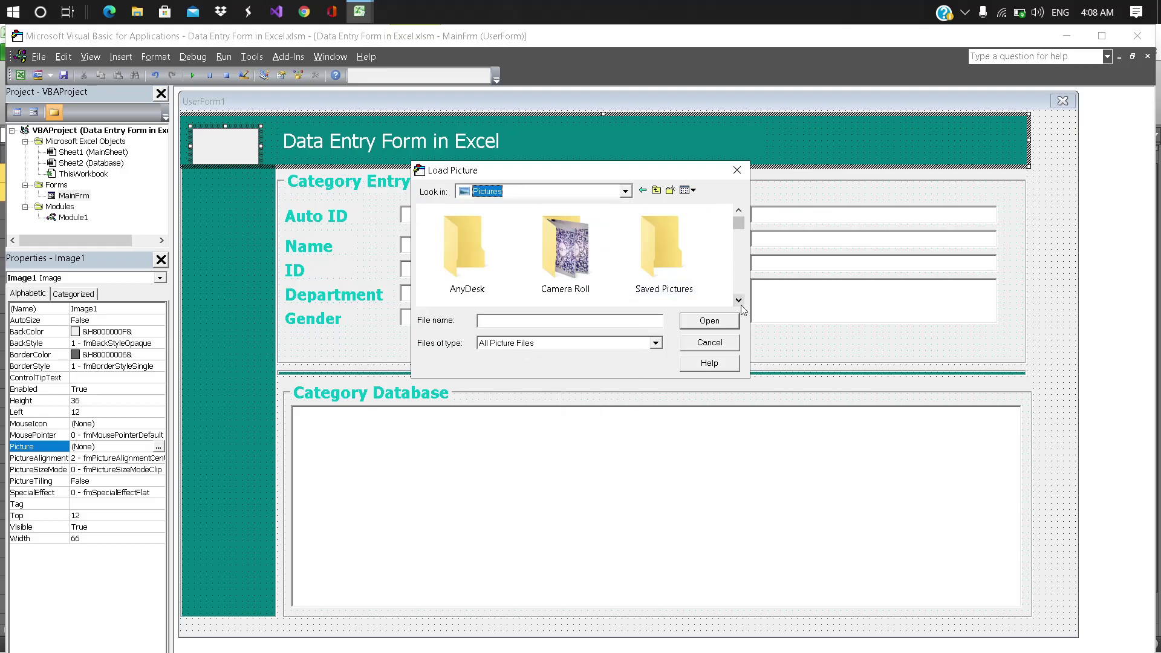
pyautogui.click(739, 300)
pyautogui.click(739, 300)
pyautogui.click(739, 300)
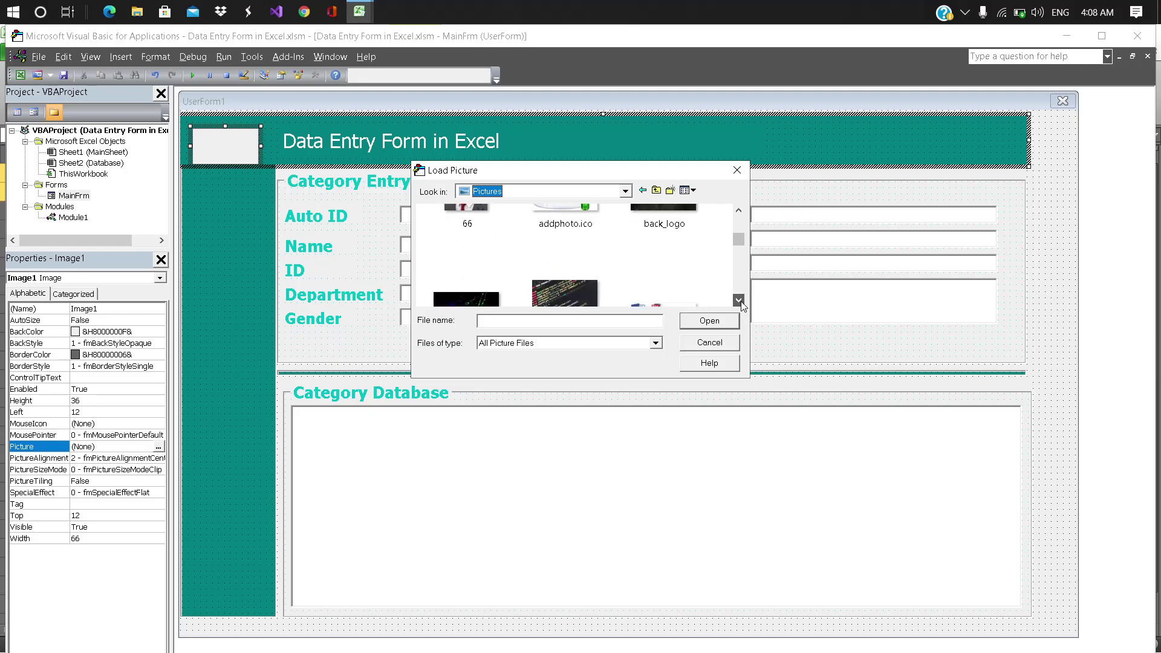
pyautogui.click(740, 300)
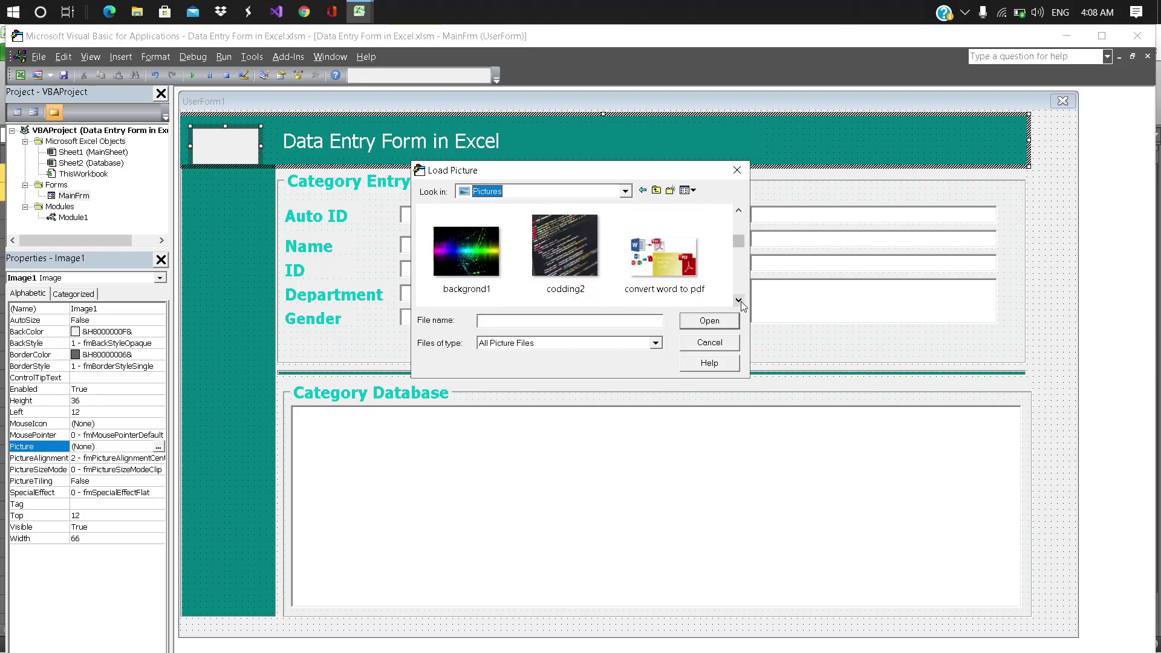
pyautogui.doubleClick(565, 245)
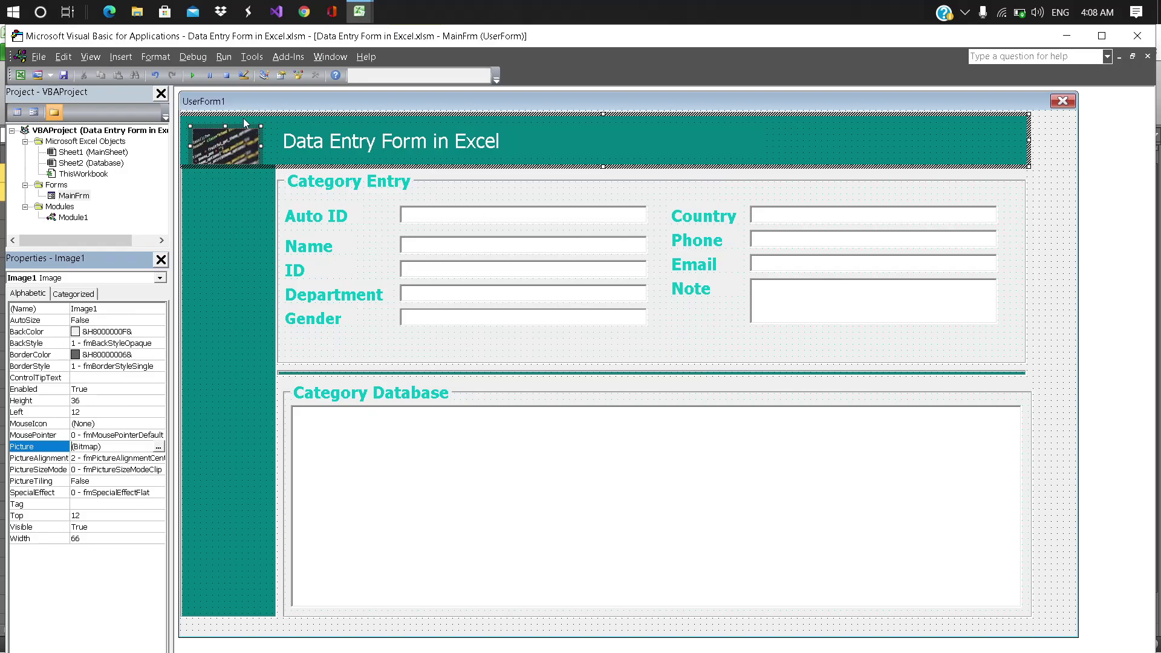
# Try loading a different picture into the header logo and dismiss the invalid-picture error.
pyautogui.click(159, 447)
pyautogui.click(739, 300)
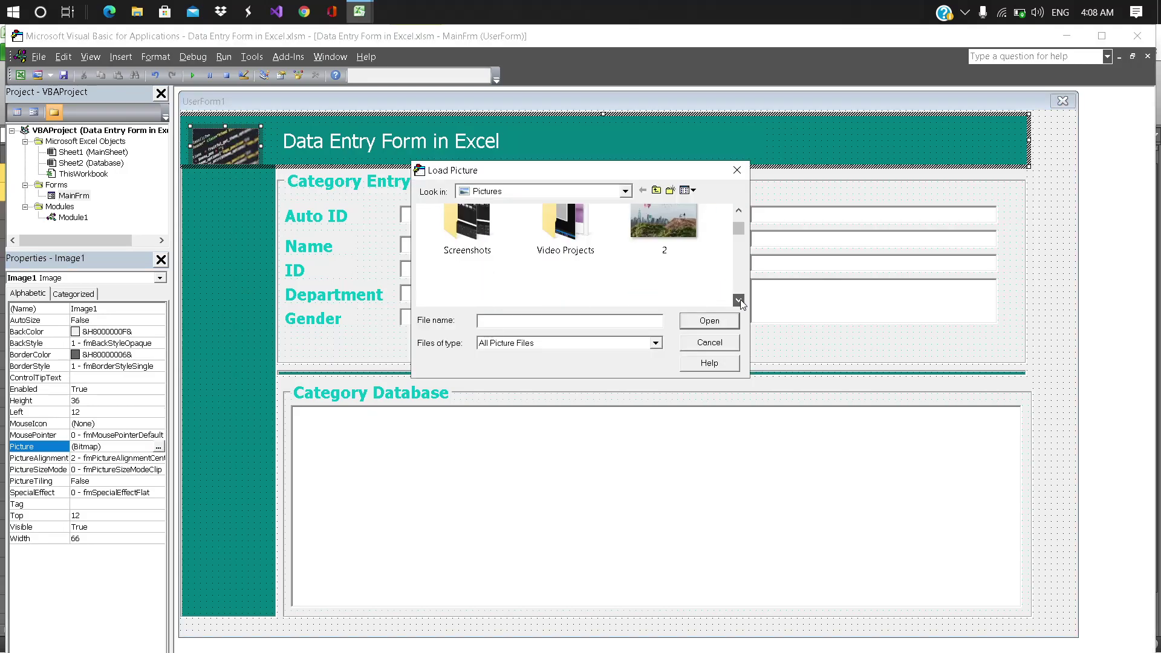
pyautogui.click(739, 299)
pyautogui.click(739, 300)
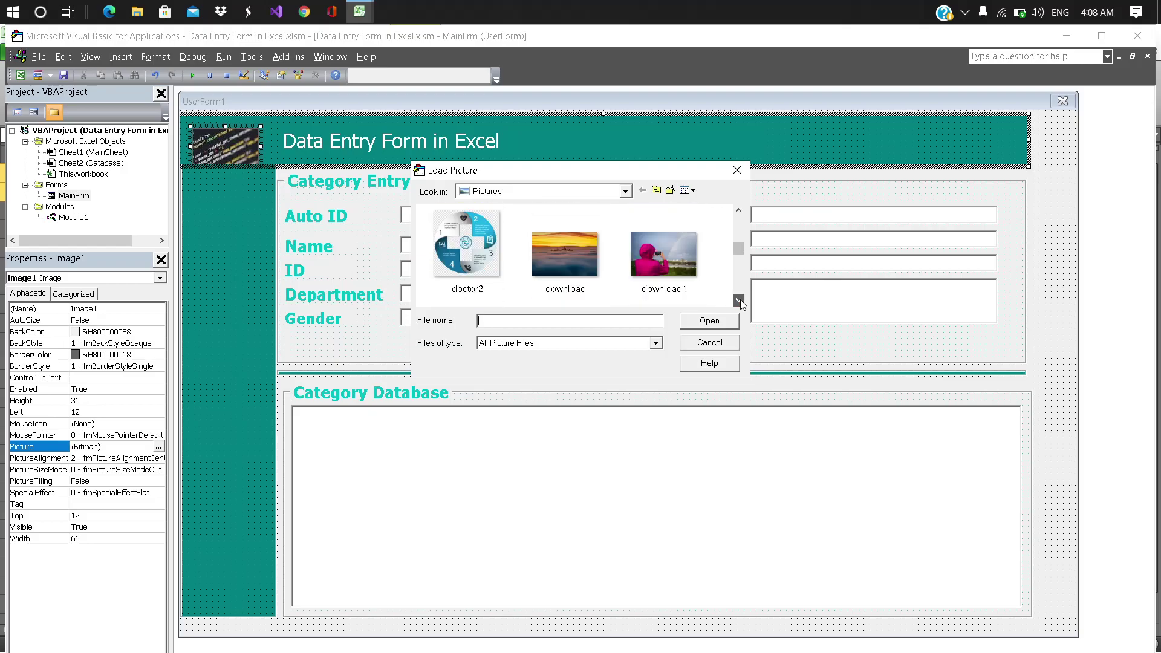
pyautogui.click(739, 300)
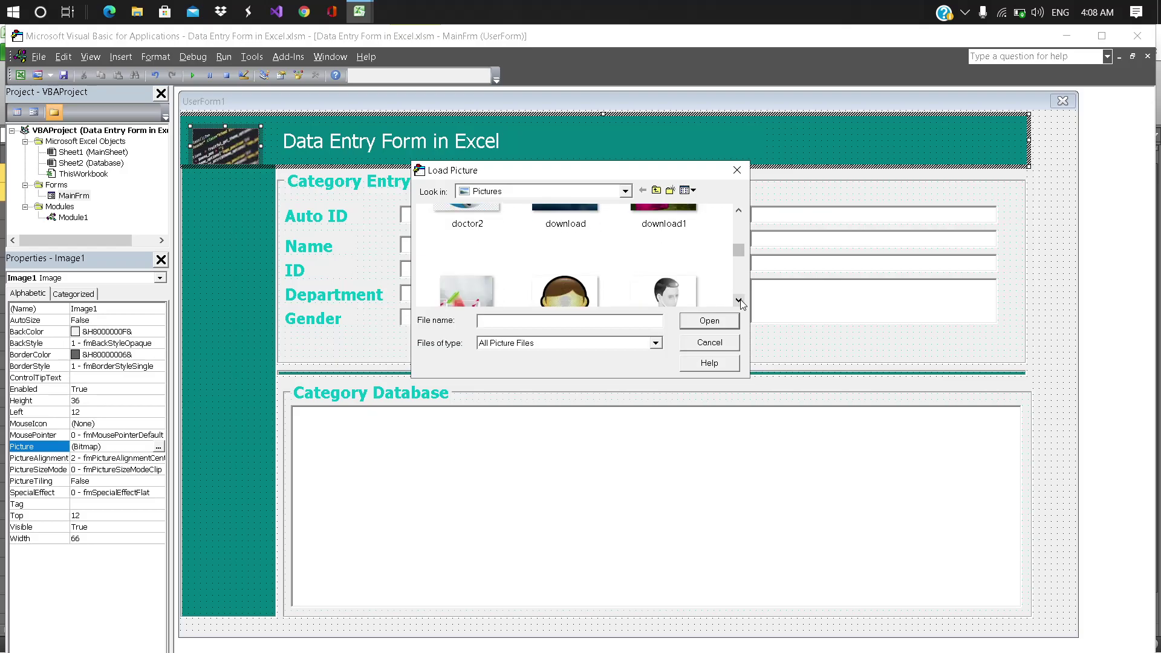
pyautogui.doubleClick(679, 280)
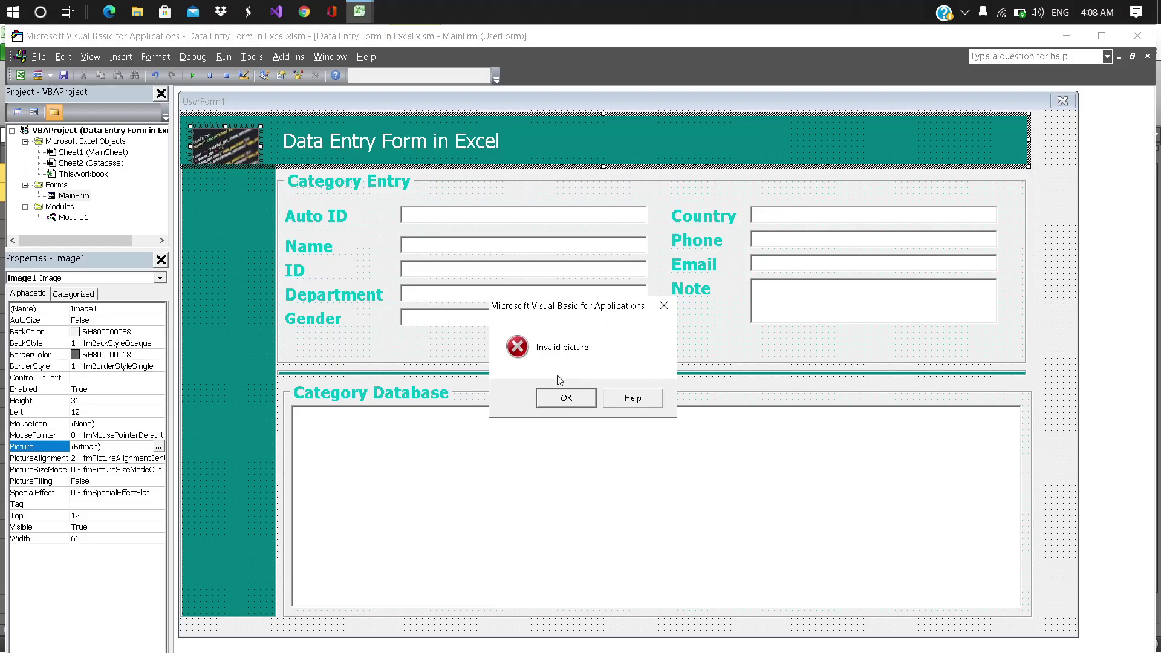
pyautogui.click(564, 397)
# Load the doctor2 picture into the header logo image in place of codding2.
pyautogui.click(159, 447)
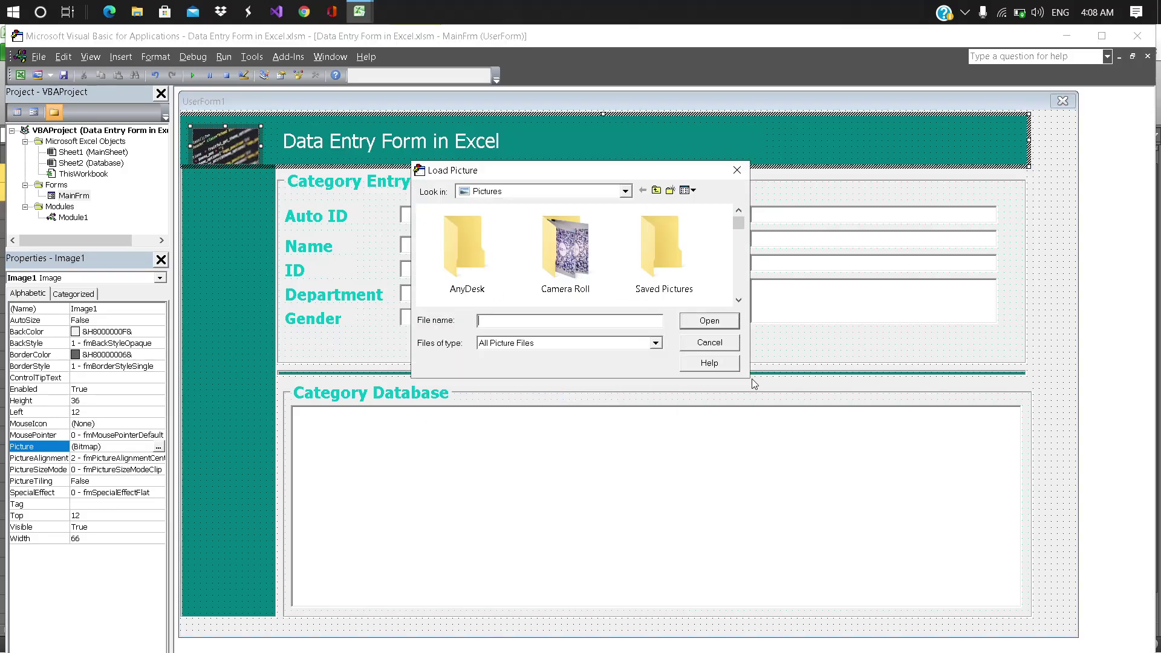
pyautogui.scroll(-2, 739, 271)
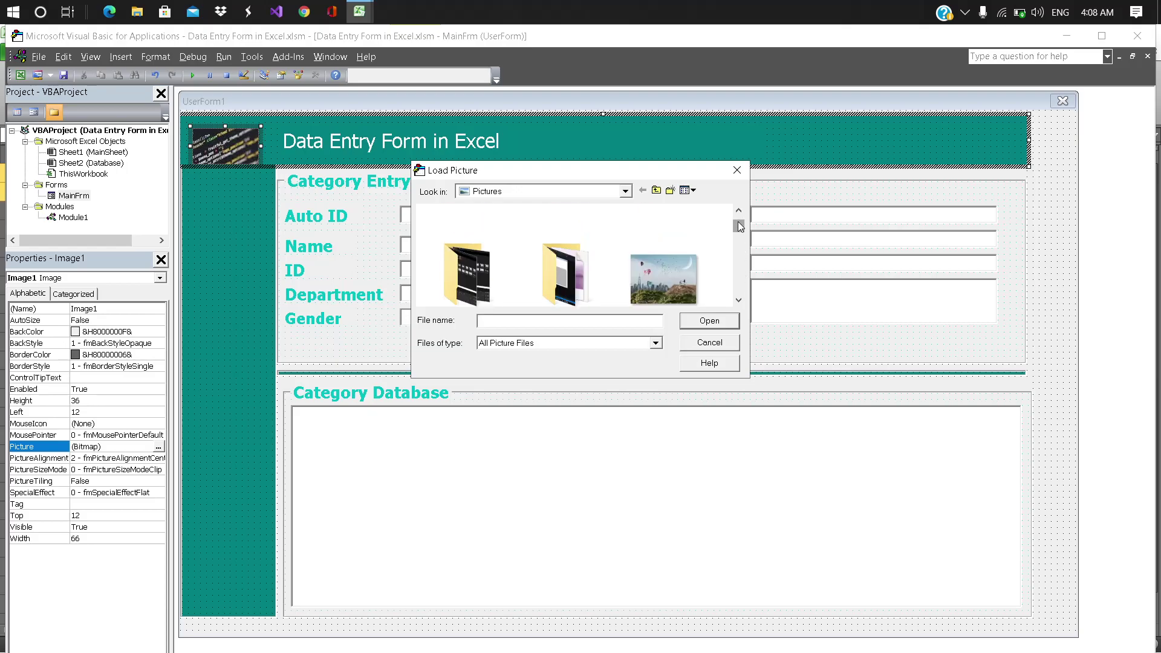
pyautogui.moveTo(740, 226); pyautogui.dragTo(743, 250)
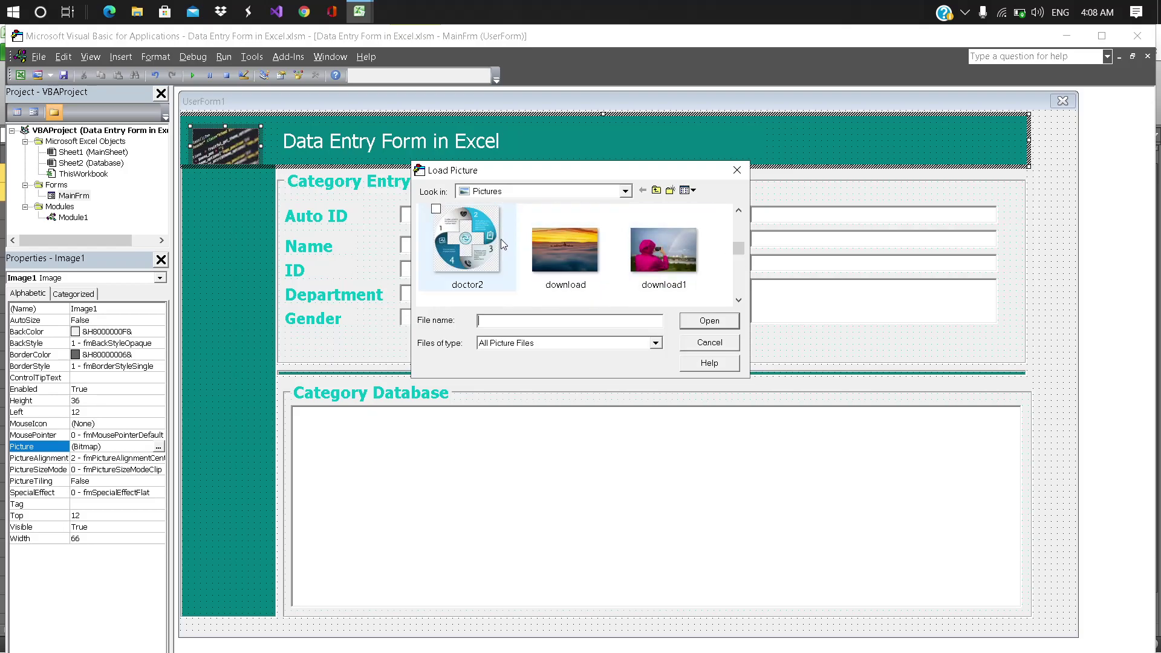
pyautogui.doubleClick(466, 246)
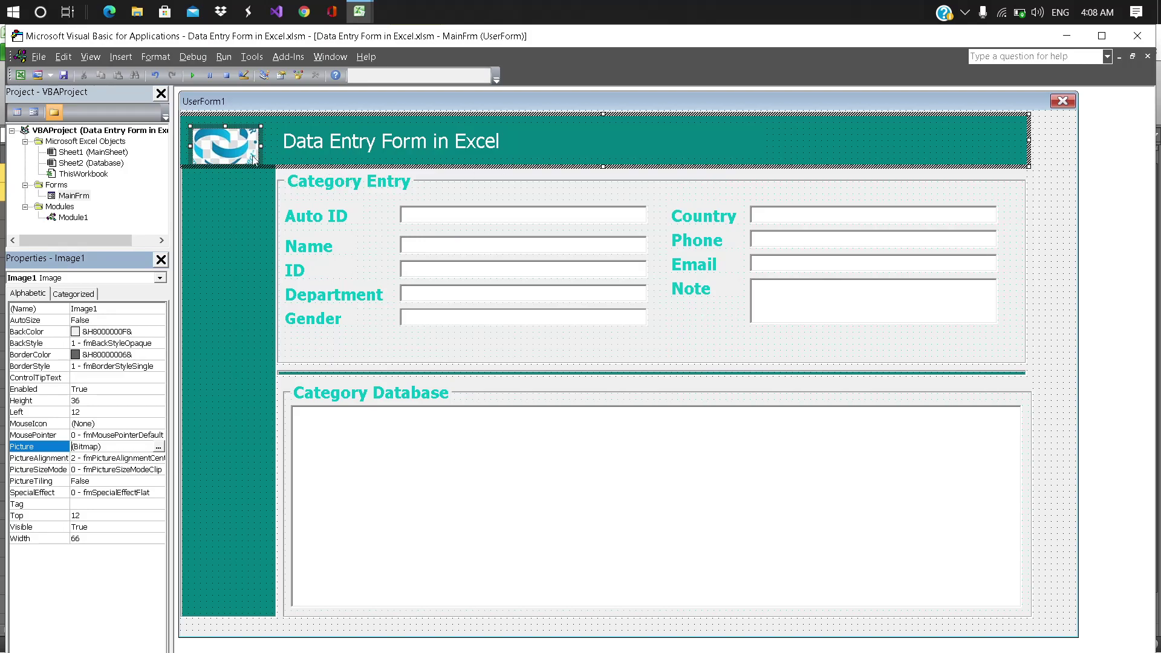
pyautogui.click(228, 147)
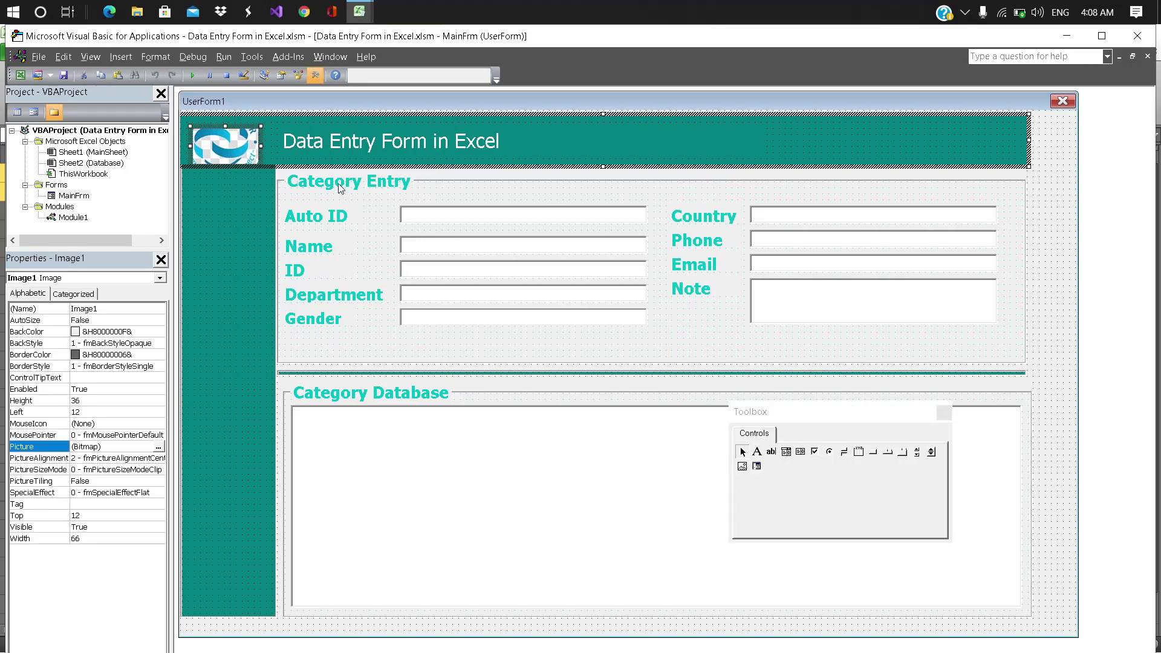
# Move the logo image into the header's top-left corner and enlarge it to 108 wide.
pyautogui.press('Delete')
pyautogui.click(234, 220)
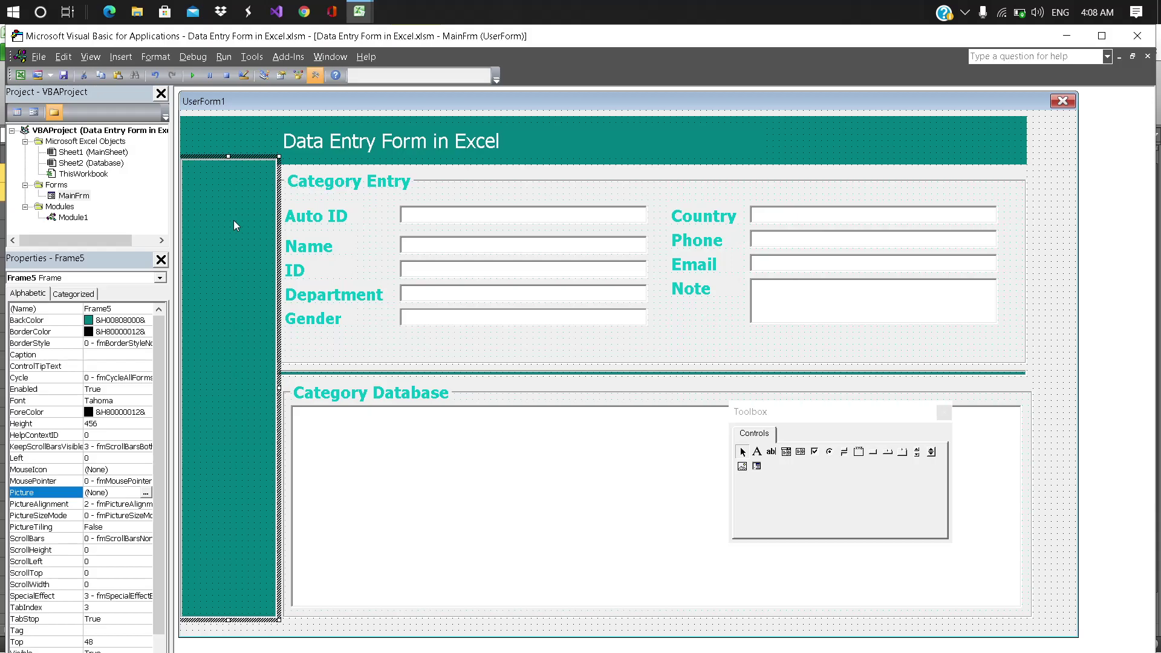
pyautogui.hotkey('ctrl', 'v')
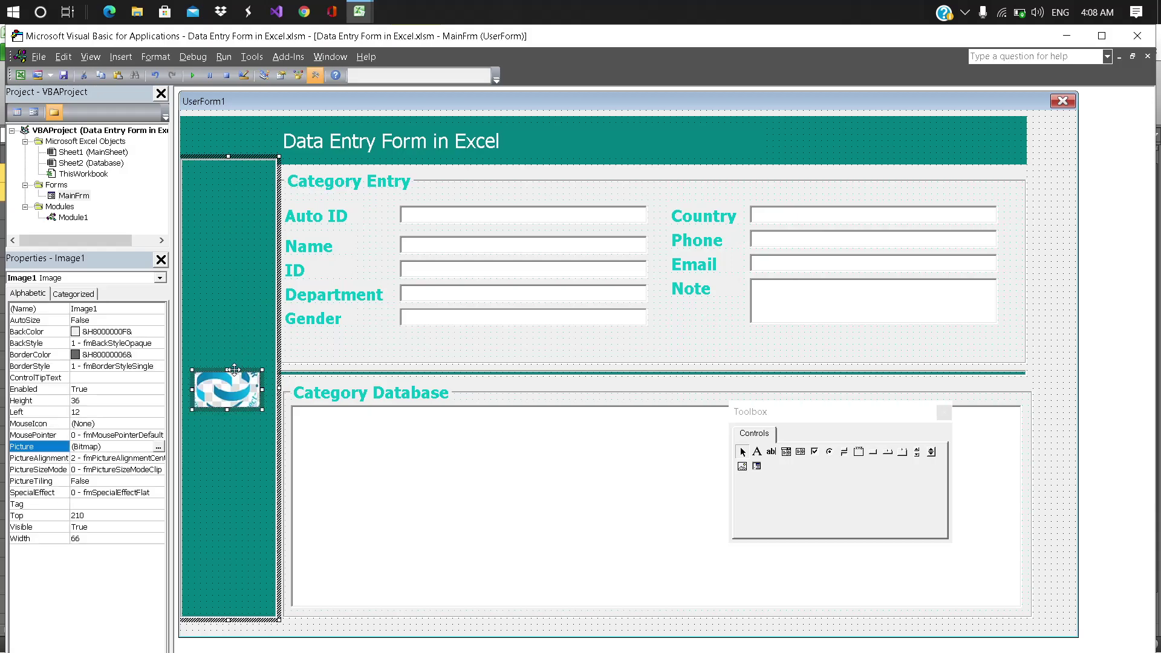
pyautogui.moveTo(239, 378)
pyautogui.mouseDown()
pyautogui.moveTo(242, 132)
pyautogui.moveTo(230, 152)
pyautogui.mouseUp()
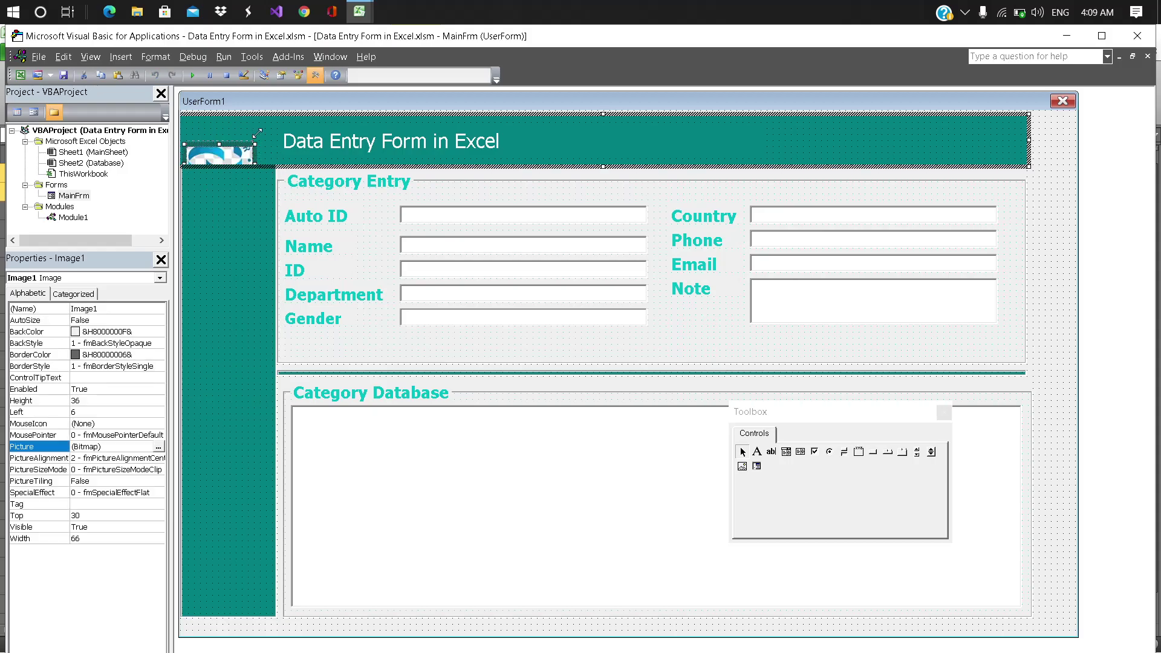
pyautogui.moveTo(260, 116); pyautogui.dragTo(297, 149)
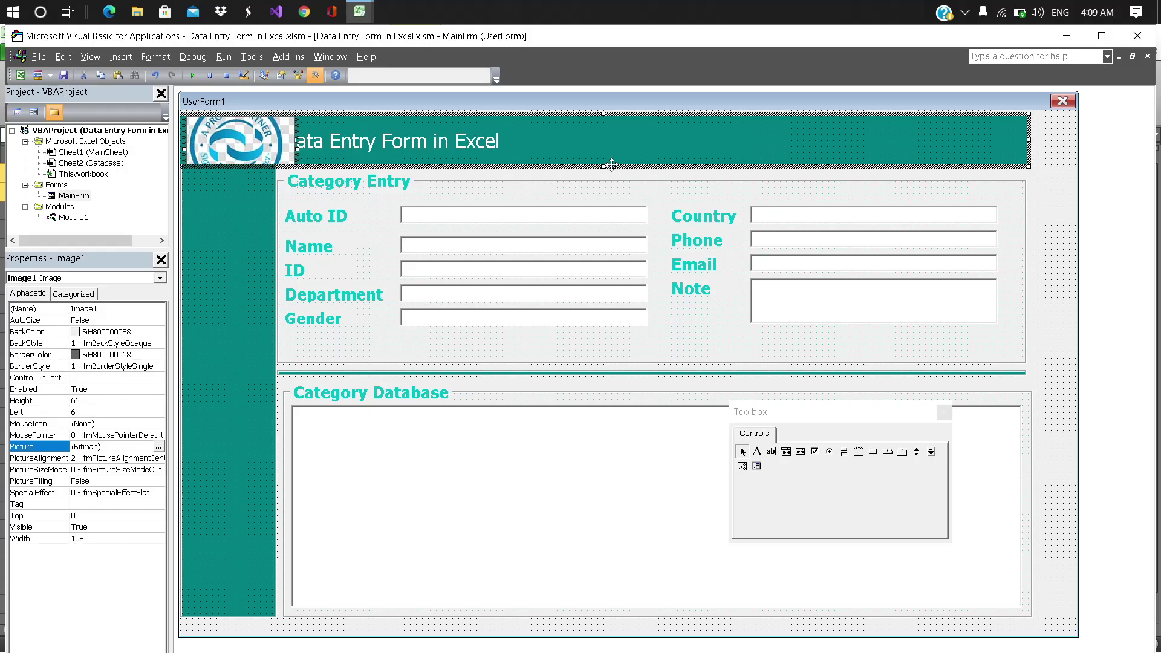
# Shift the 'Data Entry Form in Excel' title right to Left 120, undoing a header resize.
pyautogui.moveTo(605, 164); pyautogui.dragTo(604, 171)
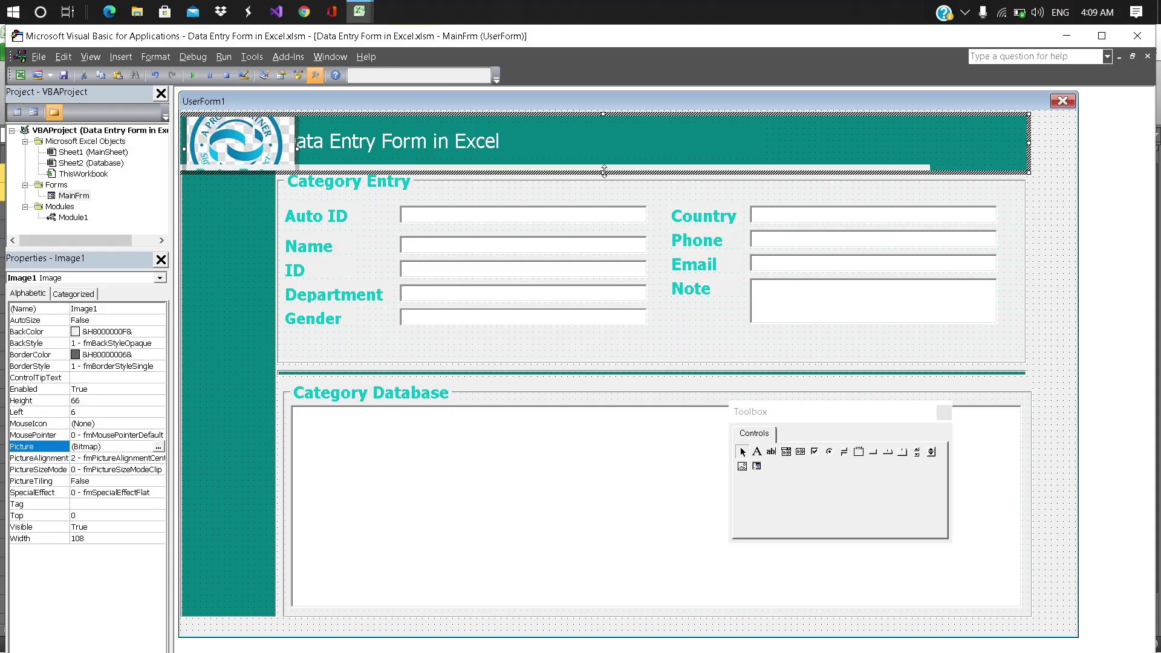
pyautogui.hotkey('ctrl', 'z')
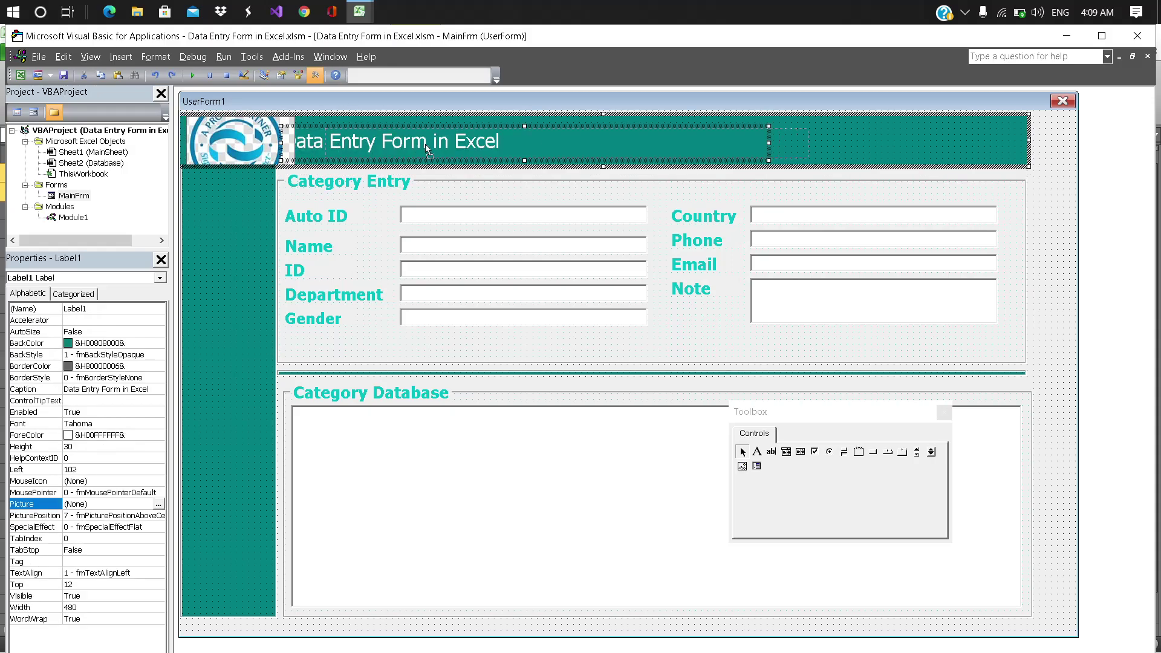
pyautogui.moveTo(377, 147)
pyautogui.mouseDown()
pyautogui.moveTo(445, 143)
pyautogui.moveTo(381, 143)
pyautogui.mouseUp()
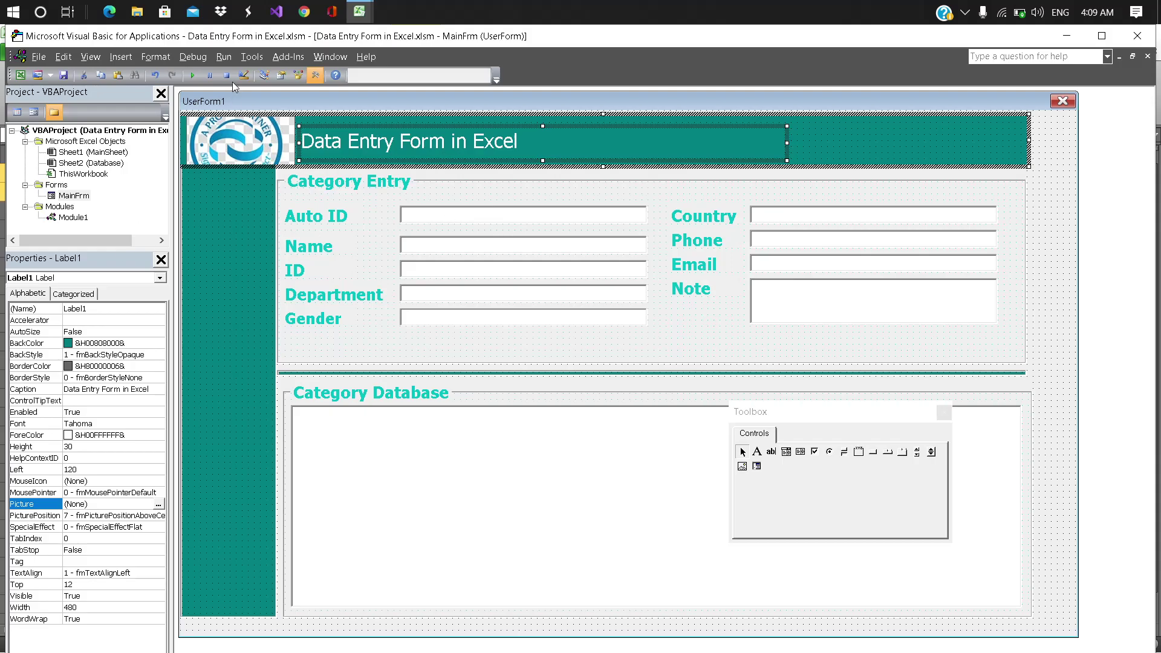
pyautogui.click(875, 454)
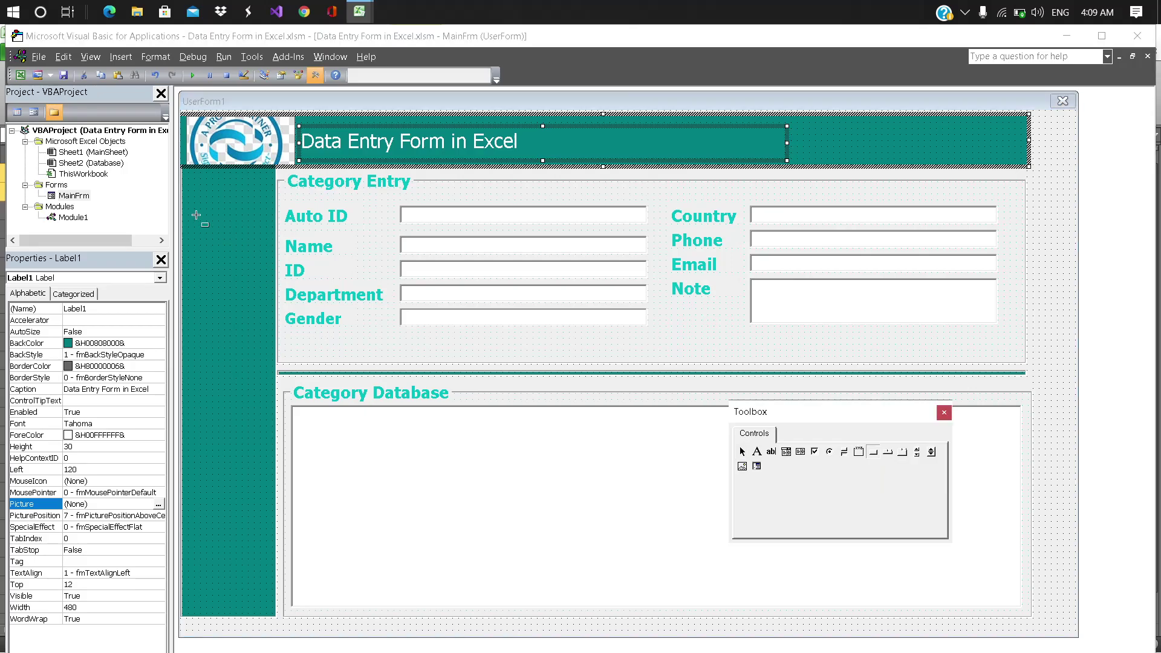
pyautogui.moveTo(193, 208); pyautogui.dragTo(273, 229)
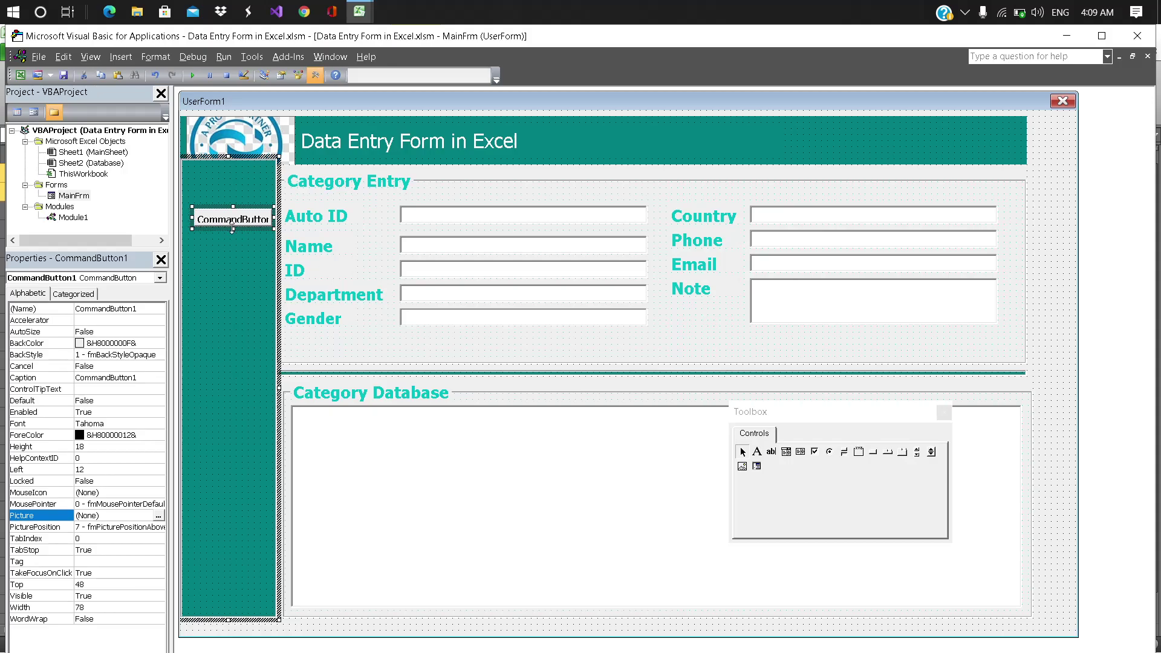
pyautogui.moveTo(233, 229); pyautogui.dragTo(232, 234)
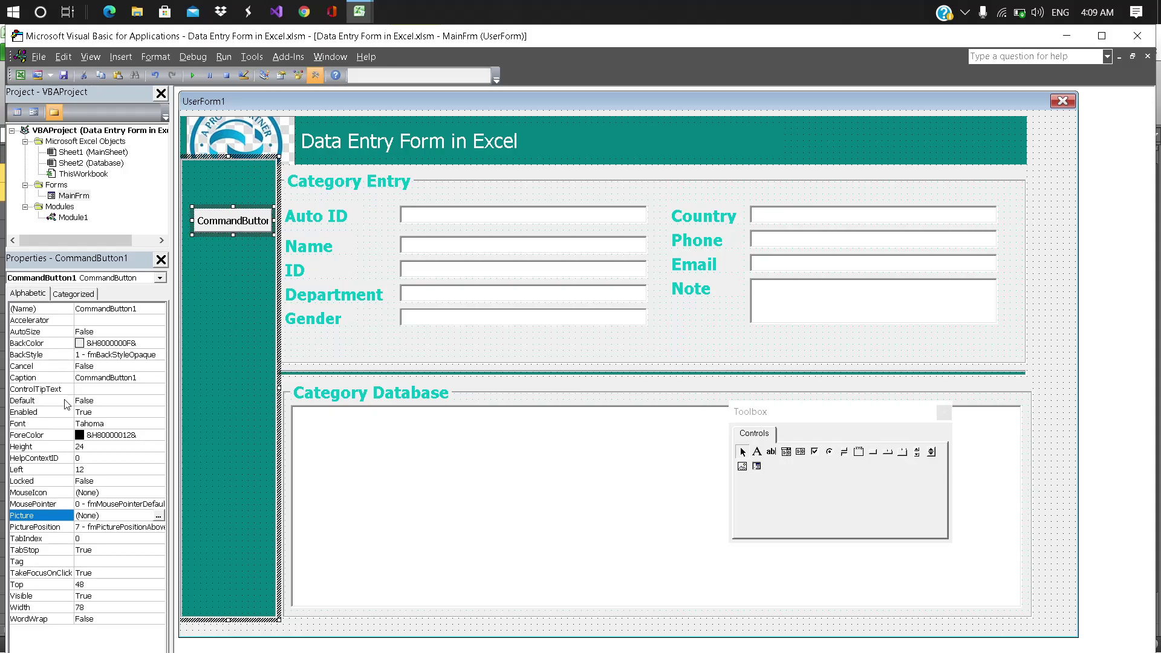
pyautogui.click(47, 378)
pyautogui.write('Sa')
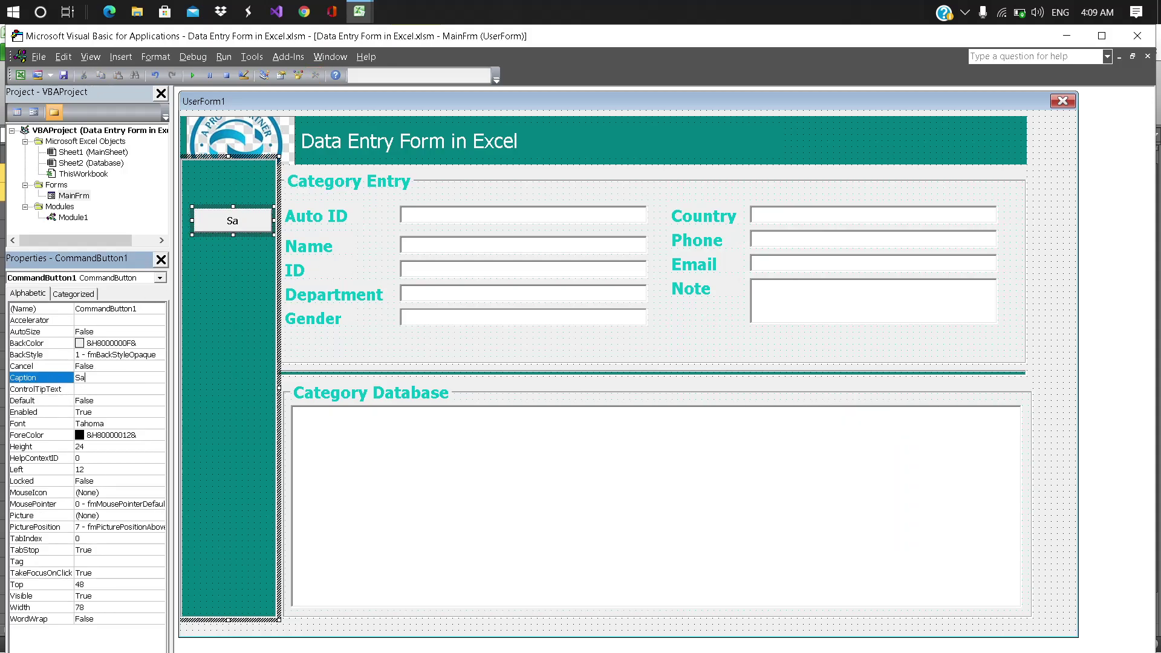
pyautogui.write('ve')
pyautogui.click(23, 308)
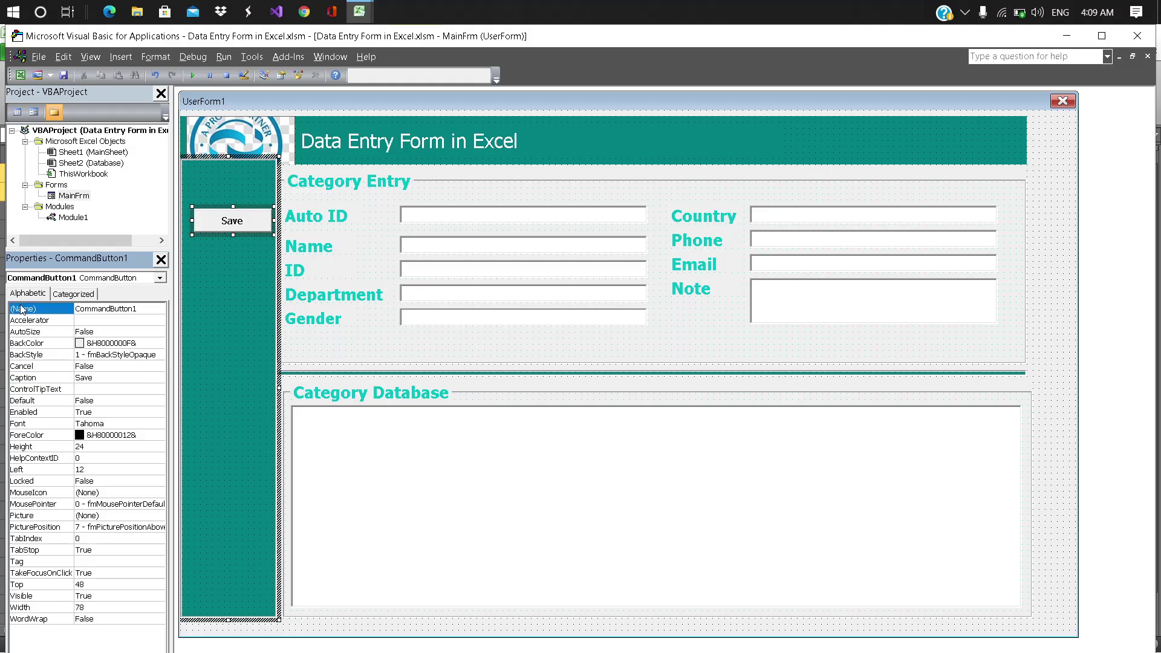
pyautogui.write('BtnS')
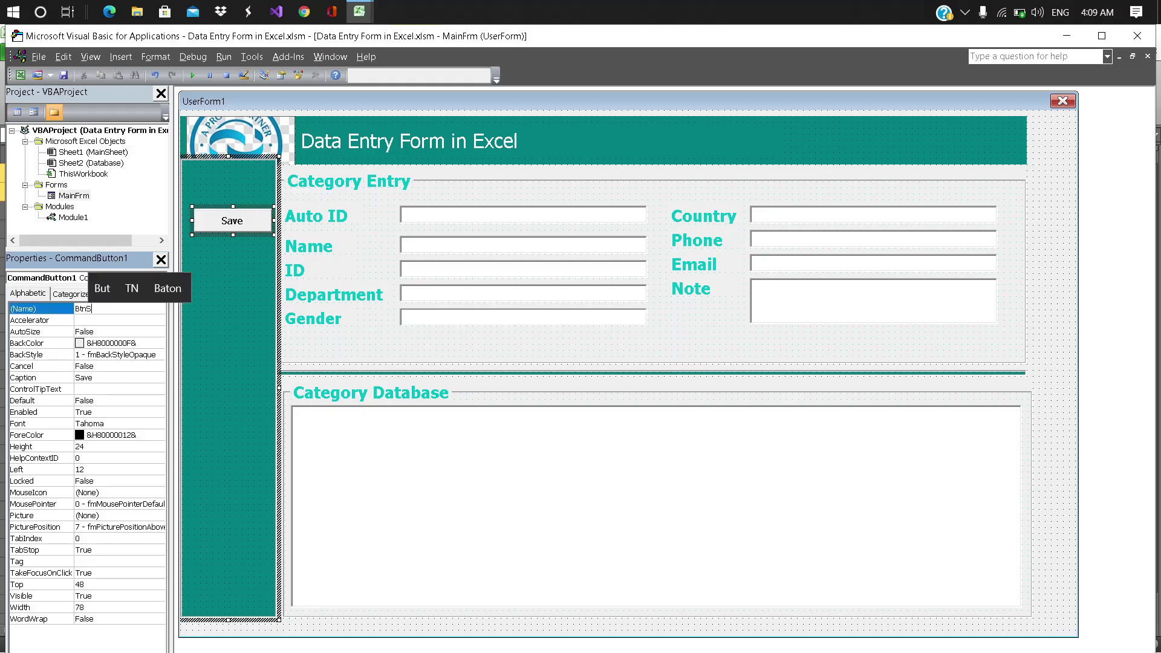
pyautogui.write('ave')
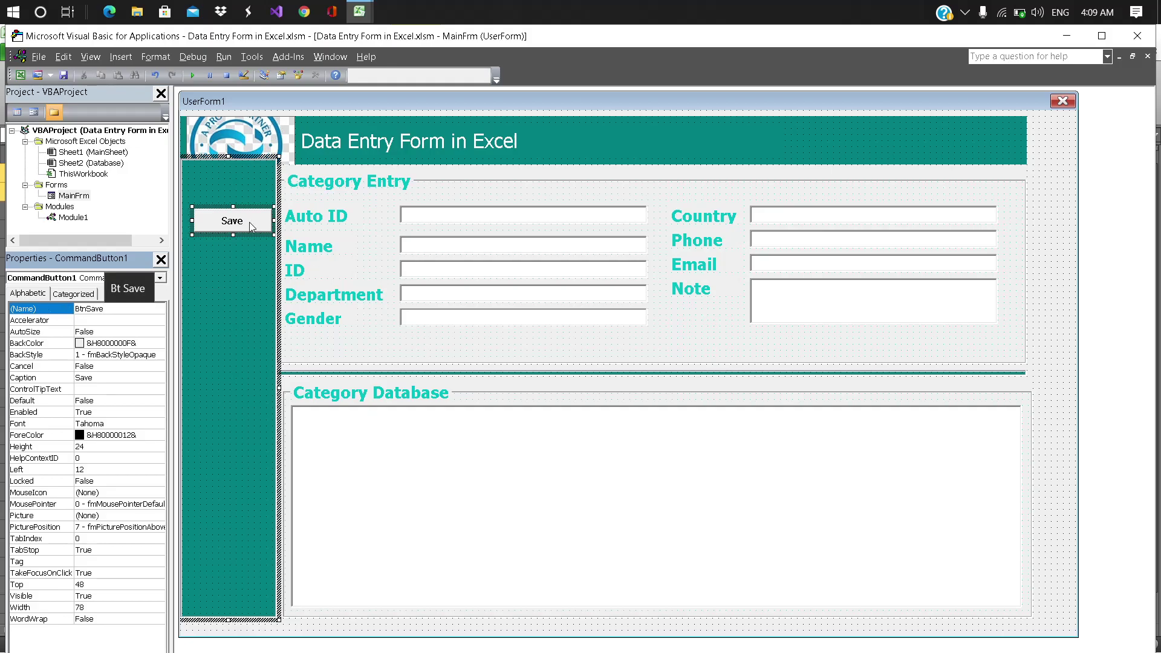
pyautogui.click(230, 223)
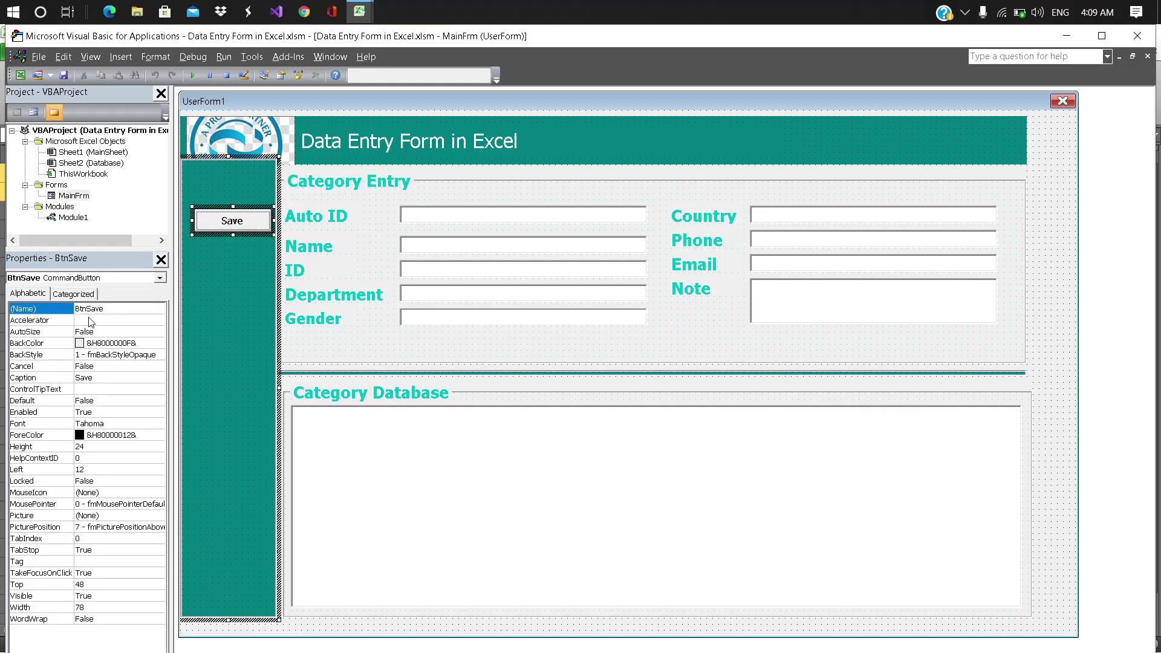
pyautogui.click(51, 343)
pyautogui.click(158, 343)
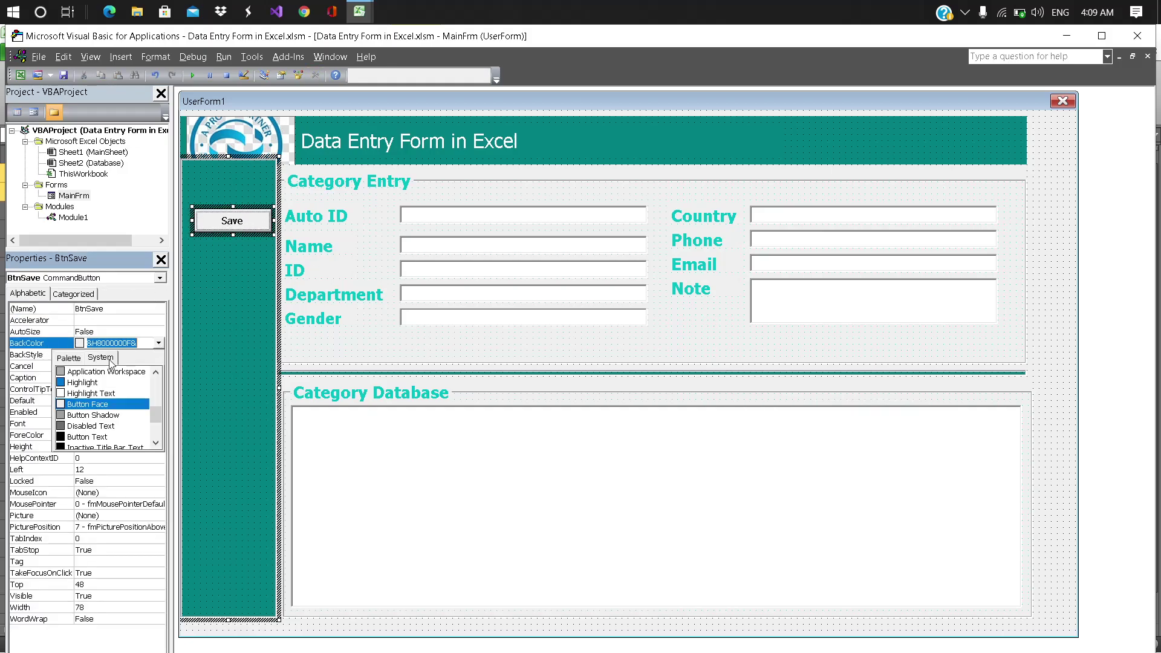
pyautogui.click(68, 358)
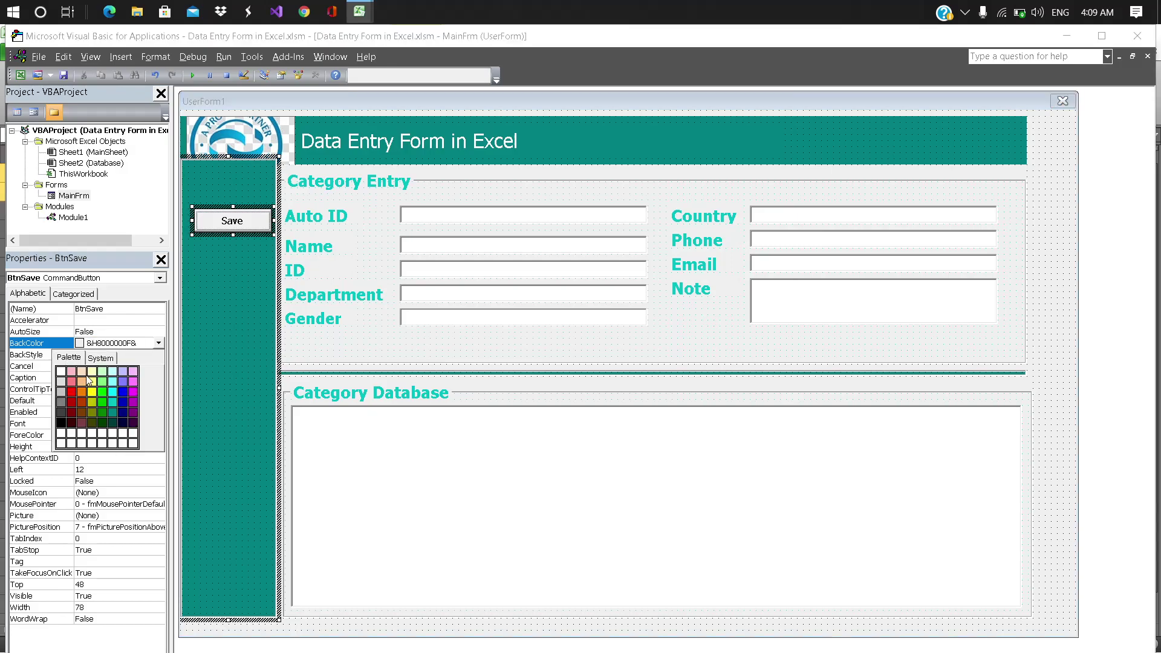
pyautogui.click(114, 412)
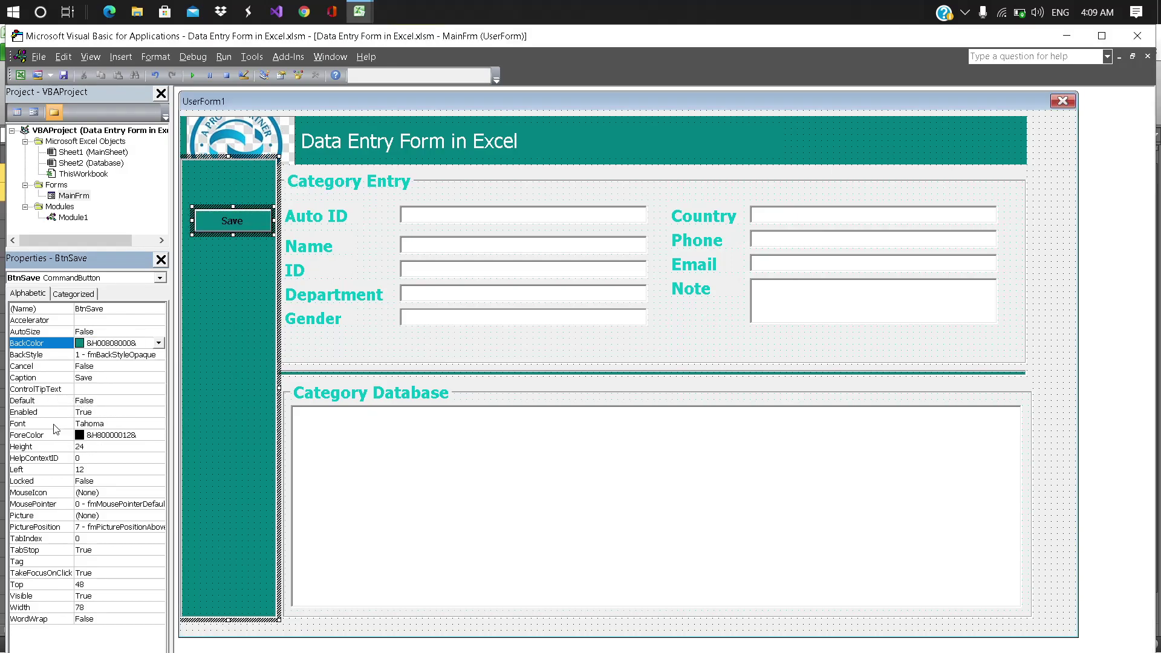
pyautogui.click(55, 424)
pyautogui.click(120, 435)
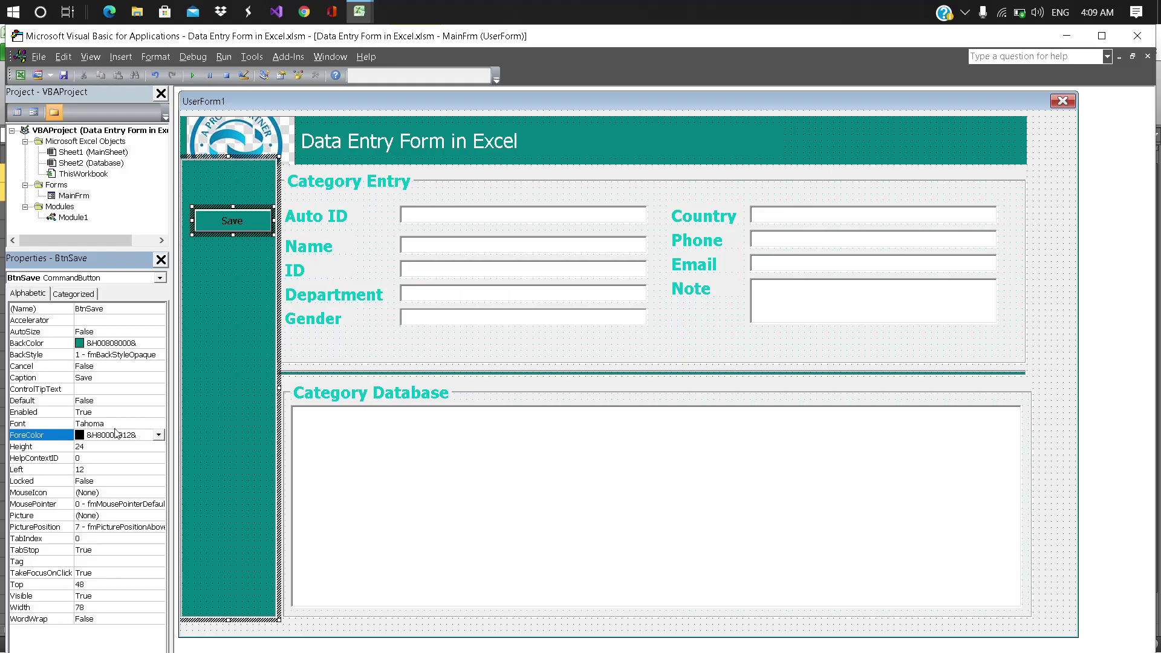
pyautogui.click(158, 436)
pyautogui.click(67, 450)
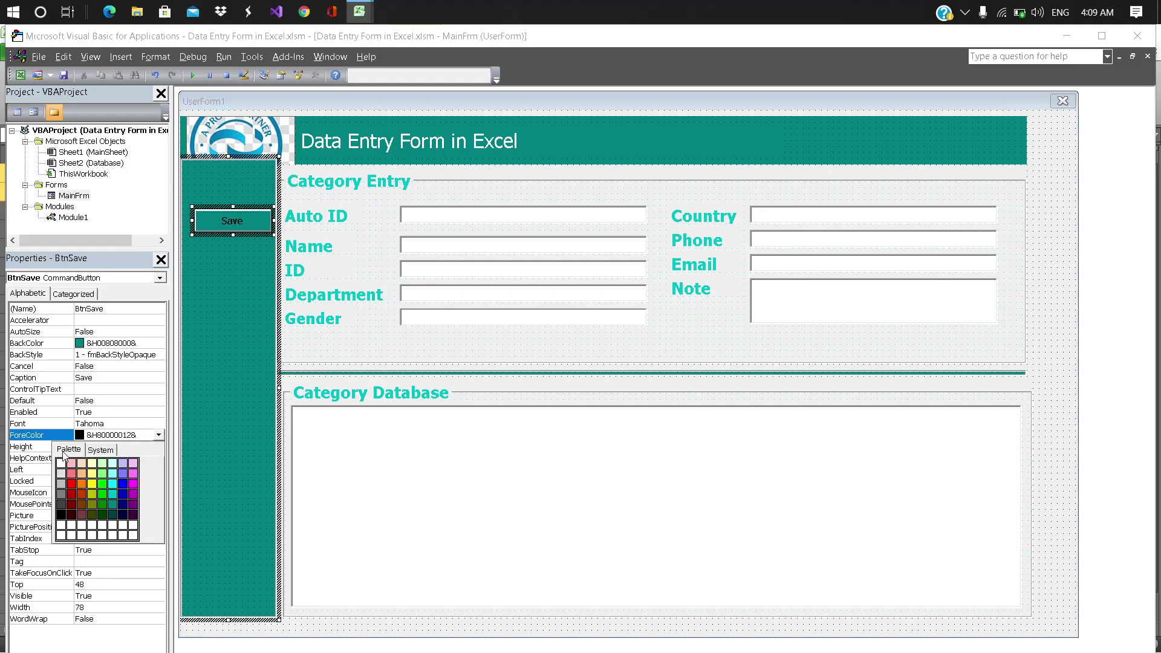
pyautogui.click(64, 465)
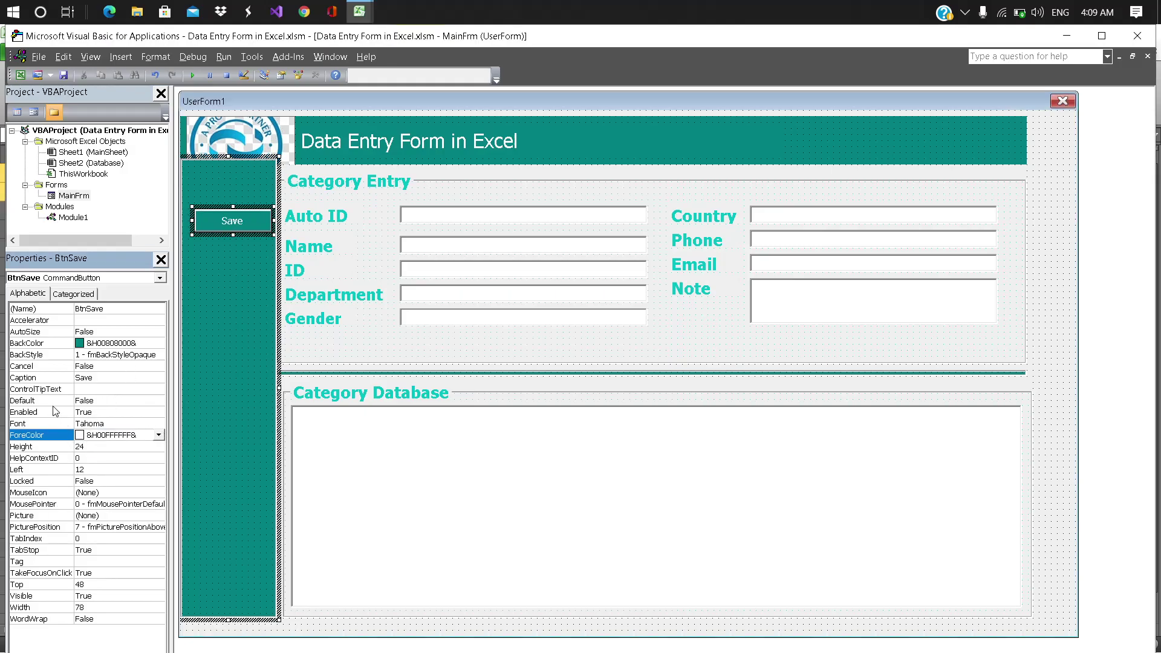
pyautogui.click(49, 424)
pyautogui.click(159, 424)
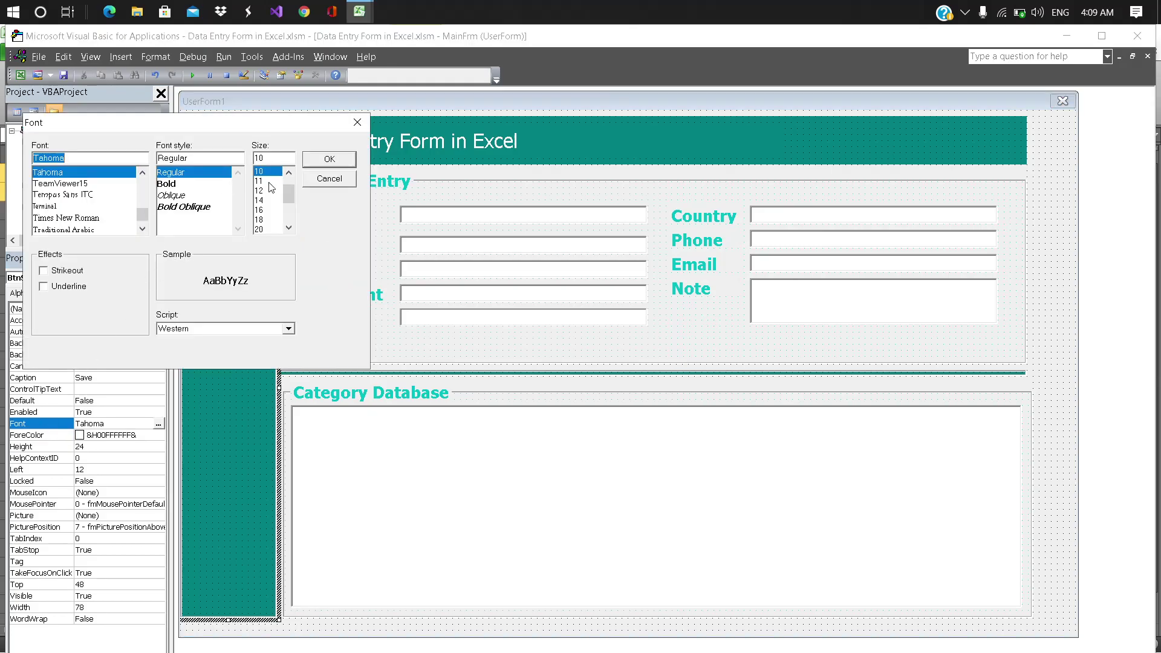
pyautogui.click(331, 156)
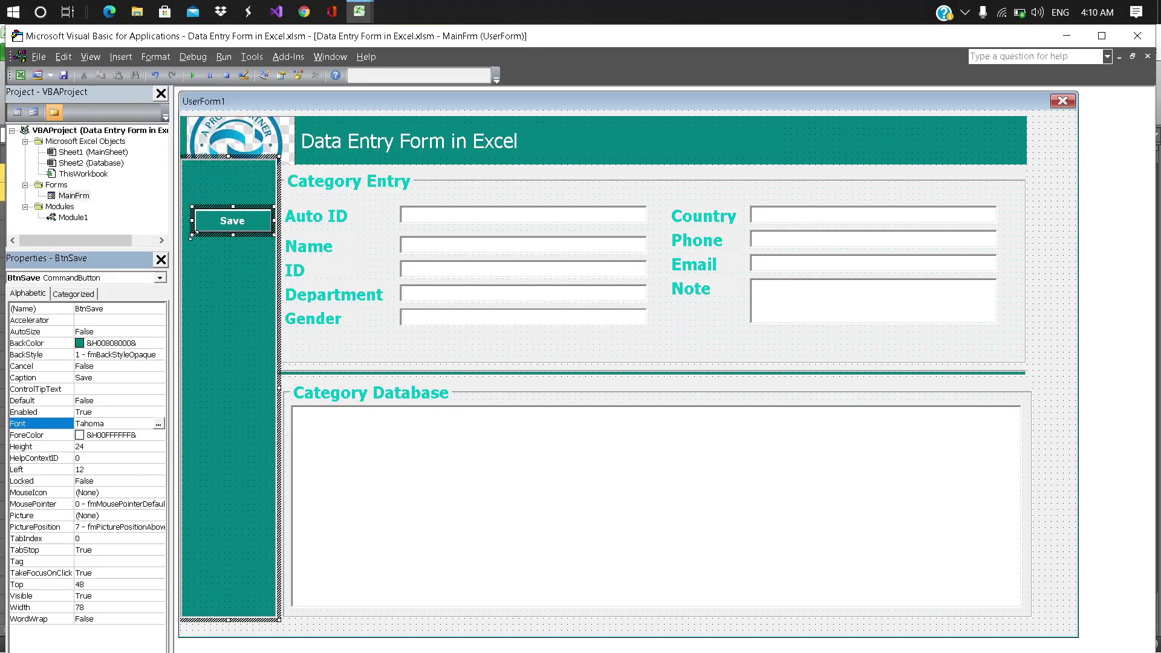
pyautogui.moveTo(192, 235); pyautogui.dragTo(179, 241)
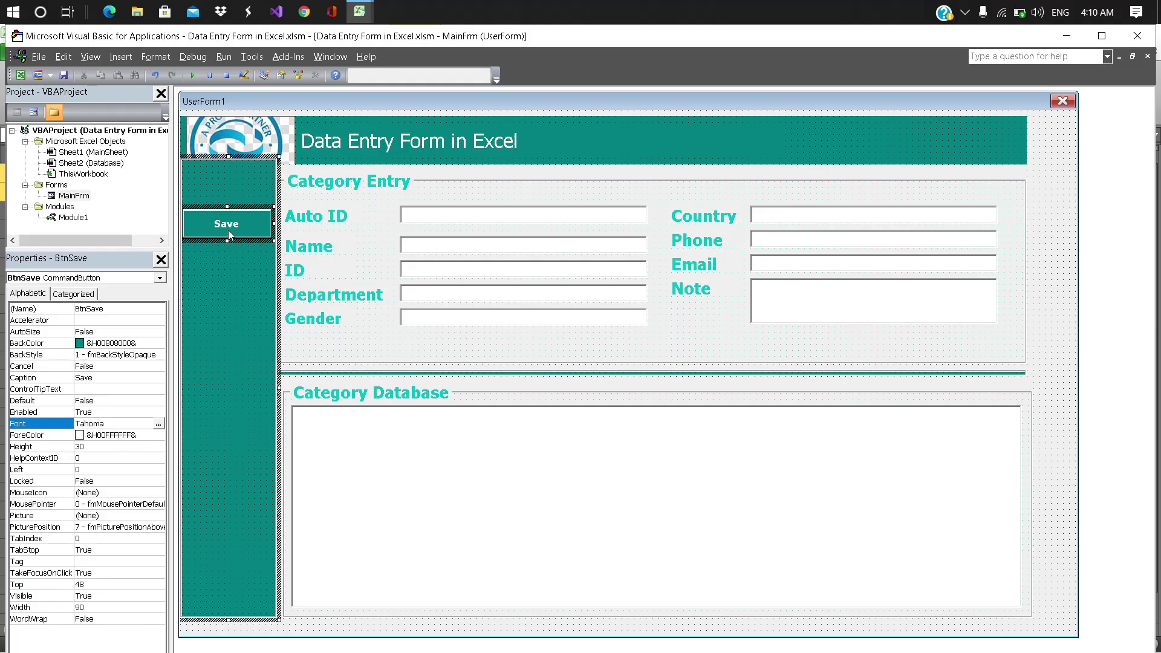
pyautogui.click(61, 469)
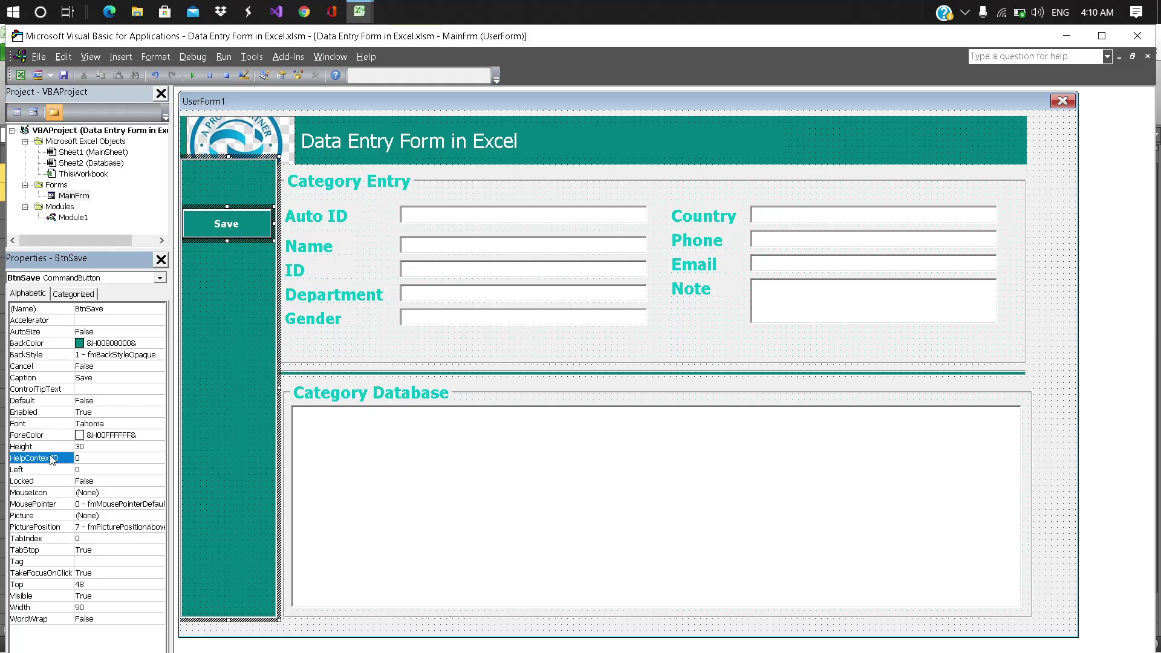
pyautogui.click(64, 504)
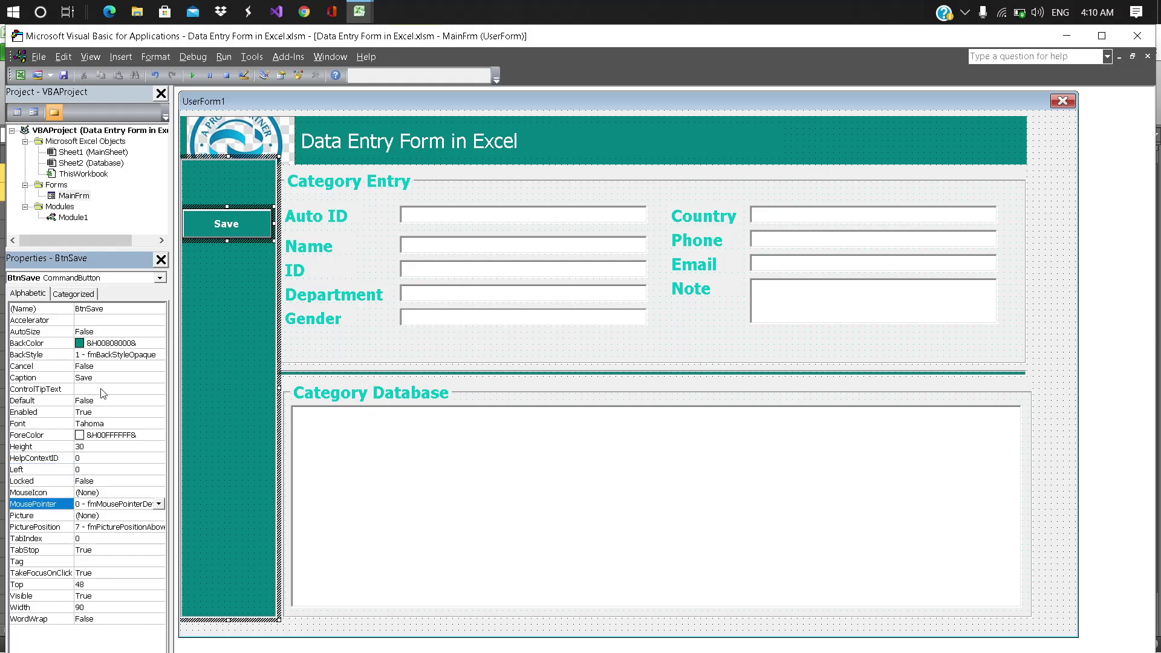
# Duplicate the Save sidebar button and place the copy just below it.
pyautogui.click(229, 277)
pyautogui.click(208, 234)
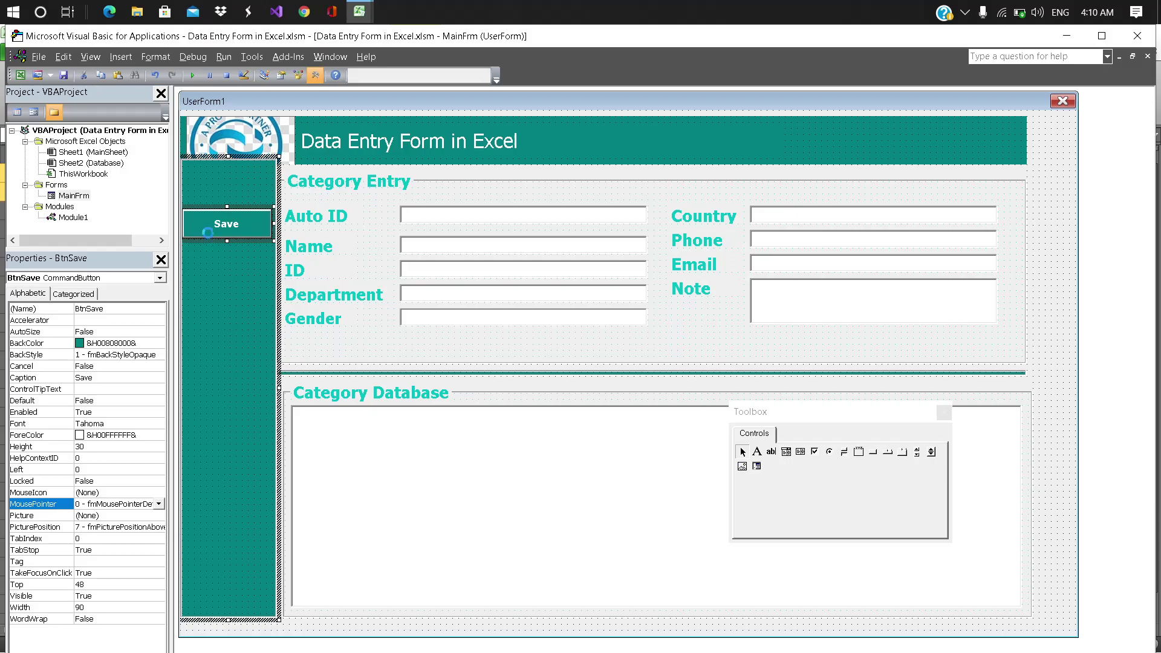
pyautogui.hotkey('ctrl', 'v')
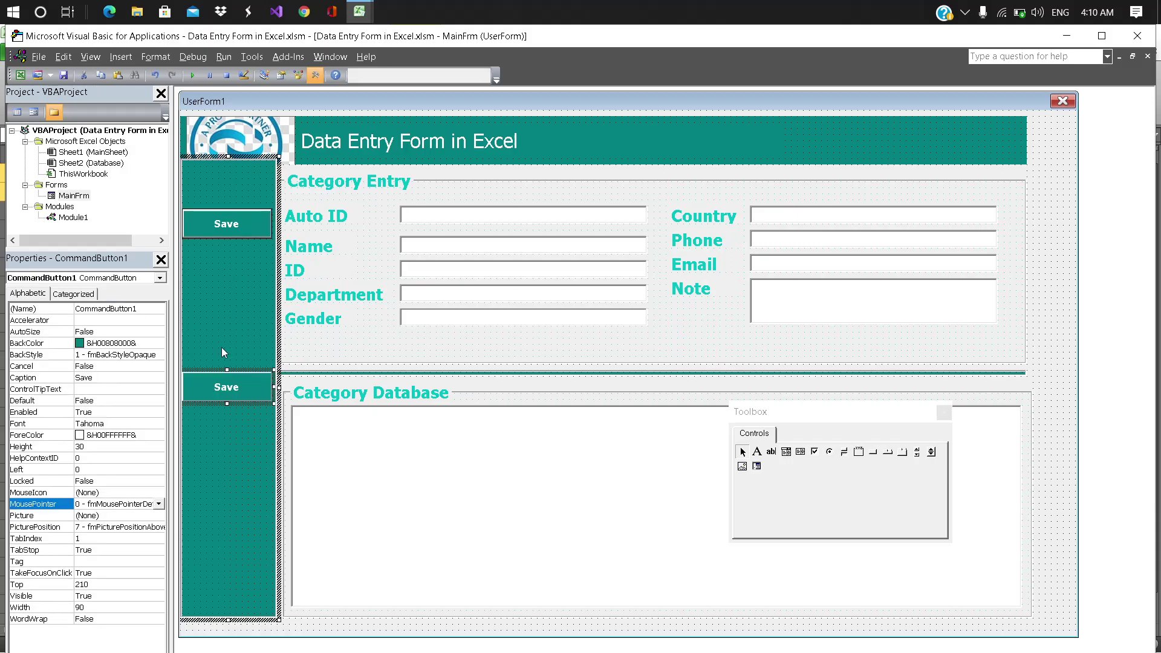
pyautogui.moveTo(210, 368); pyautogui.dragTo(212, 283)
# Caption the copied button 'Reset' and name it BtnReset.
pyautogui.click(54, 378)
pyautogui.write('R')
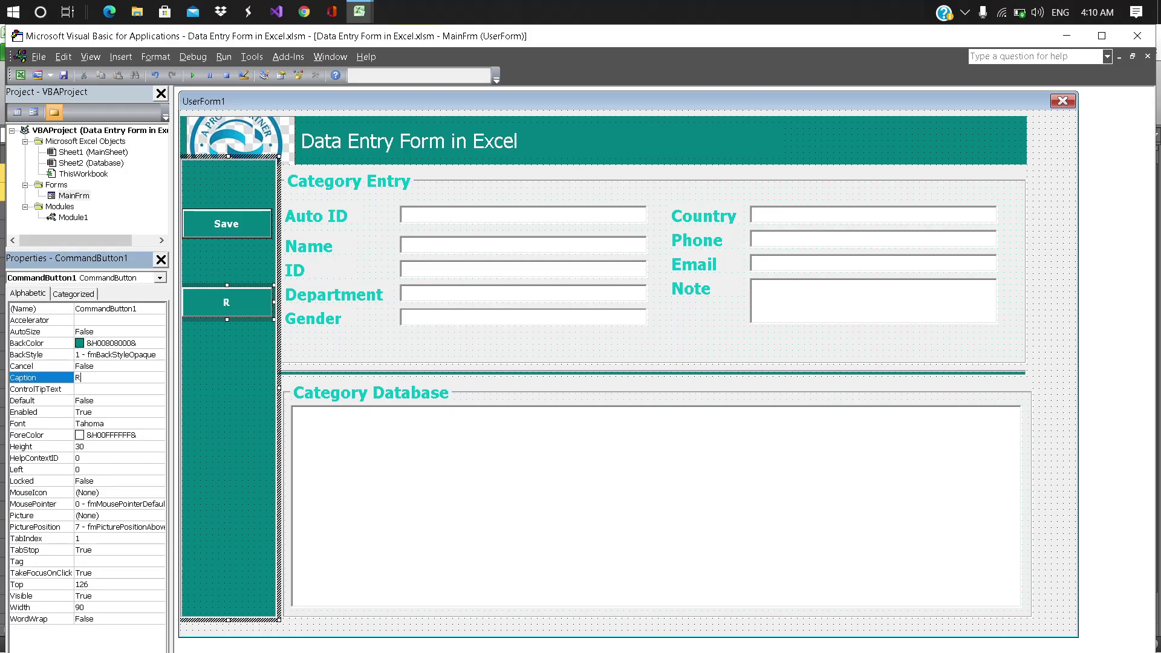
pyautogui.write('eset')
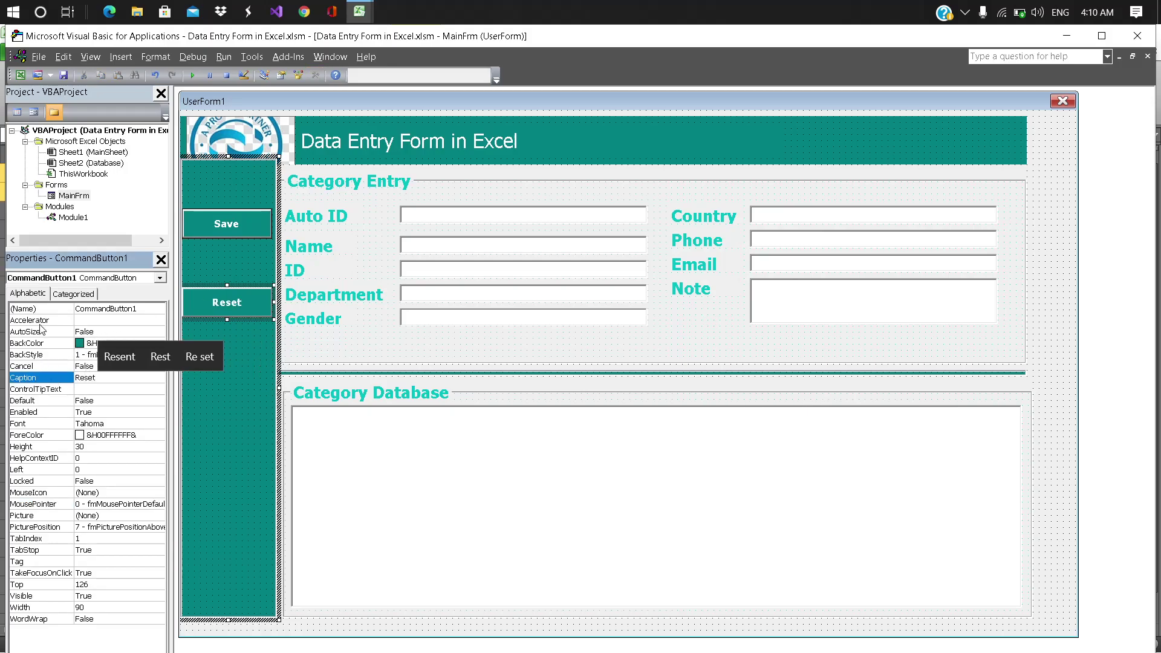
pyautogui.click(39, 309)
pyautogui.write('B')
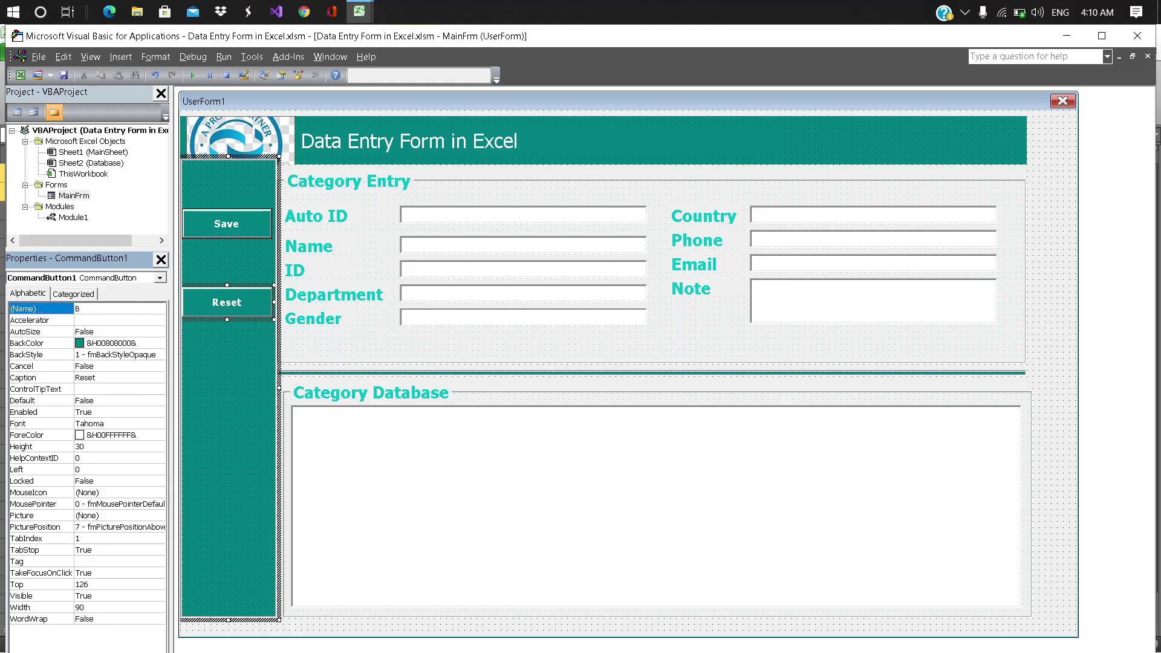
pyautogui.write('tn')
pyautogui.write('R')
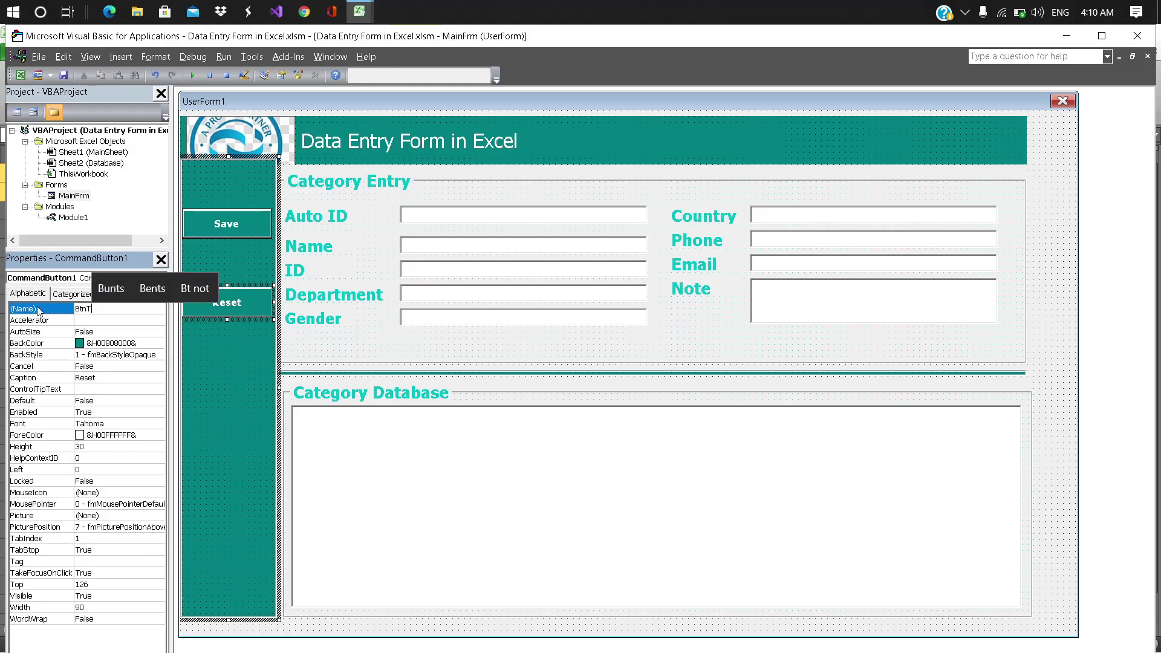
pyautogui.write('eset')
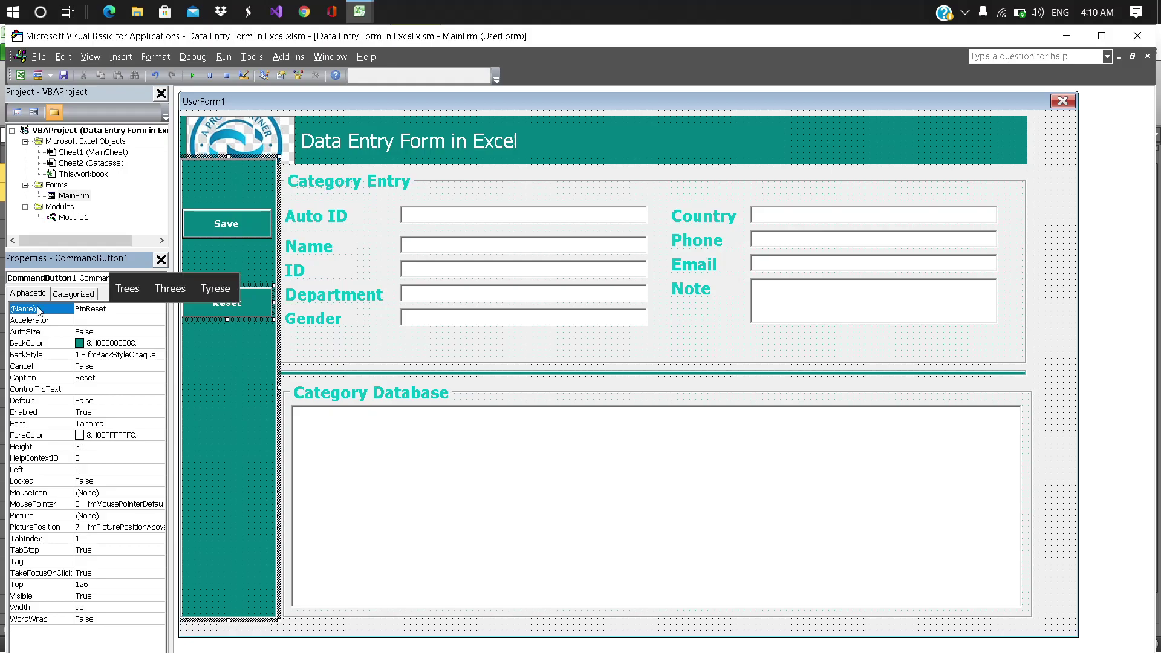
pyautogui.press('Return')
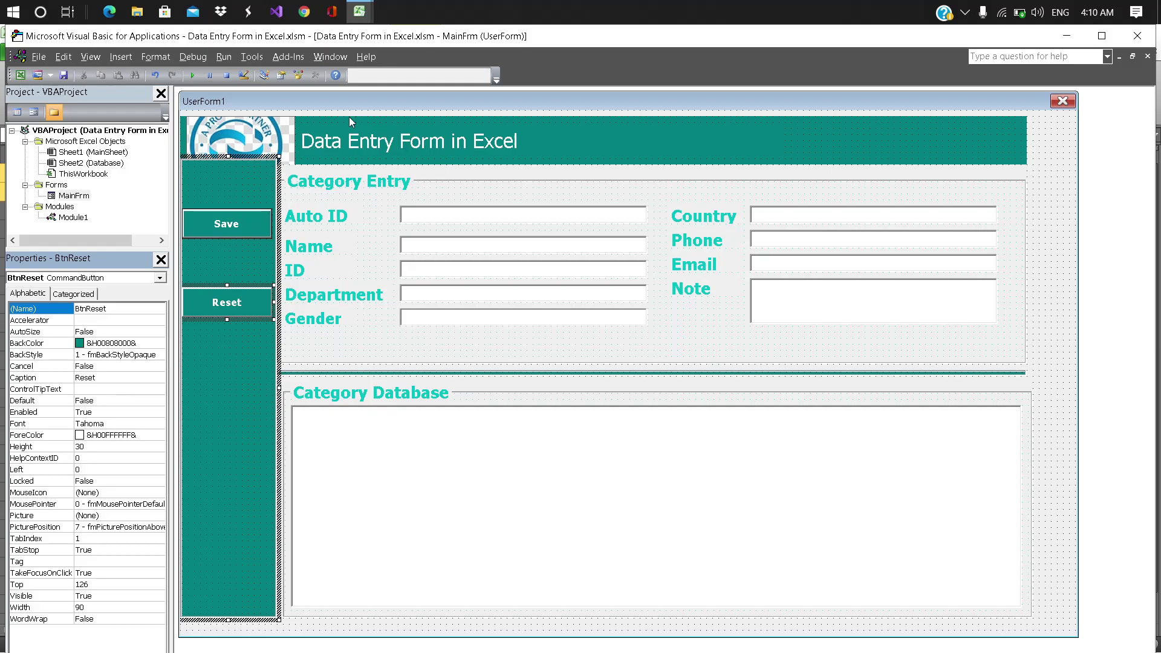
# Name the whole-form frame MainFrm and pull the UserForm's right and bottom edges in to fit.
pyautogui.click(307, 105)
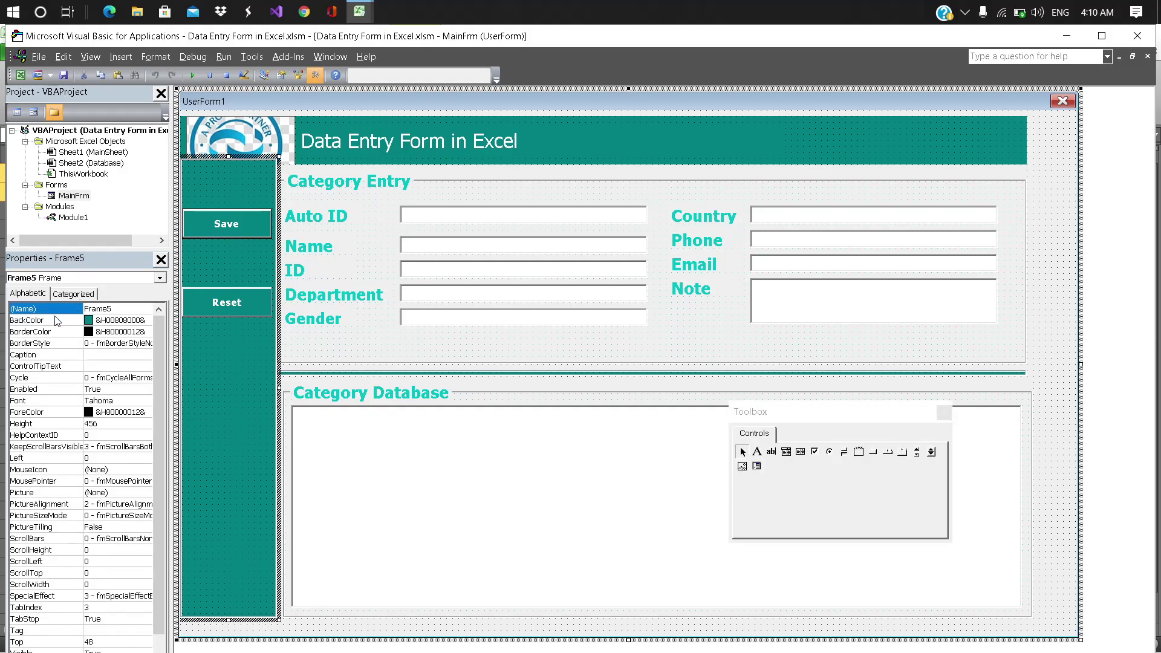
pyautogui.click(28, 313)
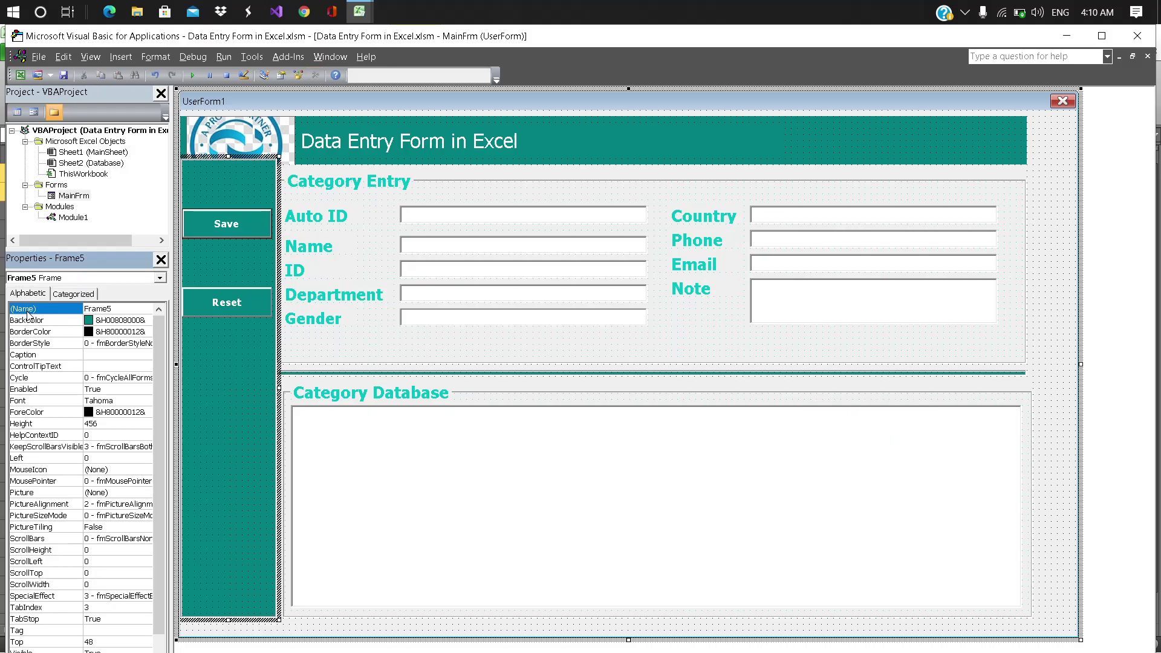
pyautogui.write('Main')
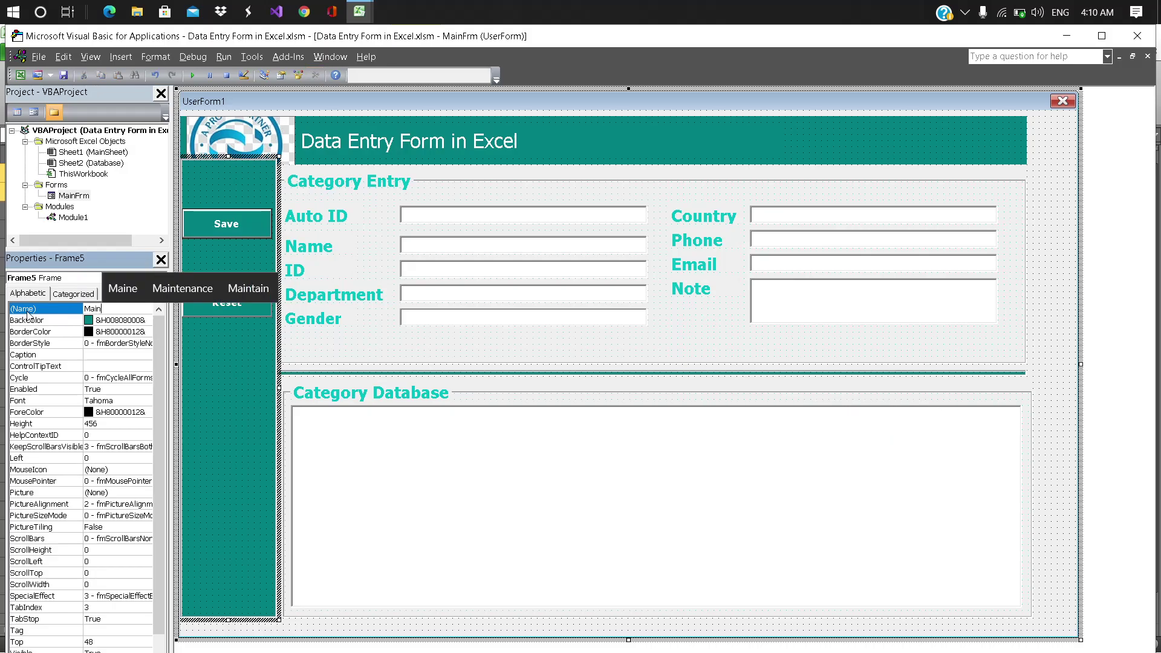
pyautogui.write('Frm')
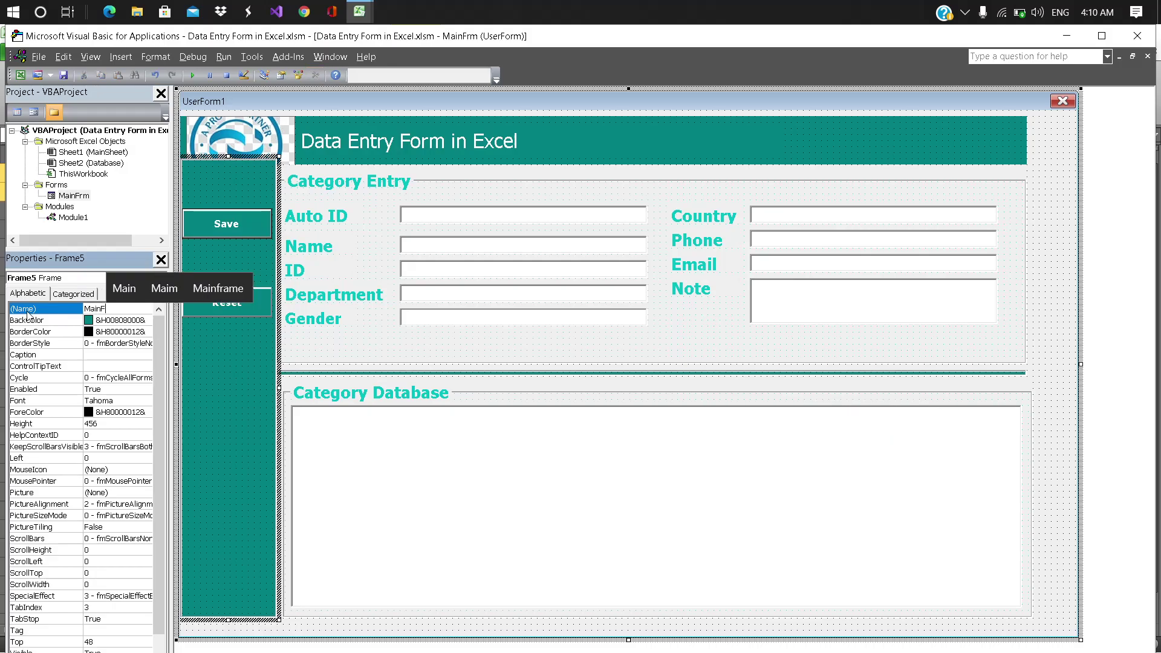
pyautogui.press('Return')
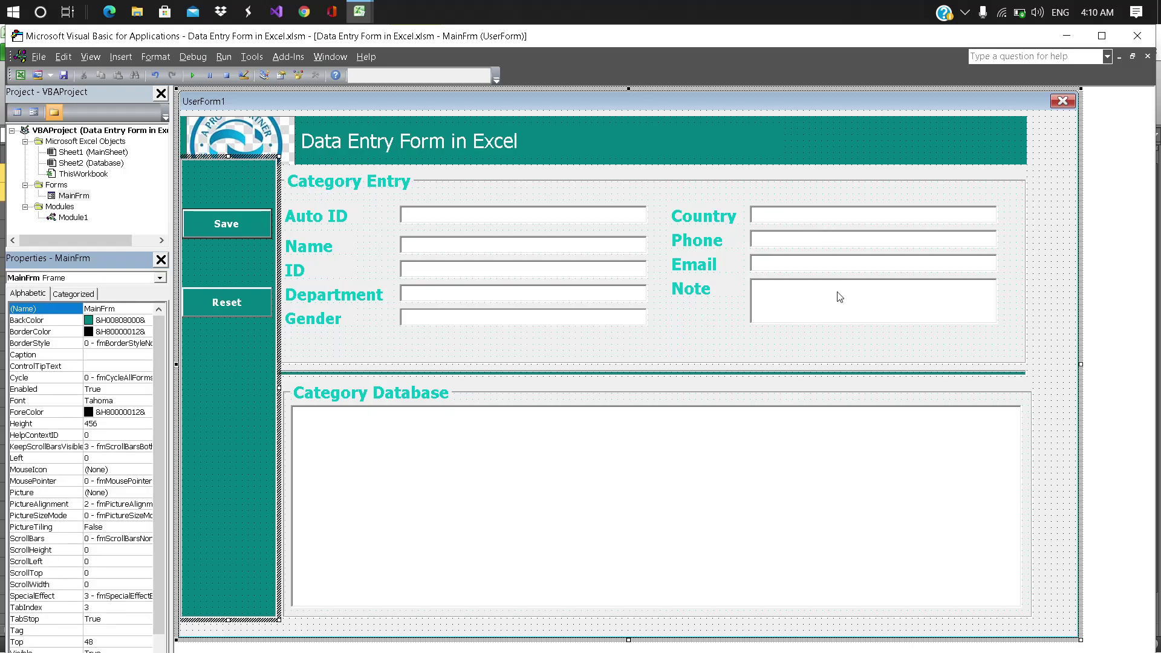
pyautogui.moveTo(1081, 363); pyautogui.dragTo(1047, 364)
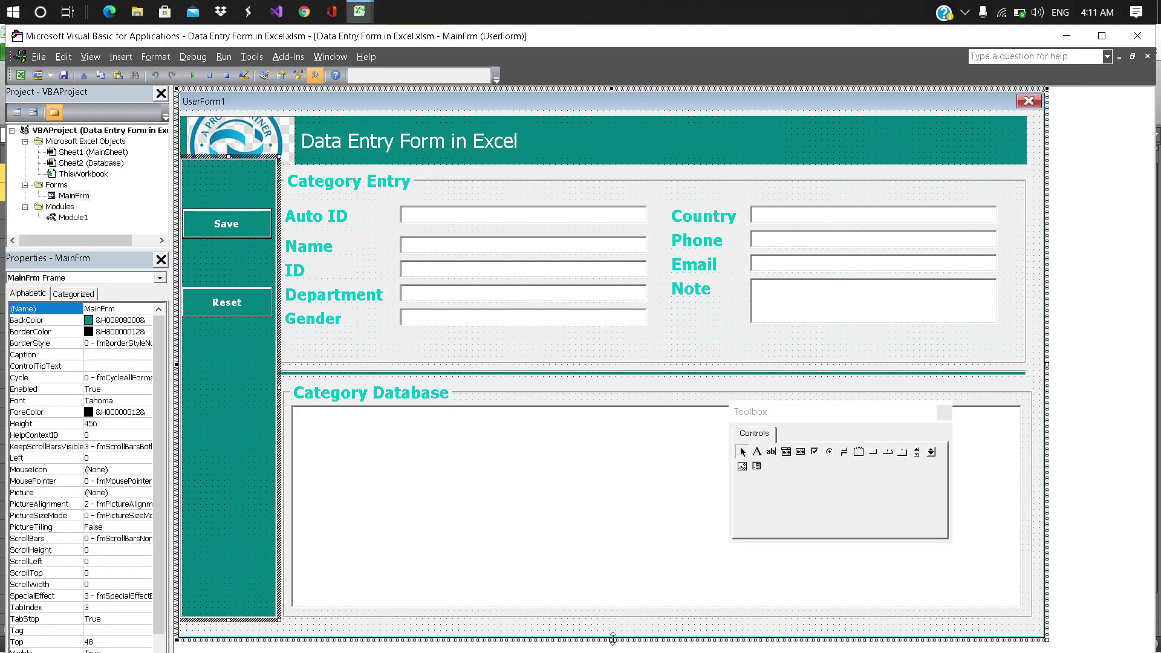
pyautogui.moveTo(614, 642); pyautogui.dragTo(613, 627)
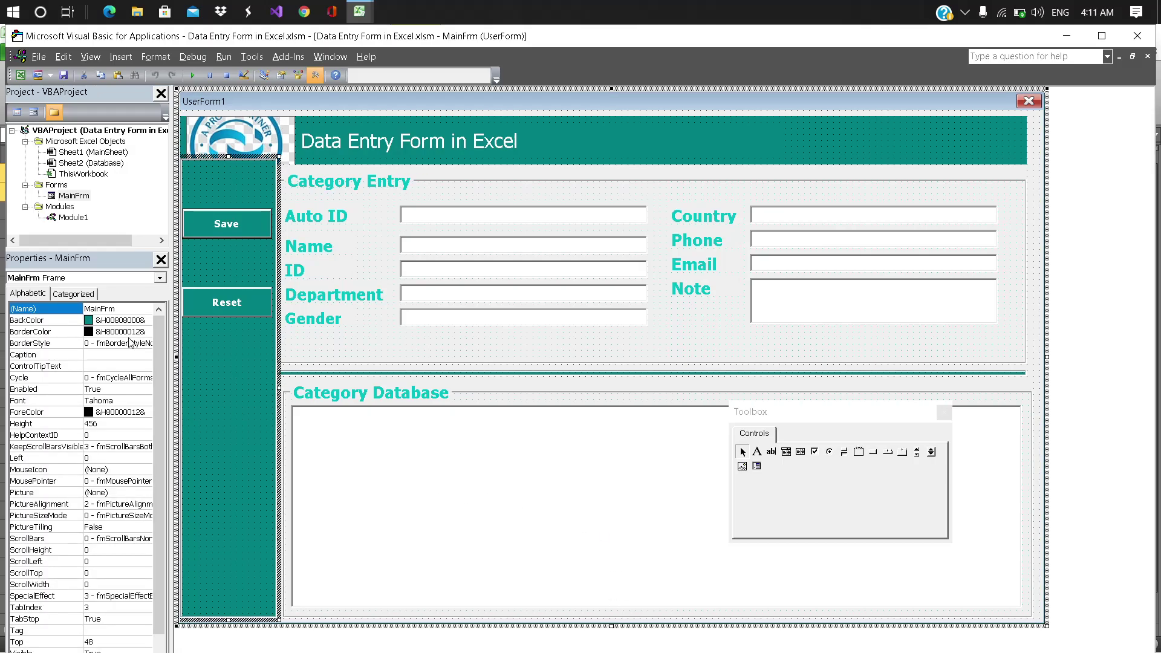
# In Module1's Reset macro, replace the old With block with a fresh 'With MainFrm … End With'.
pyautogui.doubleClick(72, 218)
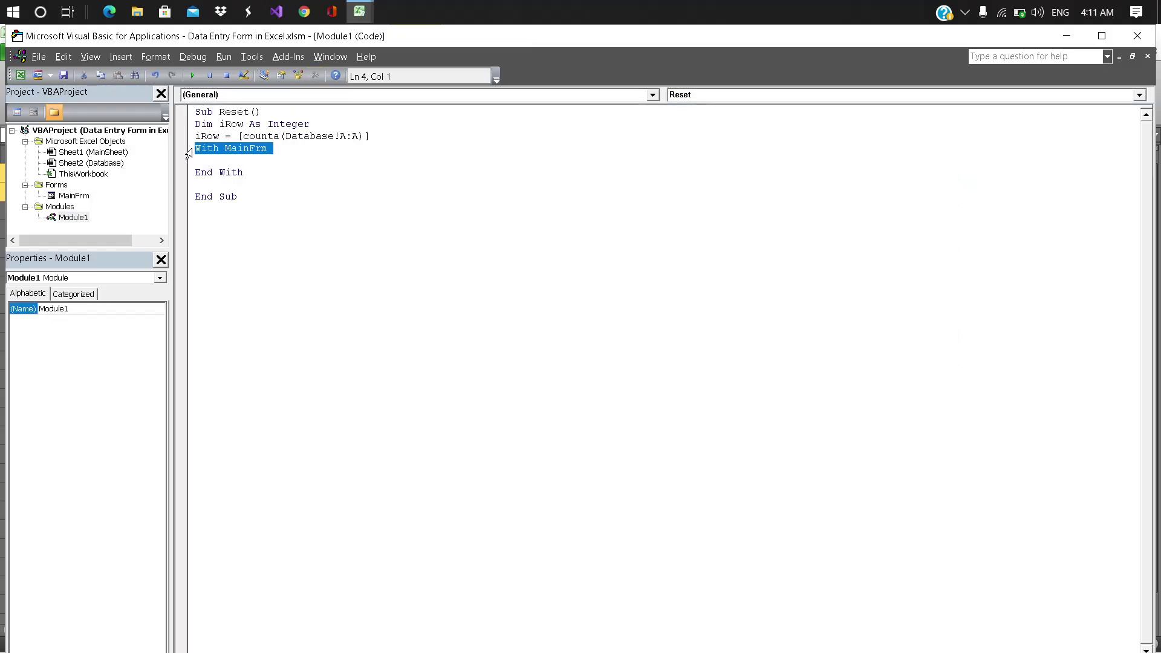
pyautogui.moveTo(189, 148); pyautogui.dragTo(188, 177)
pyautogui.press('Delete')
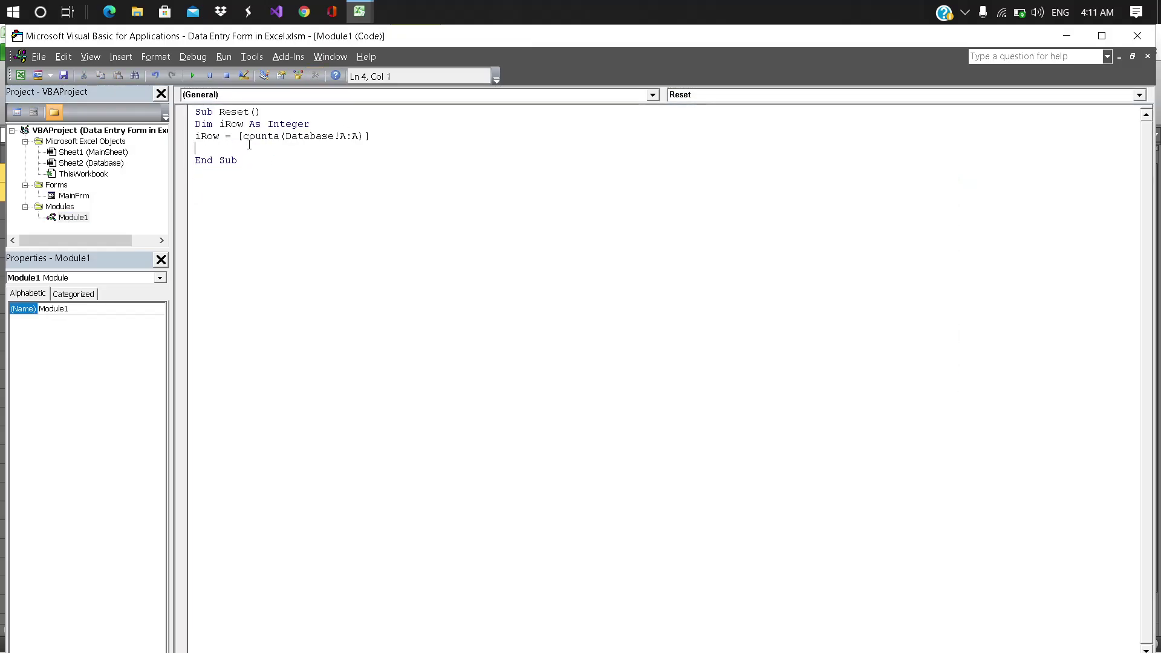
pyautogui.write('With ')
pyautogui.write('ma')
pyautogui.hotkey('ctrl', 'space')
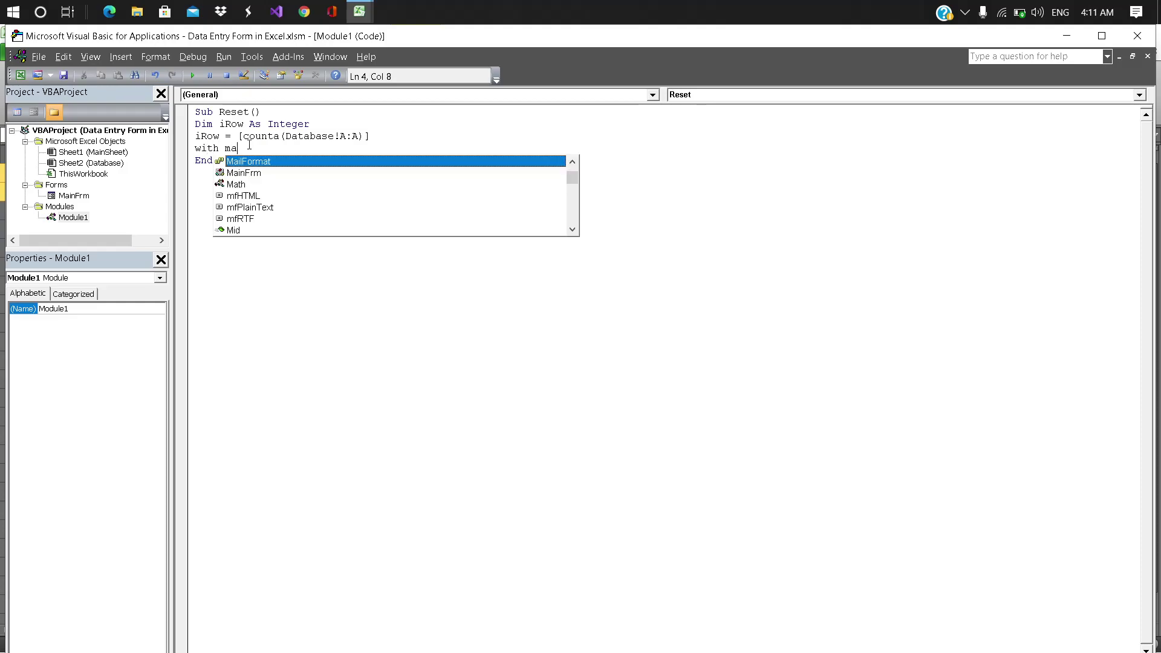
pyautogui.write('frm')
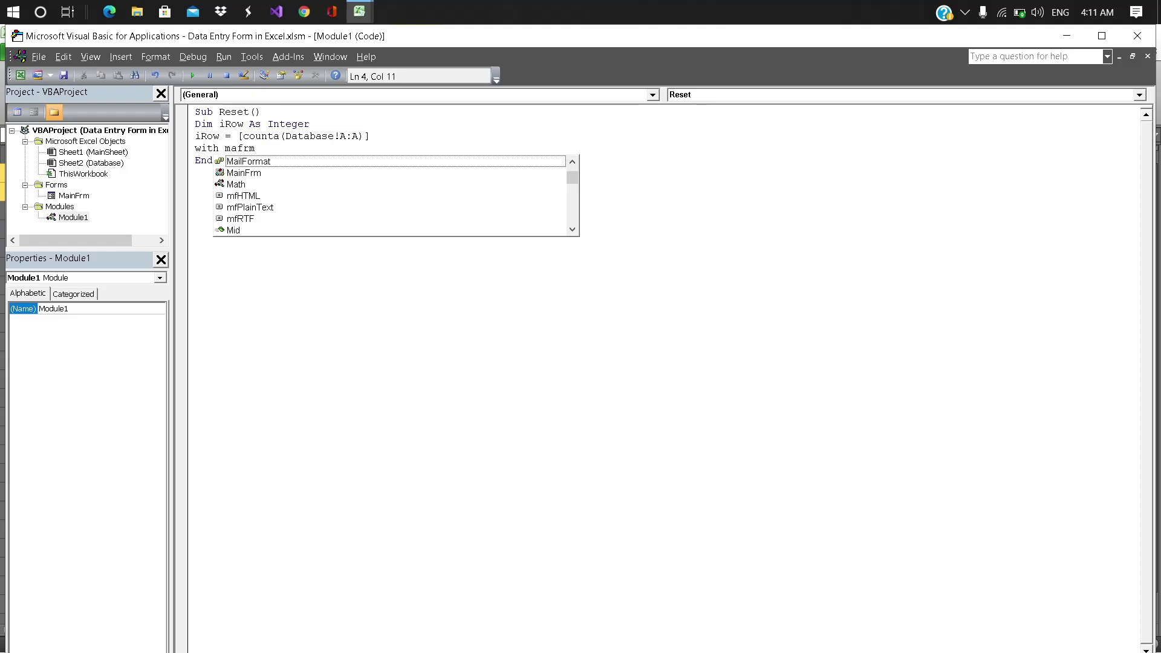
pyautogui.press('Down')
pyautogui.press('Tab')
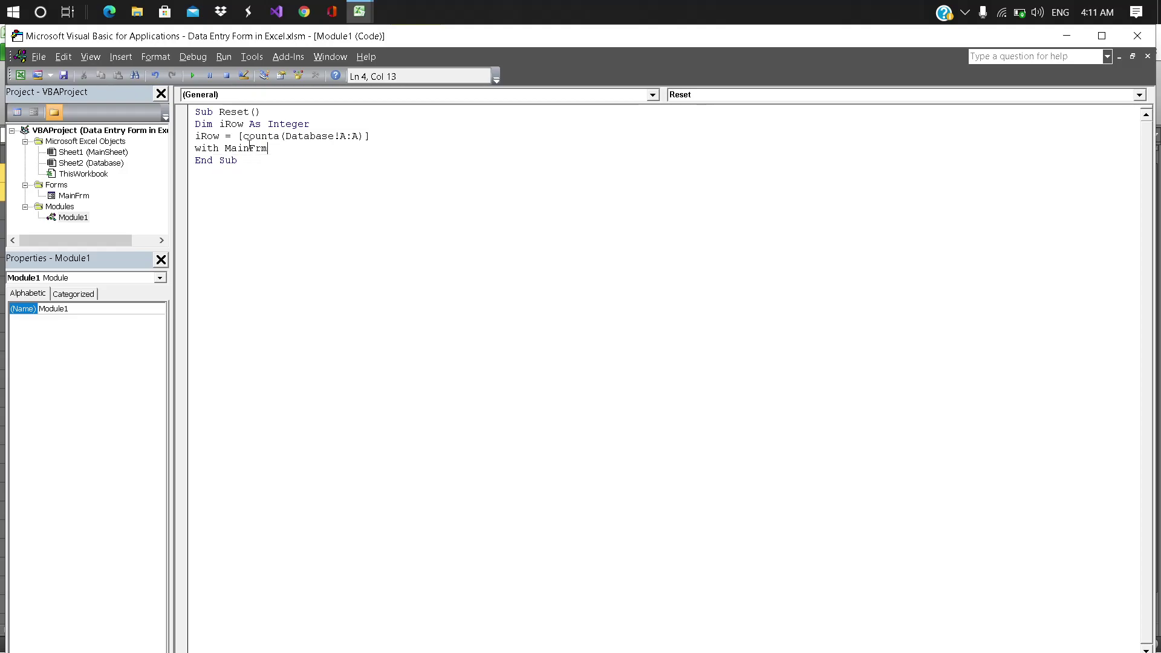
pyautogui.press('Return')
pyautogui.press('Return')
pyautogui.write('en')
pyautogui.write('d with')
pyautogui.press('Return')
pyautogui.click(195, 148)
# Add lines clearing the .txtautoID.Text and .TxtCountry.Text fields.
pyautogui.press('Down')
pyautogui.write('.')
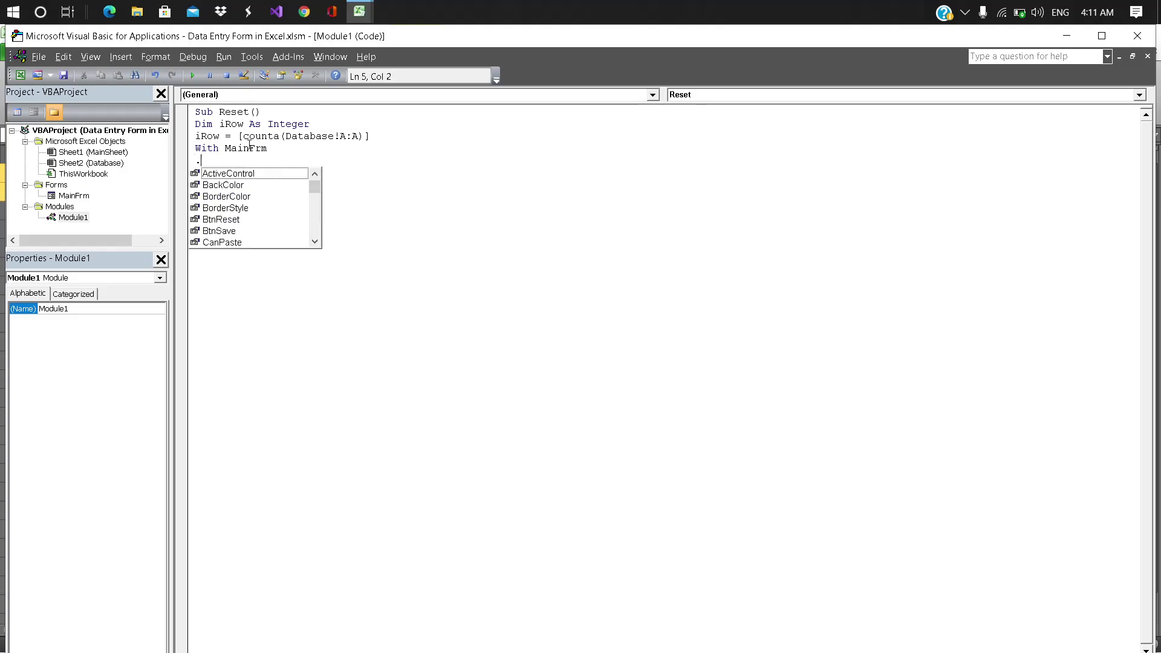
pyautogui.write('txt')
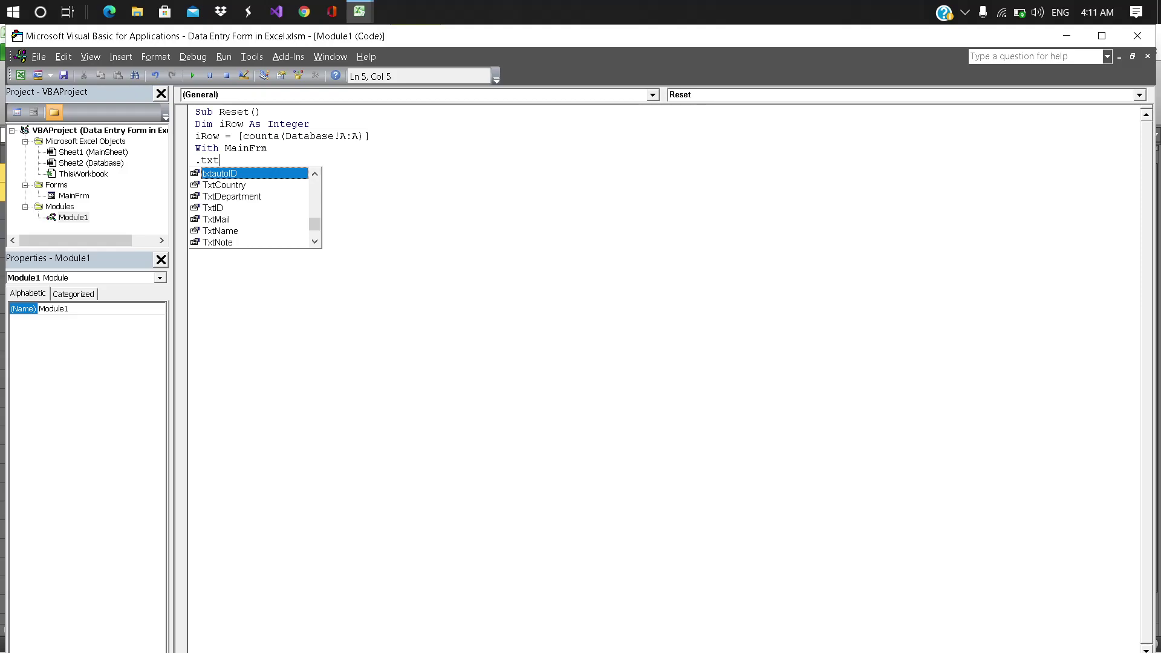
pyautogui.write('.te')
pyautogui.press('Tab')
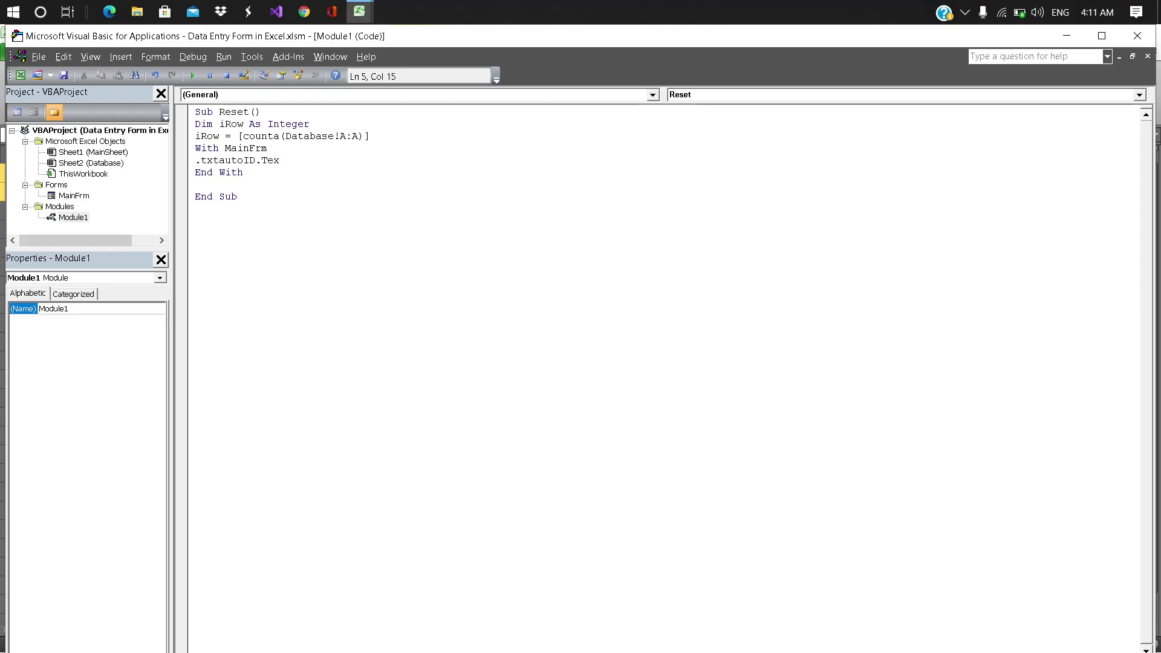
pyautogui.hotkey('ctrl', 'space')
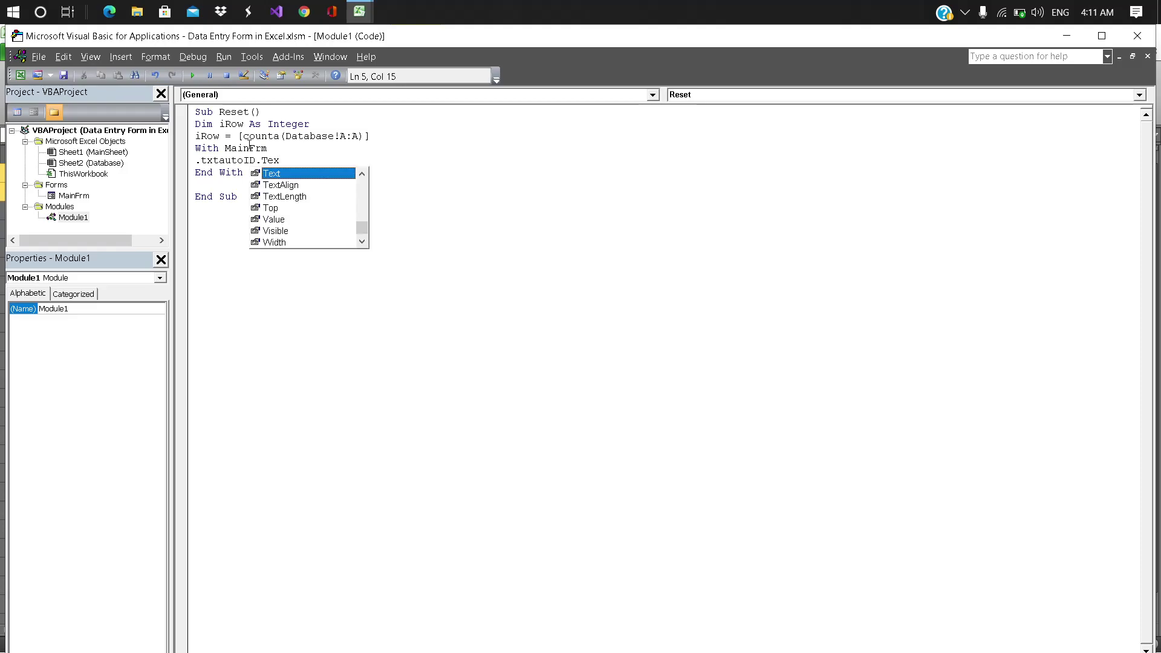
pyautogui.press('Tab')
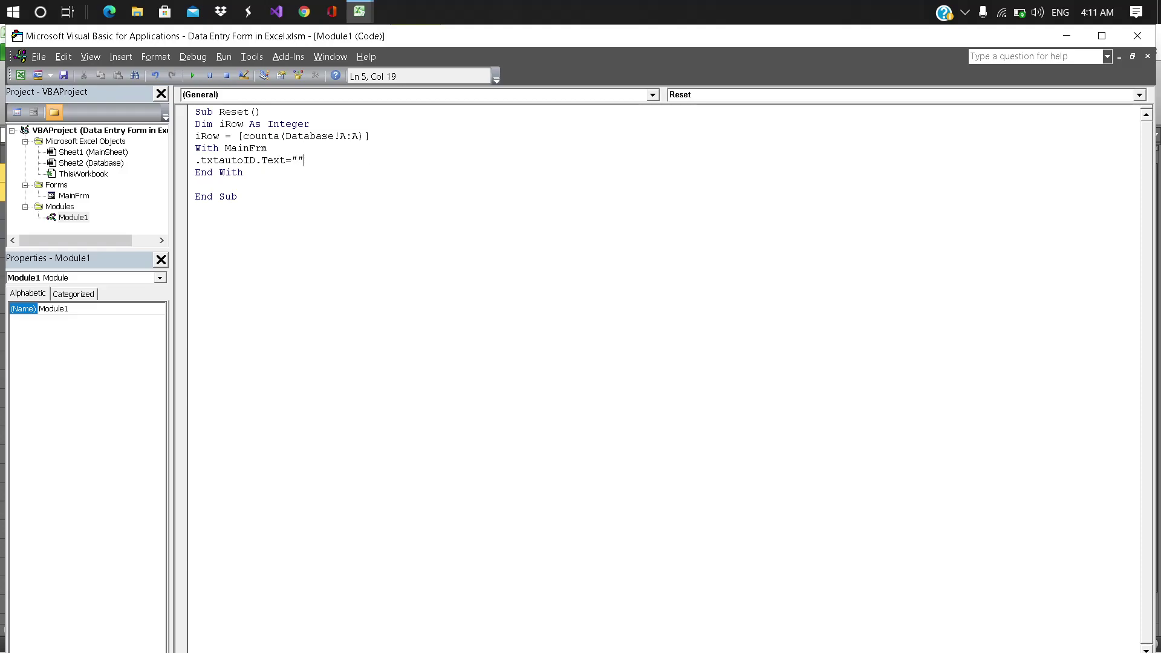
pyautogui.press('Return')
pyautogui.write('.tx')
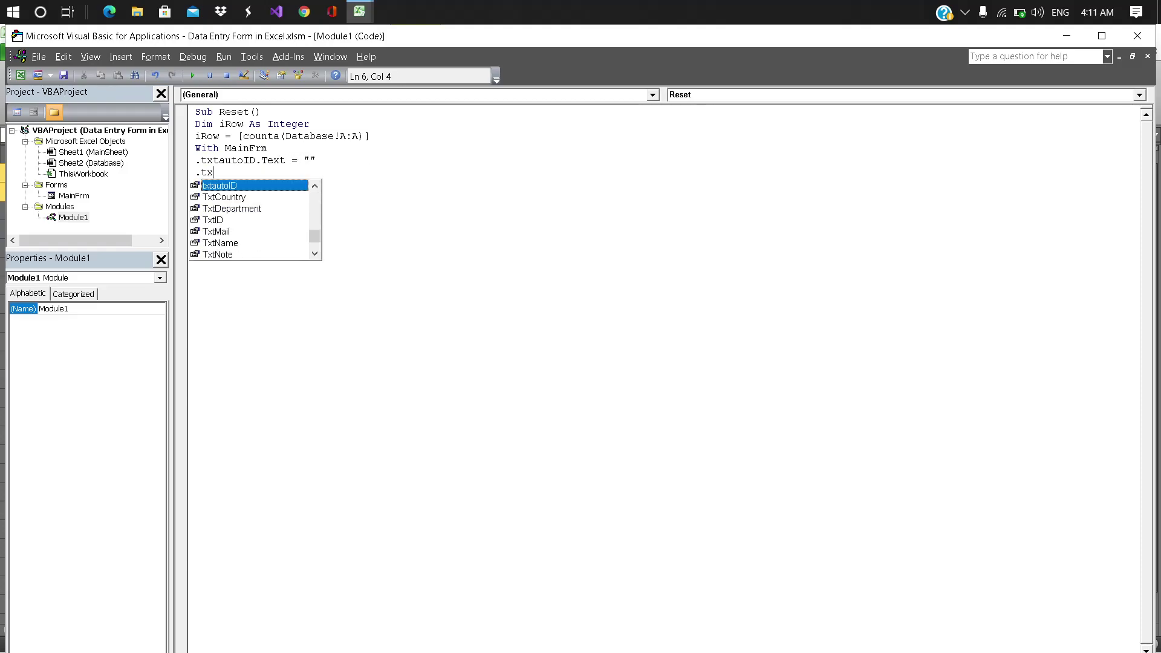
pyautogui.write('t')
pyautogui.press('Down')
pyautogui.press('Tab')
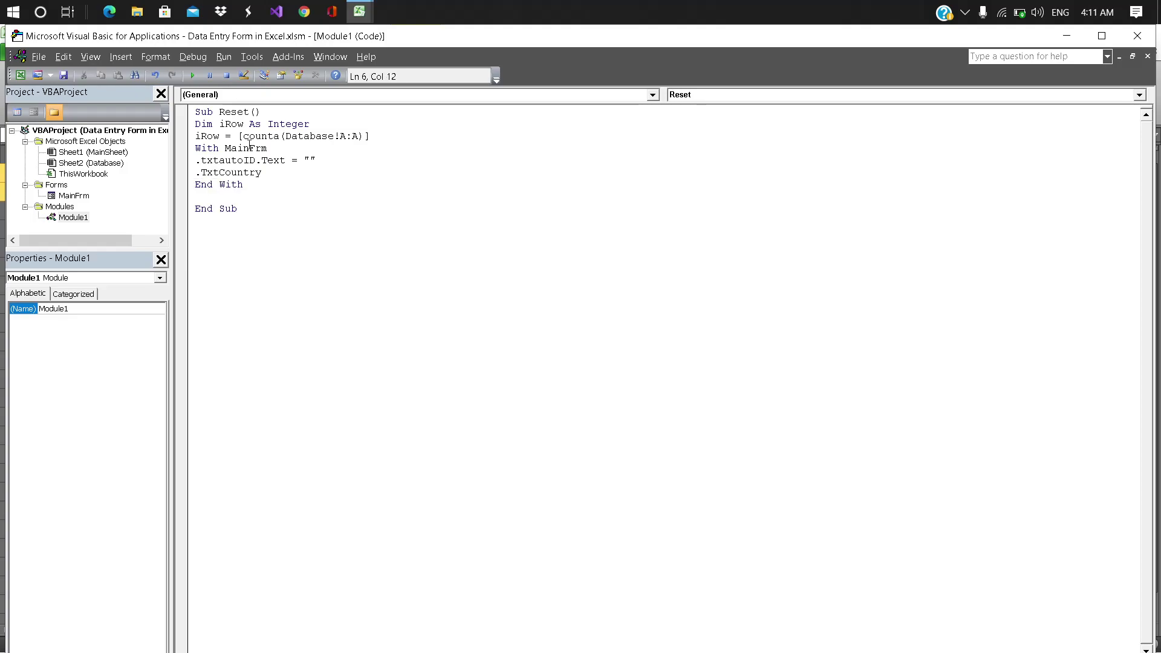
pyautogui.write('.txt')
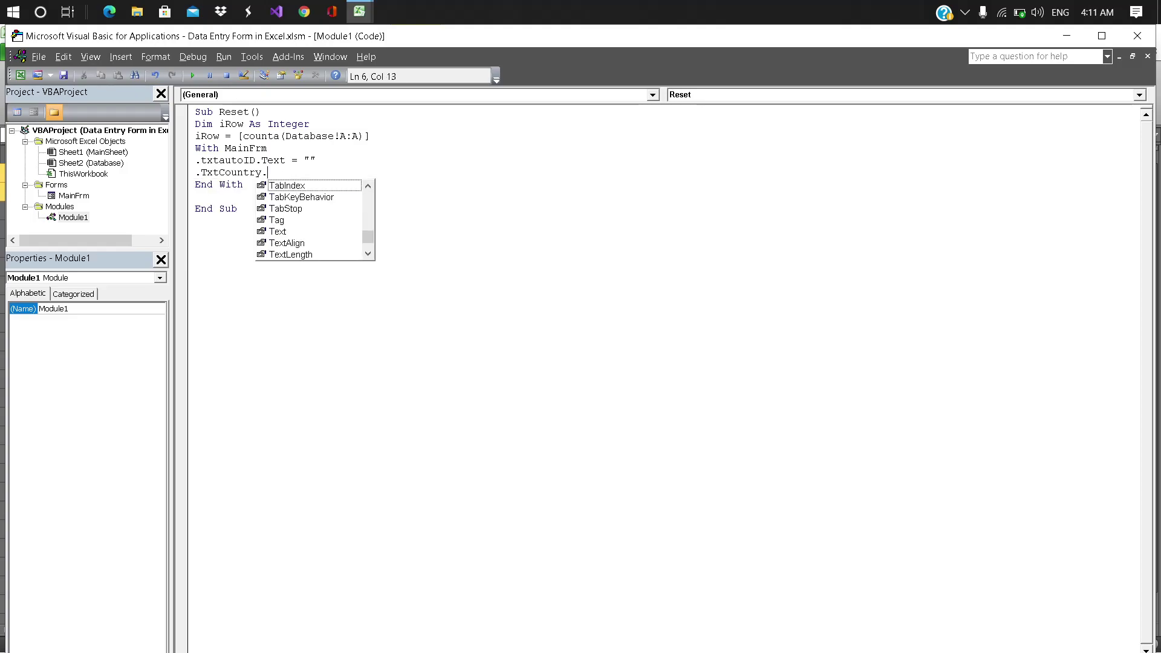
pyautogui.press('BackSpace')
pyautogui.press('BackSpace')
pyautogui.press('BackSpace')
pyautogui.write('.te')
pyautogui.press('Tab')
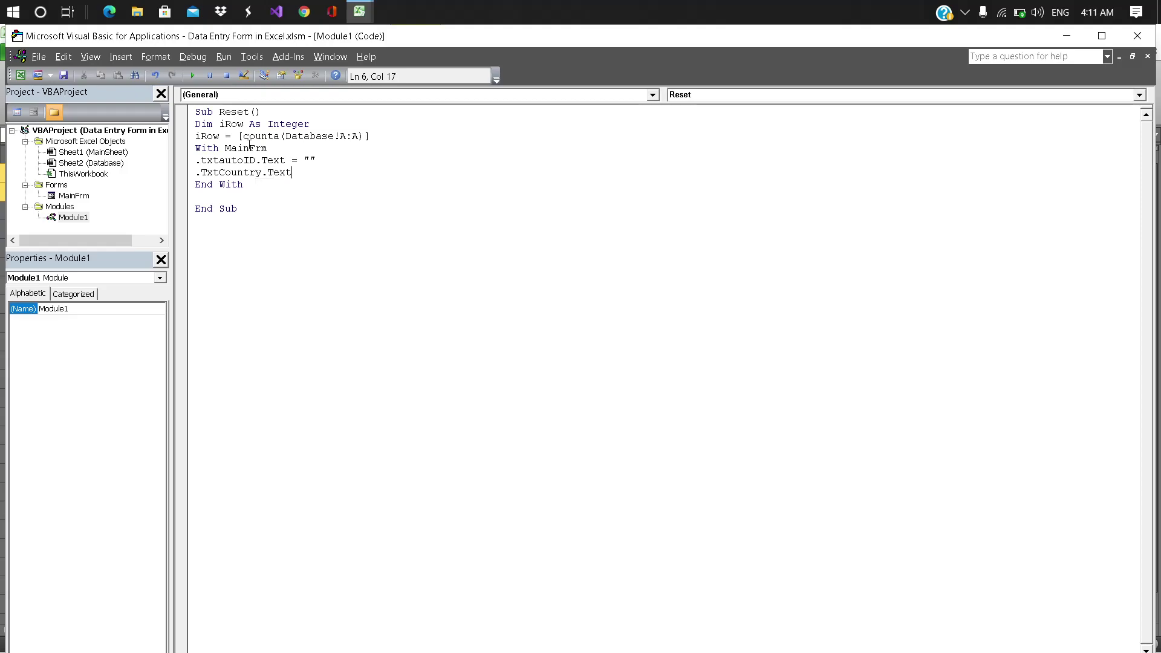
pyautogui.write('""')
pyautogui.press('Return')
# Add lines clearing the .TxtDepartment.Text and .TxtID.Text fields.
pyautogui.write('.')
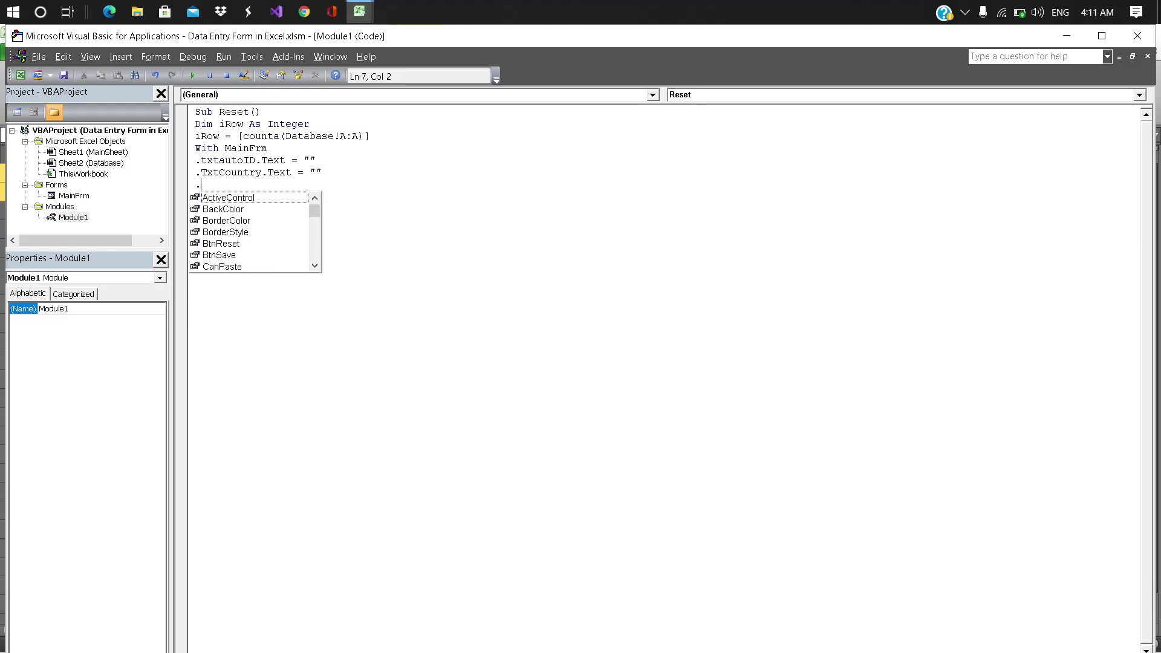
pyautogui.write('te')
pyautogui.press('BackSpace')
pyautogui.write('xt')
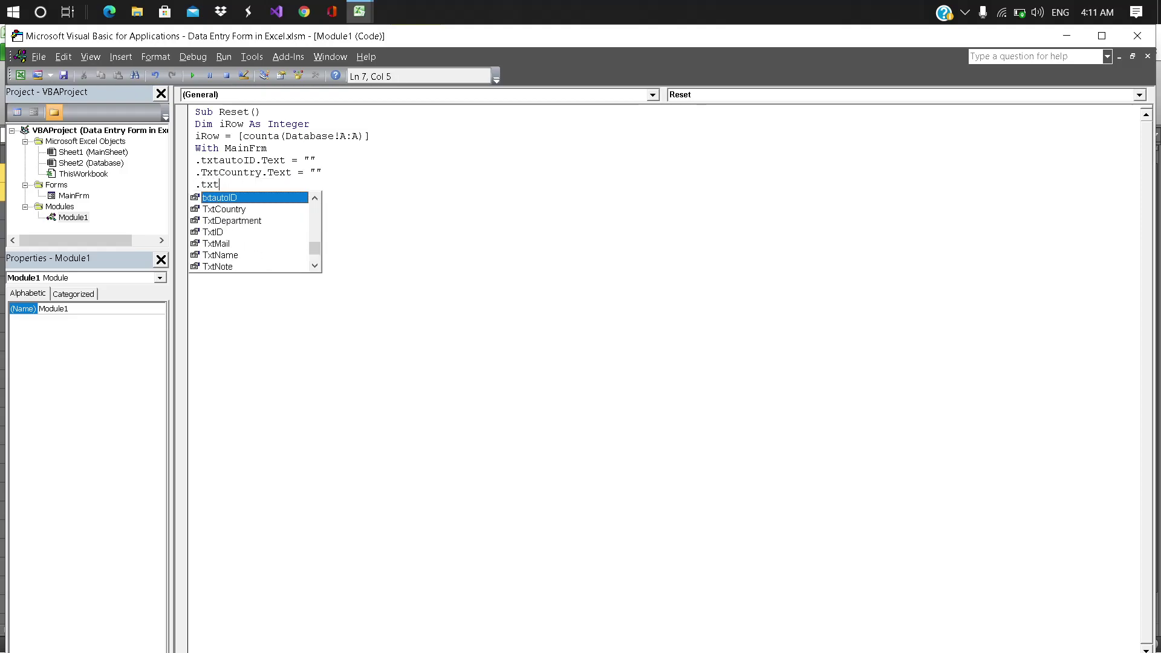
pyautogui.press('Down')
pyautogui.press('Down')
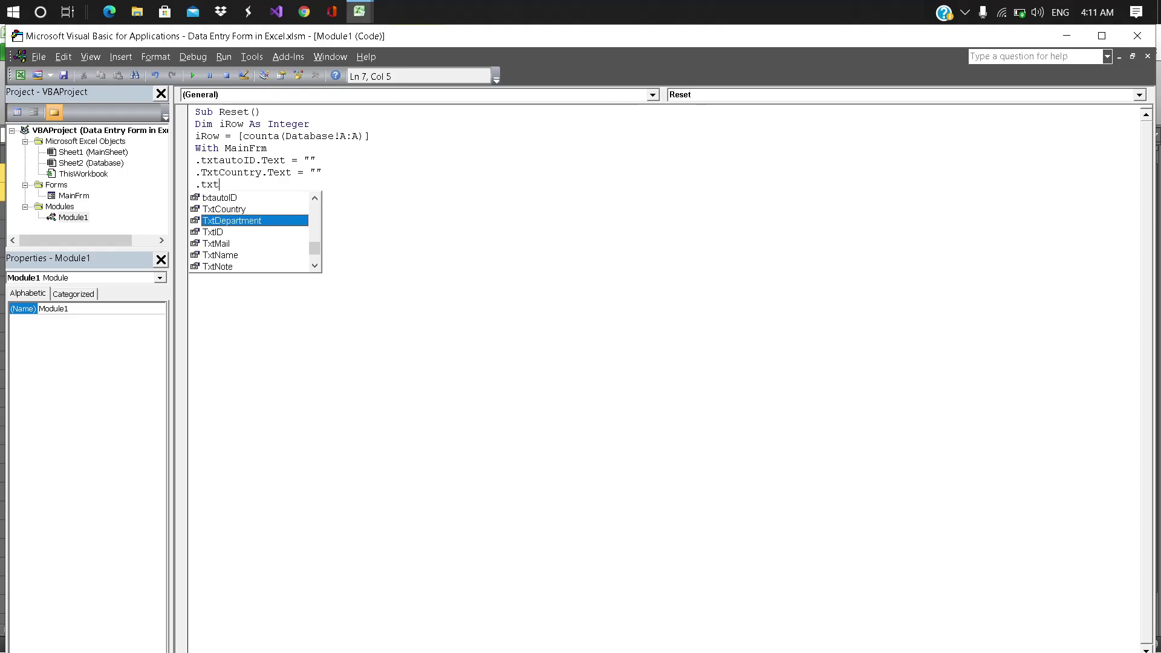
pyautogui.press('Tab')
pyautogui.write('.')
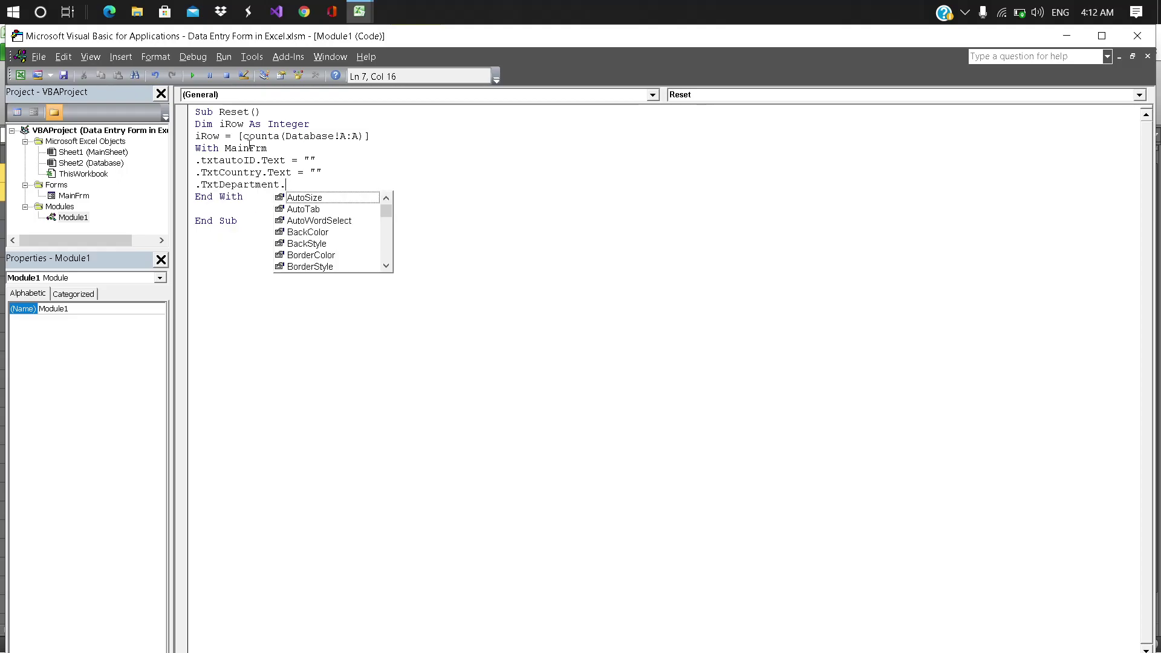
pyautogui.scroll(-10, 332, 233)
pyautogui.write('Text=')
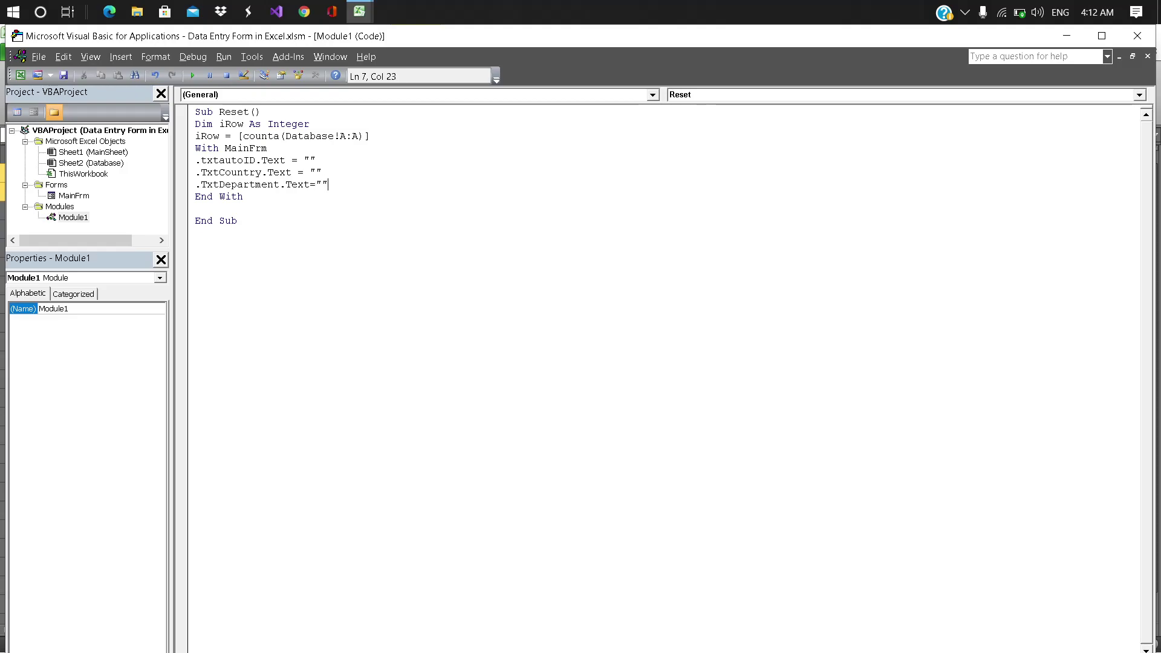
pyautogui.press('Return')
pyautogui.write('.txt')
pyautogui.press('Down')
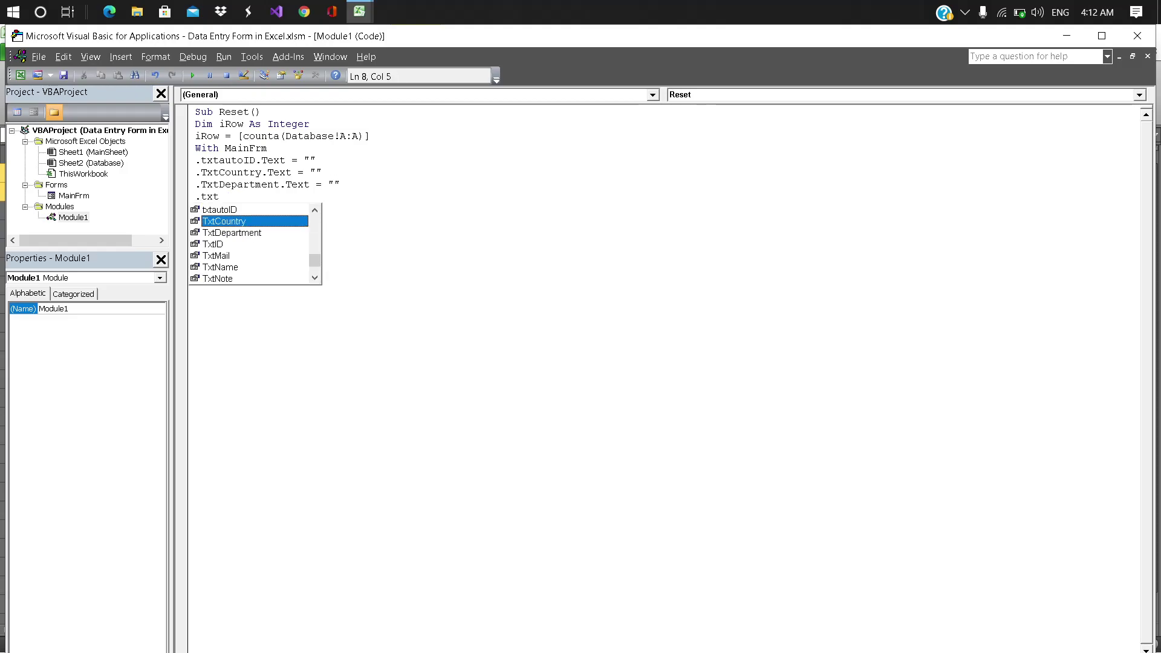
pyautogui.press('Down')
pyautogui.press('Down')
pyautogui.press('Tab')
pyautogui.write('.te')
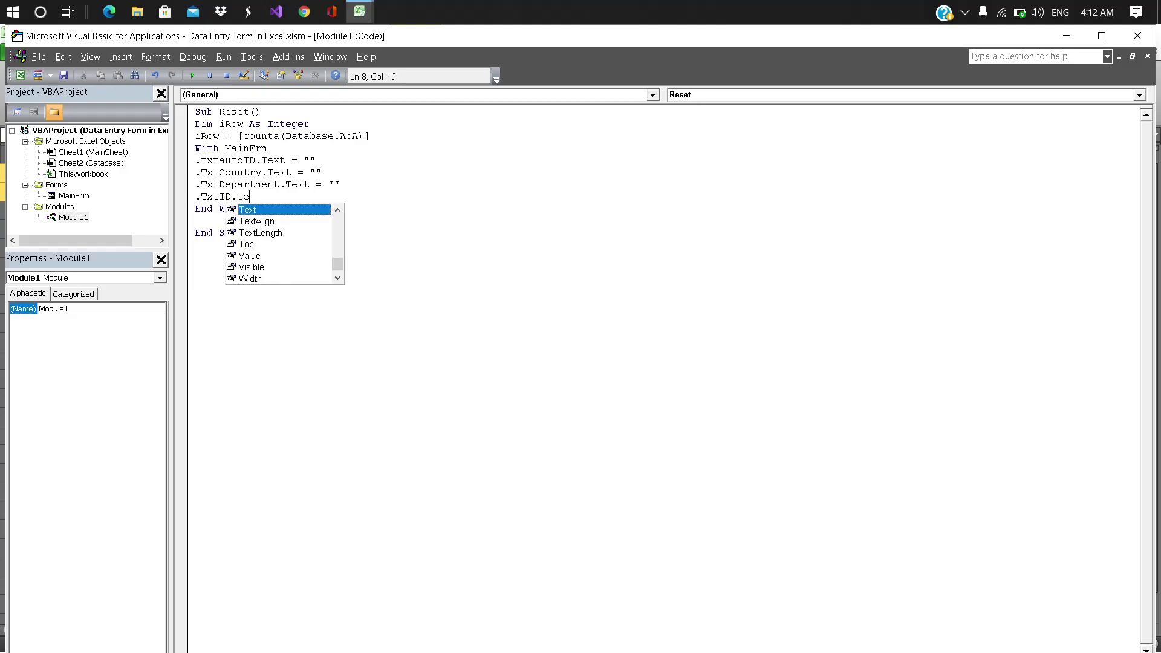
pyautogui.press('Tab')
pyautogui.write('"')
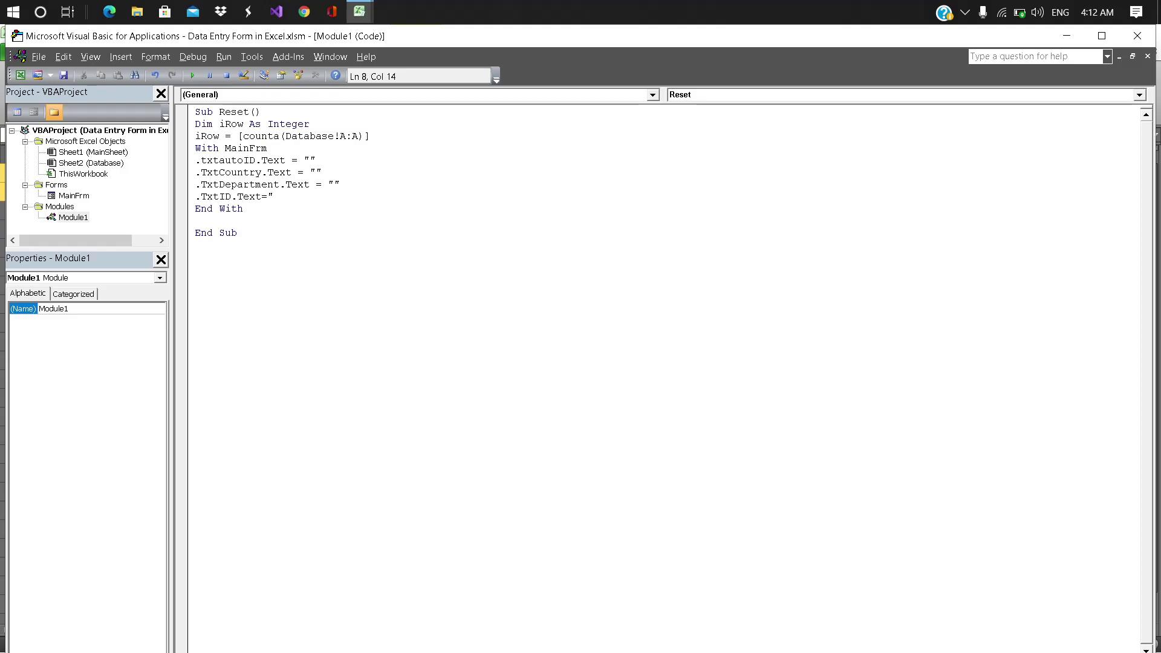
pyautogui.press('Return')
# Add lines clearing the .TxtMail.Text and .TxtName.Text fields.
pyautogui.write('.')
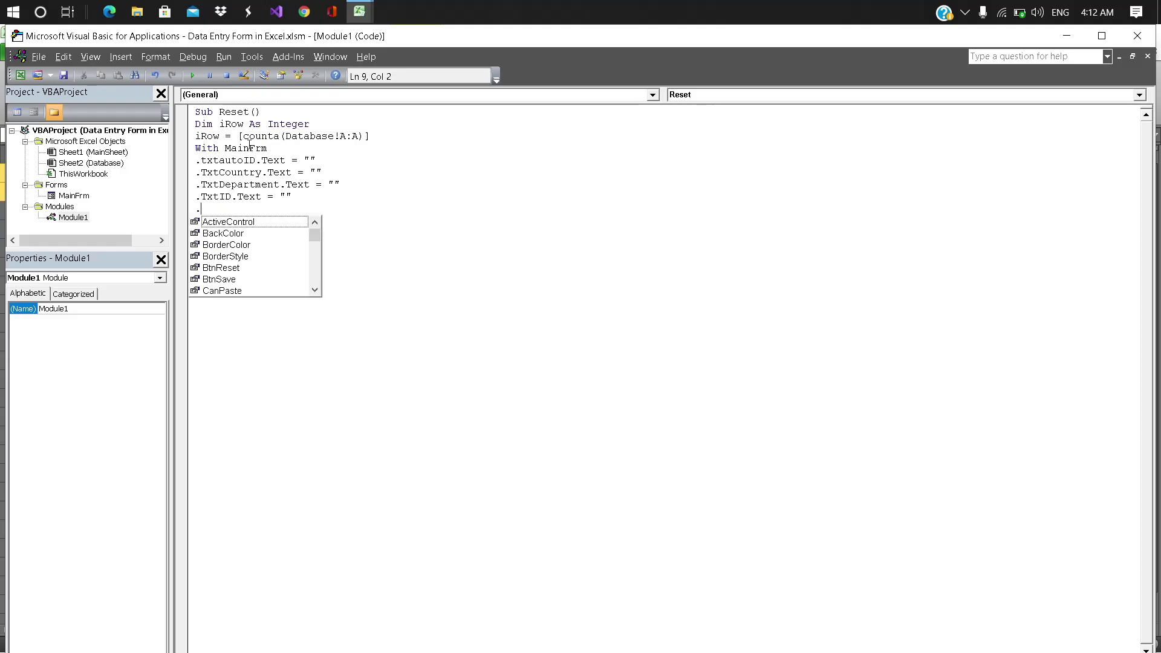
pyautogui.write('txt')
pyautogui.press('Down')
pyautogui.press('Down')
pyautogui.press('Down')
pyautogui.press('Down')
pyautogui.press('Tab')
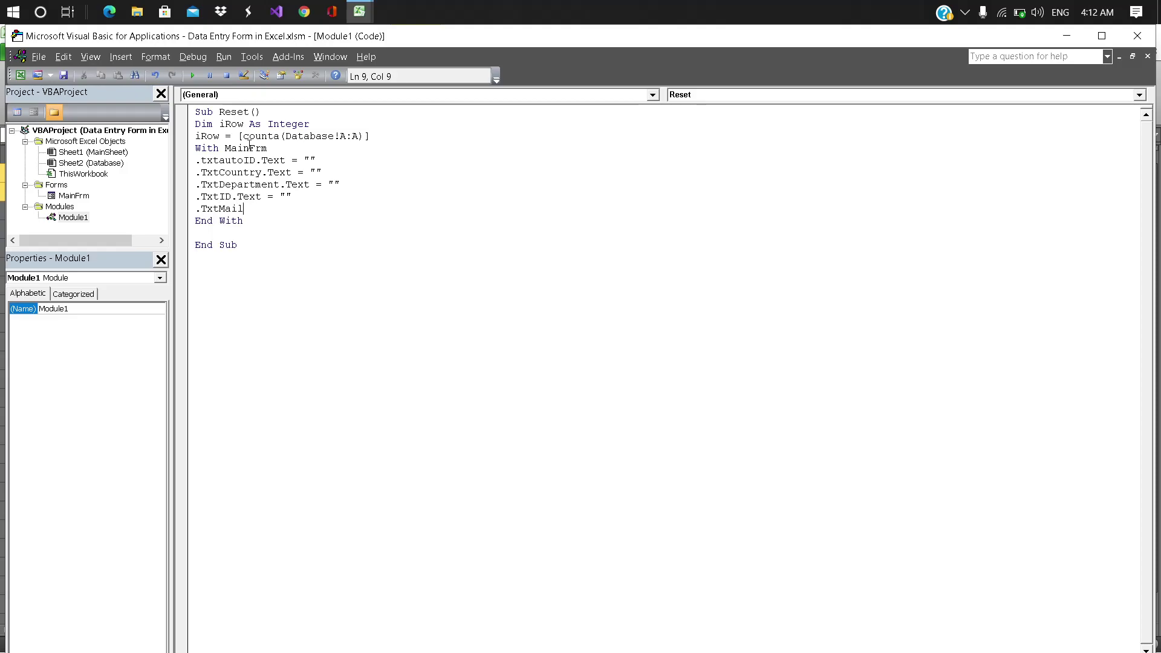
pyautogui.write('.t')
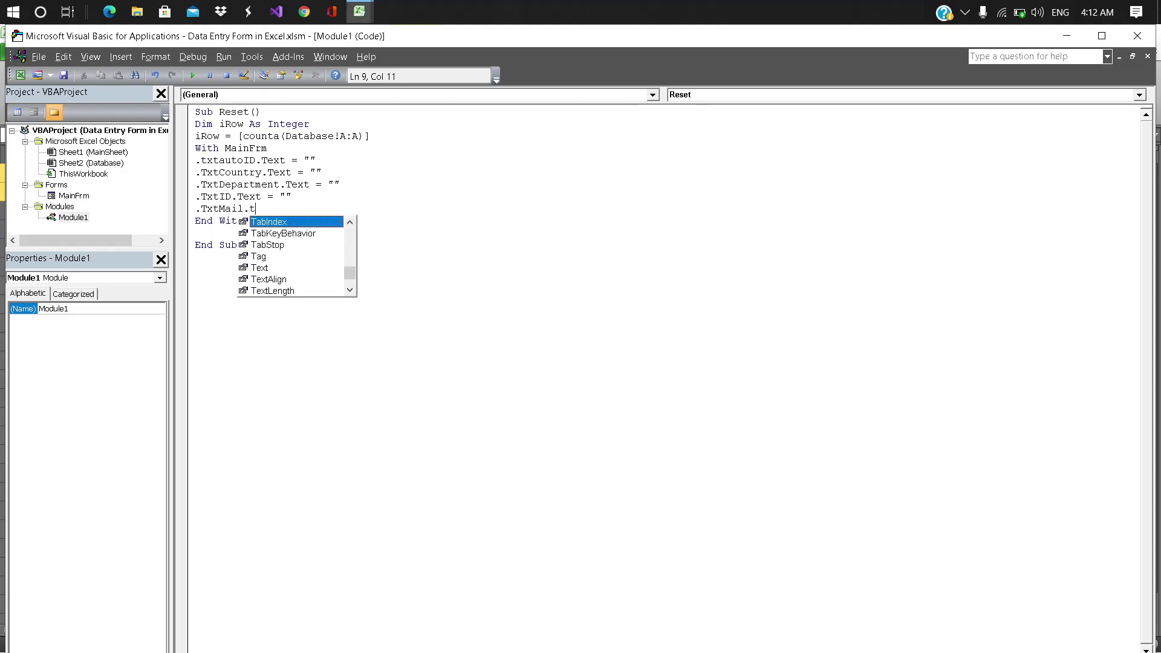
pyautogui.write('e')
pyautogui.press('Tab')
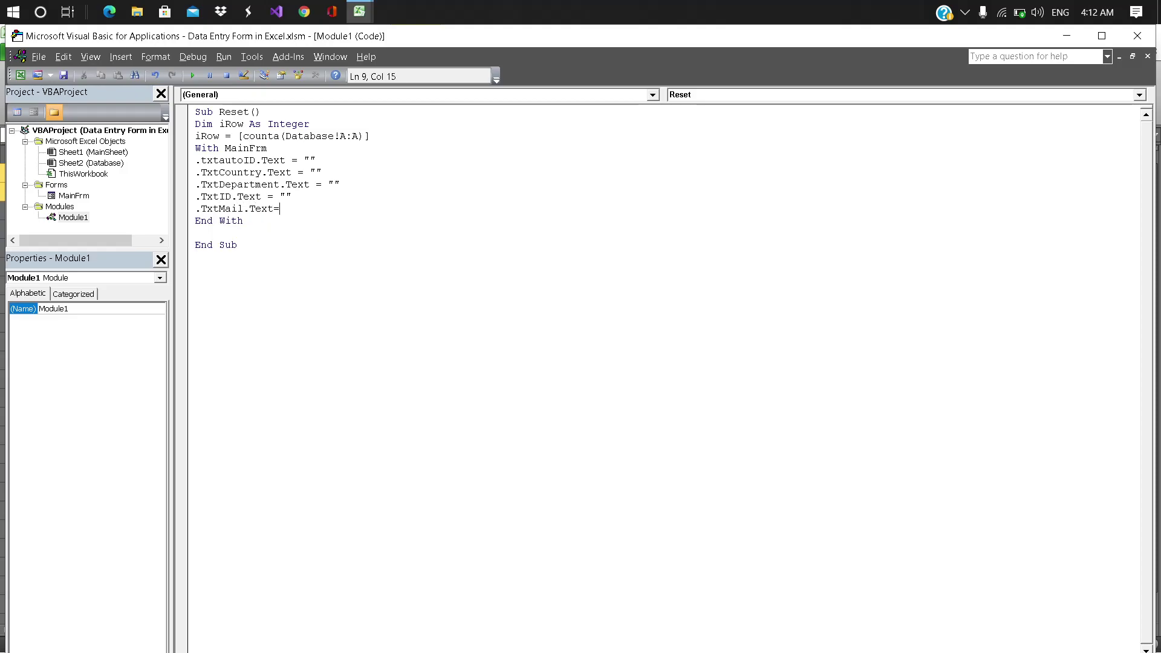
pyautogui.press('Return')
pyautogui.write('.txt')
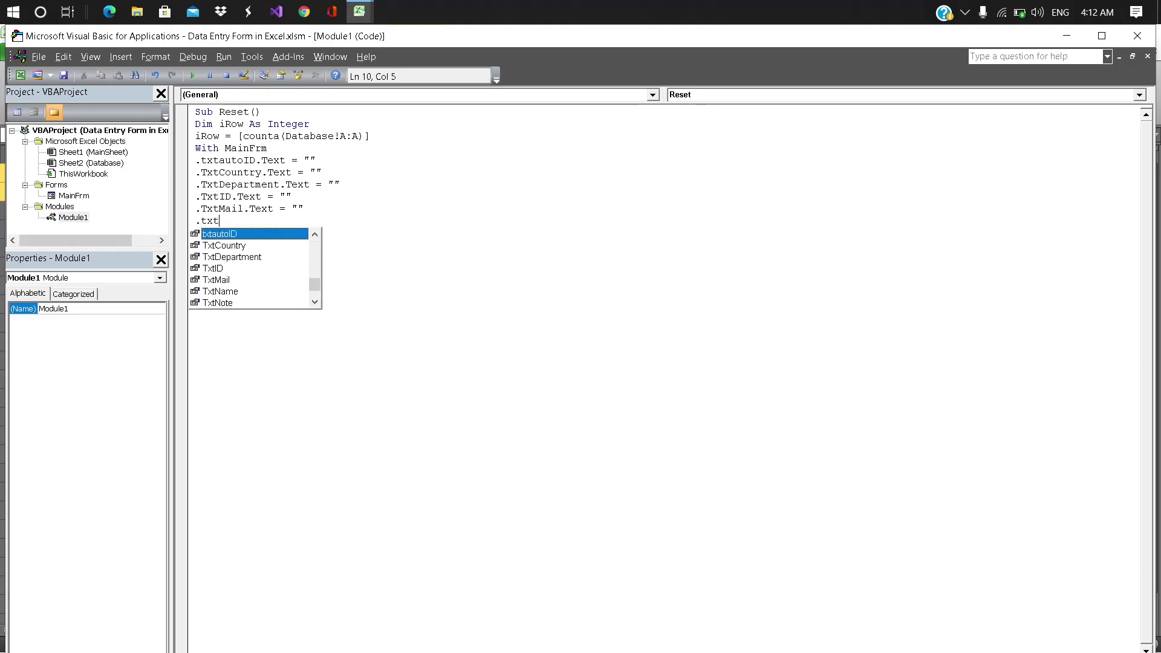
pyautogui.press('Down')
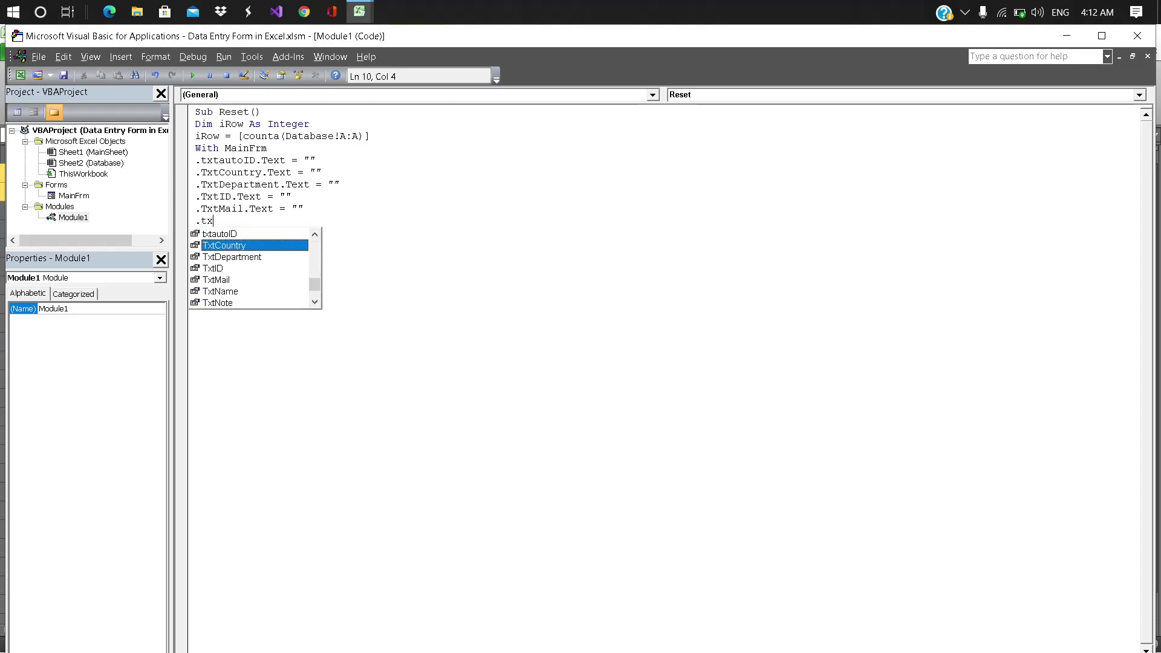
pyautogui.press('Down')
pyautogui.press('Down')
pyautogui.press('Down')
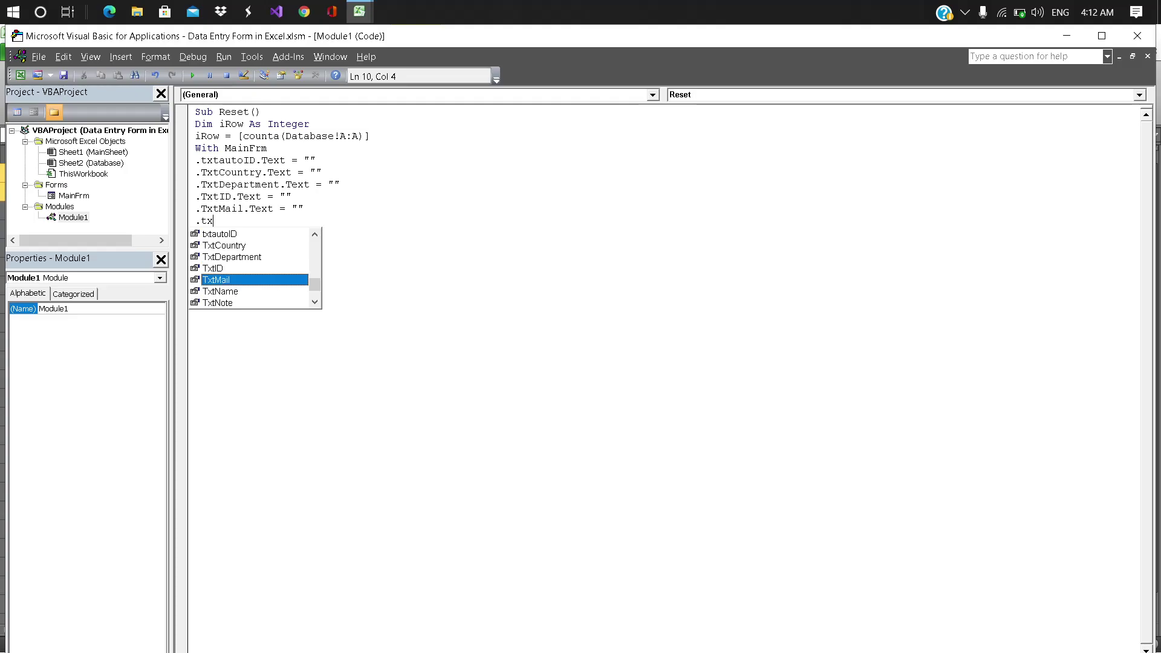
pyautogui.press('Down')
pyautogui.press('Tab')
pyautogui.write('.')
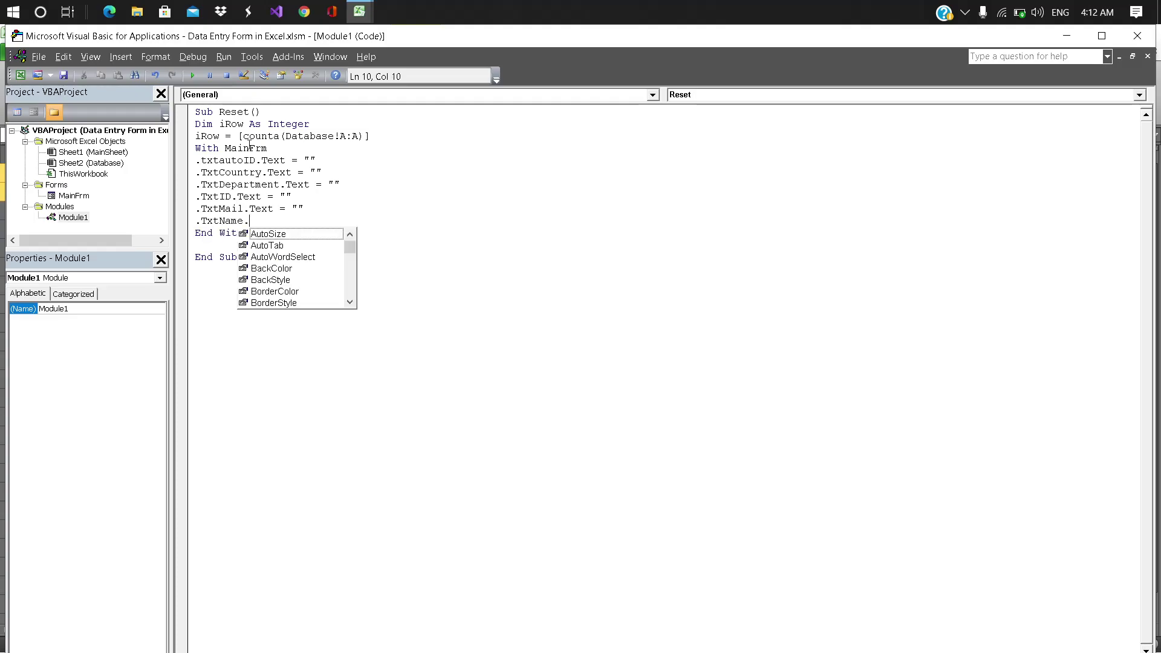
pyautogui.write('txt')
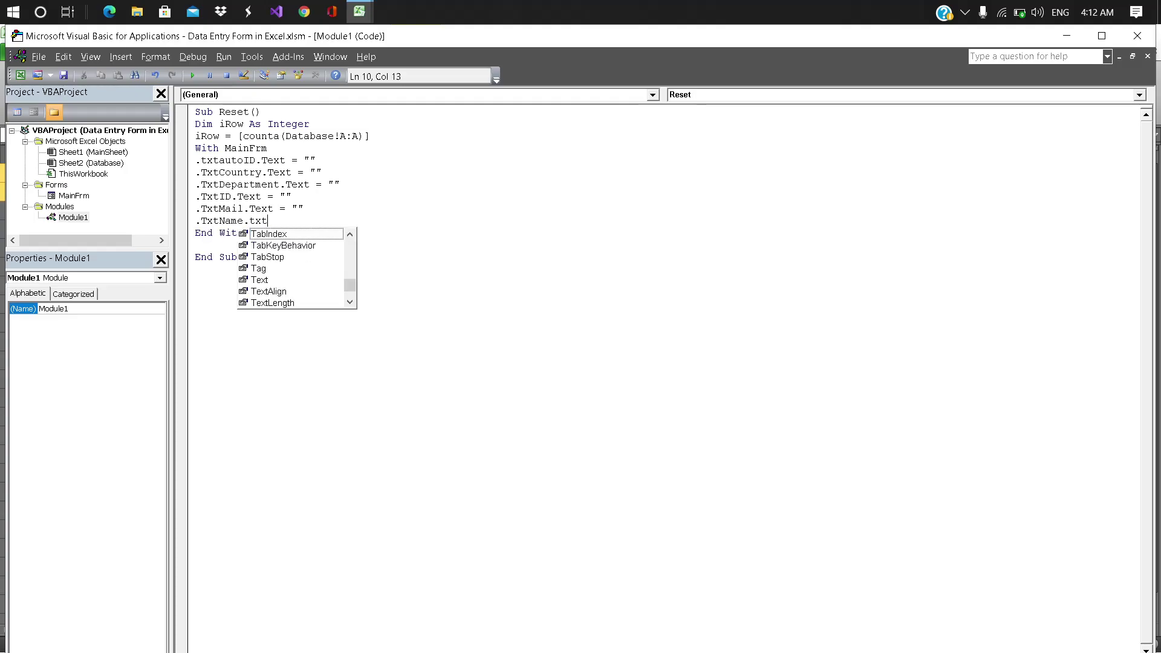
pyautogui.press('BackSpace')
pyautogui.press('BackSpace')
pyautogui.write('e')
pyautogui.press('Tab')
pyautogui.write('= ')
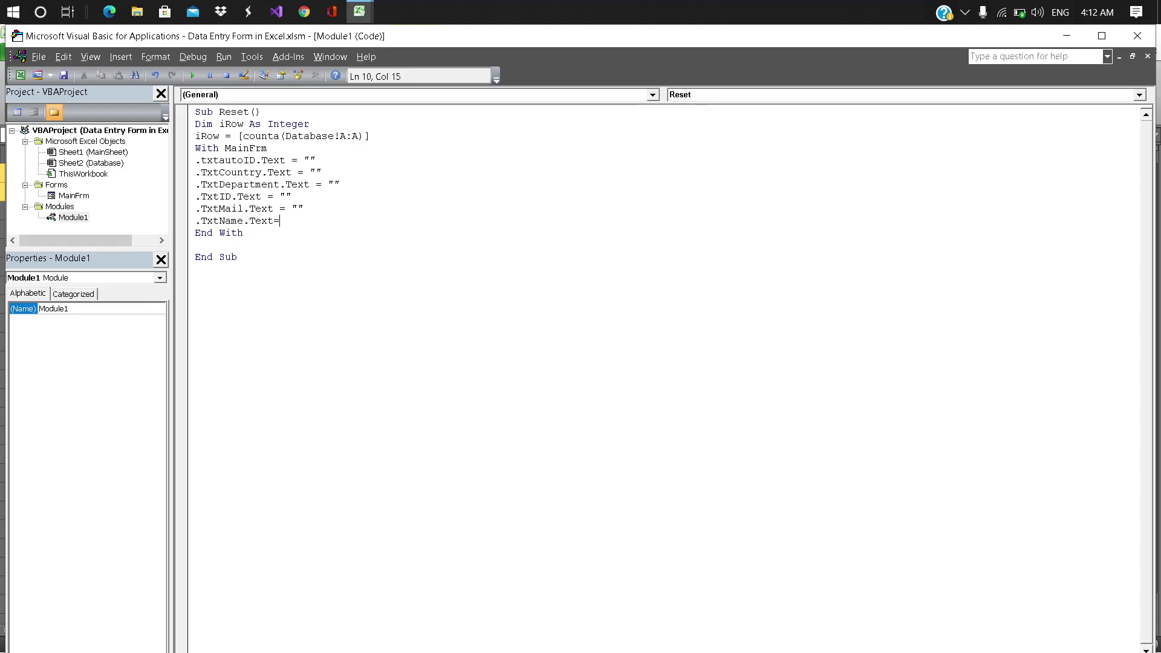
pyautogui.write('"')
pyautogui.press('Return')
# Add a .TxtNote.Text line to the With block.
pyautogui.write('.t')
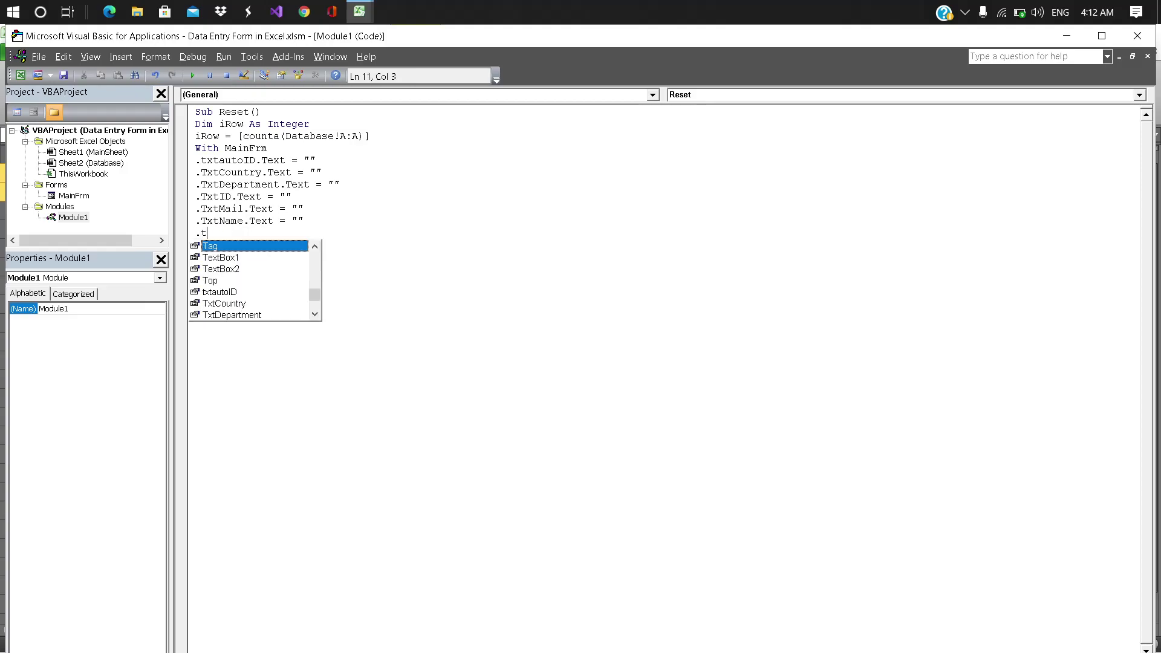
pyautogui.write('e')
pyautogui.press('BackSpace')
pyautogui.write('xt')
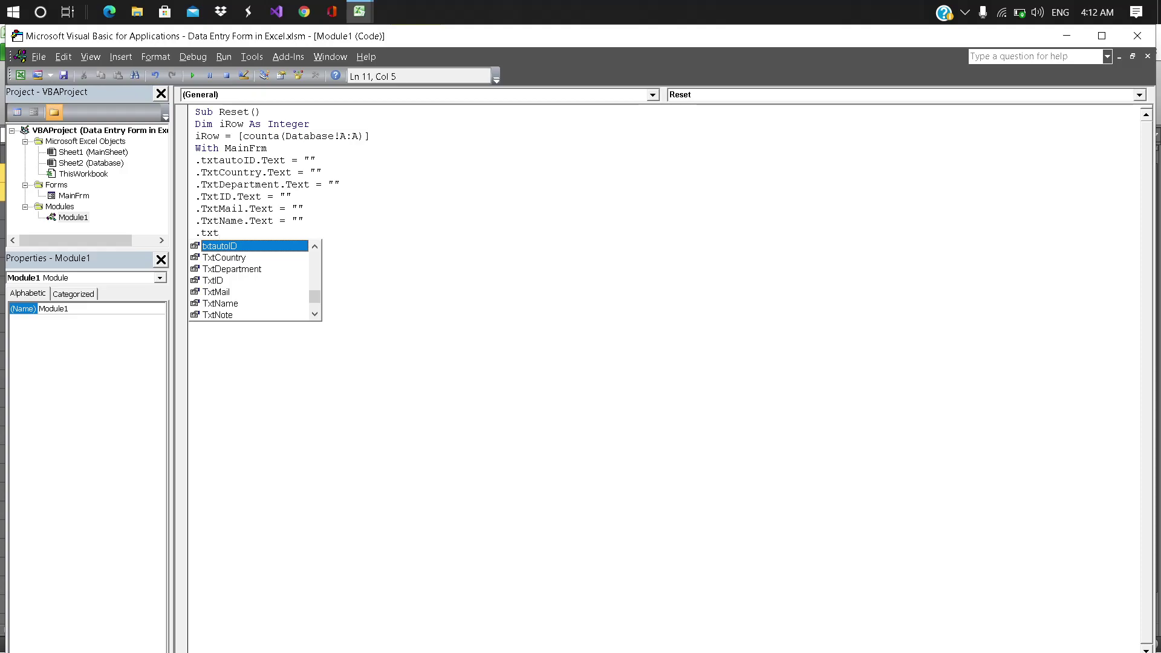
pyautogui.press('Down')
pyautogui.press('Down')
pyautogui.press('Down')
pyautogui.press('Down')
pyautogui.press('Down')
pyautogui.press('Up')
pyautogui.press('Down')
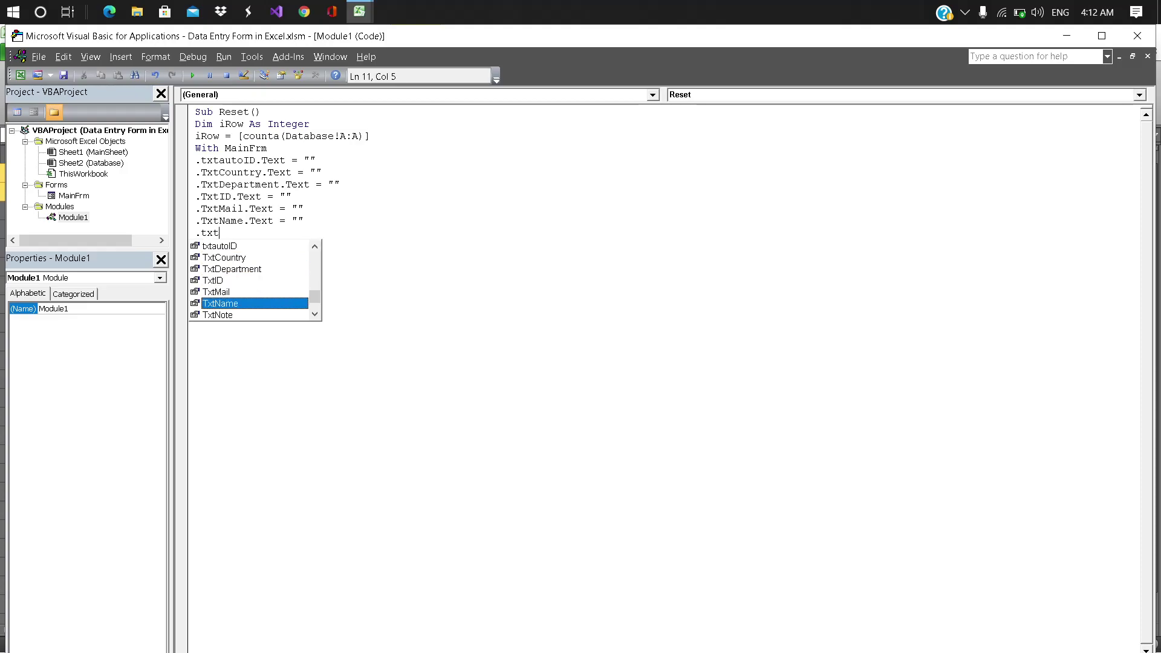
pyautogui.press('Up')
pyautogui.press('Up')
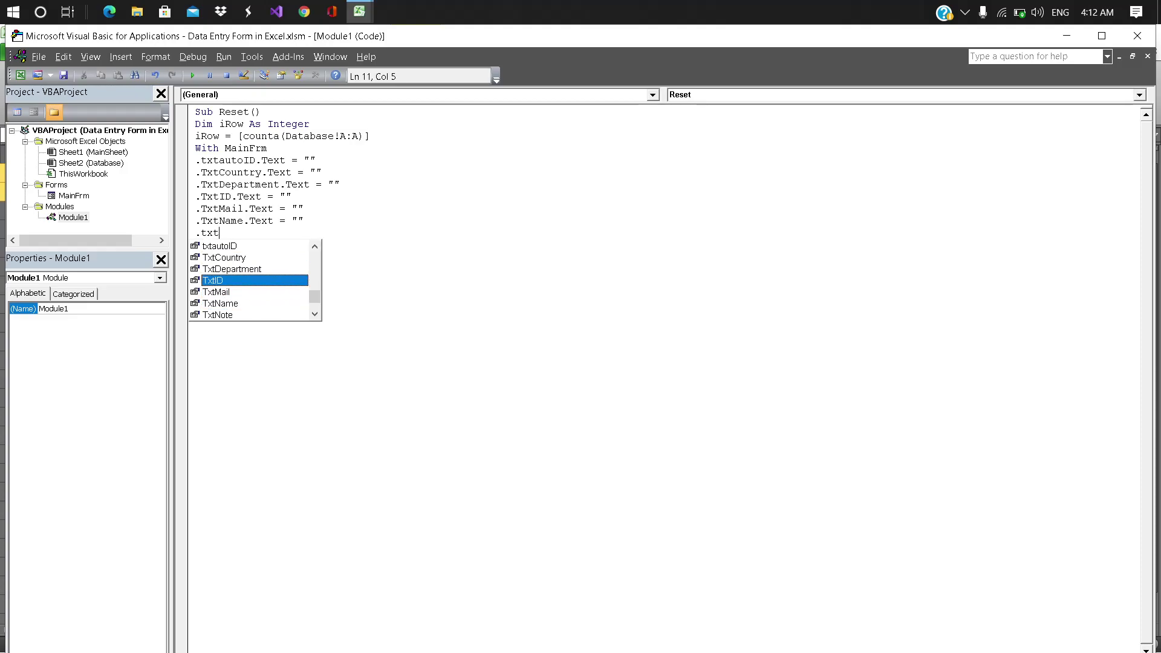
pyautogui.press('Down')
pyautogui.press('Down')
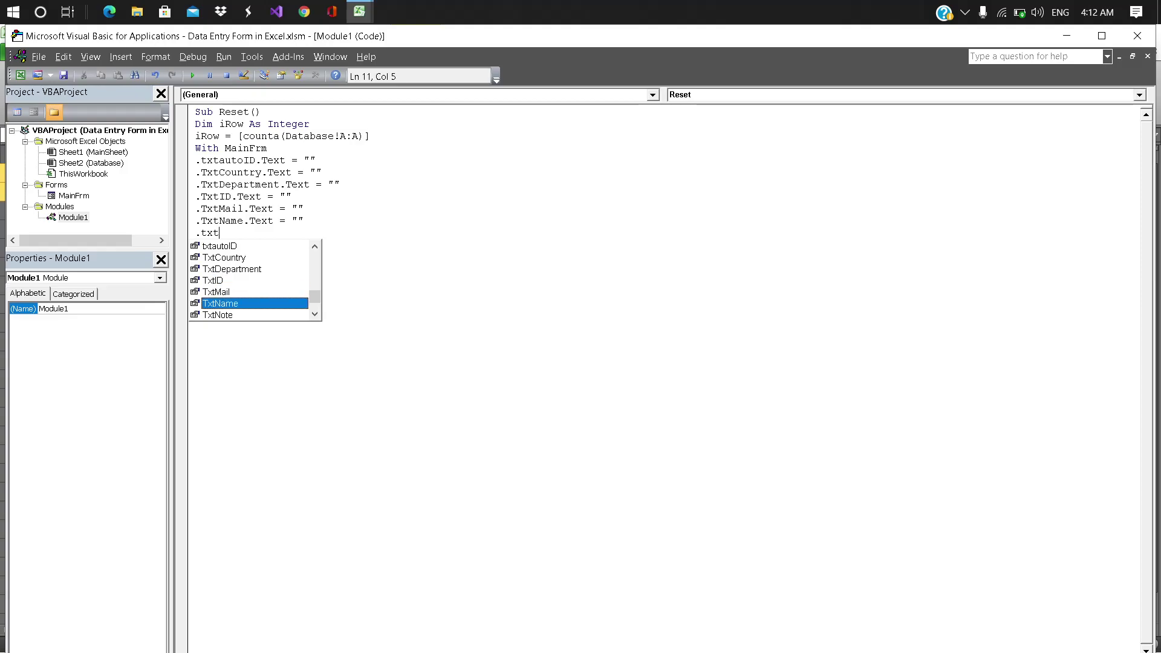
pyautogui.press('Down')
pyautogui.press('Tab')
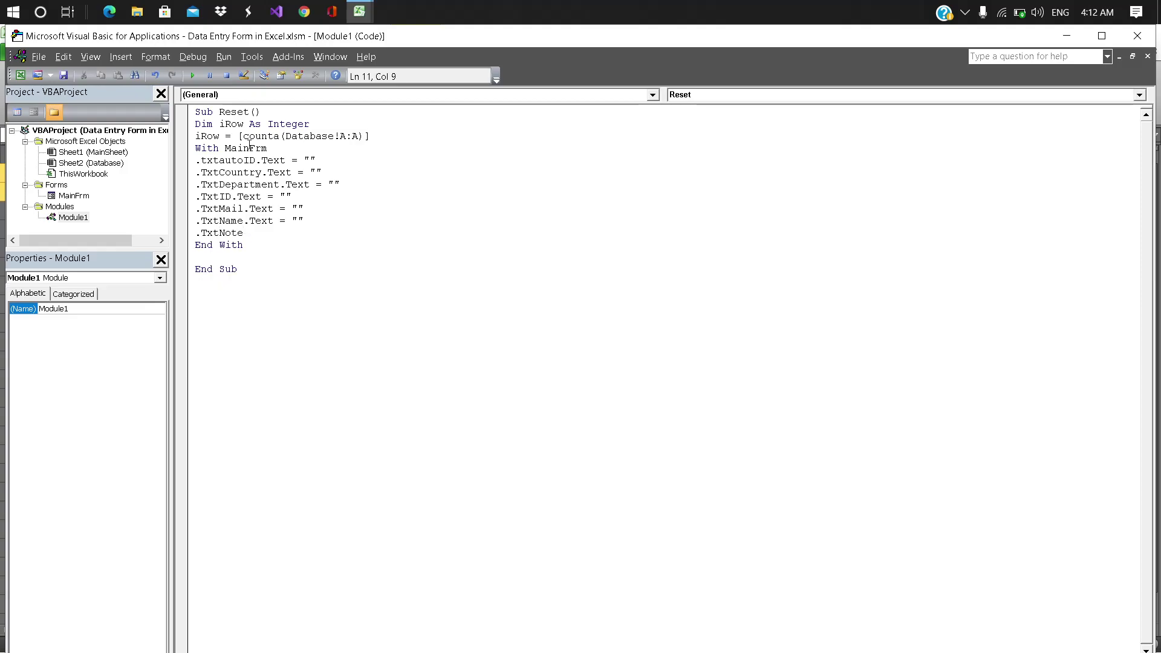
pyautogui.write('.te')
pyautogui.press('Tab')
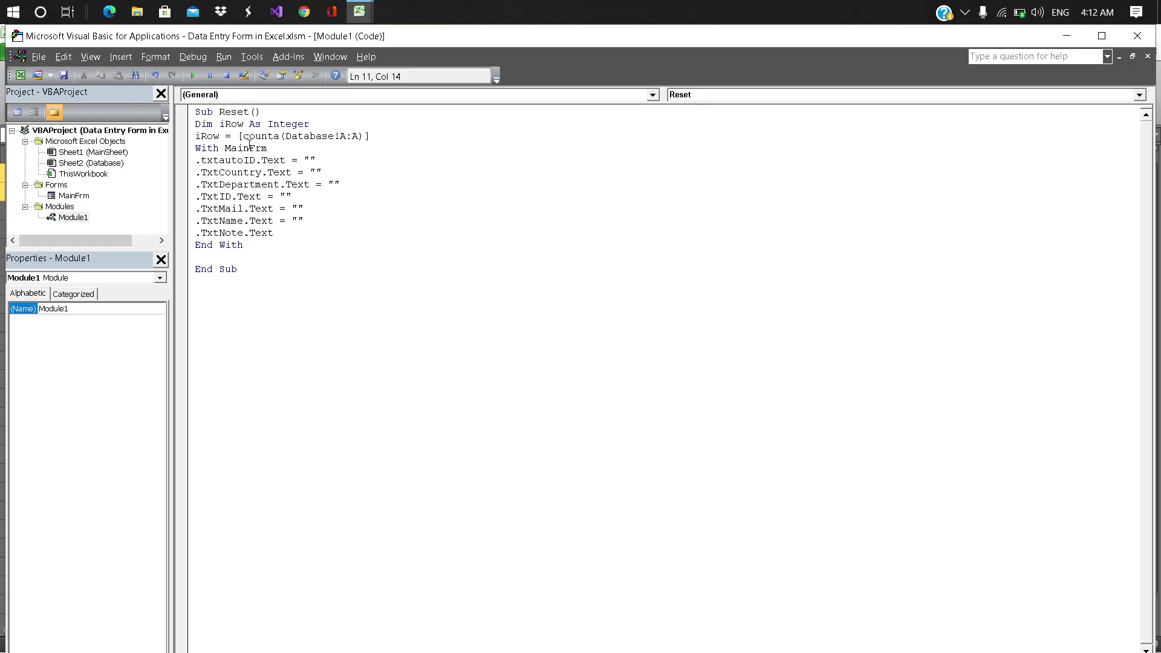
pyautogui.press('Return')
# Add the line .TxtPhone.Text = "" to the Reset macro.
pyautogui.write('.')
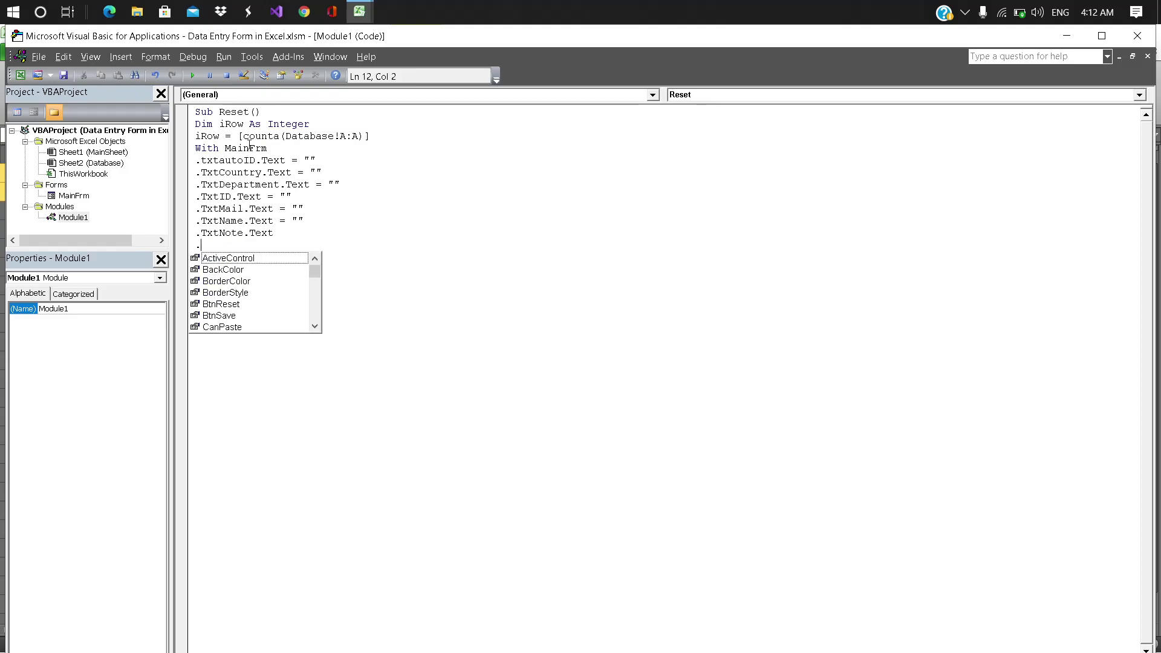
pyautogui.write('te')
pyautogui.write('xtb')
pyautogui.press('BackSpace')
pyautogui.press('BackSpace')
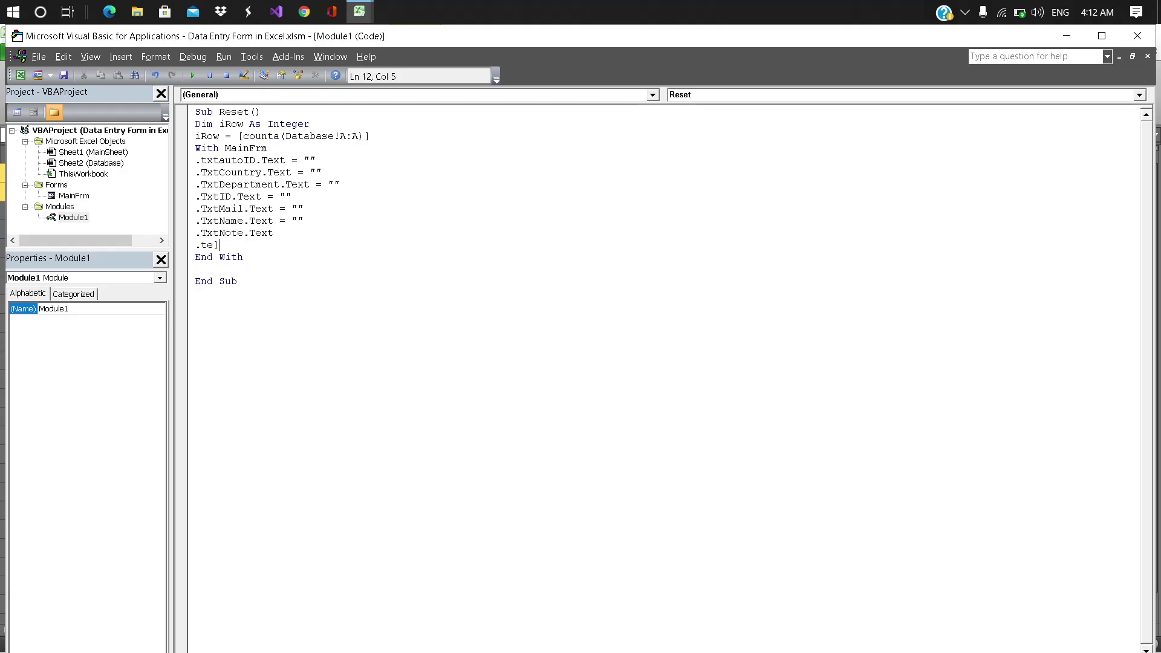
pyautogui.press('BackSpace')
pyautogui.press('BackSpace')
pyautogui.write('xt')
pyautogui.press('BackSpace')
pyautogui.write('.')
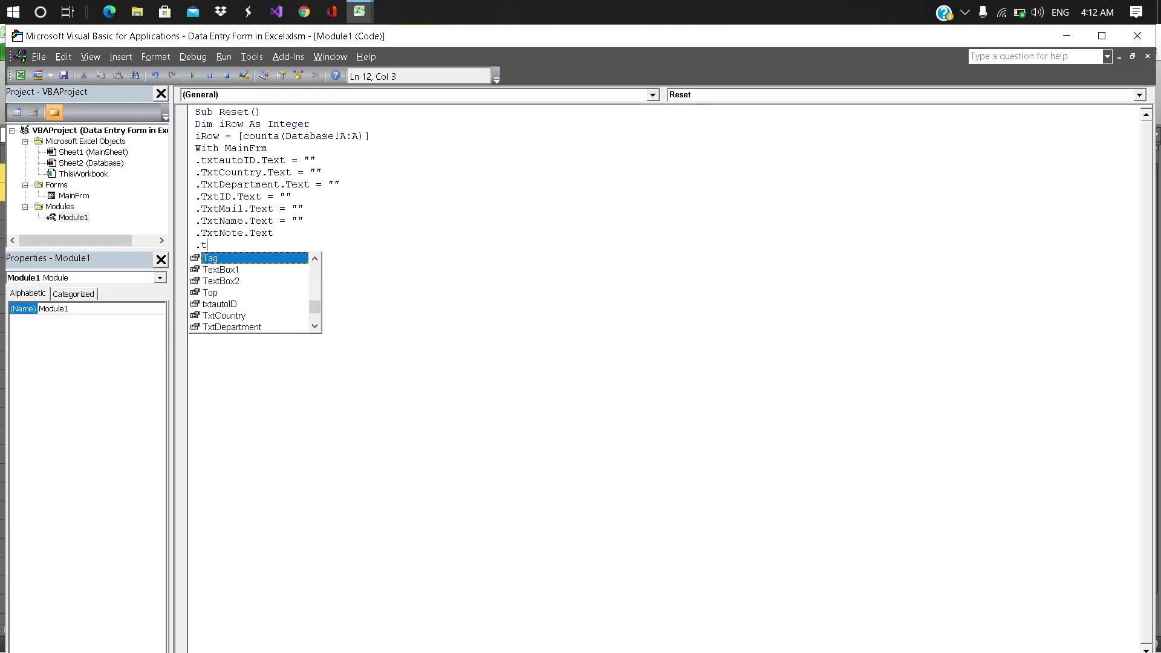
pyautogui.write('txt')
pyautogui.press('Down')
pyautogui.press('Down')
pyautogui.press('Down')
pyautogui.press('Down')
pyautogui.press('Down')
pyautogui.press('Down')
pyautogui.press('Down')
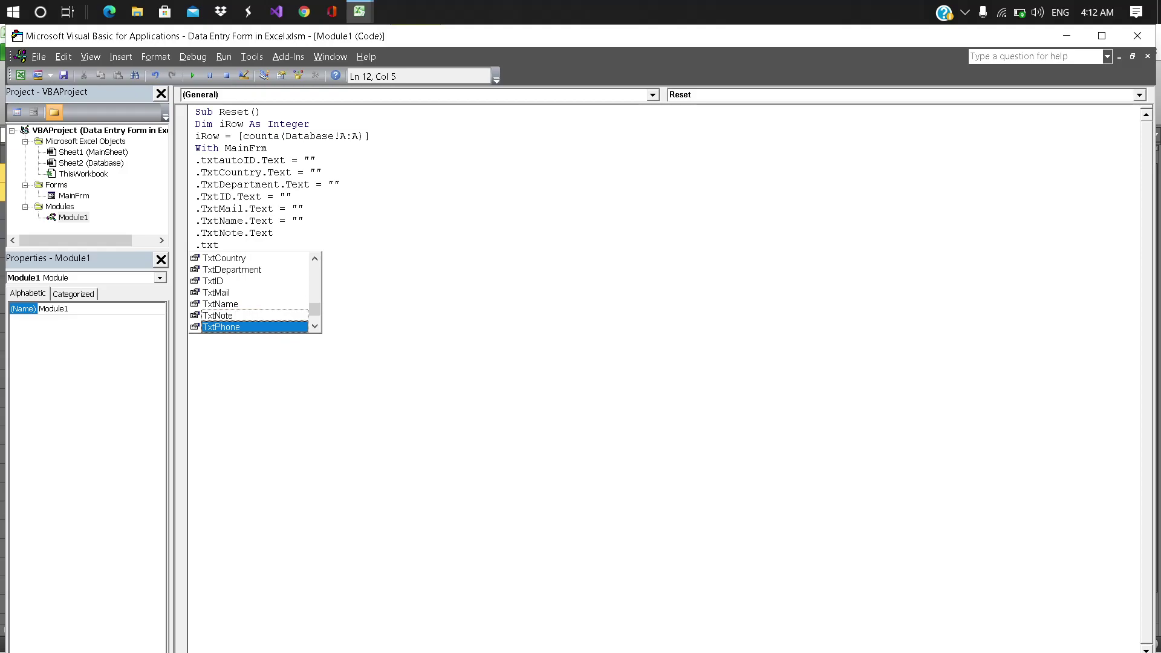
pyautogui.press('Tab')
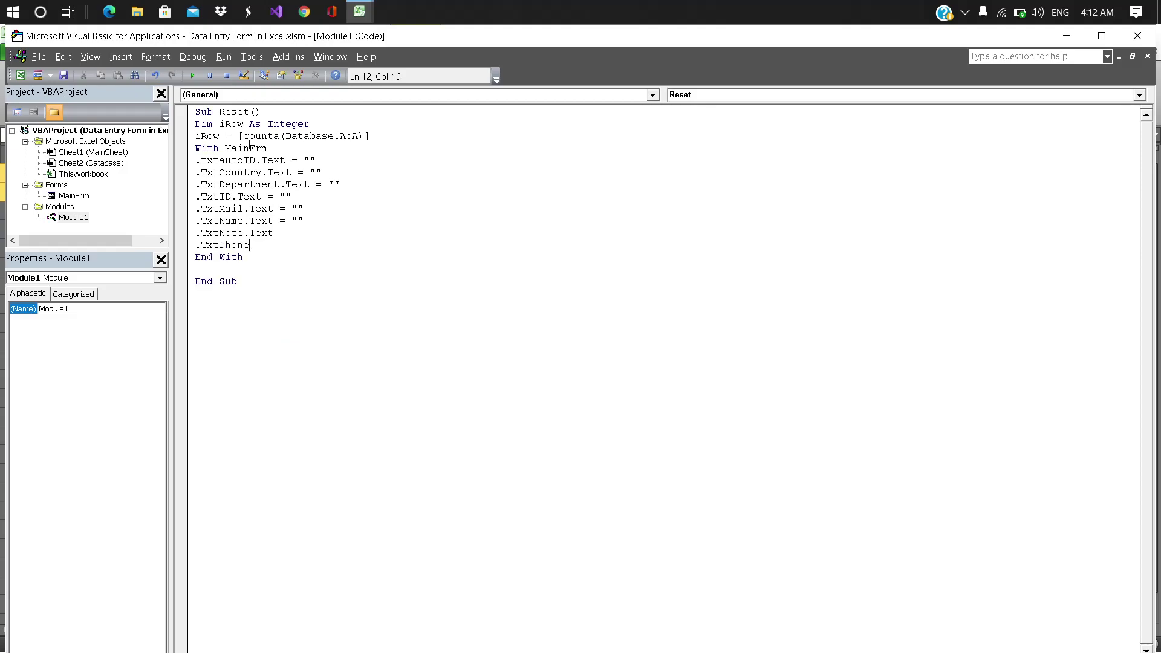
pyautogui.write('.t')
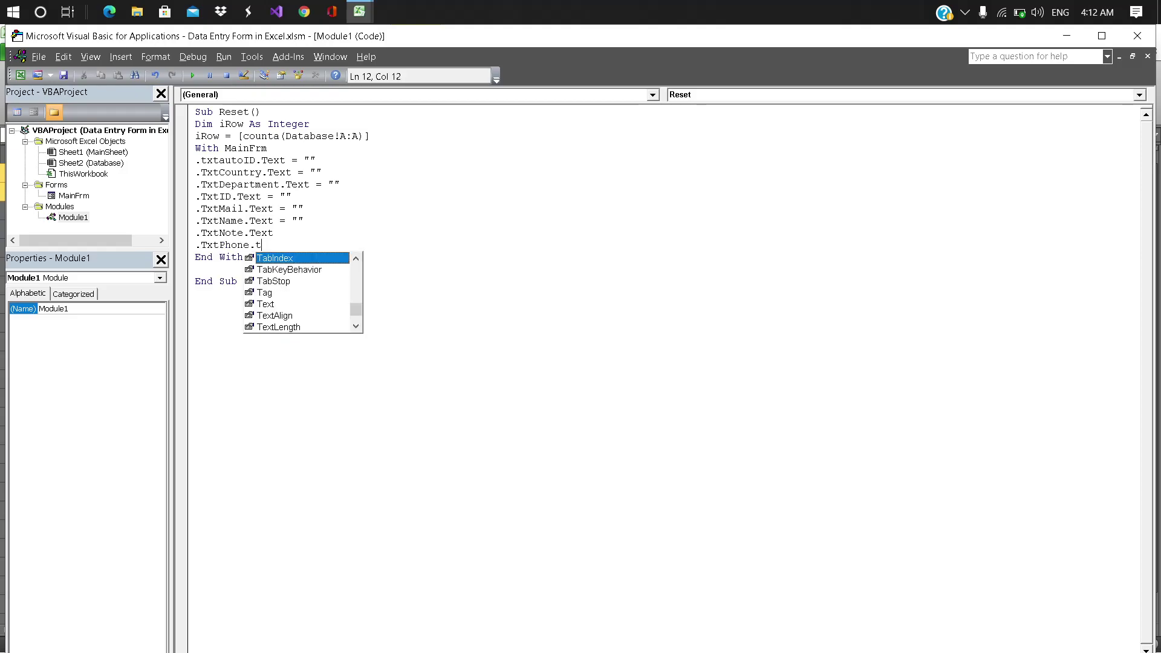
pyautogui.write('e')
pyautogui.press('Tab')
pyautogui.write('""')
pyautogui.press('Return')
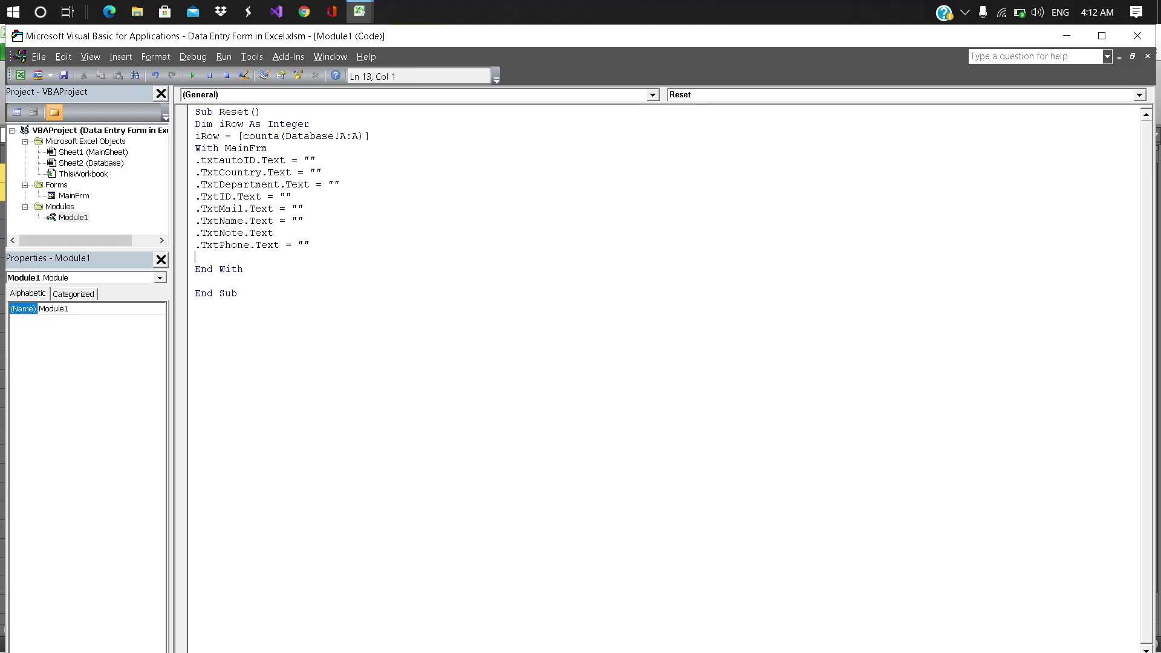
# Append = "" to the .TxtNote.Text line and remove the unfinished line below TxtPhone.
pyautogui.click(280, 234)
pyautogui.write('""')
pyautogui.click(229, 254)
pyautogui.write('.')
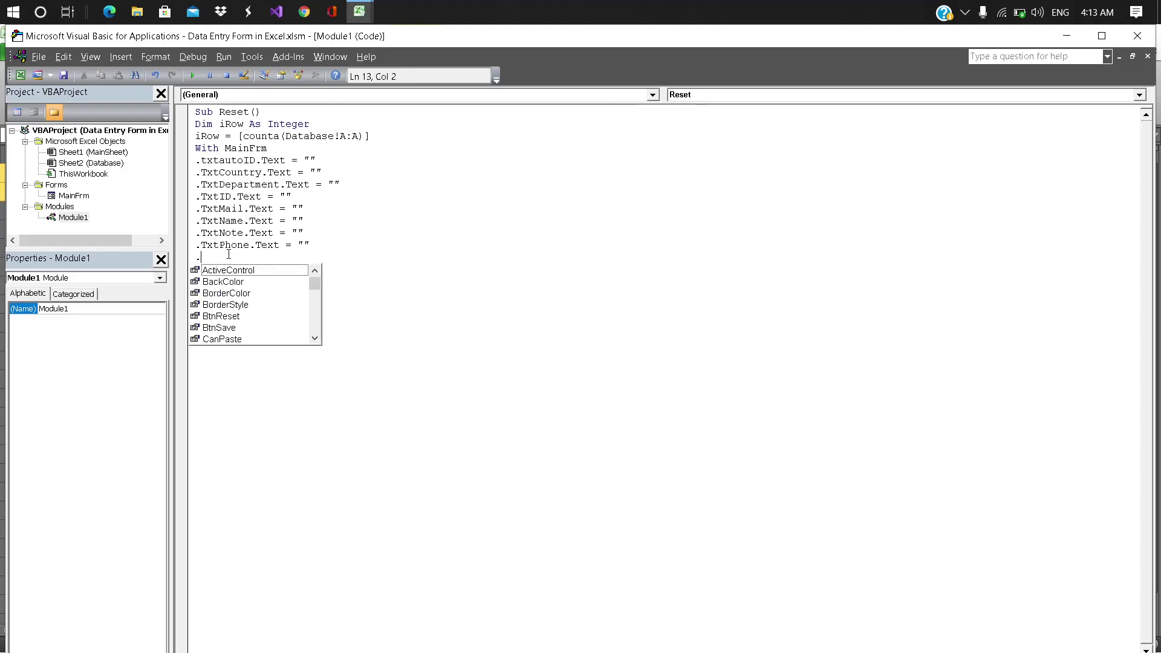
pyautogui.write('txt')
pyautogui.press('Down')
pyautogui.press('Down')
pyautogui.press('Down')
pyautogui.press('Down')
pyautogui.press('Down')
pyautogui.press('Down')
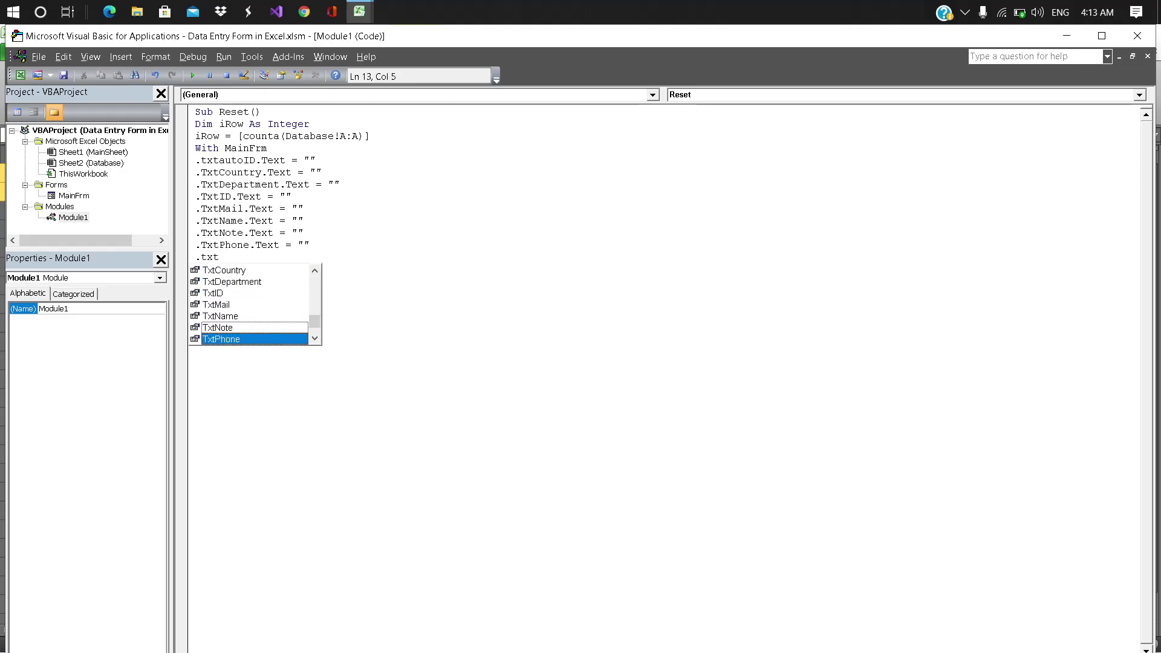
pyautogui.press('Down')
pyautogui.press('Up')
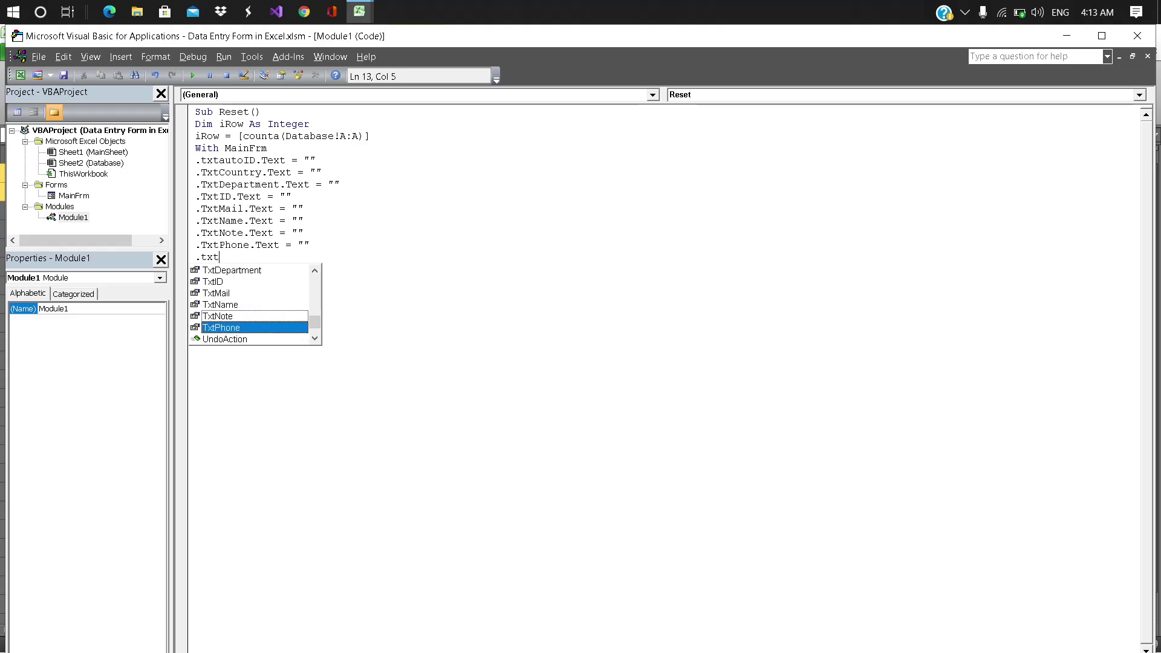
pyautogui.press('BackSpace')
pyautogui.press('BackSpace')
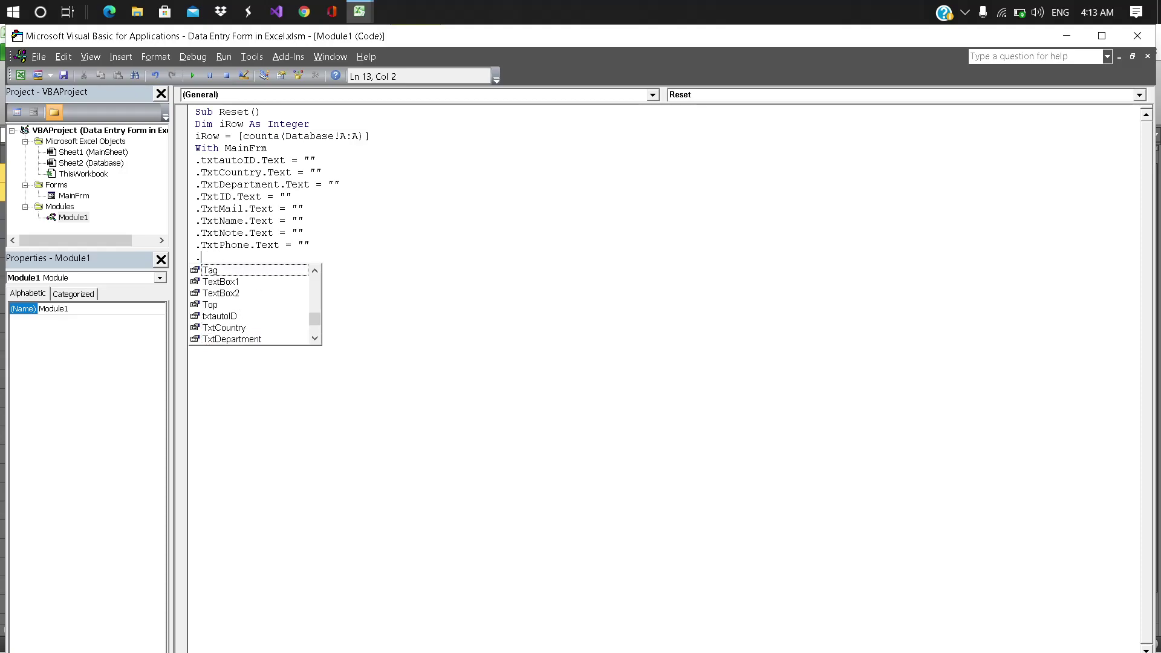
pyautogui.press('BackSpace')
pyautogui.press('BackSpace')
# Open the MainFrm designer and delete the Gender text box.
pyautogui.doubleClick(74, 196)
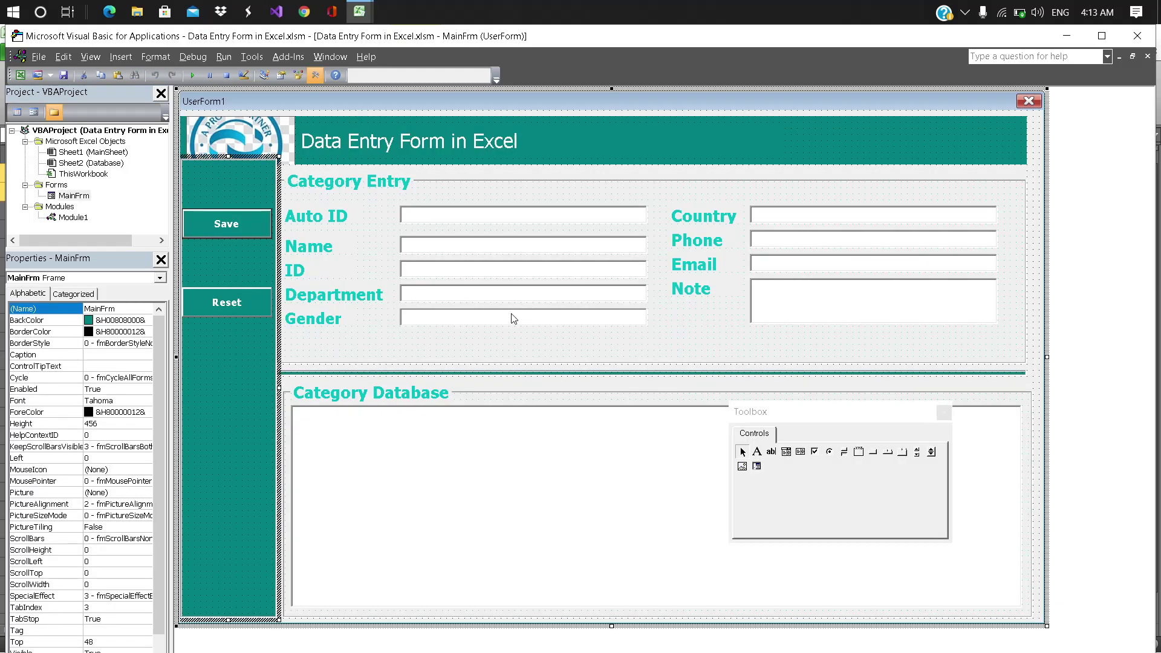
pyautogui.click(512, 319)
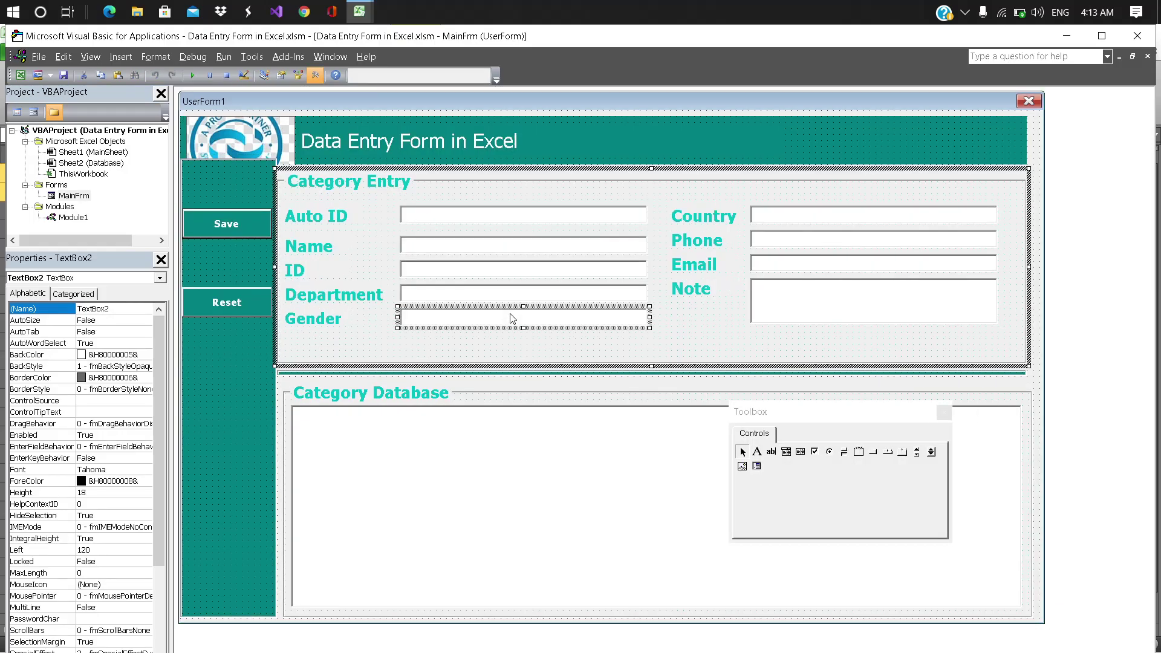
pyautogui.press('Delete')
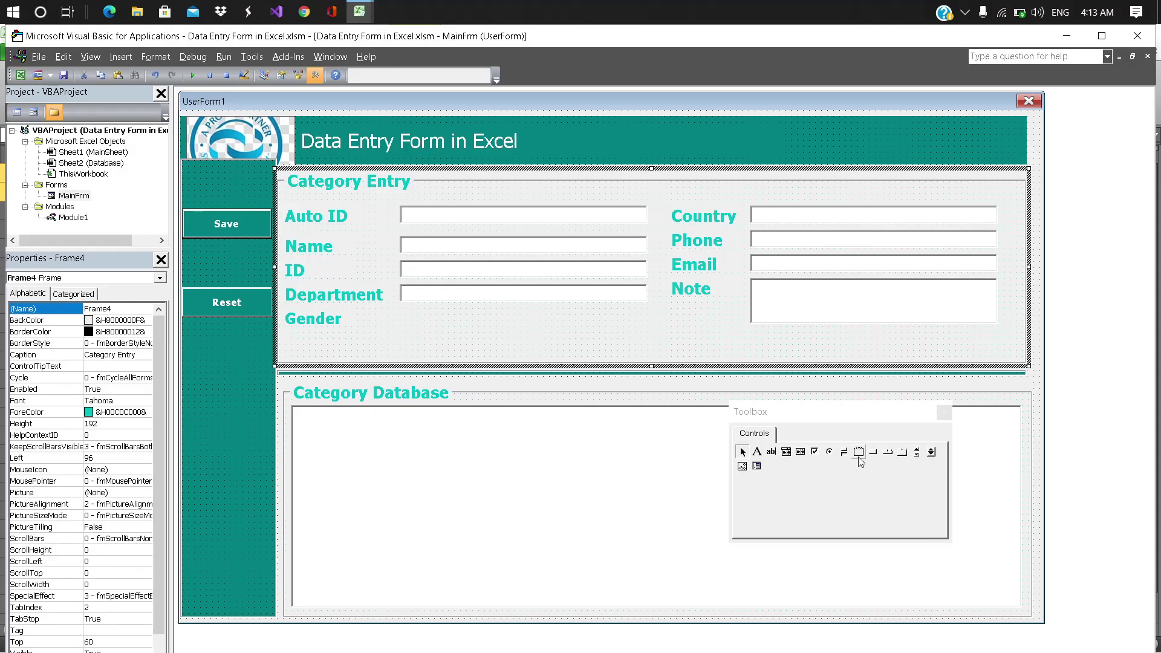
# Draw a combo box in the Gender row named ComboGender, then reopen Module1.
pyautogui.click(786, 452)
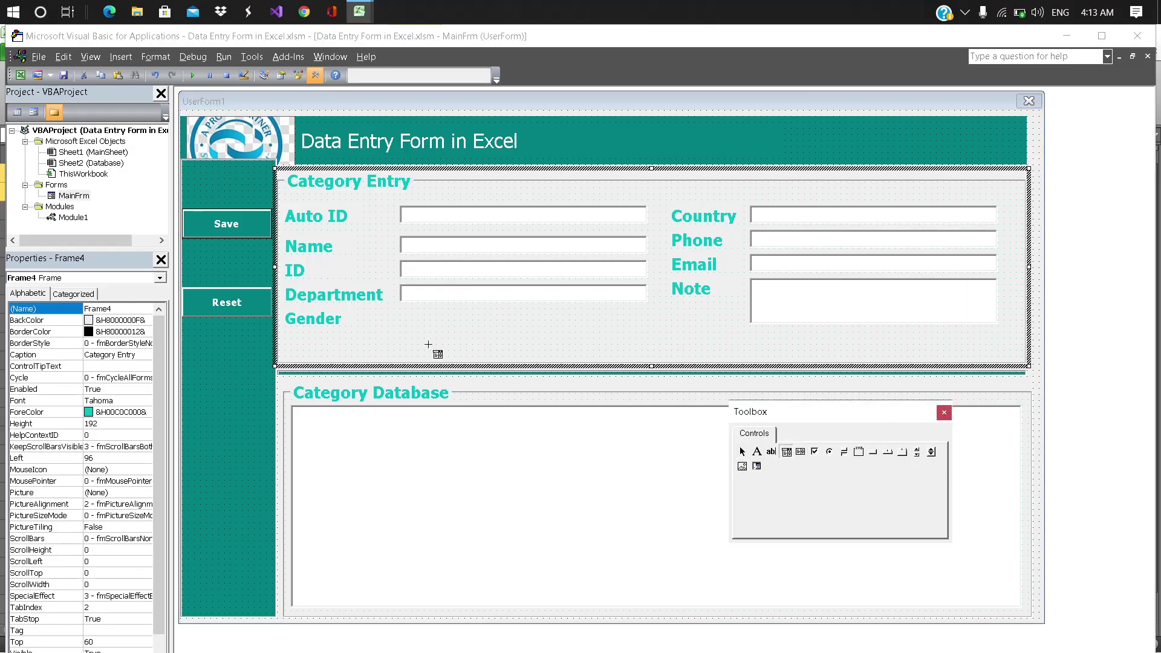
pyautogui.moveTo(398, 309); pyautogui.dragTo(660, 326)
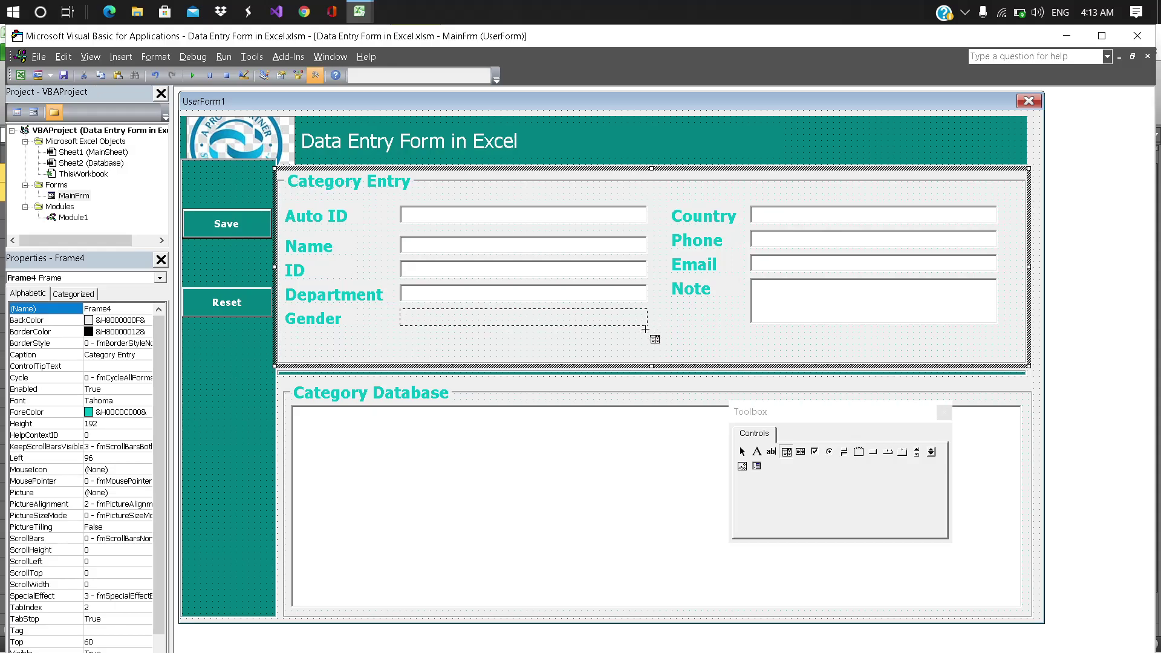
pyautogui.moveTo(659, 325); pyautogui.dragTo(649, 328)
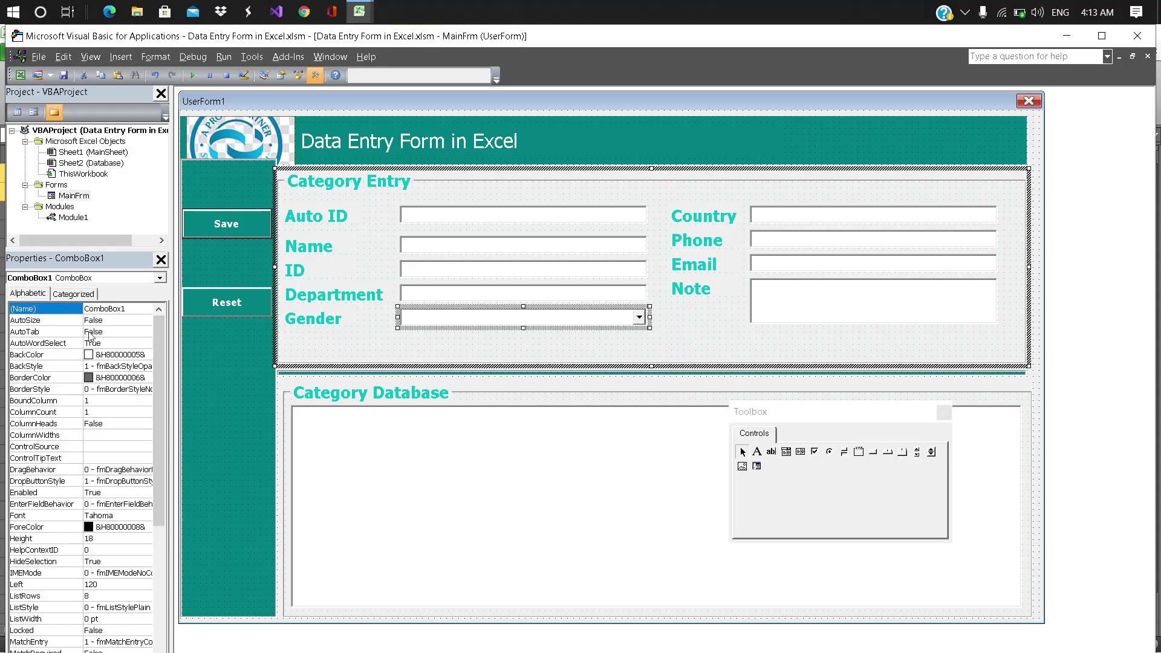
pyautogui.click(63, 311)
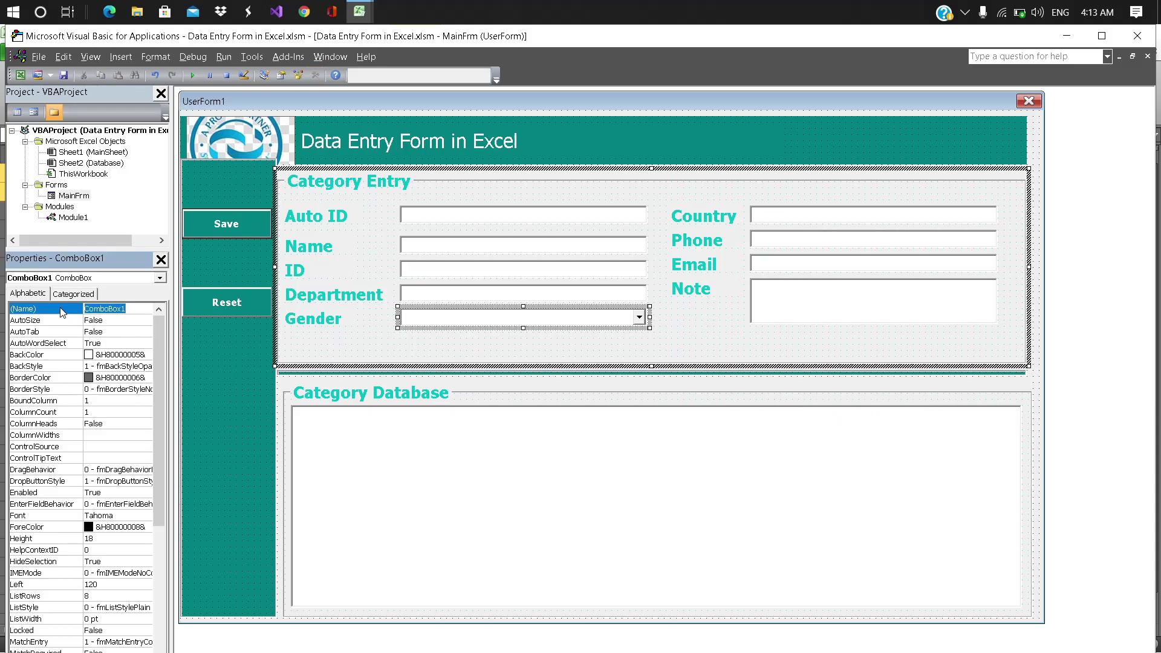
pyautogui.write('Combo')
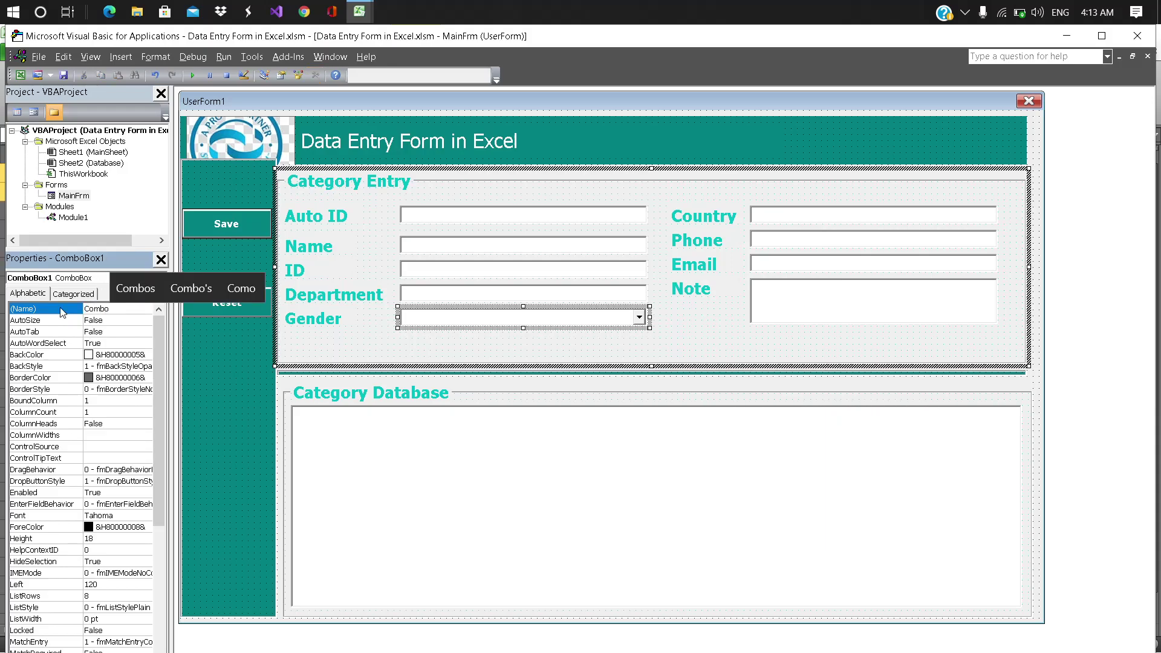
pyautogui.write('Gender')
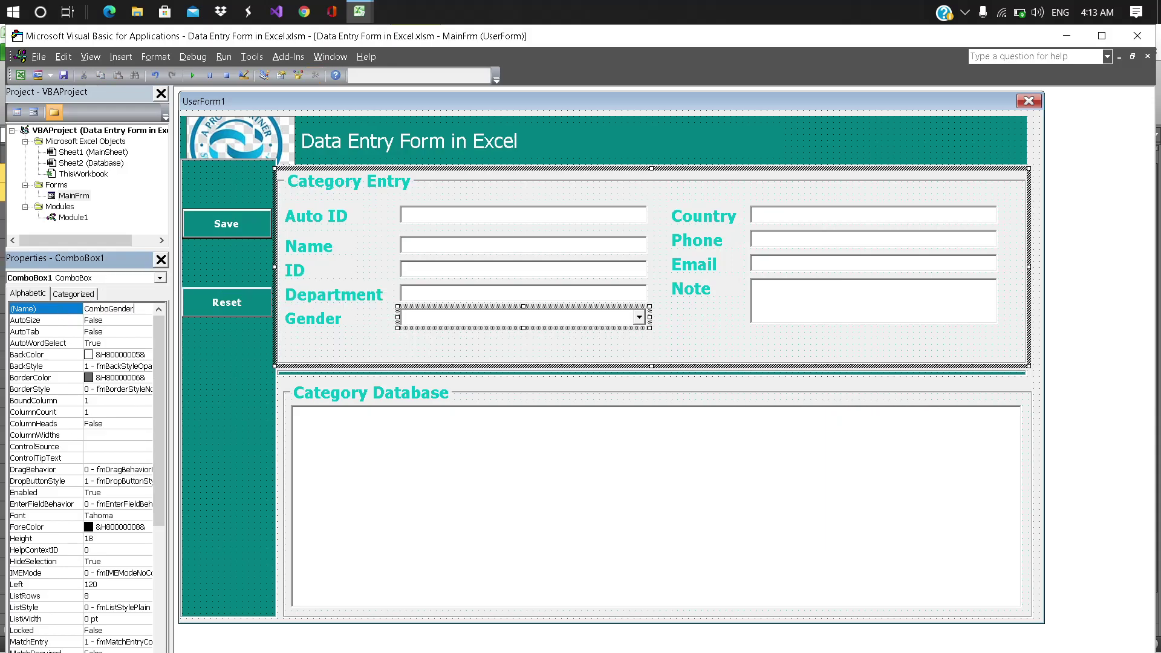
pyautogui.doubleClick(72, 217)
# Add a .ComboGender line before End With, replacing its .Value = "" assignment with .Clear.
pyautogui.write('.')
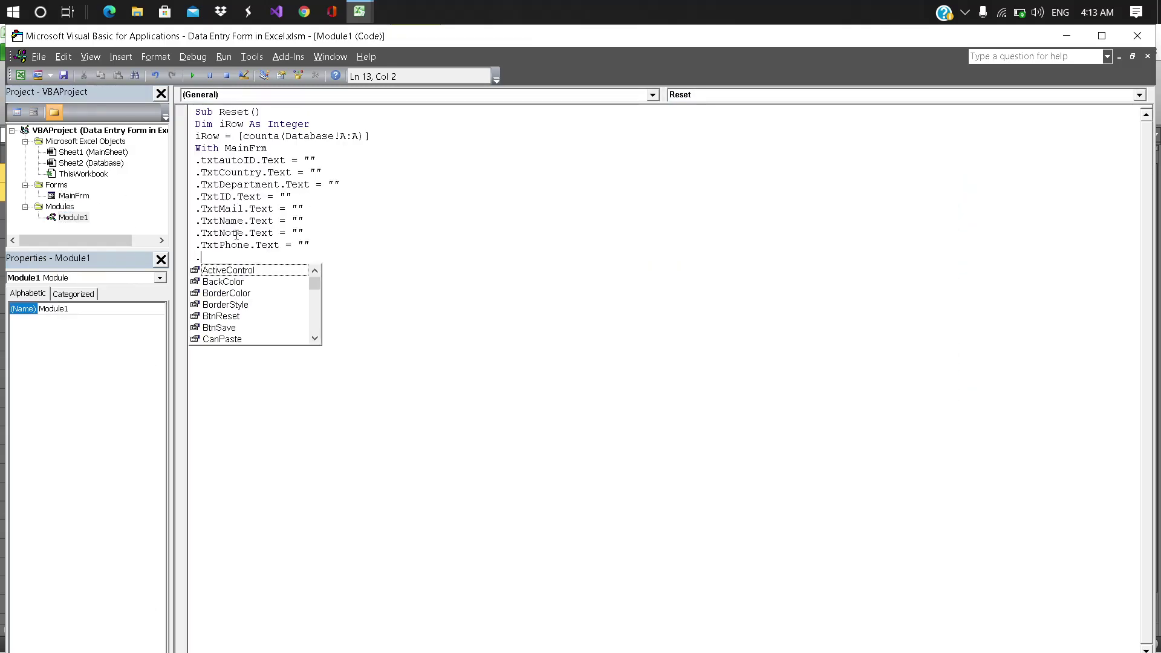
pyautogui.write('combo')
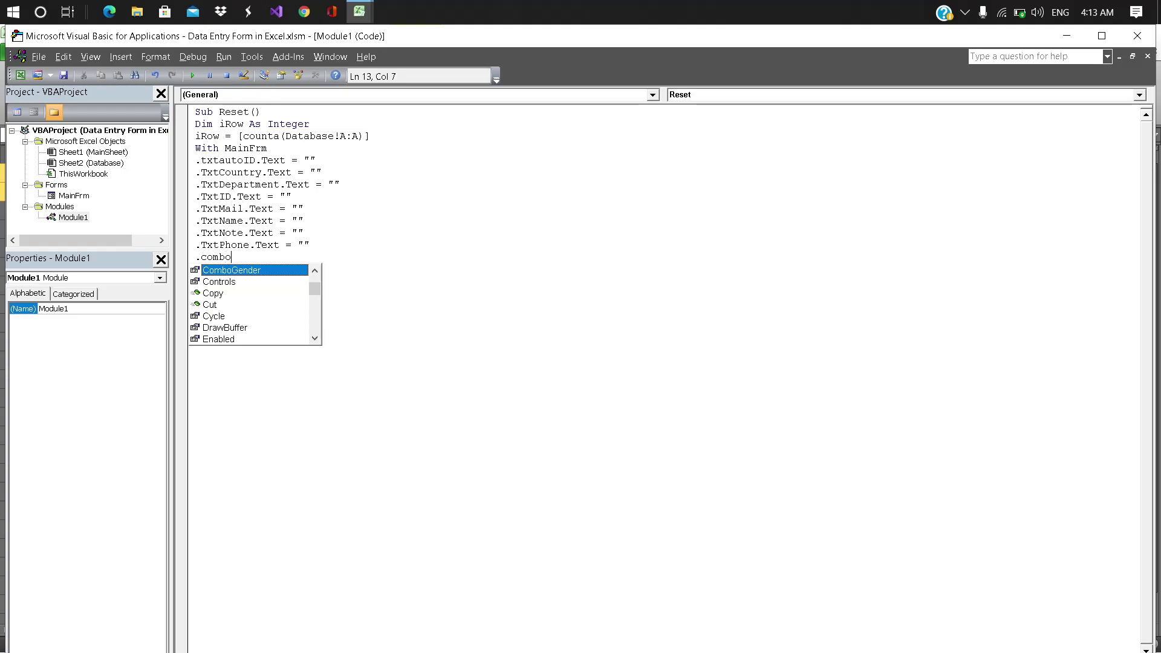
pyautogui.press('Tab')
pyautogui.write('.')
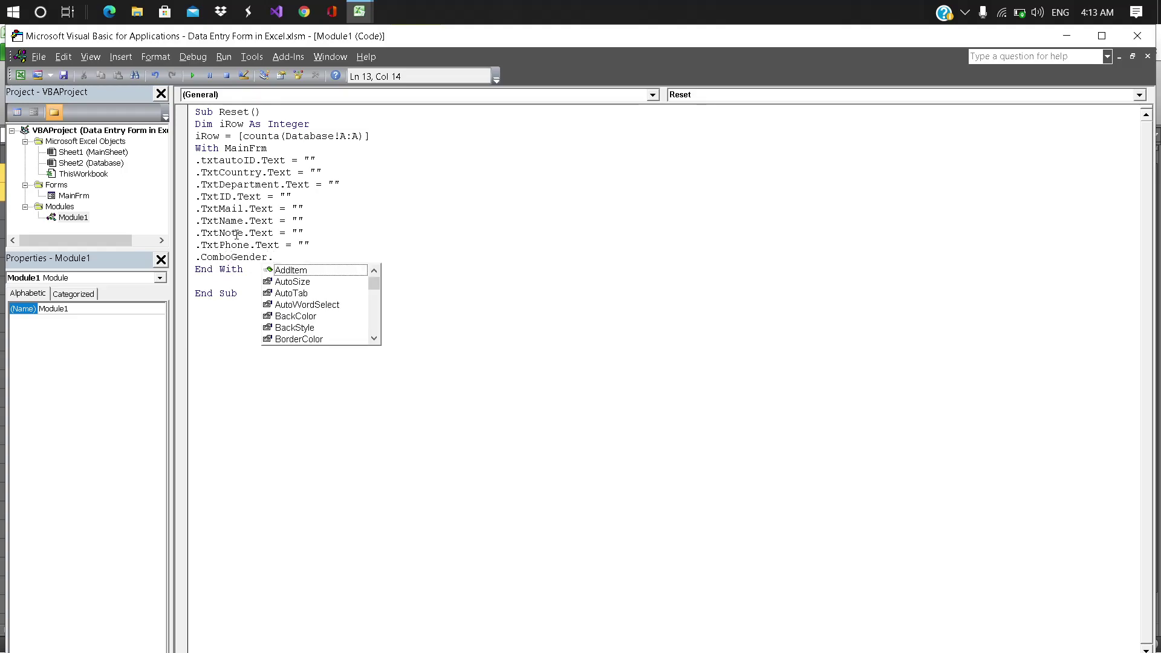
pyautogui.write('v="')
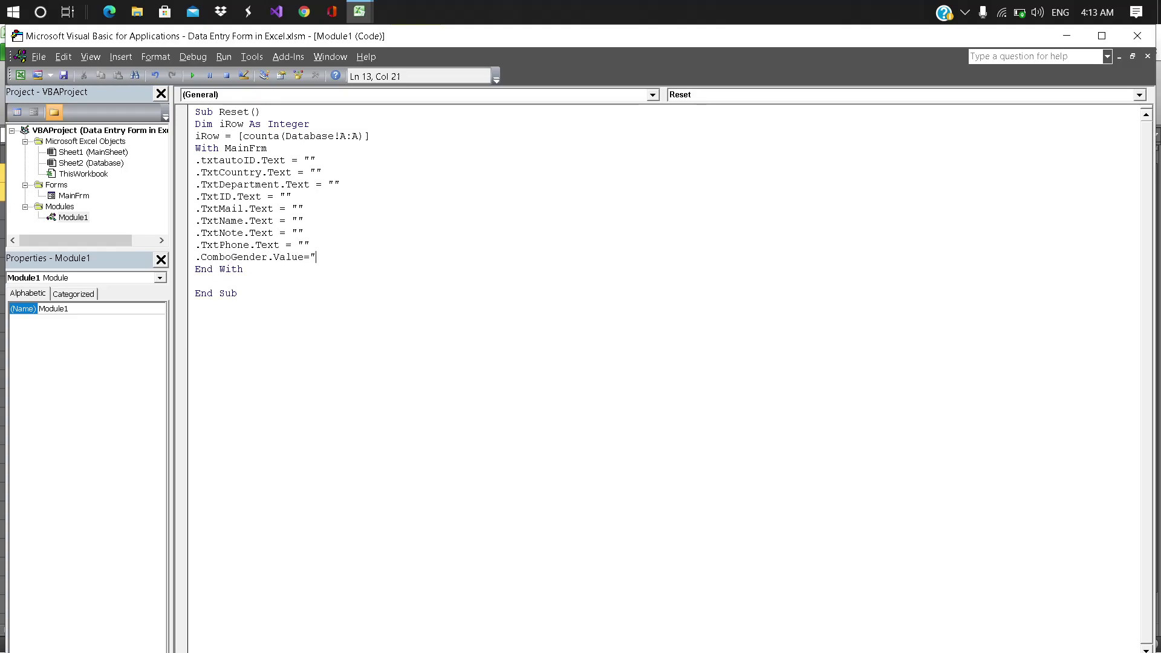
pyautogui.press('Return')
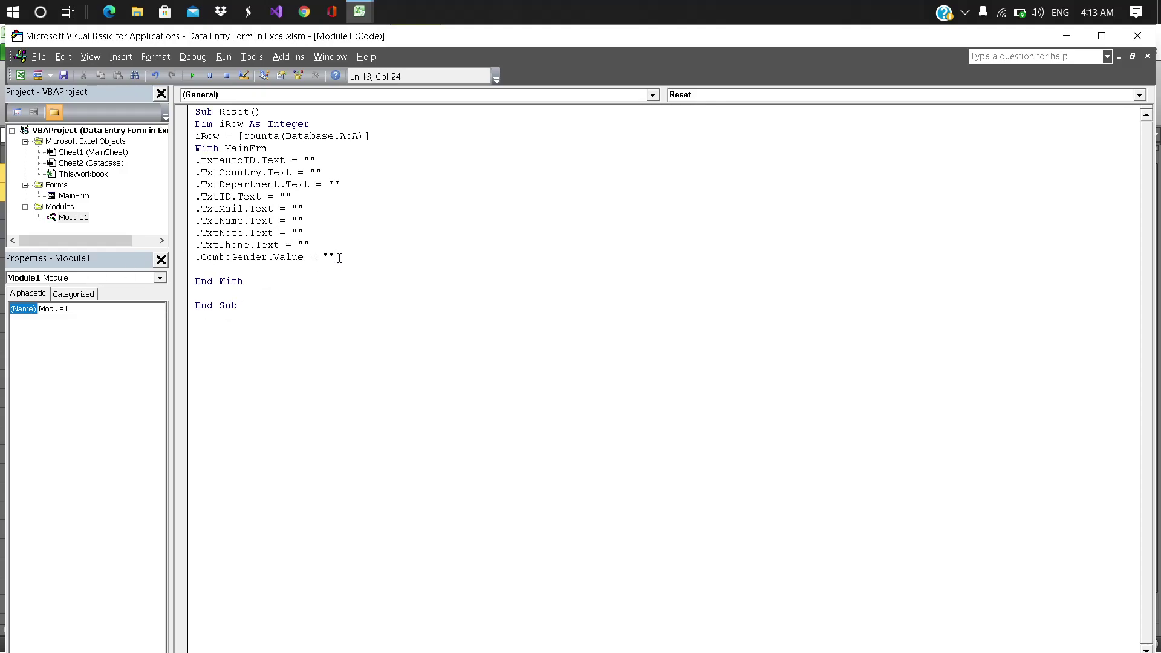
pyautogui.moveTo(334, 257); pyautogui.dragTo(273, 259)
pyautogui.press('BackSpace')
pyautogui.write('c')
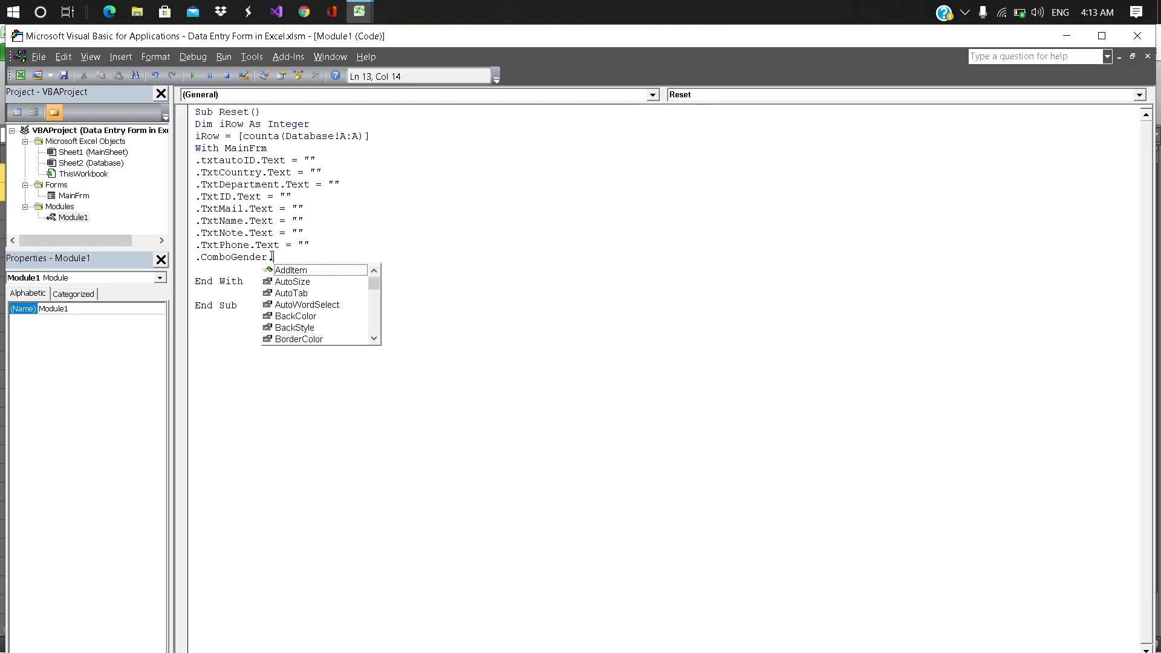
pyautogui.write('le')
pyautogui.press('Tab')
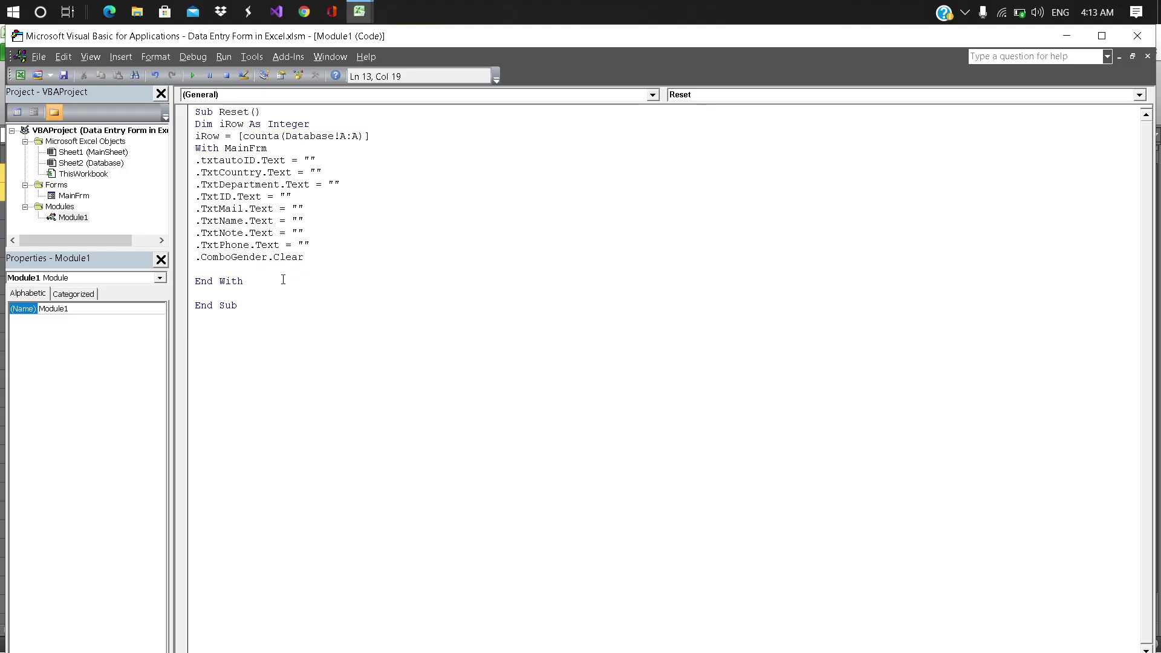
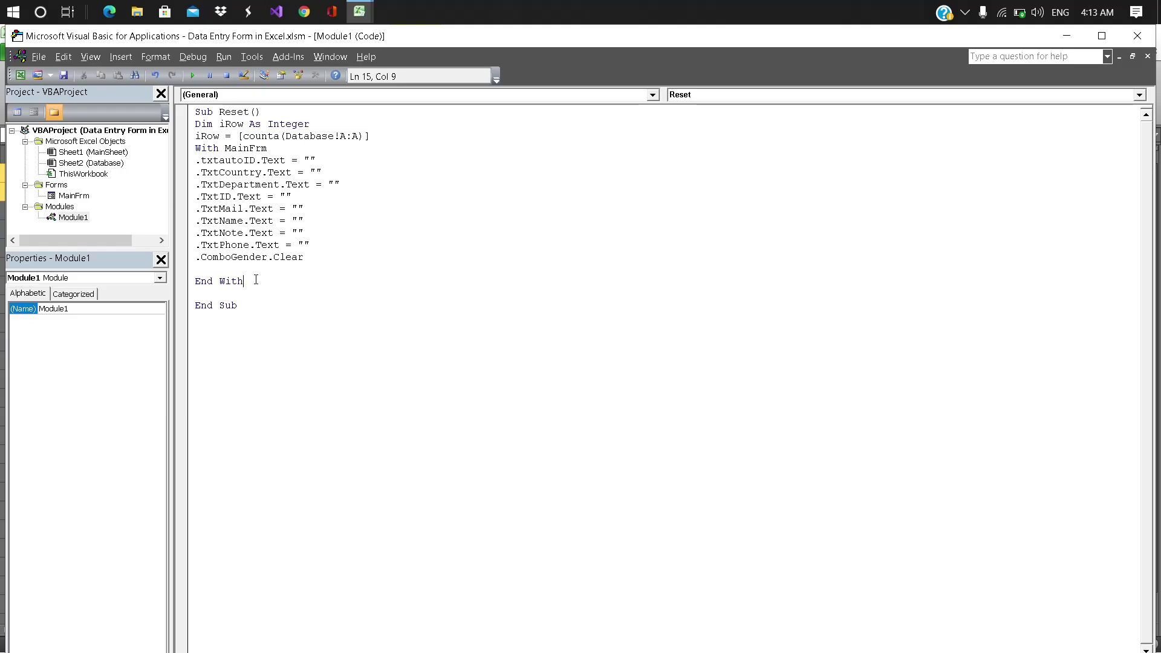
# Rename the Category Database list box on MainFrm to ListDatabase.
pyautogui.doubleClick(73, 195)
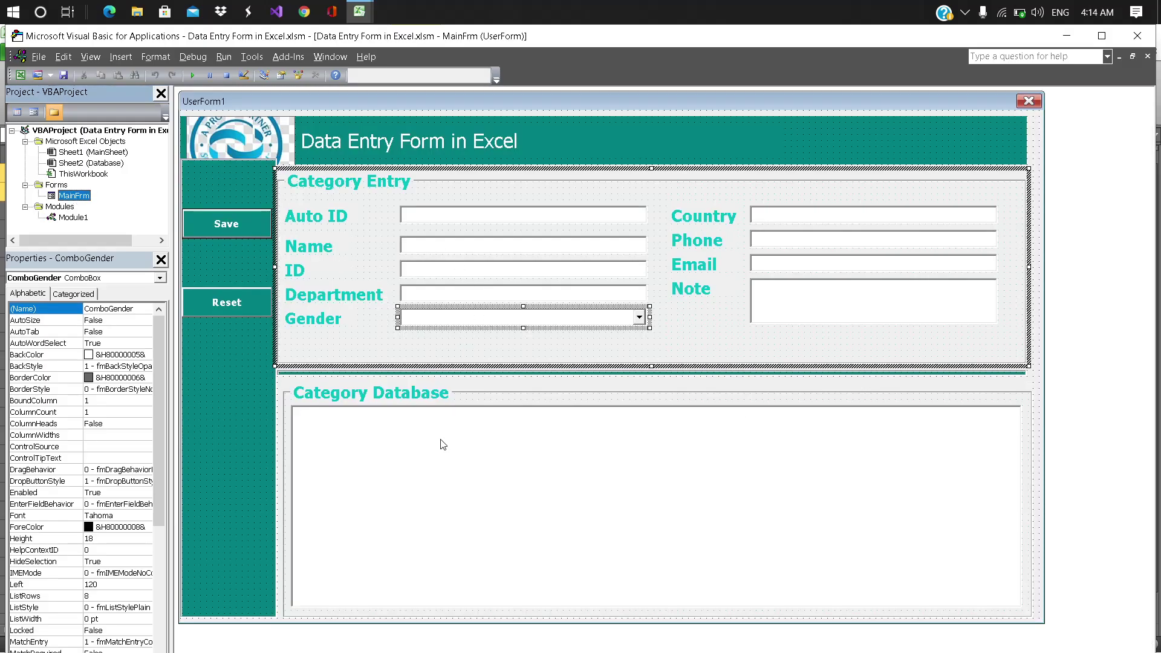
pyautogui.click(443, 444)
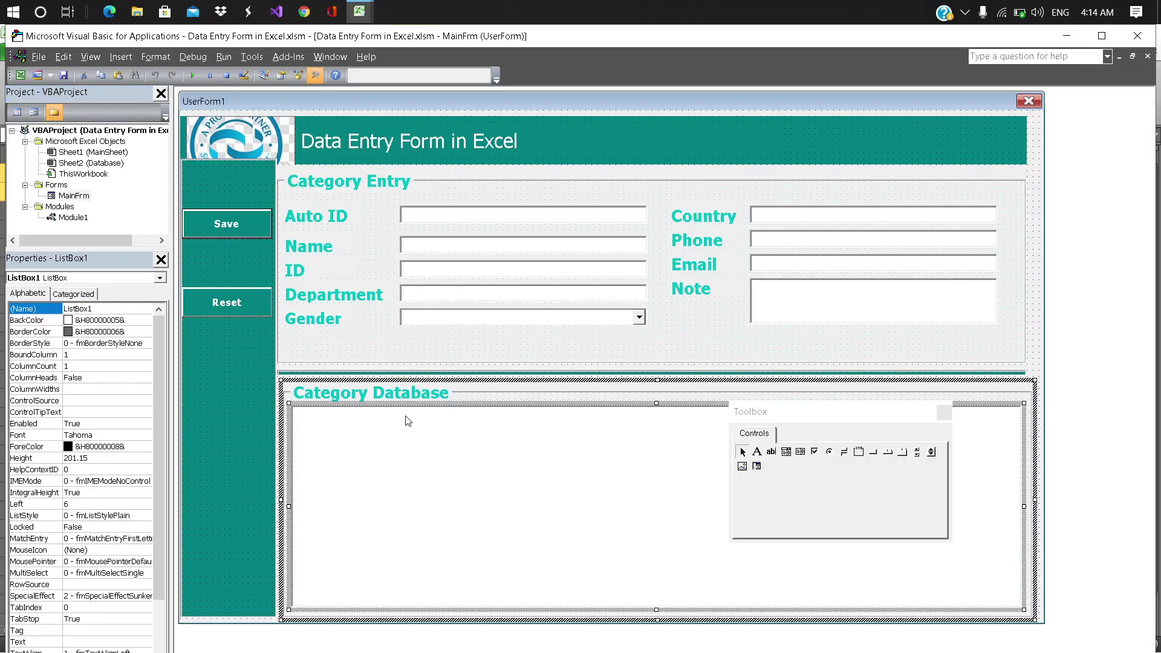
pyautogui.click(51, 316)
pyautogui.write('List')
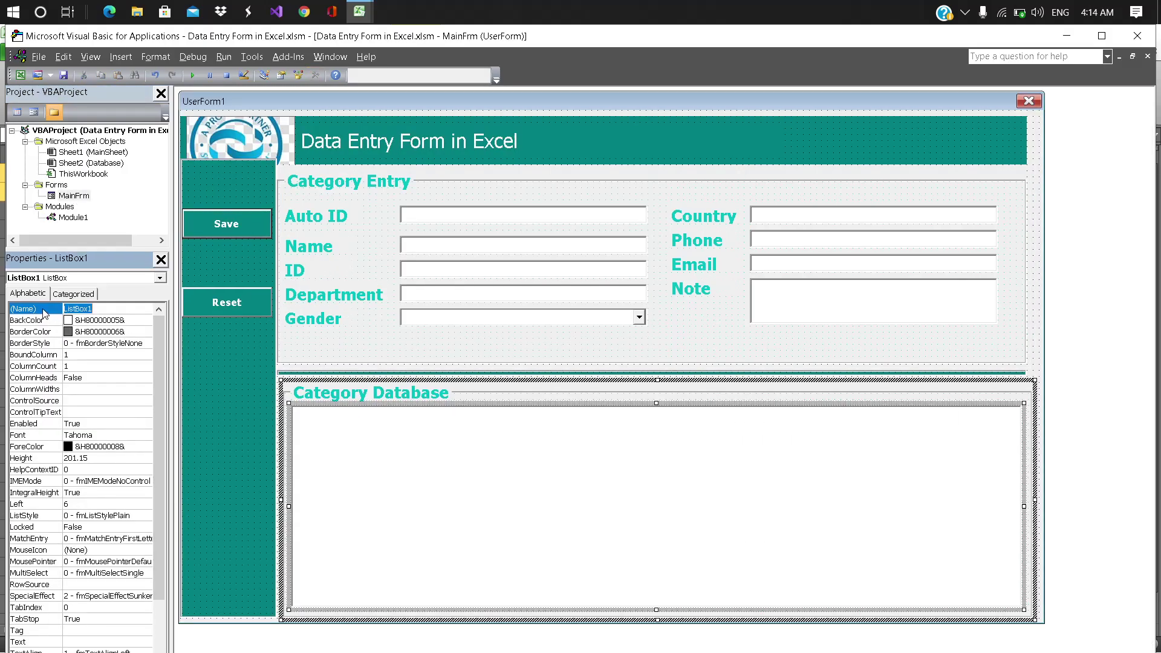
pyautogui.write('Dat')
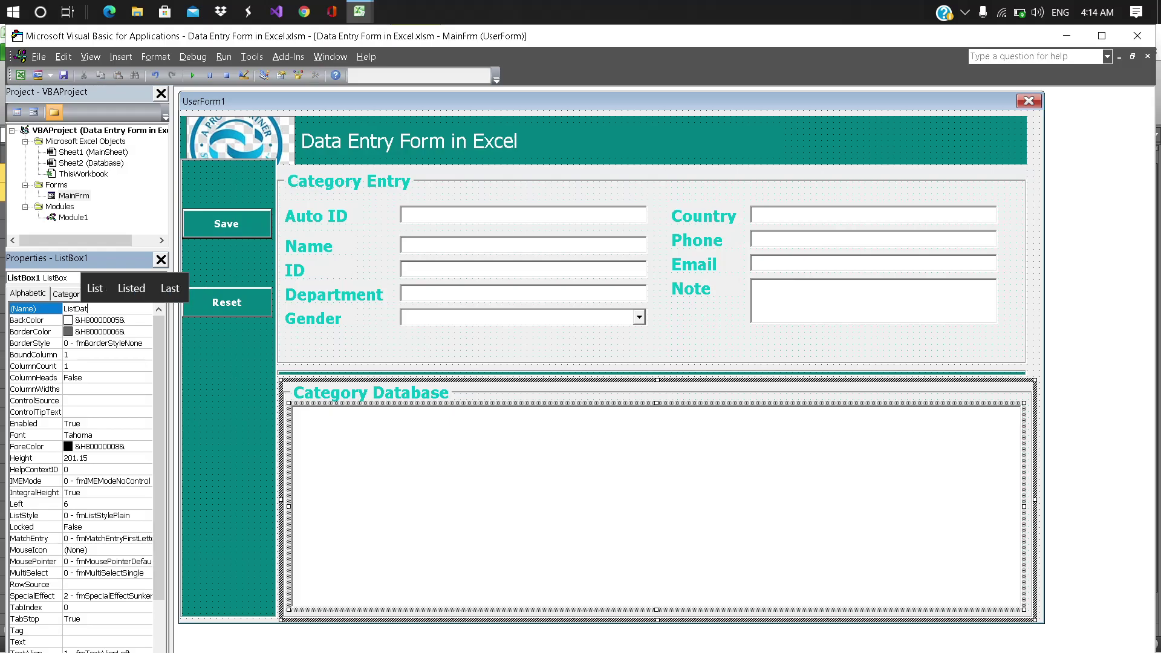
pyautogui.write('abase')
pyautogui.press('Return')
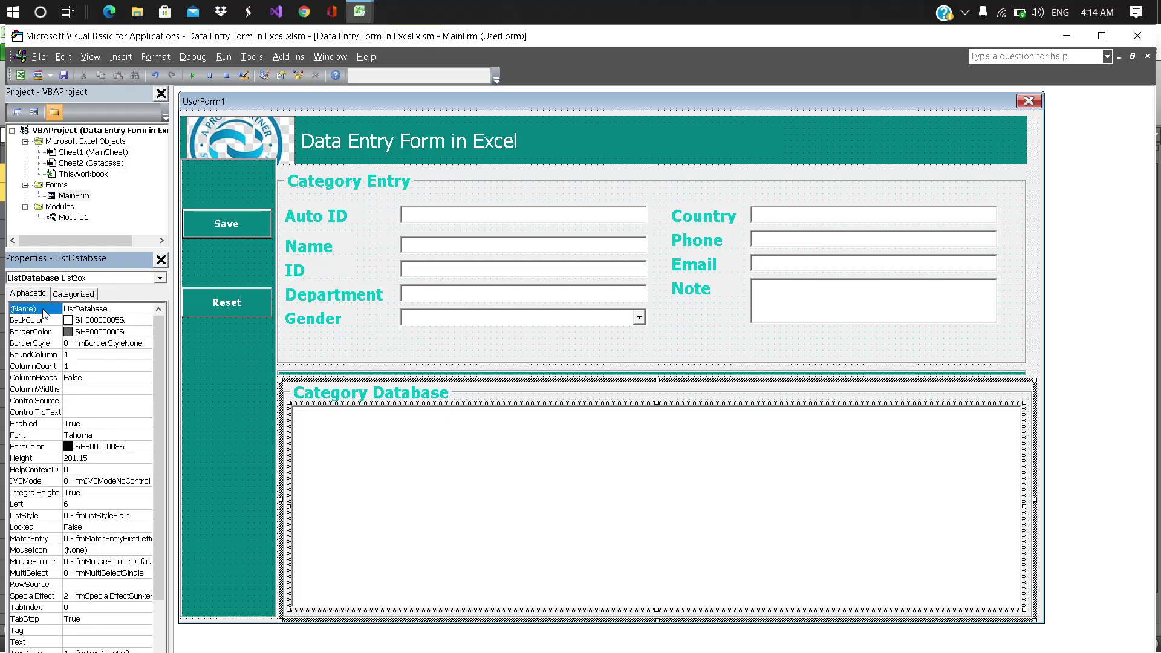
# Reopen the Module1 code window.
pyautogui.doubleClick(71, 196)
pyautogui.click(72, 228)
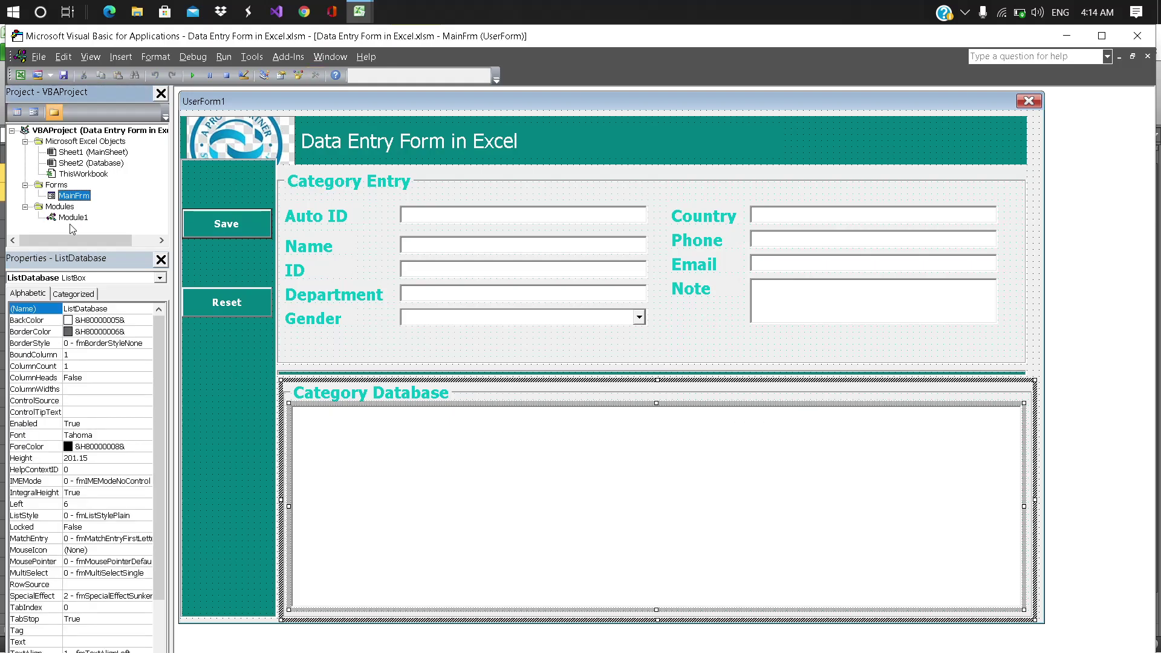
pyautogui.doubleClick(73, 218)
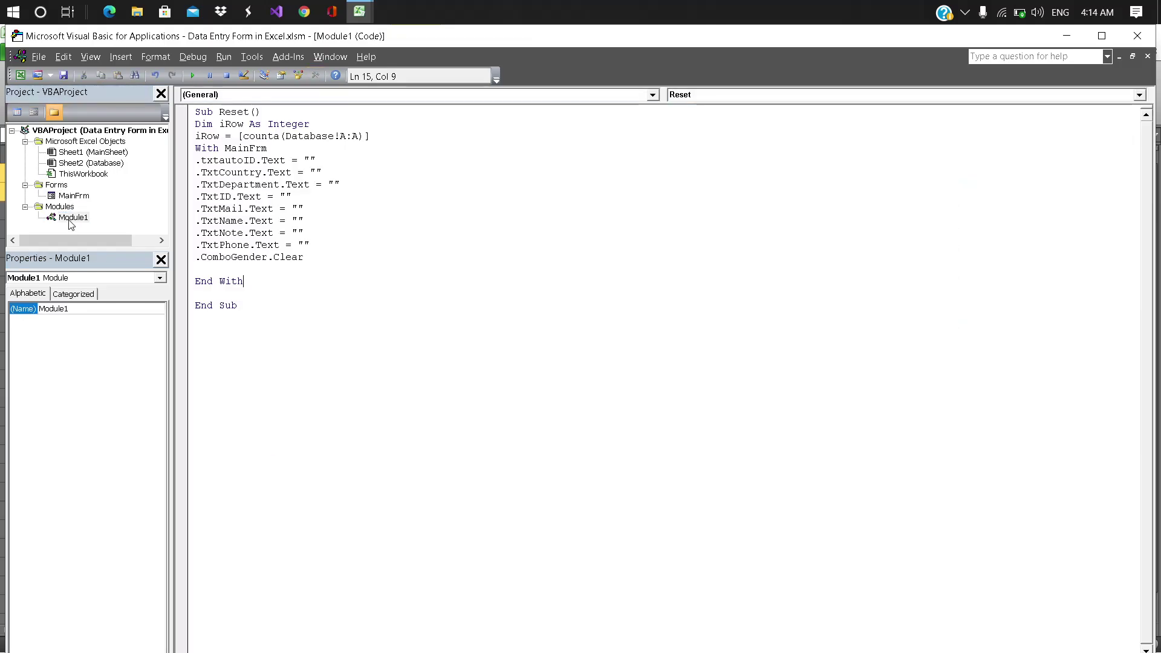
# Below .ComboGender.Clear, add .ComboGender.AddItem ("Male").
pyautogui.click(326, 257)
pyautogui.press('Return')
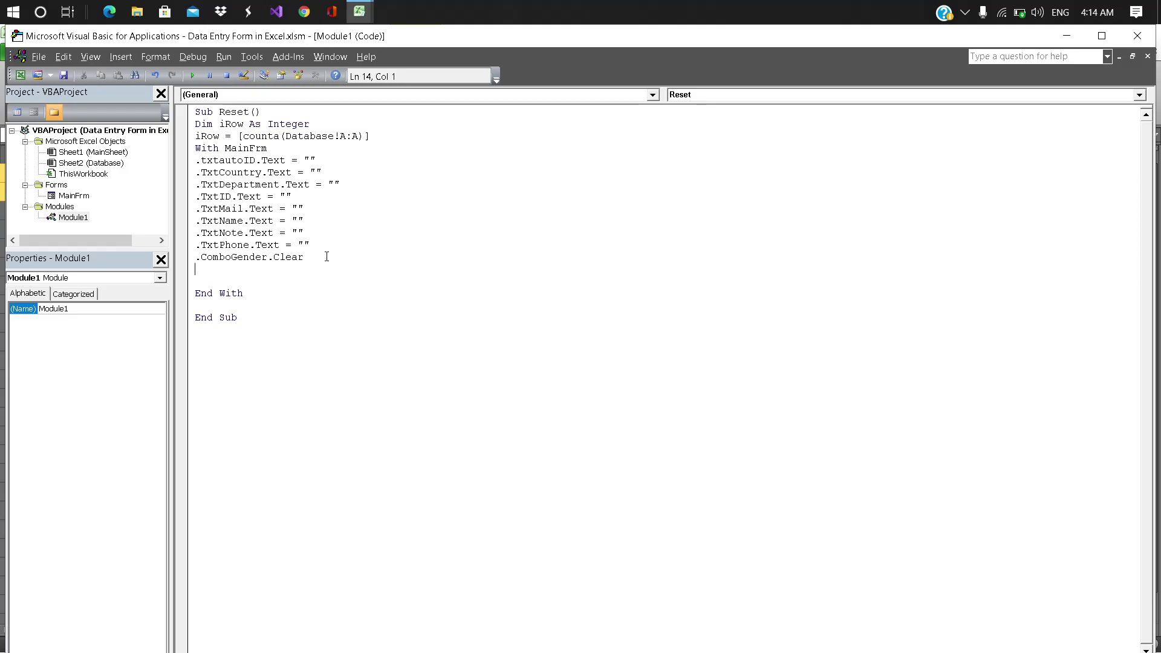
pyautogui.write('.co')
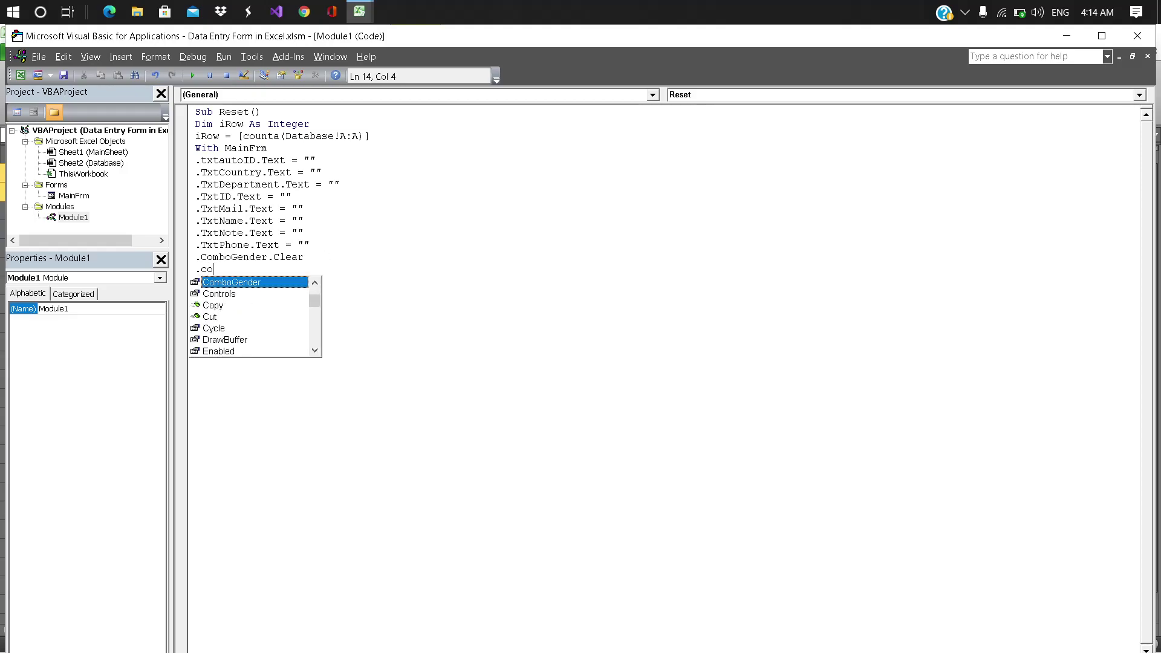
pyautogui.write('m')
pyautogui.press('Tab')
pyautogui.write('.a')
pyautogui.press('Tab')
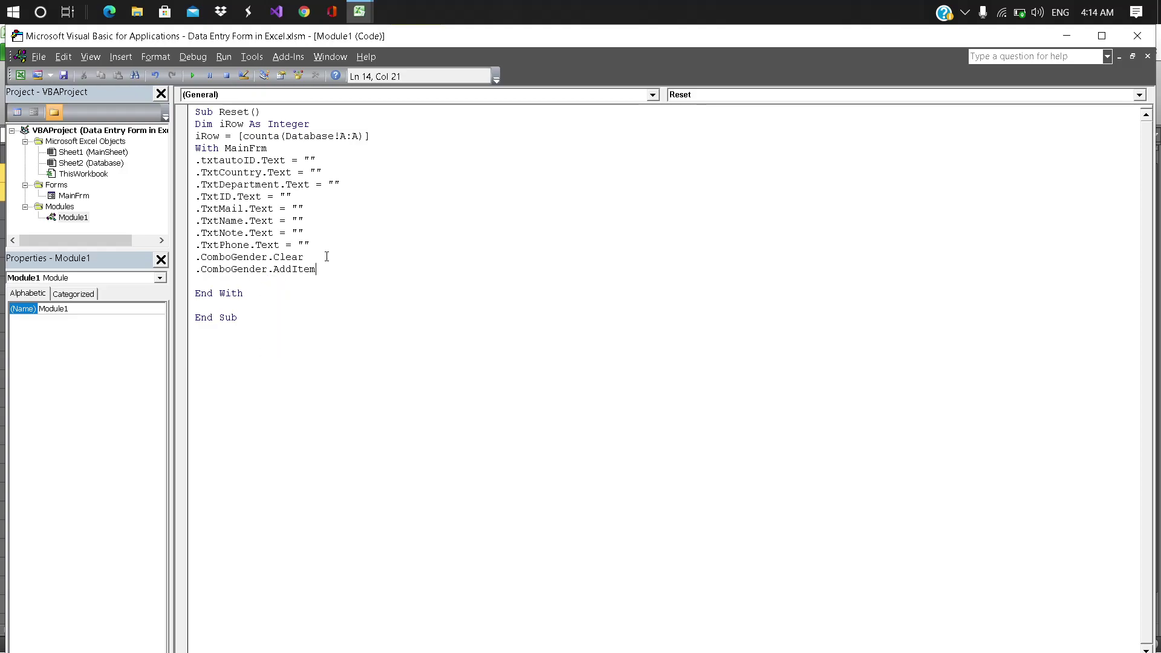
pyautogui.write('(')
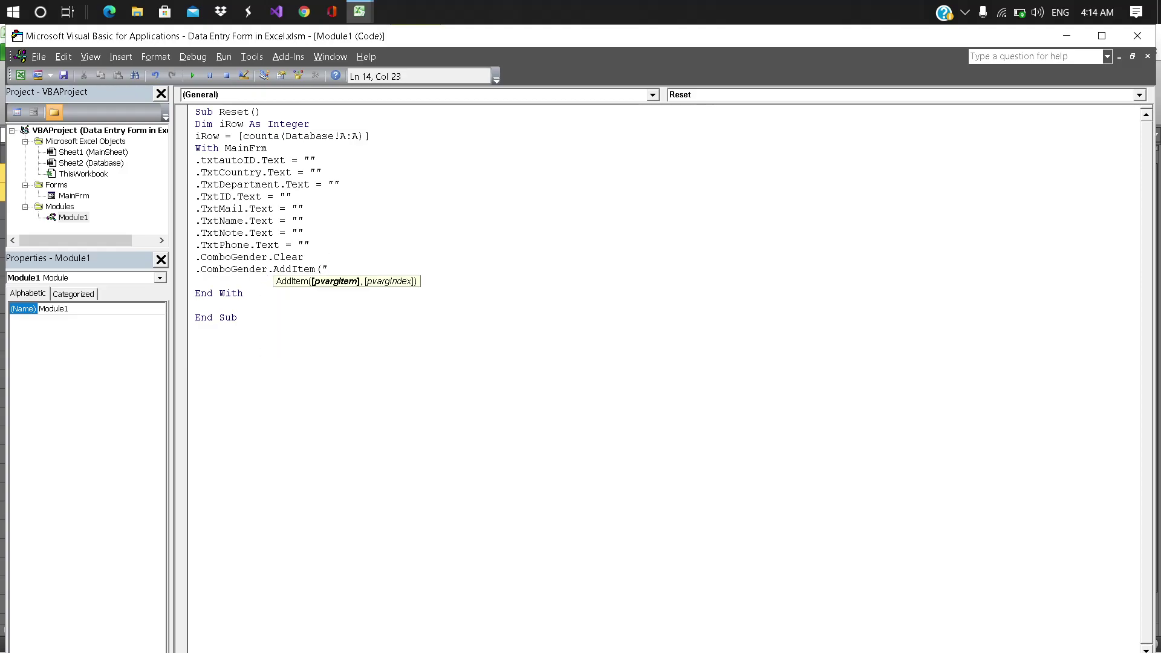
pyautogui.write('"Male")')
pyautogui.press('Return')
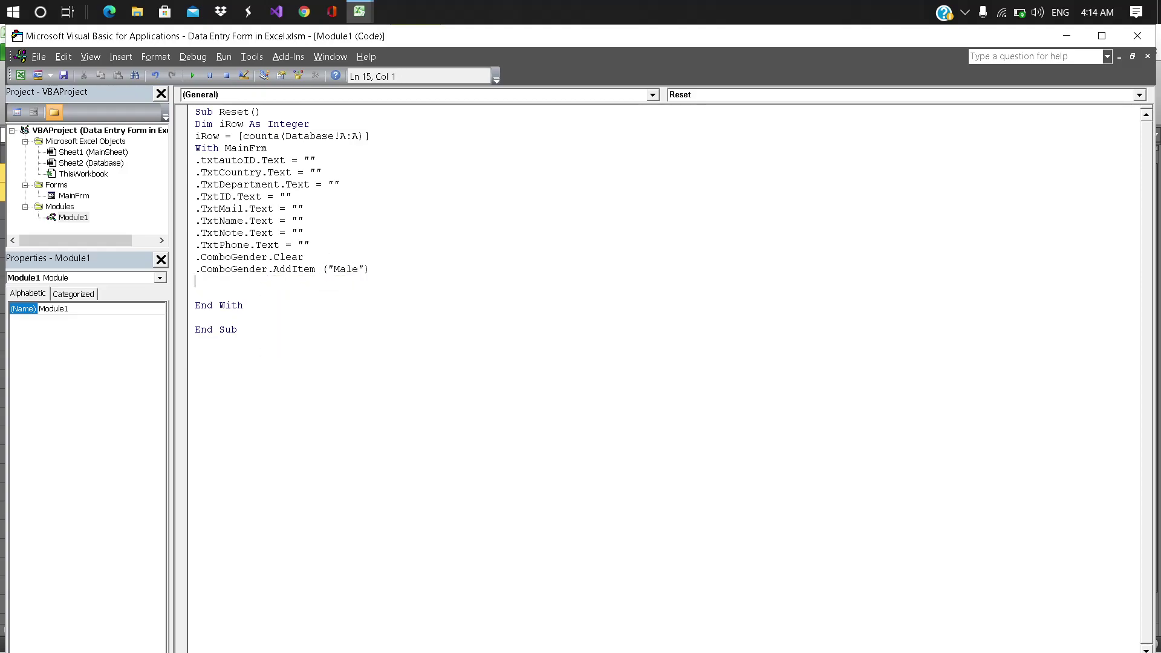
# Add .ComboGender.AddItem ("Femal") on the next line.
pyautogui.write('.com')
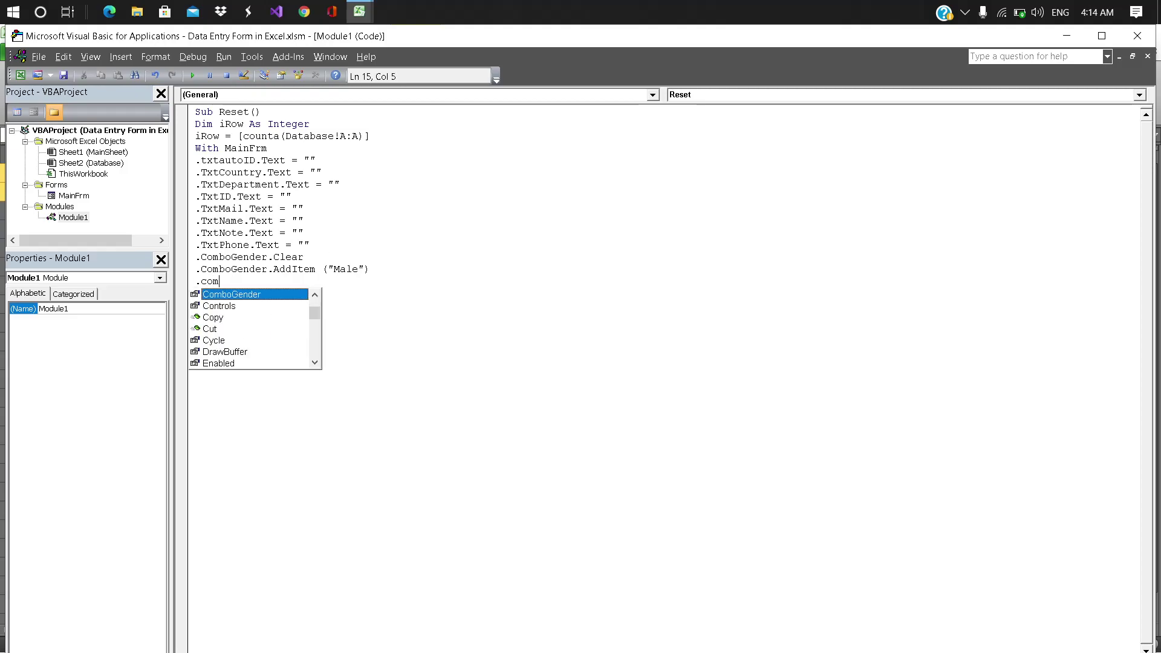
pyautogui.press('Tab')
pyautogui.write('.')
pyautogui.press('Tab')
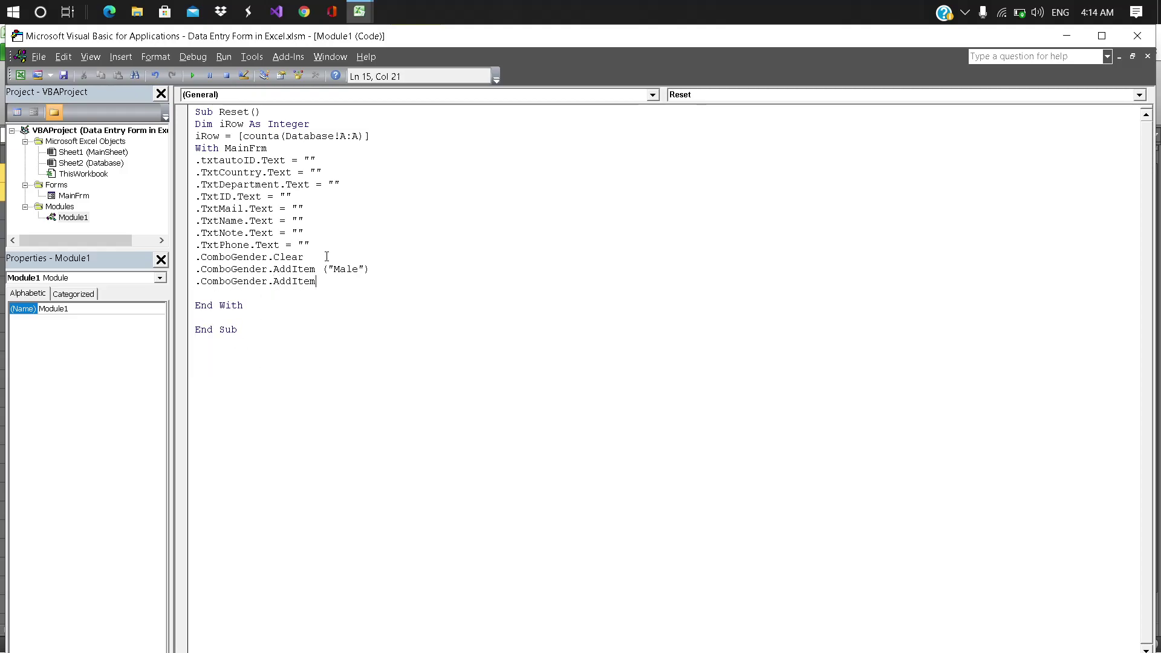
pyautogui.write('("')
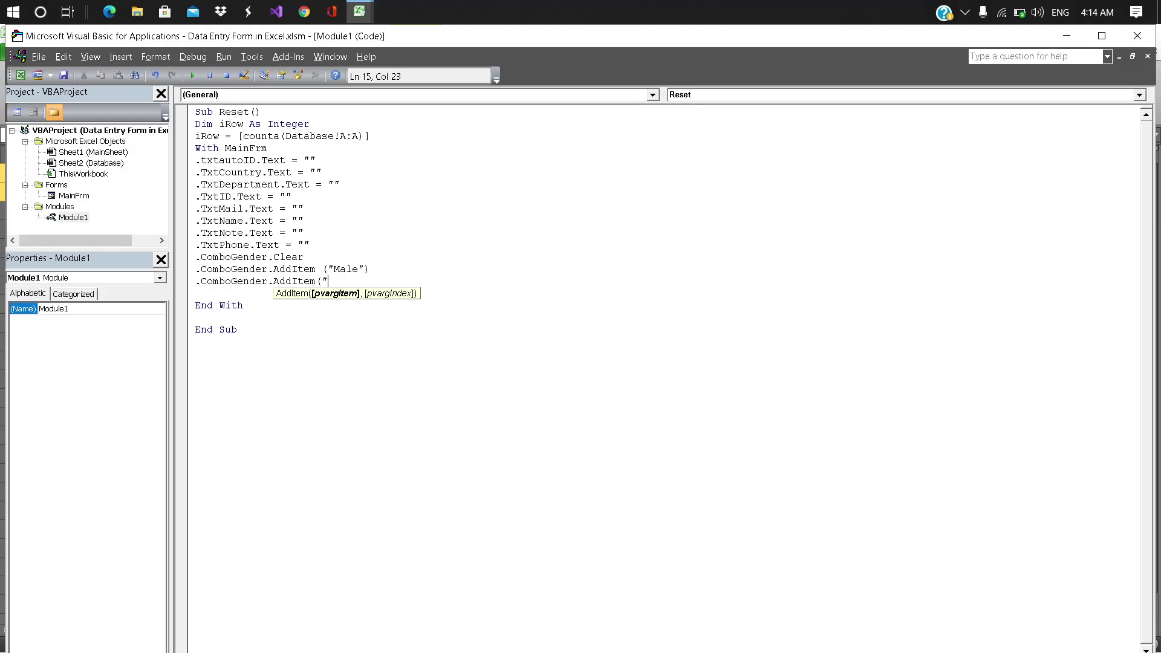
pyautogui.write('Femal')
pyautogui.write("'")
pyautogui.write(')')
pyautogui.press('Return')
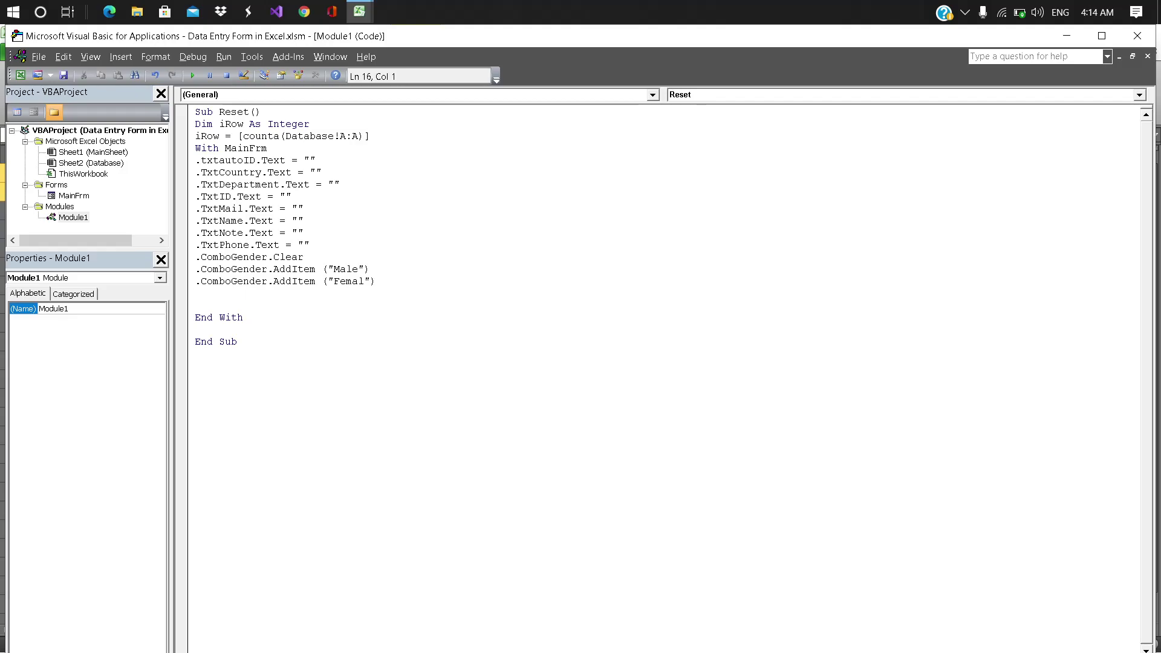
# Move to the empty line after the gender items, then switch to Excel's Database sheet.
pyautogui.doubleClick(244, 162)
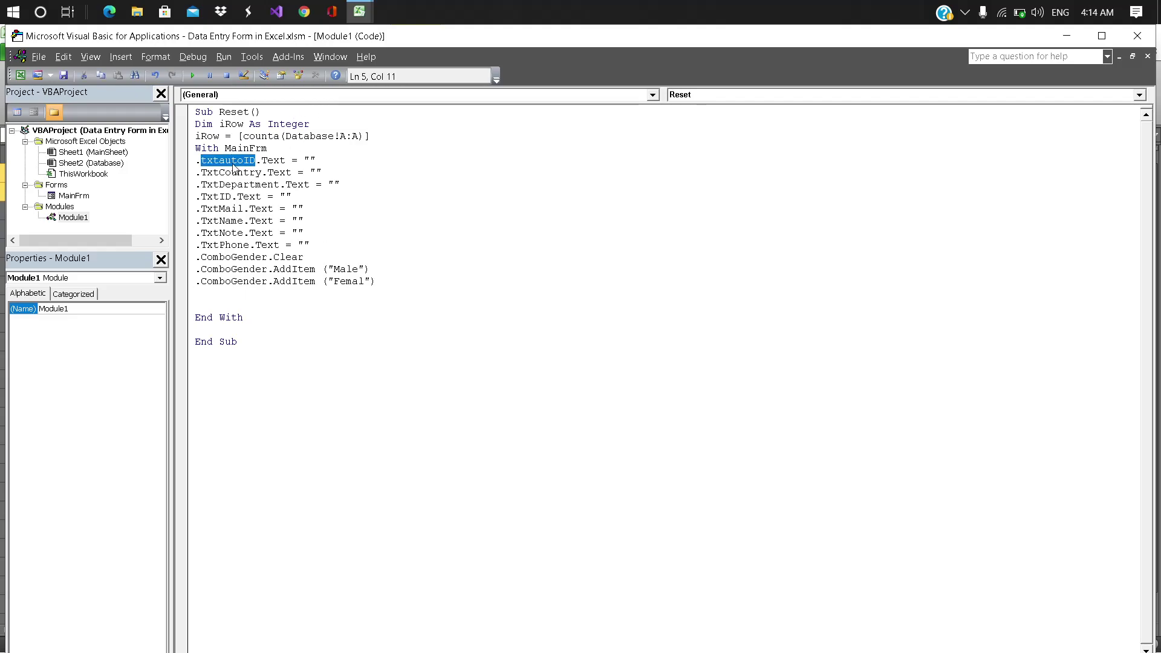
pyautogui.press('Down')
pyautogui.press('Down')
pyautogui.press('Down')
pyautogui.press('Down')
pyautogui.press('Down')
pyautogui.press('Down')
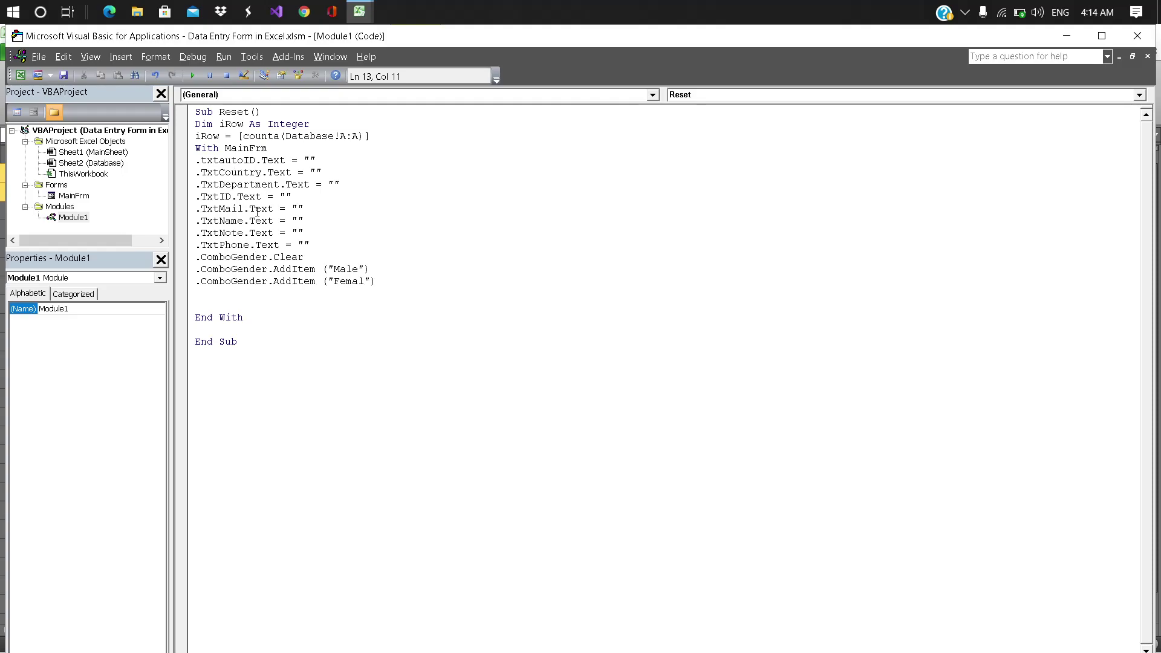
pyautogui.press('Down')
pyautogui.press('Down')
pyautogui.press('Down')
pyautogui.hotkey('alt', 'F11')
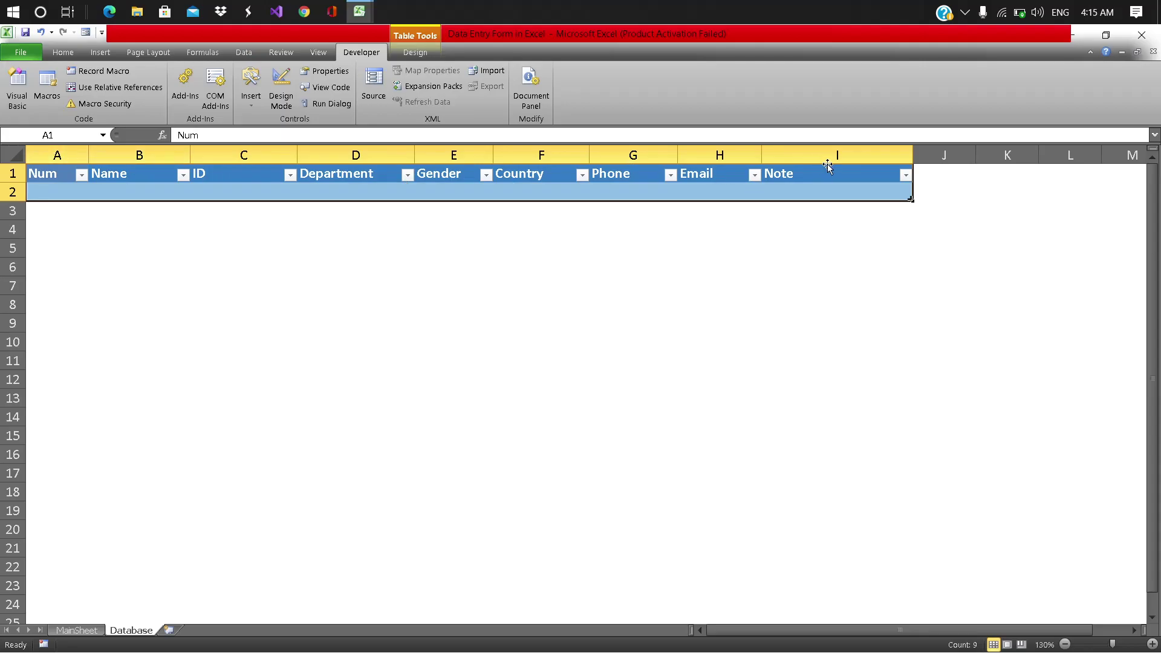
# Back in Reset, add .ListDatabase.ColumnCount = 9.
pyautogui.hotkey('alt', 'F11')
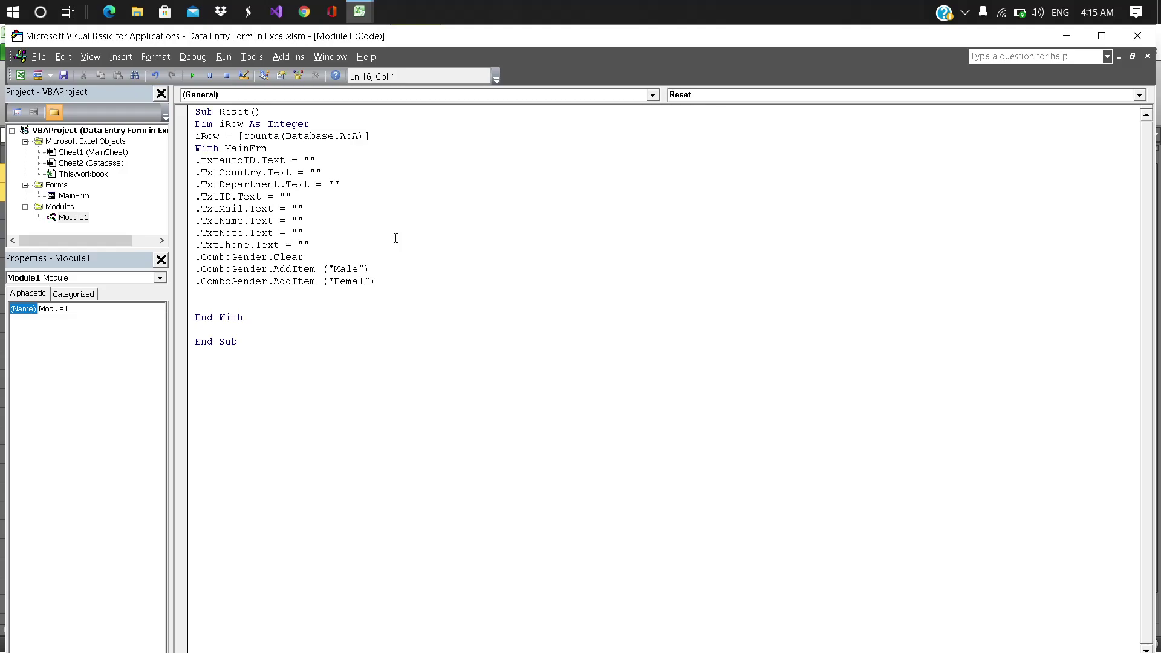
pyautogui.write('.list')
pyautogui.press('Tab')
pyautogui.write('.')
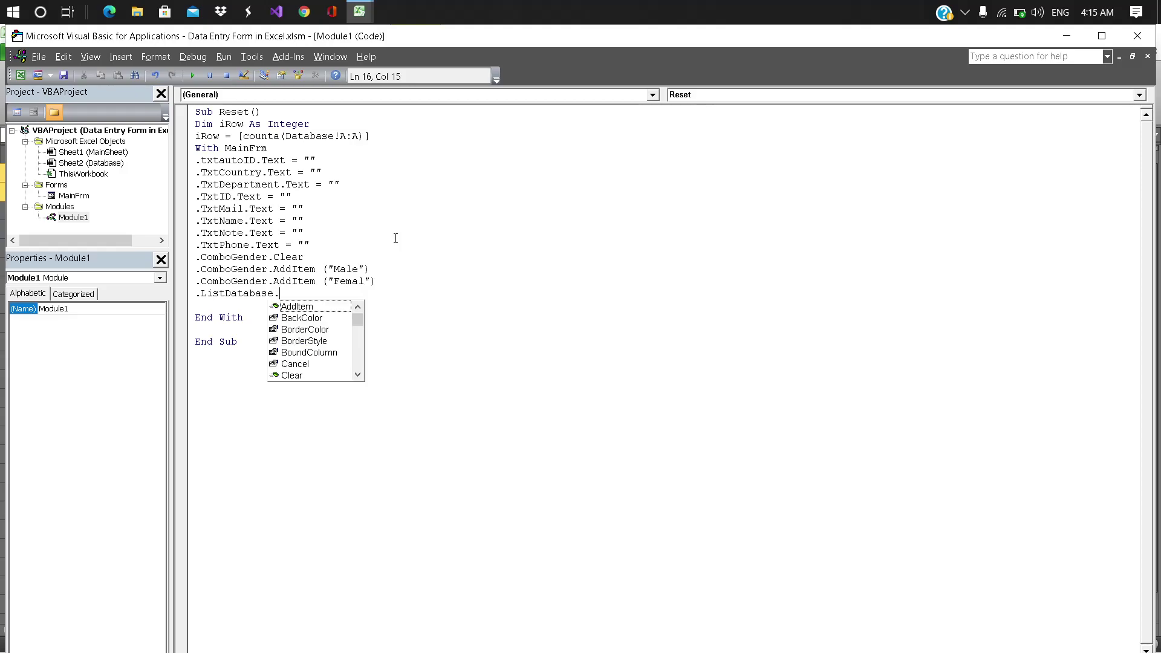
pyautogui.write('ro')
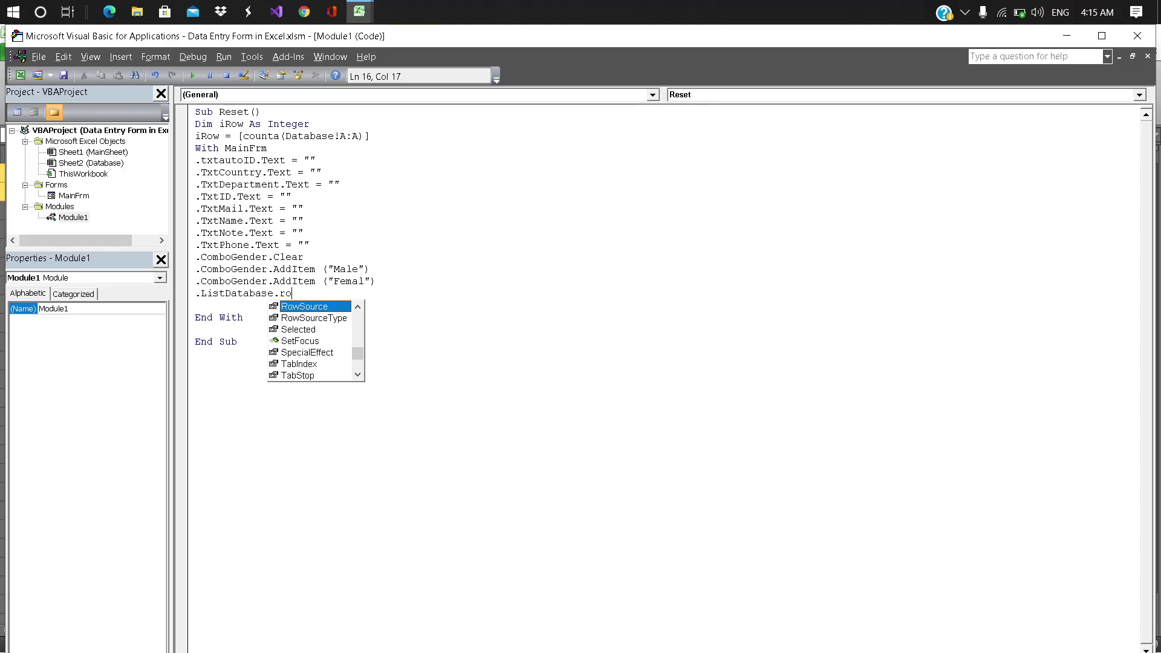
pyautogui.press('BackSpace')
pyautogui.press('BackSpace')
pyautogui.press('BackSpace')
pyautogui.press('BackSpace')
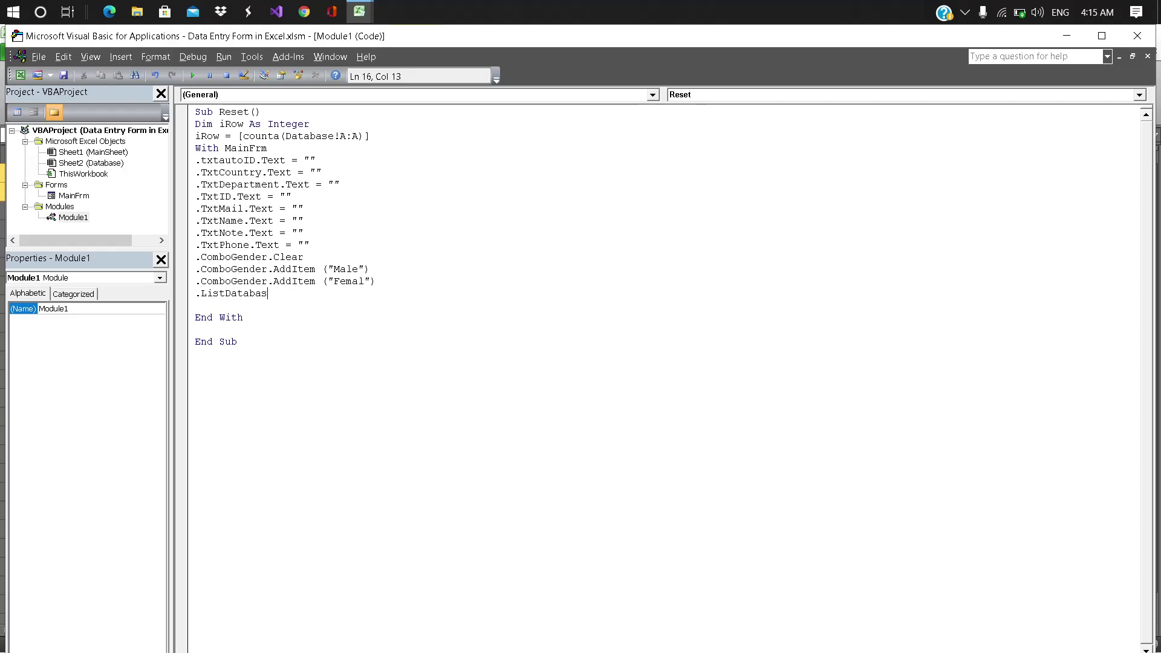
pyautogui.write('e.')
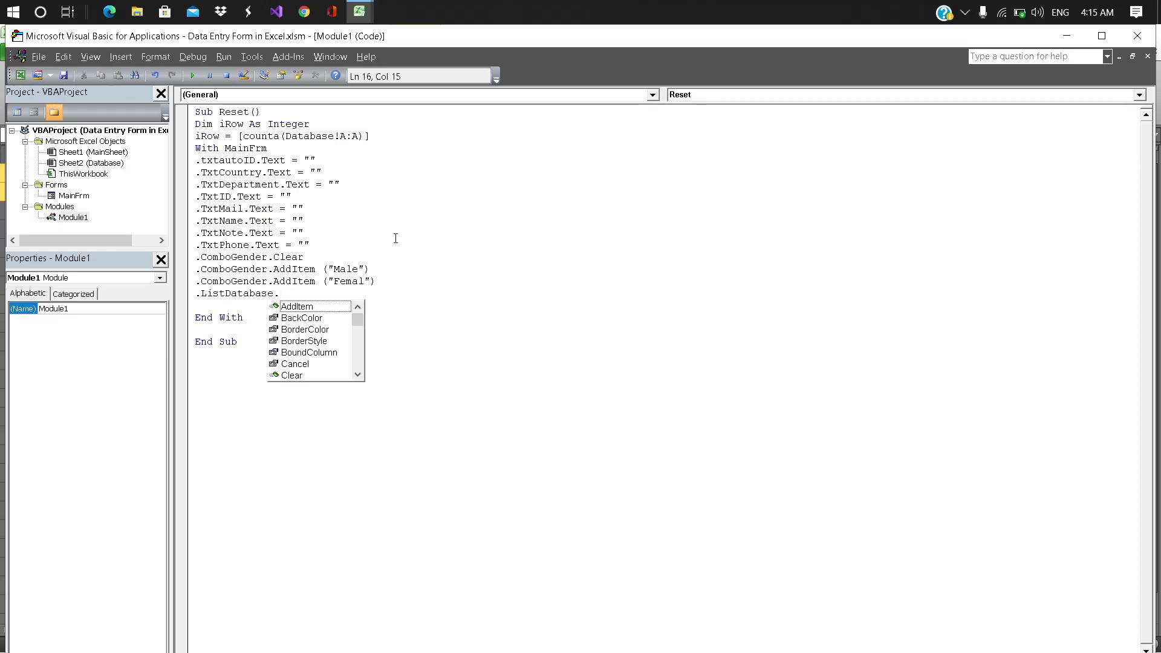
pyautogui.write('co')
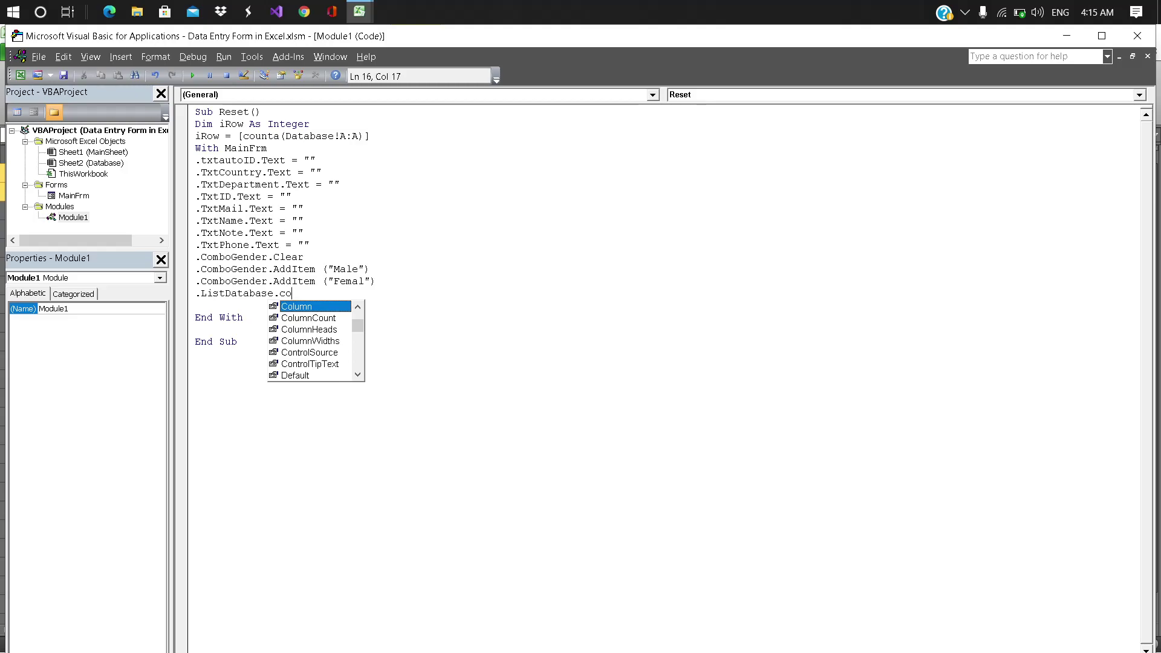
pyautogui.press('Tab')
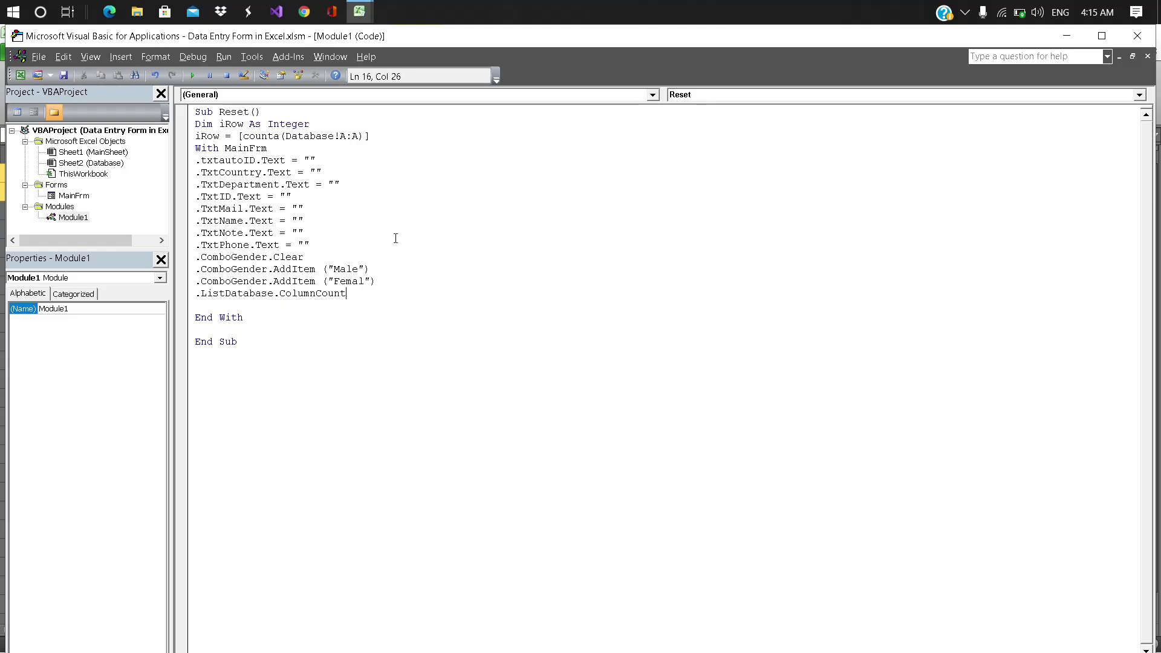
pyautogui.write('=69')
pyautogui.press('BackSpace')
pyautogui.press('BackSpace')
pyautogui.write('9')
pyautogui.press('Return')
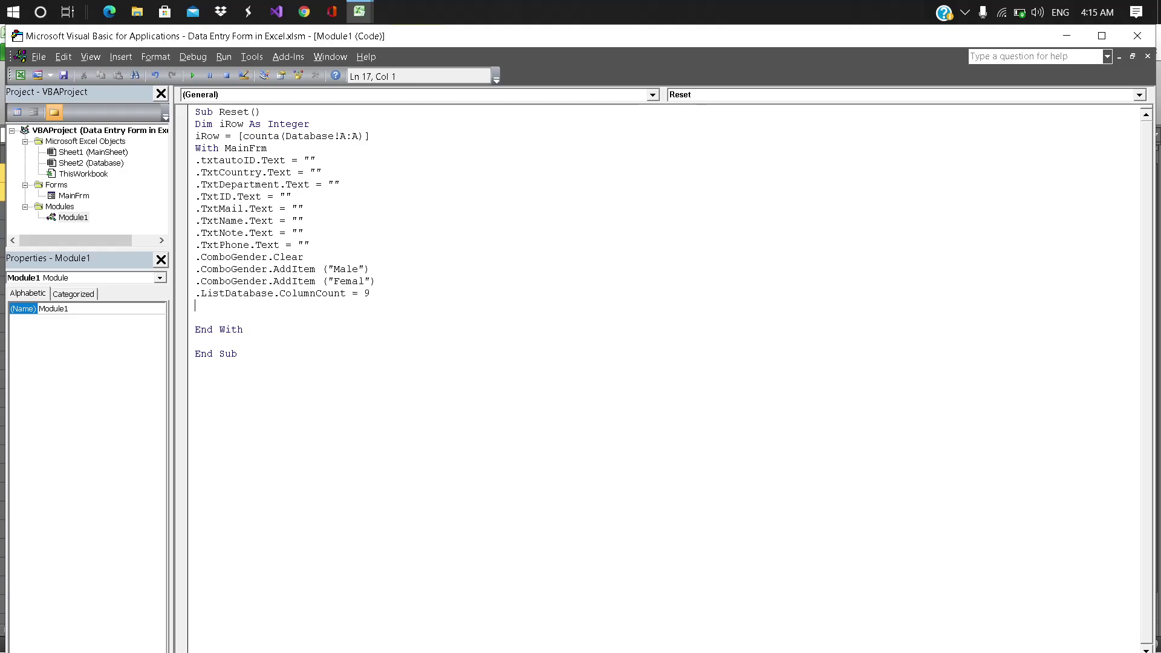
# Add .ListDatabase.ColumnHeads = True on the next line.
pyautogui.write('.List')
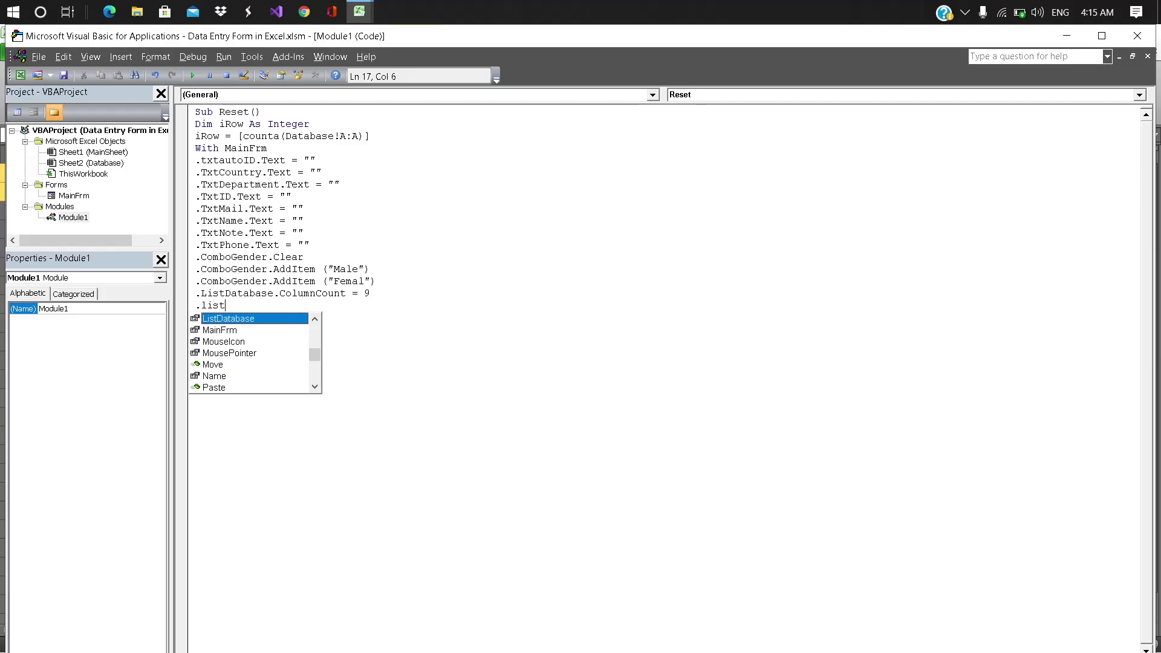
pyautogui.press('Tab')
pyautogui.write('.')
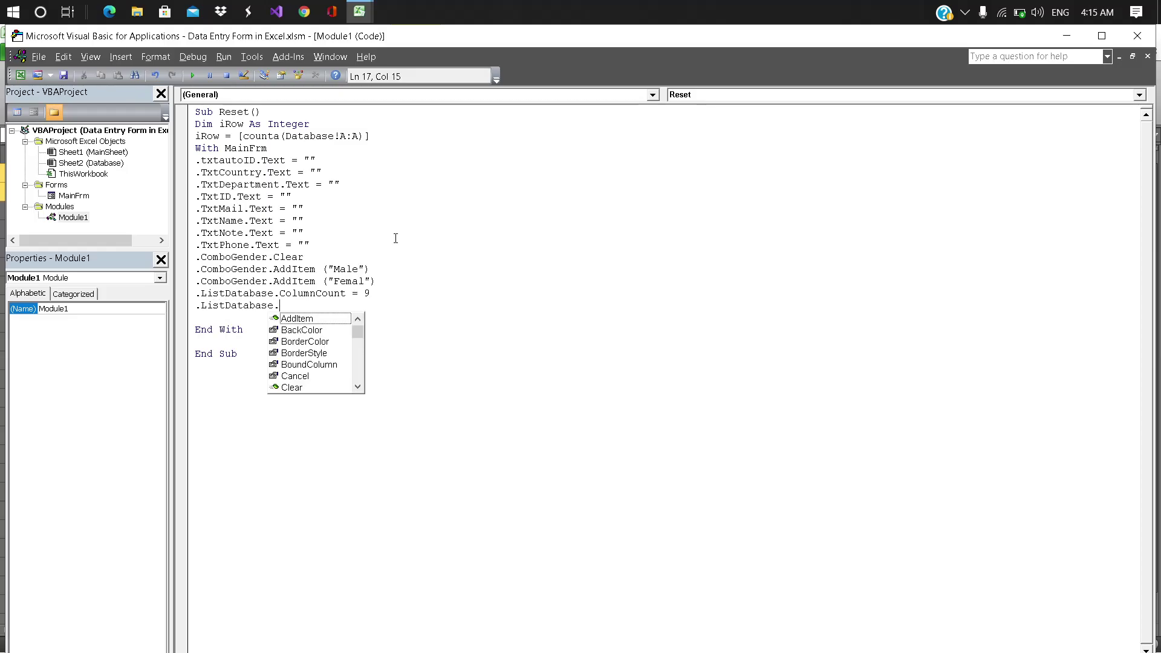
pyautogui.write('c')
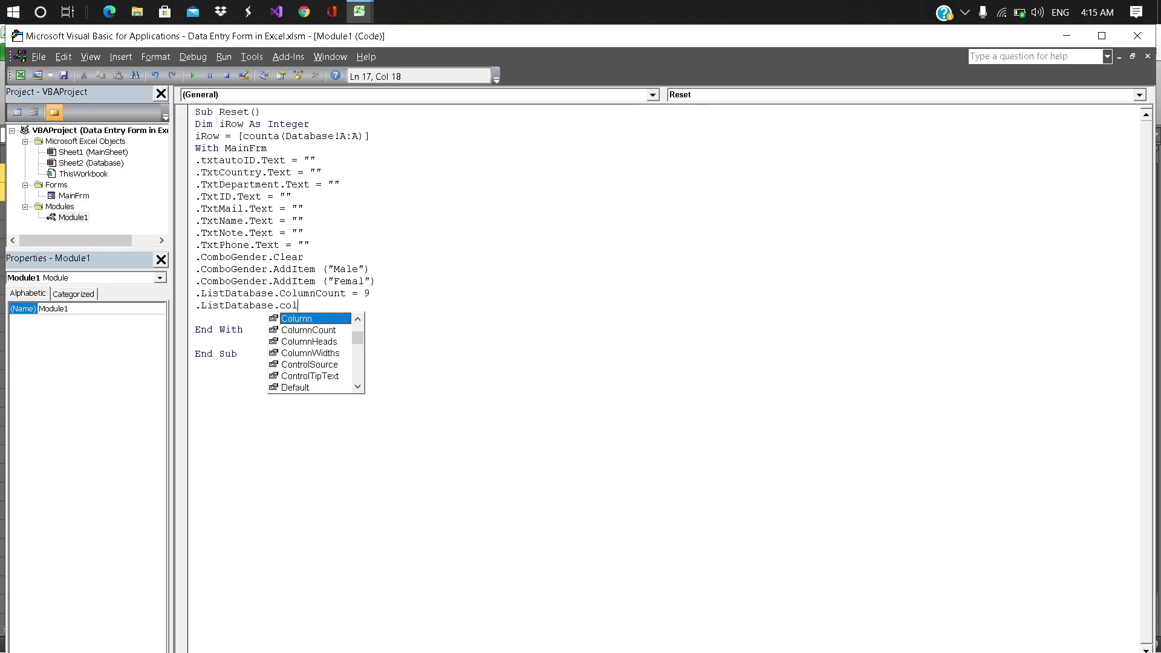
pyautogui.write('ol')
pyautogui.press('Up')
pyautogui.press('Tab')
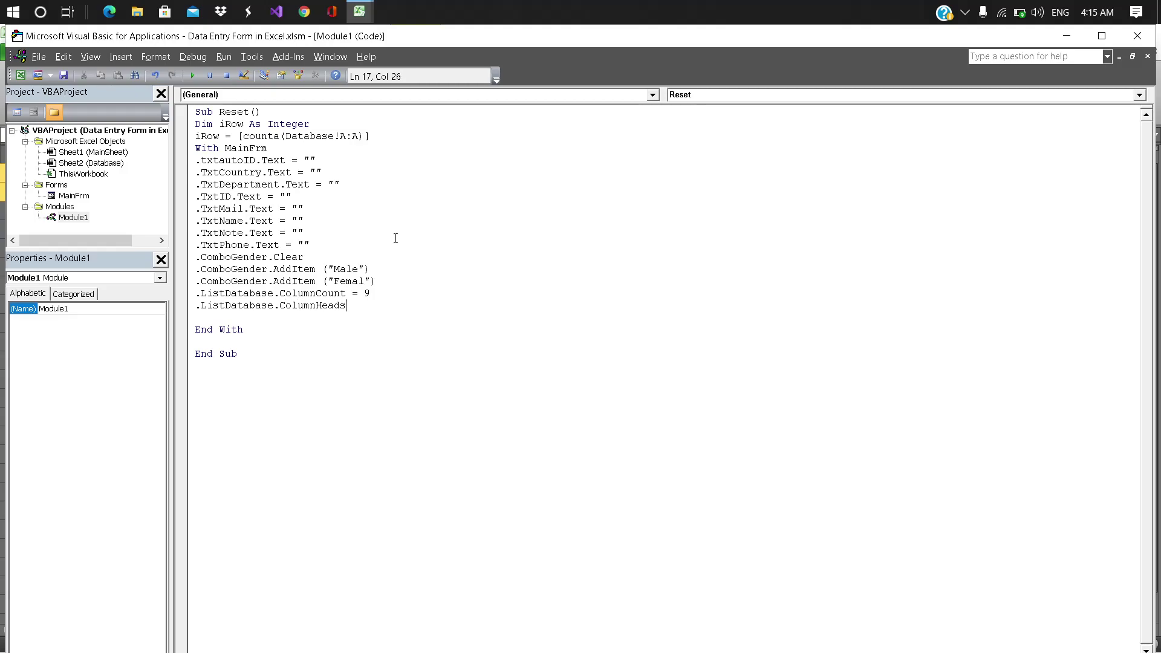
pyautogui.write('=t')
pyautogui.press('Tab')
pyautogui.press('Return')
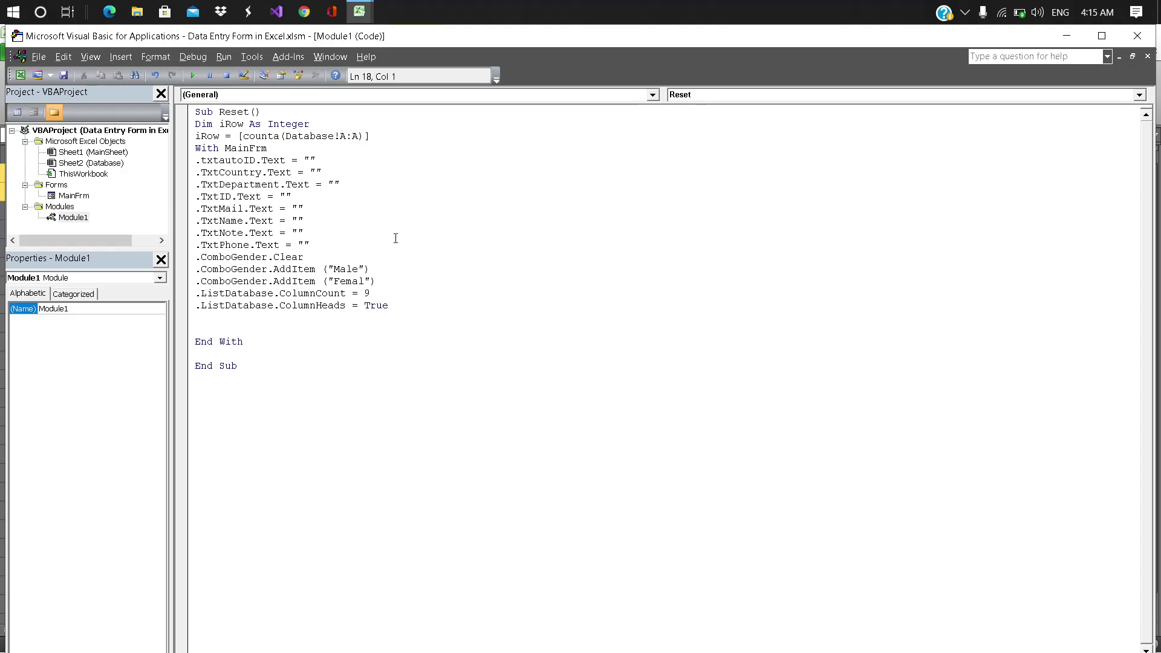
# Add an If iRow > 1 Then … End If block to Reset.
pyautogui.write('if ')
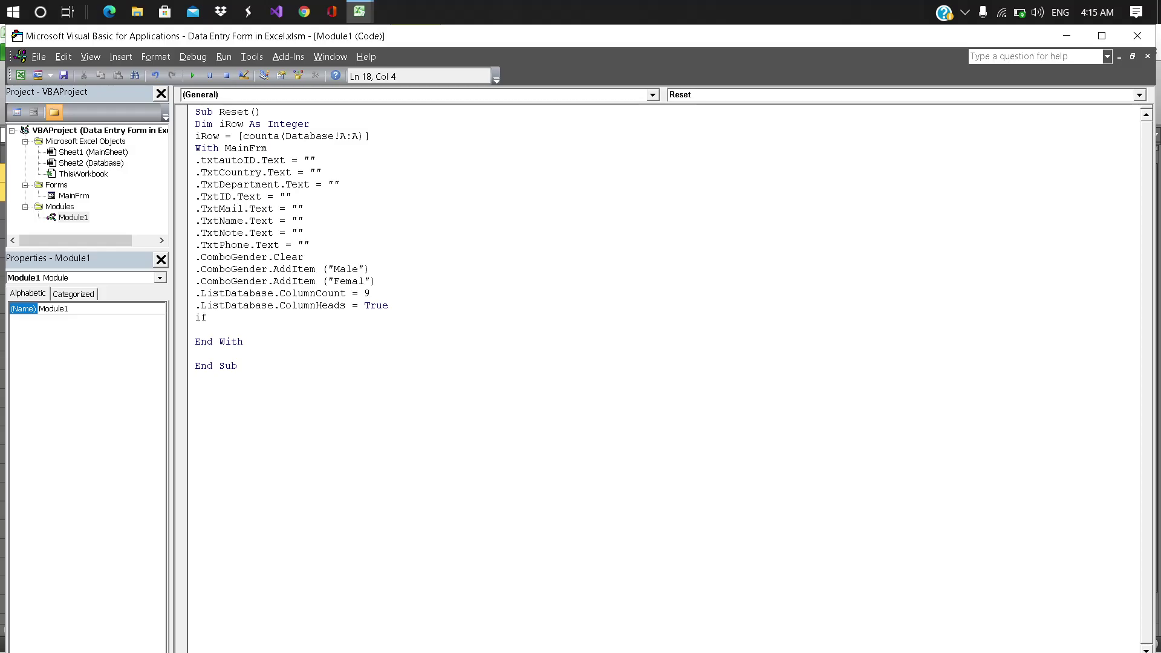
pyautogui.write('iRow')
pyautogui.write('>')
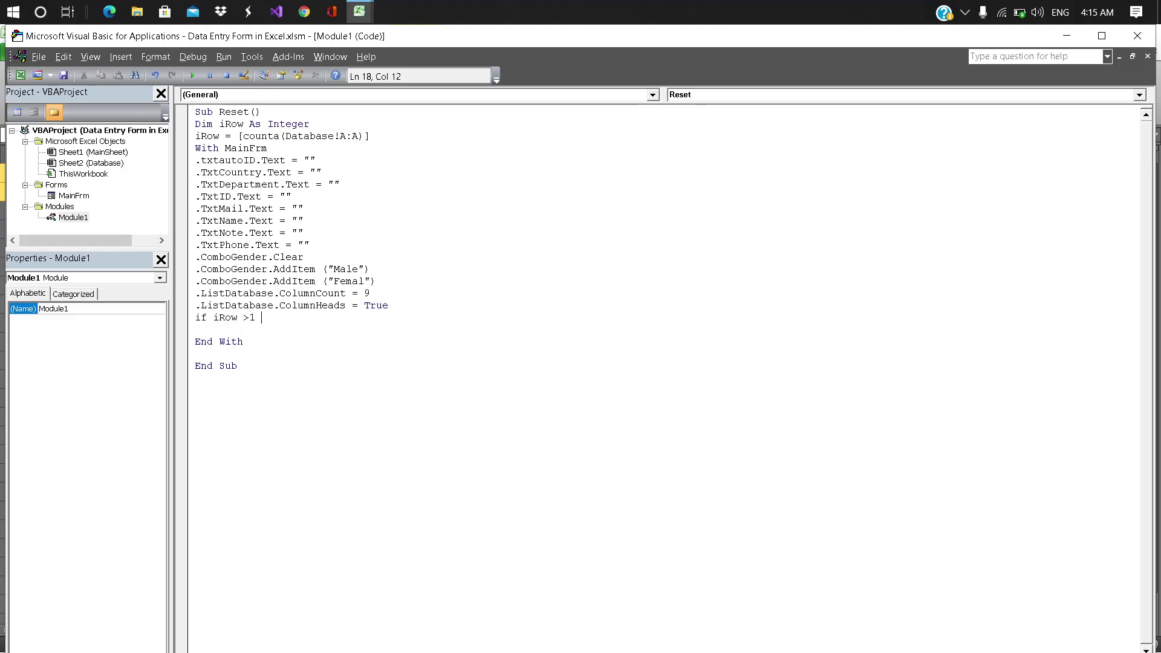
pyautogui.write(' 1 Then')
pyautogui.press('Return')
pyautogui.press('Return')
pyautogui.write('e')
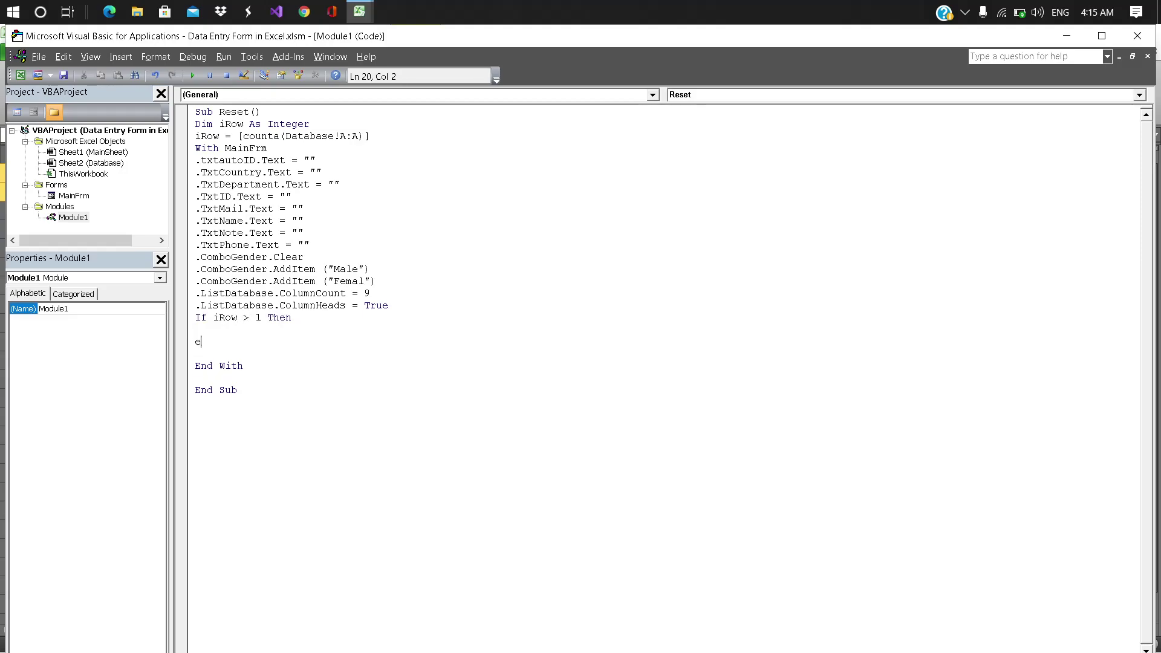
pyautogui.write('nd if')
pyautogui.press('Up')
pyautogui.press('Up')
# Inside the block, begin .ListDatabase.RowSource = "Database! A2".
pyautogui.write('.li')
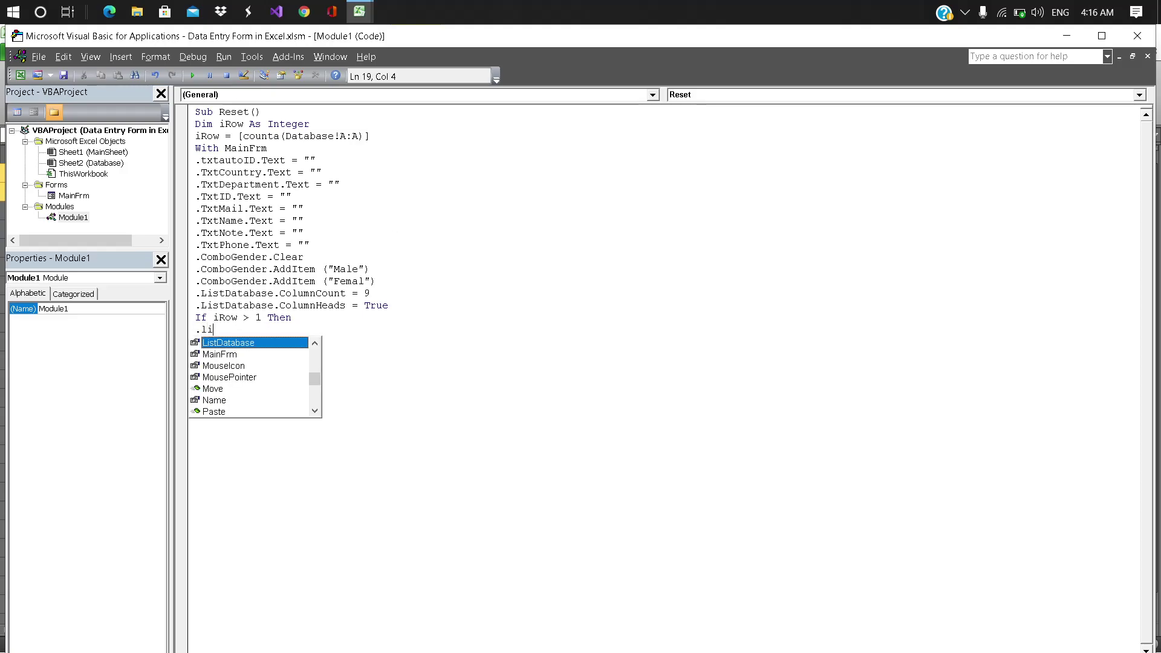
pyautogui.write('s')
pyautogui.press('Tab')
pyautogui.write('.')
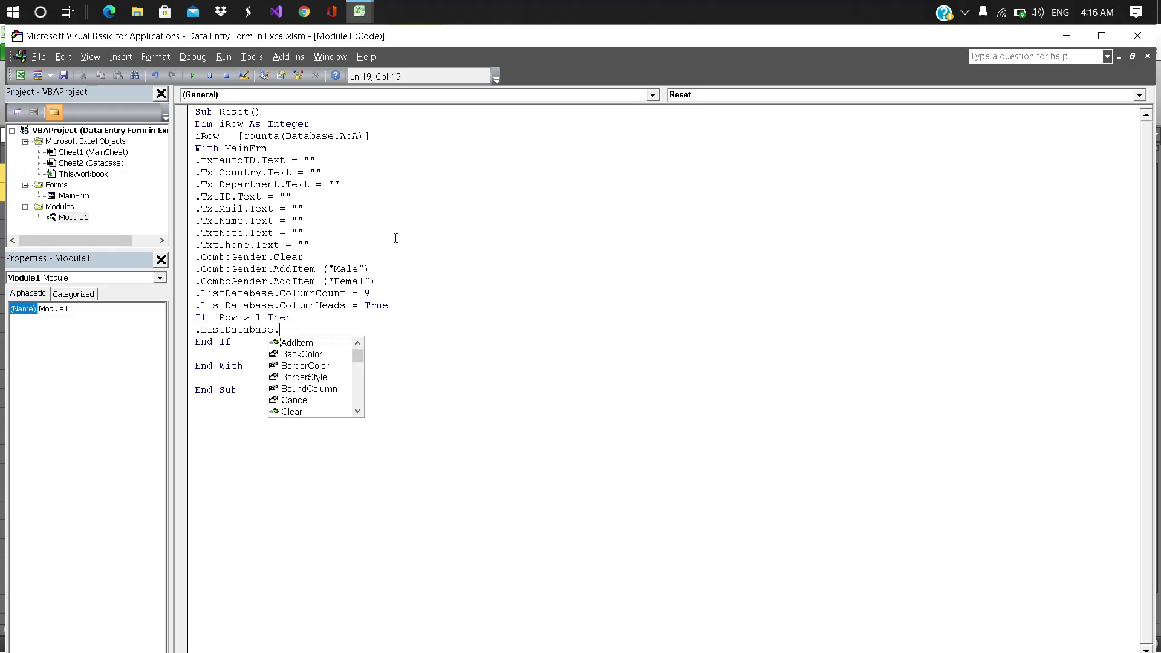
pyautogui.write('ro')
pyautogui.press('Tab')
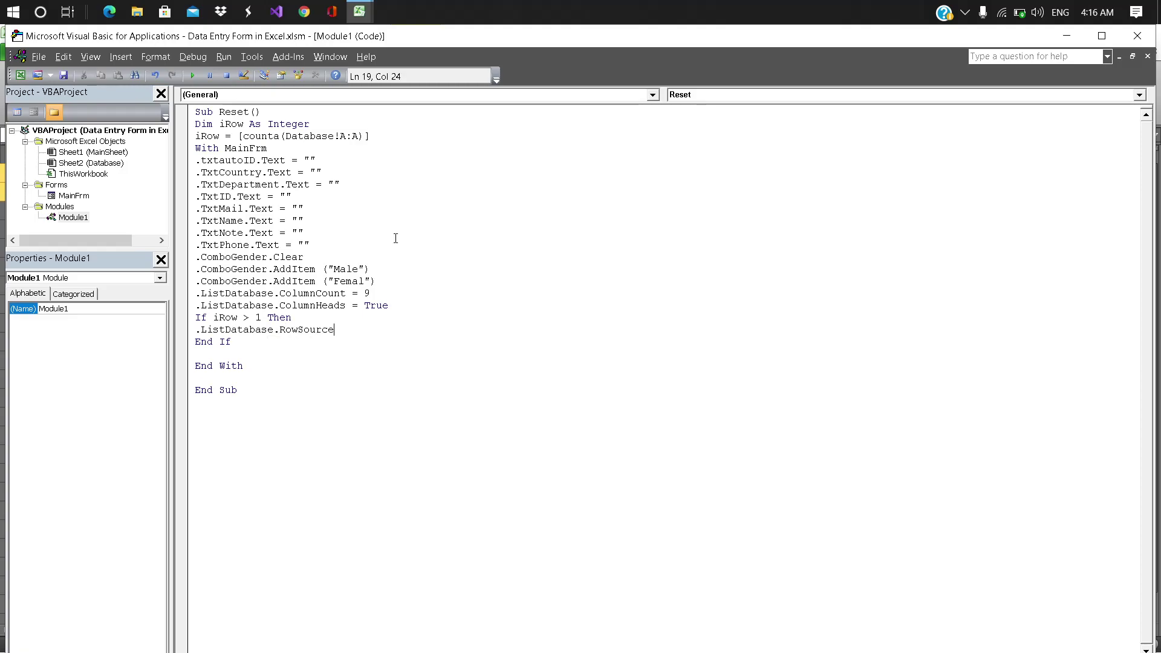
pyautogui.write('=')
pyautogui.press('Return')
pyautogui.press('Return')
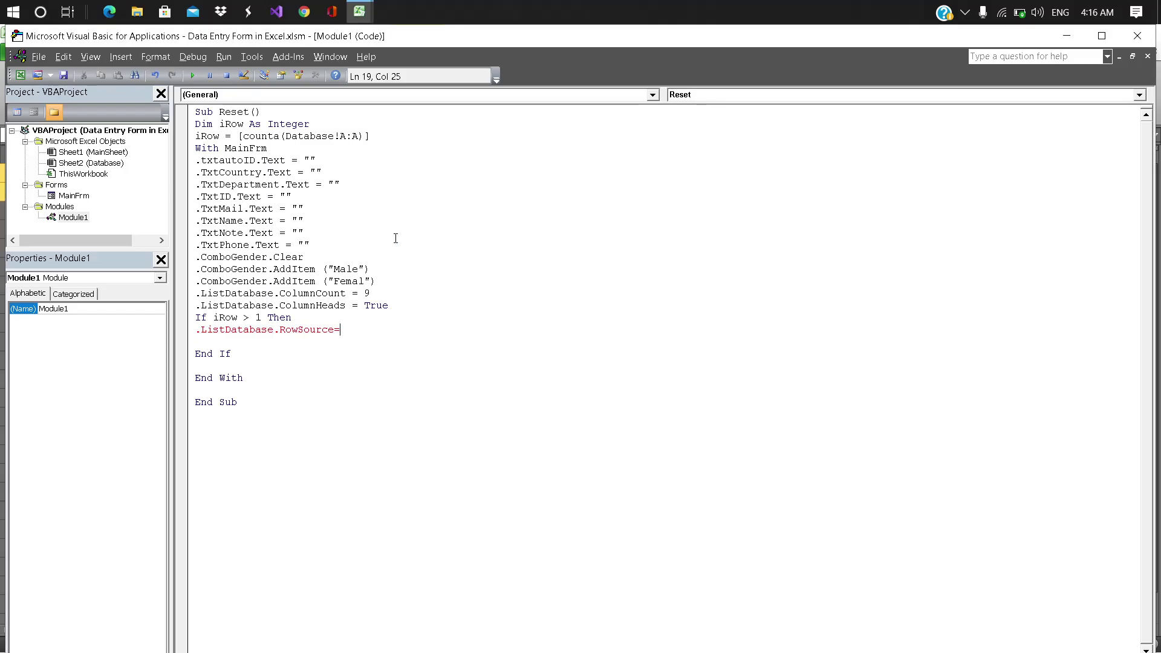
pyautogui.write('"')
pyautogui.write('DatA')
pyautogui.press('BackSpace')
pyautogui.press('BackSpace')
pyautogui.press('BackSpace')
pyautogui.write('ATA')
pyautogui.press('BackSpace')
pyautogui.press('BackSpace')
pyautogui.press('BackSpace')
pyautogui.write('tabase')
pyautogui.write('! ')
pyautogui.write('A')
pyautogui.write('2')
# After checking the Database sheet, finish the range as "Database! A2:I" & iRow.
pyautogui.hotkey('alt', 'F11')
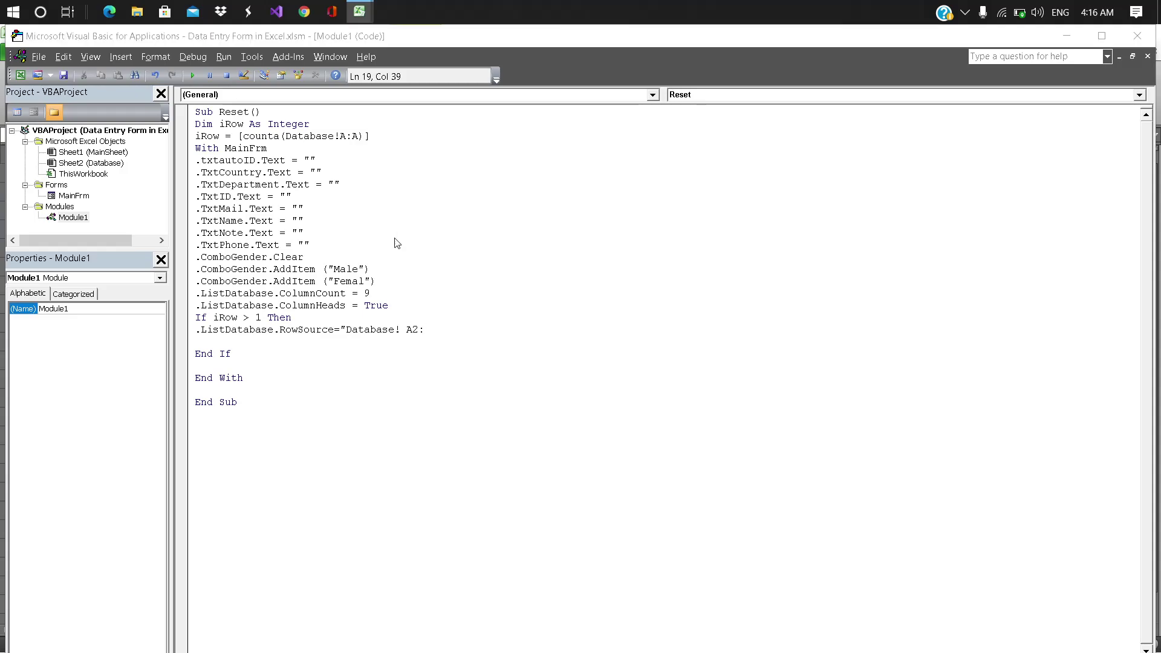
pyautogui.hotkey('alt', 'F11')
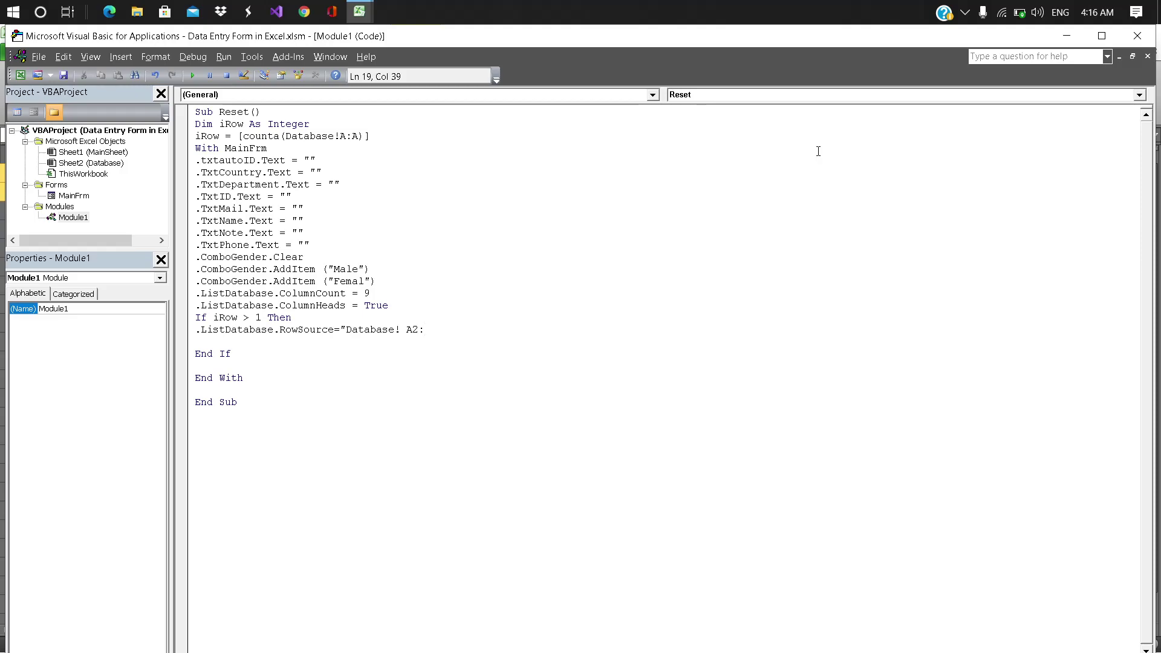
pyautogui.write('i')
pyautogui.press('BackSpace')
pyautogui.write('I')
pyautogui.write('"')
pyautogui.write(' & i')
pyautogui.write('Row')
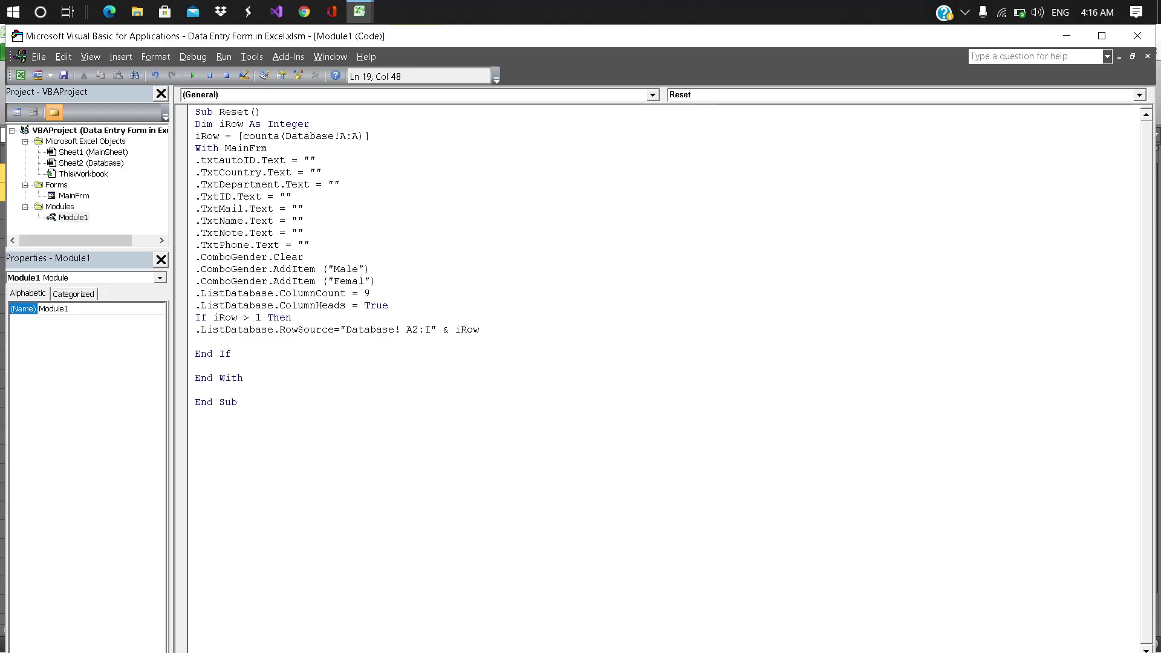
pyautogui.press('Return')
# Add an Else line after the RowSource assignment.
pyautogui.write('.')
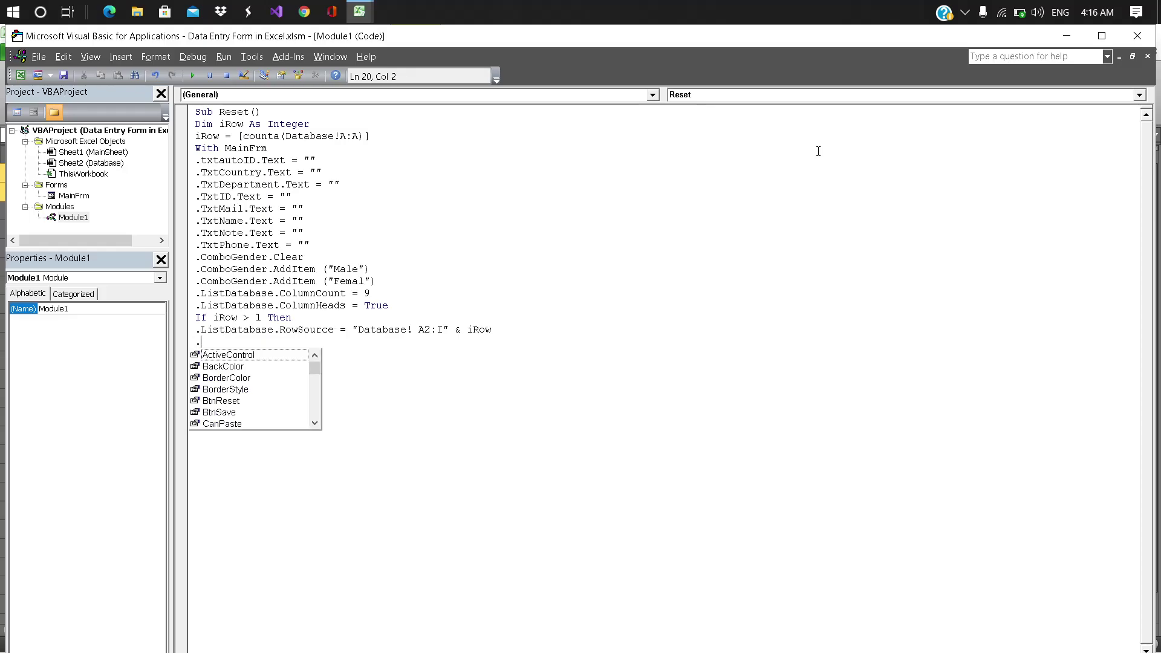
pyautogui.press('BackSpace')
pyautogui.write('else')
pyautogui.press('Return')
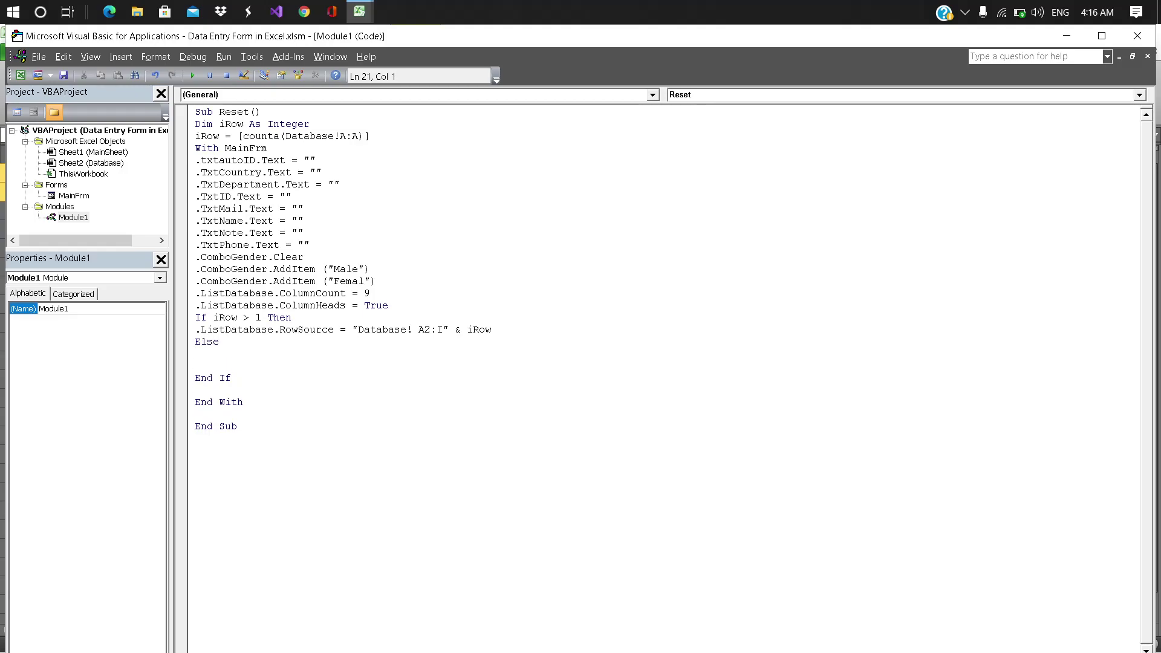
# Under Else, set .ListDatabase.RowSource = "Database!A2:I2" & iRow.
pyautogui.write('.Li')
pyautogui.press('Tab')
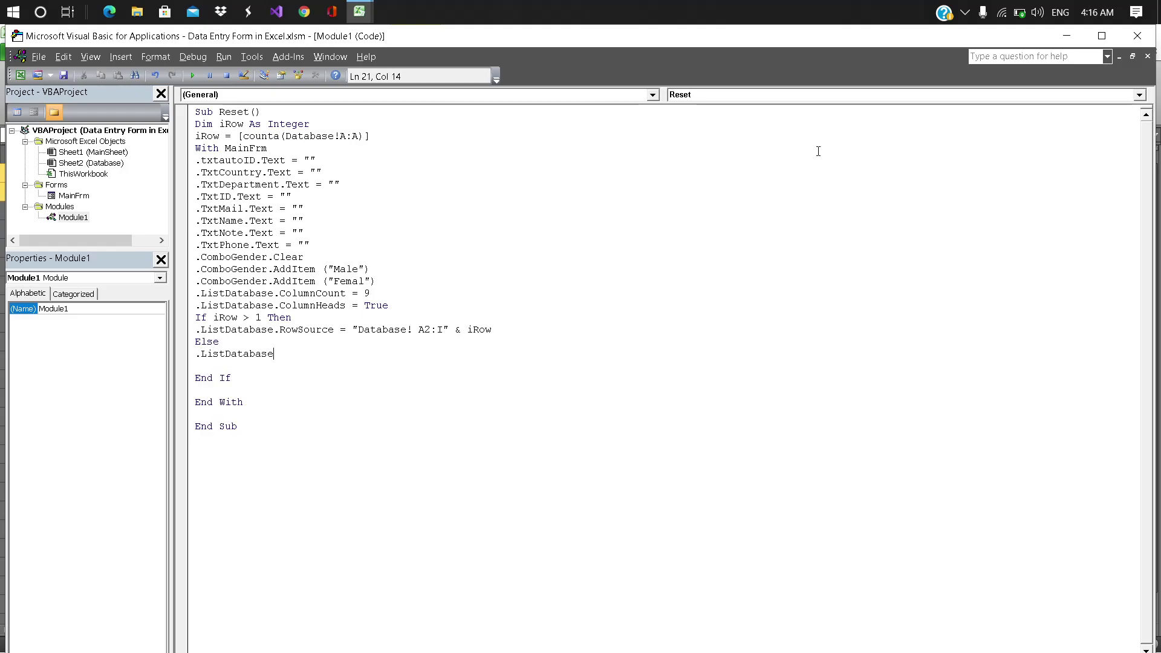
pyautogui.write('.r')
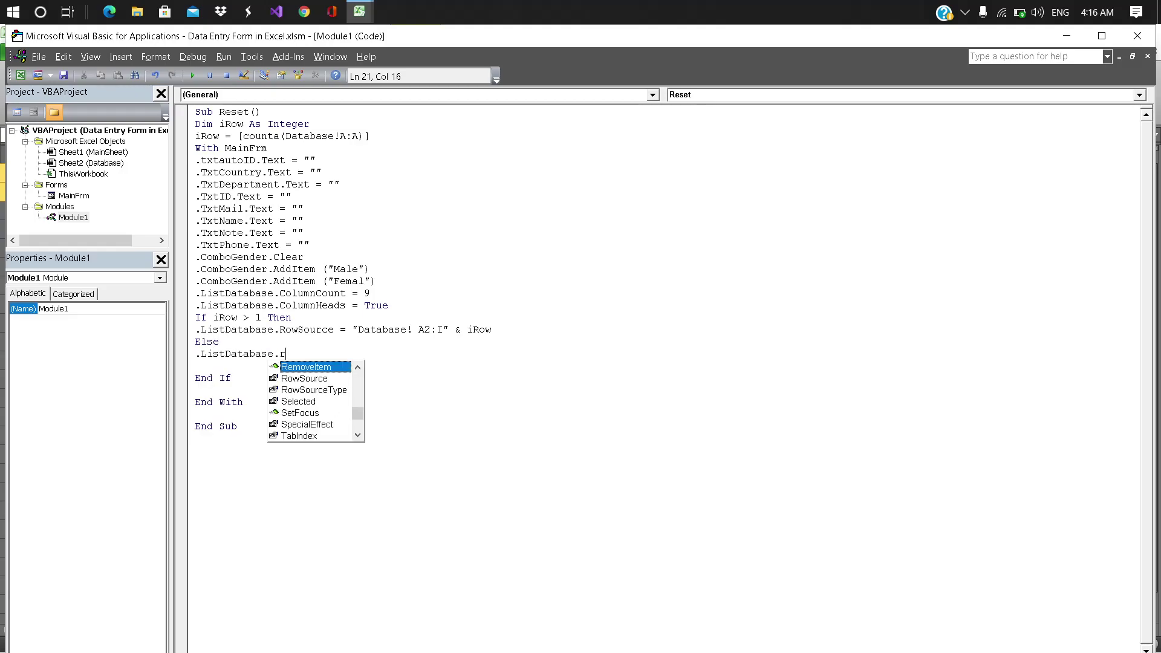
pyautogui.write('o')
pyautogui.press('Tab')
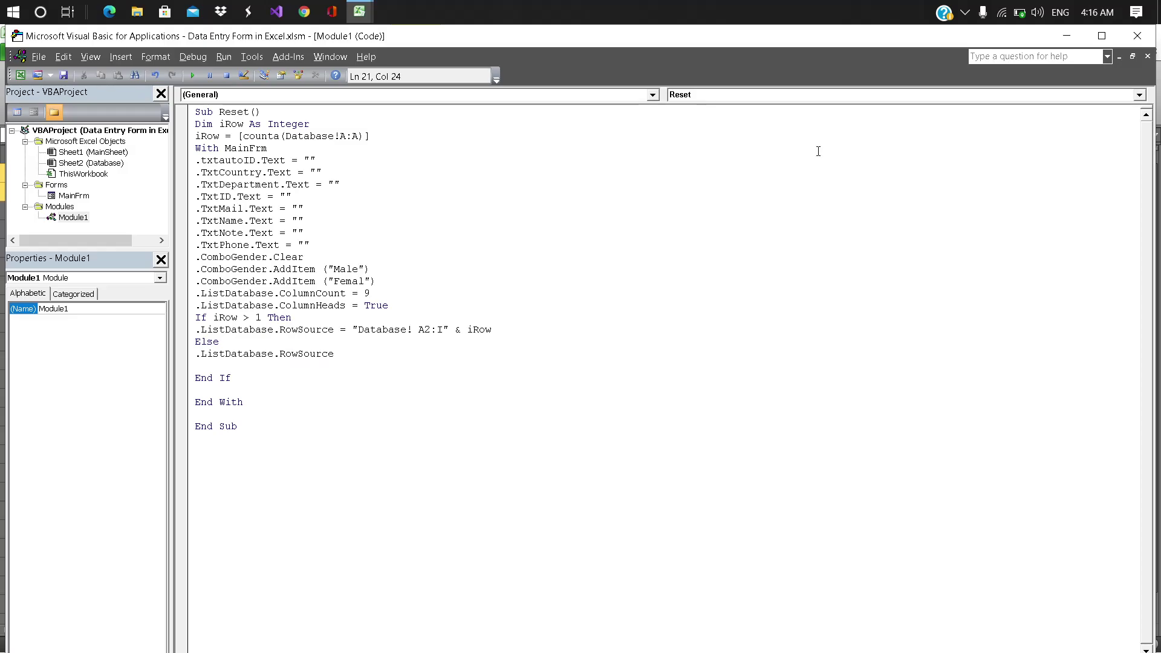
pyautogui.write('="Dat')
pyautogui.write('abase!')
pyautogui.write('A')
pyautogui.write('2:')
pyautogui.write('I@')
pyautogui.press('BackSpace')
pyautogui.write('2')
pyautogui.write('"')
pyautogui.write(' & iRow')
pyautogui.press('Return')
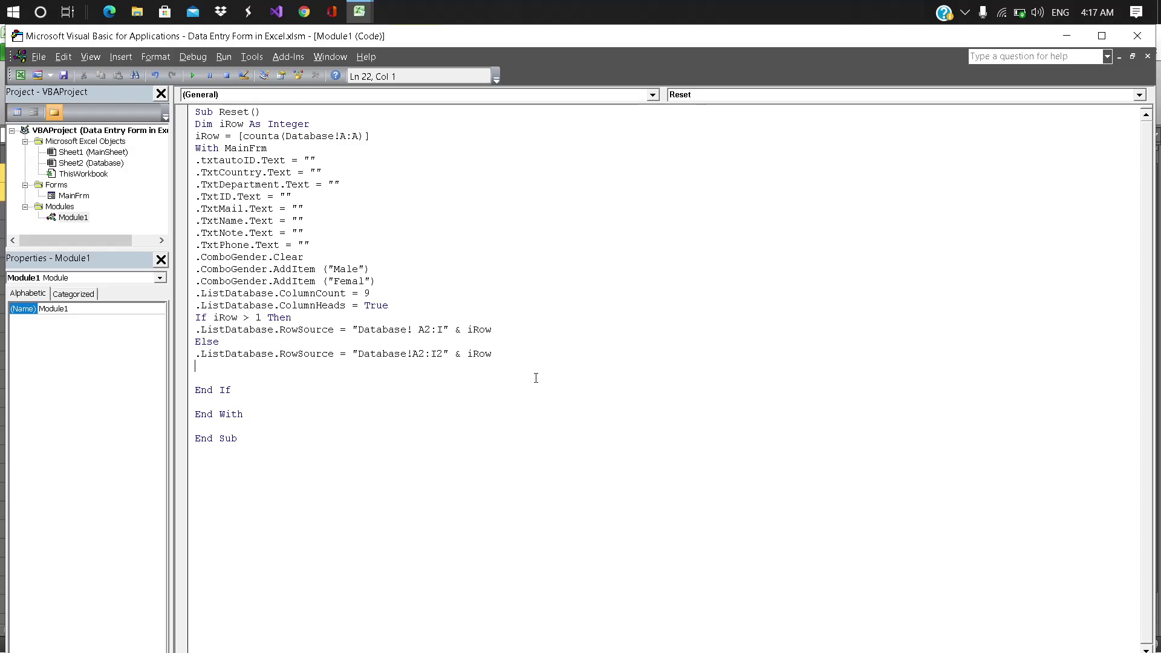
# Create a new Sub Submit procedure below Reset.
pyautogui.press('Return')
pyautogui.write('Sub ')
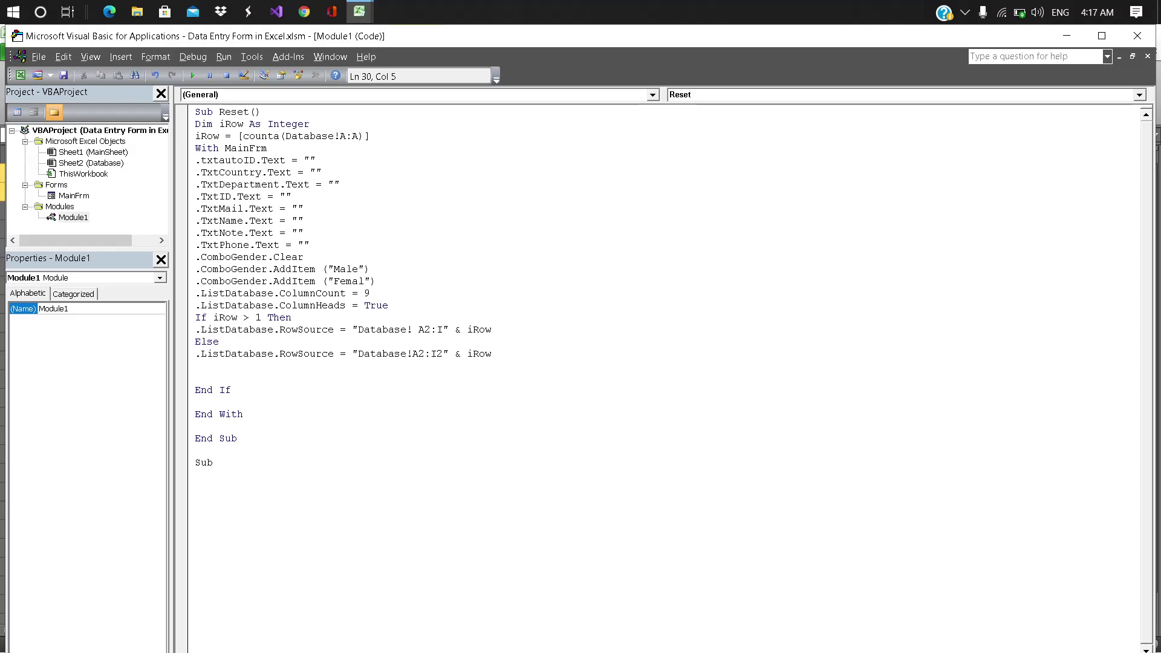
pyautogui.write('Sub')
pyautogui.write('mi')
pyautogui.press('BackSpace')
pyautogui.press('BackSpace')
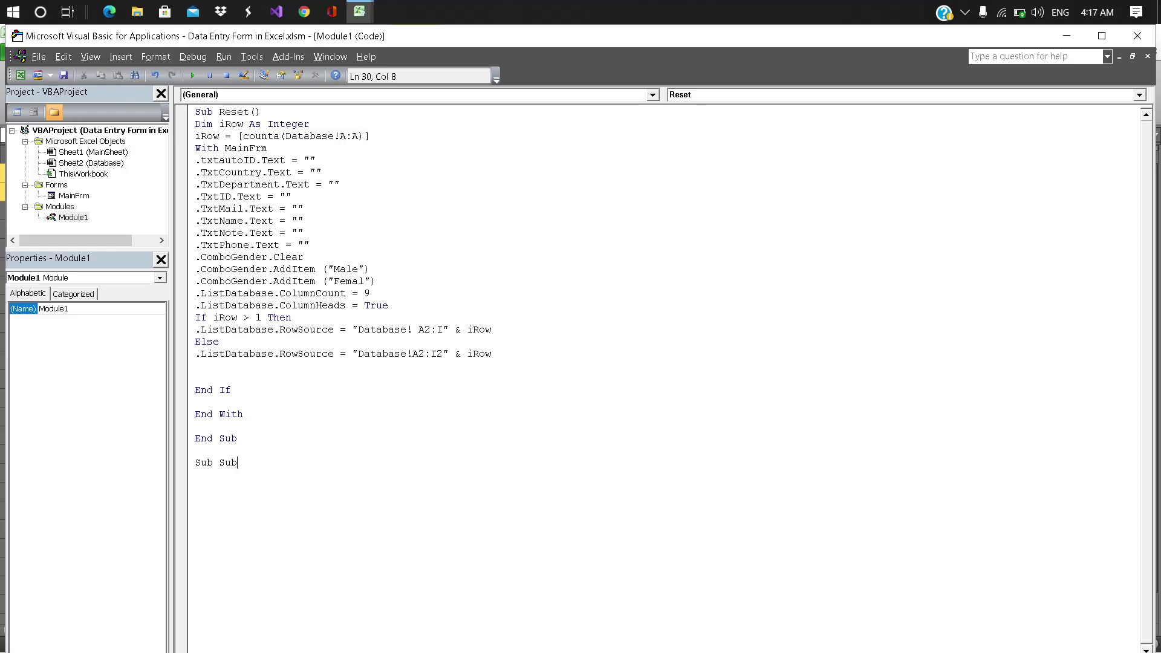
pyautogui.write('m')
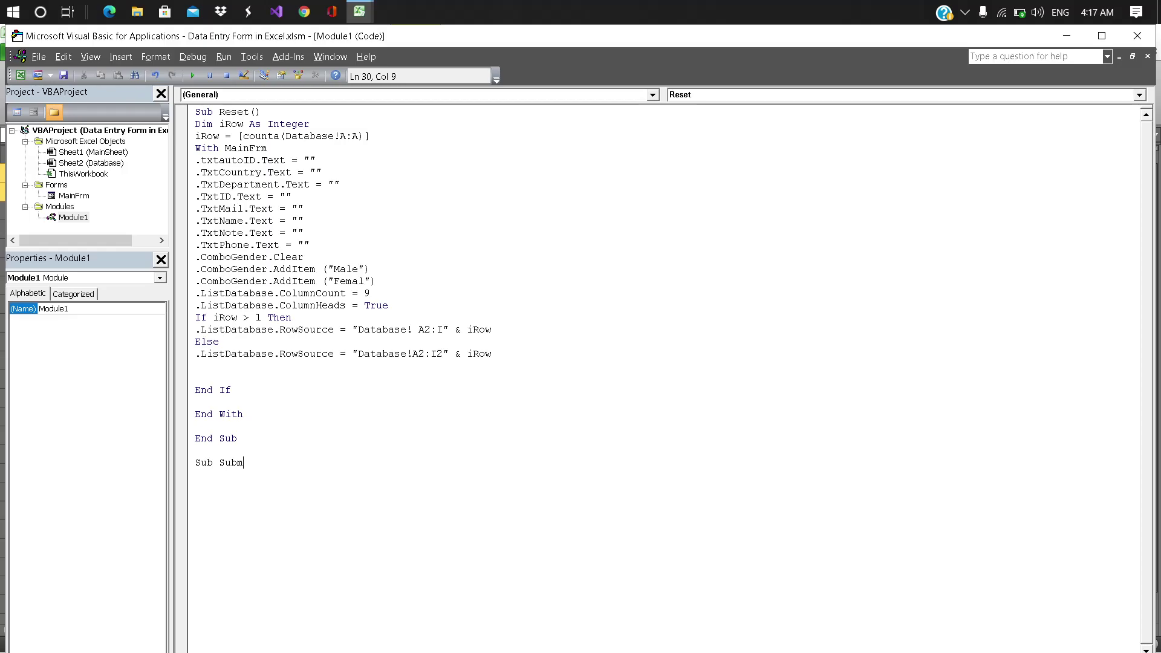
pyautogui.write('et')
pyautogui.press('BackSpace')
pyautogui.press('BackSpace')
pyautogui.write('it')
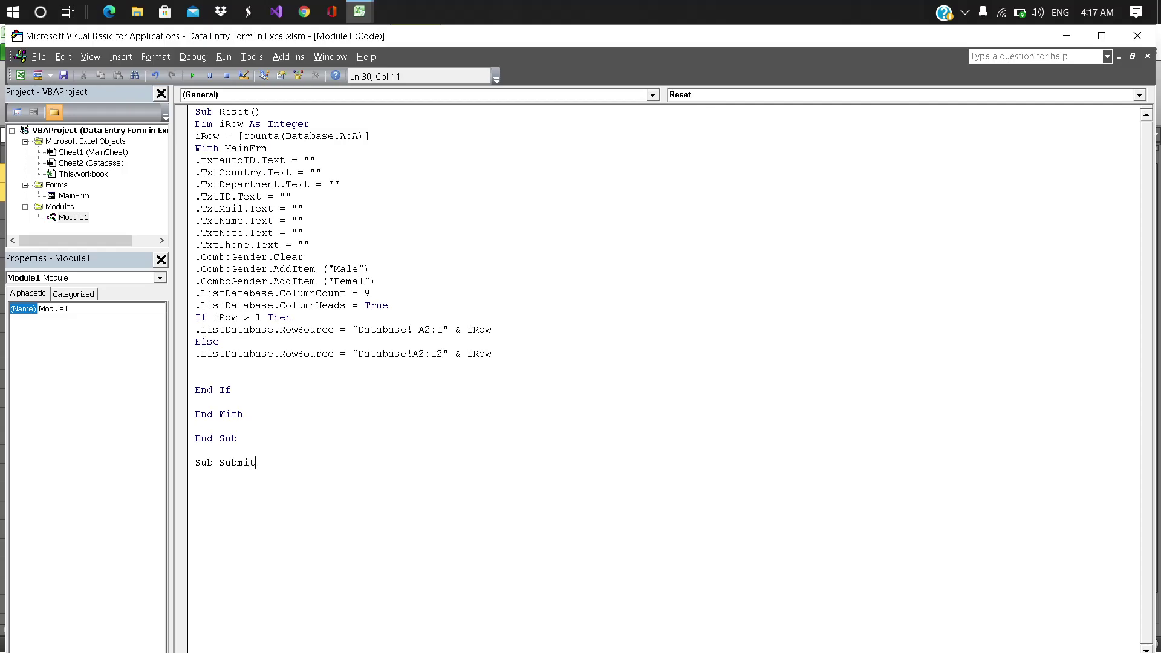
pyautogui.press('Return')
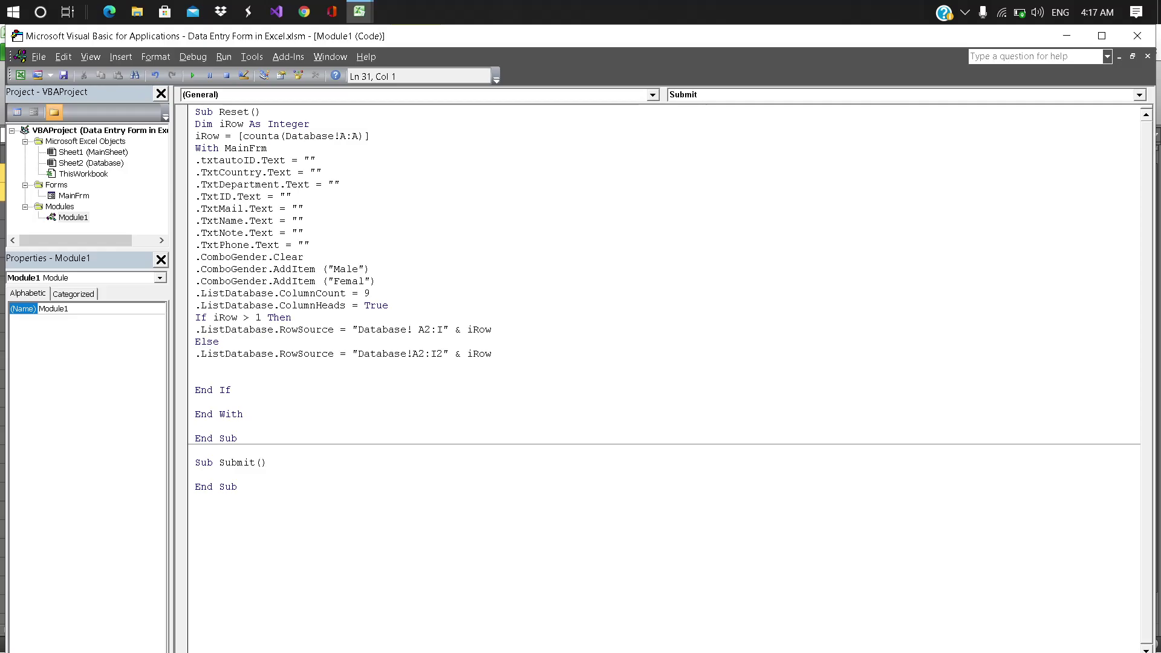
# Declare Dim sh As Worksheet and Dim iRow As Integer.
pyautogui.write('di')
pyautogui.write('m sh as ')
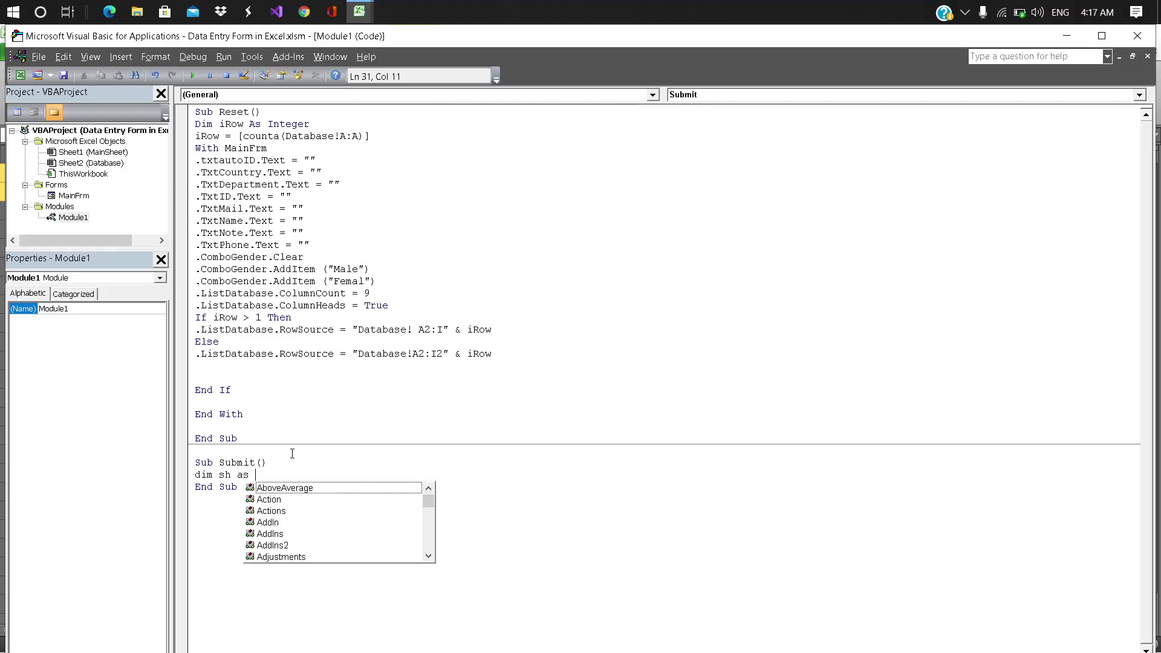
pyautogui.write('she')
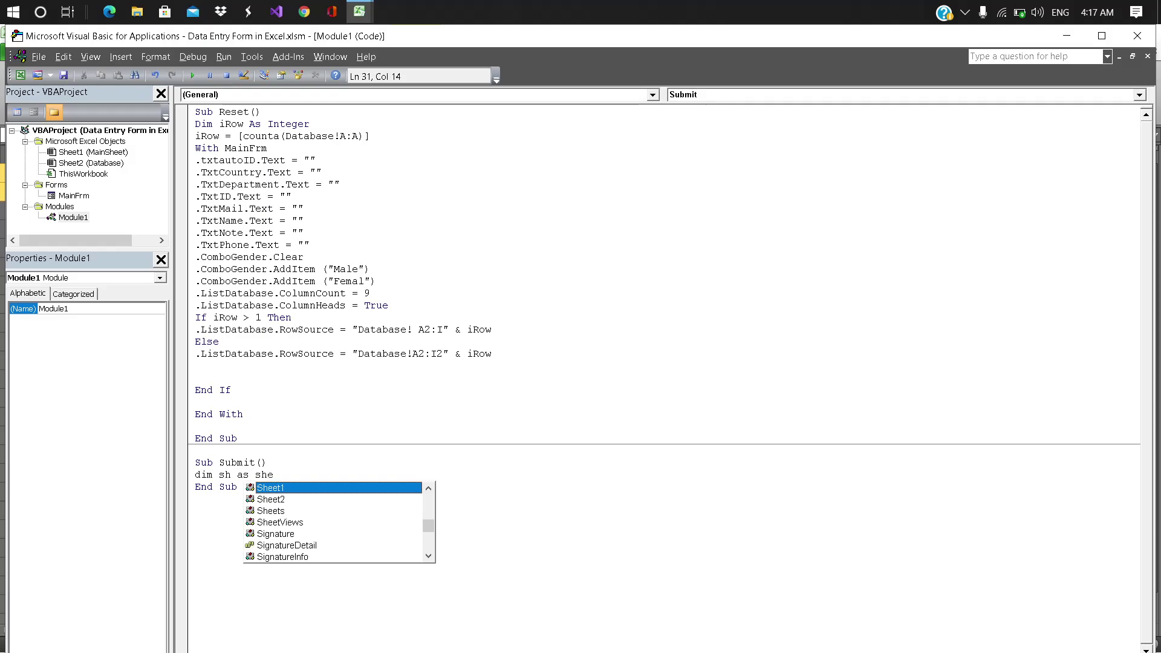
pyautogui.press('BackSpace')
pyautogui.press('BackSpace')
pyautogui.press('BackSpace')
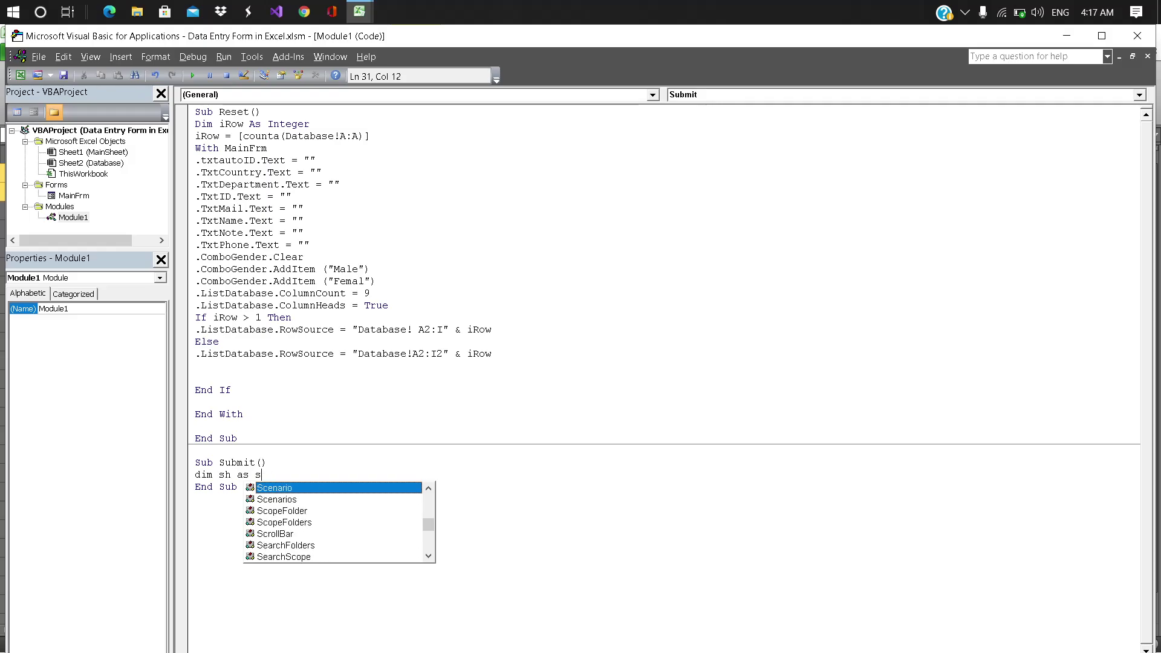
pyautogui.write('worksh')
pyautogui.press('Tab')
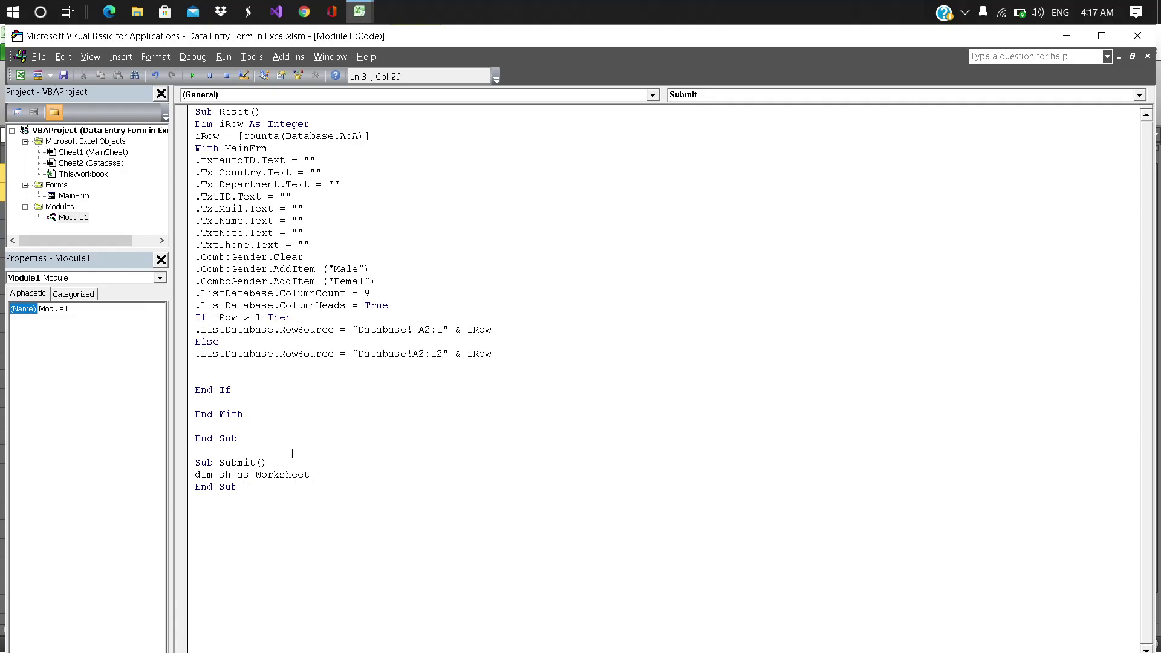
pyautogui.press('Return')
pyautogui.write('dim')
pyautogui.write('i')
pyautogui.write('Row as ')
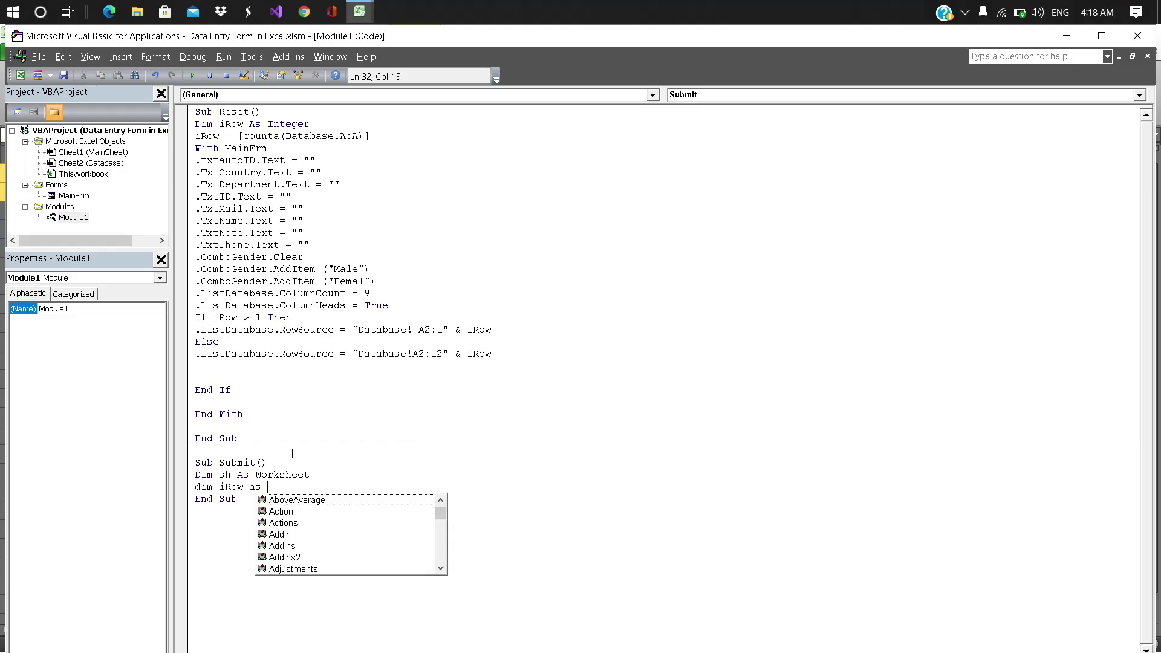
pyautogui.write('inte')
pyautogui.press('Return')
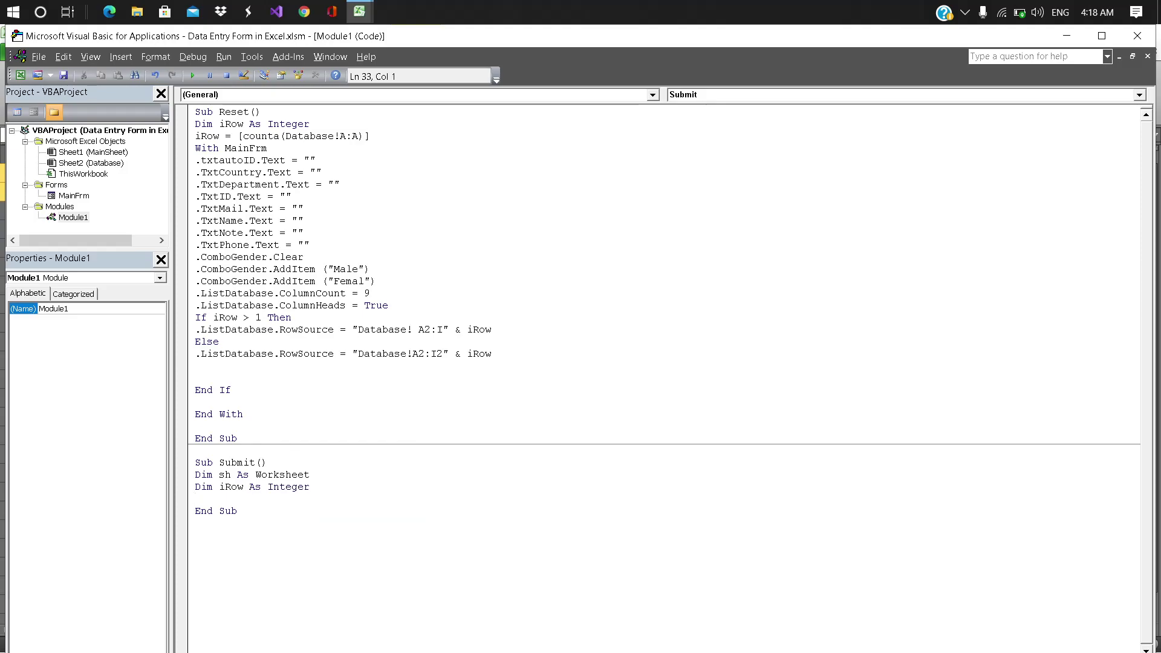
# Add Set sh = ThisWorkbook.Sheets("Database").
pyautogui.write('set ')
pyautogui.write('sh')
pyautogui.write('=')
pyautogui.write(' thi')
pyautogui.press('BackSpace')
pyautogui.hotkey('ctrl', 'space')
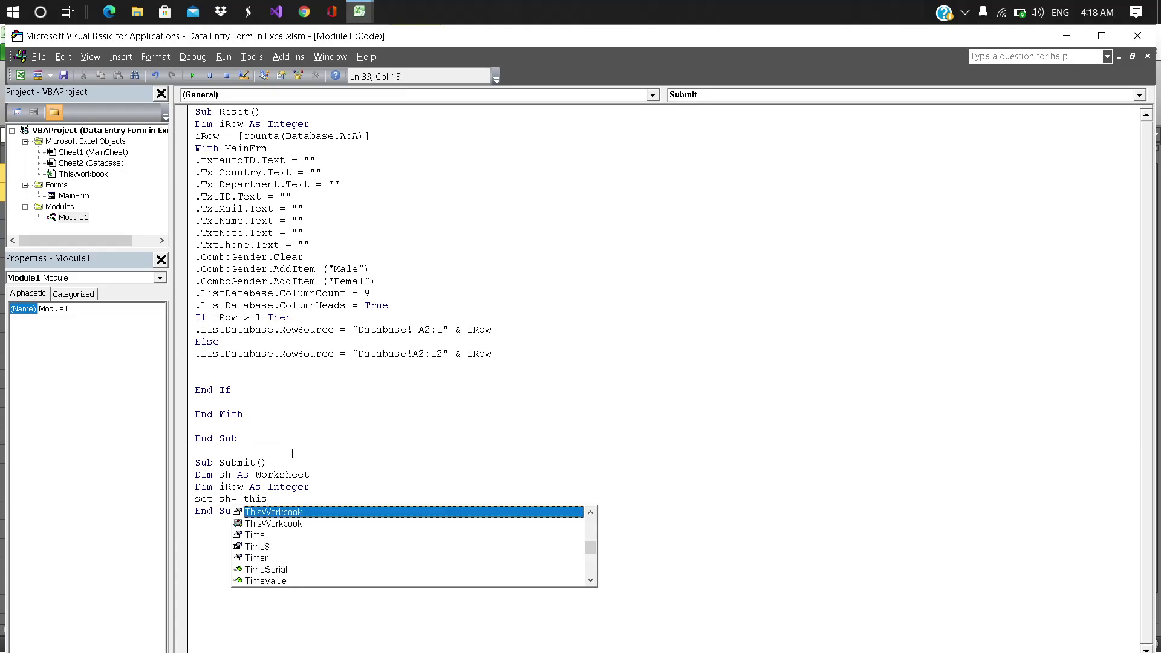
pyautogui.press('Tab')
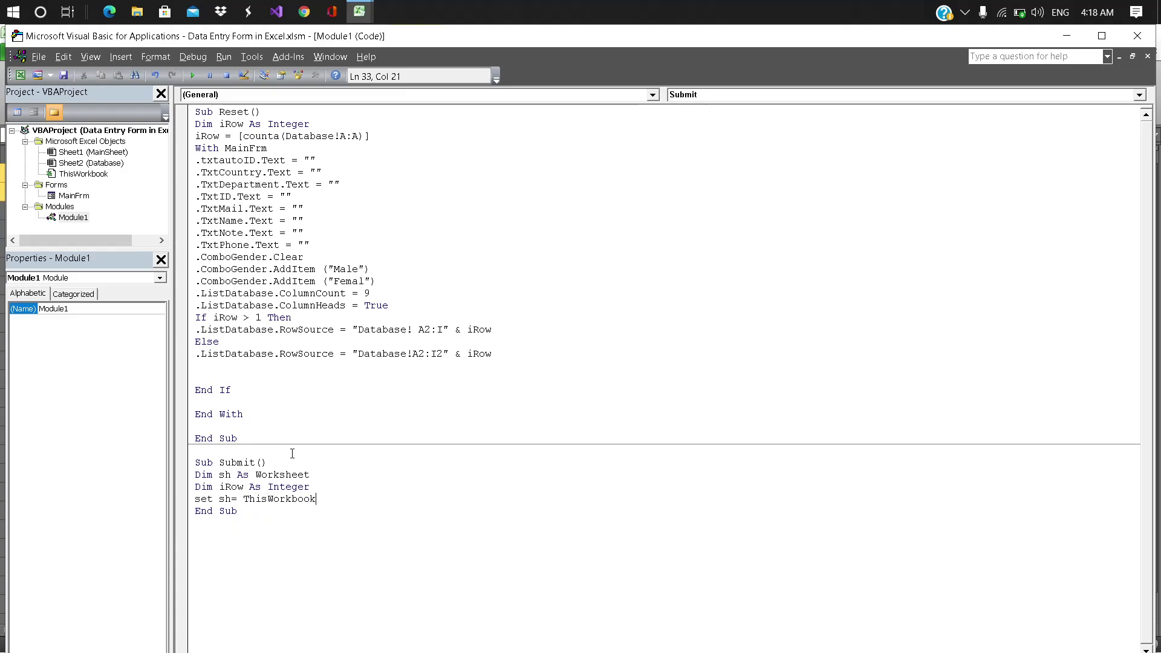
pyautogui.write('.shee')
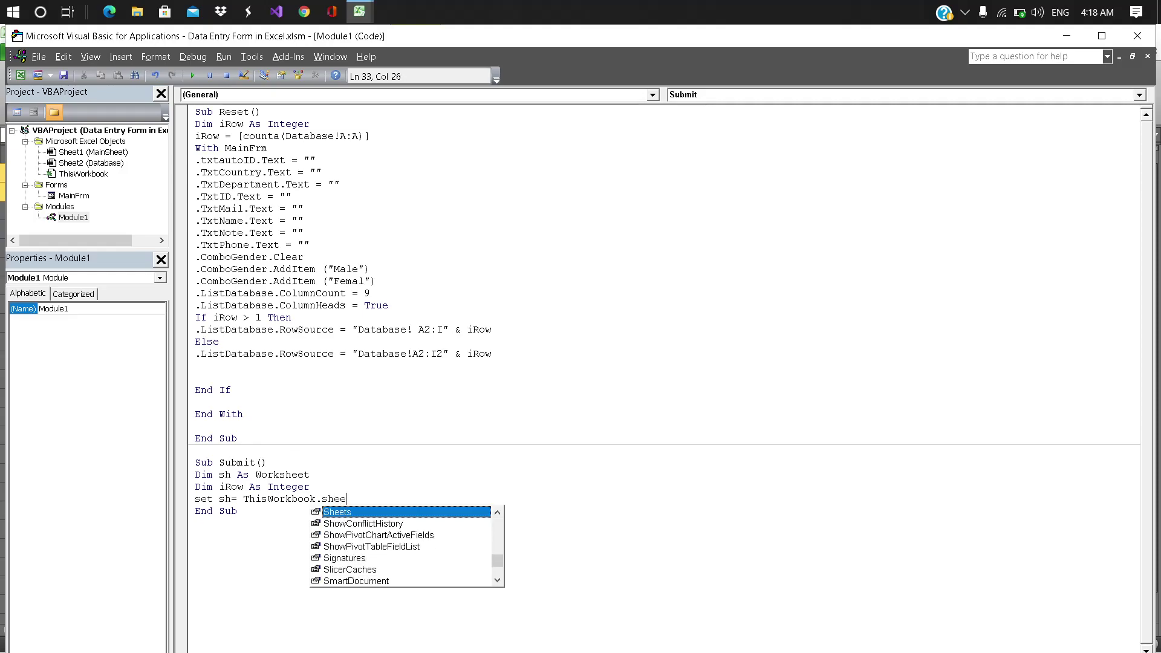
pyautogui.write('t')
pyautogui.press('Tab')
pyautogui.write('(')
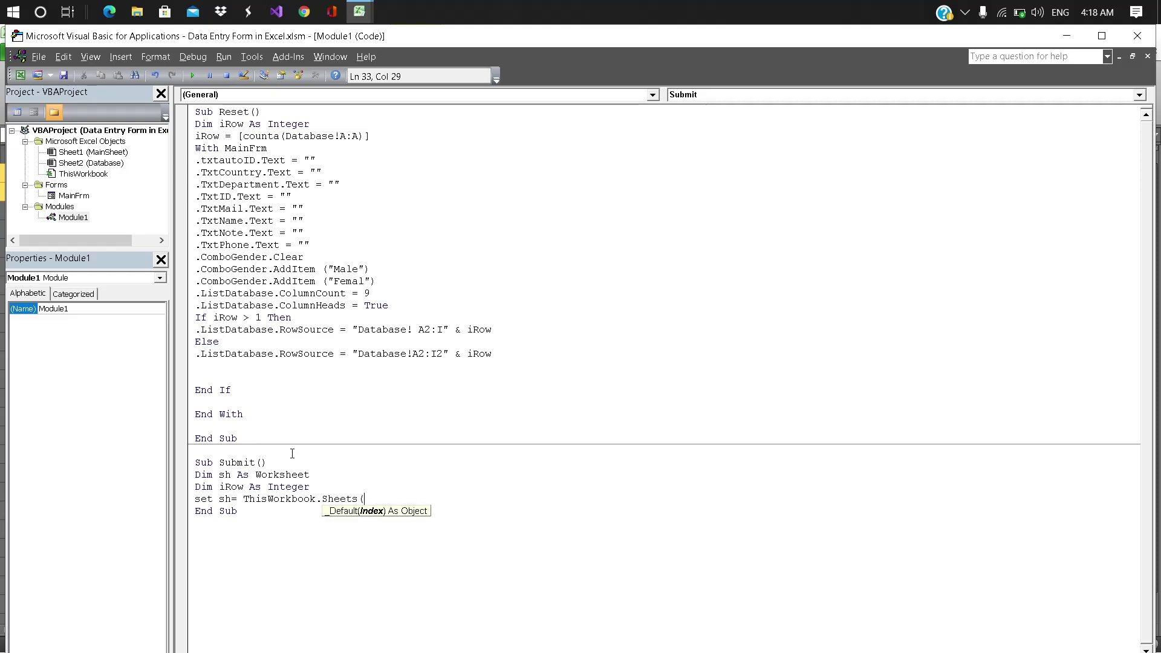
pyautogui.write('"')
pyautogui.write('Sd')
pyautogui.press('BackSpace')
pyautogui.press('BackSpace')
pyautogui.write('S')
pyautogui.press('BackSpace')
pyautogui.write('Datab')
pyautogui.write('ase"')
pyautogui.press('BackSpace')
pyautogui.write('"')
pyautogui.write(')')
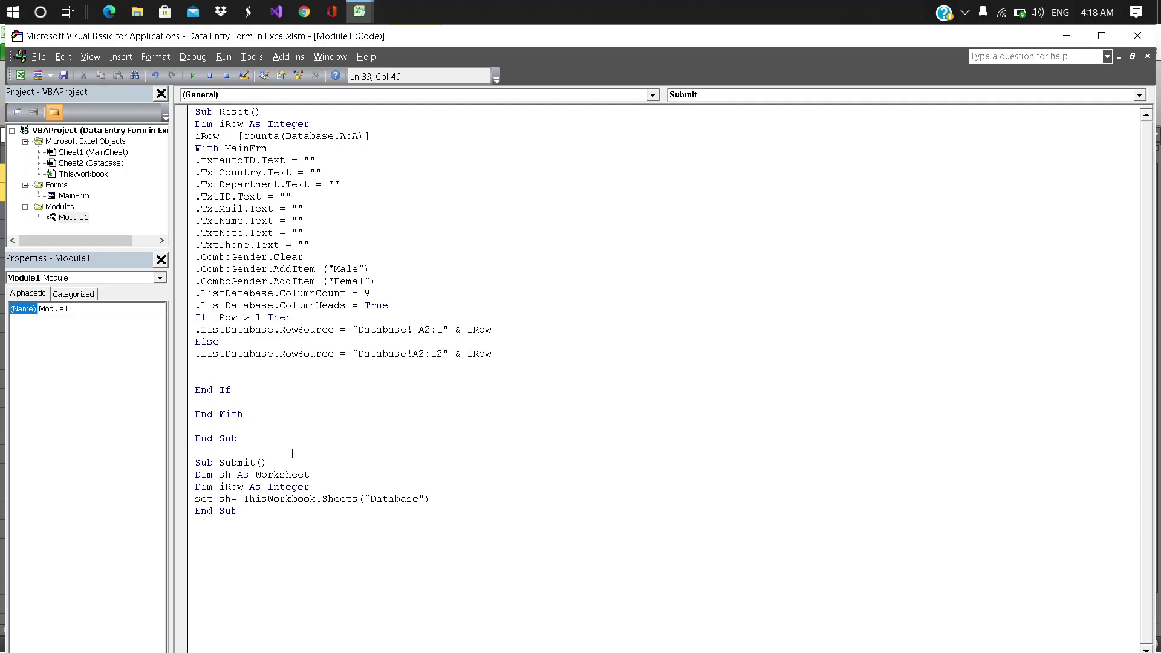
pyautogui.press('Return')
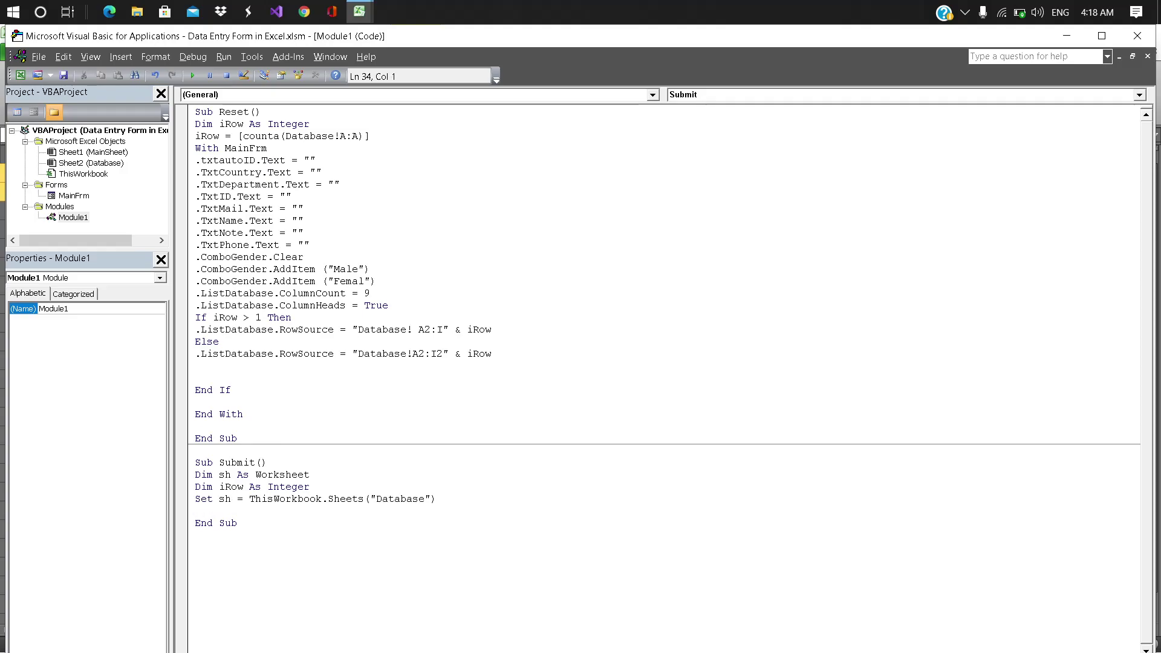
# Add iRow = [counta(Database!A:A)] + 1 to find the next free row.
pyautogui.write('irow')
pyautogui.write('=')
pyautogui.press('BackSpace')
pyautogui.press('BackSpace')
pyautogui.press('BackSpace')
pyautogui.press('BackSpace')
pyautogui.write('Row')
pyautogui.write('=')
pyautogui.write('[]')
pyautogui.write('cont')
pyautogui.press('BackSpace')
pyautogui.press('BackSpace')
pyautogui.press('BackSpace')
pyautogui.write('ou')
pyautogui.write('nta')
pyautogui.write('(')
pyautogui.write(')')
pyautogui.write('D')
pyautogui.write('atabase')
pyautogui.write('!')
pyautogui.write('A')
pyautogui.write(':A')
pyautogui.click(358, 511)
pyautogui.write('+')
pyautogui.write('1')
pyautogui.press('Return')
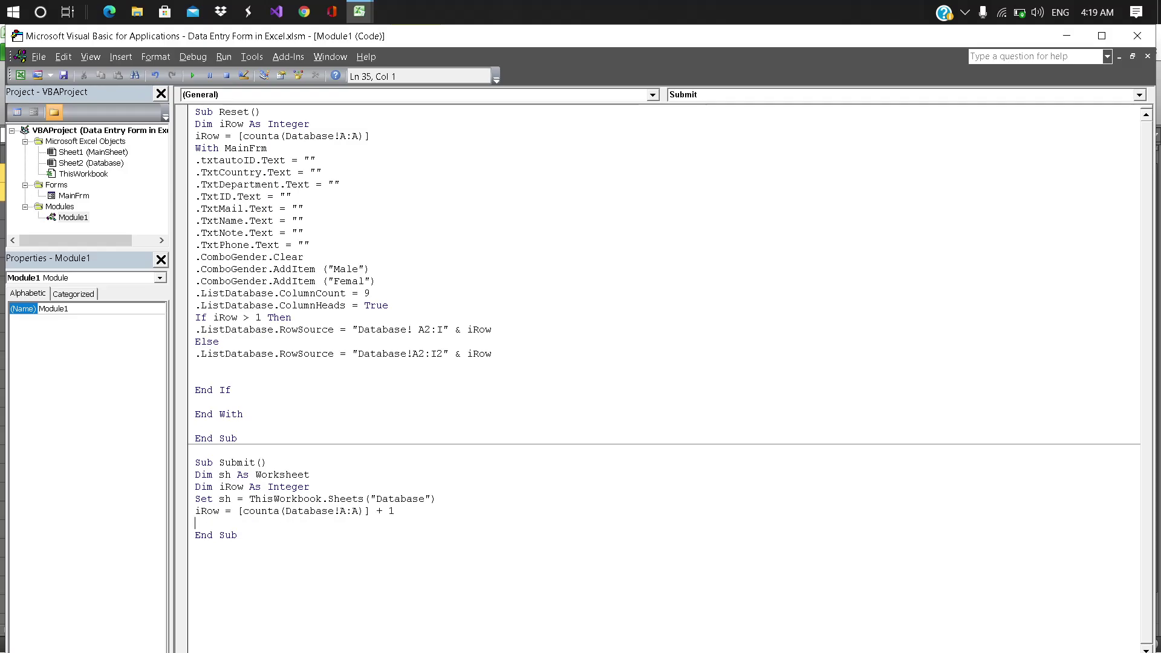
# Add a With sh … End With block writing .Cells(iRow, 1) = iRow - 1.
pyautogui.write('with s')
pyautogui.write('h')
pyautogui.press('Return')
pyautogui.press('Return')
pyautogui.write('end wi')
pyautogui.write('th')
pyautogui.press('Up')
pyautogui.write('.')
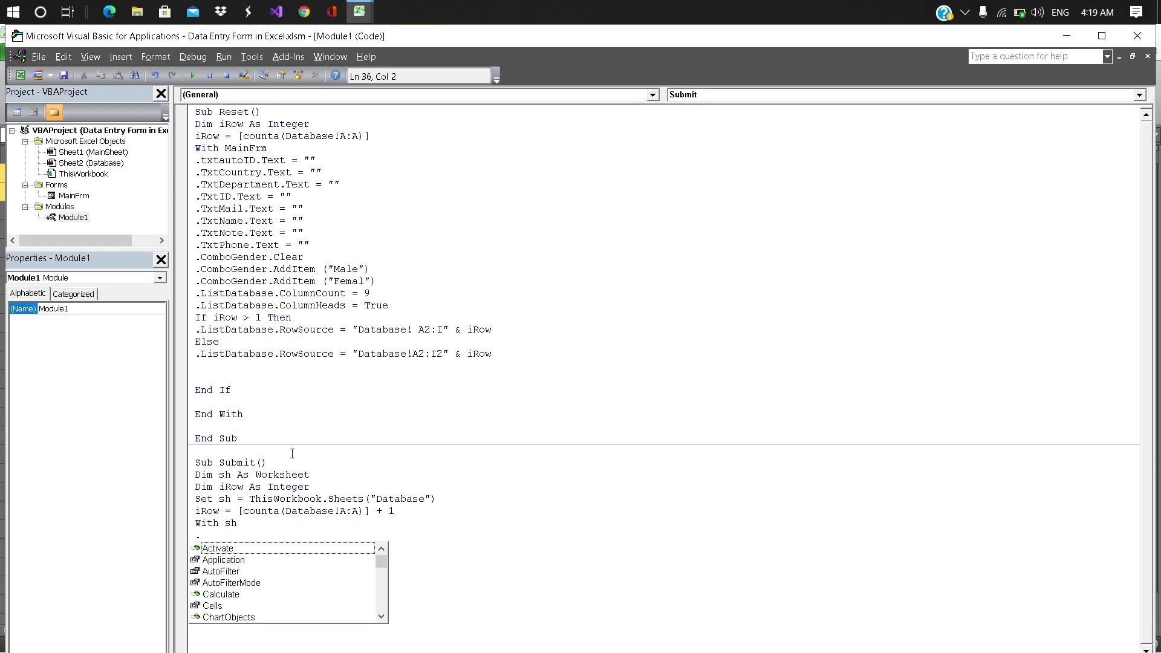
pyautogui.write('cell')
pyautogui.press('Tab')
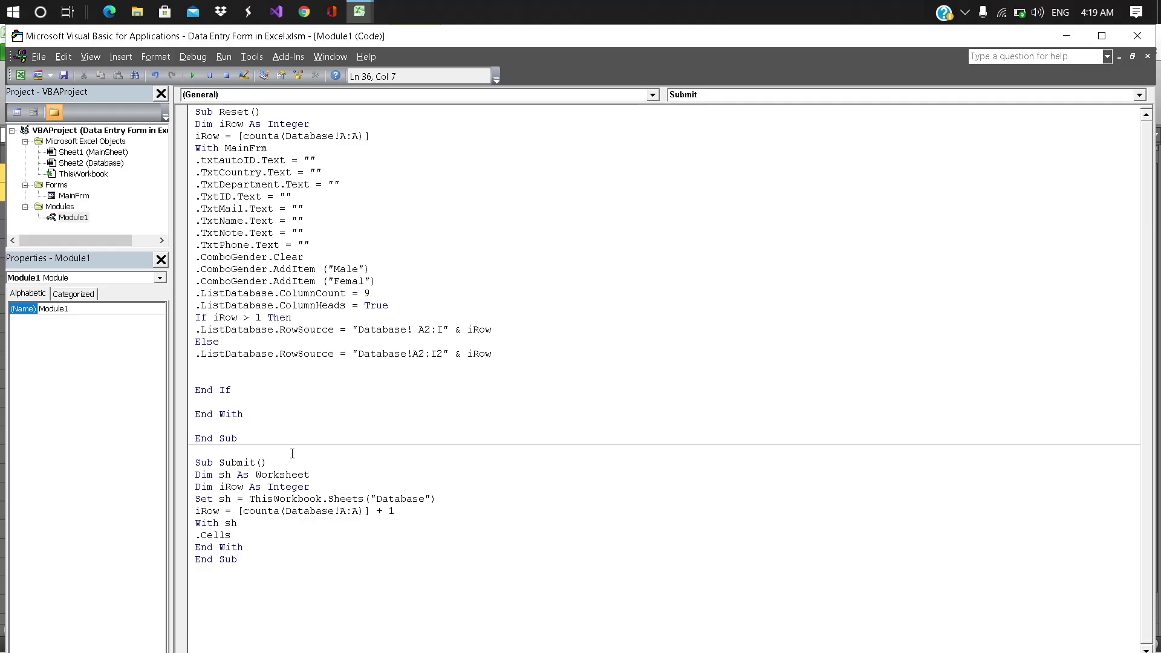
pyautogui.write('(')
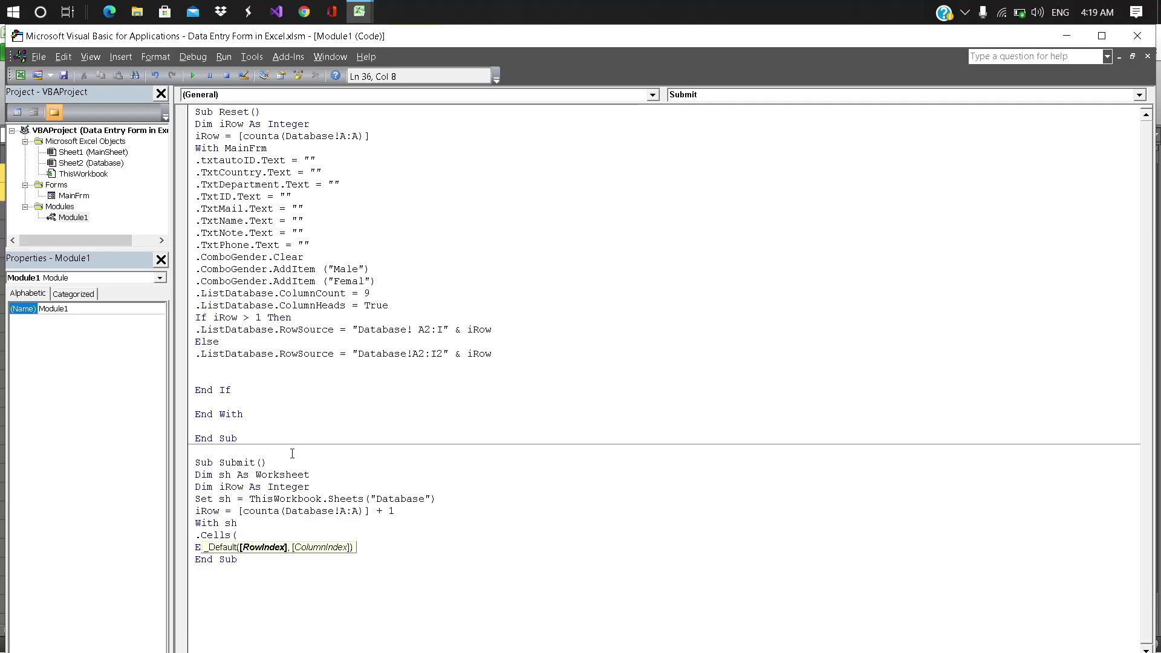
pyautogui.write('irow')
pyautogui.write(',')
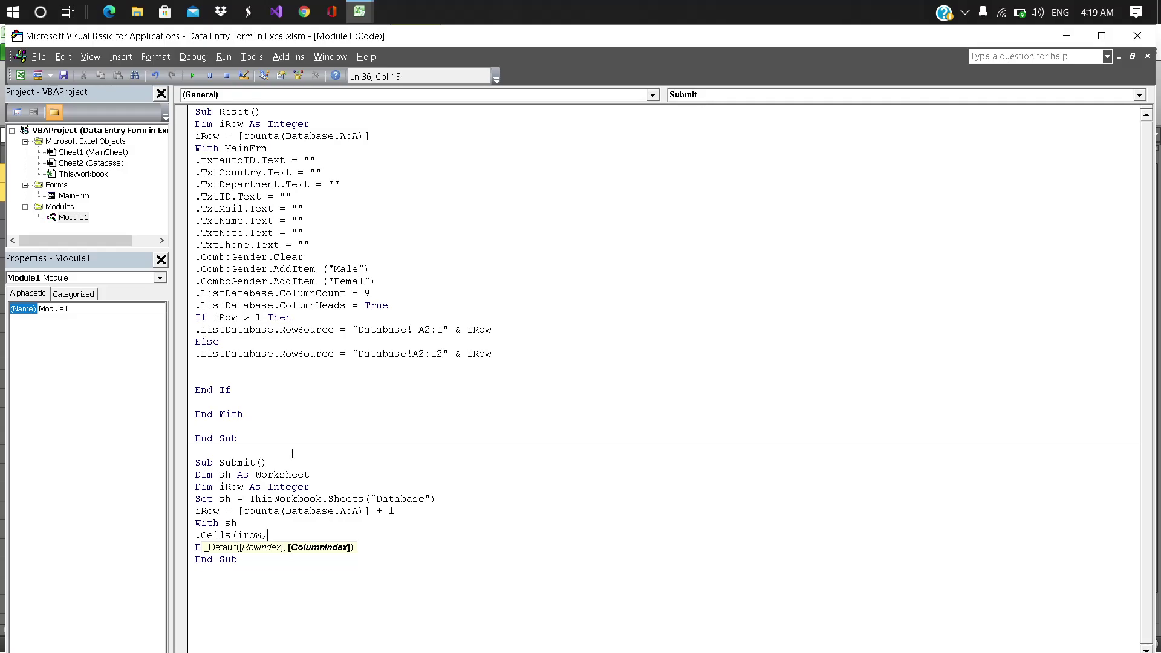
pyautogui.write('1)')
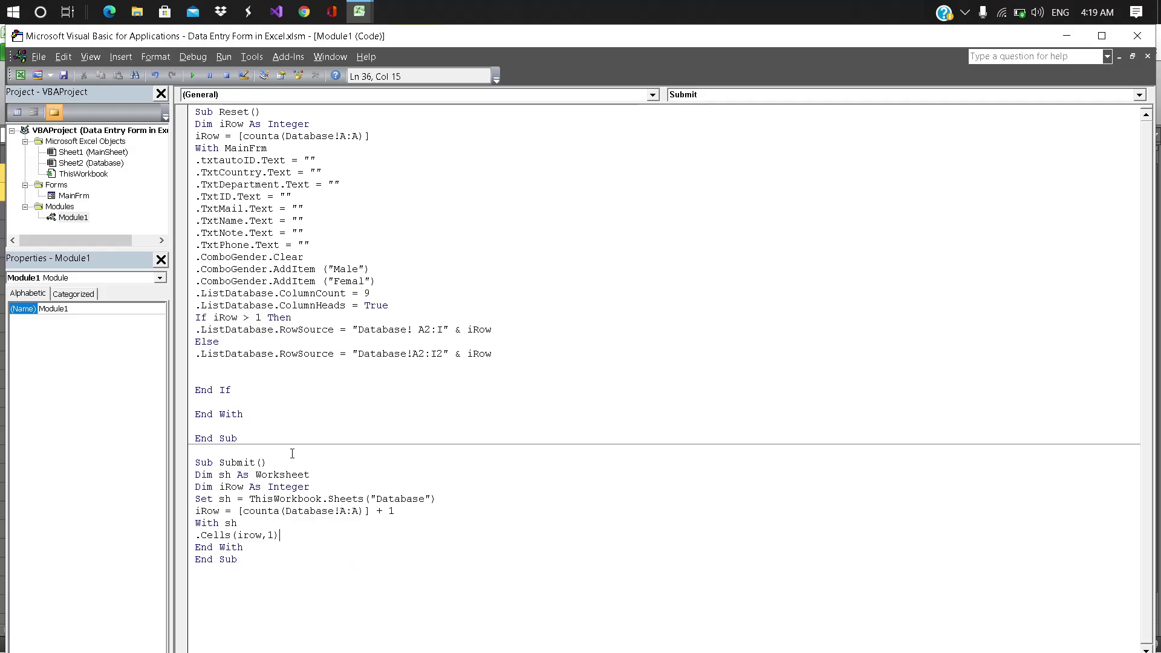
pyautogui.write('=')
pyautogui.write('irow')
pyautogui.write('1')
pyautogui.press('Return')
# Begin .Cells(iRow, 2) = MainFrm.txt, checking the Database sheet's column order.
pyautogui.write('.')
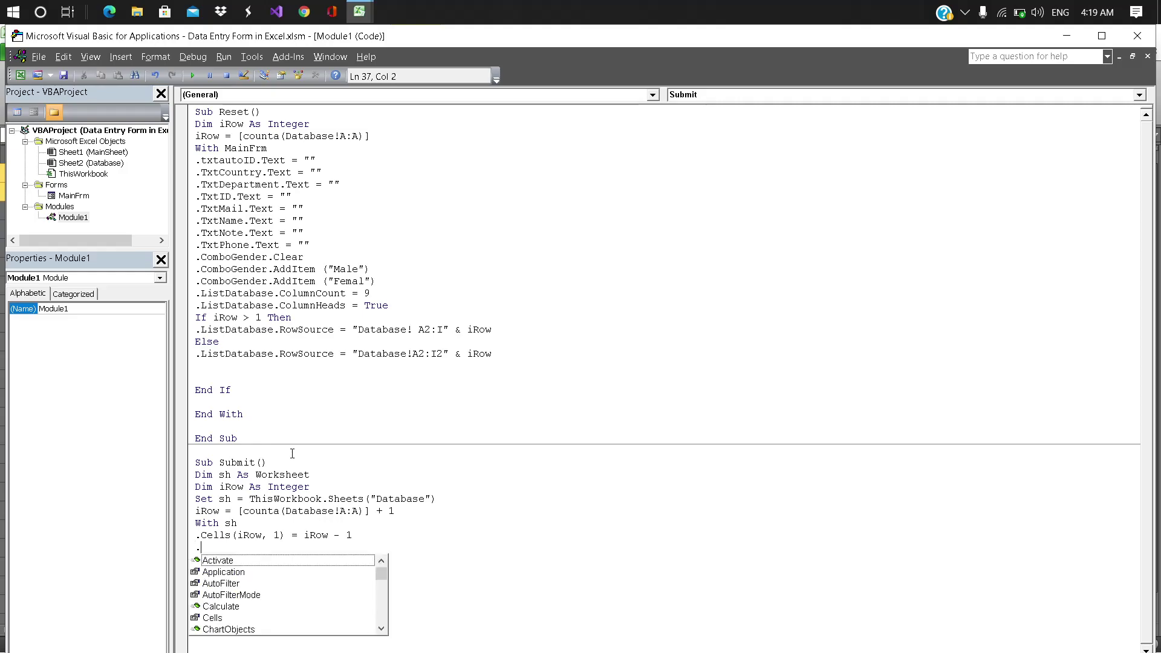
pyautogui.write('Cells(')
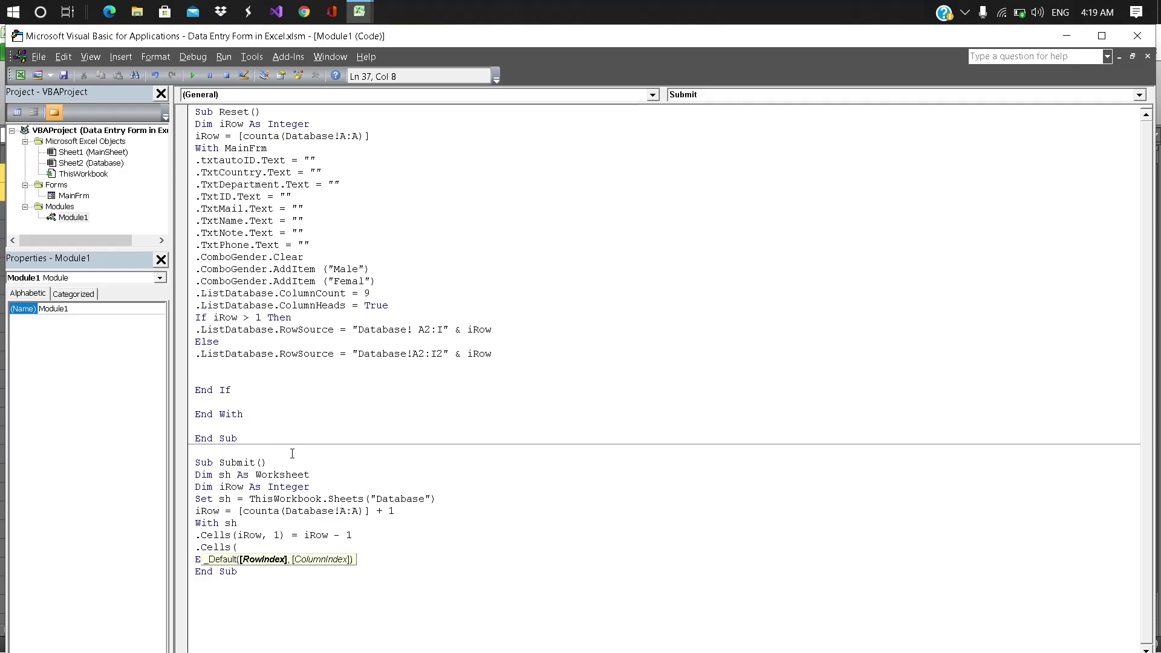
pyautogui.write('iroq')
pyautogui.press('BackSpace')
pyautogui.write('w')
pyautogui.write(', ')
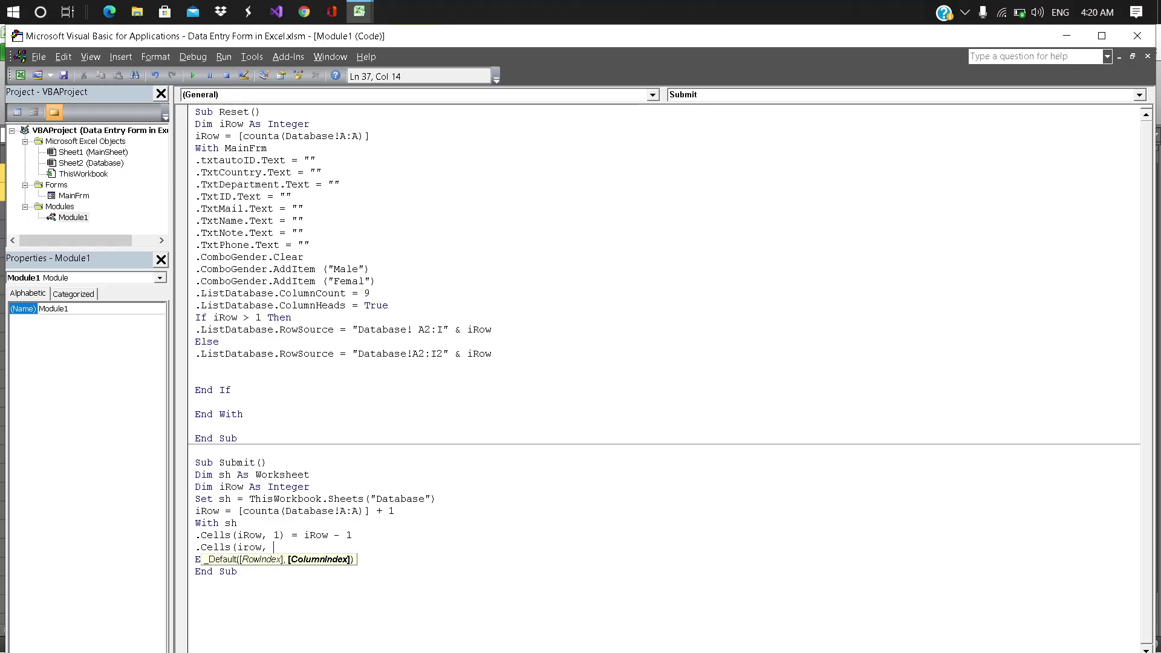
pyautogui.write('2)')
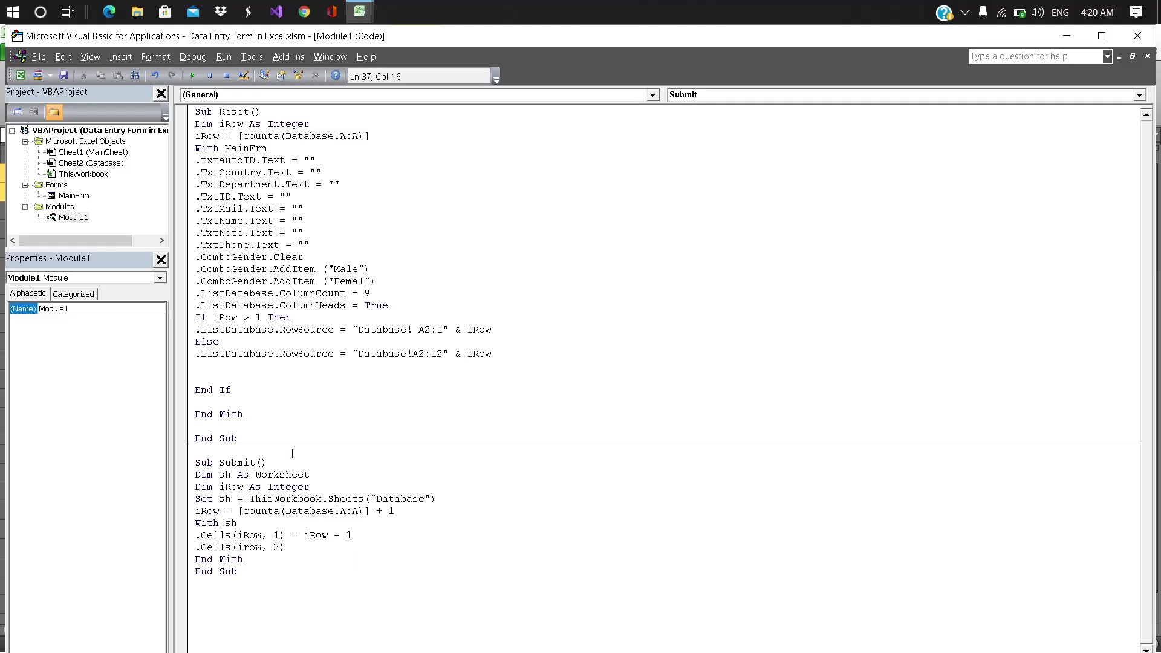
pyautogui.write('=irow')
pyautogui.press('BackSpace')
pyautogui.press('BackSpace')
pyautogui.press('BackSpace')
pyautogui.press('BackSpace')
pyautogui.write('txt')
pyautogui.press('BackSpace')
pyautogui.press('BackSpace')
pyautogui.press('BackSpace')
pyautogui.write('m')
pyautogui.write('ainFrm')
pyautogui.write('.txt')
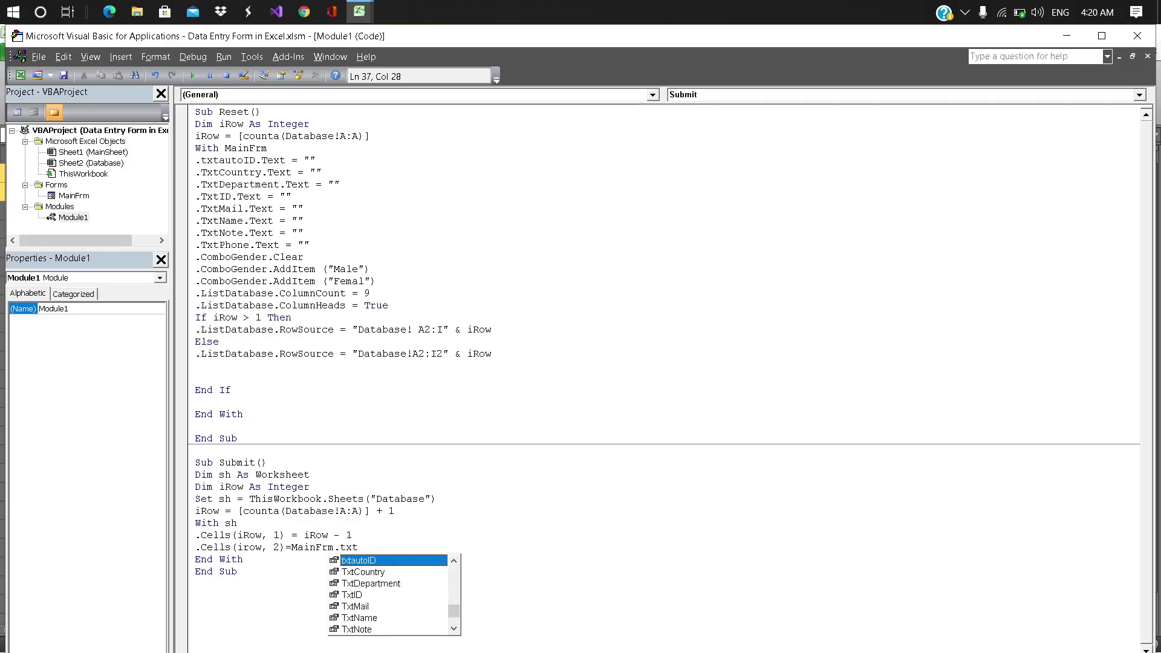
pyautogui.hotkey('alt', 'F11')
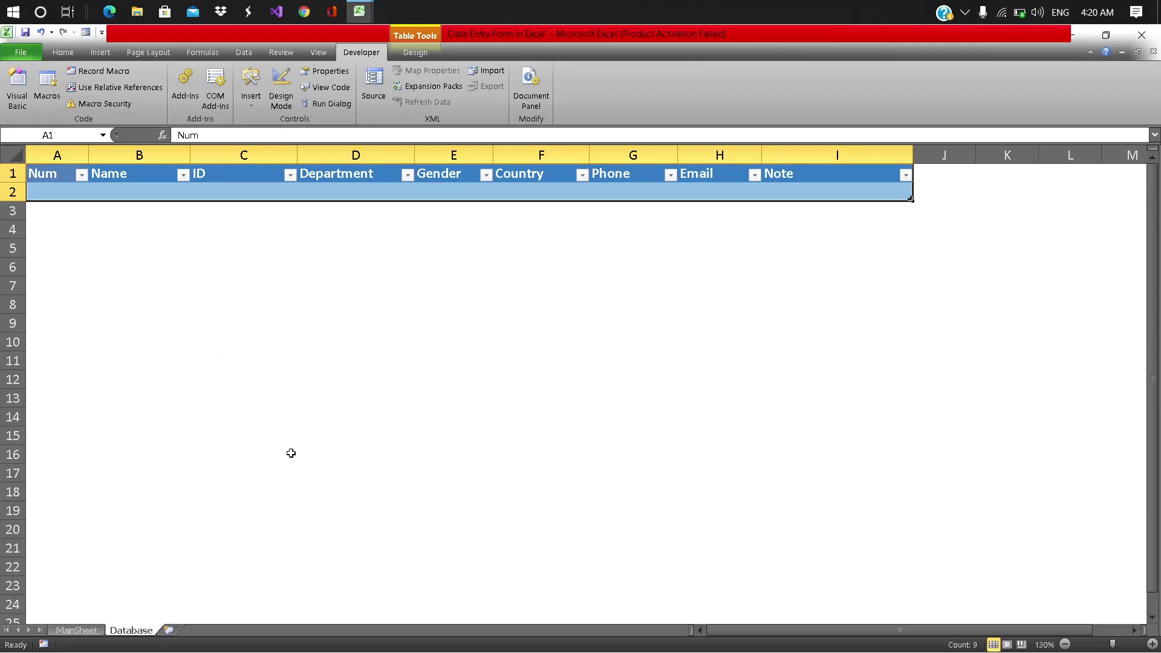
pyautogui.hotkey('alt', 'F11')
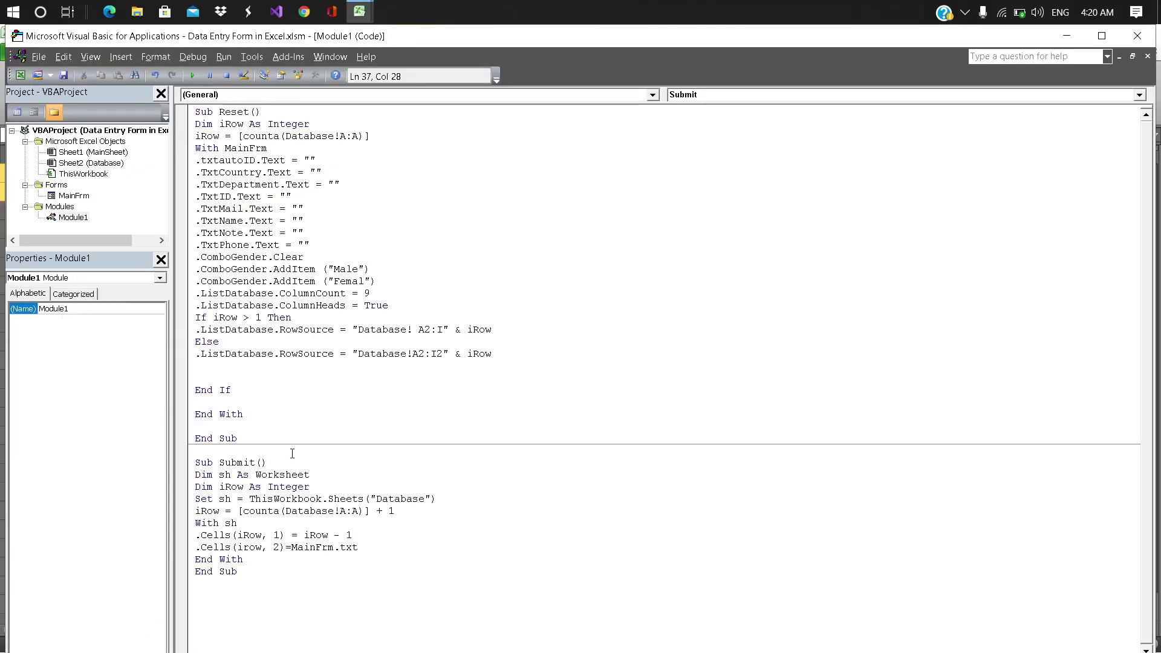
# Complete the column 2 line as MainFrm.TxtName.Text and start a new line.
pyautogui.press('BackSpace')
pyautogui.hotkey('ctrl', 'space')
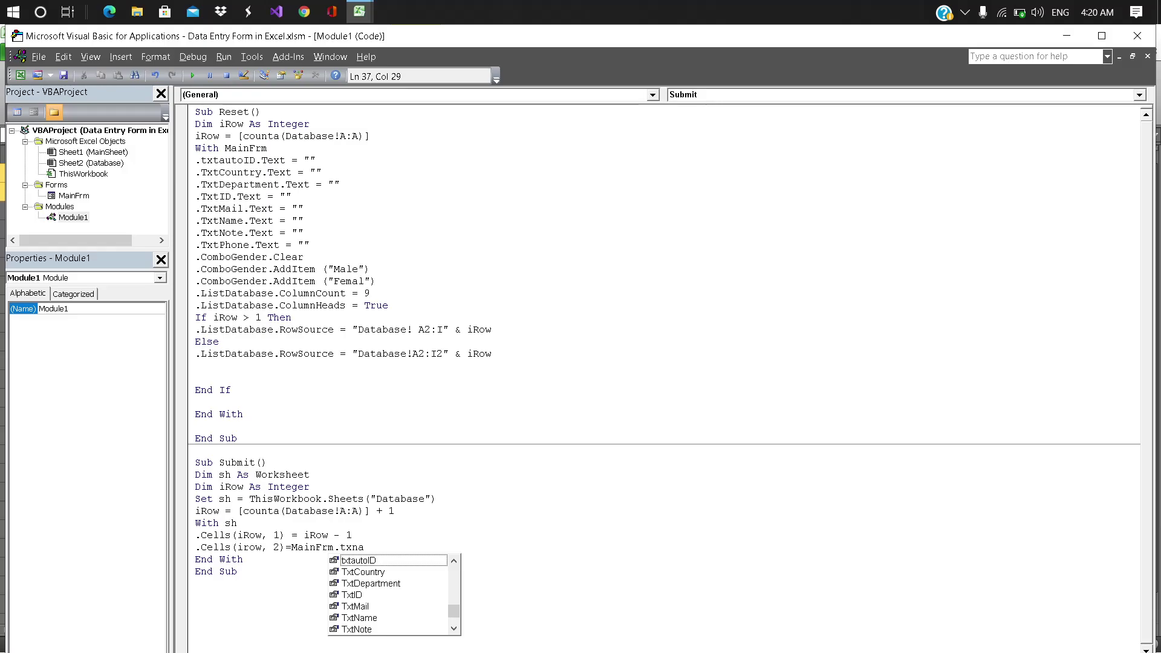
pyautogui.write('n')
pyautogui.press('Down')
pyautogui.press('Down')
pyautogui.press('Down')
pyautogui.press('Down')
pyautogui.press('Down')
pyautogui.press('Tab')
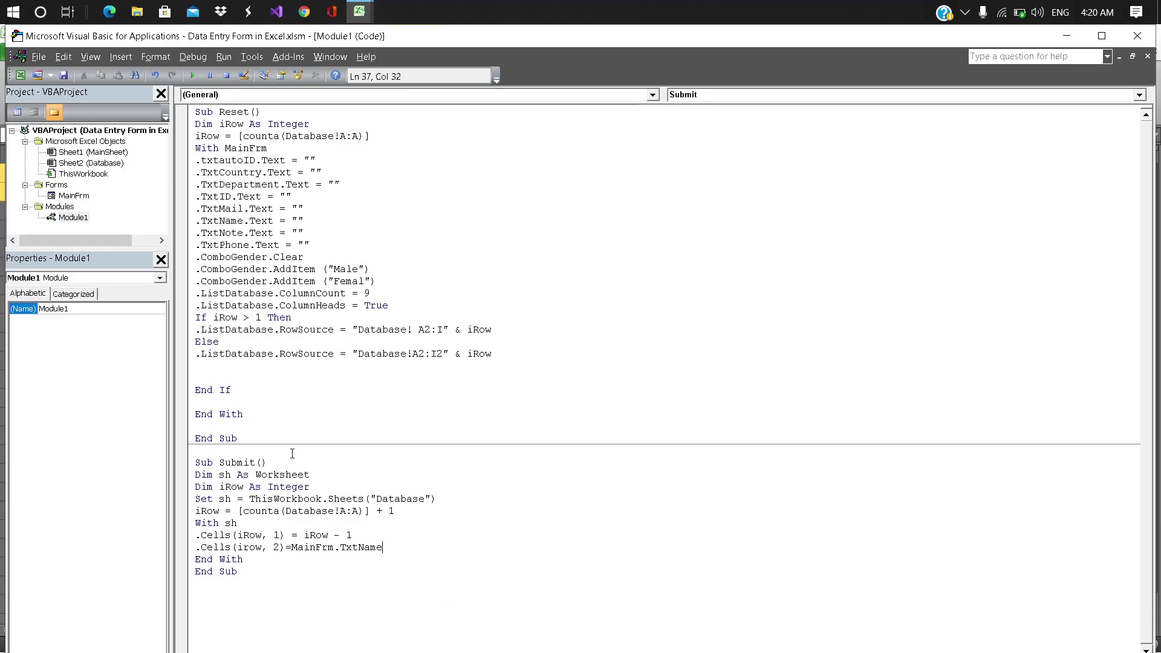
pyautogui.write('.Text')
pyautogui.press('Return')
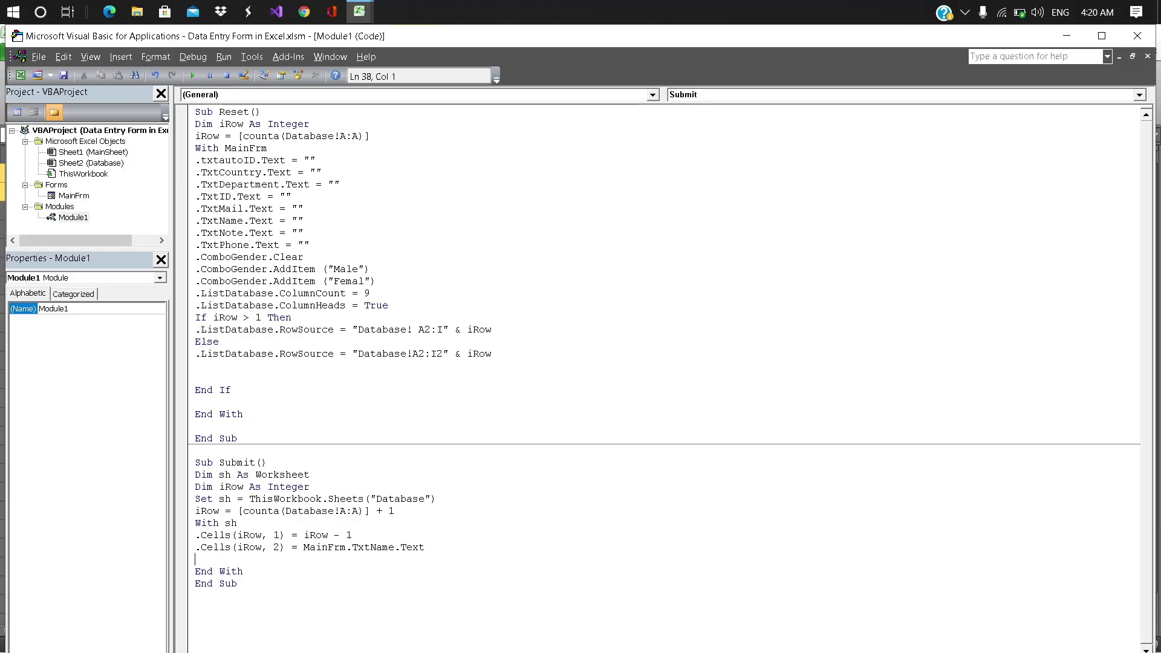
# Write .Cells(iRow, 3) = MainFrm.TxtID.Text on the next line.
pyautogui.write('.Calculate')
pyautogui.press('BackSpace')
pyautogui.press('BackSpace')
pyautogui.press('BackSpace')
pyautogui.press('BackSpace')
pyautogui.press('BackSpace')
pyautogui.write('ells(')
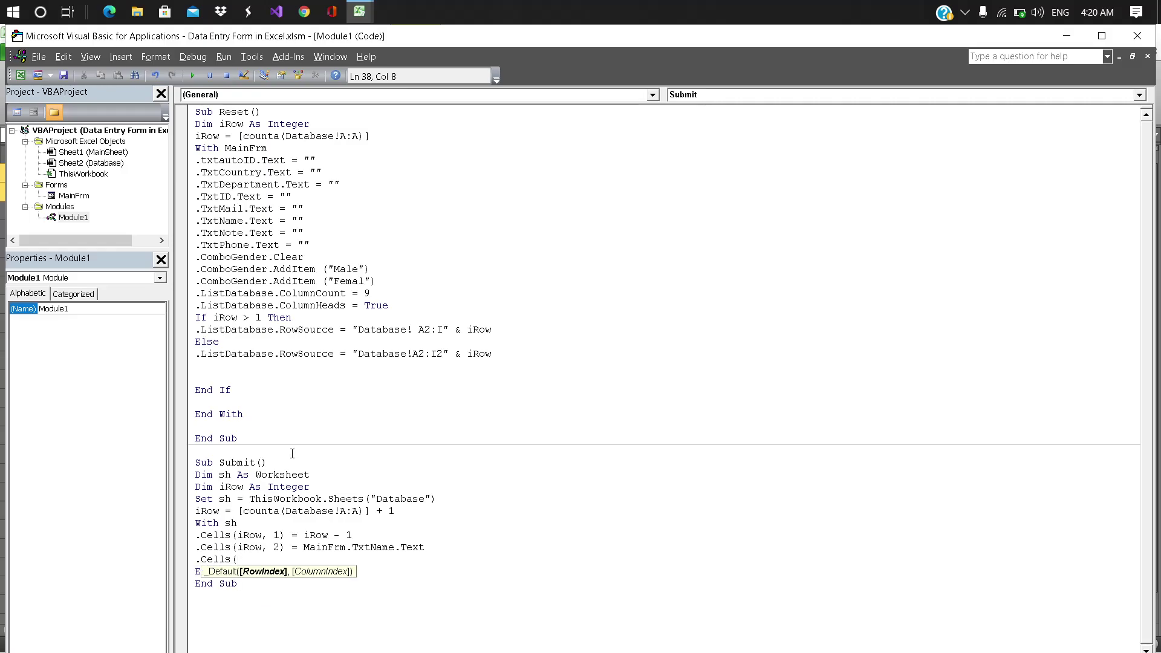
pyautogui.write('irow,')
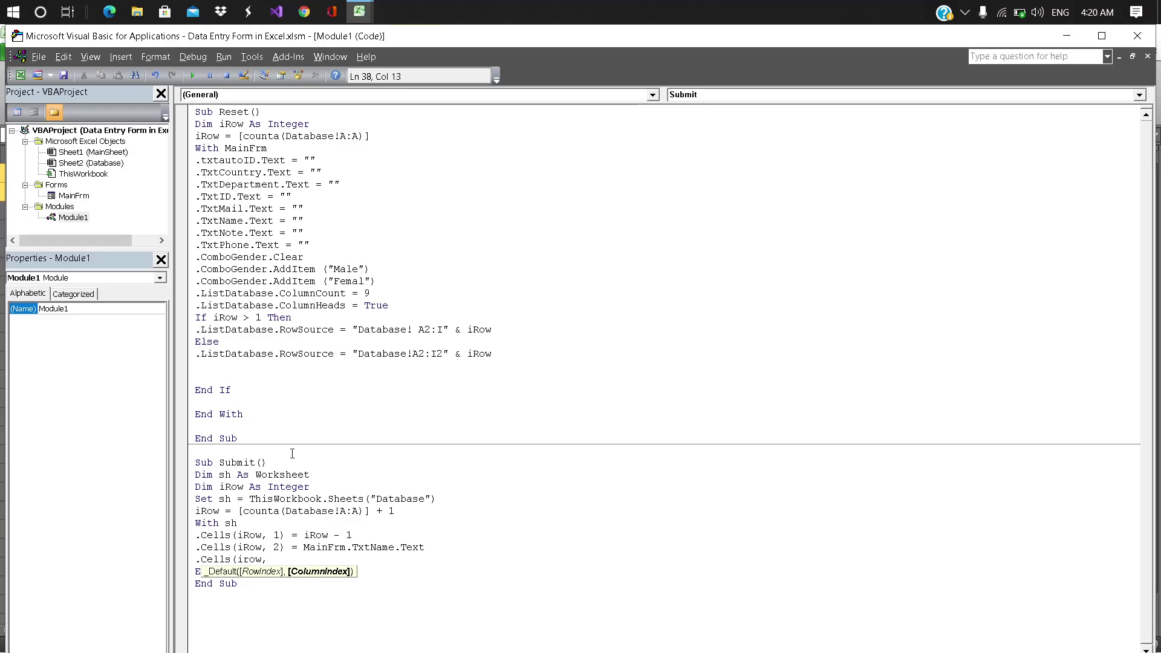
pyautogui.write('3)')
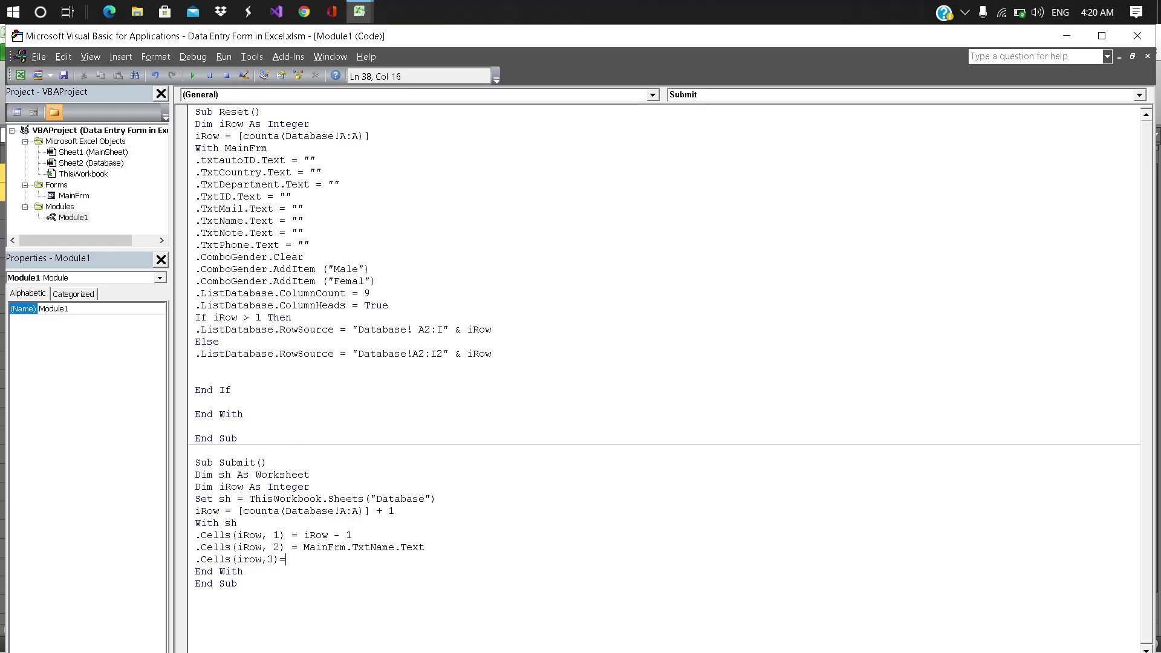
pyautogui.write('=mai')
pyautogui.write('nFrm')
pyautogui.write('.')
pyautogui.write('txt')
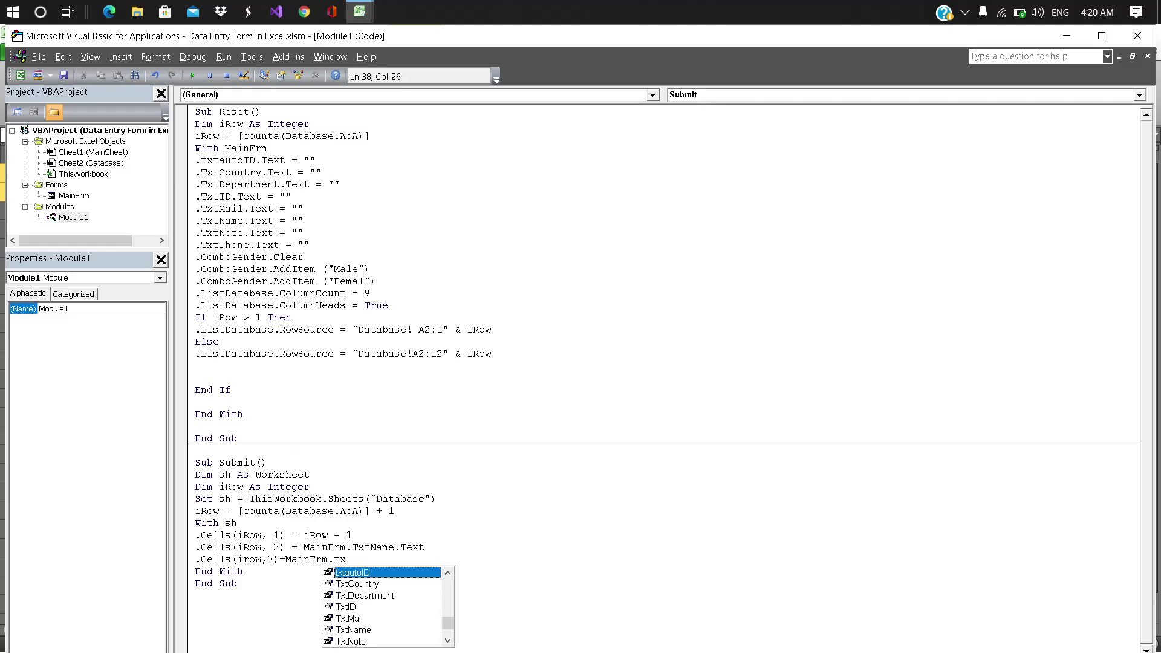
pyautogui.hotkey('alt', 'F11')
pyautogui.hotkey('alt', 'F11')
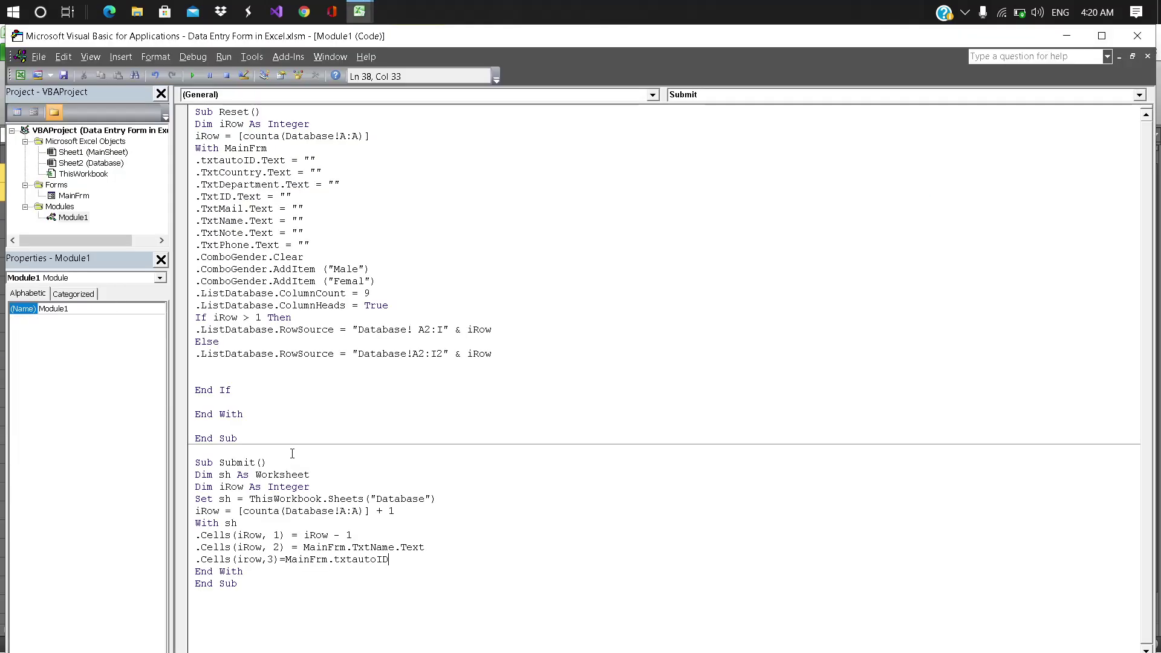
pyautogui.press('BackSpace')
pyautogui.press('BackSpace')
pyautogui.press('BackSpace')
pyautogui.press('BackSpace')
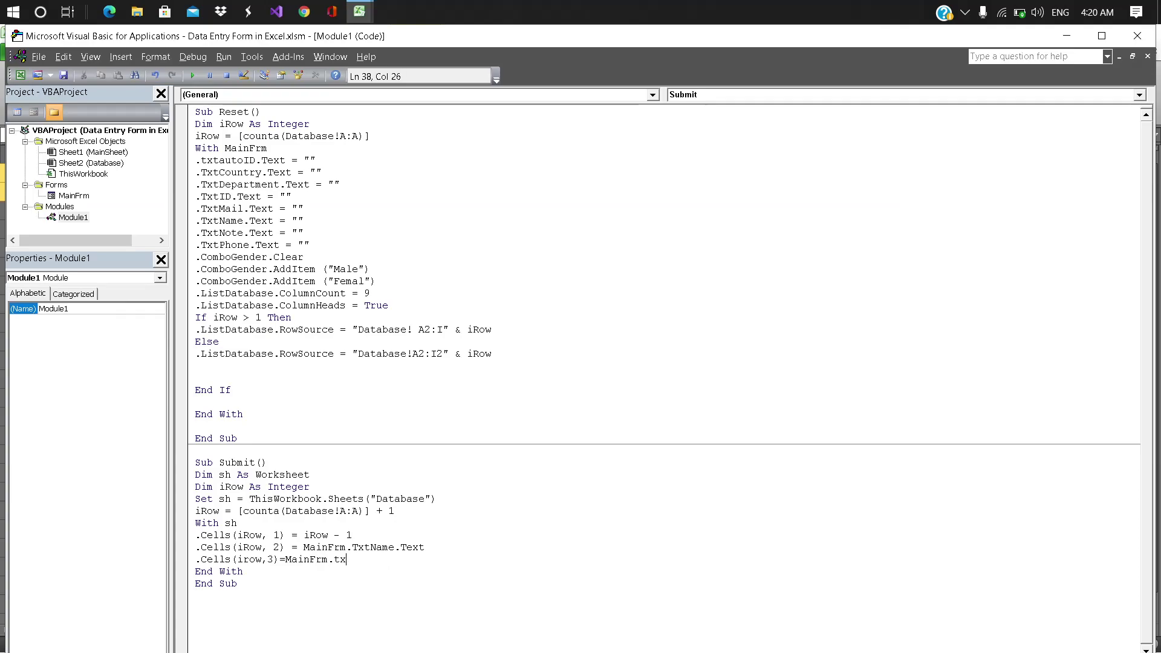
pyautogui.hotkey('ctrl', 'space')
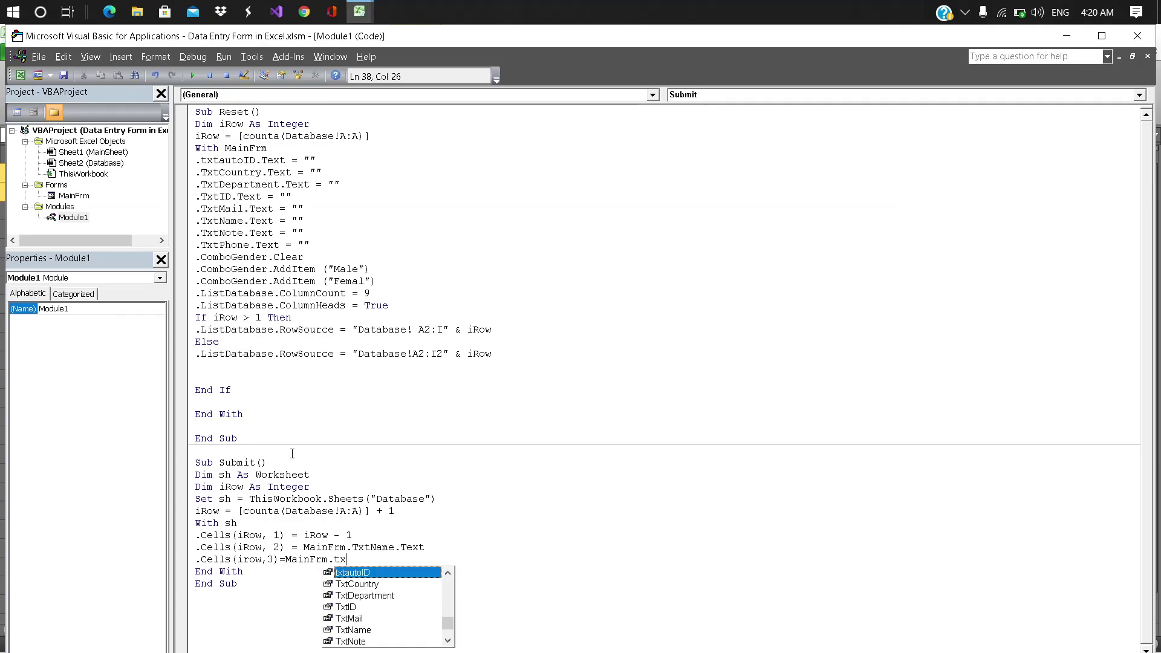
pyautogui.press('Down')
pyautogui.press('Down')
pyautogui.press('Down')
pyautogui.press('Tab')
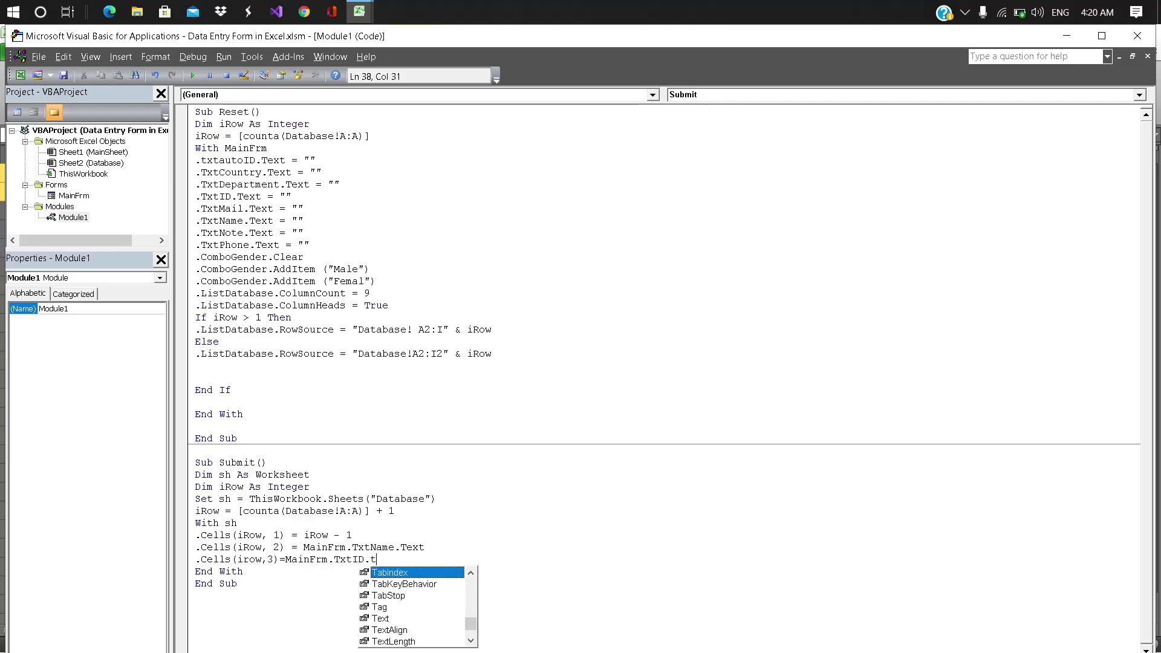
pyautogui.write('te')
pyautogui.press('Return')
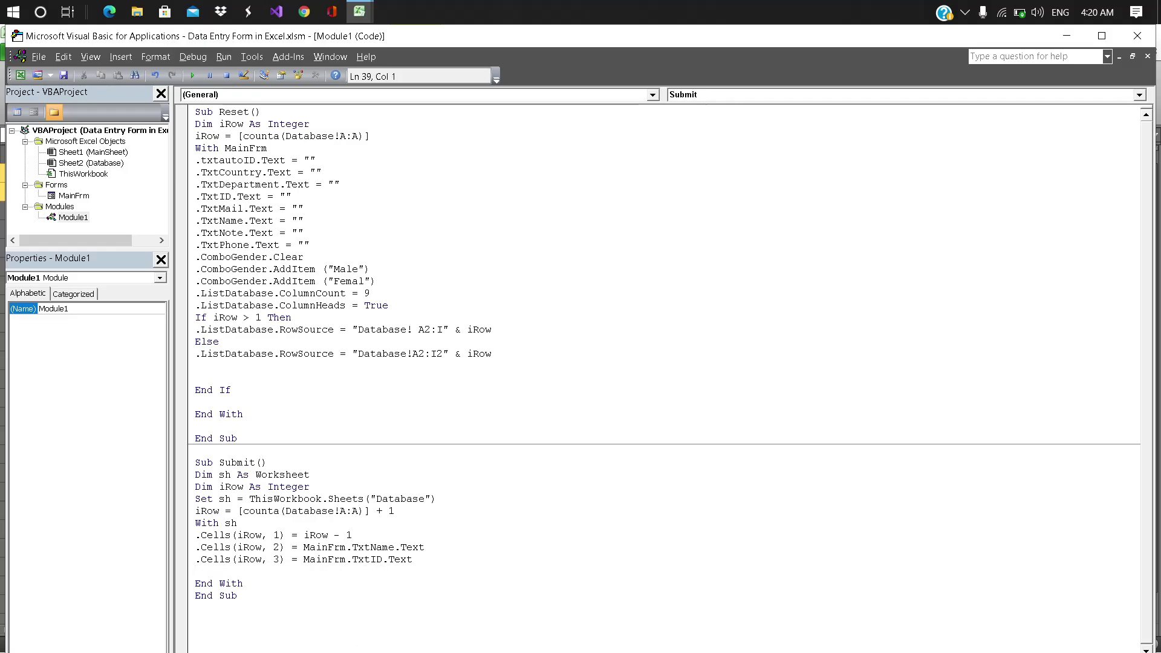
# Start the column 4 line as .Cells(irow, 4) = MainFrm.
pyautogui.write('.Calculate')
pyautogui.press('BackSpace')
pyautogui.press('BackSpace')
pyautogui.press('BackSpace')
pyautogui.press('BackSpace')
pyautogui.press('BackSpace')
pyautogui.press('BackSpace')
pyautogui.press('BackSpace')
pyautogui.press('BackSpace')
pyautogui.write('lls(')
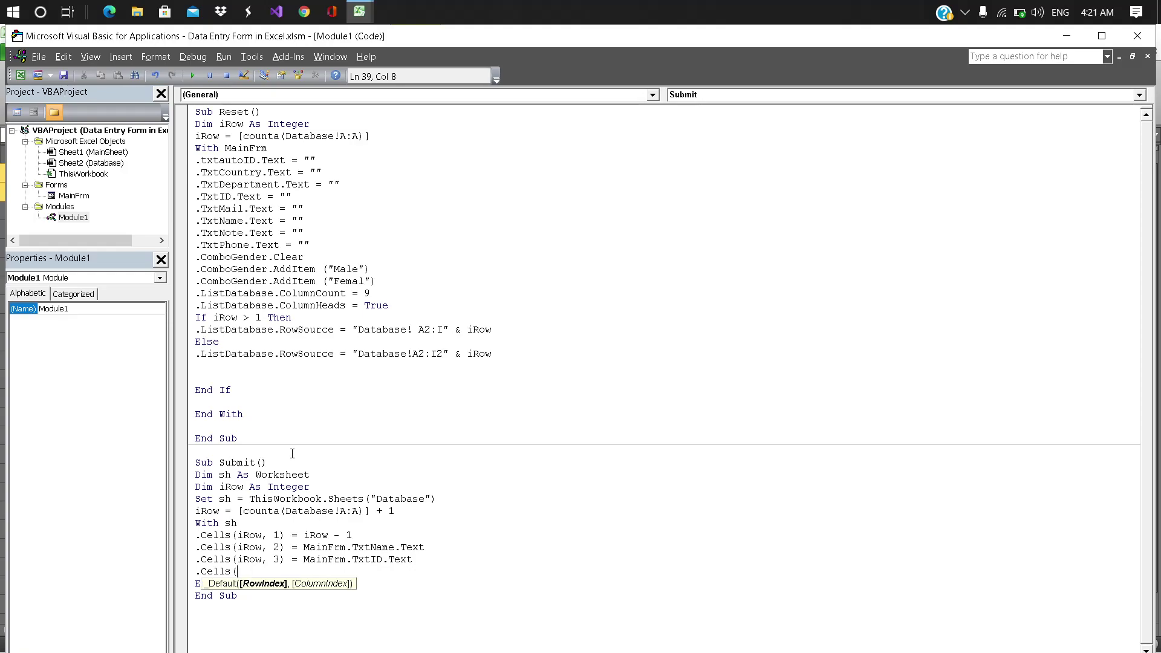
pyautogui.write('irow, 4')
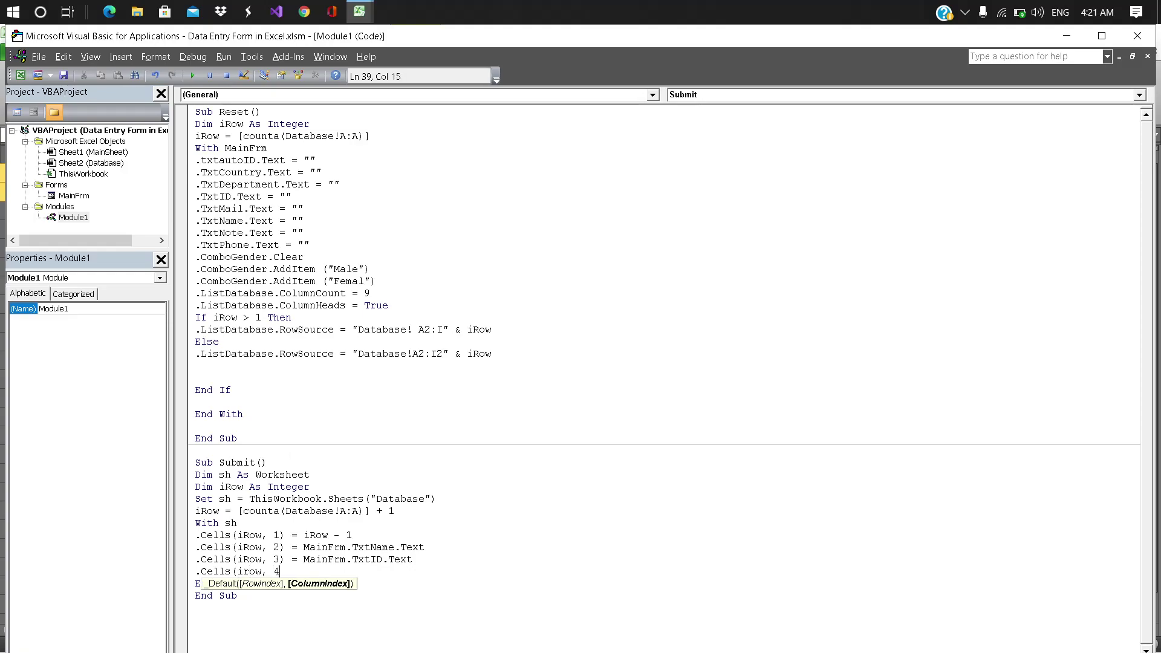
pyautogui.write(')=m')
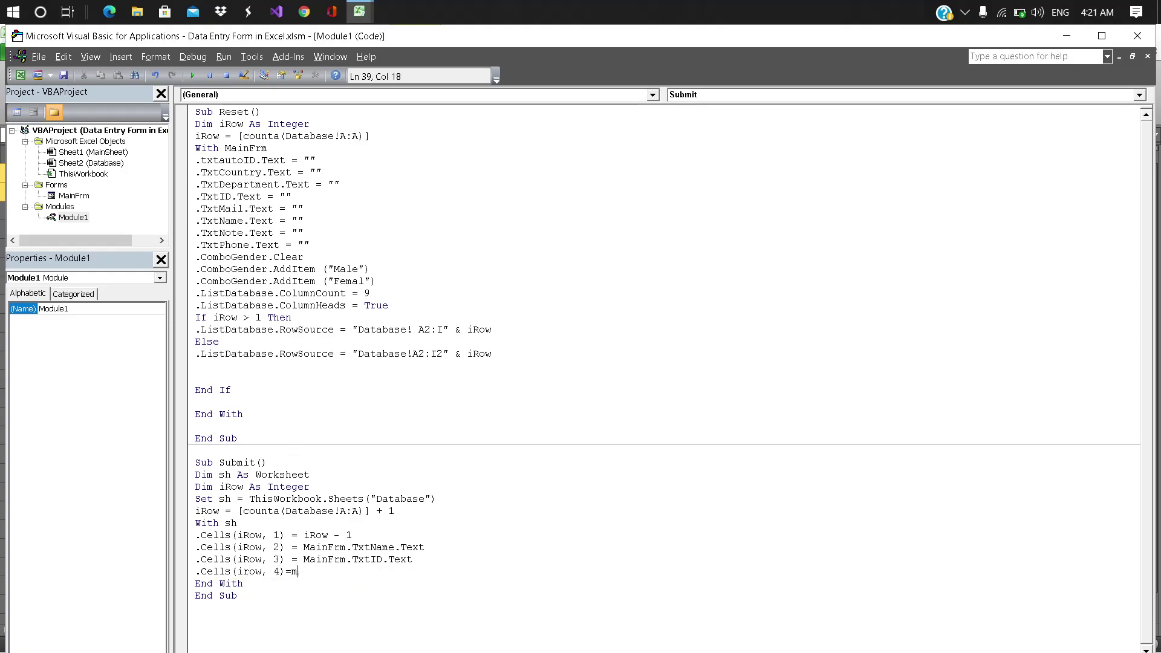
pyautogui.write('ai')
pyautogui.hotkey('ctrl', 'space')
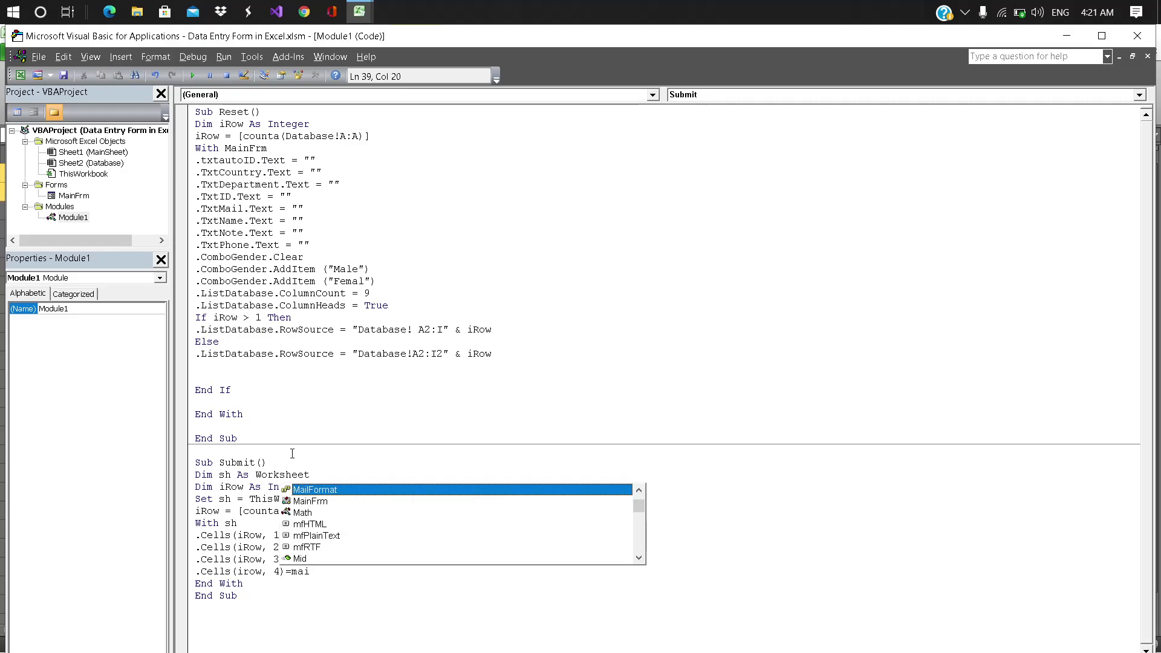
pyautogui.press('Down')
pyautogui.press('Tab')
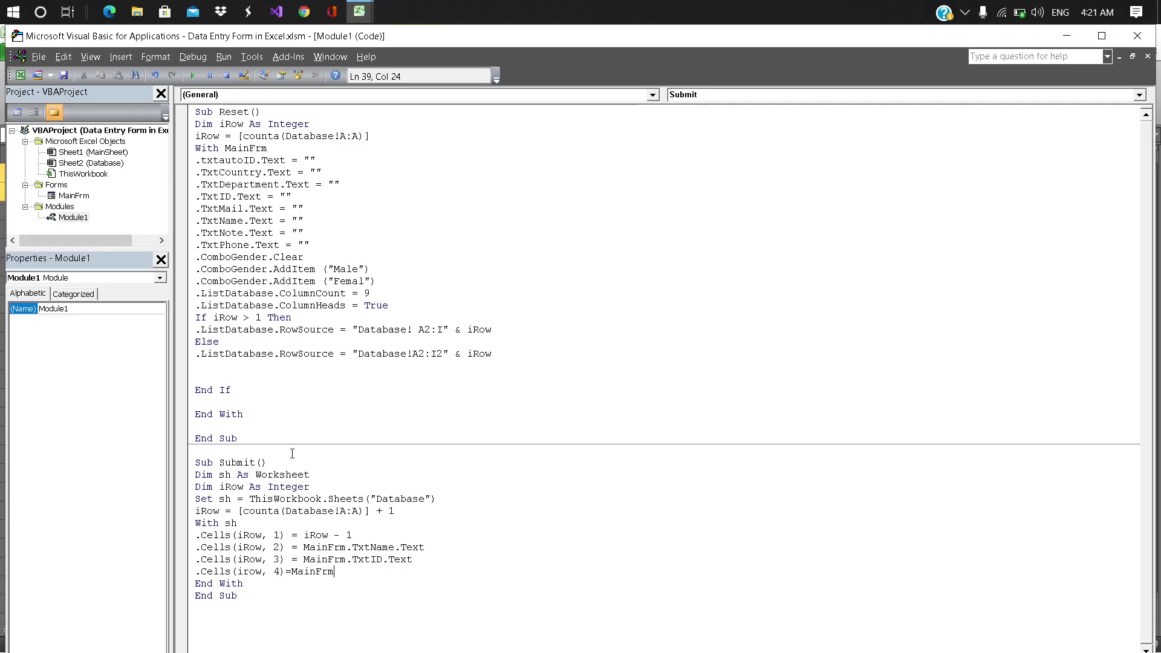
# Finish it with .TxtDepartment.Text and begin a .Cells(irow, 5) line.
pyautogui.write('.')
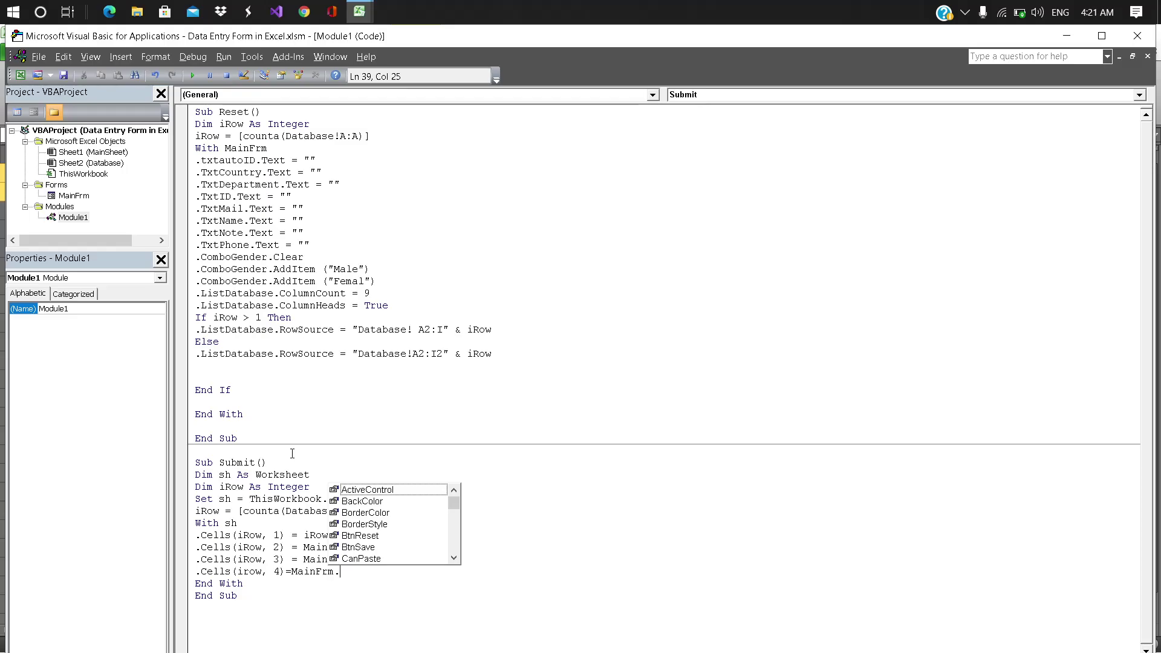
pyautogui.hotkey('alt', 'F11')
pyautogui.hotkey('alt', 'F11')
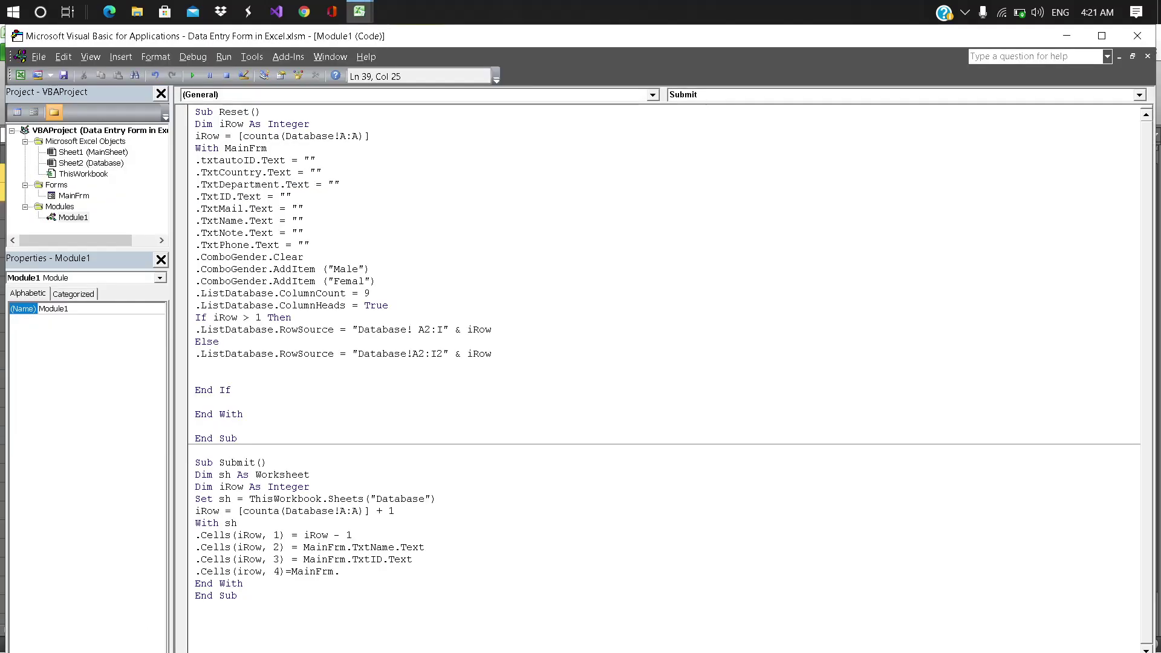
pyautogui.hotkey('ctrl', 'space')
pyautogui.write('txt')
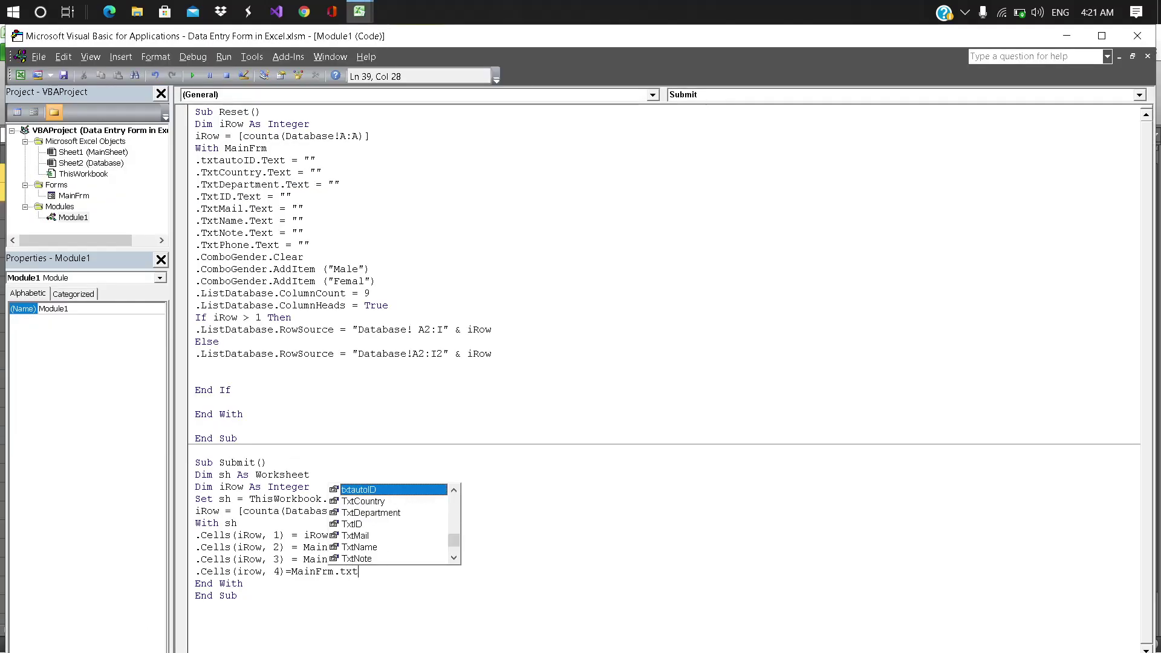
pyautogui.write('d')
pyautogui.press('Tab')
pyautogui.write('.Text')
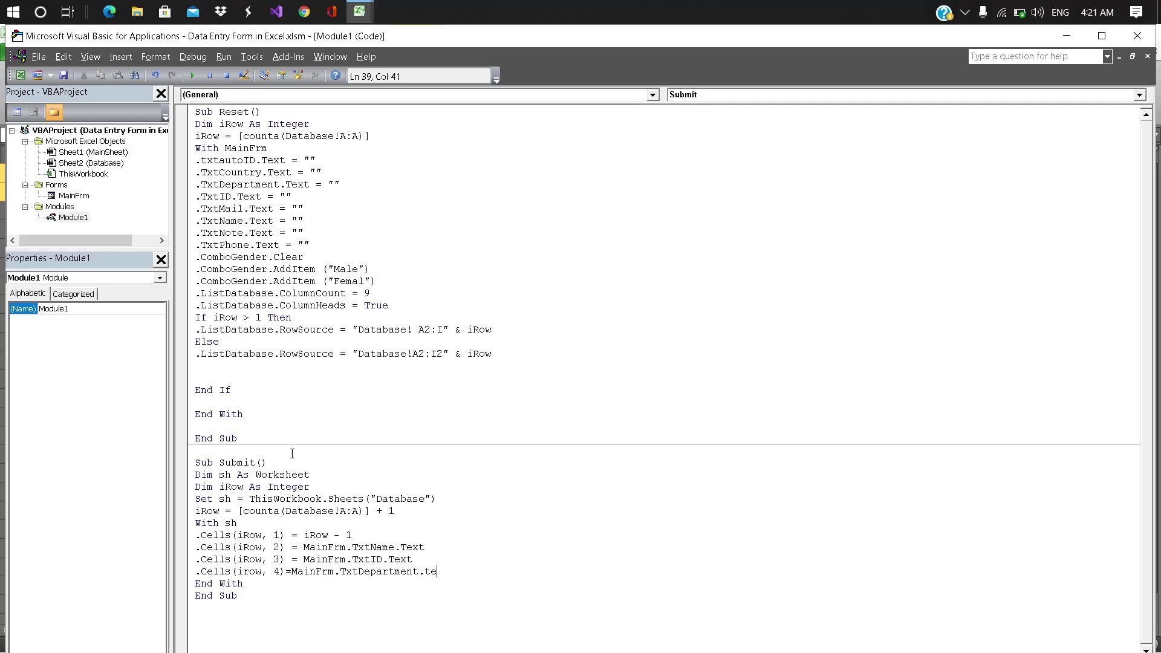
pyautogui.press('Return')
pyautogui.write('.ce')
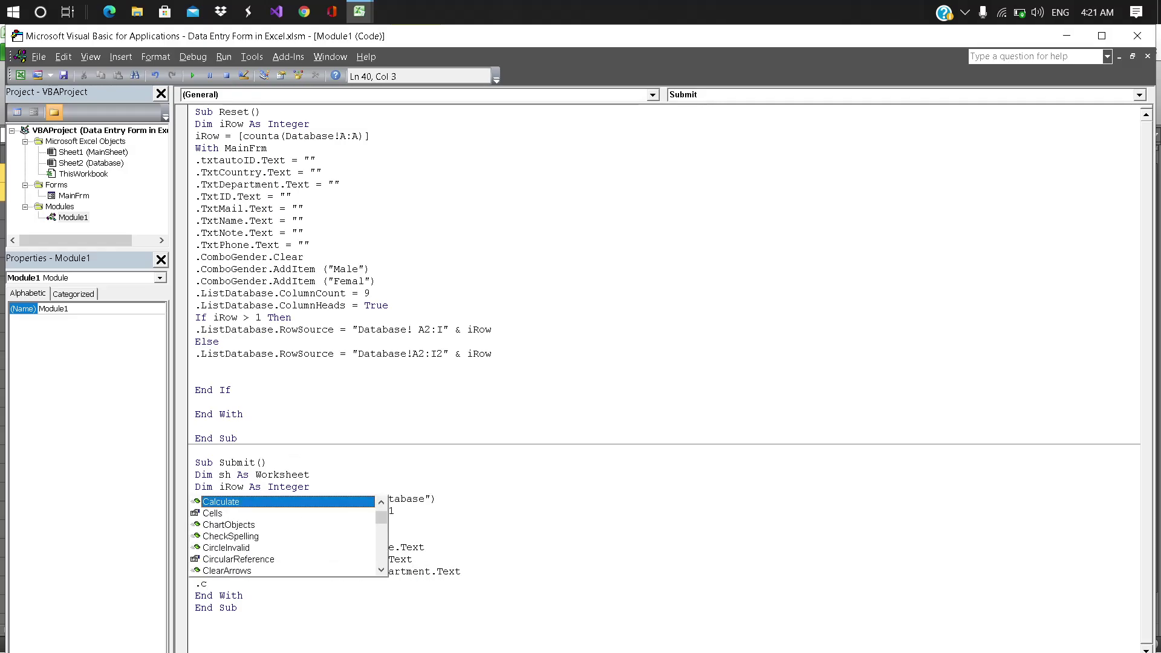
pyautogui.write('lls(')
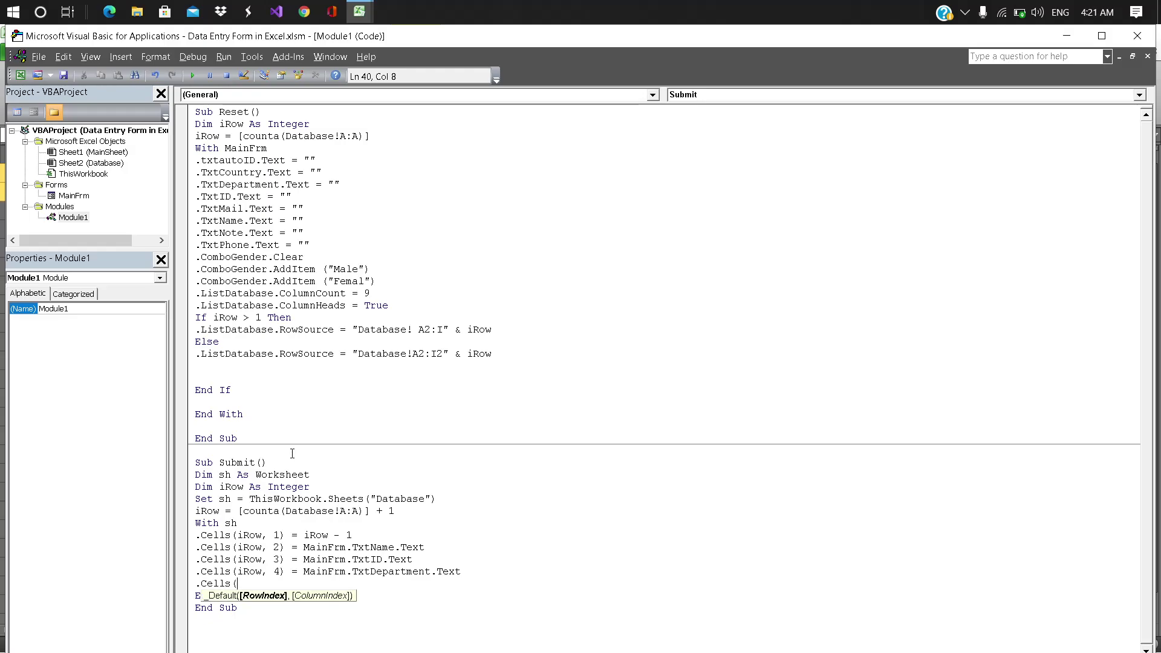
pyautogui.write('irow, ')
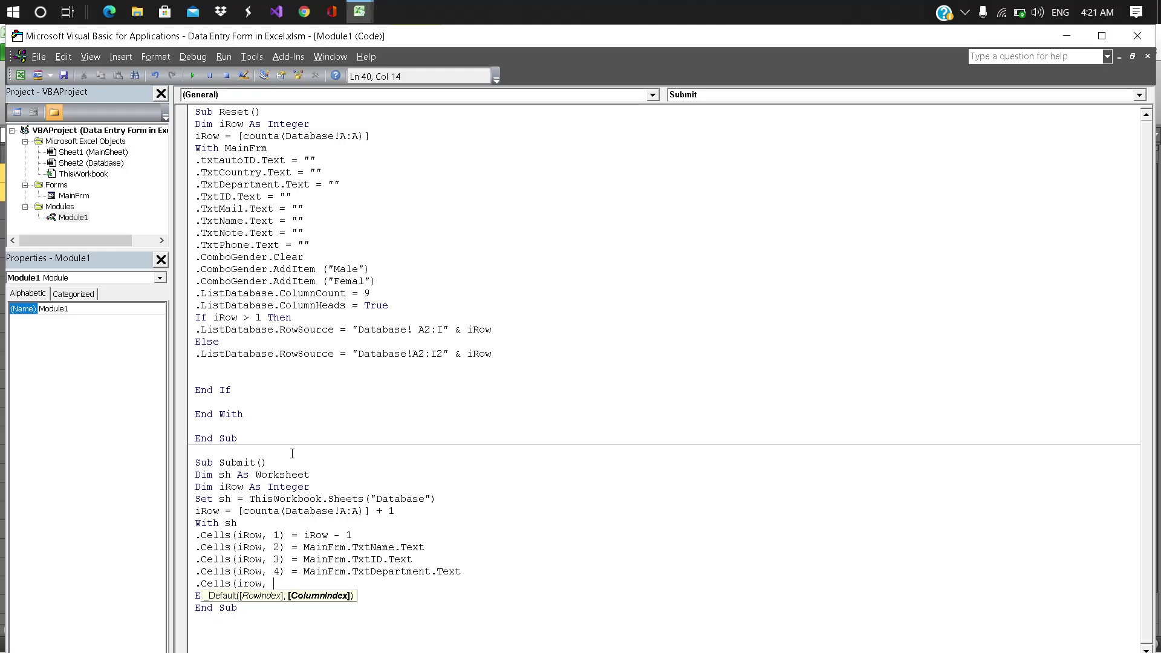
pyautogui.write('5)')
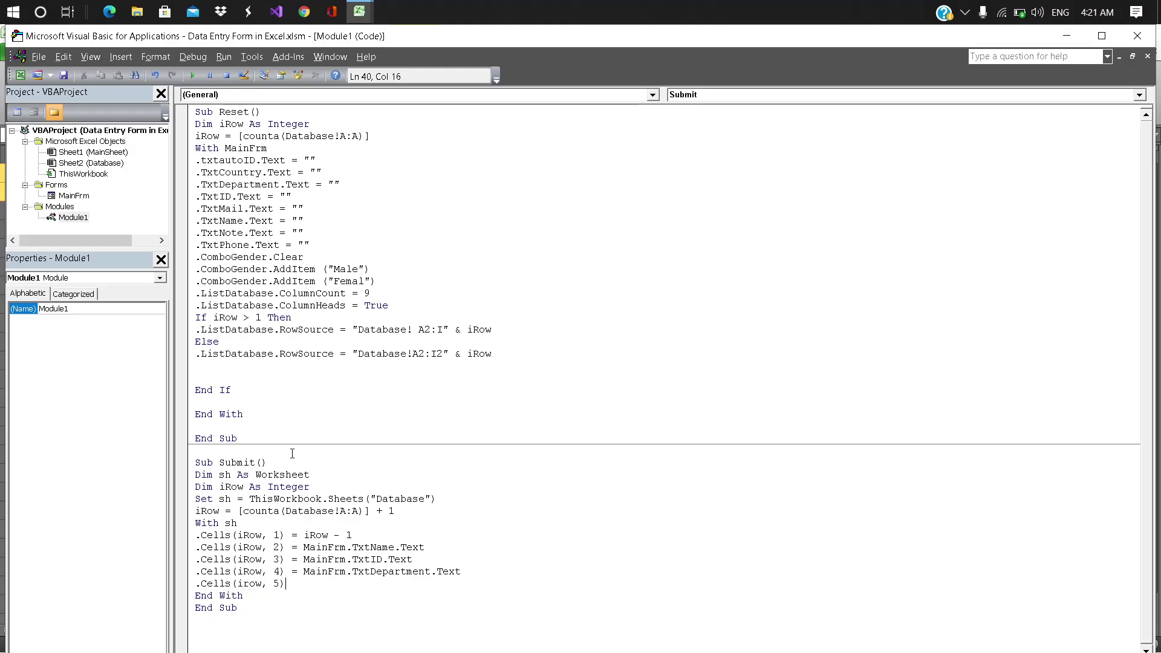
pyautogui.write('mainf')
pyautogui.write('rm.txt')
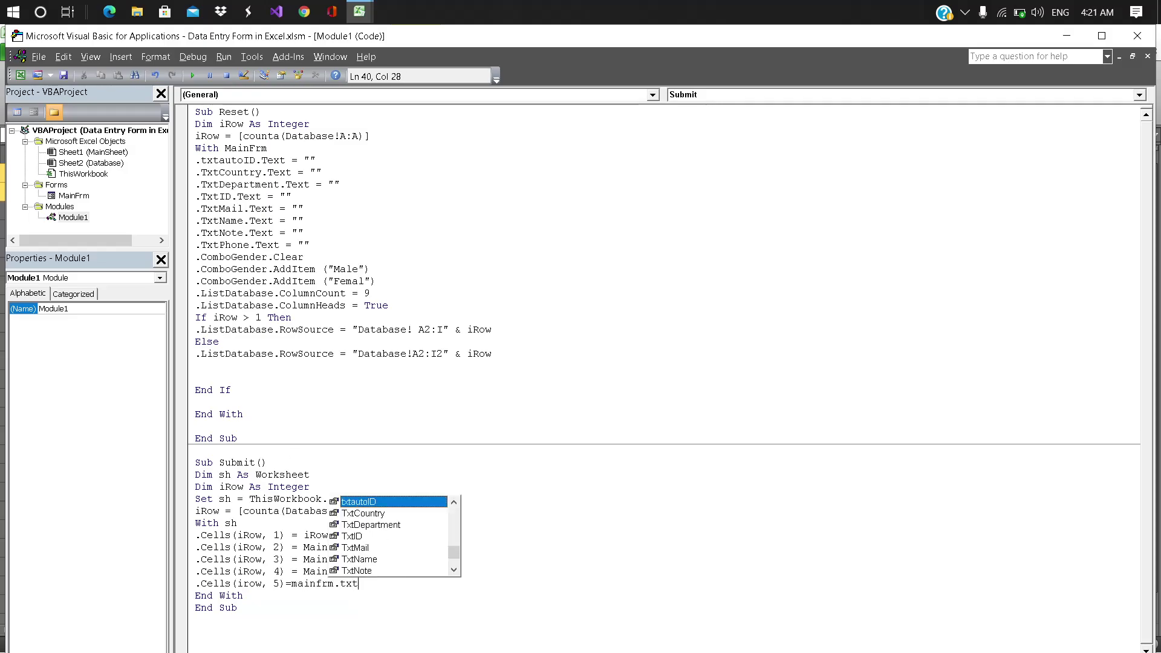
# Complete the column 5 line with MainFrm.ComboGender.Value.
pyautogui.hotkey('alt', 'F11')
pyautogui.hotkey('alt', 'F11')
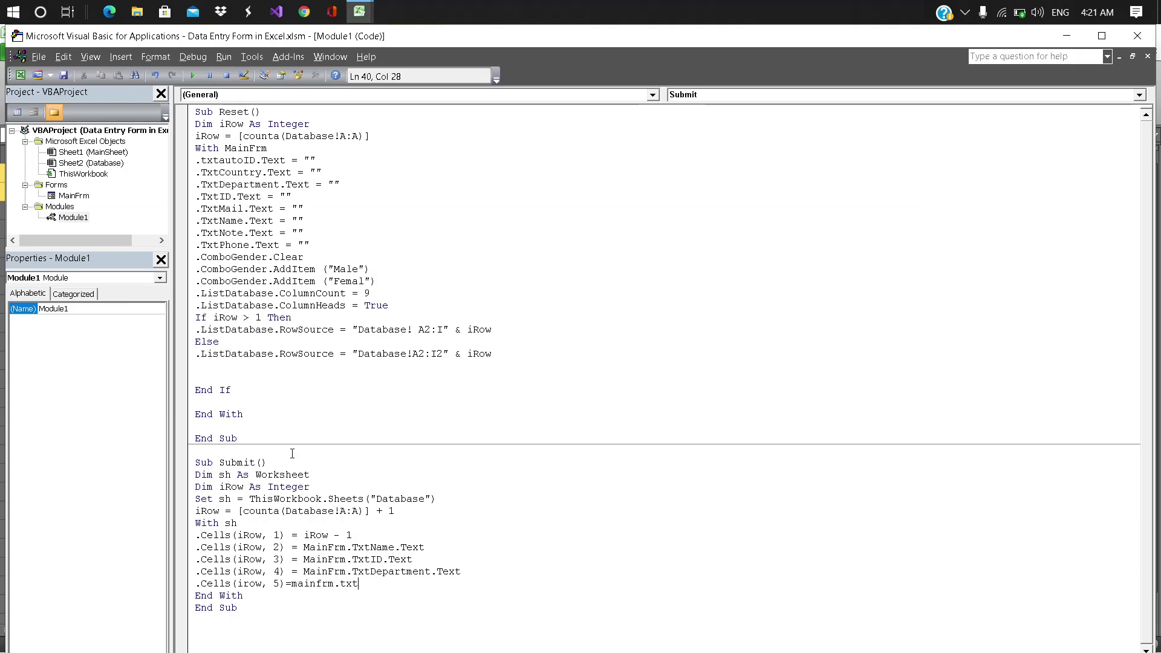
pyautogui.press('BackSpace')
pyautogui.press('BackSpace')
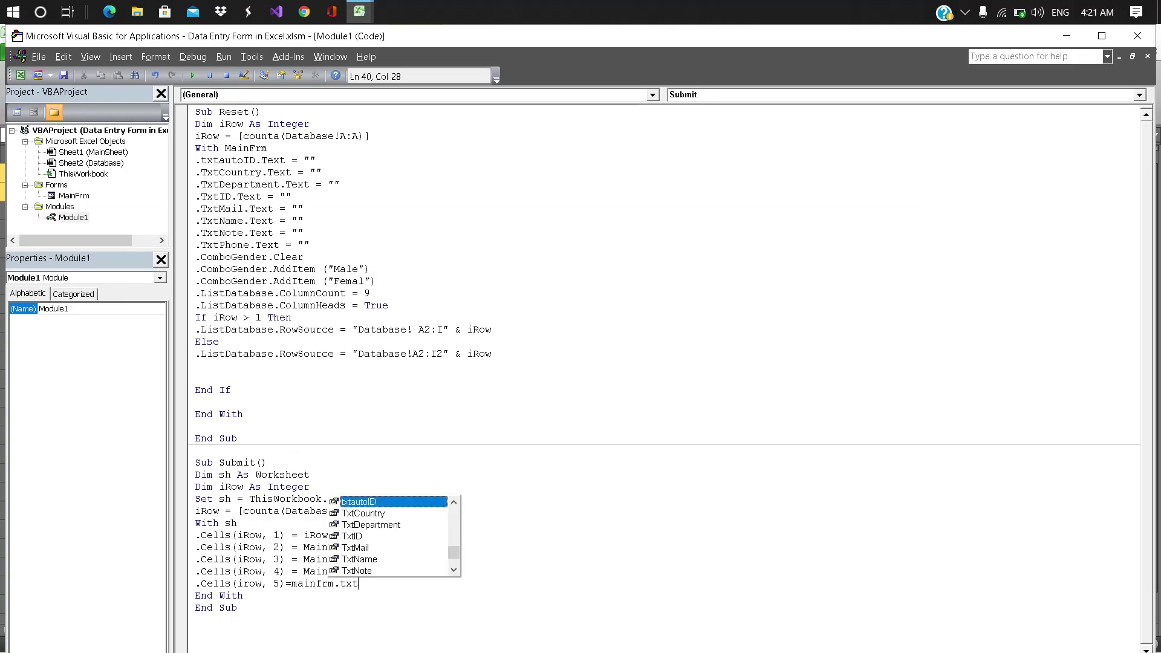
pyautogui.write('g')
pyautogui.press('BackSpace')
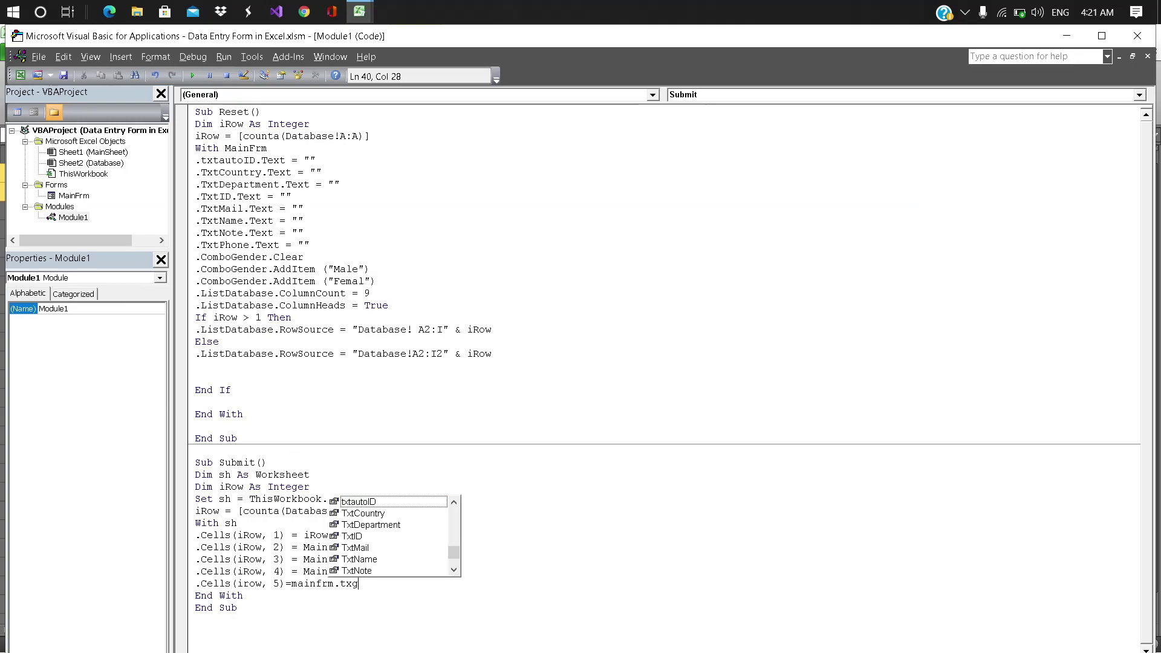
pyautogui.press('BackSpace')
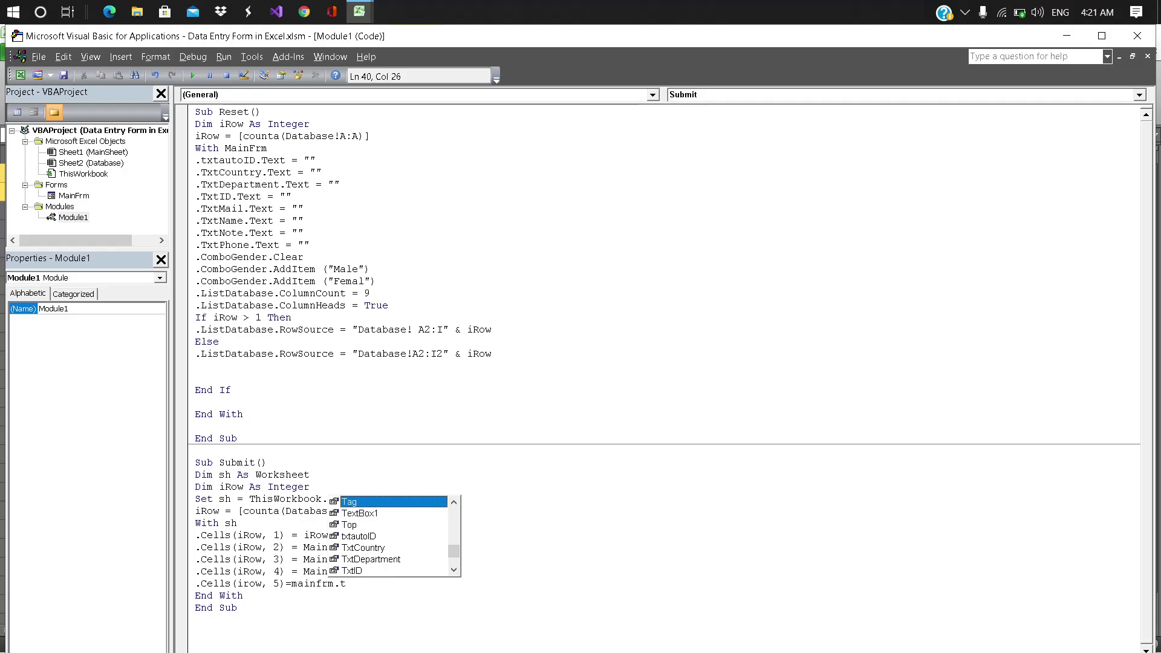
pyautogui.write('xtge')
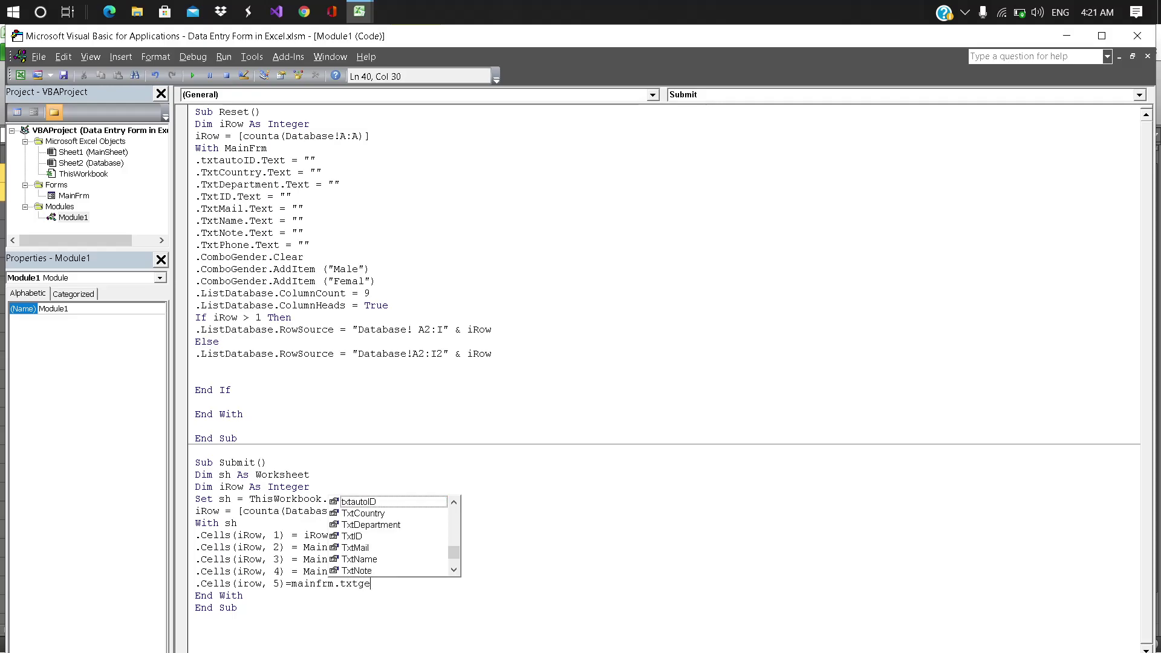
pyautogui.press('Left')
pyautogui.press('Delete')
pyautogui.press('BackSpace')
pyautogui.press('BackSpace')
pyautogui.press('BackSpace')
pyautogui.press('BackSpace')
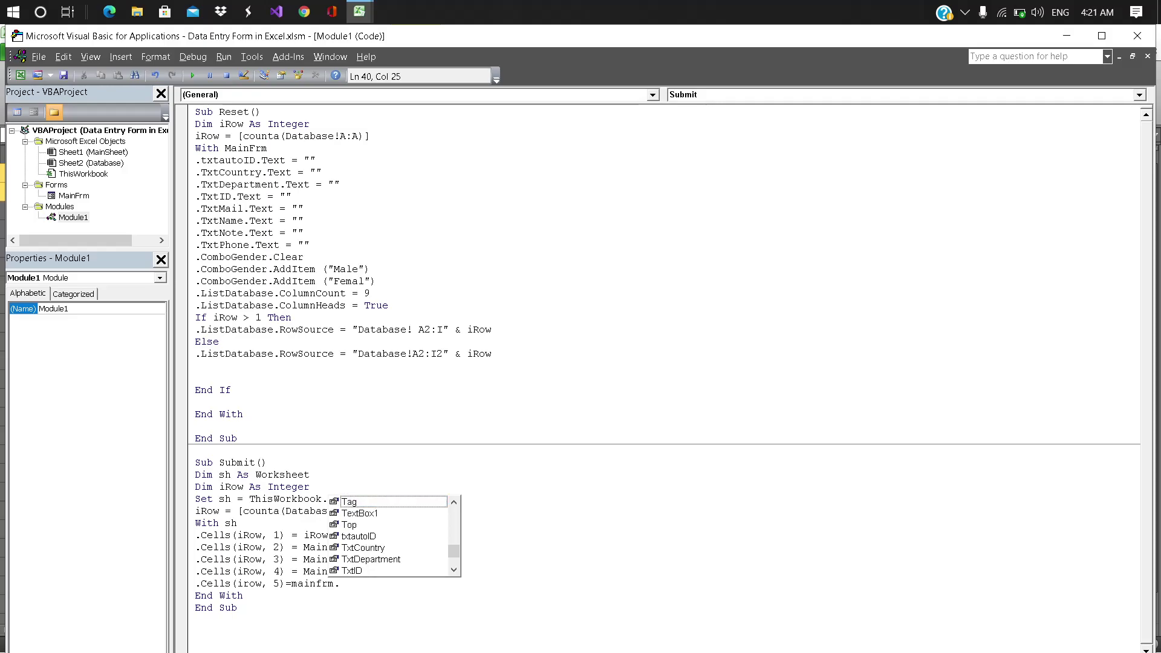
pyautogui.write('comb')
pyautogui.press('Tab')
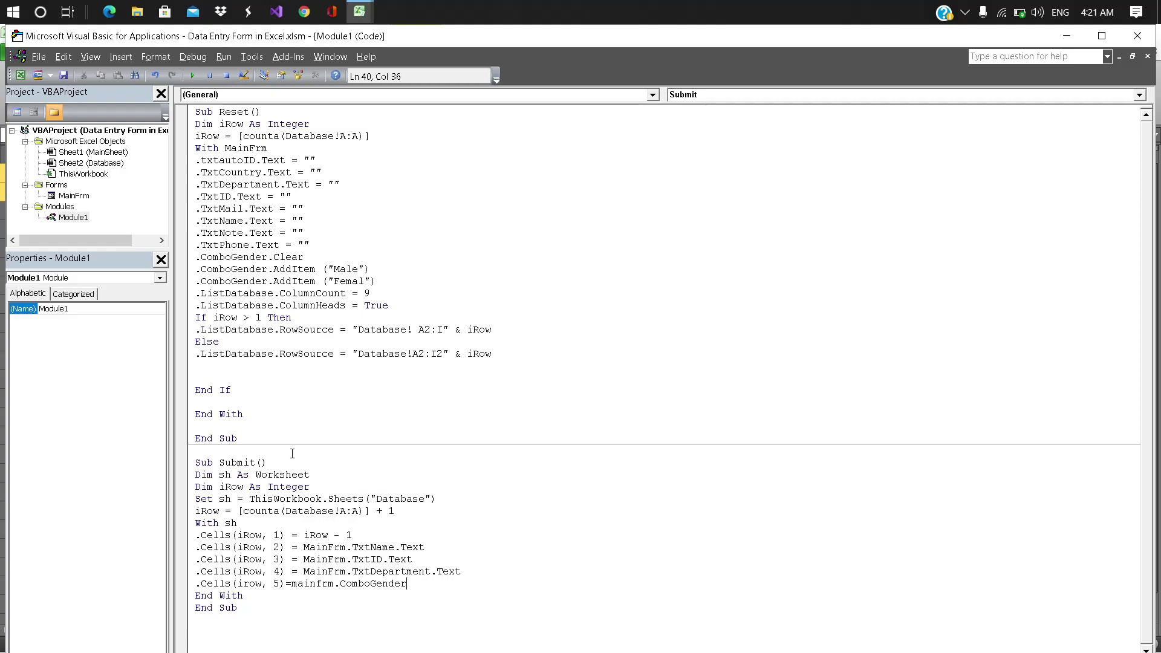
pyautogui.write('.t')
pyautogui.press('BackSpace')
pyautogui.write('v')
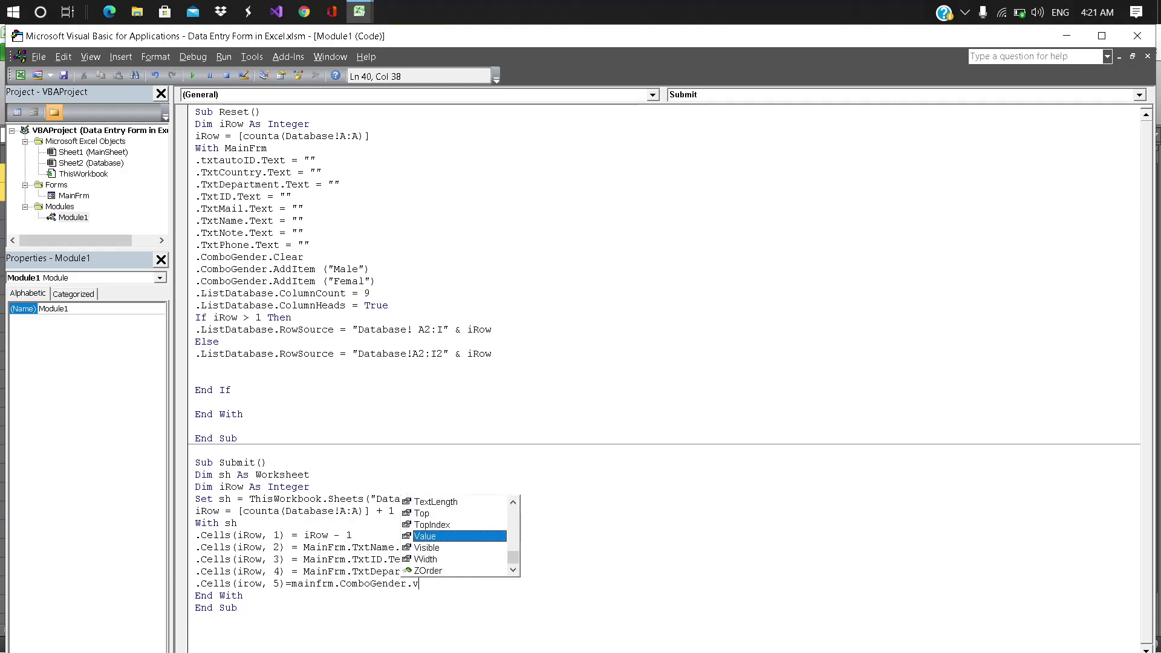
pyautogui.press('Tab')
pyautogui.press('Return')
# Add .Cells(irow, 6) = MainFrm.TxtCountry.Text.
pyautogui.write('.')
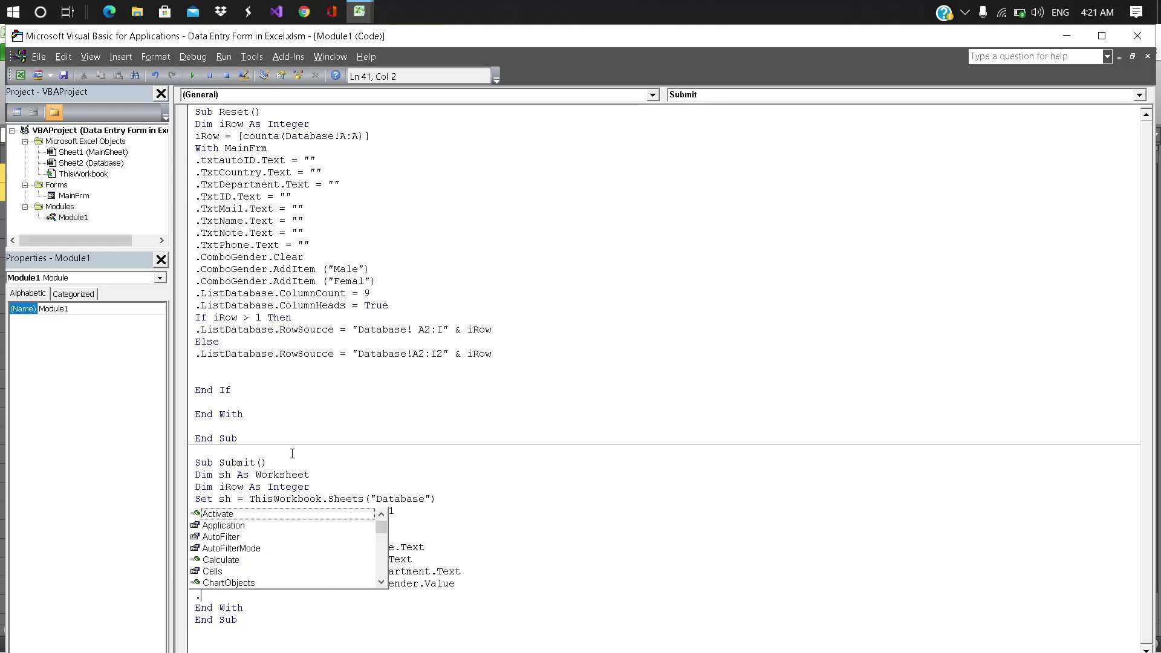
pyautogui.write('c')
pyautogui.press('Tab')
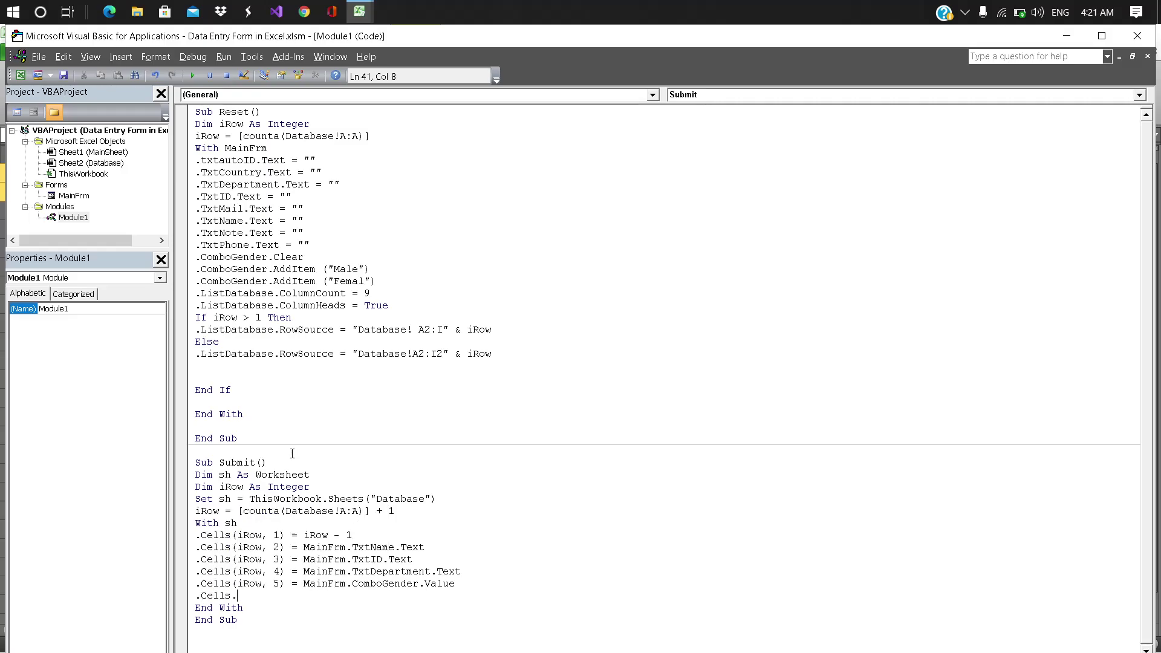
pyautogui.write('(irow , ')
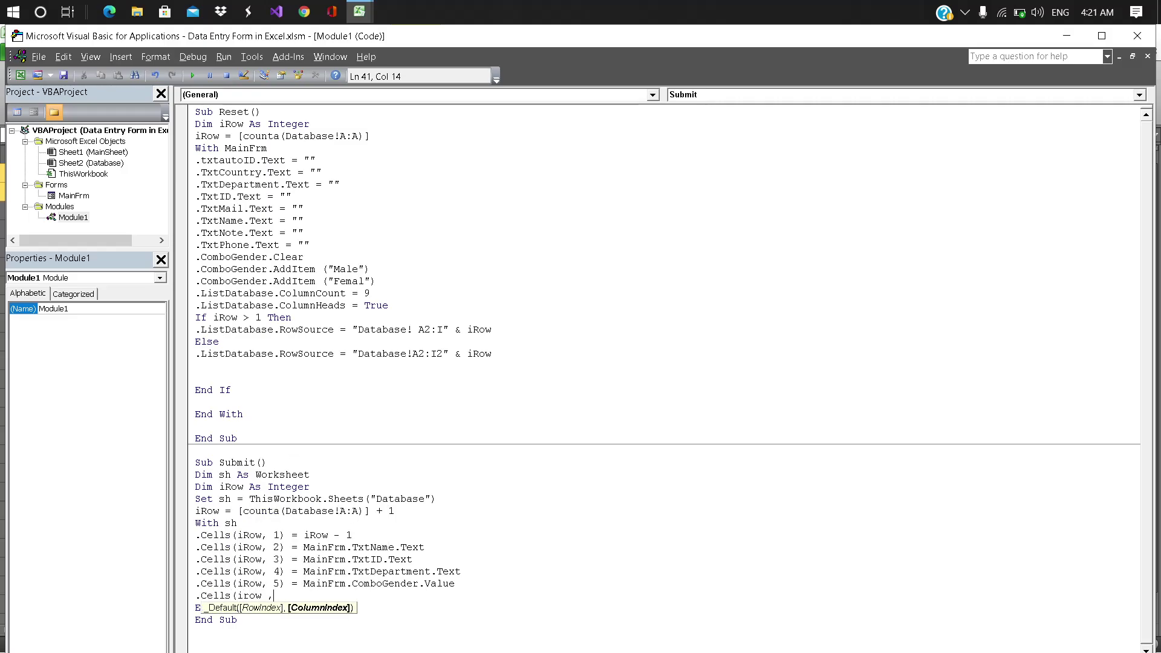
pyautogui.write('6')
pyautogui.write(')')
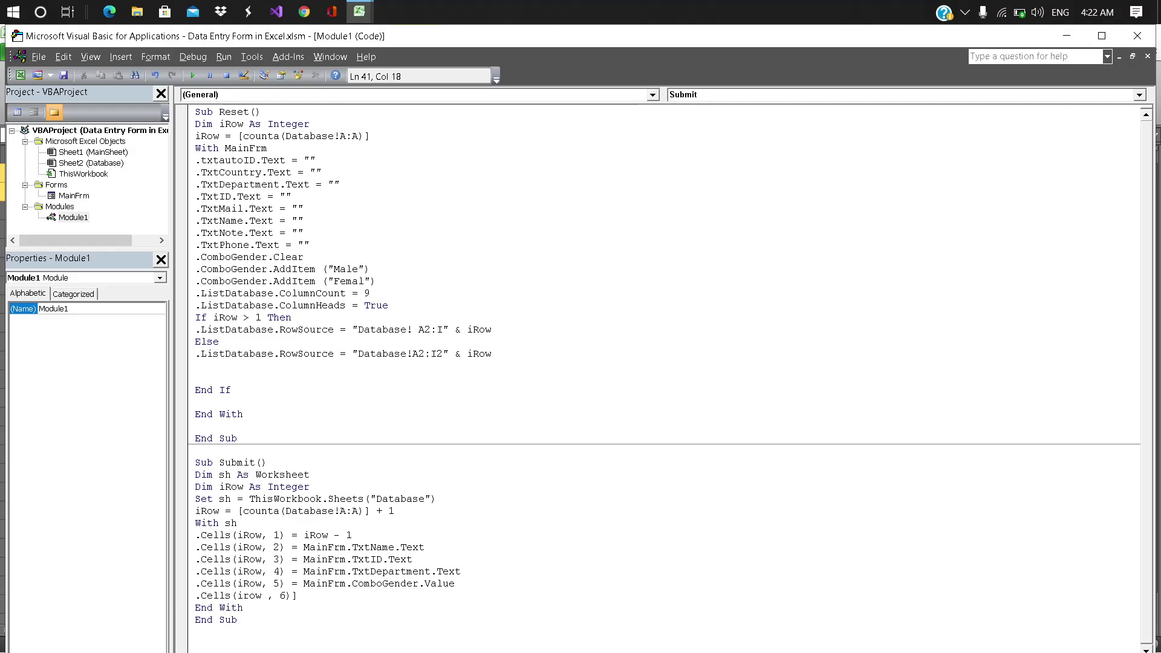
pyautogui.write('=main')
pyautogui.write('frm.')
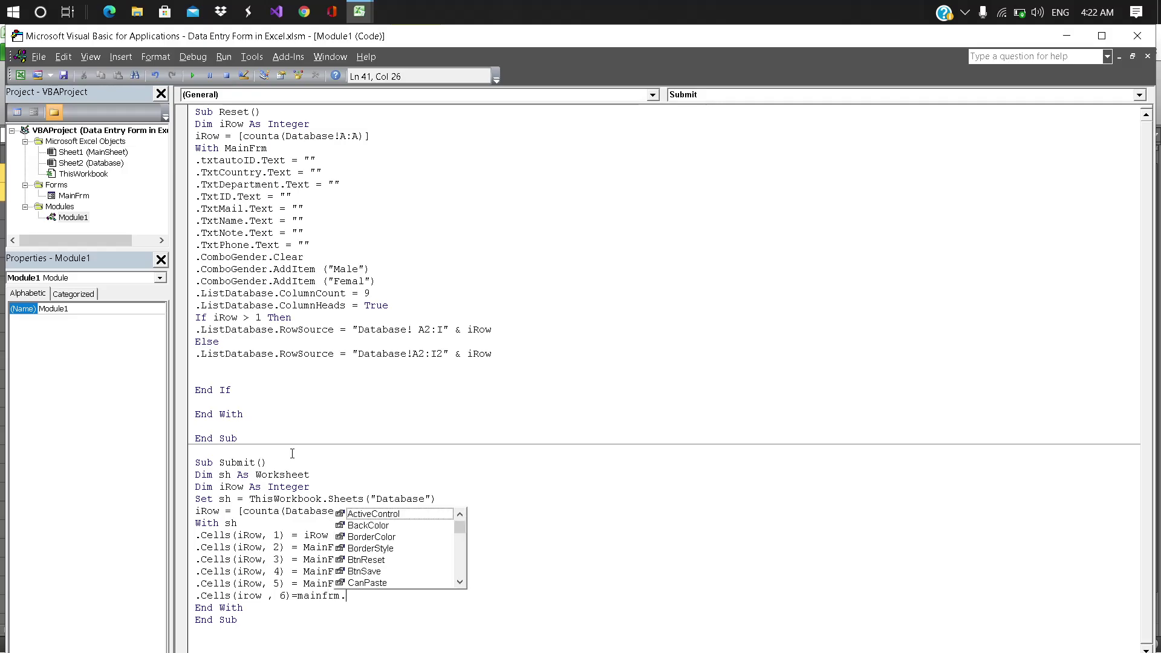
pyautogui.hotkey('alt', 'F11')
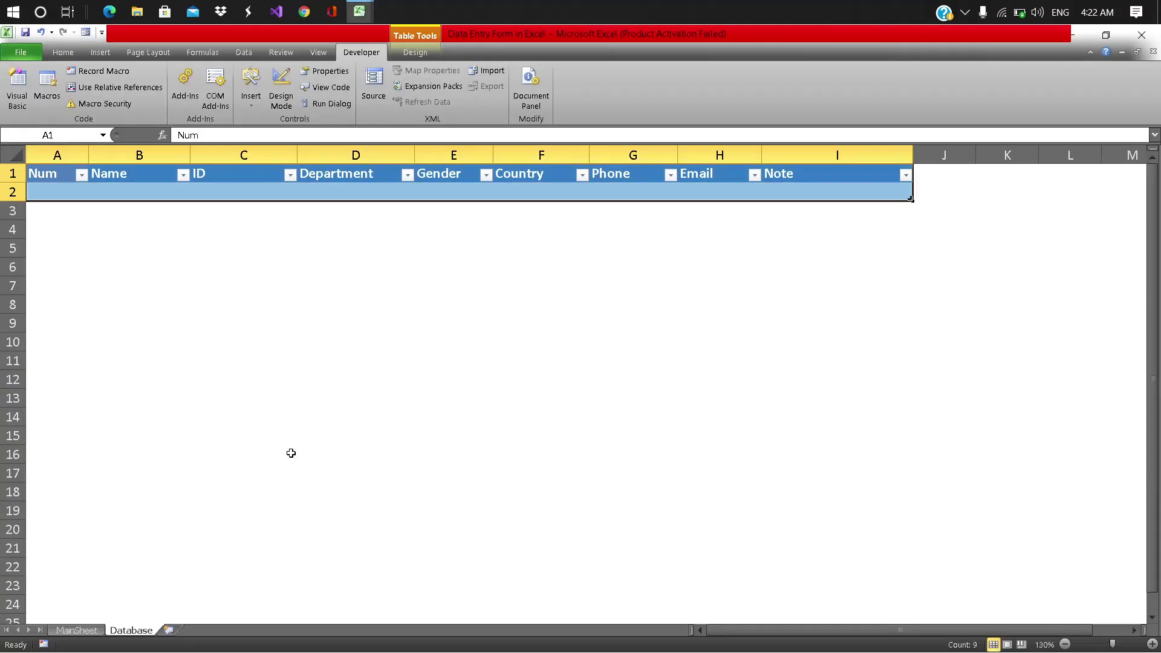
pyautogui.hotkey('alt', 'F11')
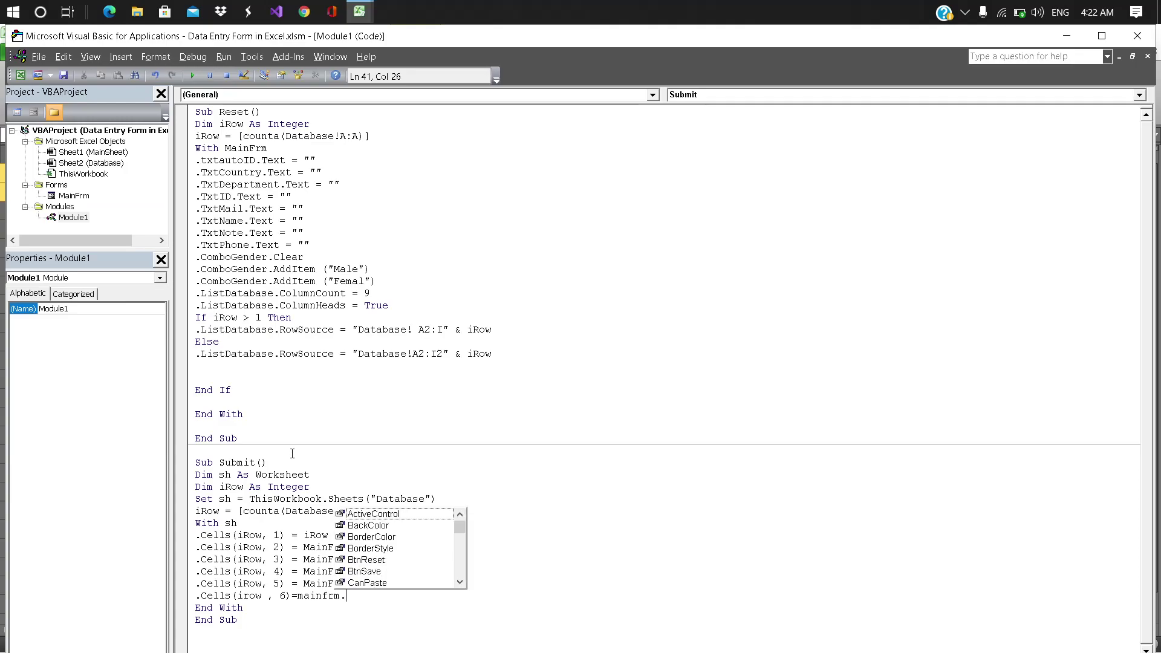
pyautogui.write('txtco.')
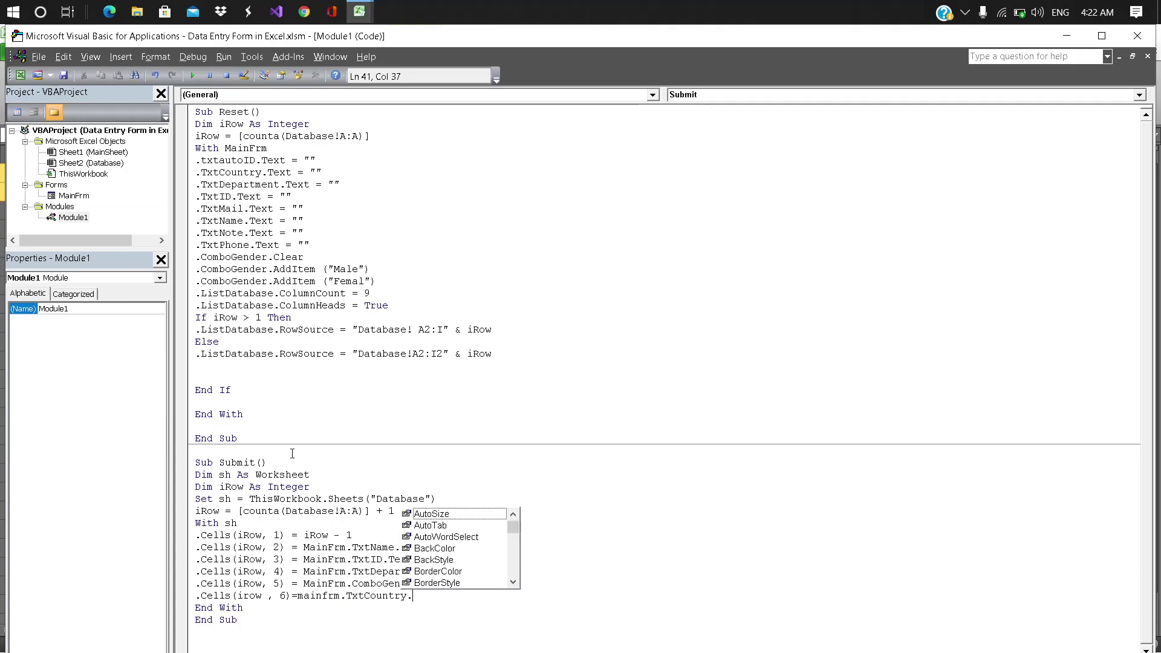
pyautogui.write('te')
pyautogui.press('Return')
# Add .Cells(irow, 7) = MainFrm.TxtPhone.Text and start a new line.
pyautogui.write('.ce')
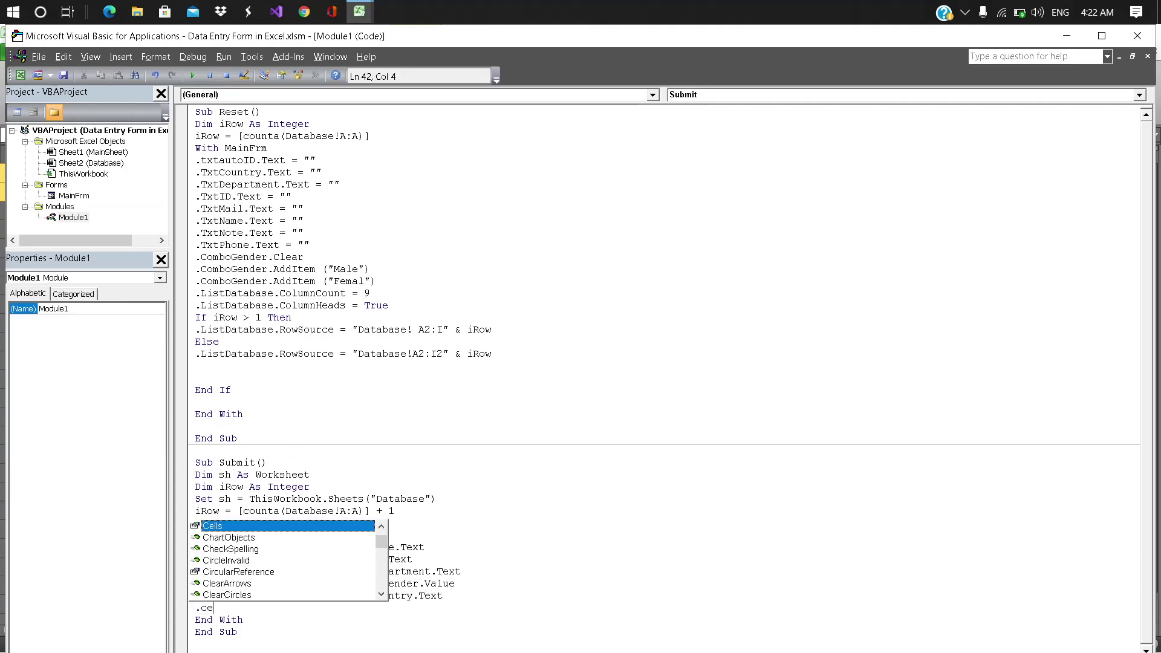
pyautogui.press('Tab')
pyautogui.write('(i')
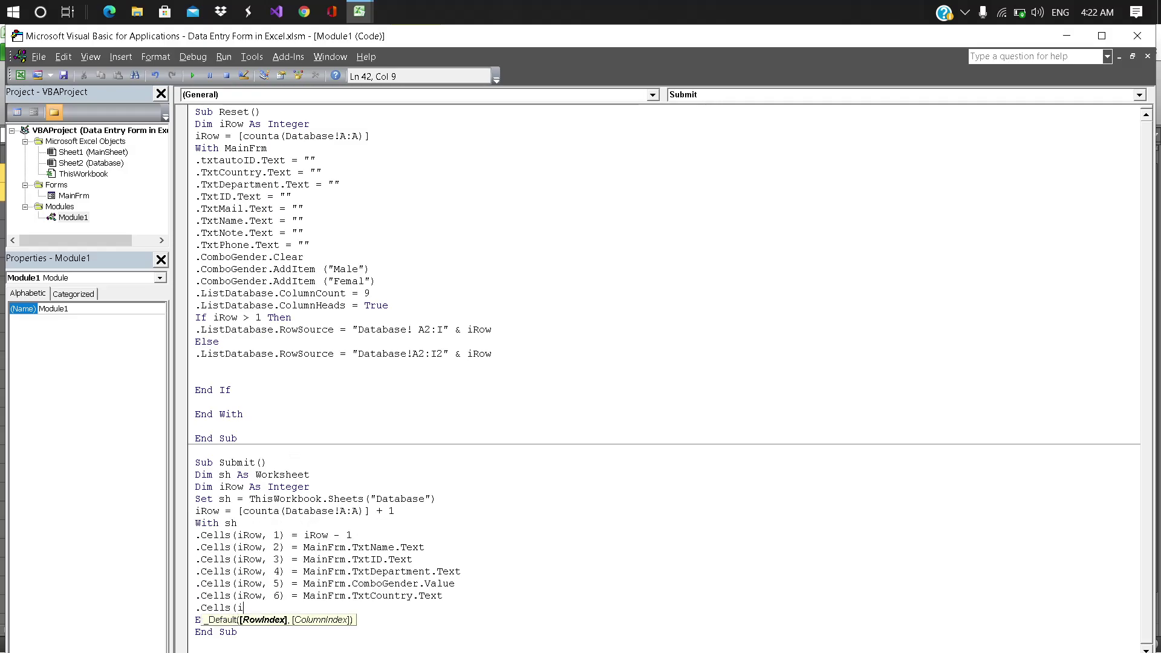
pyautogui.write('row ,7 )=')
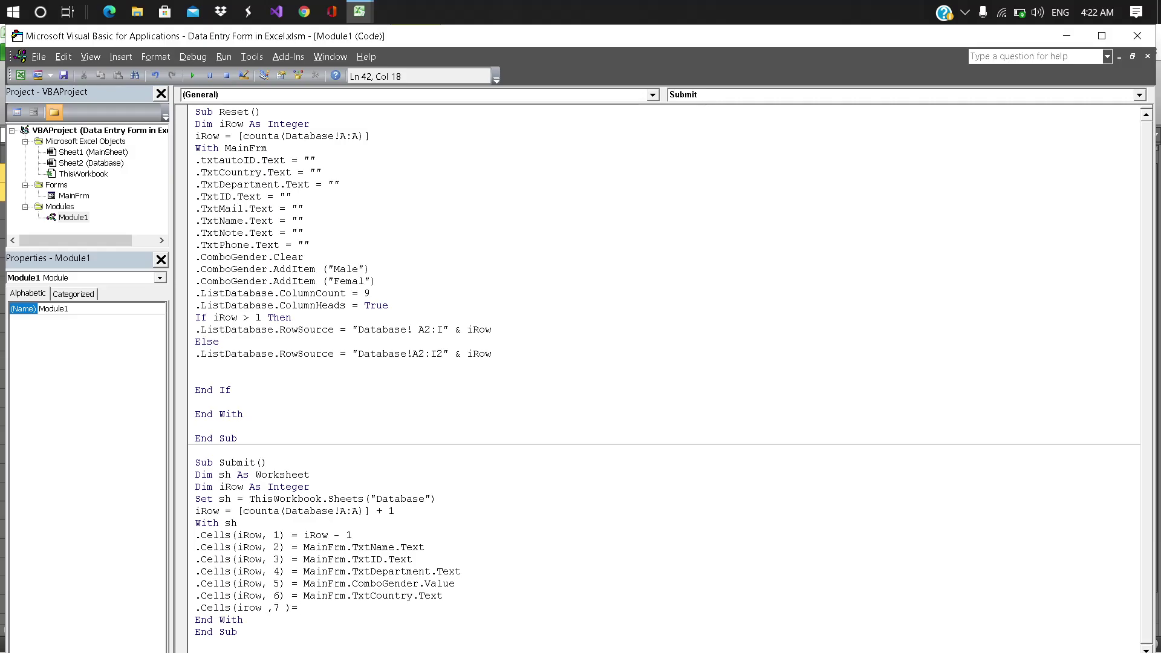
pyautogui.hotkey('alt', 'F11')
pyautogui.hotkey('alt', 'F11')
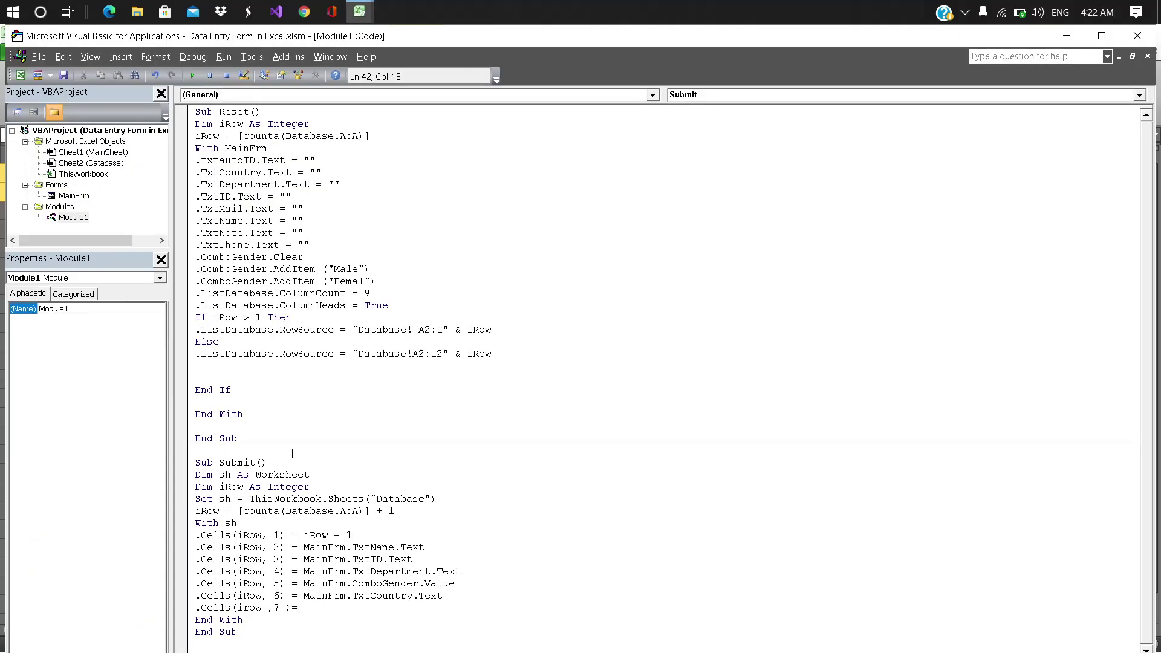
pyautogui.write('ain')
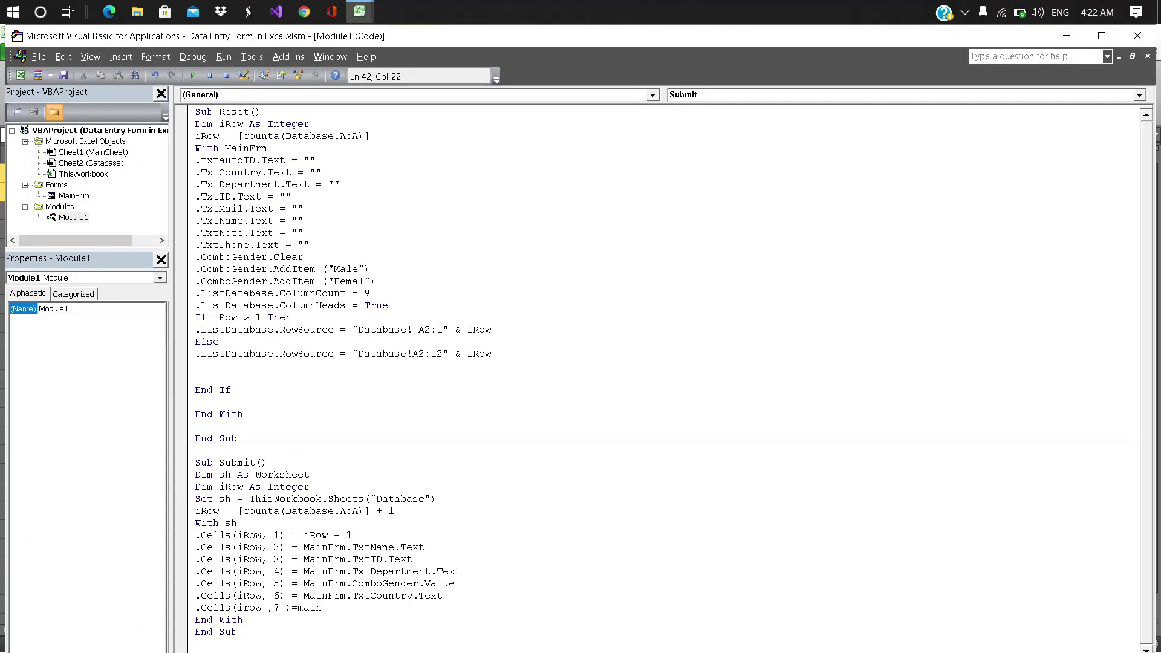
pyautogui.write('frm.tx')
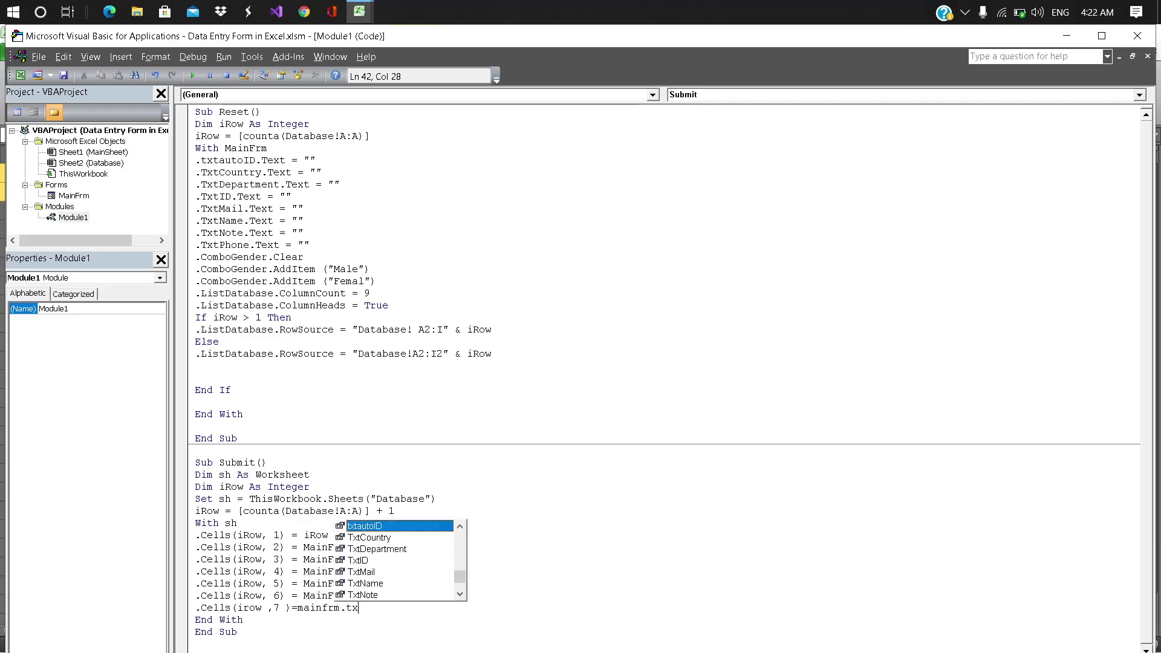
pyautogui.write('tpho')
pyautogui.press('Tab')
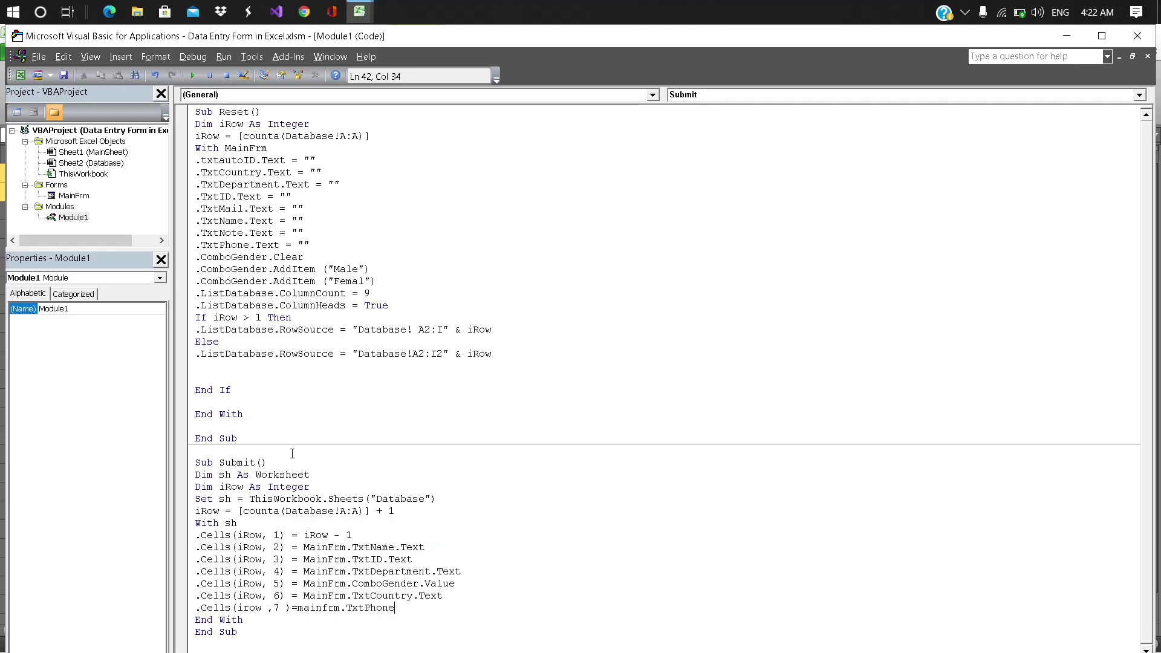
pyautogui.write('.te')
pyautogui.press('Tab')
pyautogui.press('Return')
# Add .Cells(irow, 8) = MainFrm.TxtMail.Text for the Email column.
pyautogui.write('.ce')
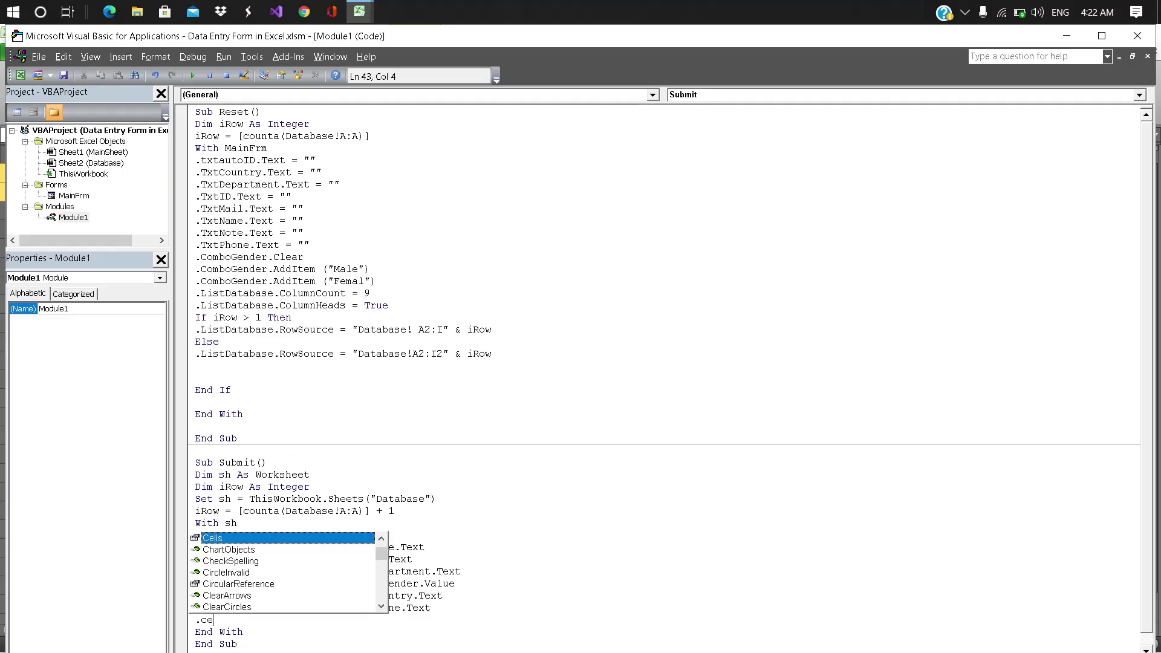
pyautogui.write('l')
pyautogui.press('Tab')
pyautogui.write('(i')
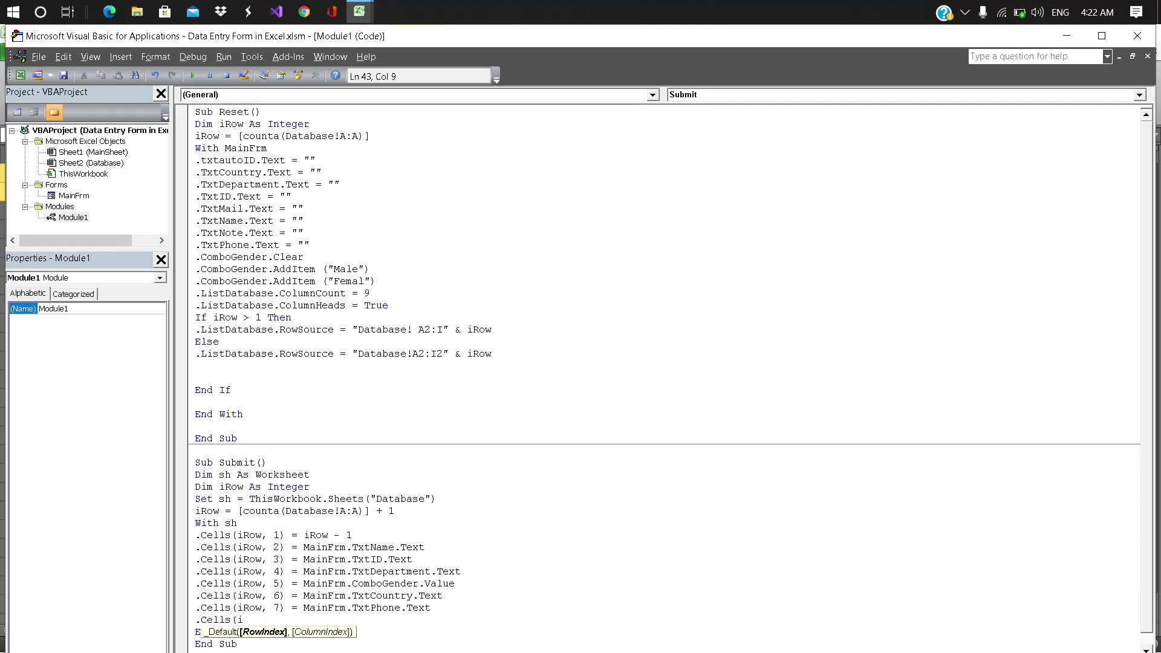
pyautogui.write('row, 8 ')
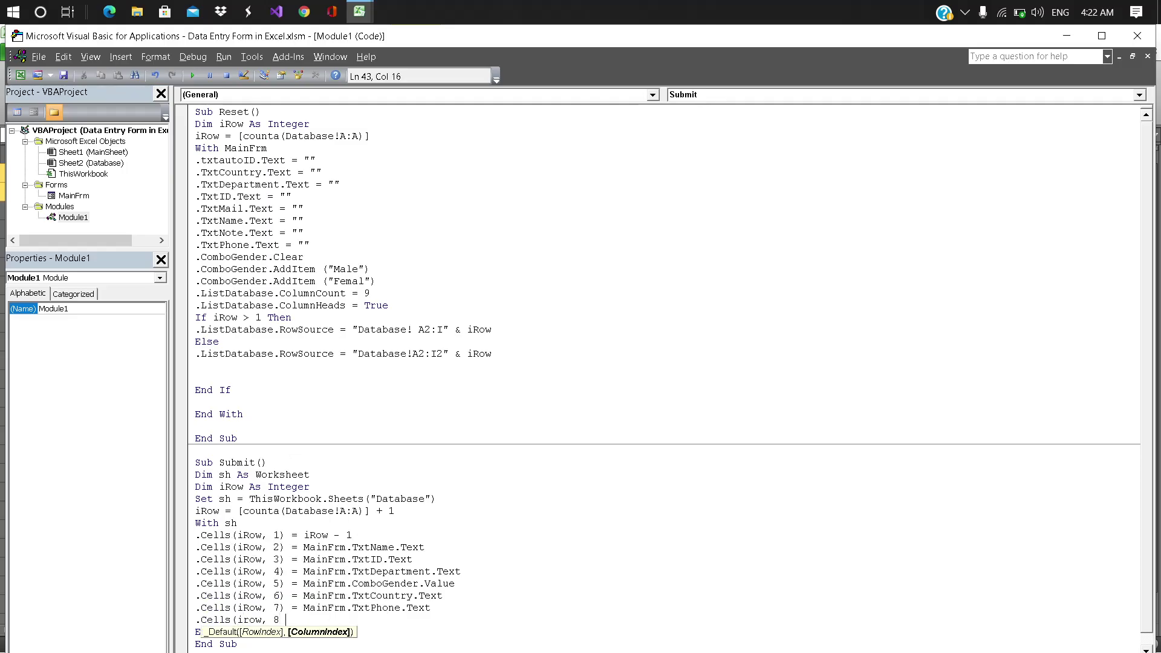
pyautogui.write(')=m')
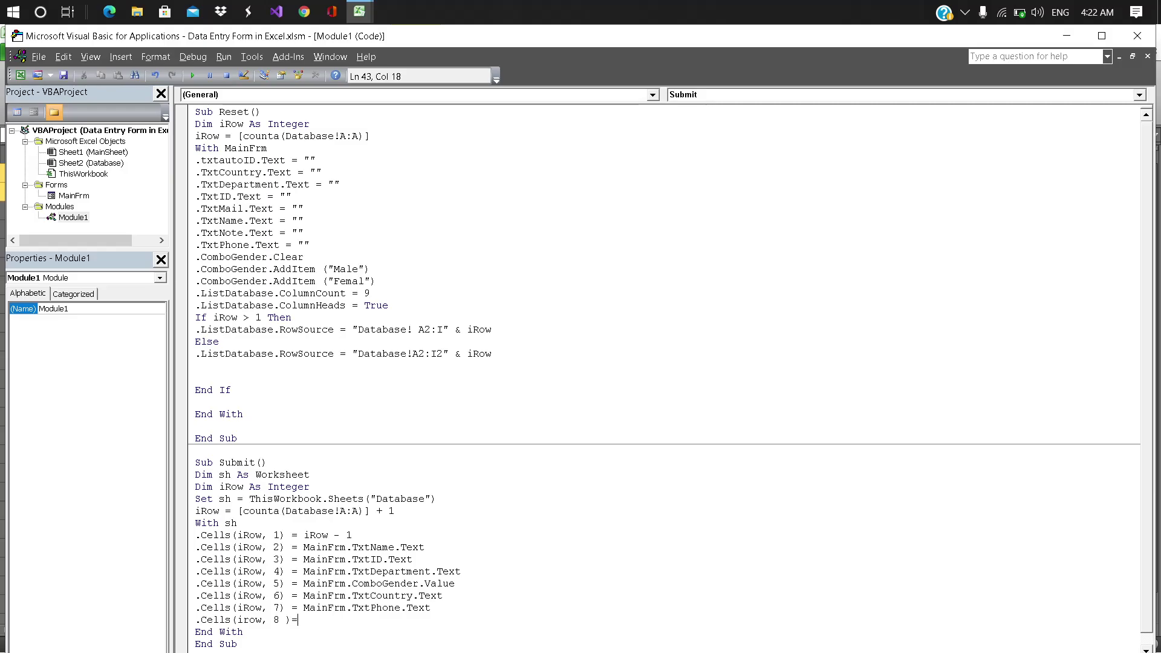
pyautogui.write('ainfrm.')
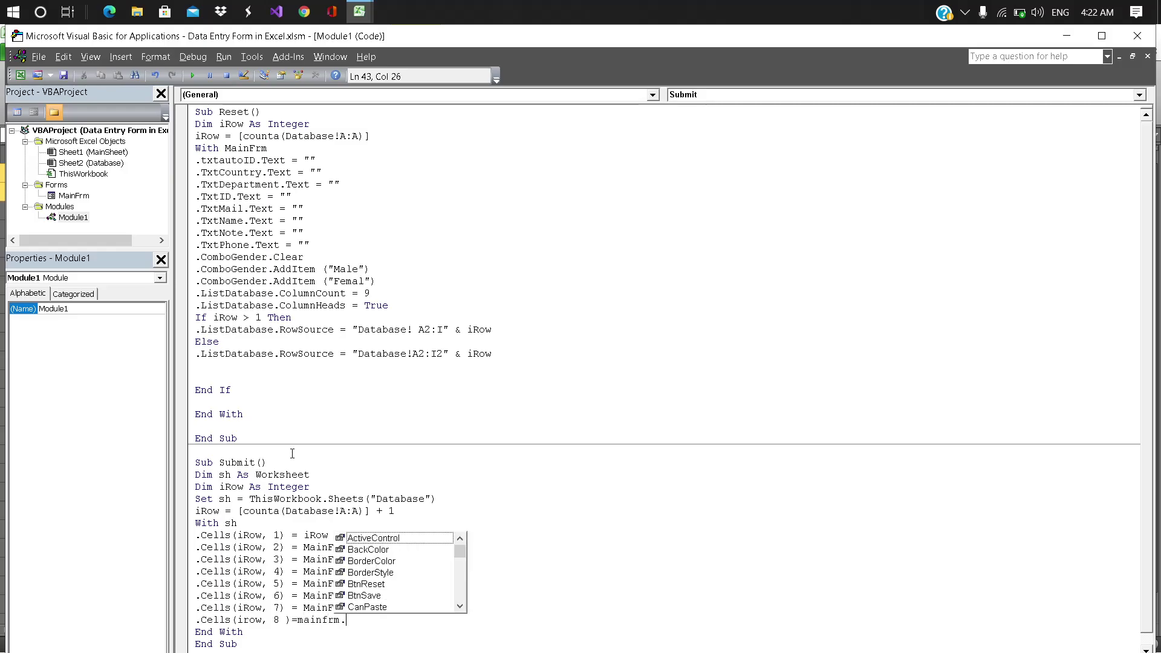
pyautogui.hotkey('alt', 'F11')
pyautogui.hotkey('alt', 'F11')
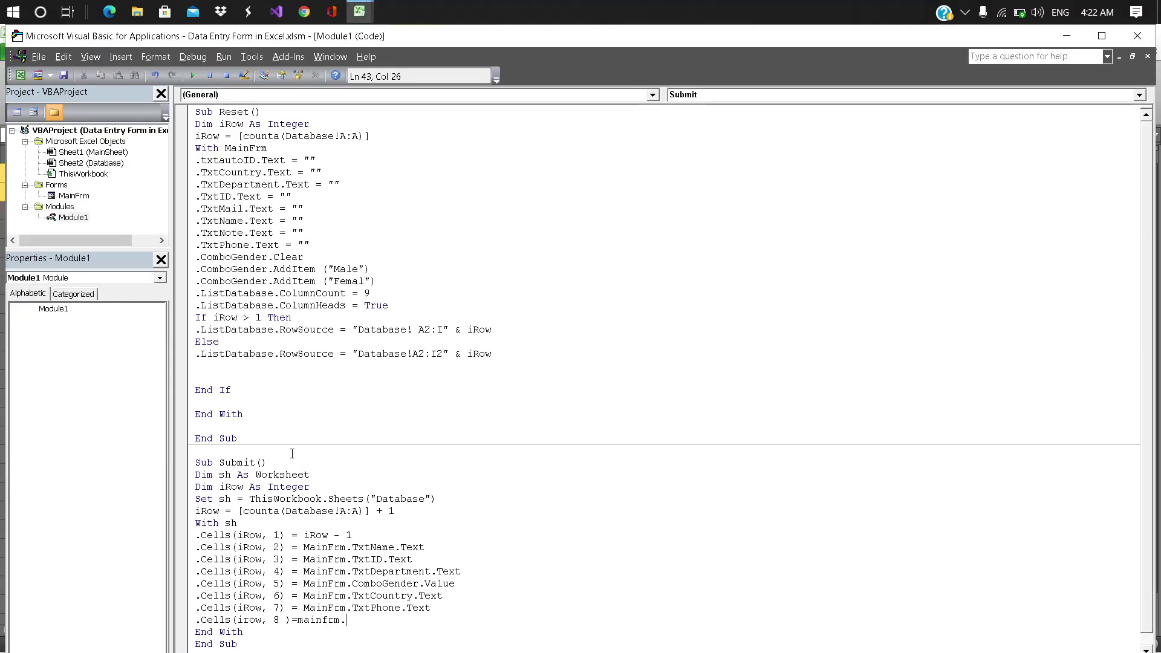
pyautogui.write('.txt')
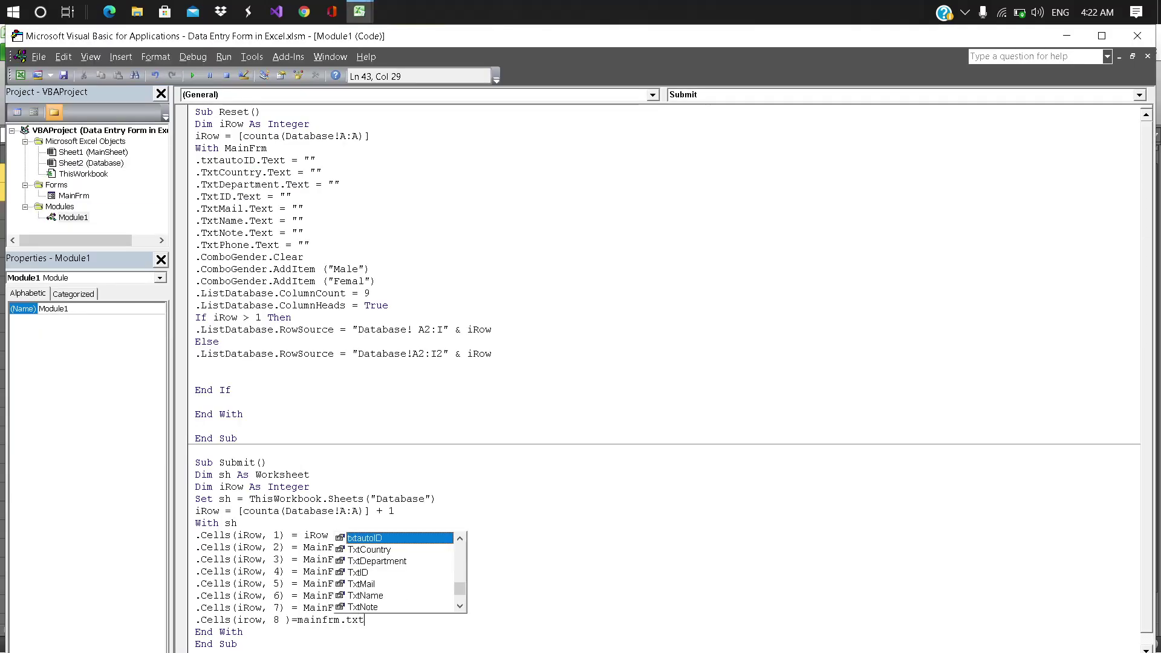
pyautogui.write('mail.text')
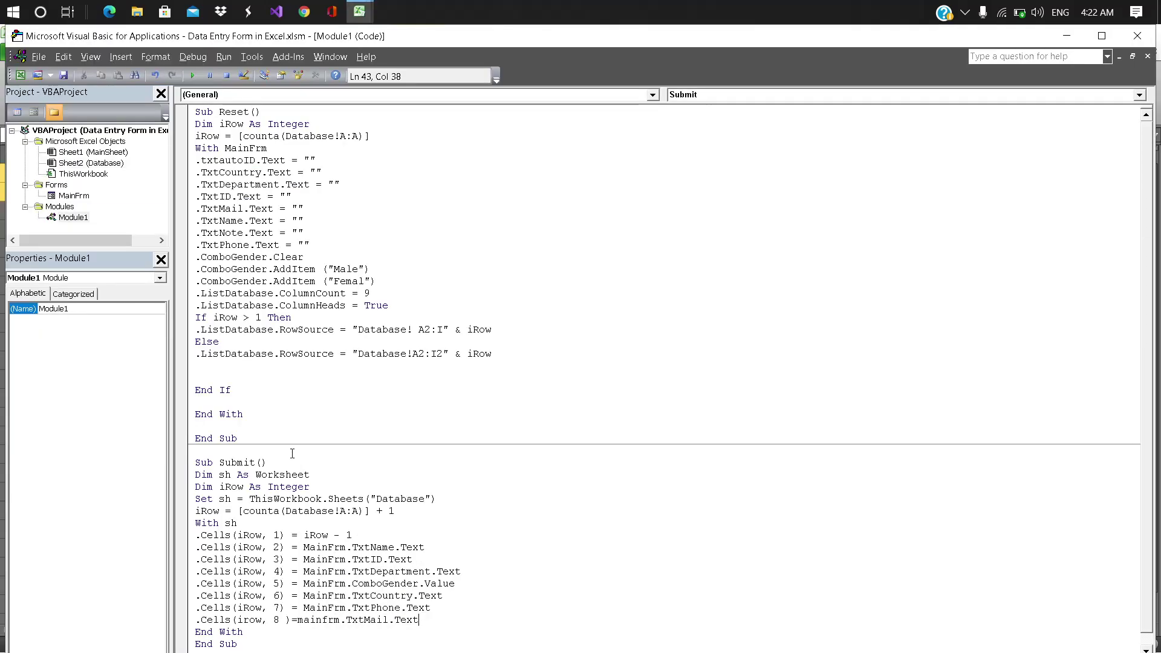
pyautogui.press('Return')
# Add .Cells(irow, 9) = MainFrm.TxtNote.Text for the last column.
pyautogui.press('BackSpace')
pyautogui.write('.ce')
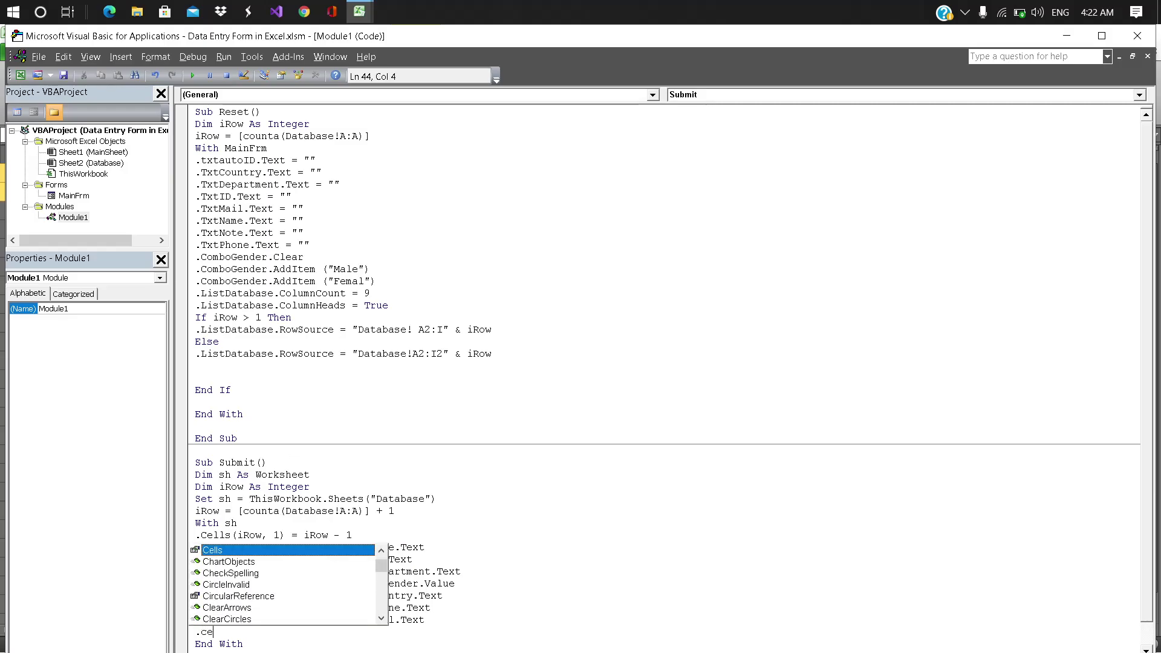
pyautogui.write('lls(irow')
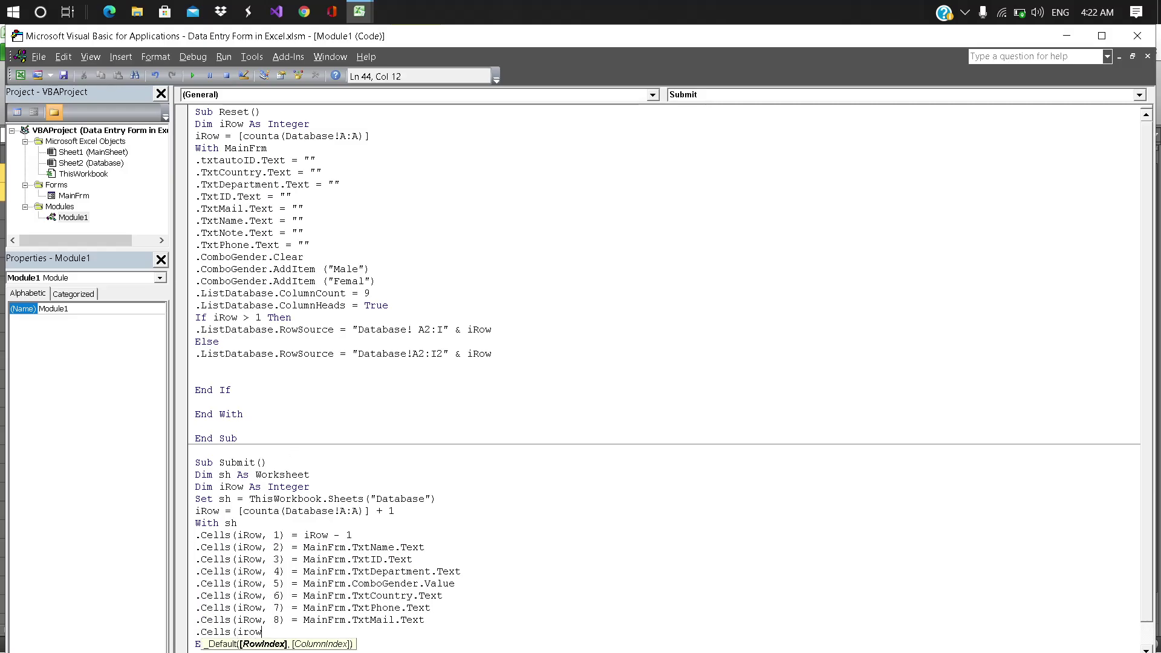
pyautogui.write(' , ')
pyautogui.write('9)')
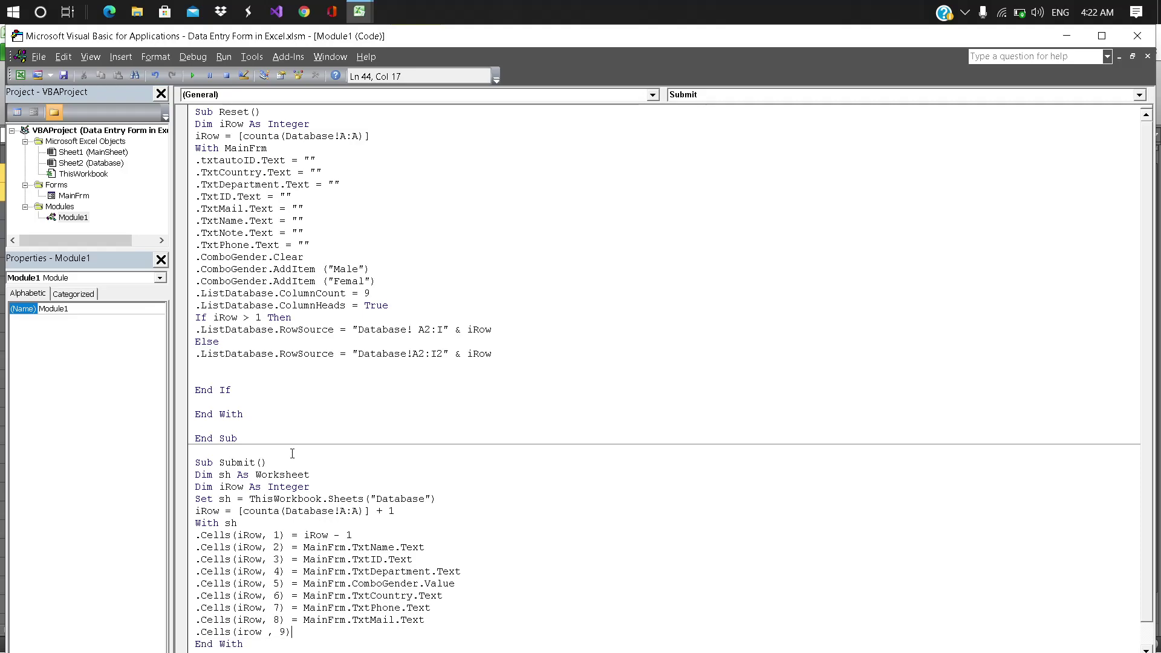
pyautogui.write('m')
pyautogui.write('ain')
pyautogui.write('frm')
pyautogui.hotkey('alt', 'F11')
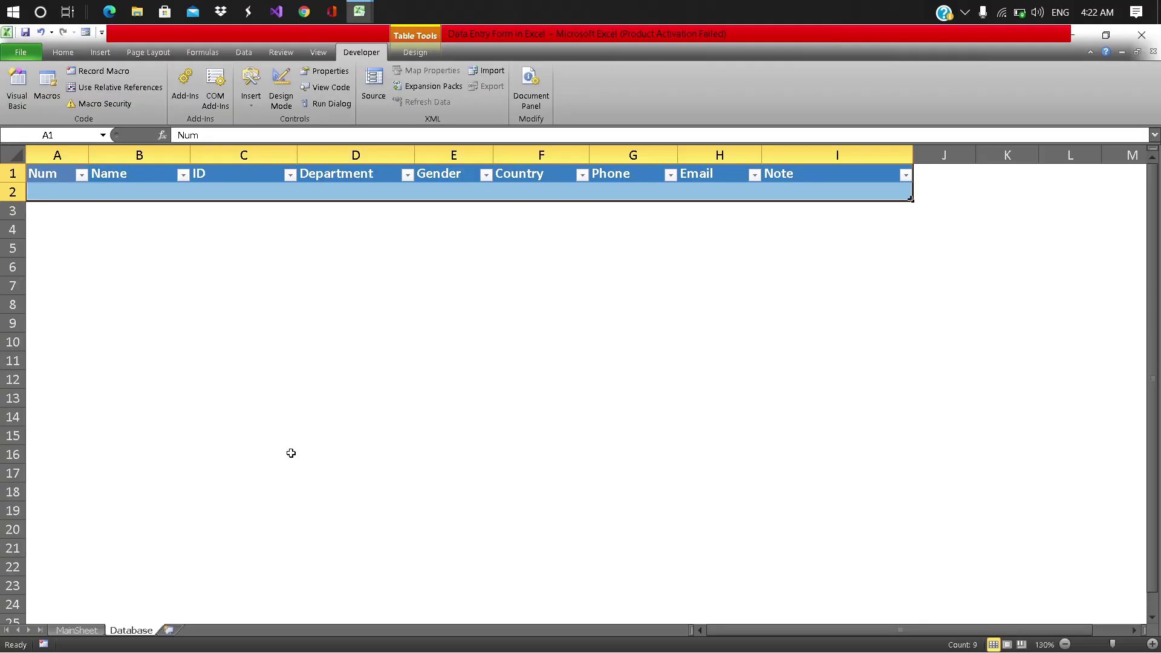
pyautogui.hotkey('alt', 'F11')
pyautogui.write('.Cells(irow , 9)=mainfrm.')
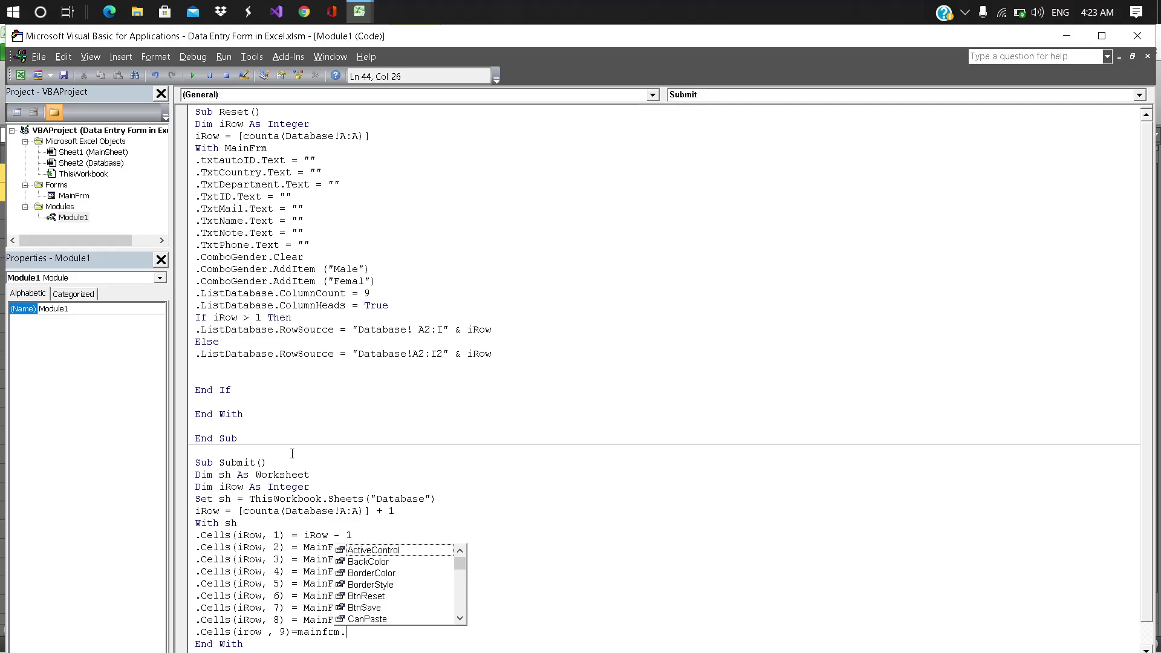
pyautogui.write('txtnot')
pyautogui.press('Tab')
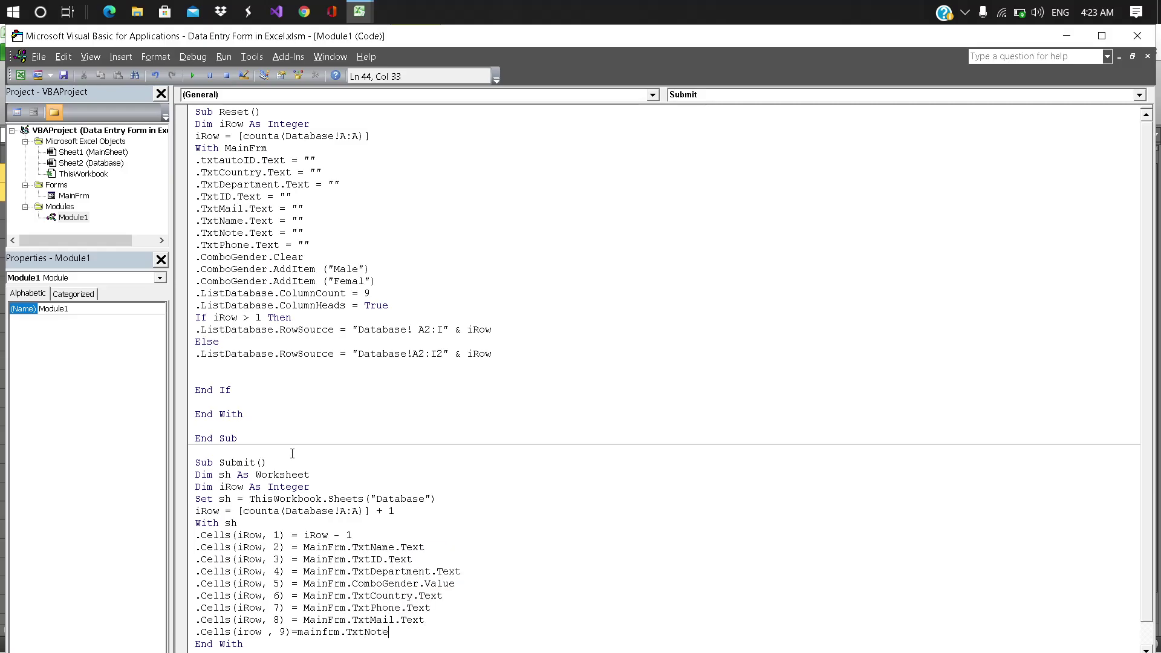
pyautogui.write('.Text')
pyautogui.press('Return')
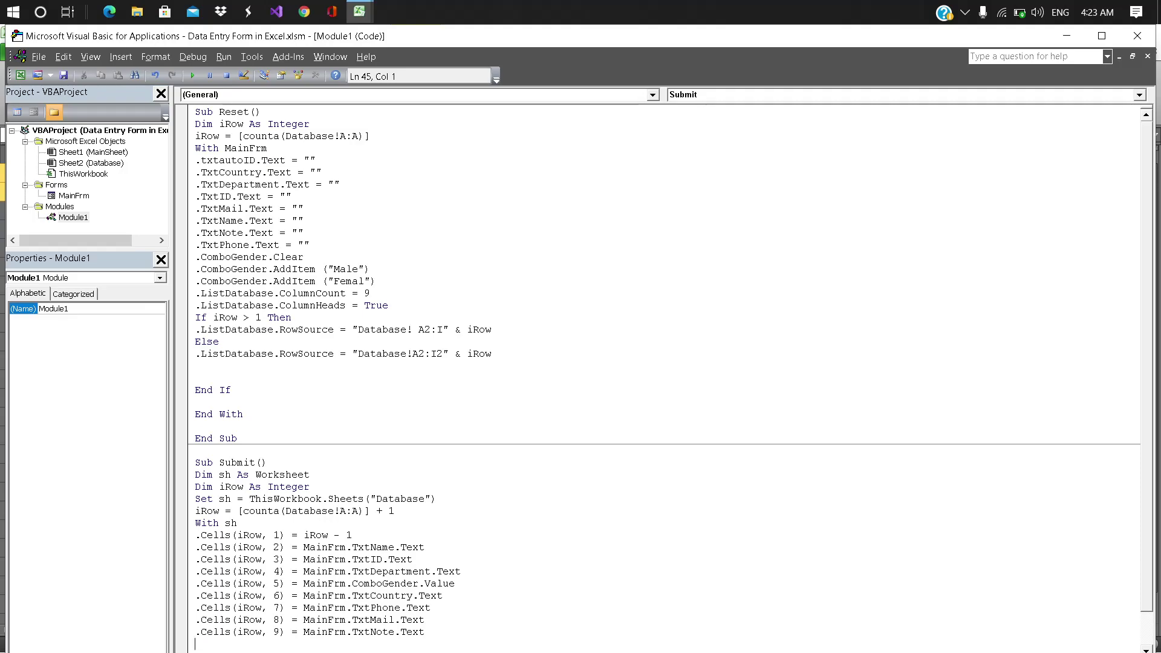
# Add a blank line after End Sub and open MainFrm from the Project Explorer.
pyautogui.scroll(-1, 443, 441)
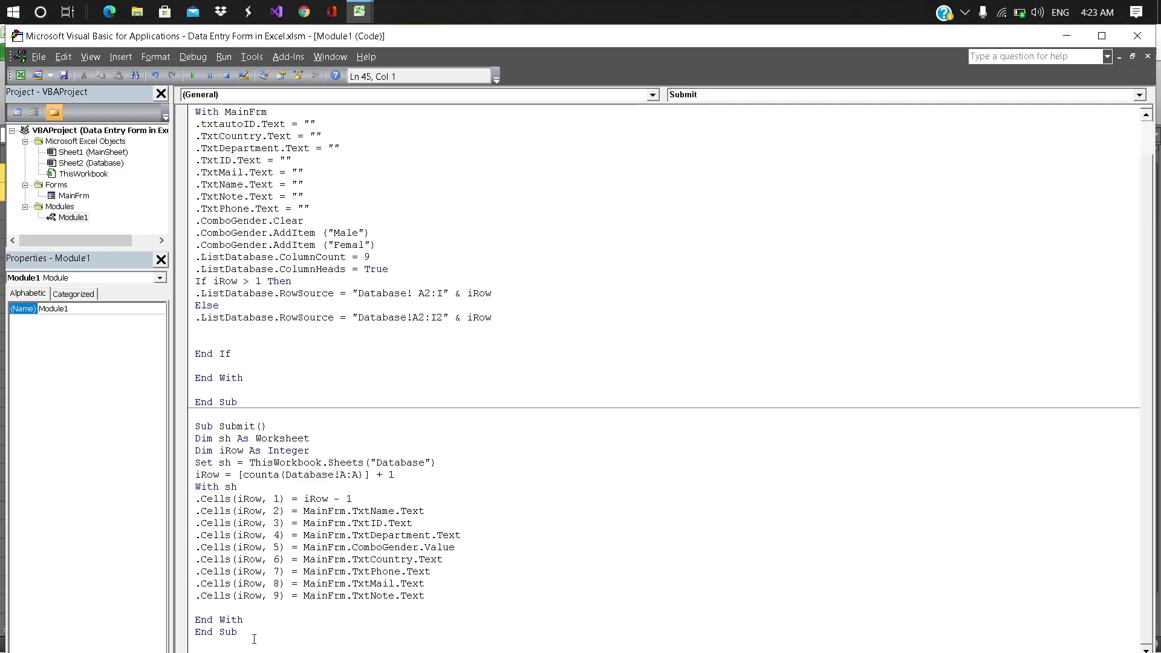
pyautogui.press('Return')
pyautogui.press('Return')
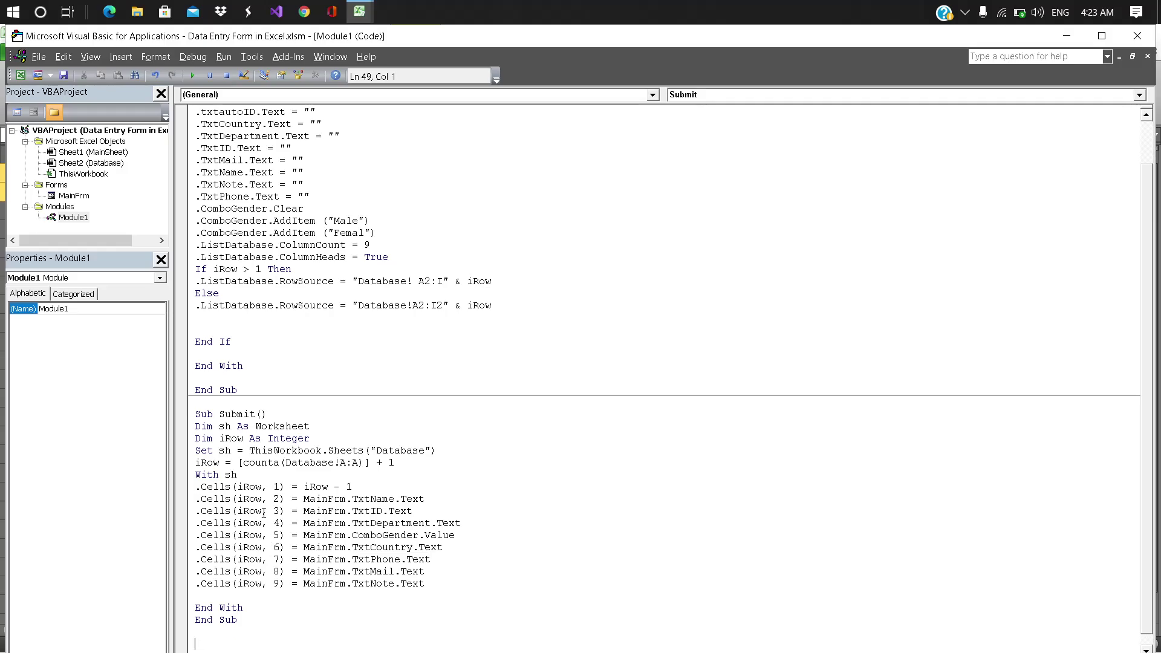
pyautogui.doubleClick(70, 195)
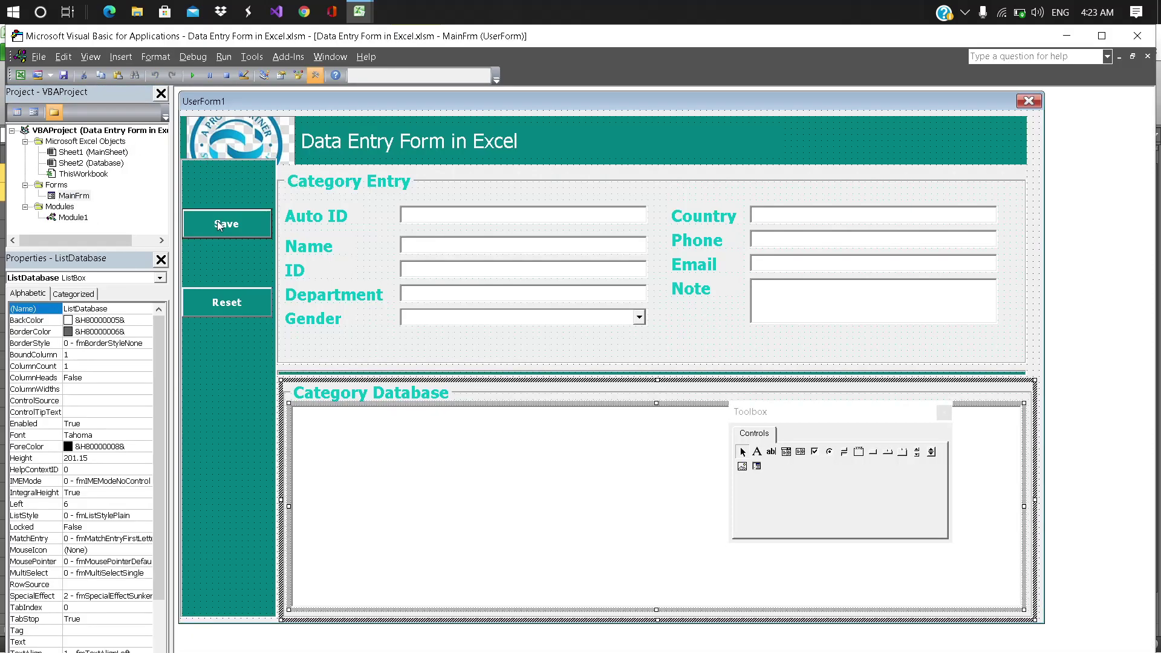
# Delete the empty event stubs and put 'call Submit' in BtnSave_Click.
pyautogui.doubleClick(224, 223)
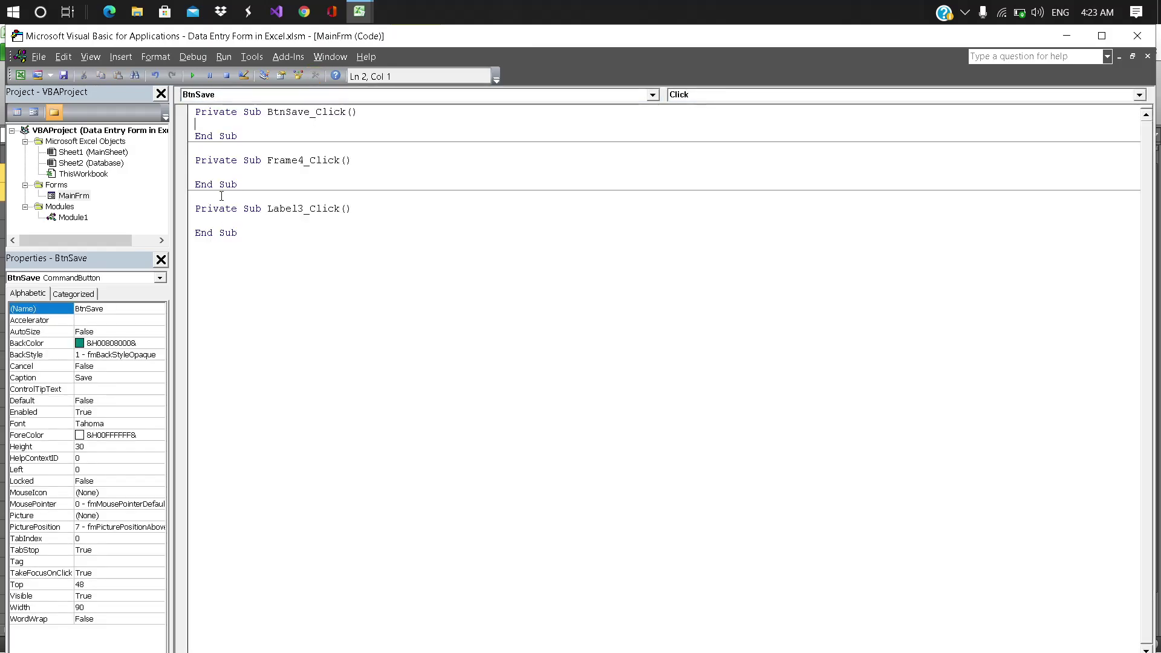
pyautogui.moveTo(194, 112); pyautogui.dragTo(234, 238)
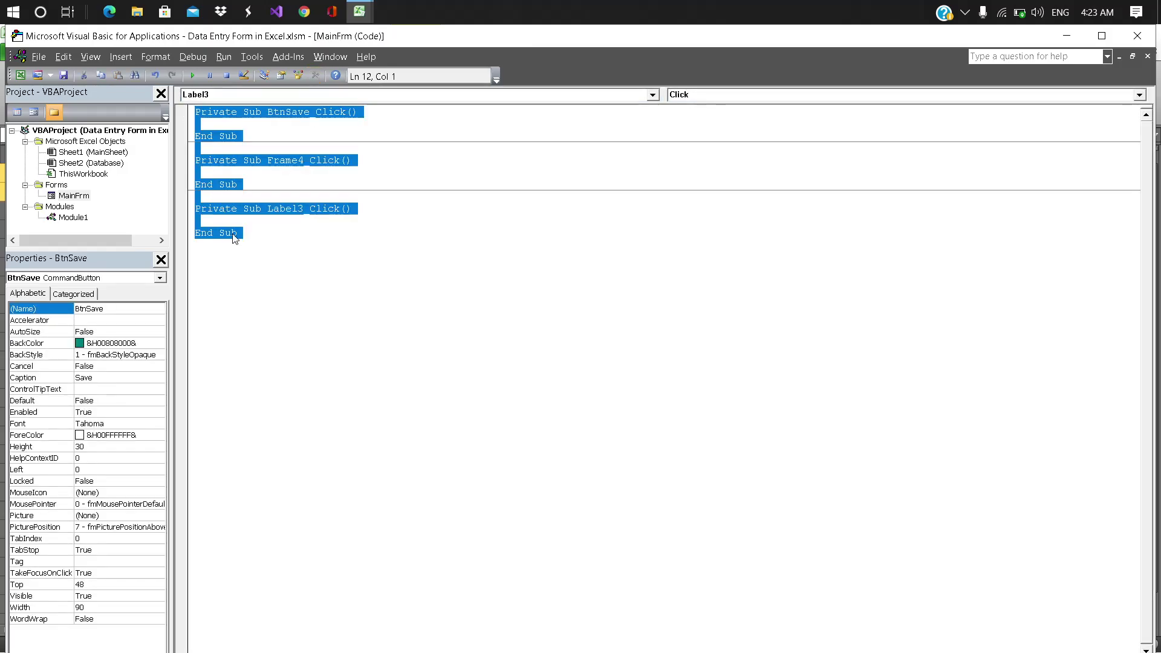
pyautogui.press('Delete')
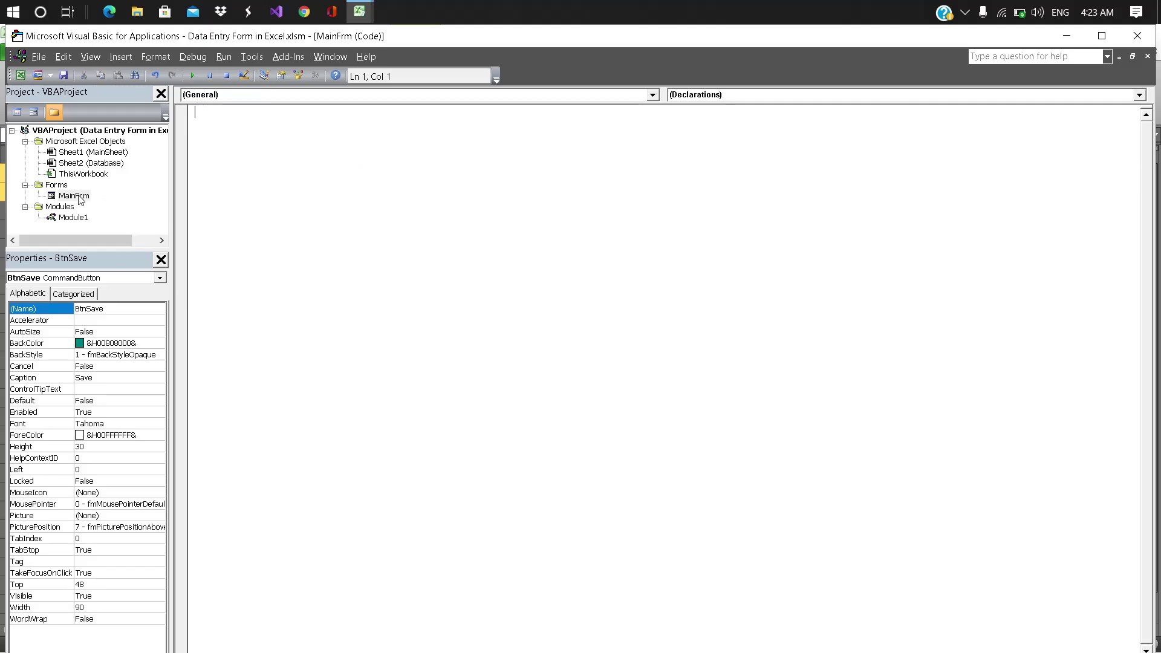
pyautogui.doubleClick(74, 195)
pyautogui.doubleClick(232, 214)
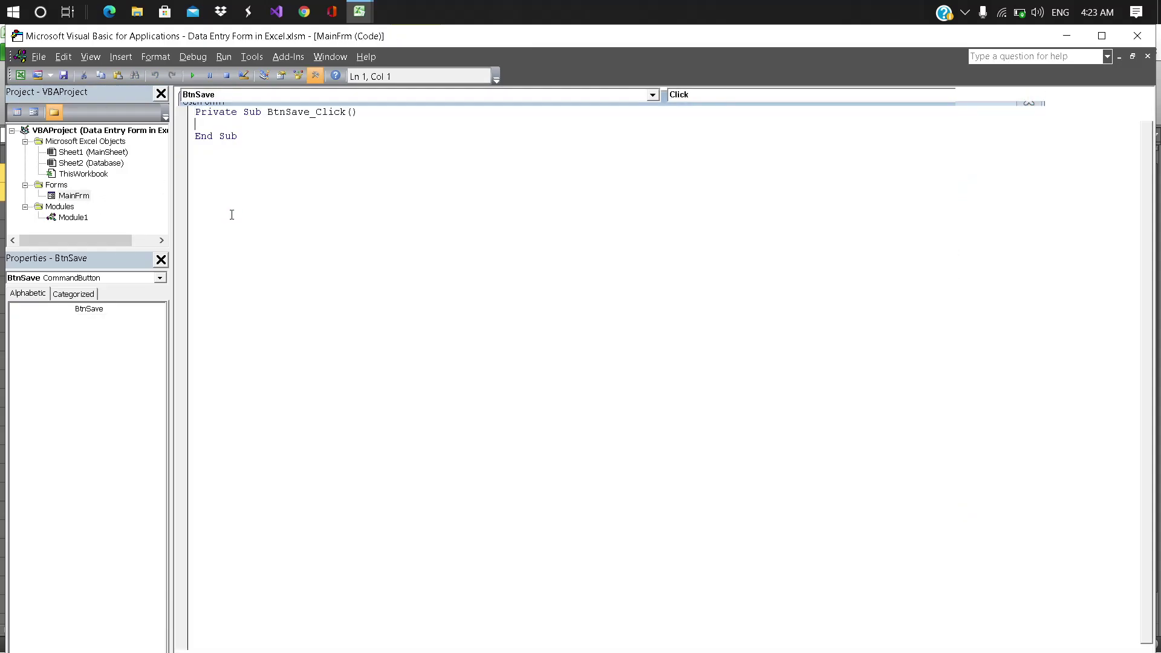
pyautogui.write('call ')
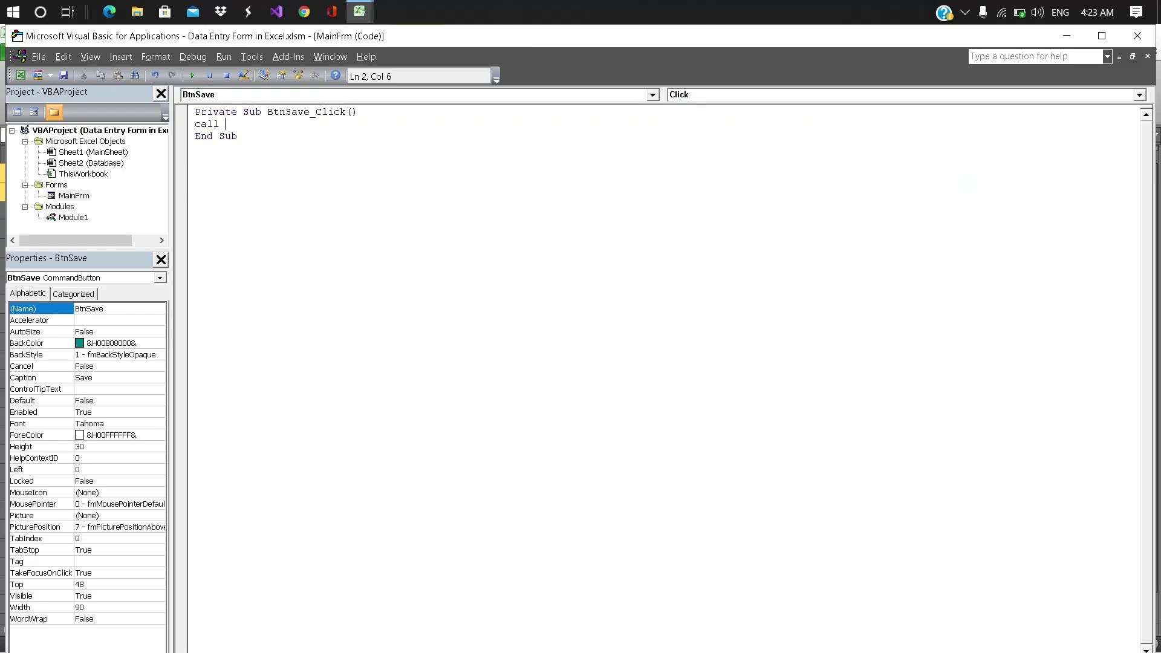
pyautogui.write('Submit')
# Add 'Call Reset' to BtnReset_Click and run MainFrm to test it.
pyautogui.doubleClick(75, 196)
pyautogui.doubleClick(225, 302)
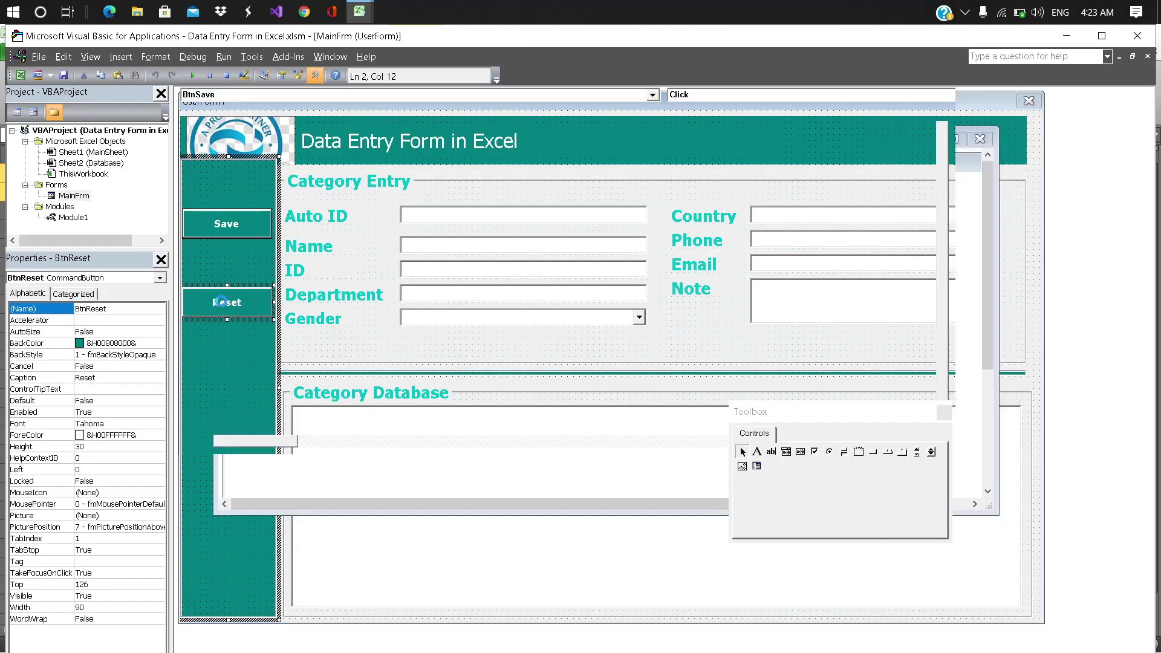
pyautogui.write('call ')
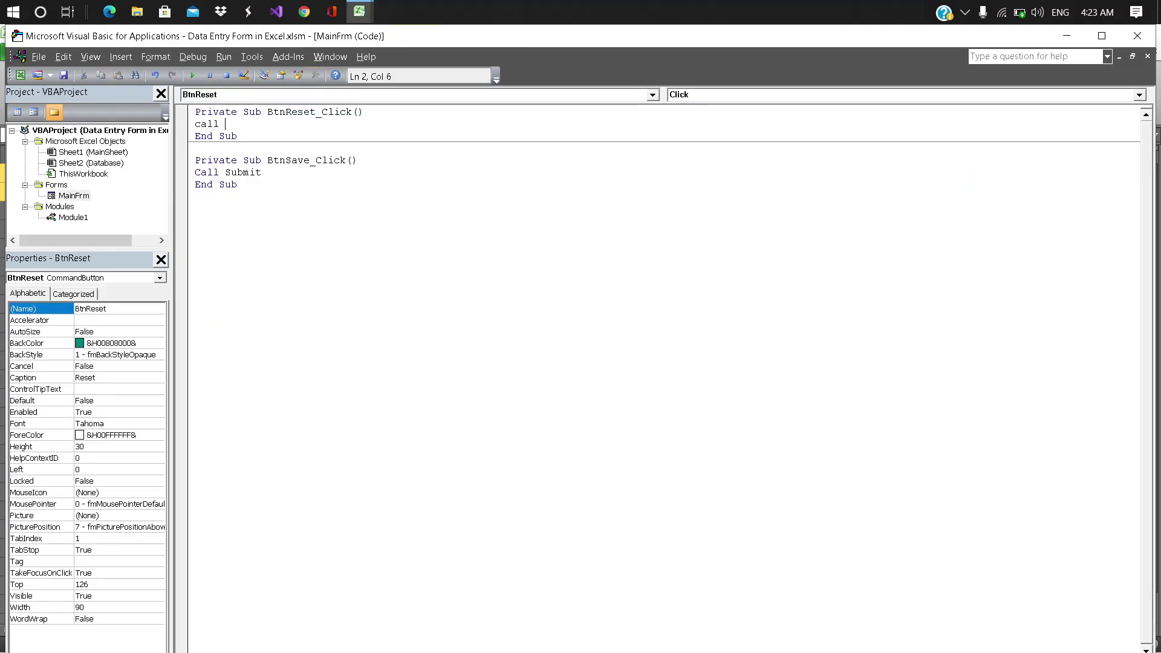
pyautogui.write('re')
pyautogui.hotkey('ctrl', 'space')
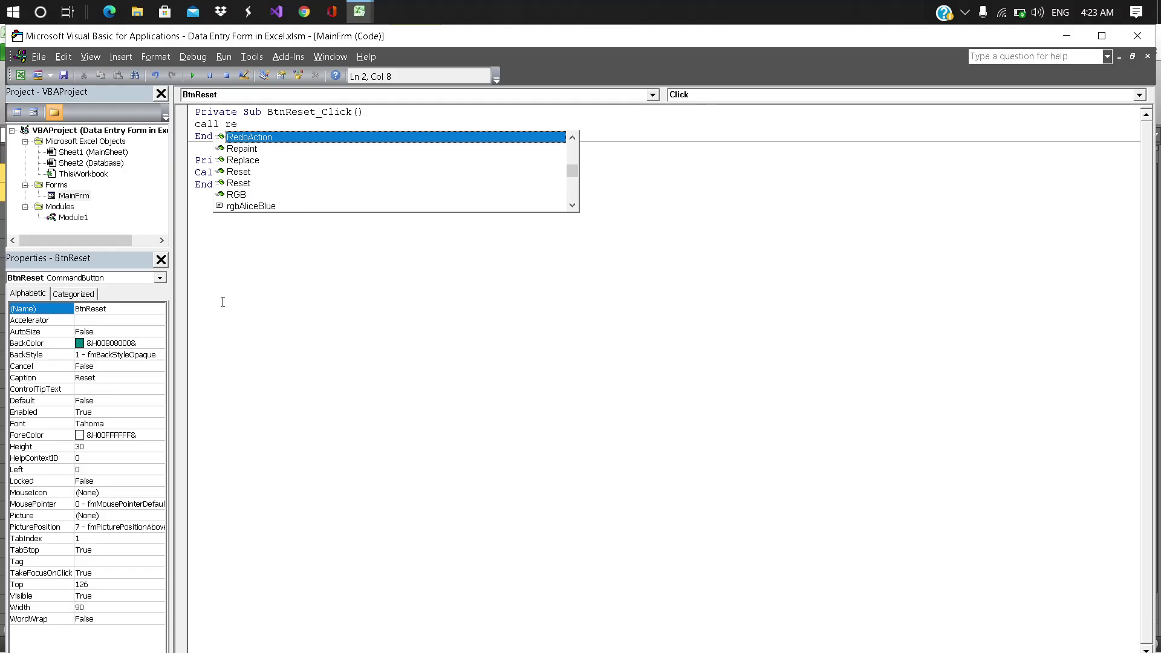
pyautogui.write('set')
pyautogui.press('Tab')
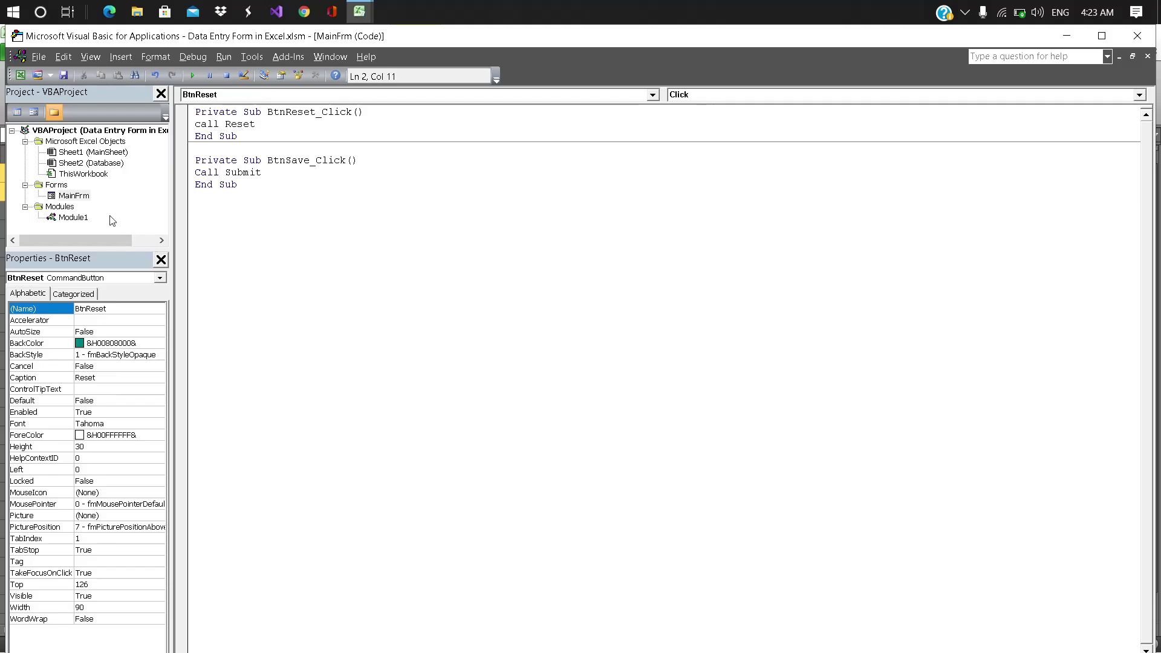
pyautogui.doubleClick(77, 198)
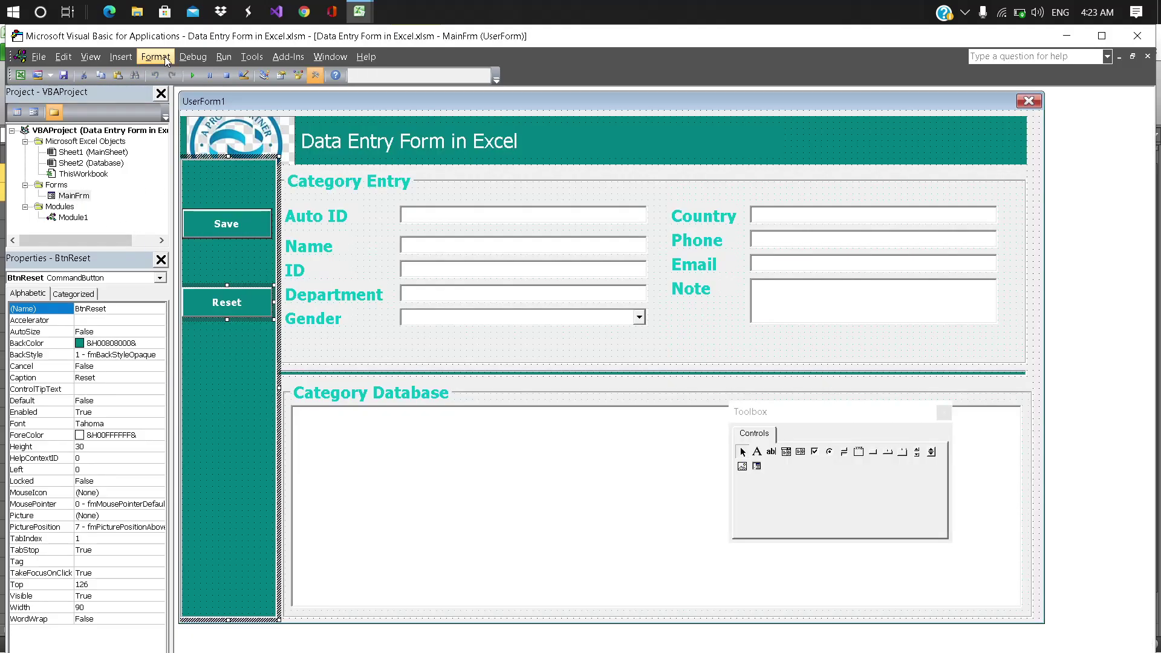
pyautogui.click(193, 76)
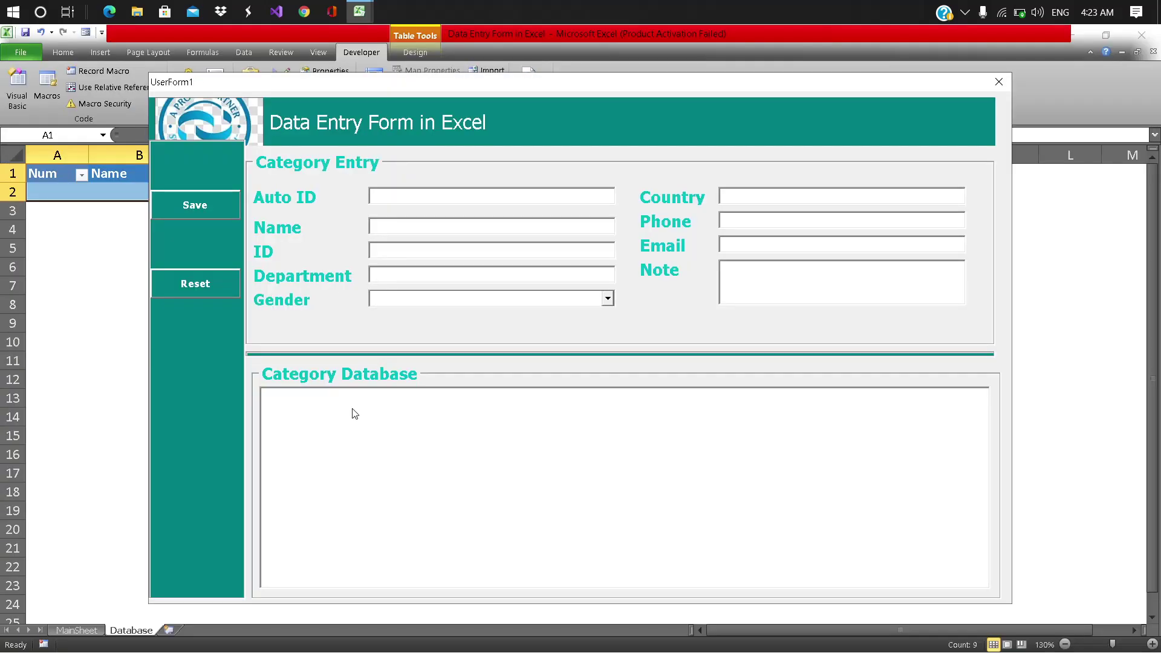
# Close the test run and set MainFrm's Caption to 'Data Entry Form in Excel'.
pyautogui.click(999, 78)
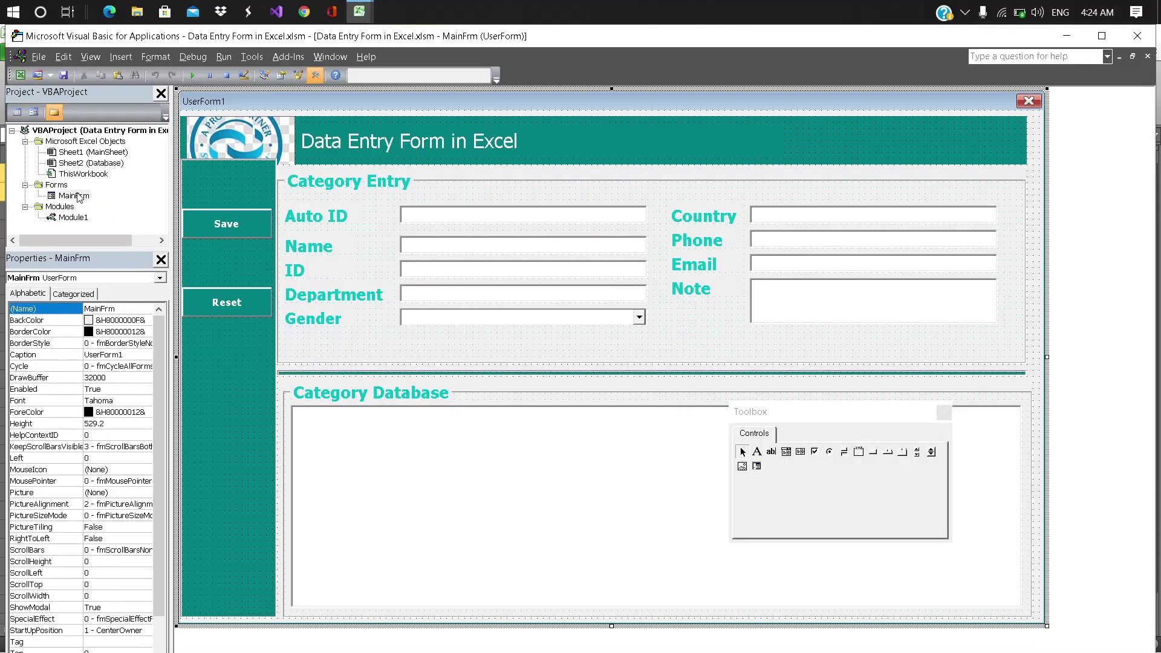
pyautogui.click(73, 198)
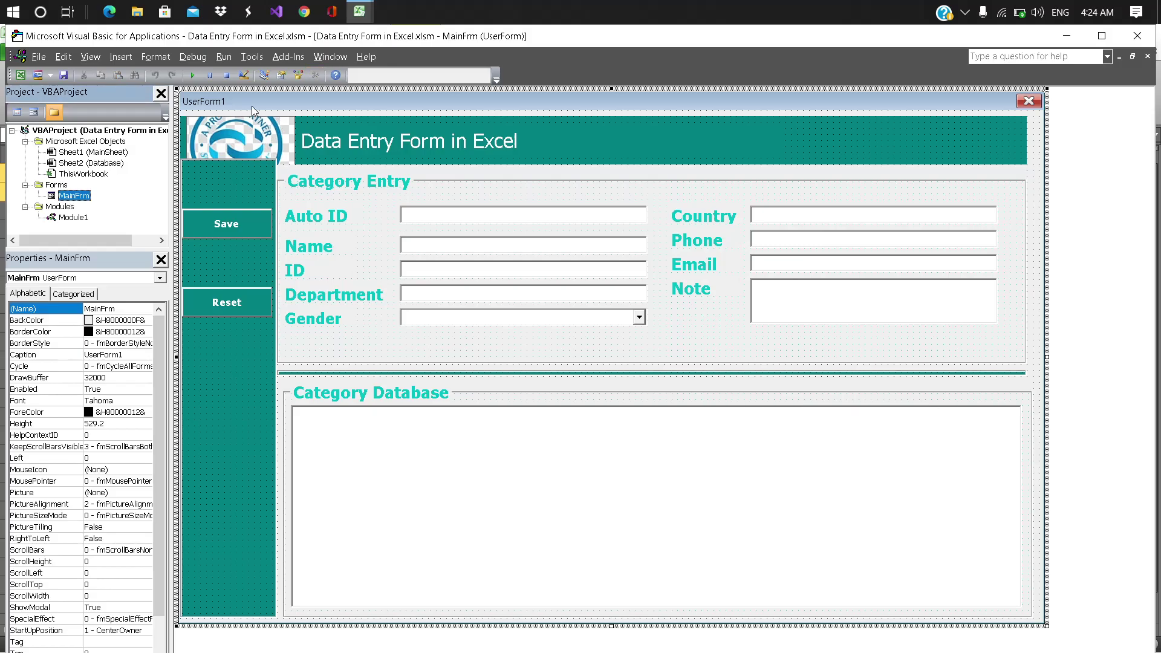
pyautogui.click(253, 110)
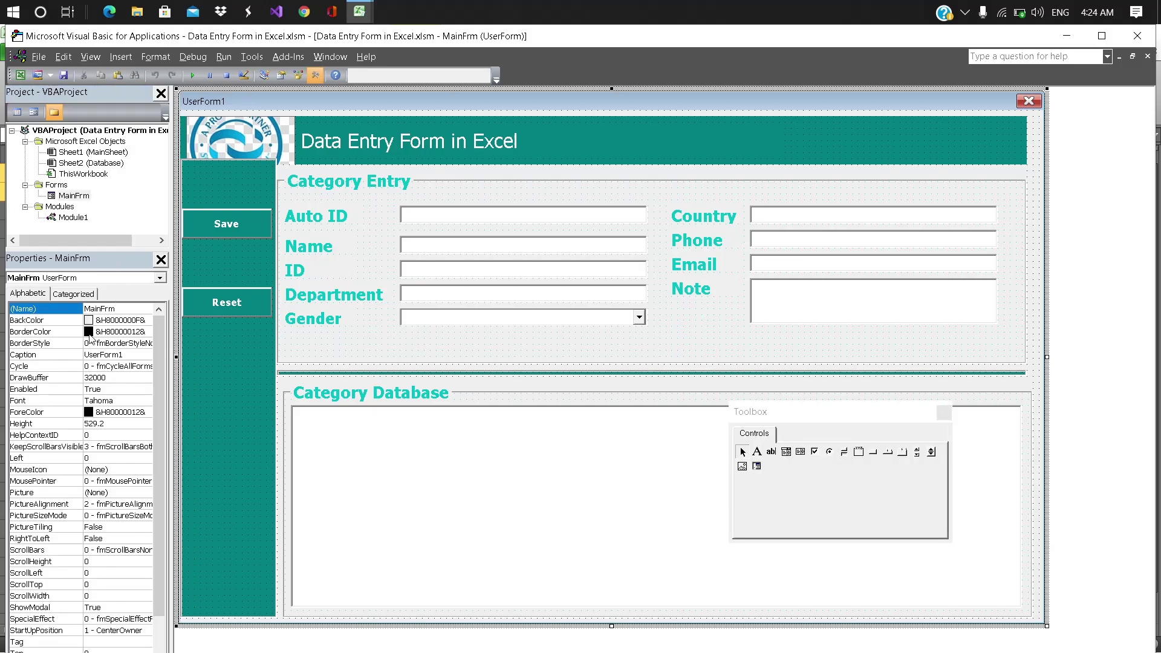
pyautogui.click(51, 356)
pyautogui.write('D')
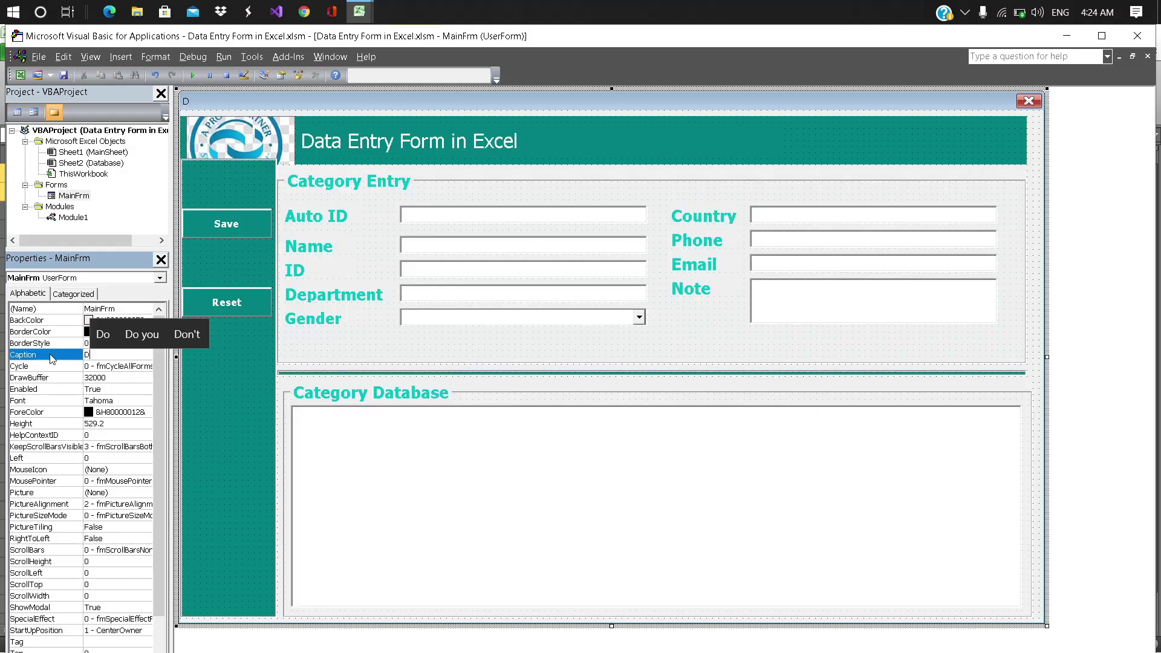
pyautogui.write('ata Ent')
pyautogui.write('ry Form')
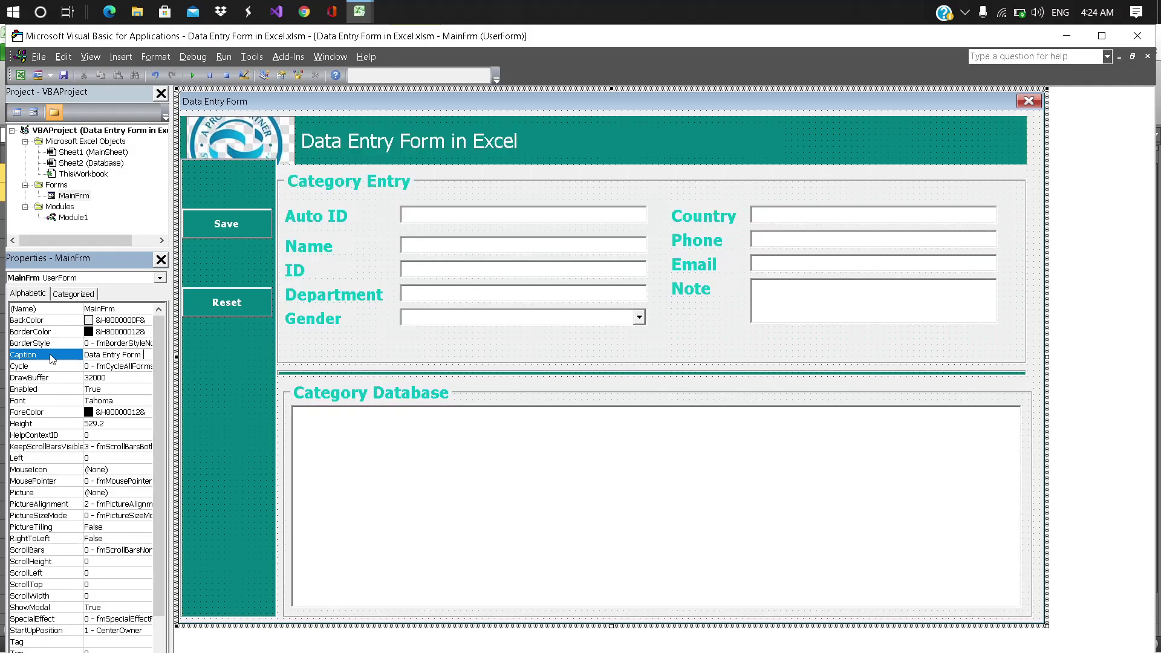
pyautogui.write(' in Exce')
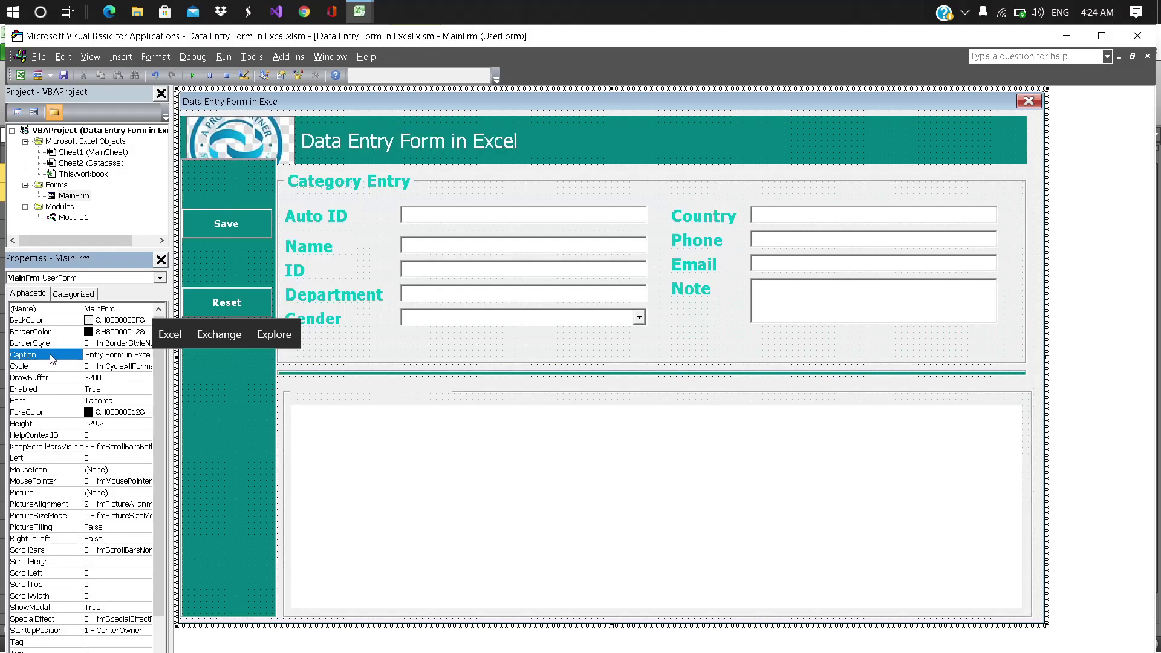
pyautogui.write('l')
pyautogui.press('Return')
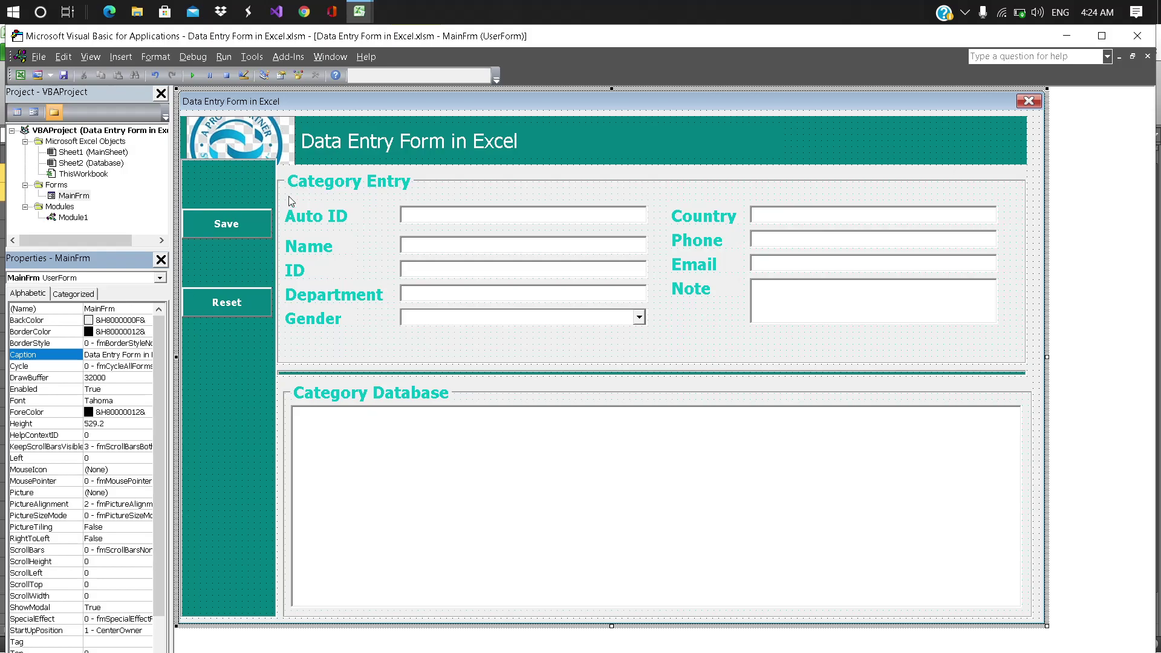
# Add a UserForm_Initialize handler calling Reset and delete the empty UserForm_Click stub.
pyautogui.doubleClick(1037, 321)
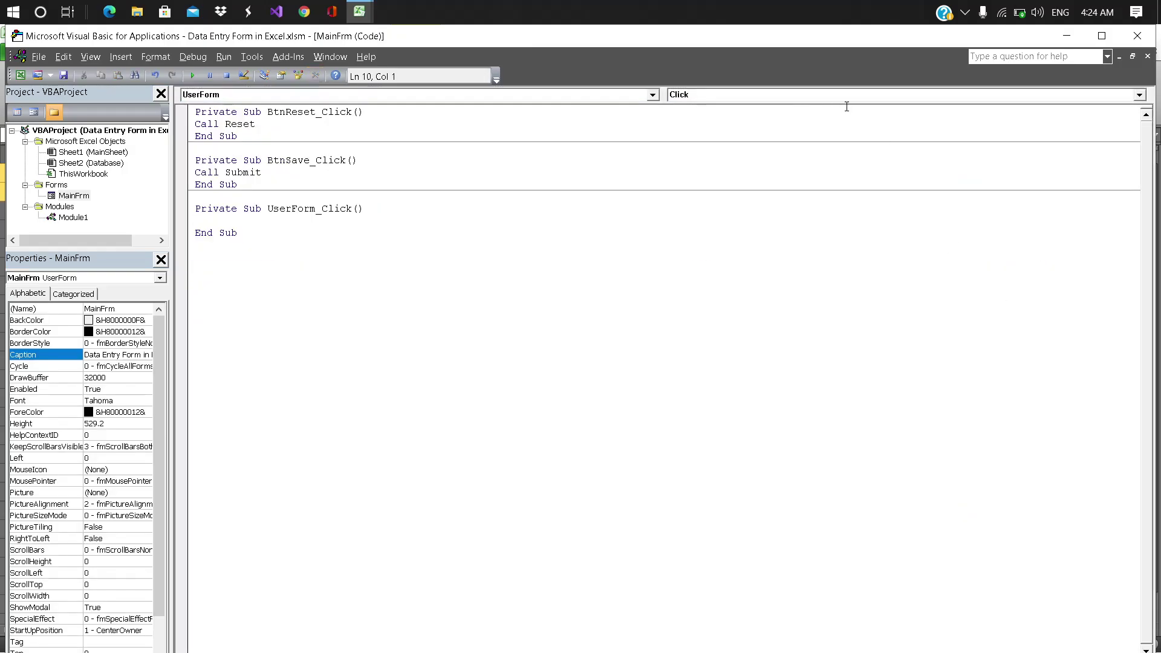
pyautogui.click(808, 93)
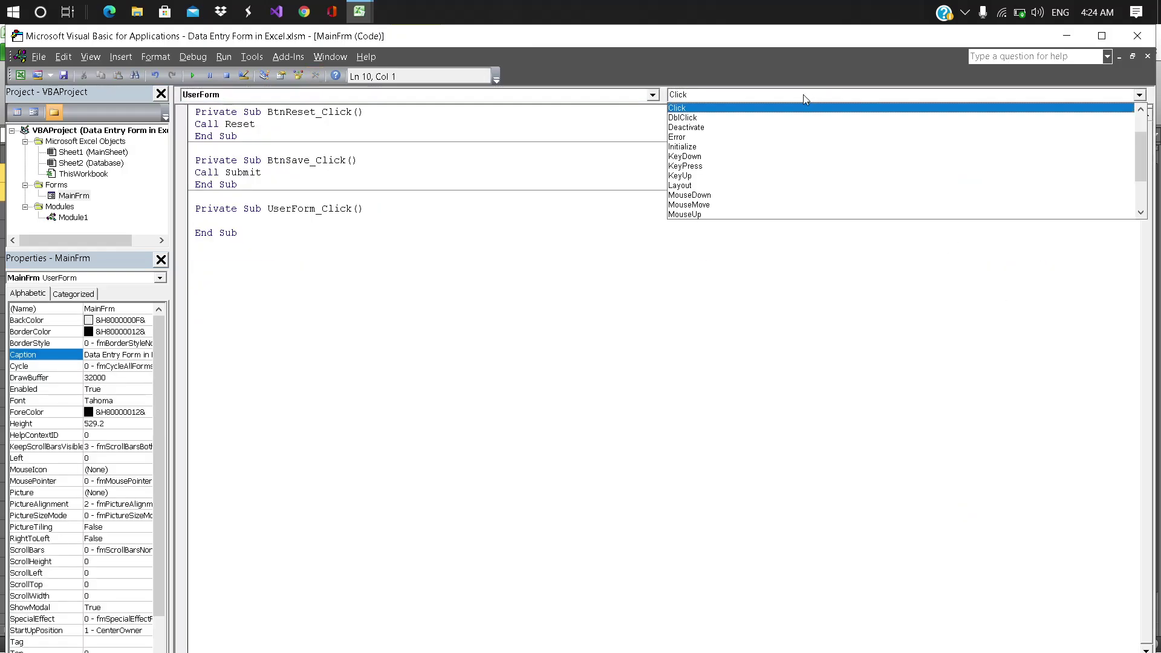
pyautogui.click(742, 148)
pyautogui.write('cal')
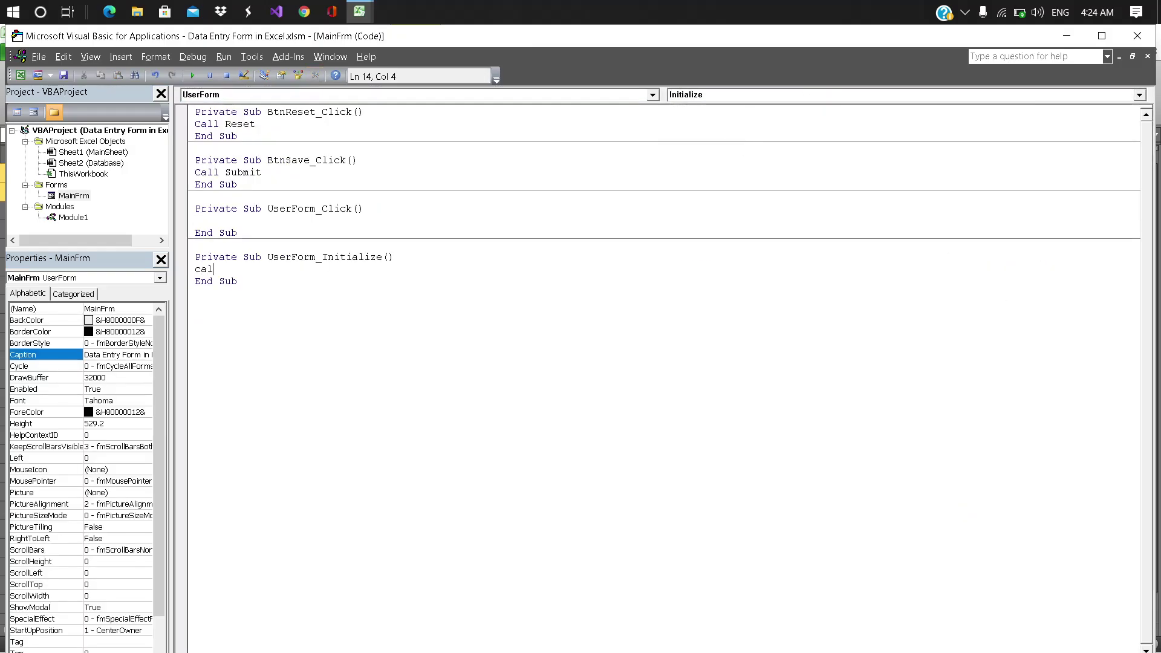
pyautogui.write('set')
pyautogui.press('Return')
pyautogui.moveTo(186, 211); pyautogui.dragTo(191, 242)
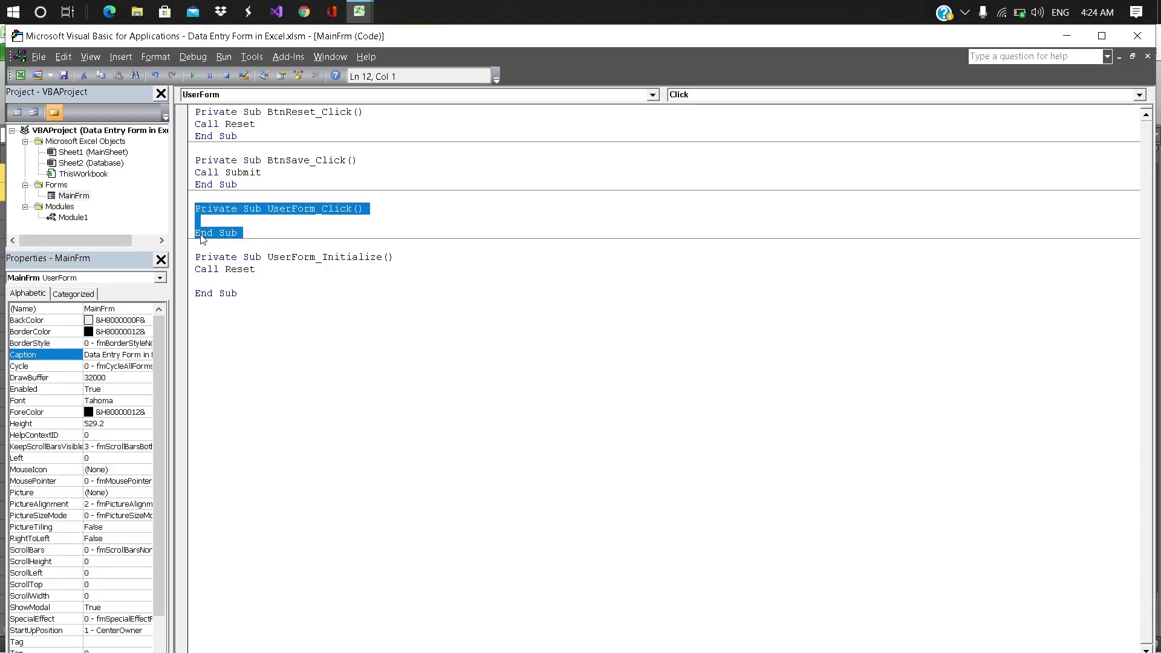
pyautogui.press('Delete')
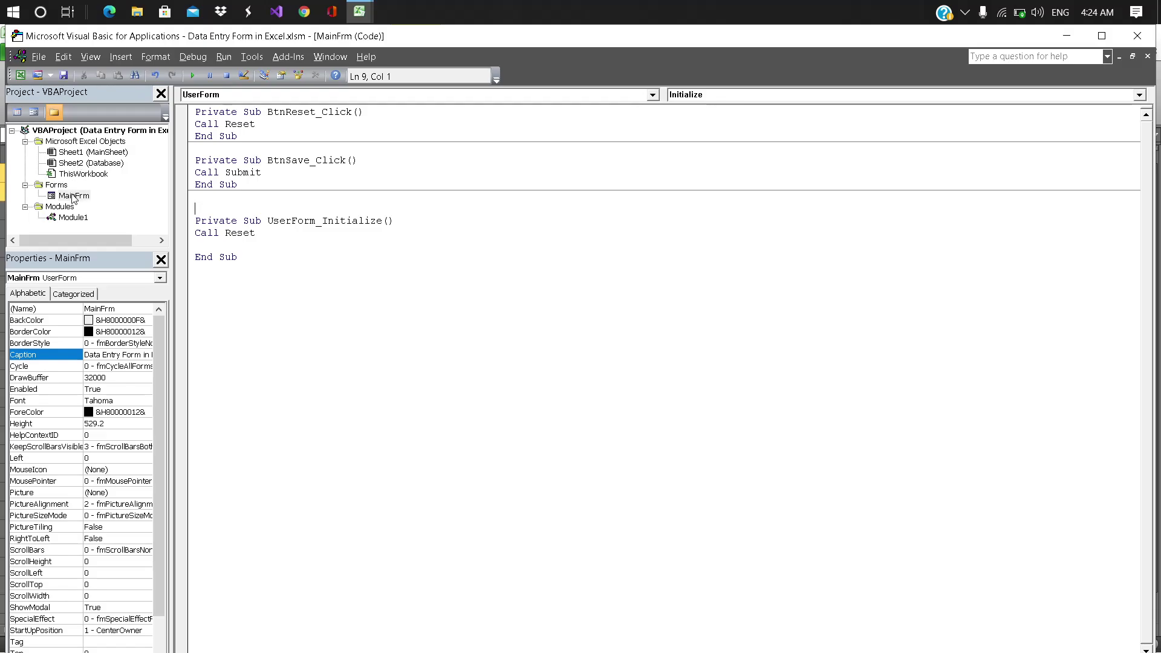
# Remove the stray End line inside UserForm_Initialize.
pyautogui.doubleClick(73, 197)
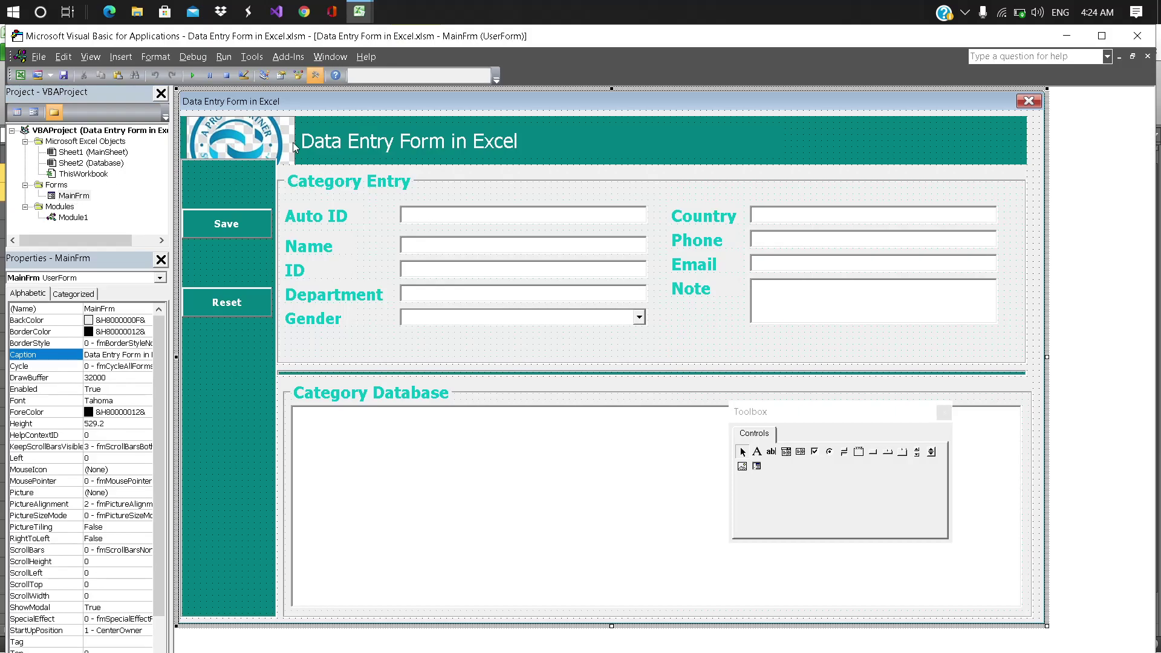
pyautogui.click(217, 308)
pyautogui.doubleClick(218, 308)
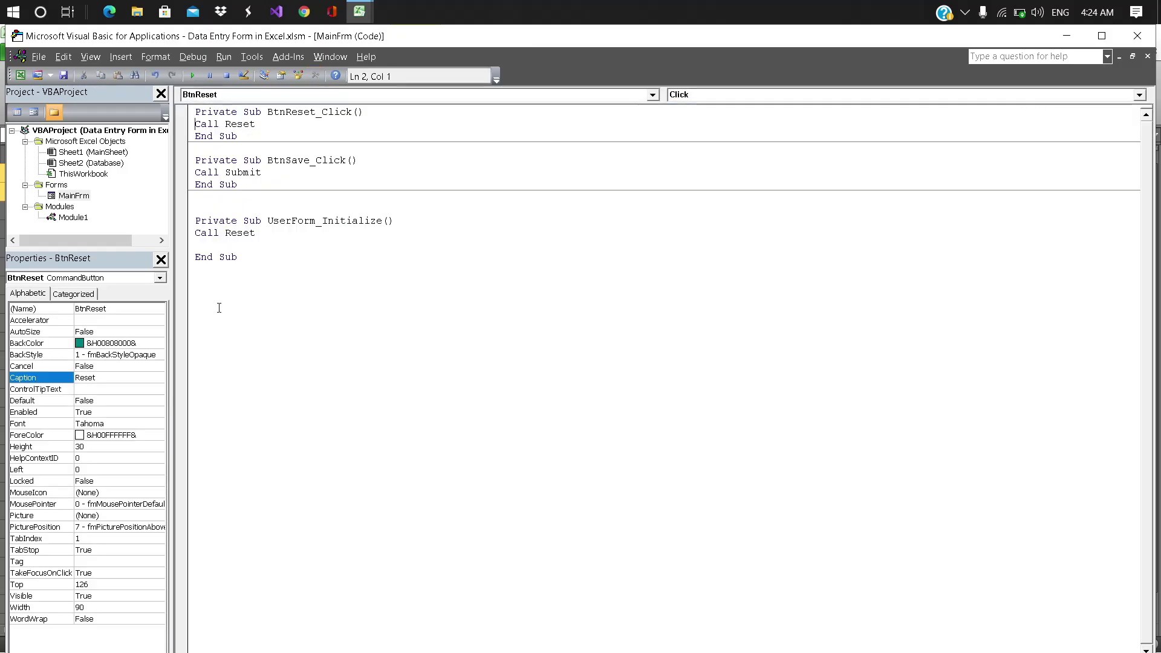
pyautogui.click(223, 249)
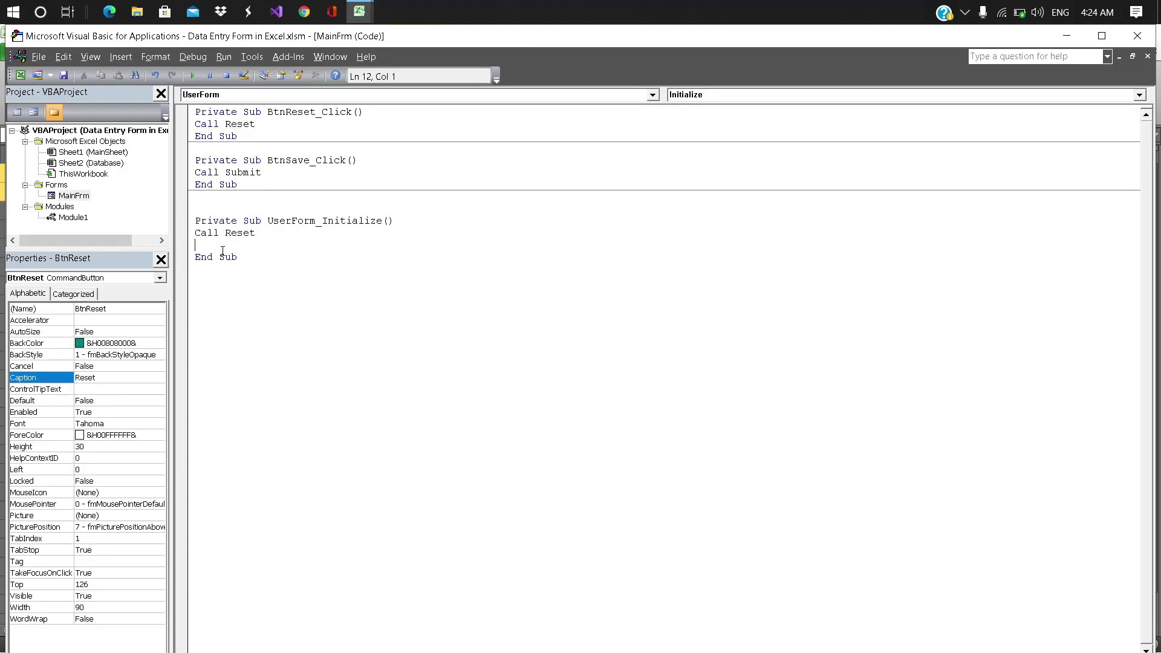
pyautogui.write('end')
pyautogui.press('Return')
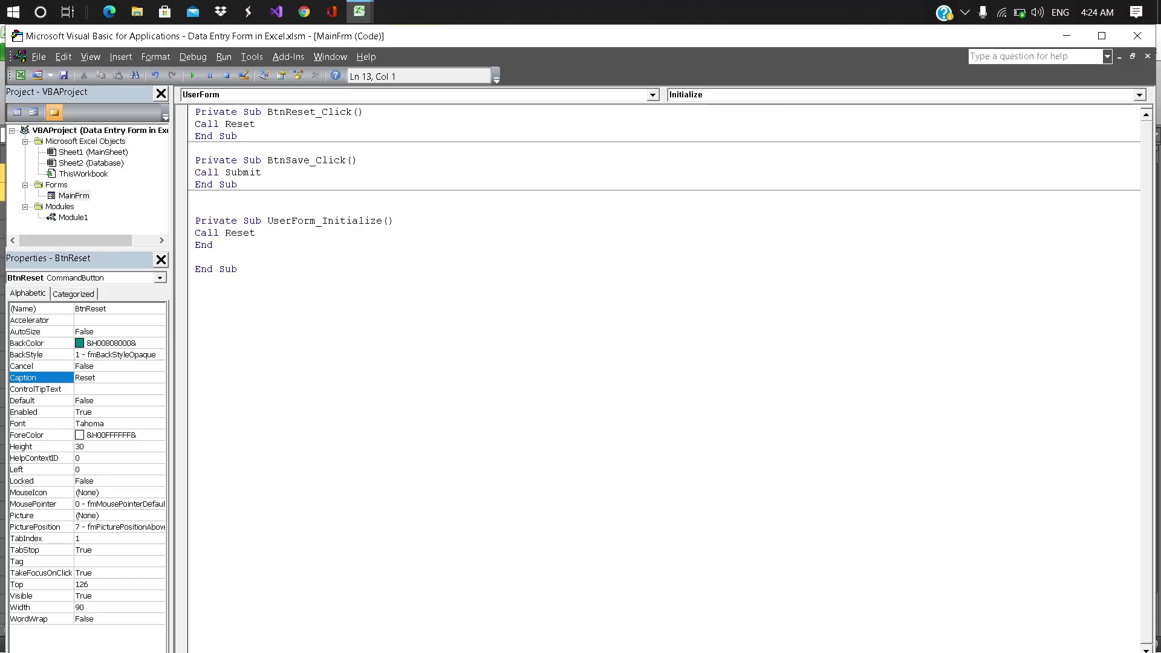
pyautogui.press('BackSpace')
pyautogui.press('BackSpace')
pyautogui.press('BackSpace')
# Copy the Reset button to the bottom of the form's sidebar.
pyautogui.doubleClick(71, 197)
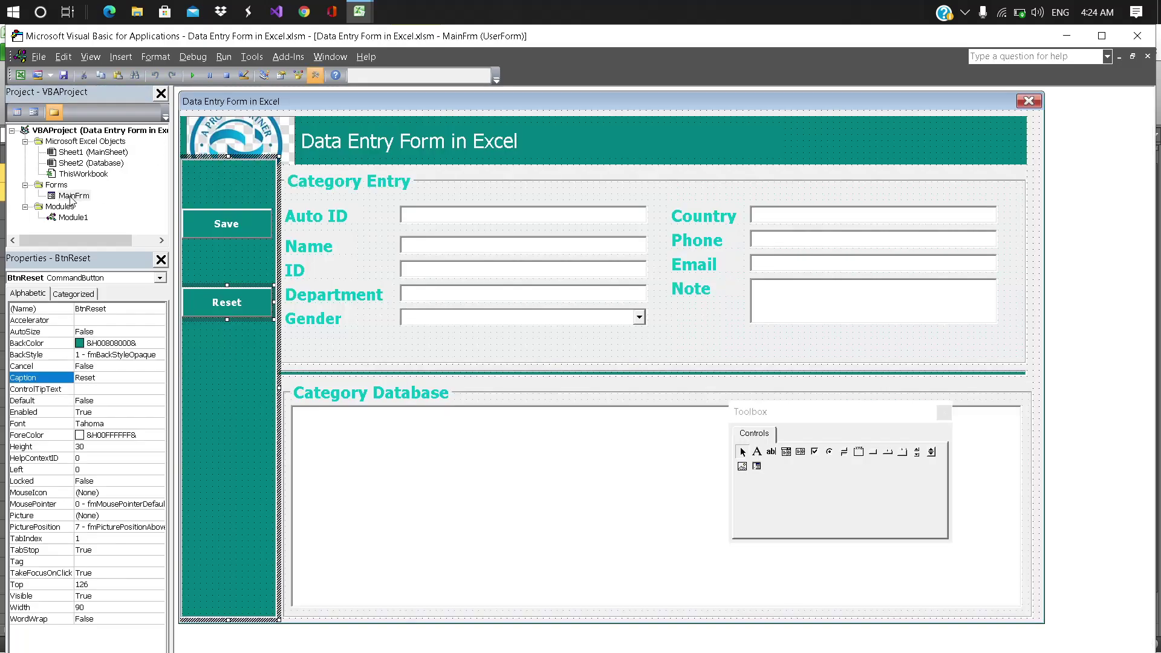
pyautogui.click(230, 343)
pyautogui.click(219, 305)
pyautogui.moveTo(216, 304); pyautogui.dragTo(219, 590)
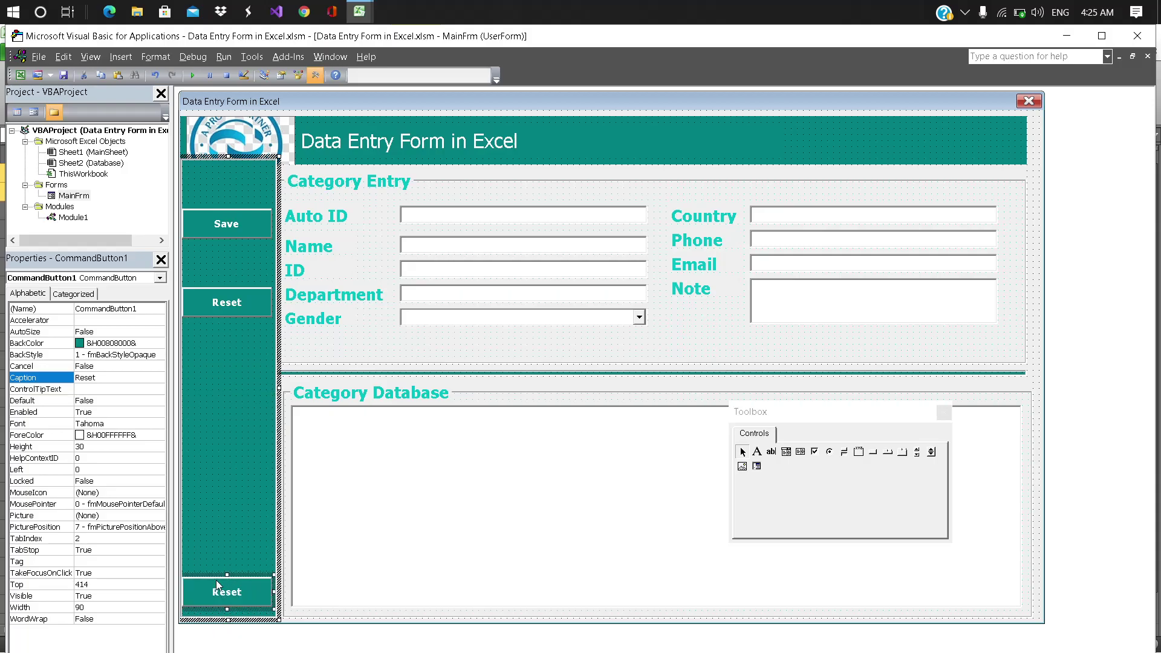
# Set the new button's Caption to '[ Exit ]'.
pyautogui.click(27, 378)
pyautogui.write('E')
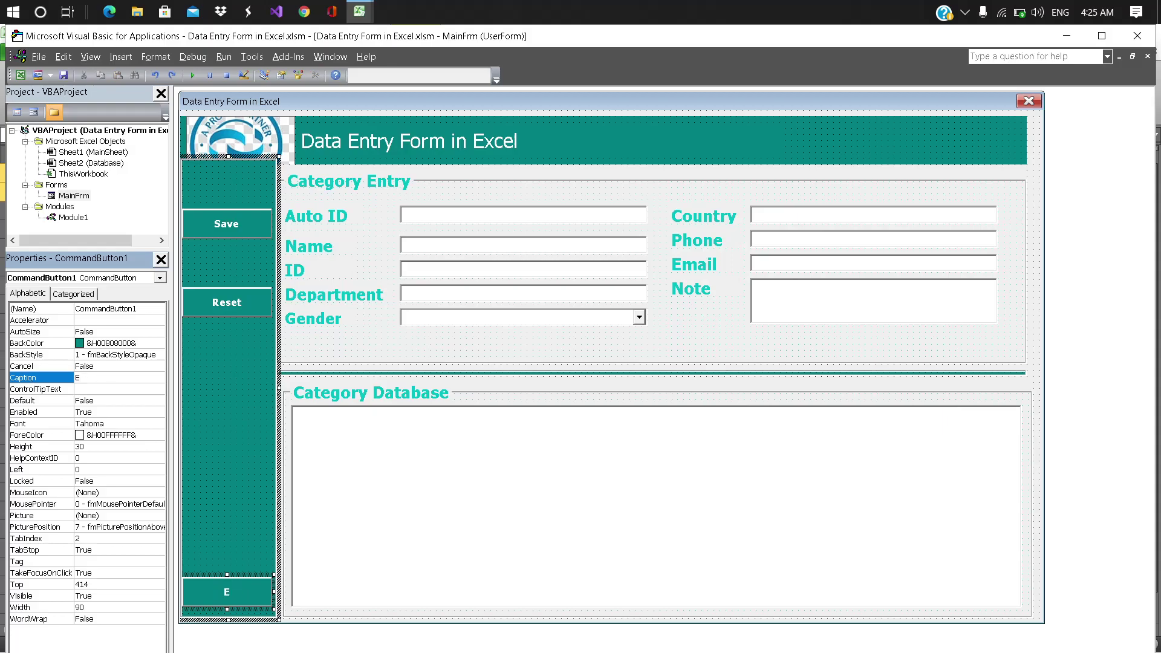
pyautogui.write('XIT')
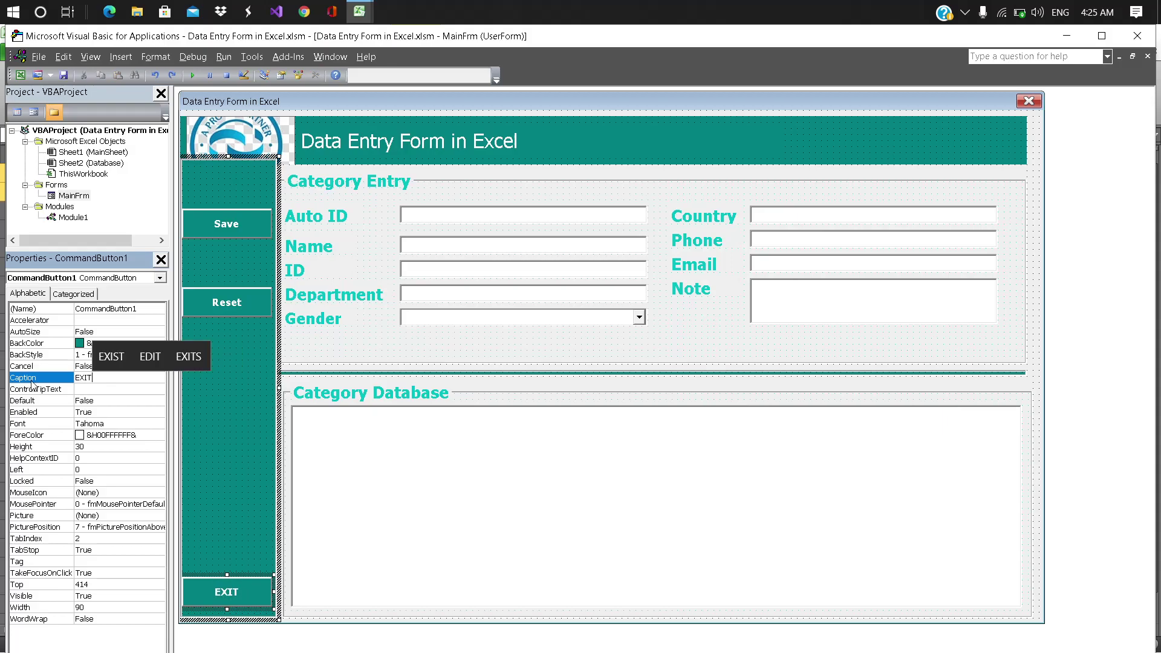
pyautogui.press('BackSpace')
pyautogui.press('BackSpace')
pyautogui.press('BackSpace')
pyautogui.press('BackSpace')
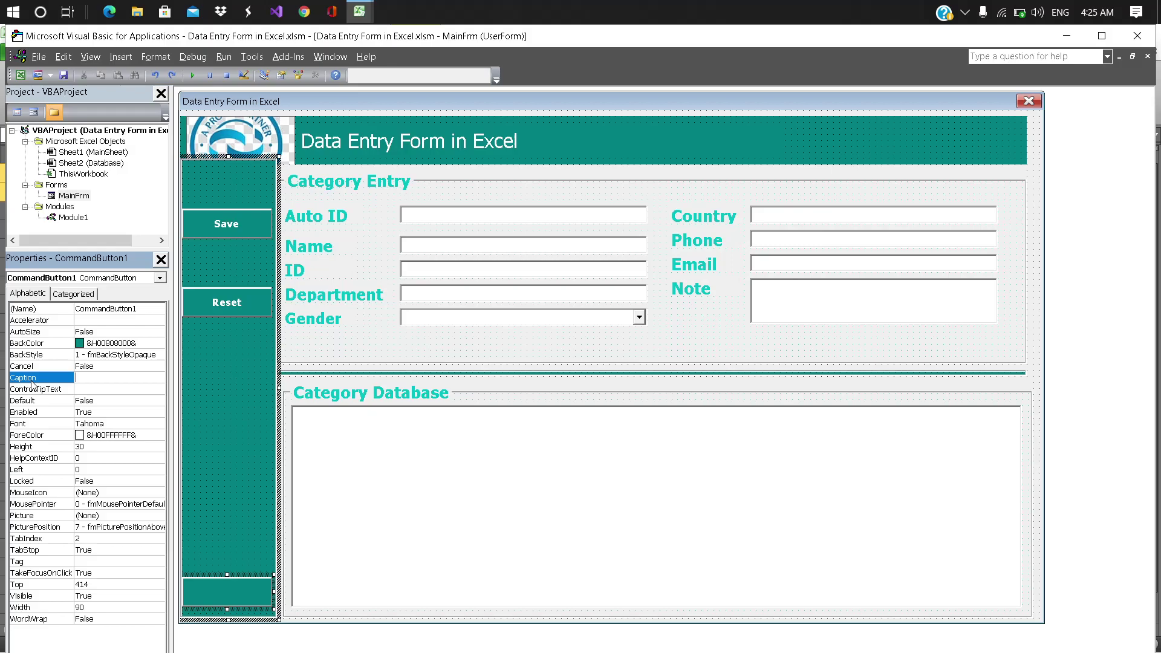
pyautogui.write('[ exit')
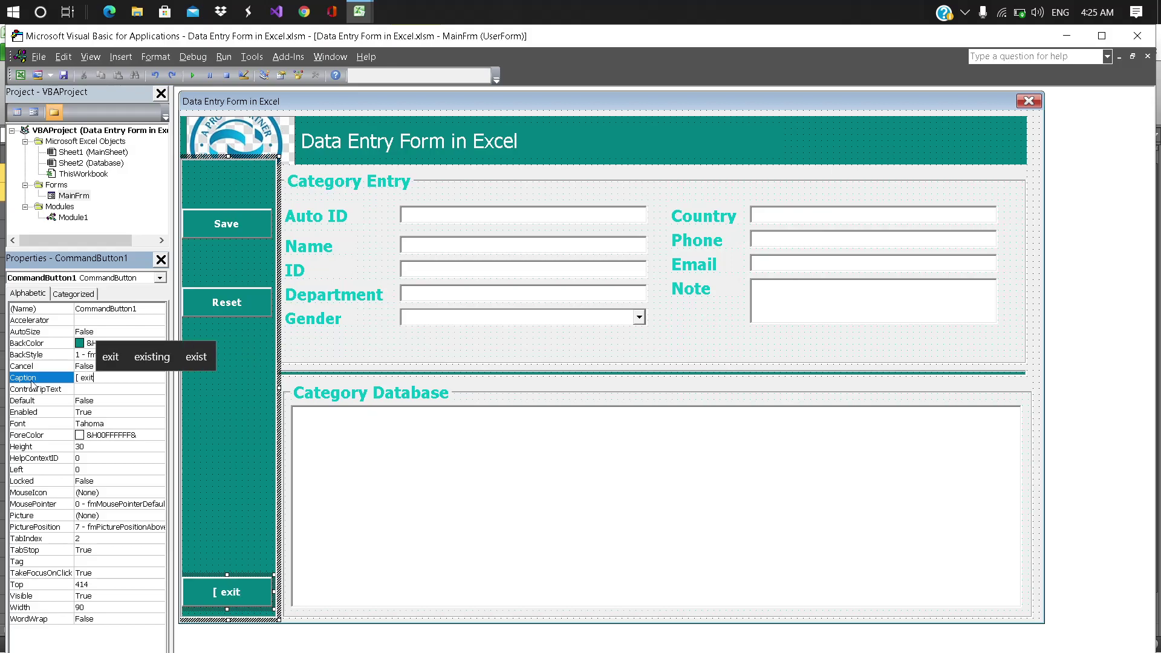
pyautogui.press('BackSpace')
pyautogui.press('BackSpace')
pyautogui.press('BackSpace')
pyautogui.press('BackSpace')
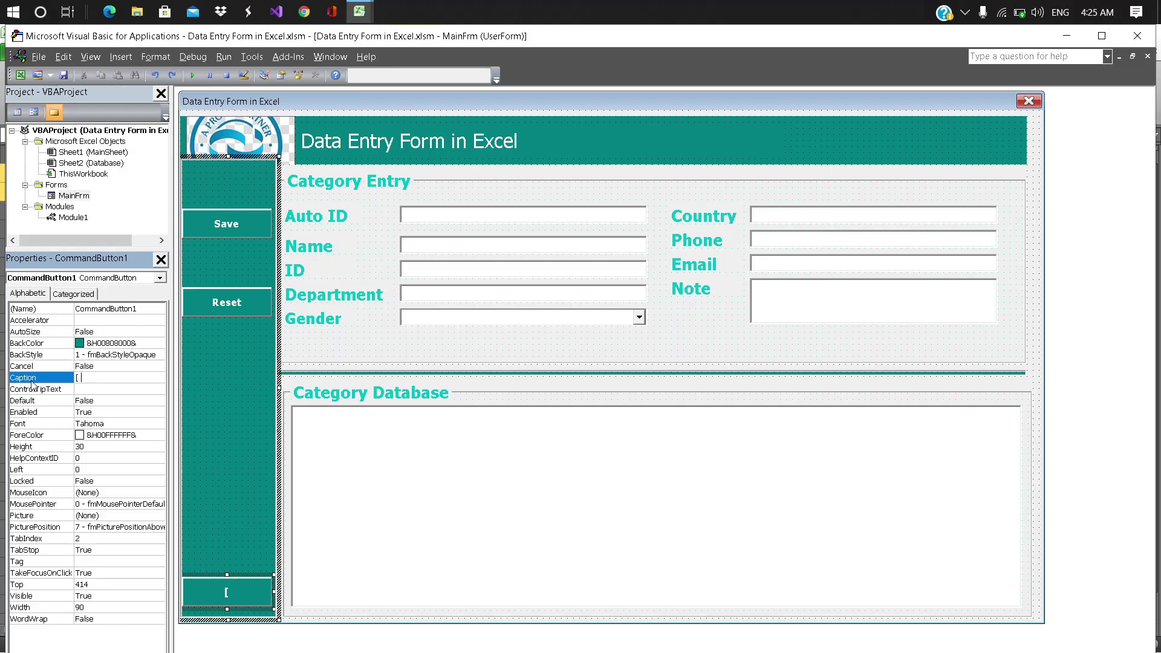
pyautogui.write('Exit ')
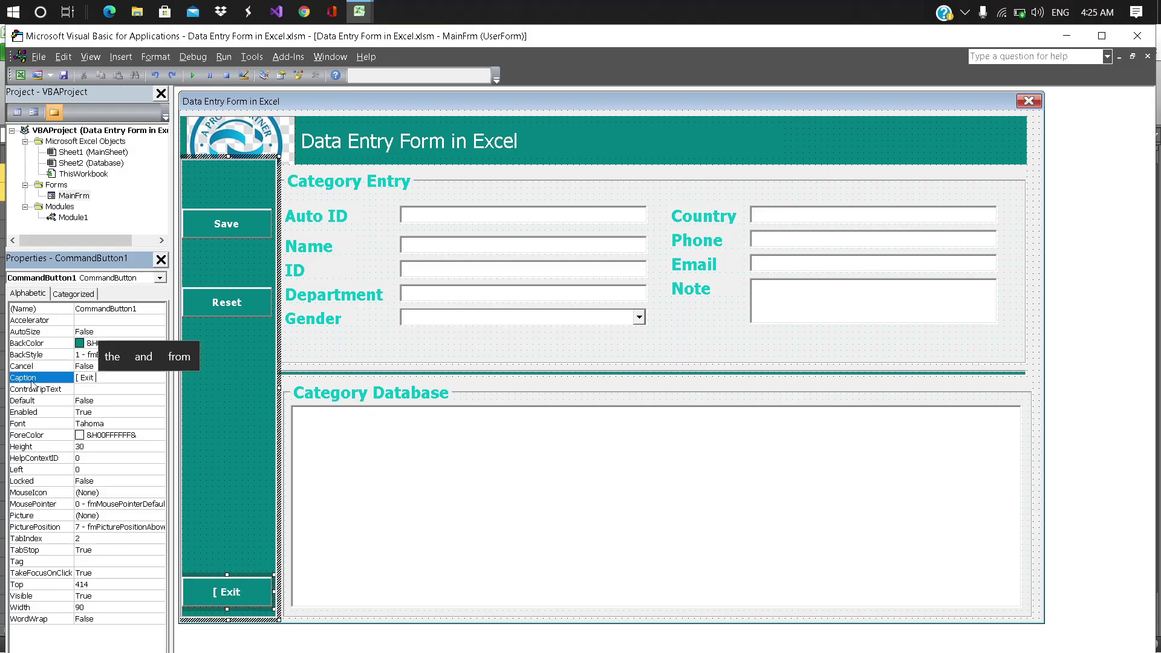
pyautogui.write(']')
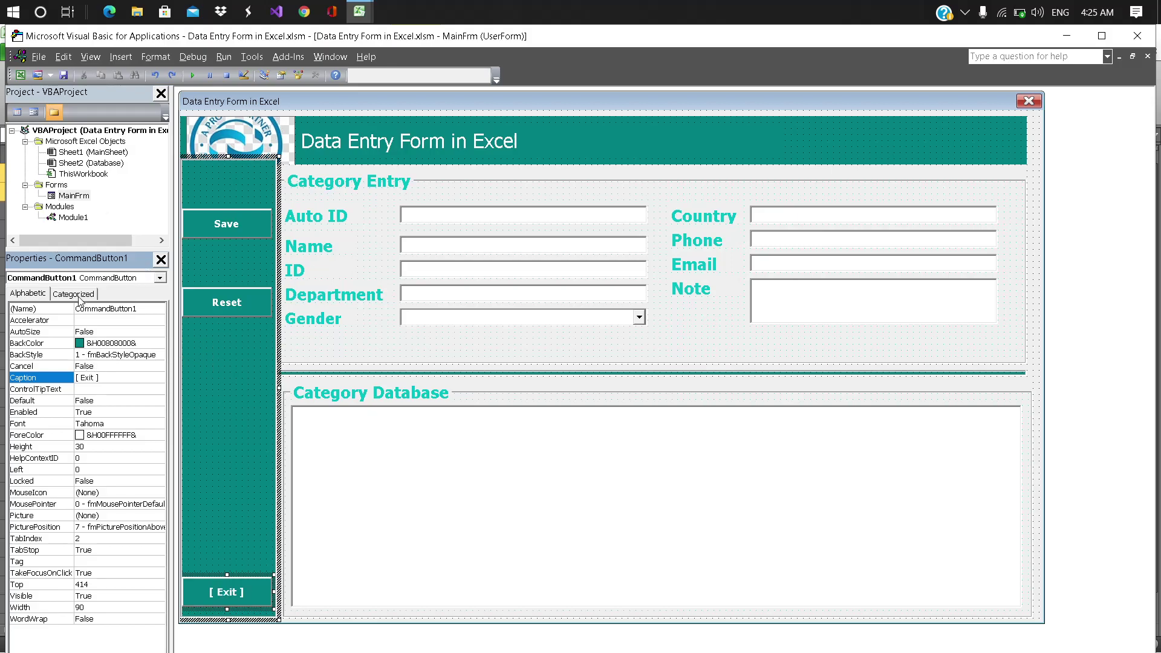
# Name the new button btnExit.
pyautogui.click(51, 310)
pyautogui.write('btnExit')
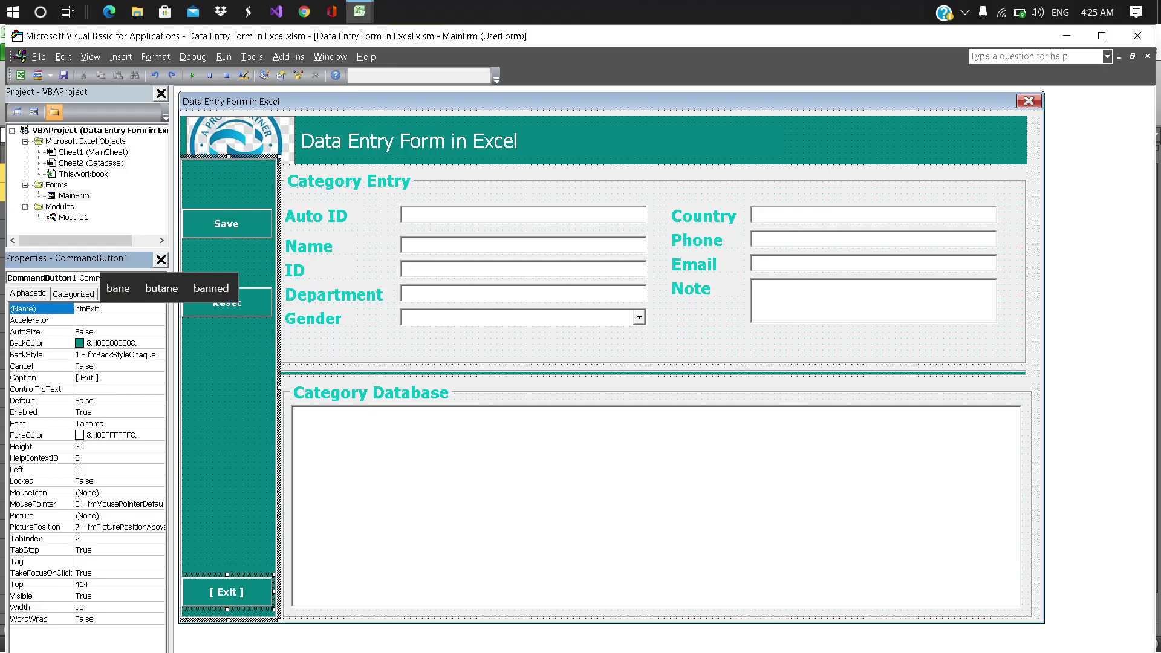
pyautogui.press('BackSpace')
pyautogui.press('BackSpace')
pyautogui.press('BackSpace')
pyautogui.write('btnExit')
pyautogui.press('Return')
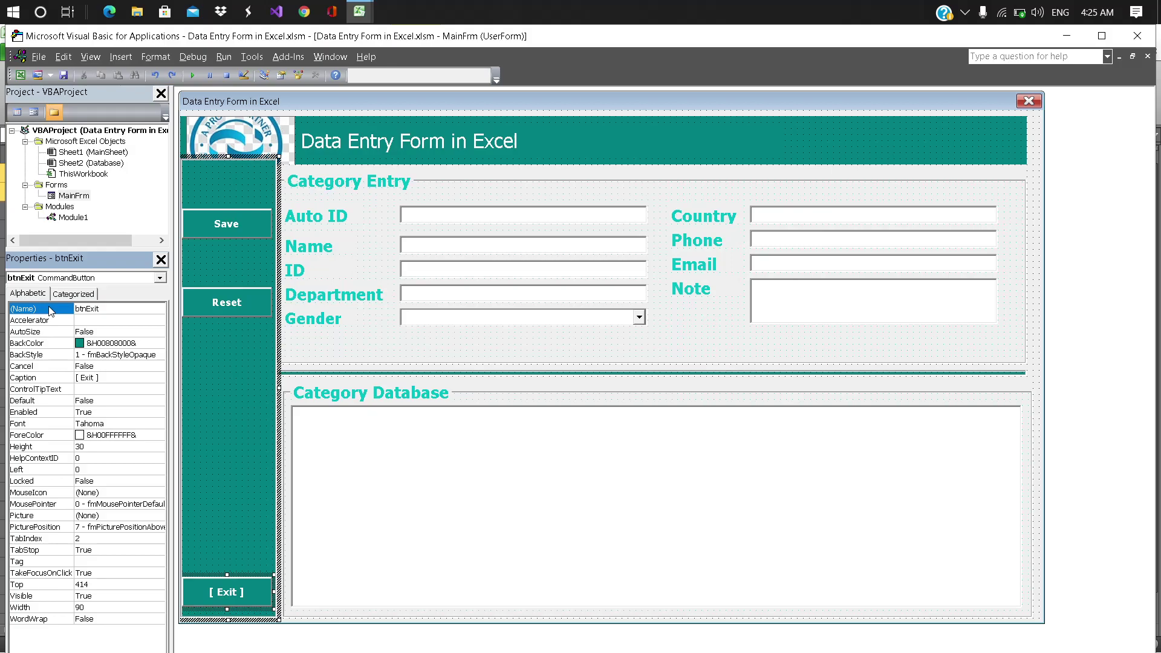
pyautogui.hotkey('ctrl', 'shift', 'p')
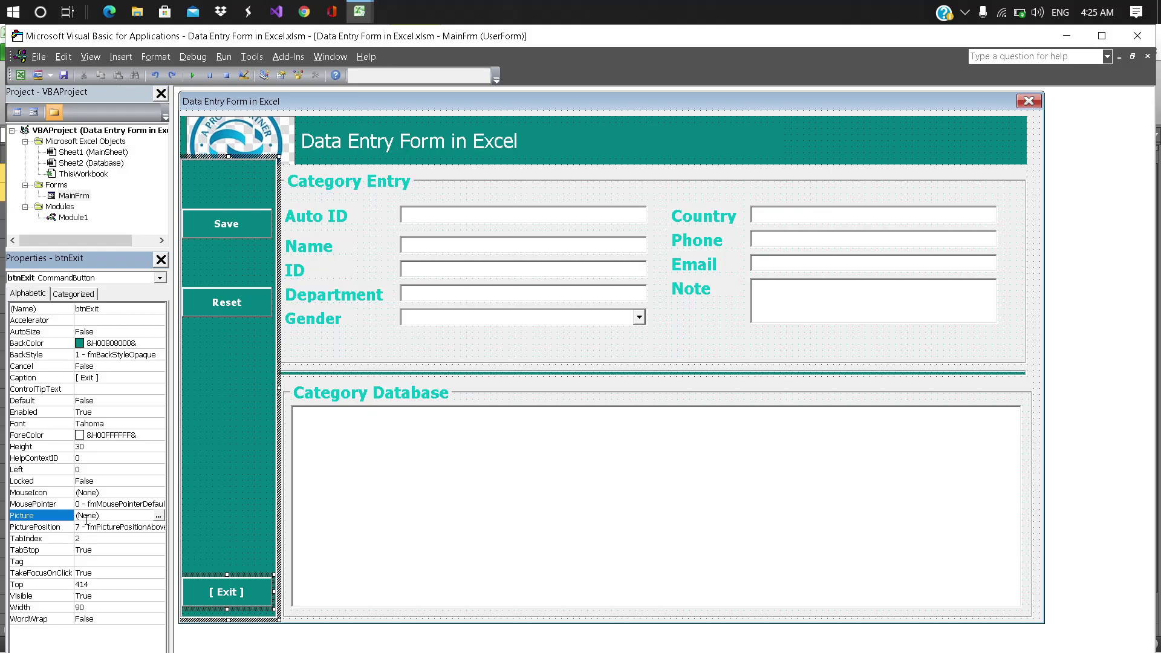
# Put End in btnExit_Click so Exit quits, then run MainFrm to test it.
pyautogui.click(233, 536)
pyautogui.doubleClick(234, 592)
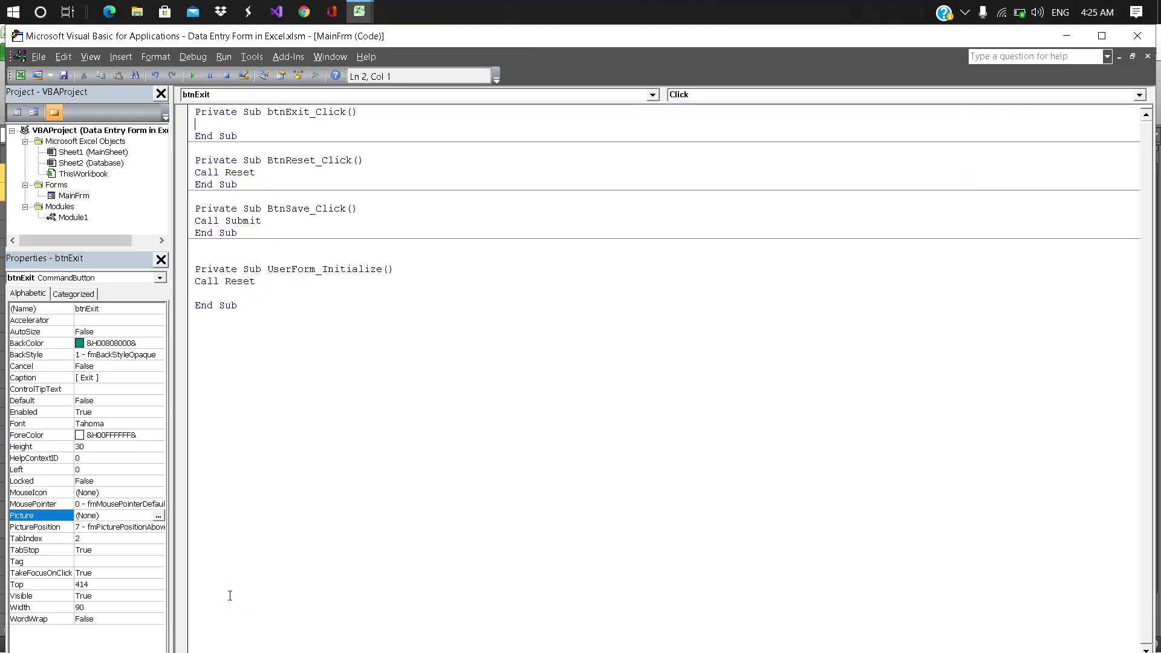
pyautogui.write('end')
pyautogui.click(272, 563)
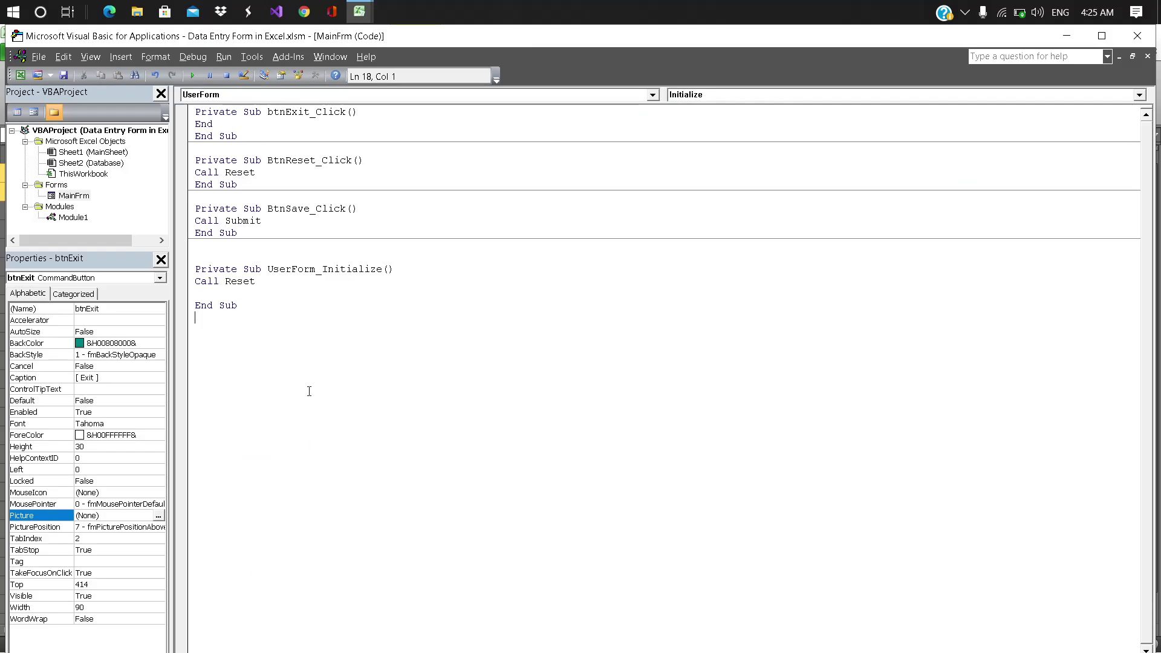
pyautogui.doubleClick(72, 196)
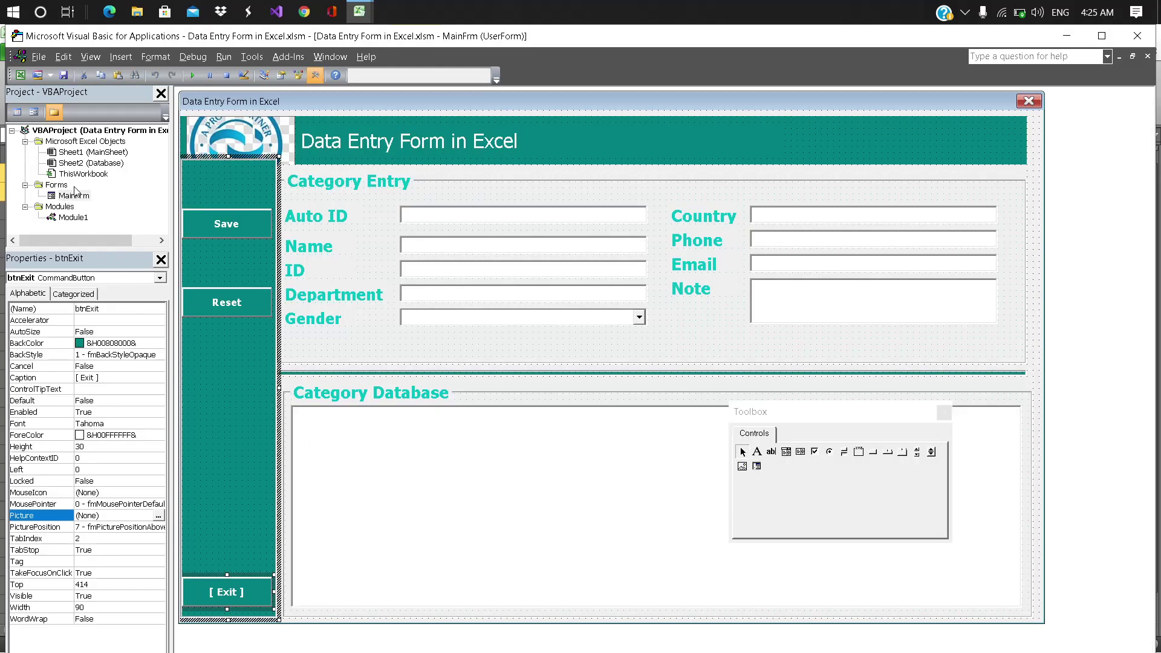
pyautogui.click(193, 75)
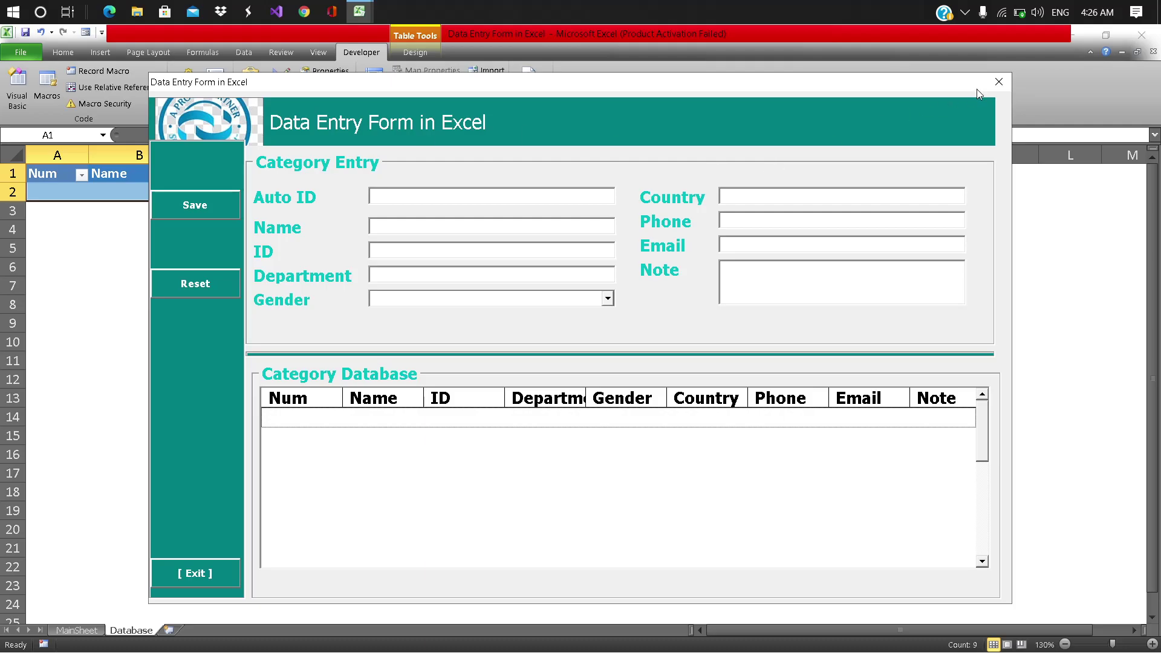
# Close the test run and set the Auto ID text box's Enabled property to False.
pyautogui.click(999, 82)
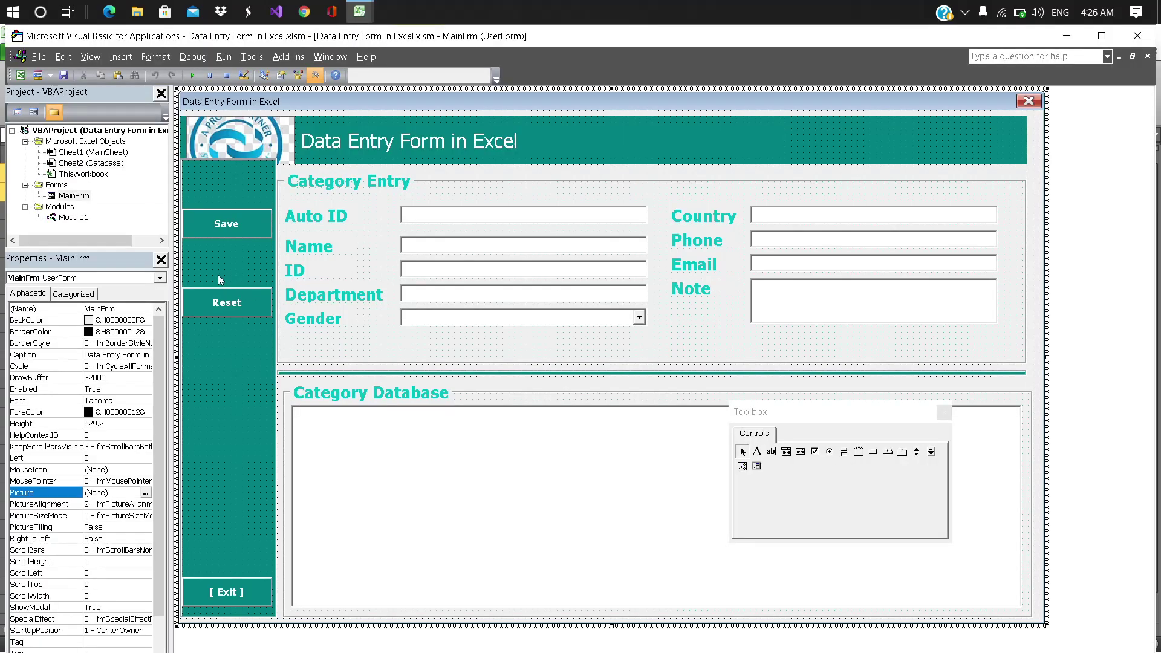
pyautogui.click(417, 206)
pyautogui.click(435, 215)
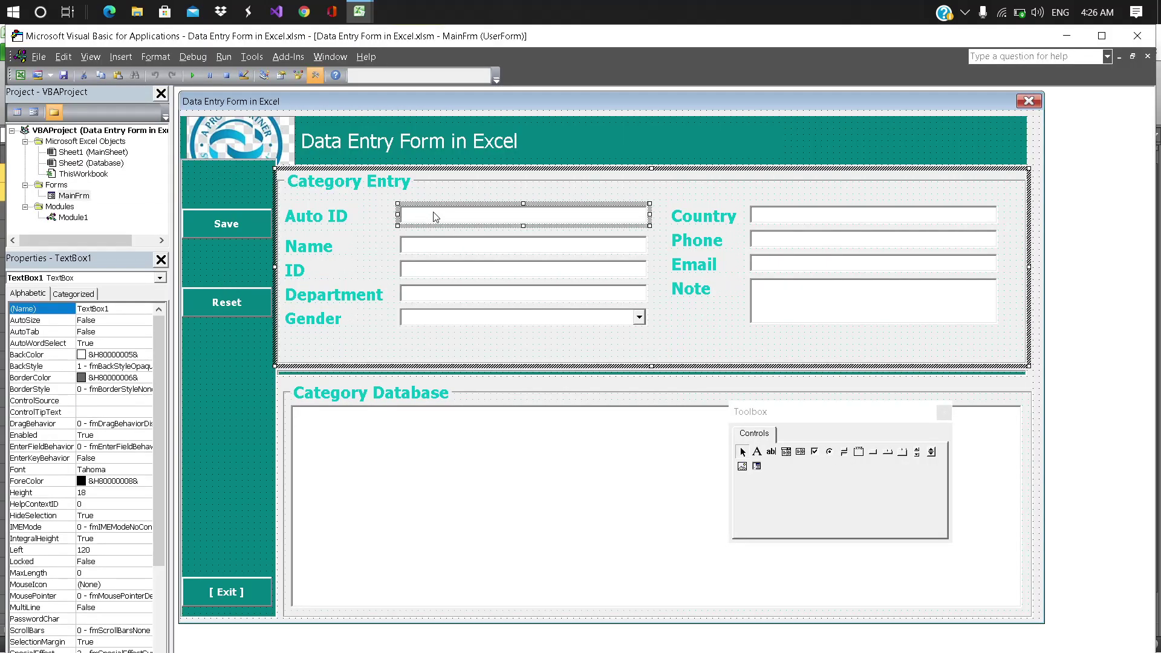
pyautogui.doubleClick(39, 437)
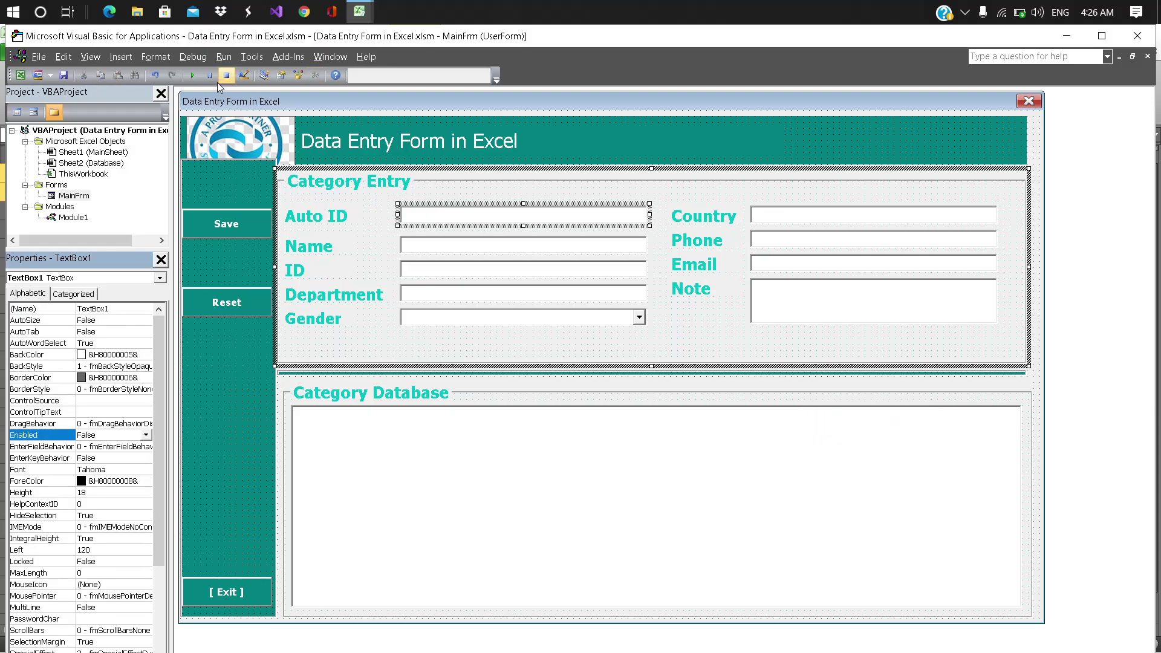
# Cancel the Macros dialog from the attempted run and dismiss the low battery notice.
pyautogui.click(193, 75)
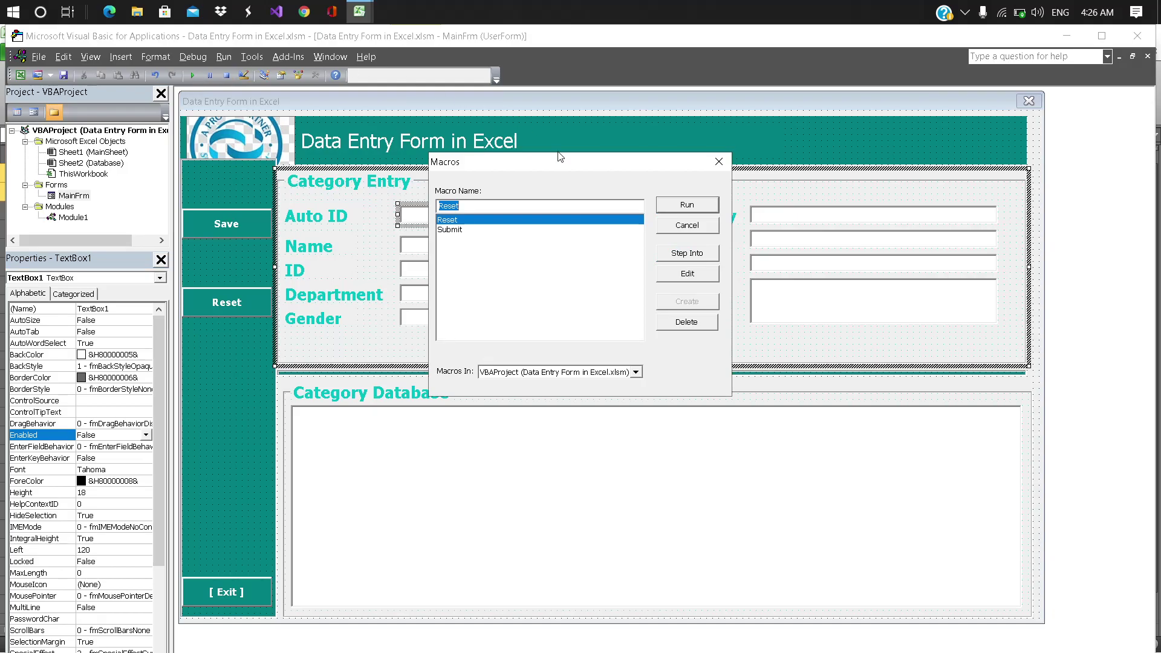
pyautogui.click(719, 161)
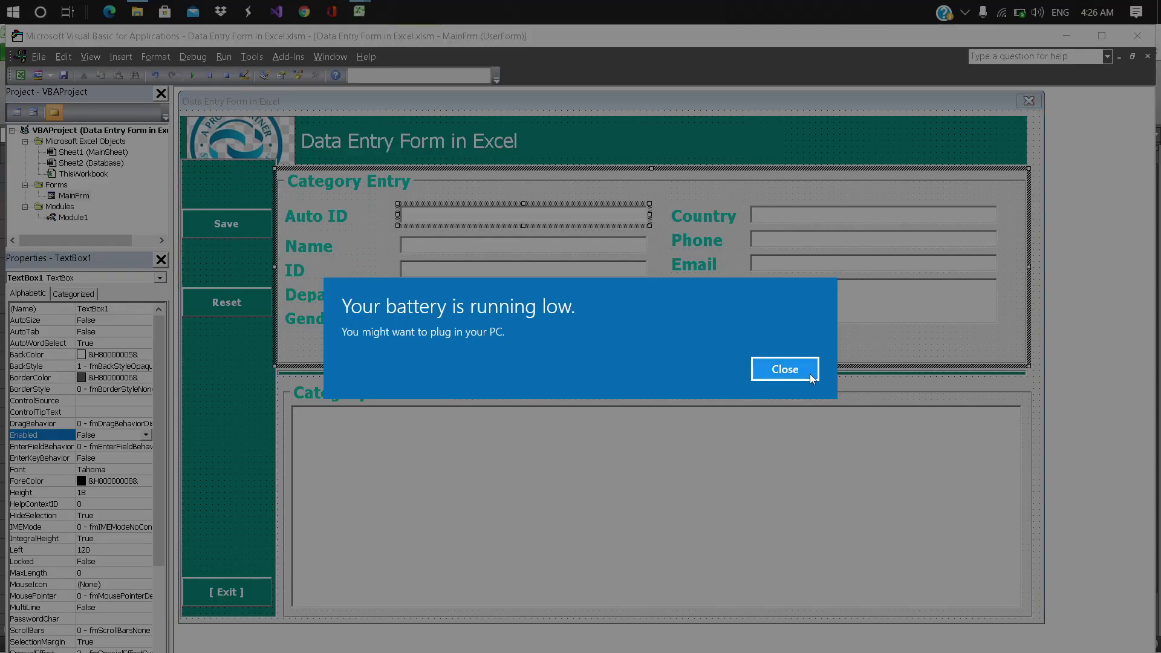
pyautogui.click(810, 374)
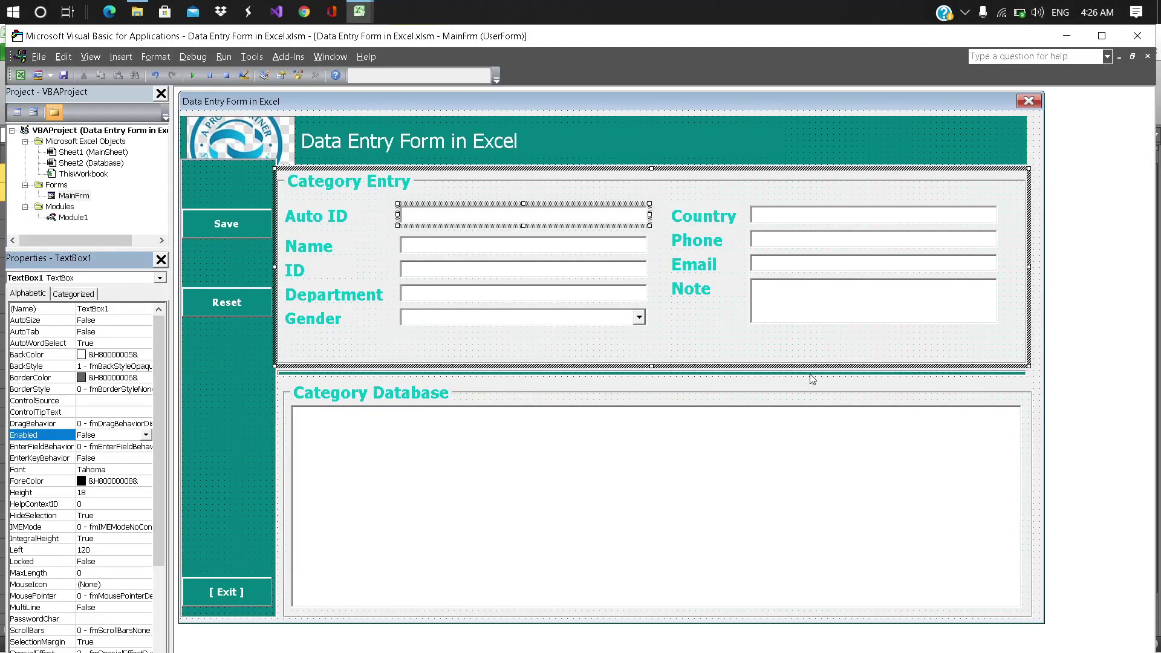
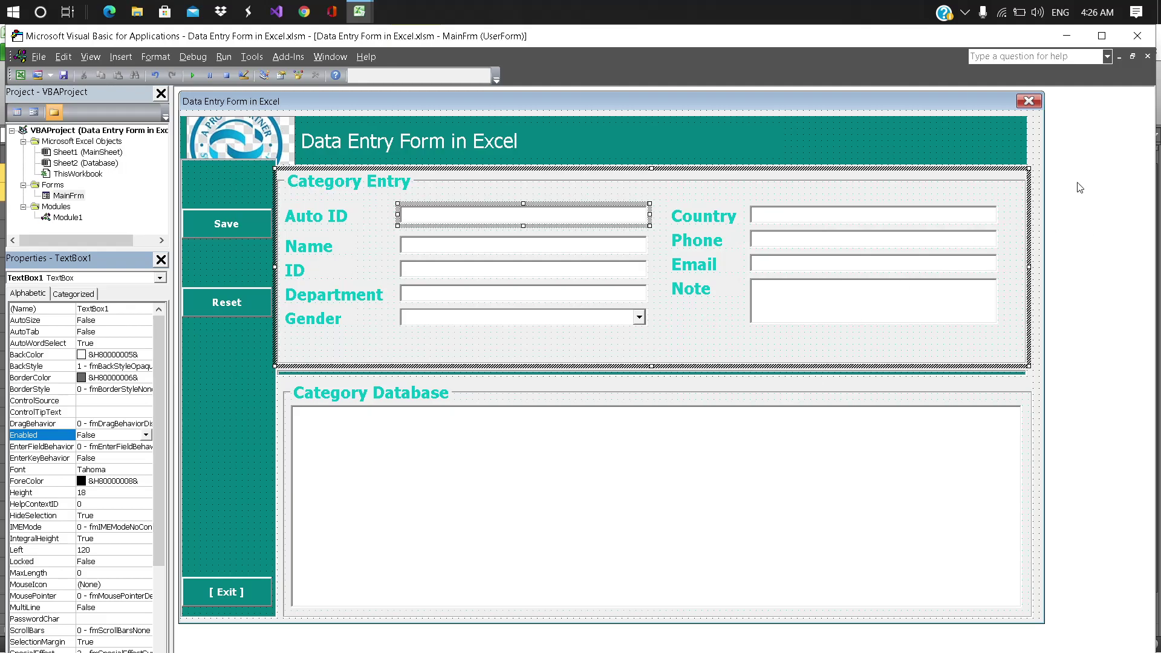
# Test-run the form, check the Auto ID field, then return to design view.
pyautogui.click(489, 351)
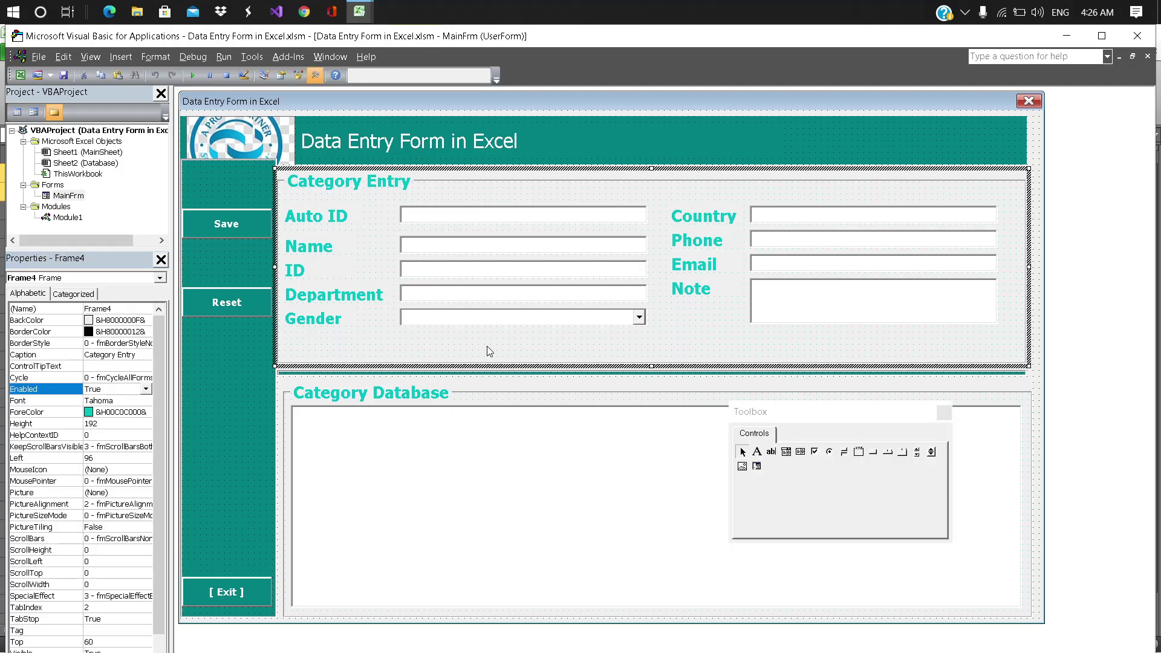
pyautogui.click(192, 75)
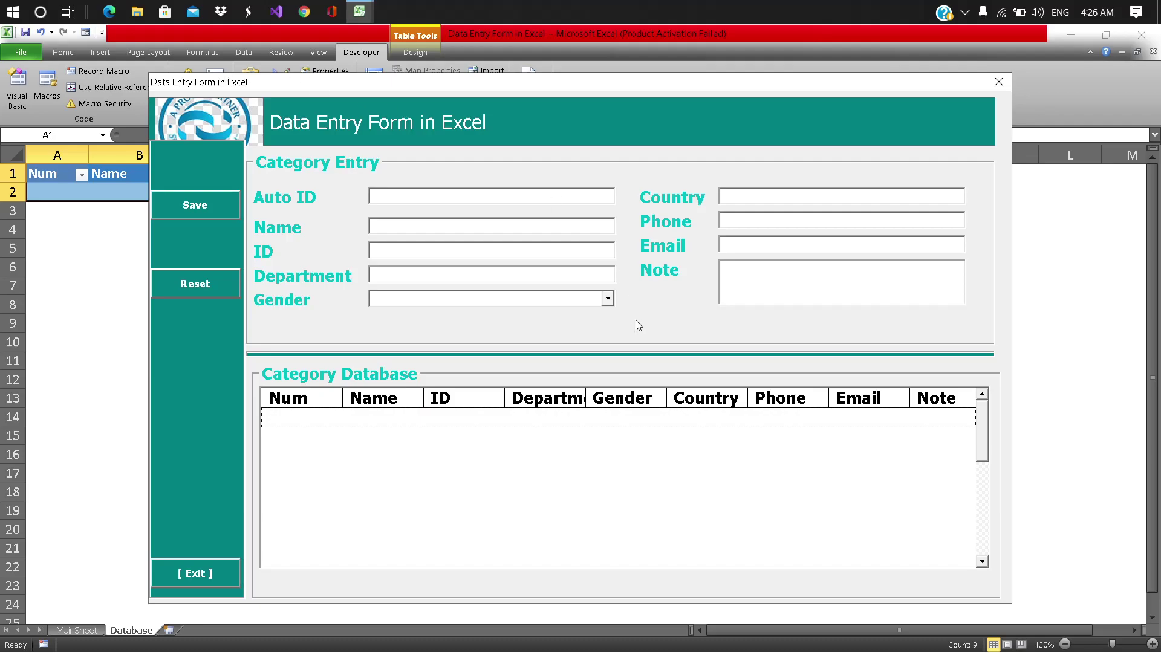
pyautogui.click(474, 193)
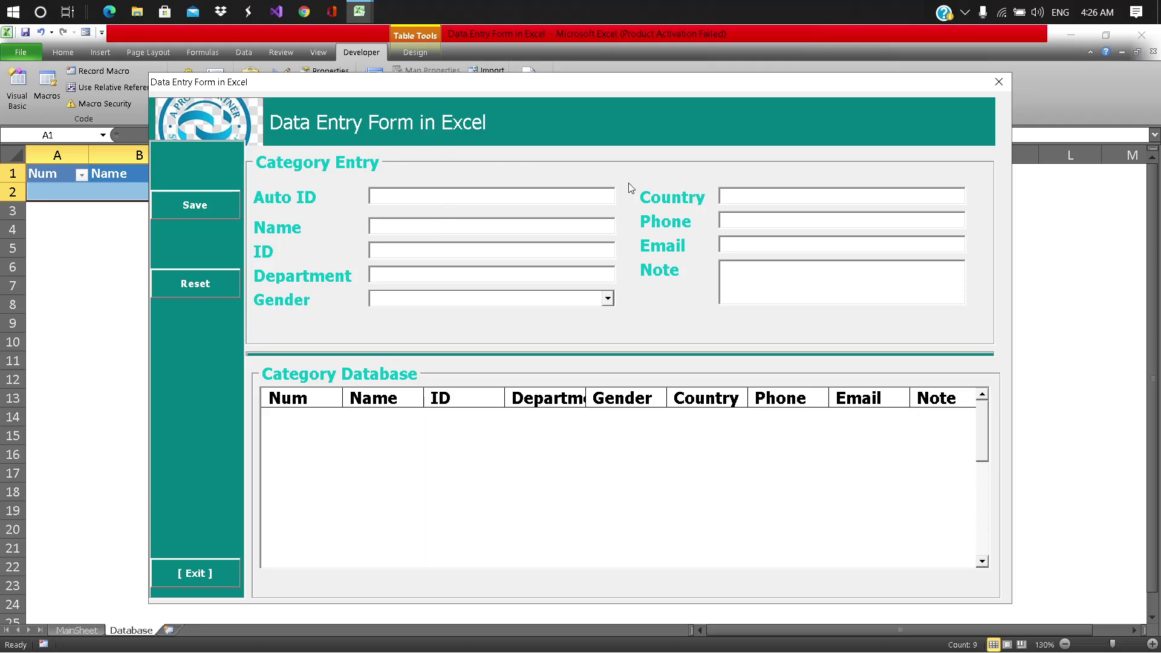
pyautogui.click(998, 82)
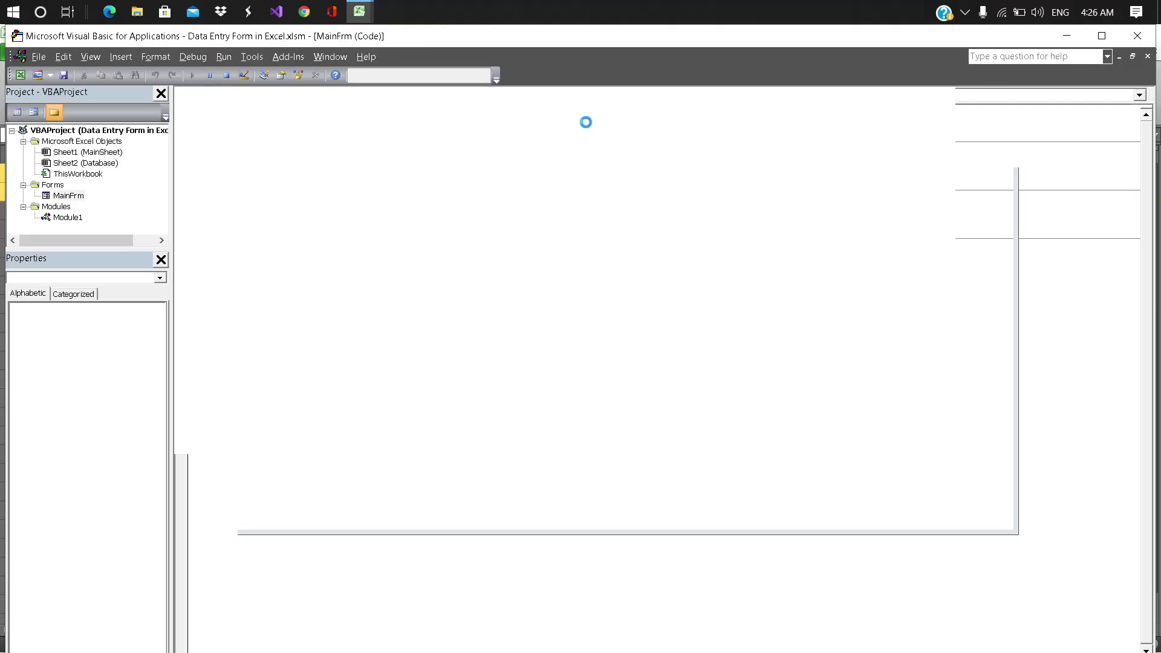
# Delete the Auto ID text box from MainFrm.
pyautogui.click(337, 218)
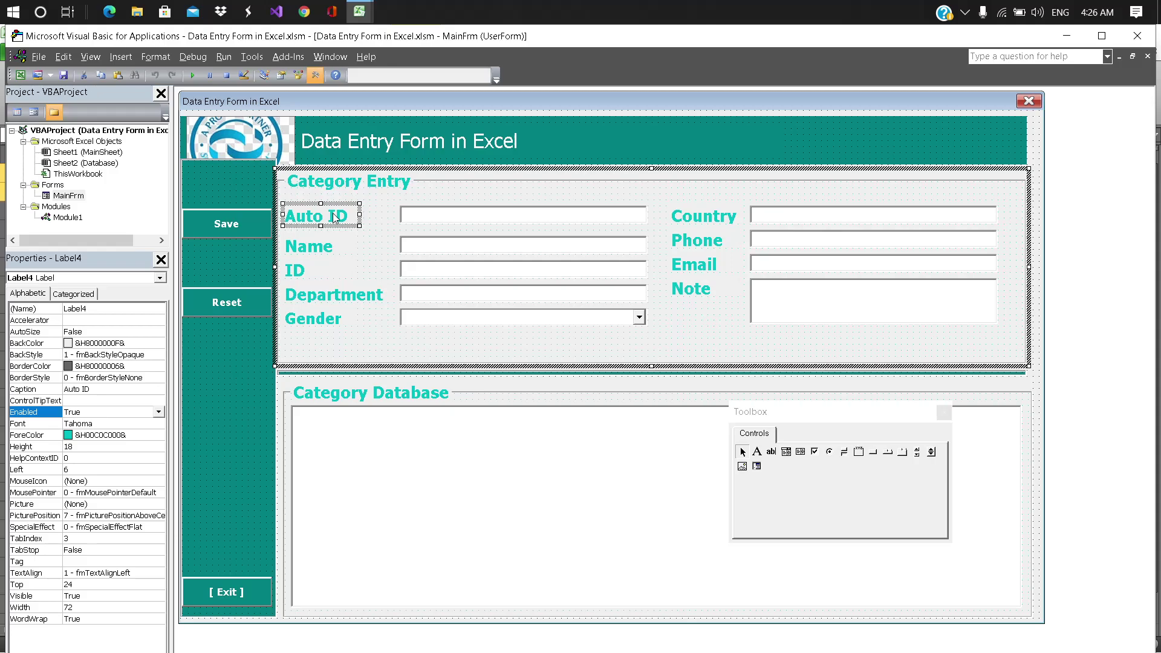
pyautogui.click(336, 218)
pyautogui.click(422, 215)
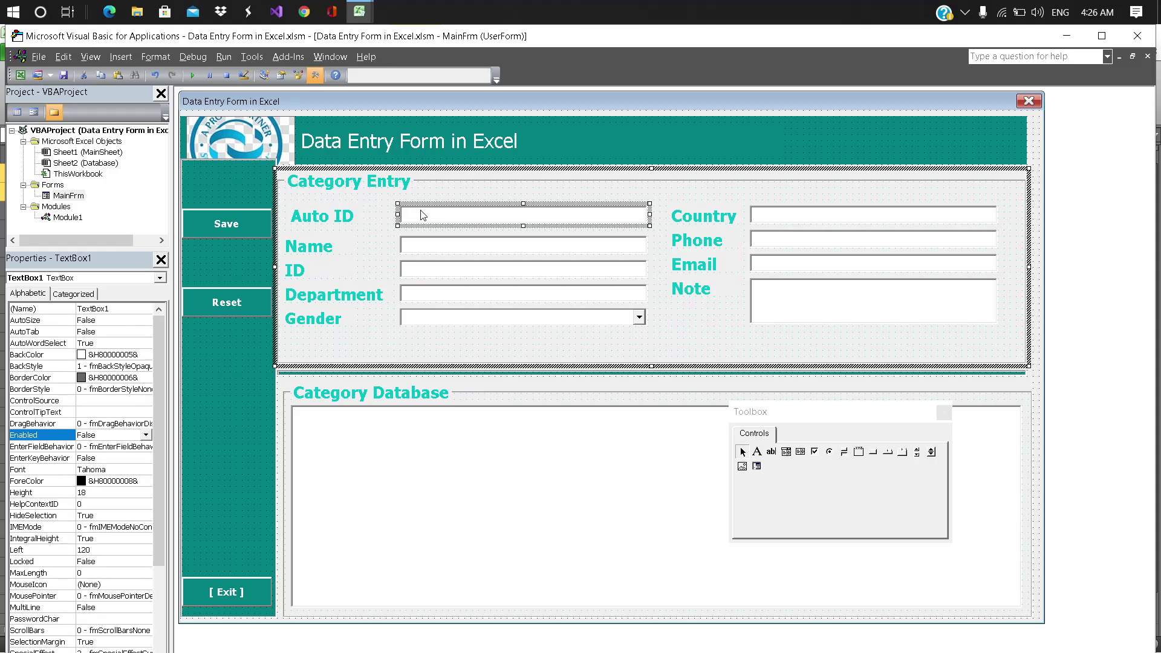
pyautogui.press('Escape')
pyautogui.click(411, 216)
pyautogui.press('Delete')
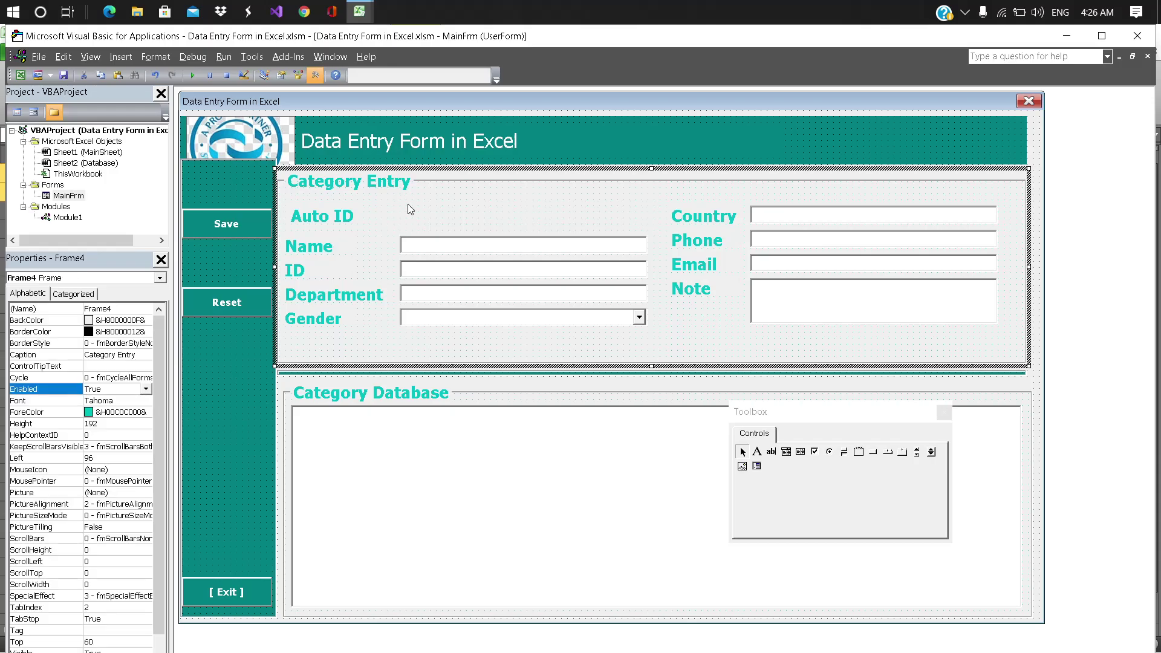
# Delete the Auto ID label and shift the Name, ID, Department and Gender rows up.
pyautogui.click(306, 224)
pyautogui.press('Escape')
pyautogui.click(306, 224)
pyautogui.rightClick(306, 225)
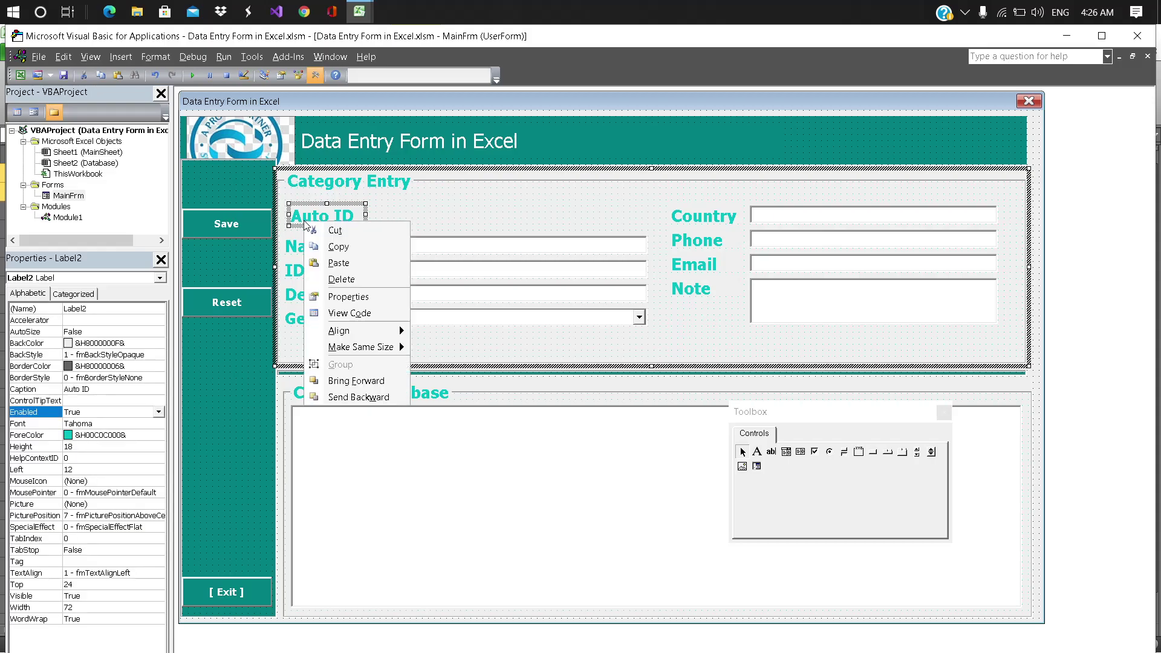
pyautogui.click(359, 279)
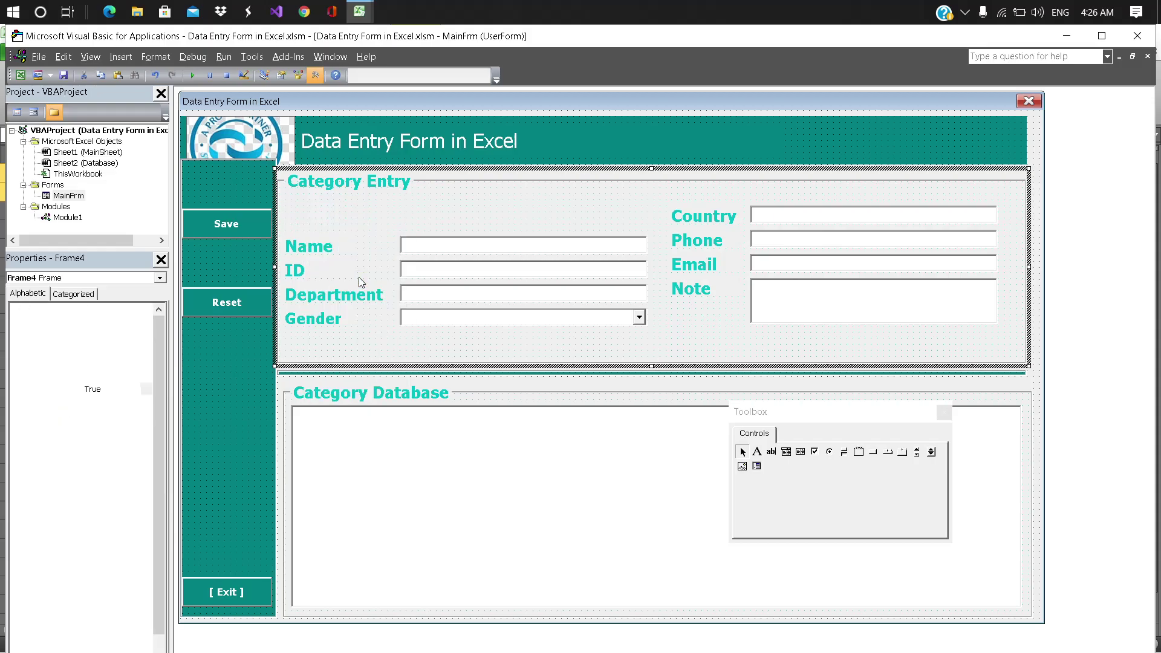
pyautogui.moveTo(343, 239)
pyautogui.mouseDown()
pyautogui.moveTo(467, 322)
pyautogui.moveTo(458, 282)
pyautogui.mouseUp()
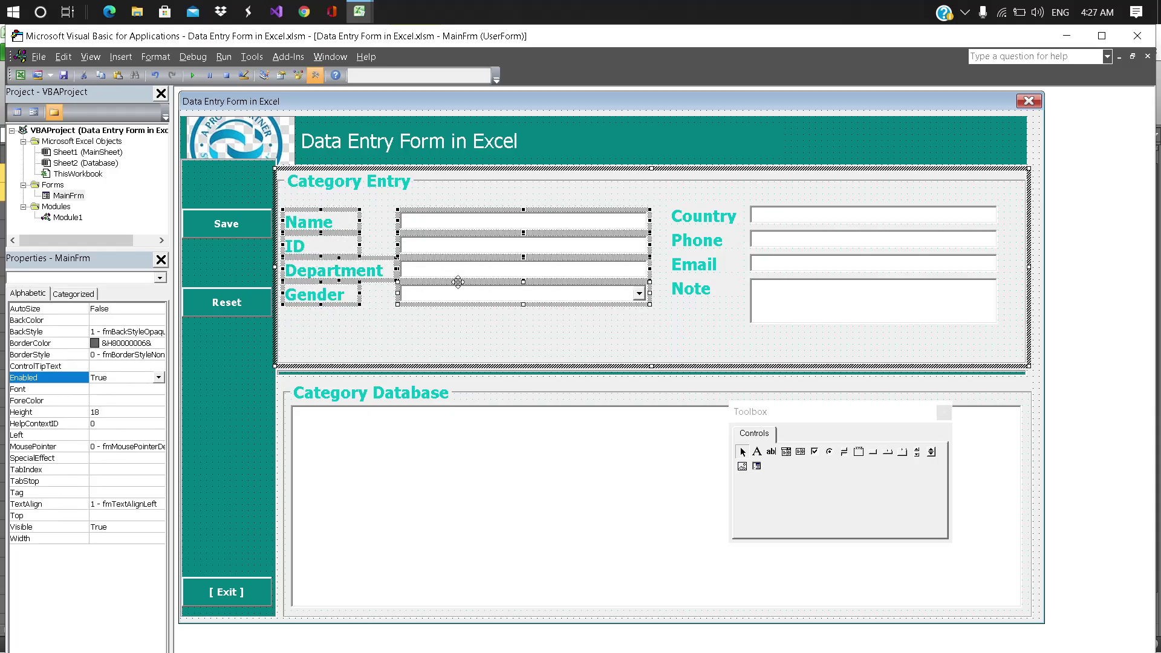
pyautogui.click(515, 327)
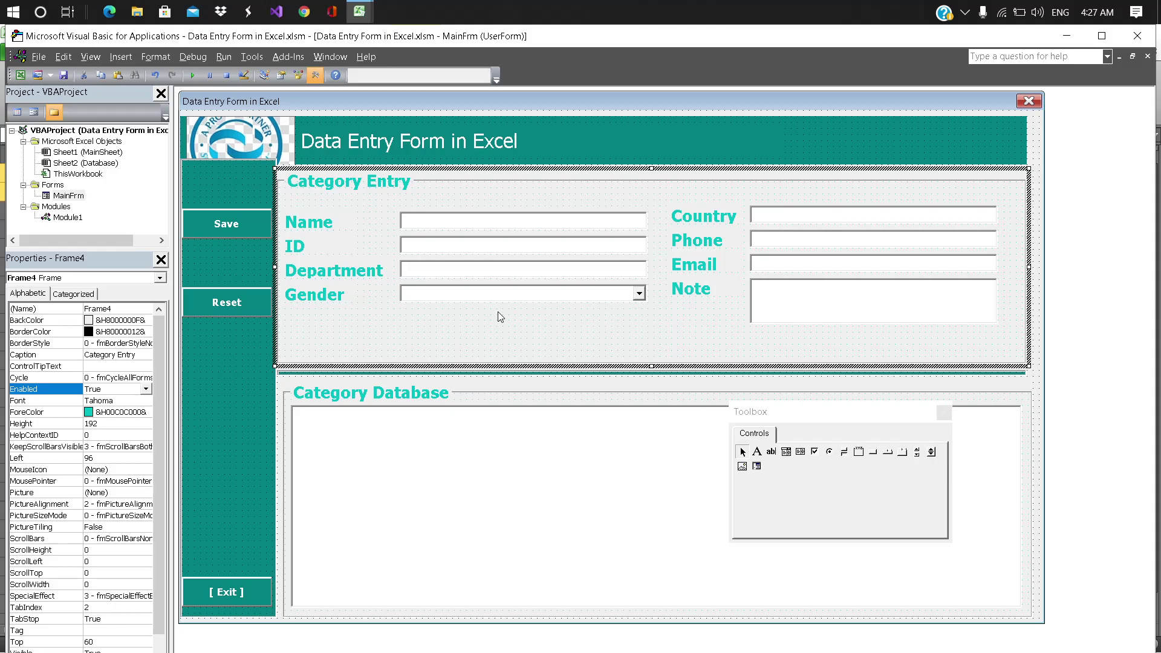
# After the compile error, delete the .txtautoID.Text line from Sub Reset.
pyautogui.click(193, 75)
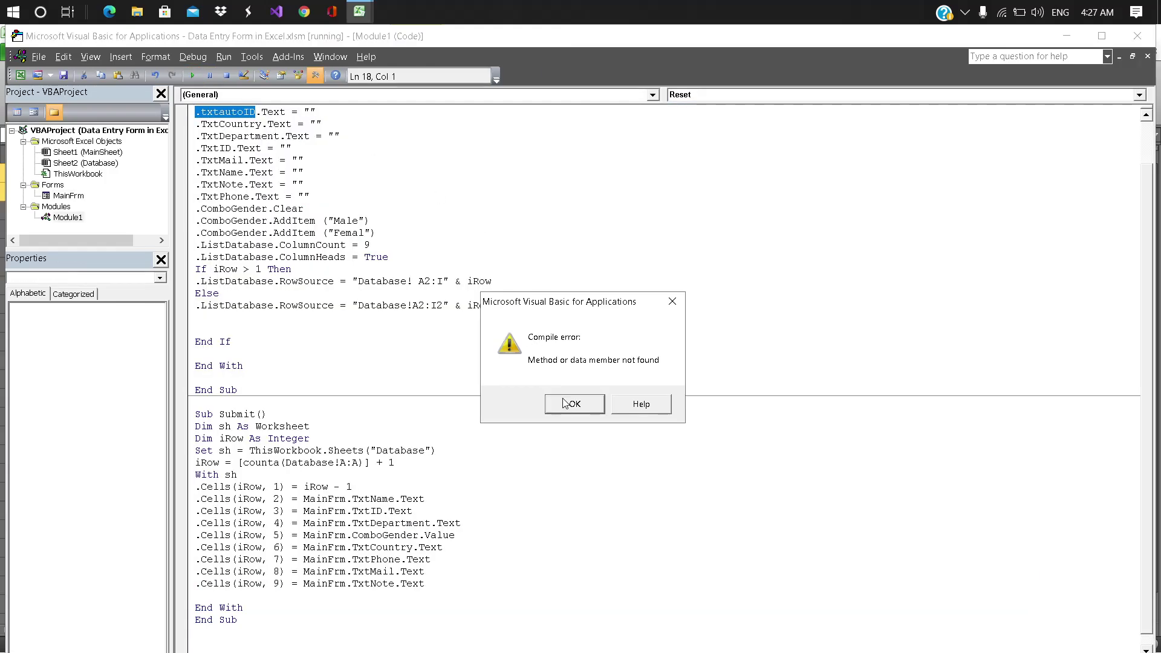
pyautogui.click(670, 309)
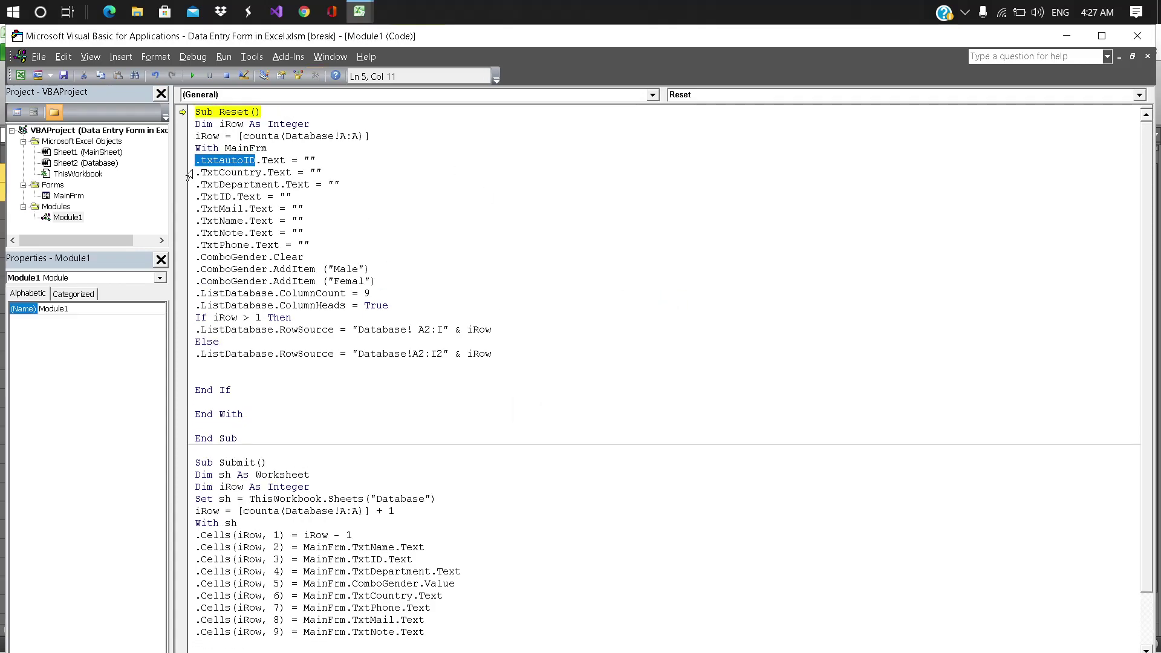
pyautogui.click(185, 164)
pyautogui.press('Delete')
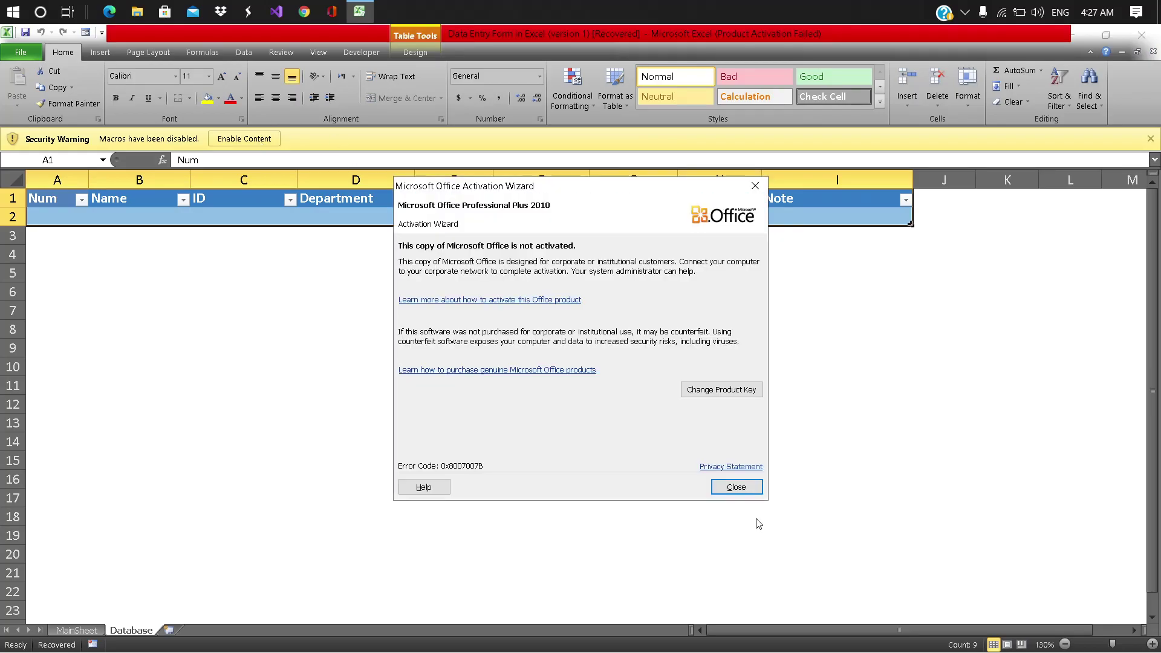
# Close the activation notice and enable macros in the recovered workbook.
pyautogui.click(732, 491)
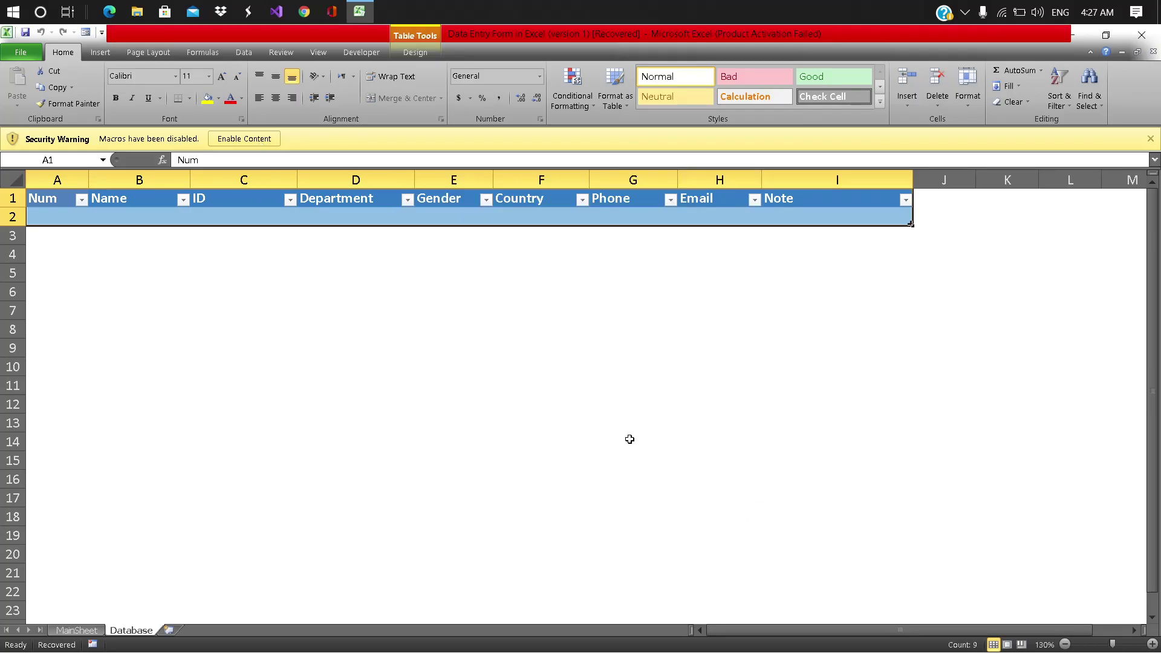
pyautogui.click(248, 143)
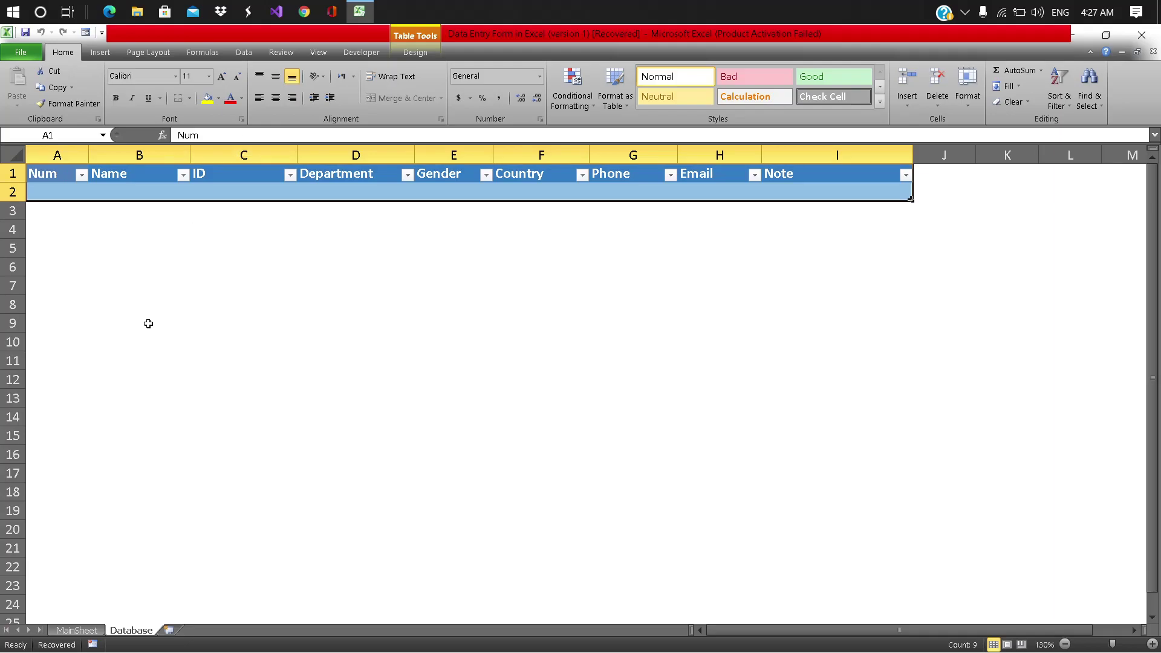
pyautogui.press('super+d')
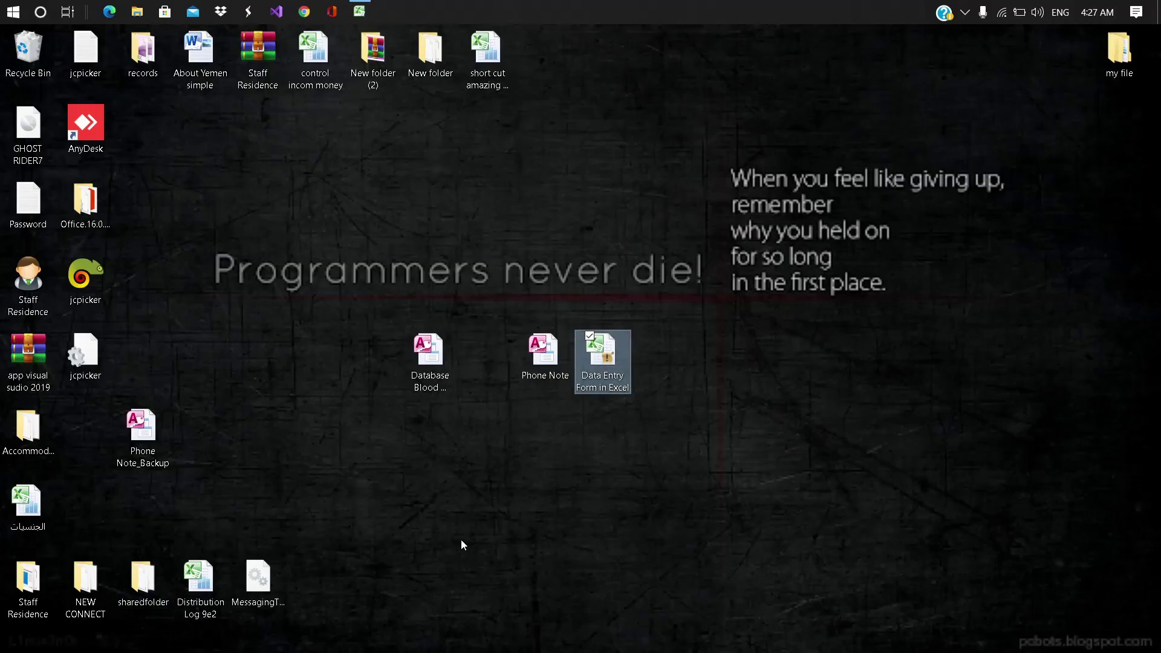
pyautogui.press('super+d')
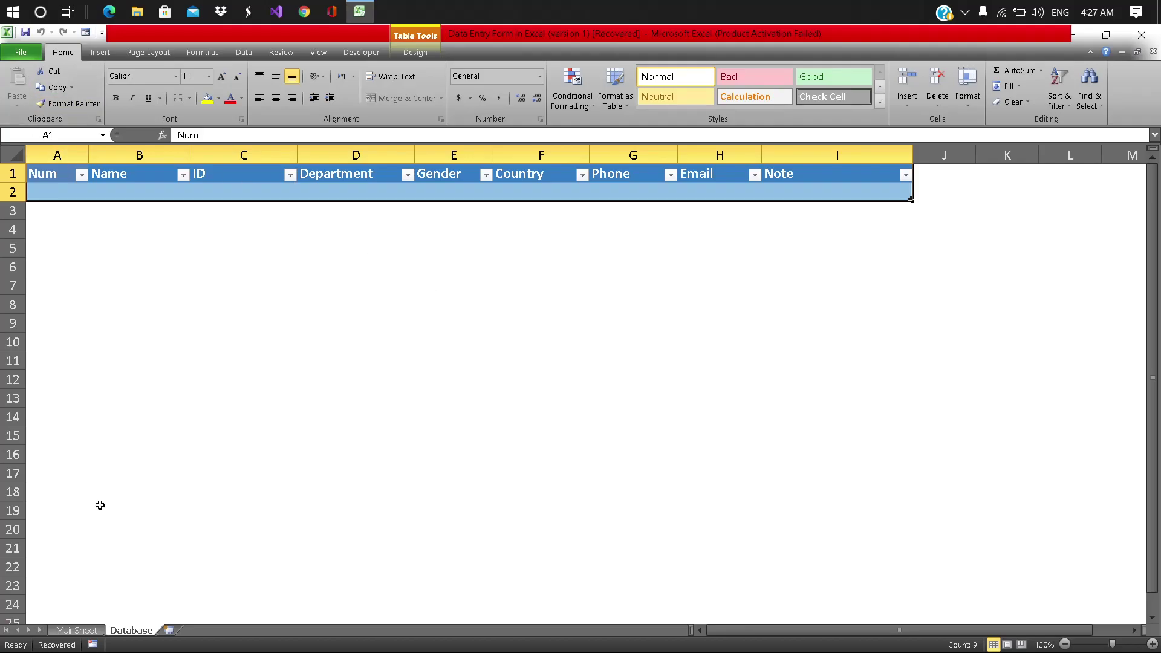
# Open the Visual Basic editor from the Developer tab.
pyautogui.click(415, 52)
pyautogui.click(366, 53)
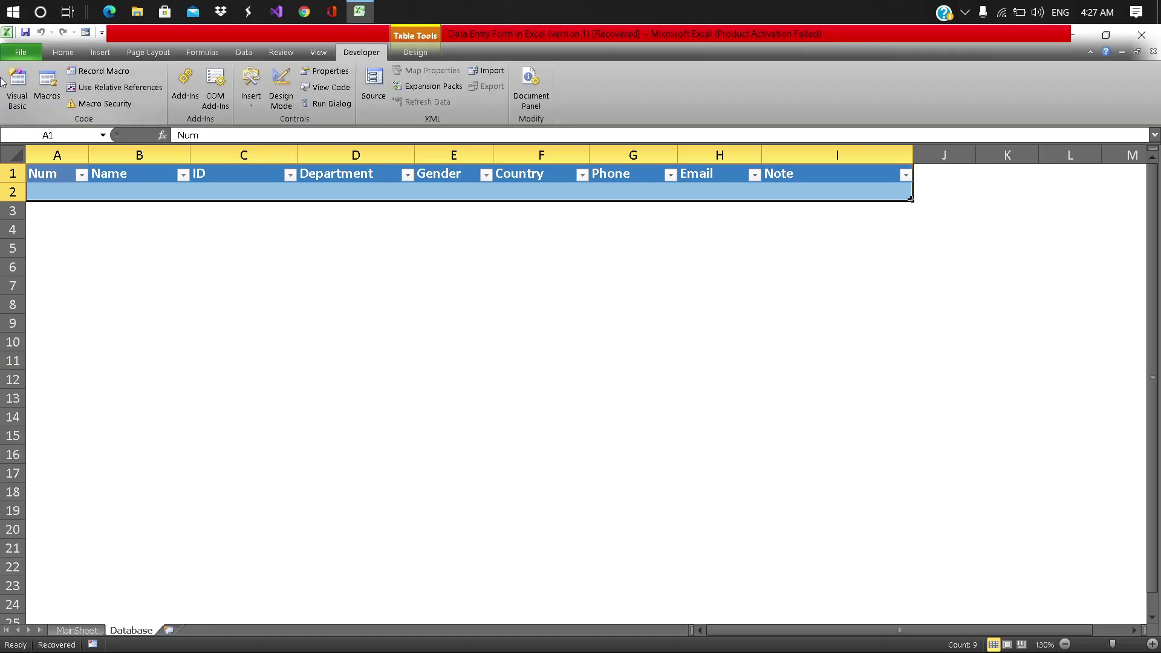
pyautogui.click(17, 88)
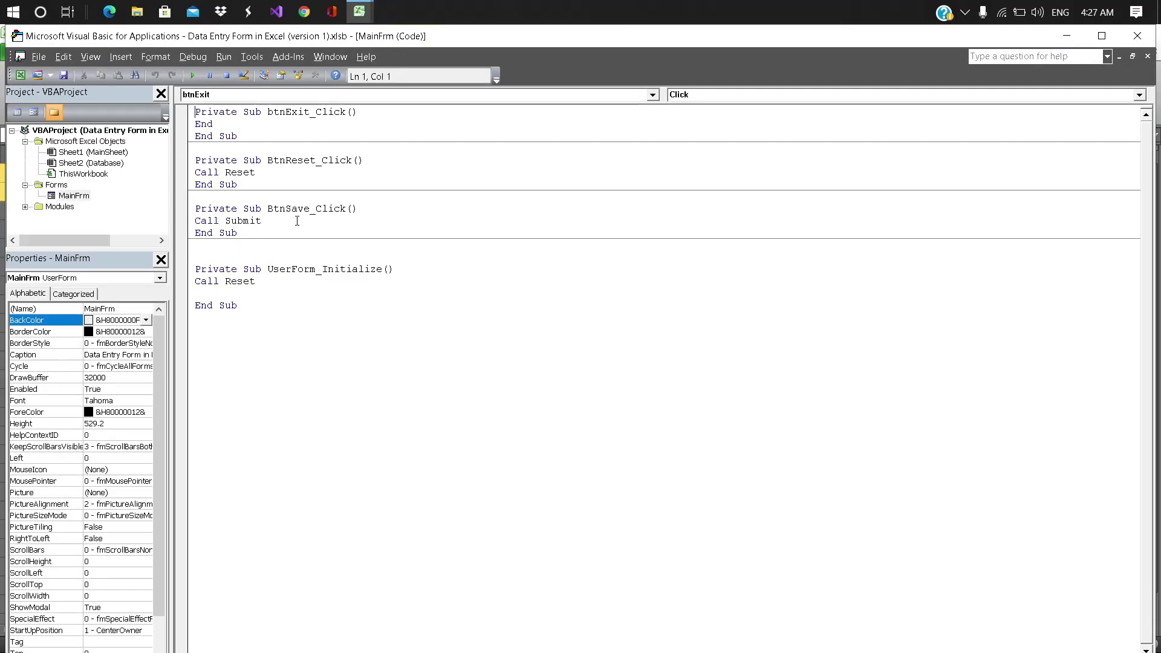
# Open the MainFrm form design from the Project Explorer.
pyautogui.click(62, 208)
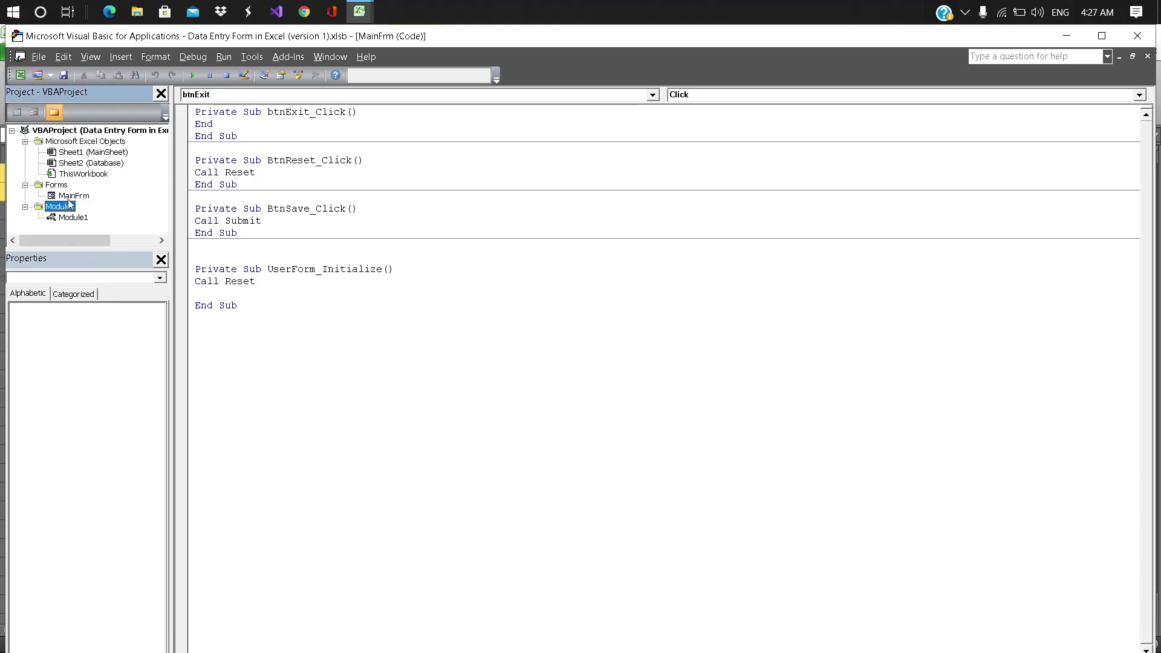
pyautogui.doubleClick(73, 195)
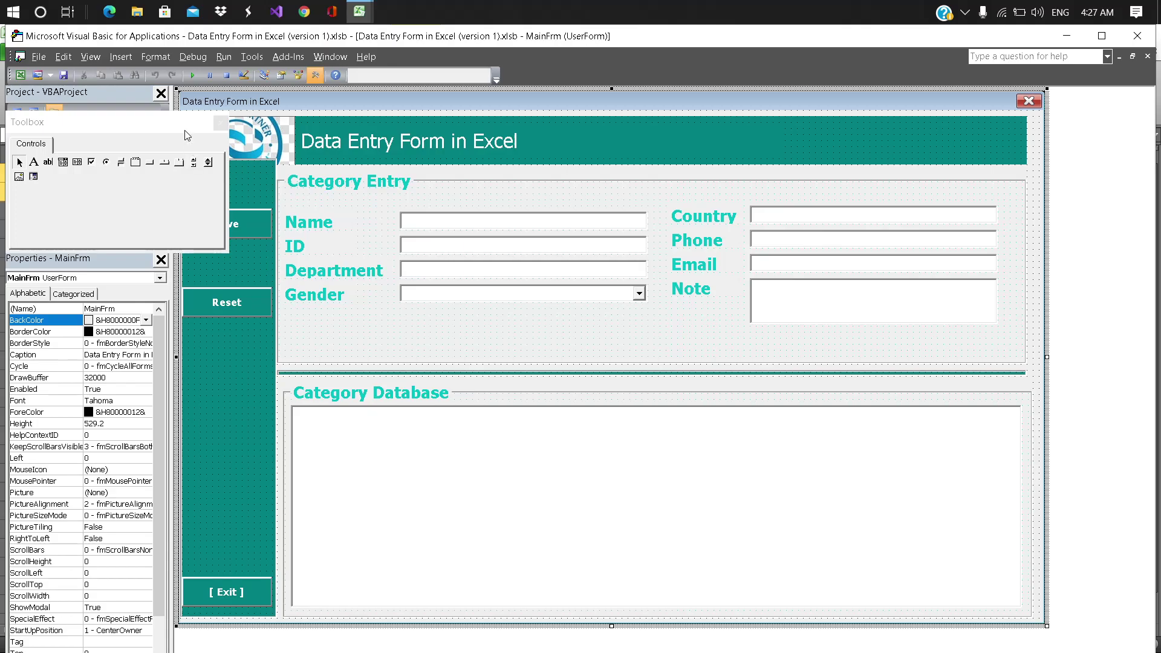
pyautogui.moveTo(175, 124); pyautogui.dragTo(586, 487)
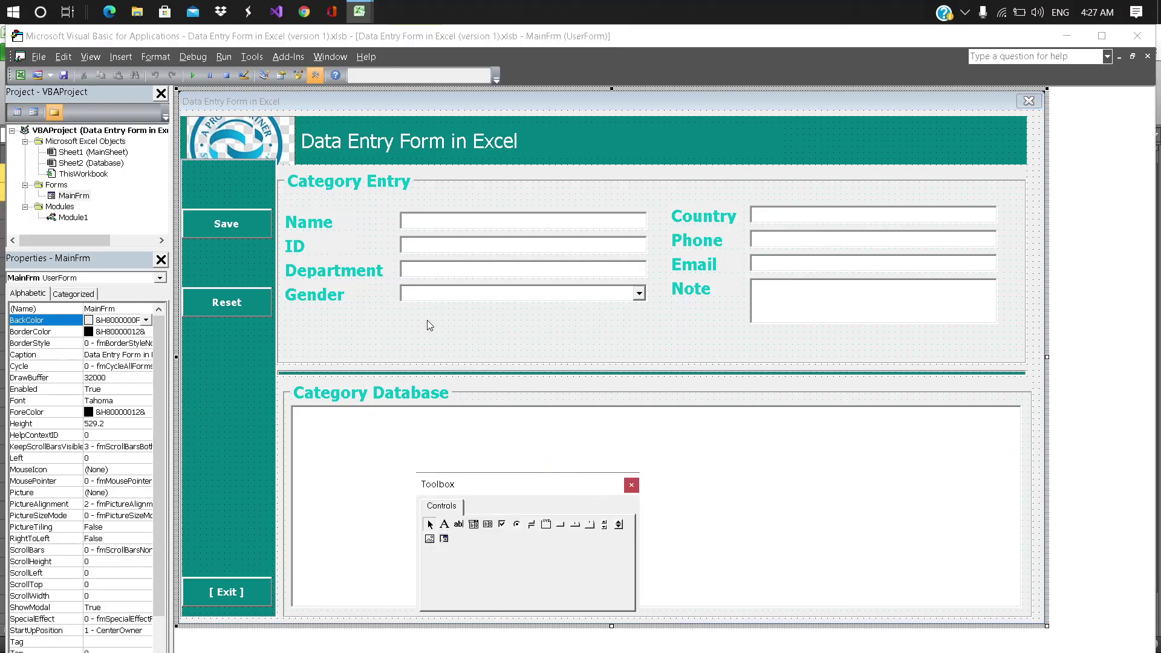
# Test-run MainFrm, typing and clearing a test name, then close it.
pyautogui.click(189, 77)
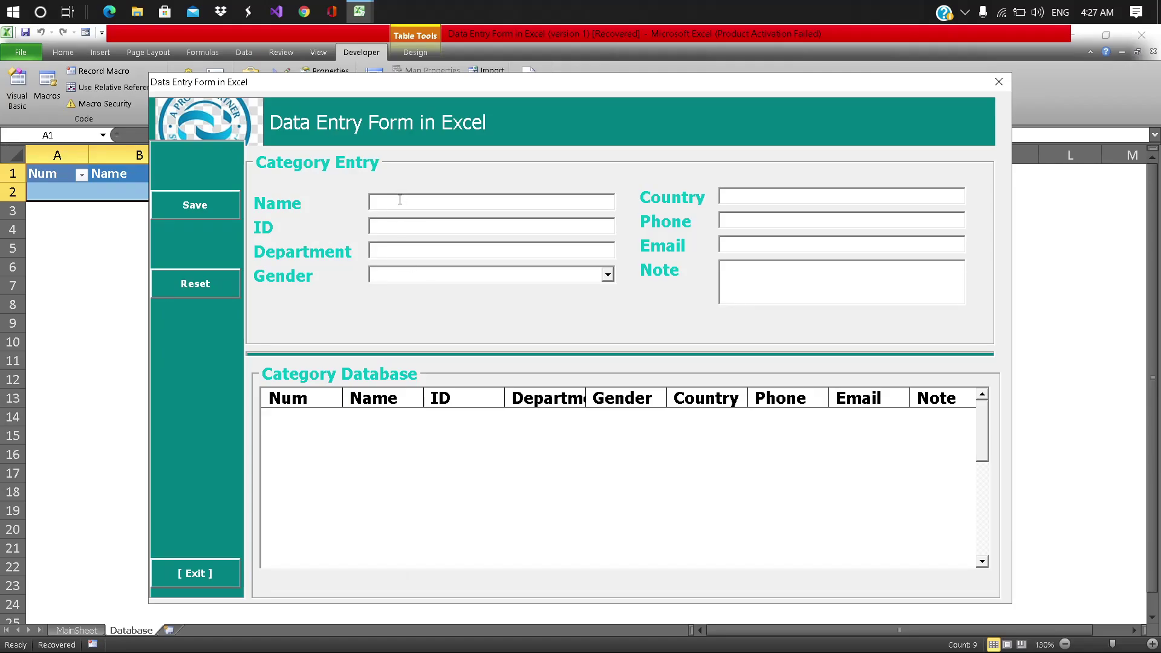
pyautogui.write('W')
pyautogui.write('ale')
pyautogui.press('BackSpace')
pyautogui.press('BackSpace')
pyautogui.press('BackSpace')
pyautogui.press('BackSpace')
pyautogui.click(999, 82)
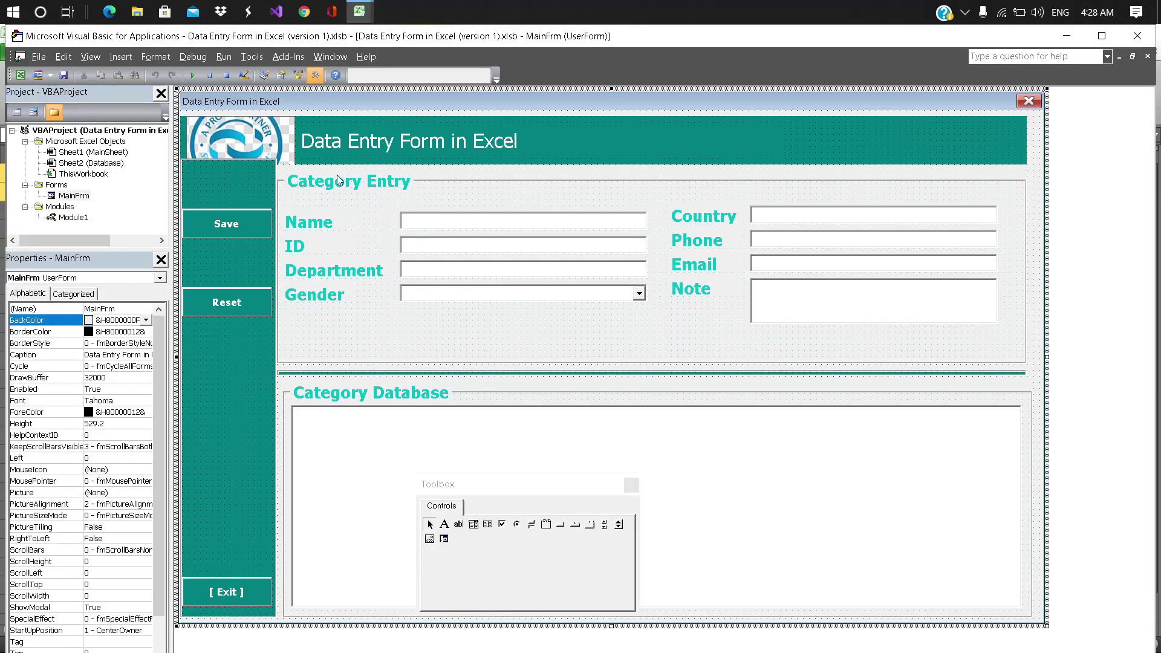
# Set all eight entry boxes, Name through Note, to Tahoma 10 Regular.
pyautogui.click(491, 200)
pyautogui.moveTo(491, 199); pyautogui.dragTo(513, 303)
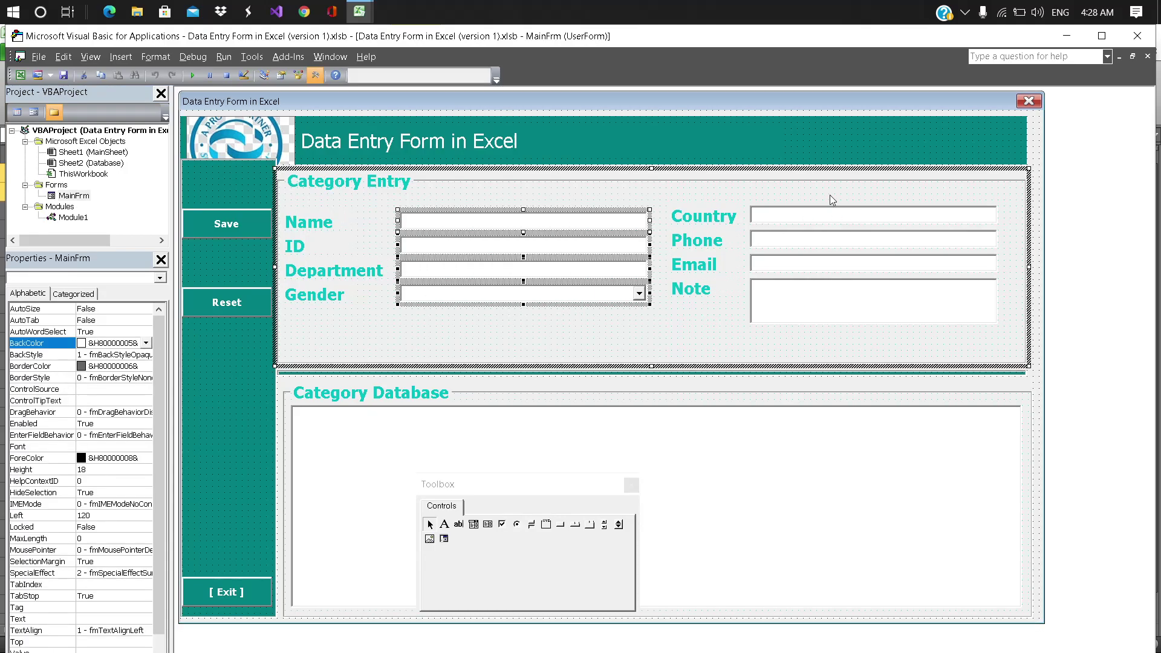
pyautogui.moveTo(826, 196); pyautogui.dragTo(842, 330)
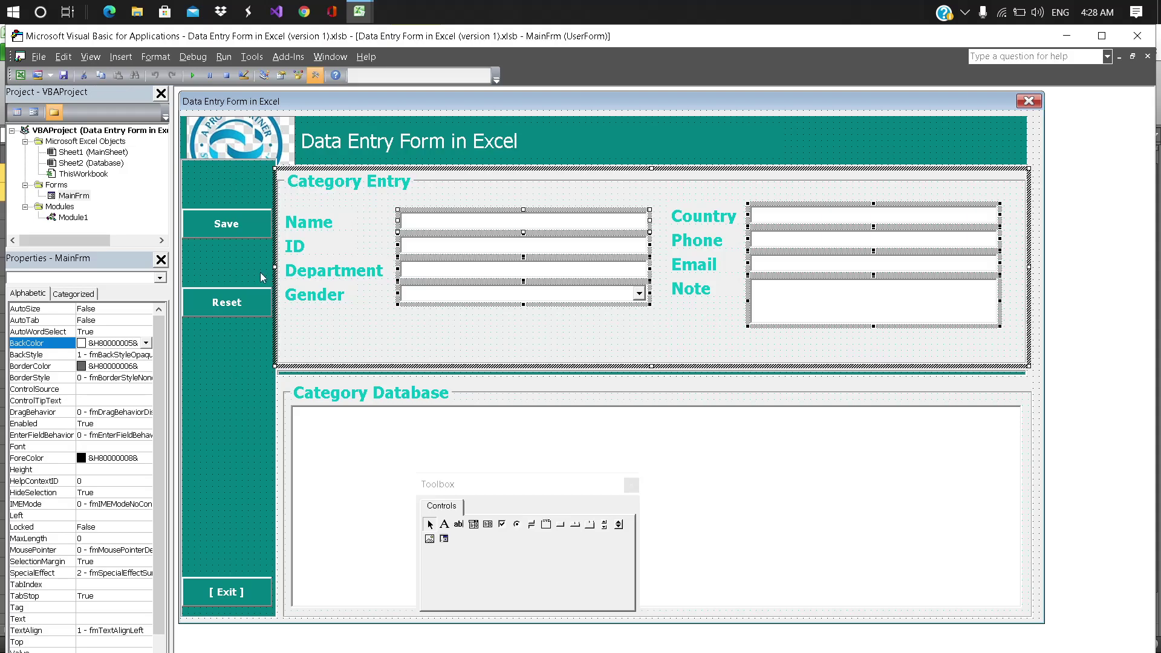
pyautogui.click(46, 446)
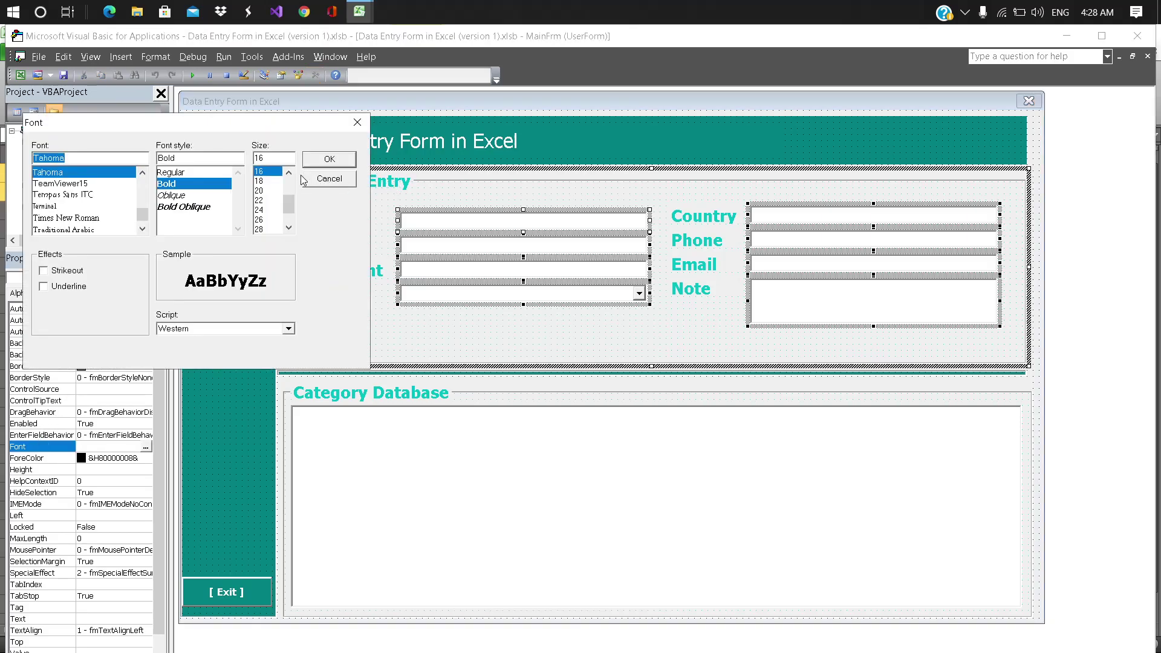
pyautogui.click(289, 173)
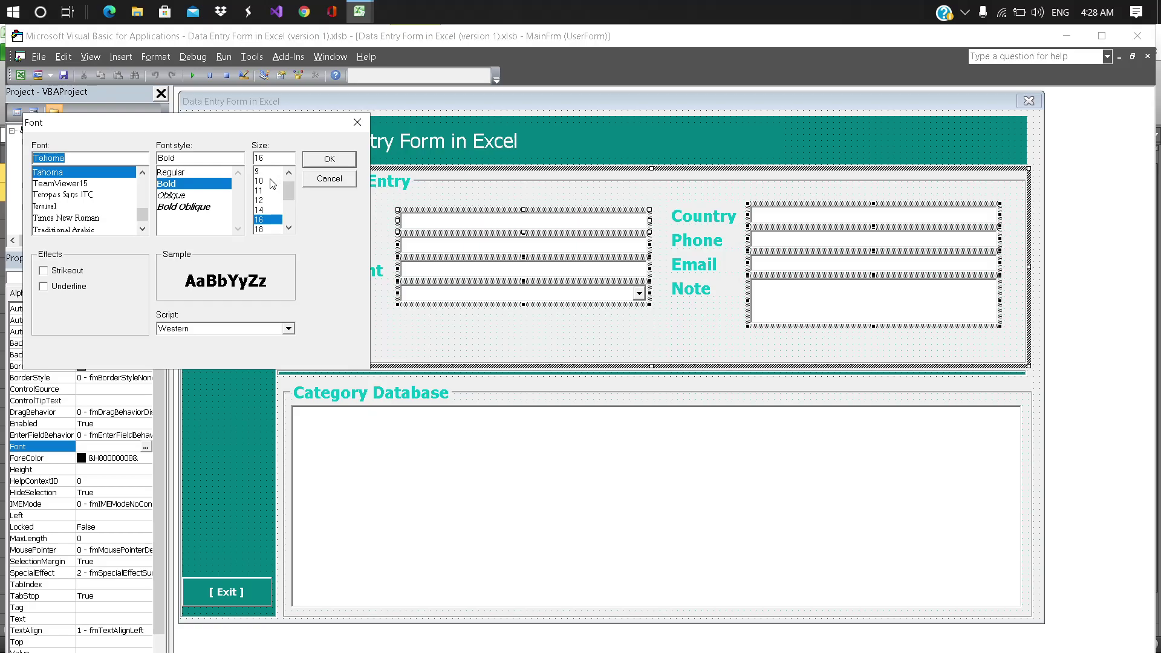
pyautogui.click(260, 181)
pyautogui.click(192, 173)
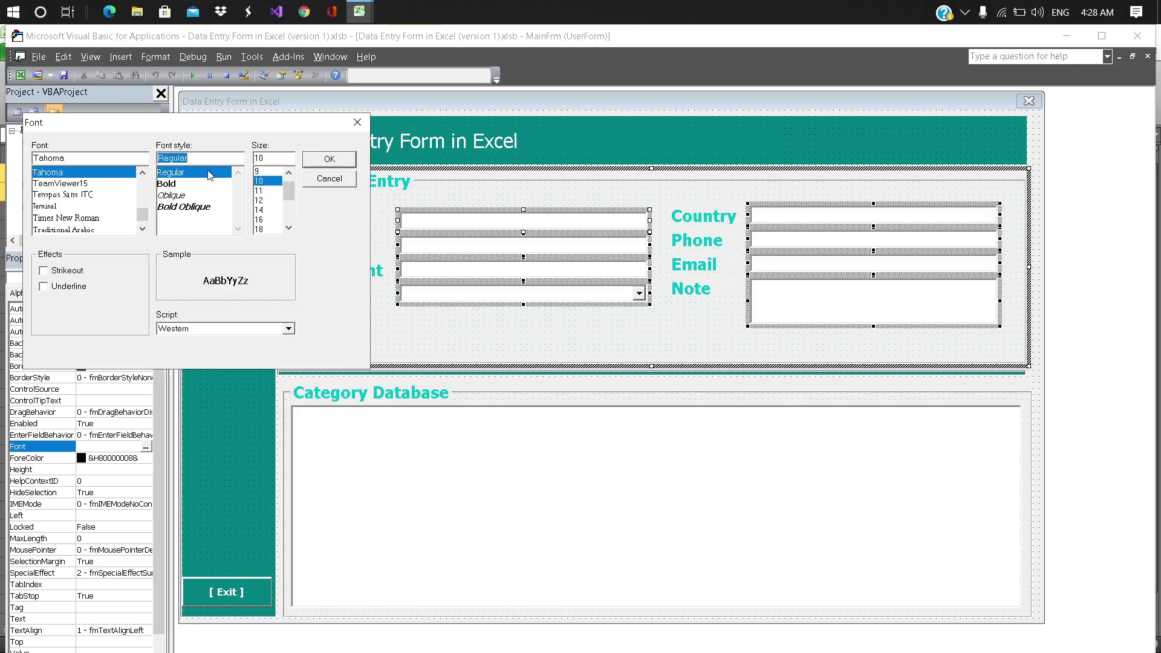
pyautogui.click(341, 160)
# Cancel the Macros list and run the MainFrm data entry form.
pyautogui.click(192, 75)
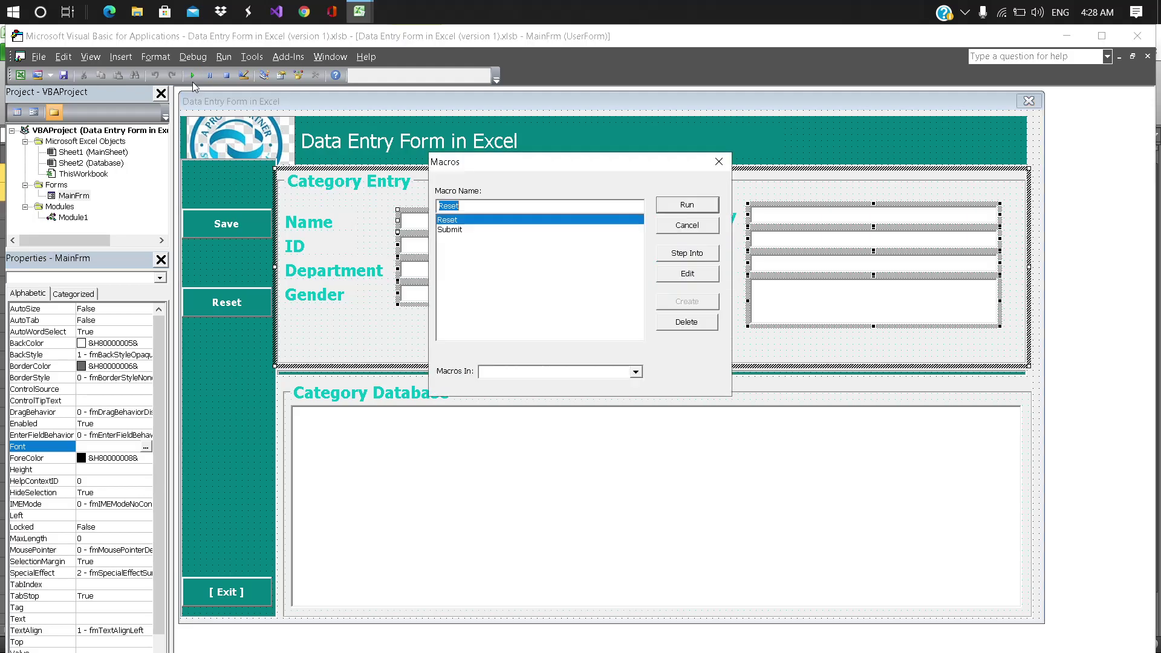
pyautogui.click(719, 161)
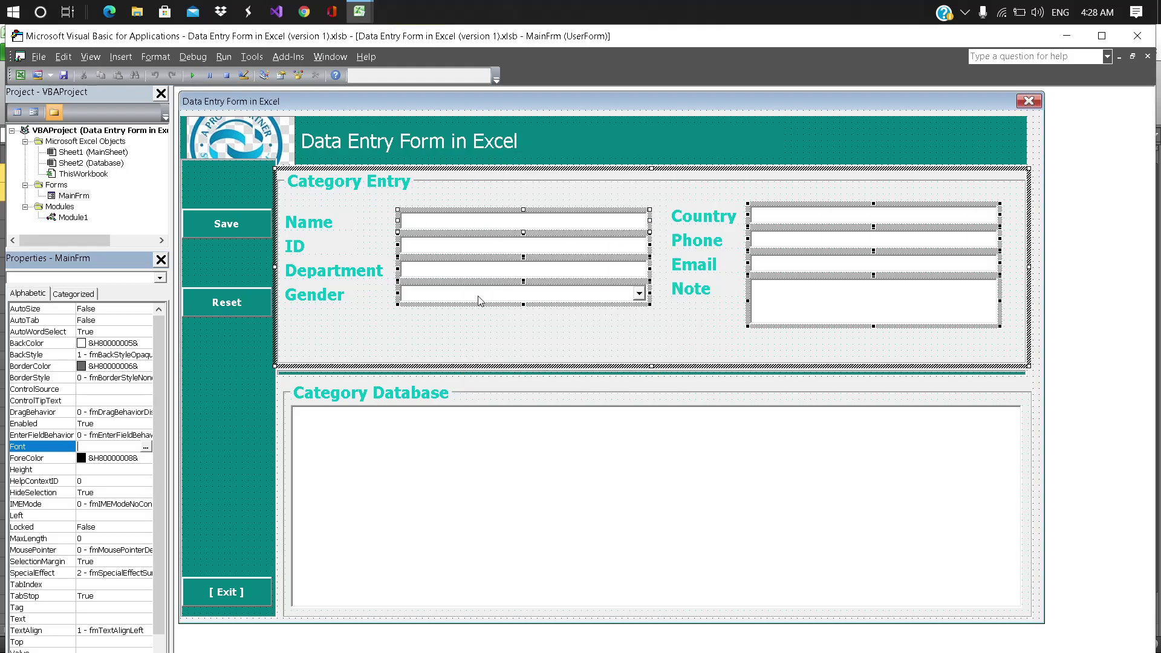
pyautogui.click(192, 76)
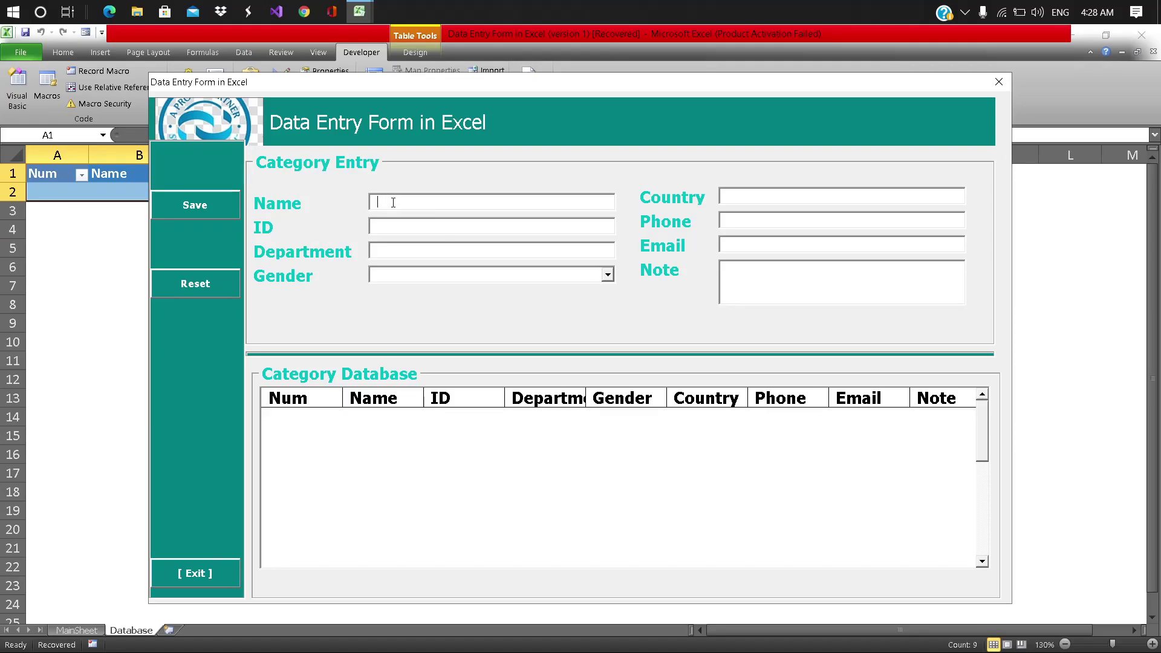
# Enter the first employee (name, ID 899, Male, Yemen, phone, e-mail, Note), save, and select it.
pyautogui.write('aion')
pyautogui.click(608, 277)
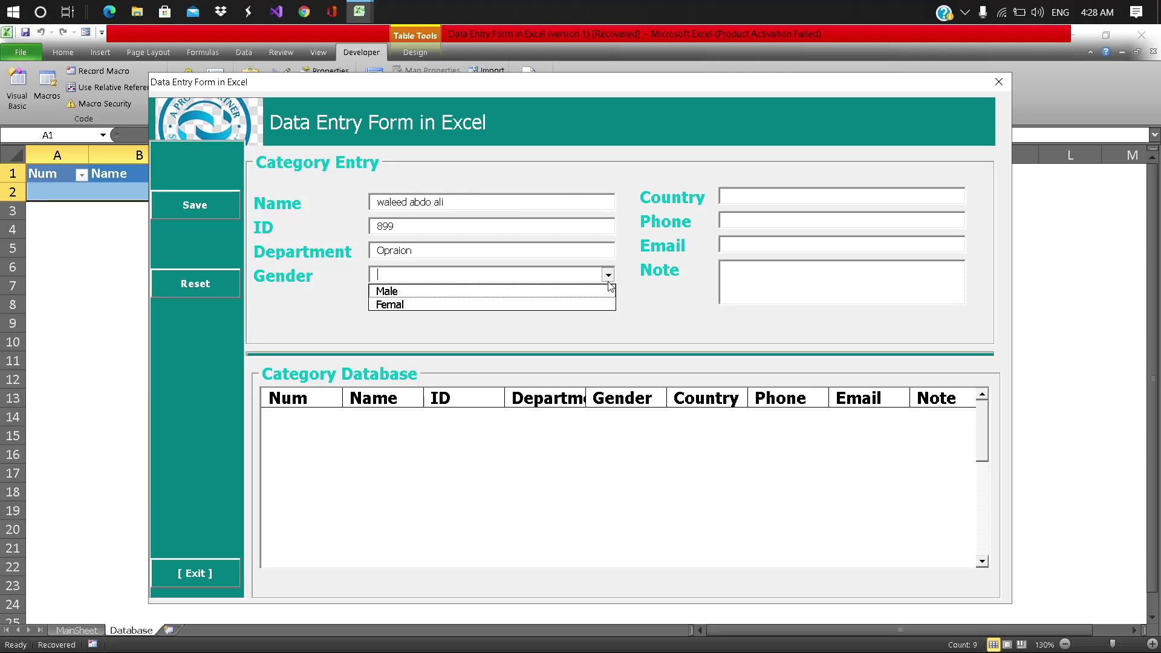
pyautogui.click(457, 292)
pyautogui.click(744, 198)
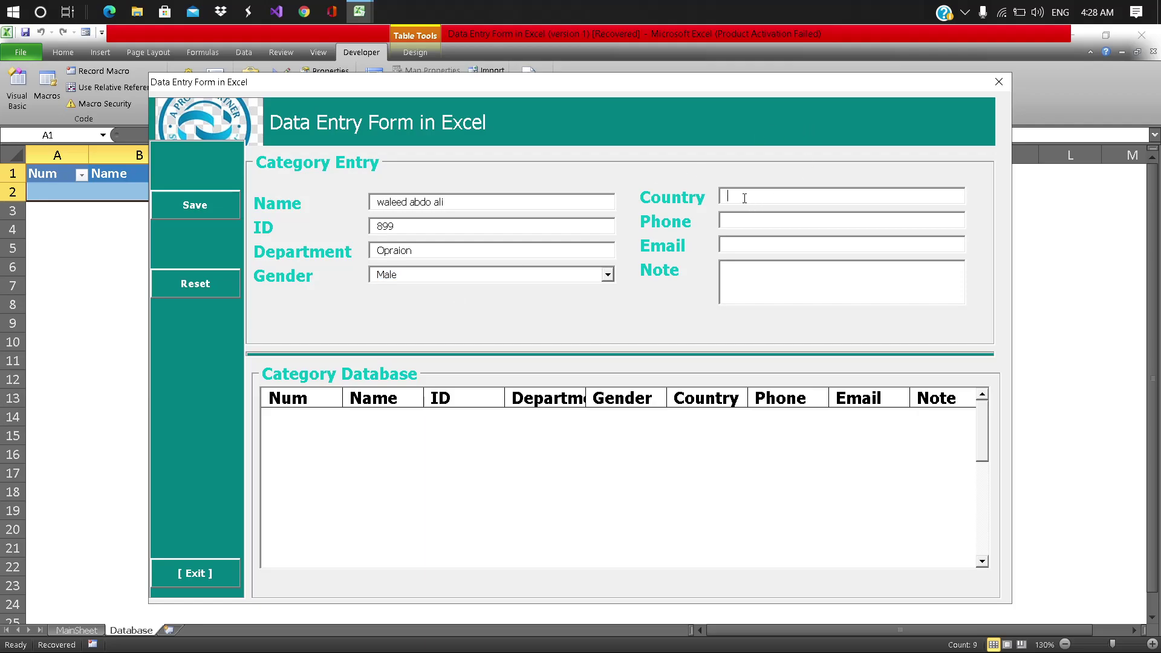
pyautogui.write('emen')
pyautogui.write('03189')
pyautogui.write('758')
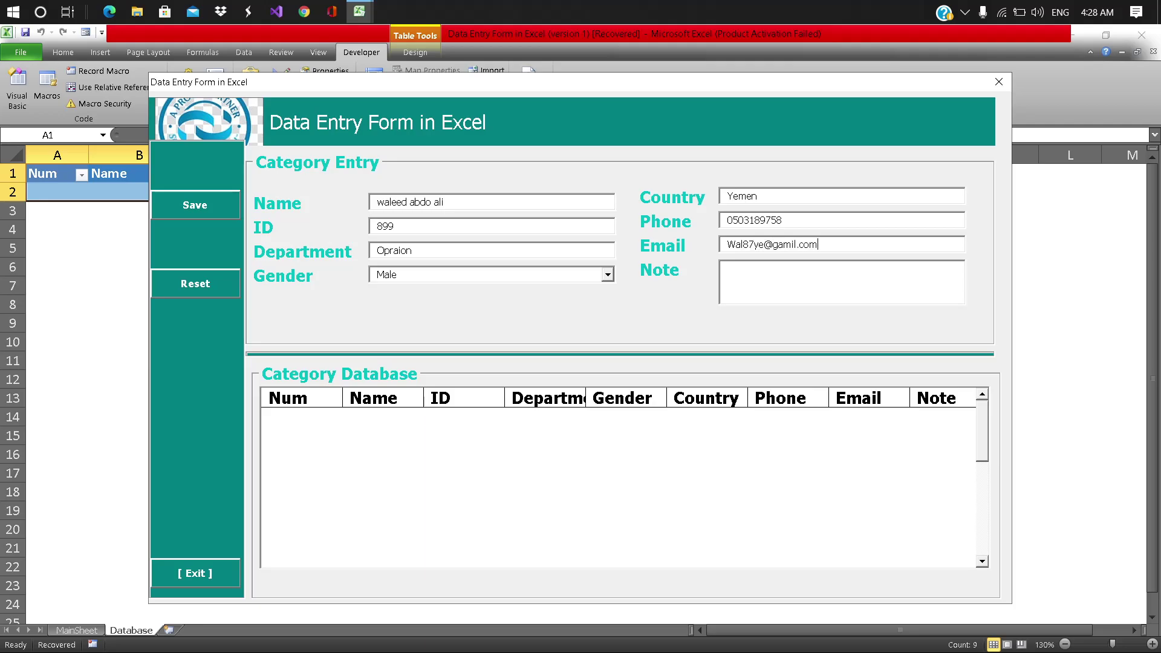
pyautogui.write('Note')
pyautogui.click(214, 202)
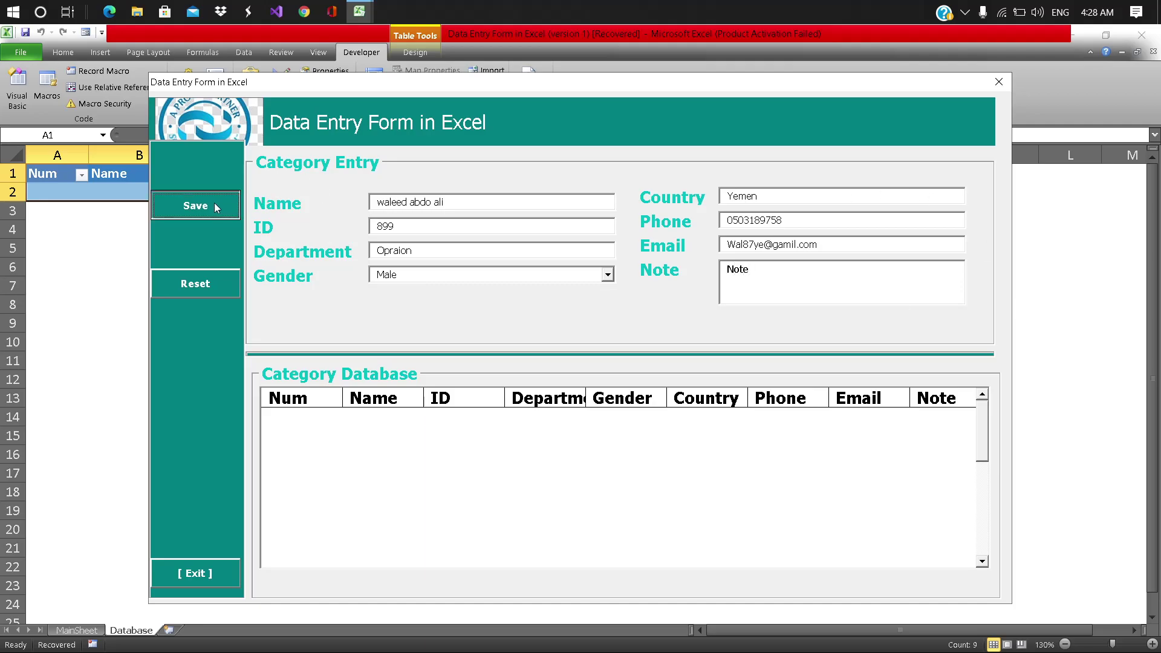
pyautogui.click(487, 419)
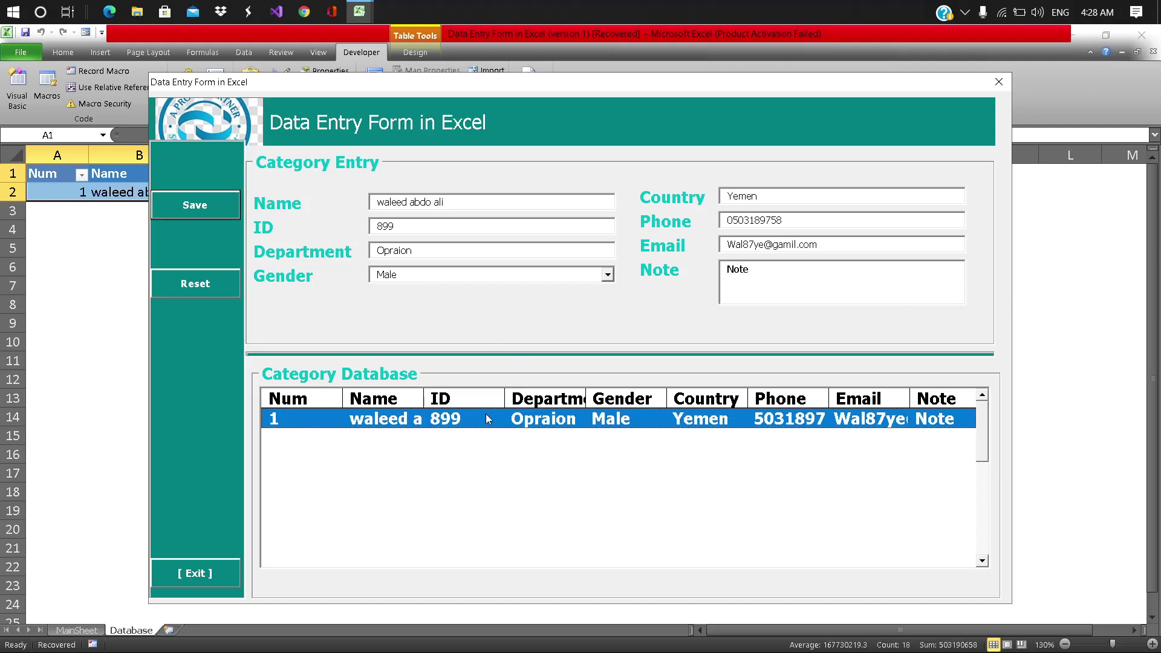
# Reset the form and enter a name, ID 888, department IT and gender Male.
pyautogui.click(169, 293)
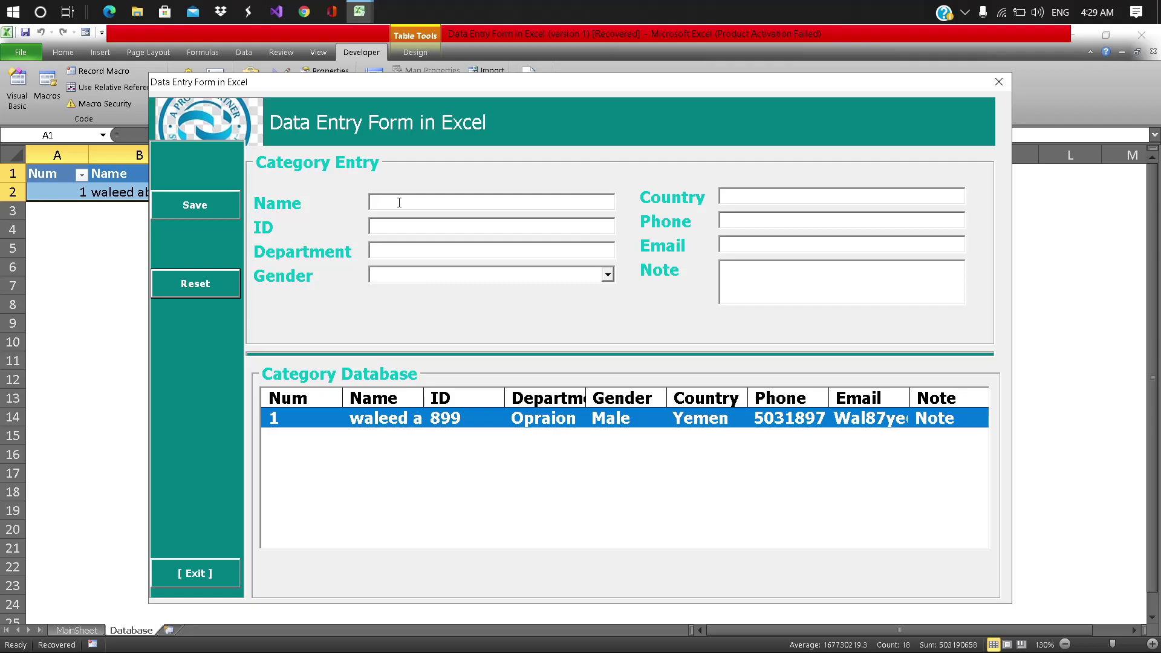
pyautogui.write('ali')
pyautogui.press('Tab')
pyautogui.write('888')
pyautogui.click(379, 250)
pyautogui.click(607, 274)
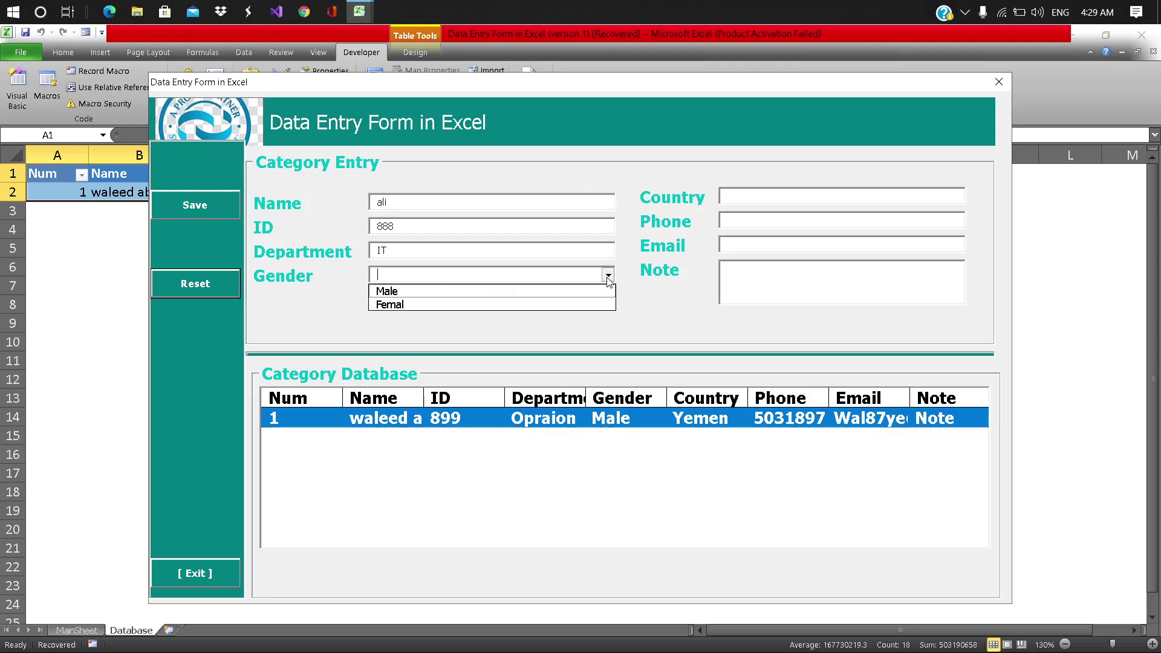
pyautogui.click(593, 292)
# Fill in Country Yemen, phone, e-mail and Note, save the record, and close the form.
pyautogui.click(763, 202)
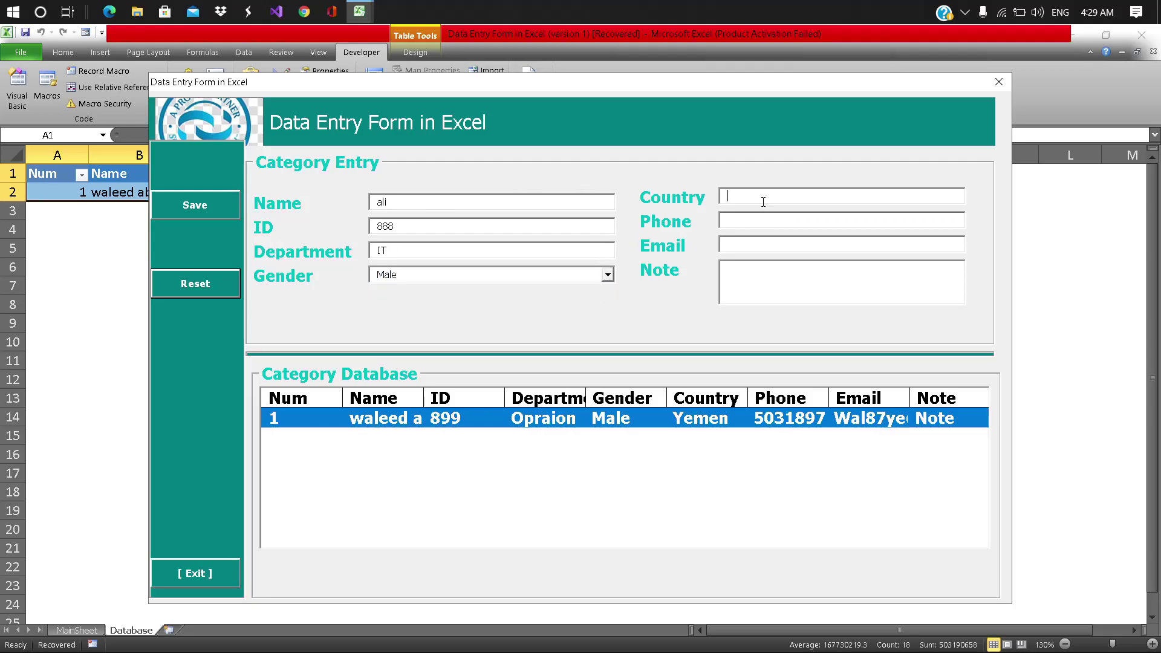
pyautogui.write('Yemen')
pyautogui.press('Tab')
pyautogui.write('02522')
pyautogui.press('Tab')
pyautogui.write('Note')
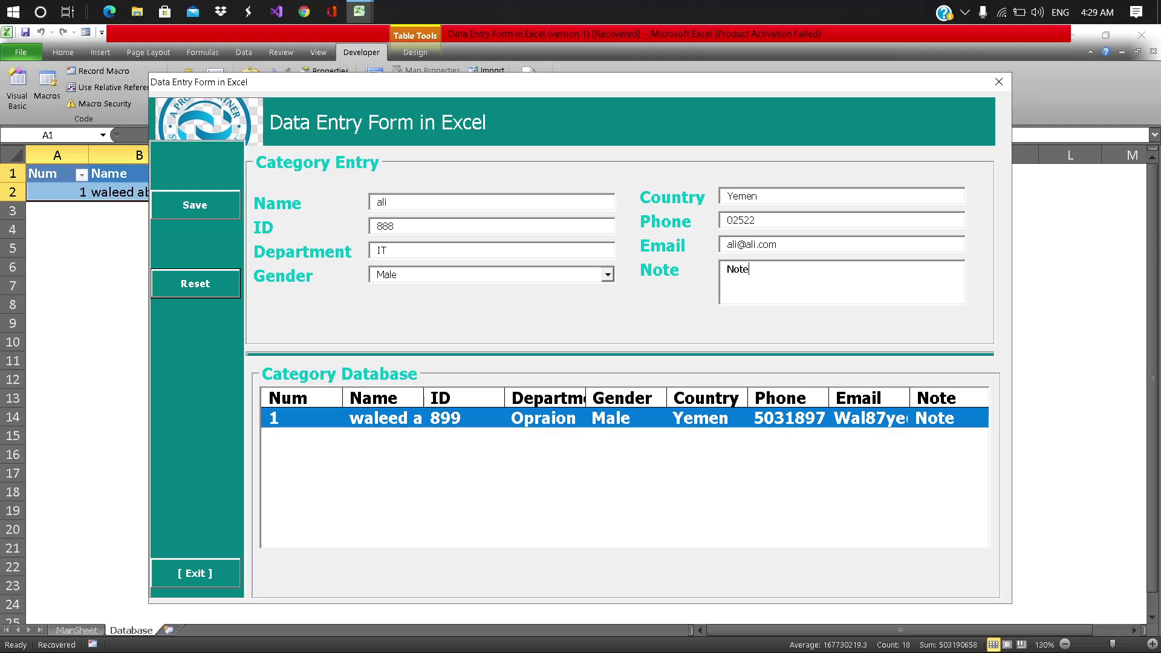
pyautogui.click(205, 208)
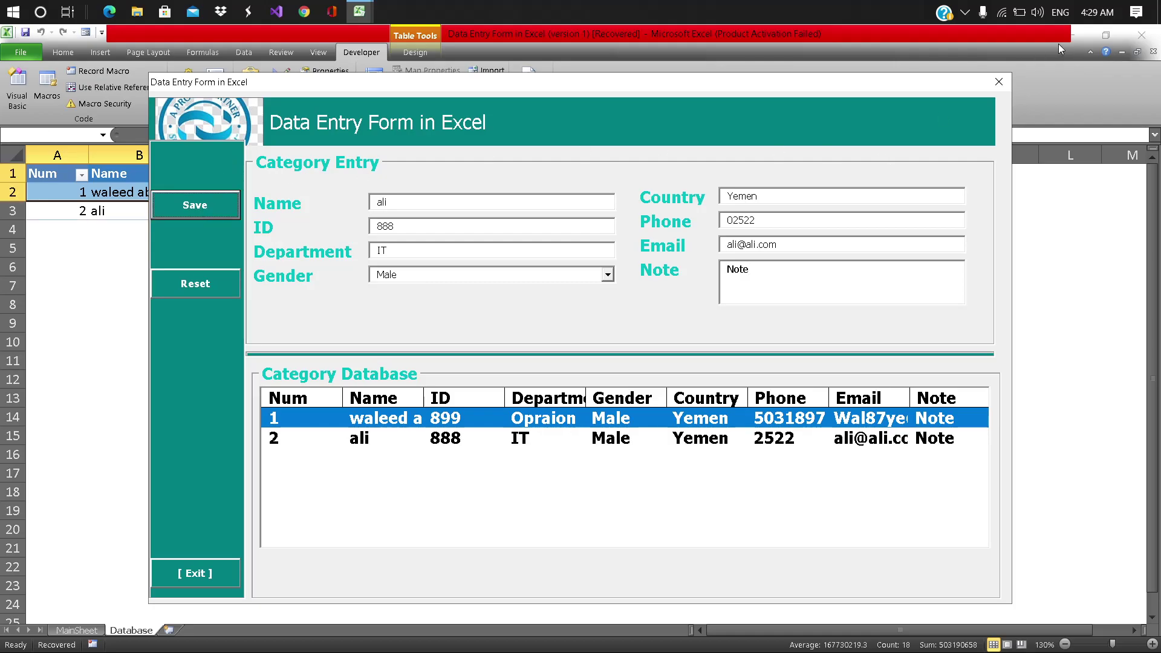
pyautogui.click(999, 82)
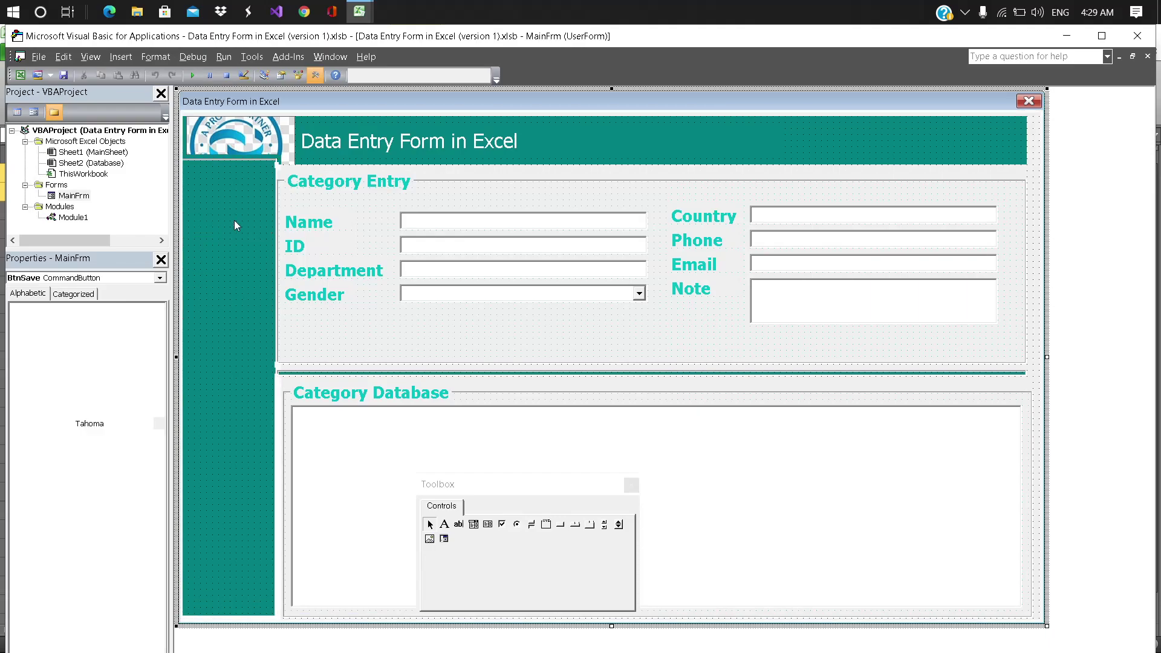
# Add 'Call Reset' after 'Call Submit' in BtnSave_Click.
pyautogui.doubleClick(236, 225)
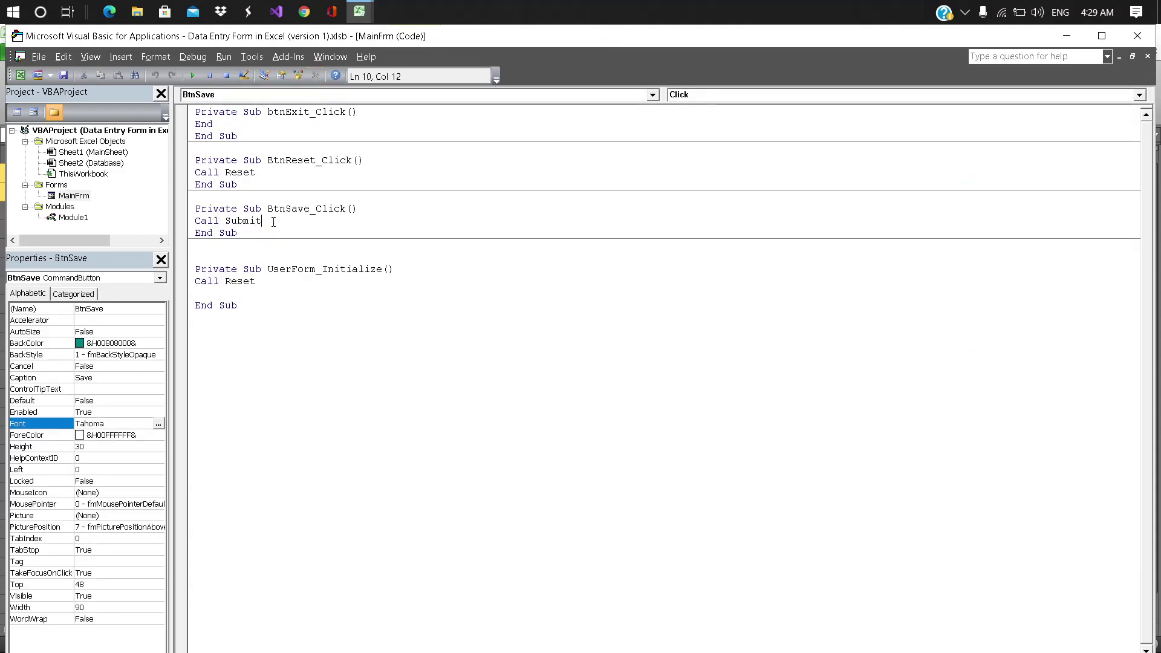
pyautogui.press('Return')
pyautogui.write('all re')
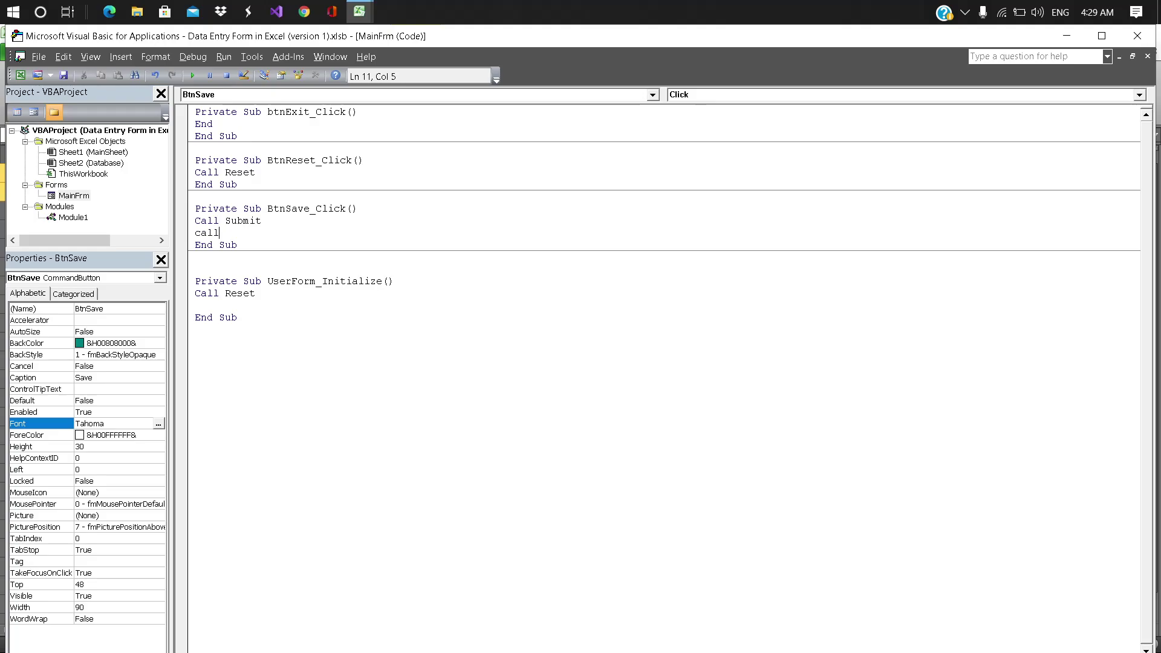
pyautogui.write('s')
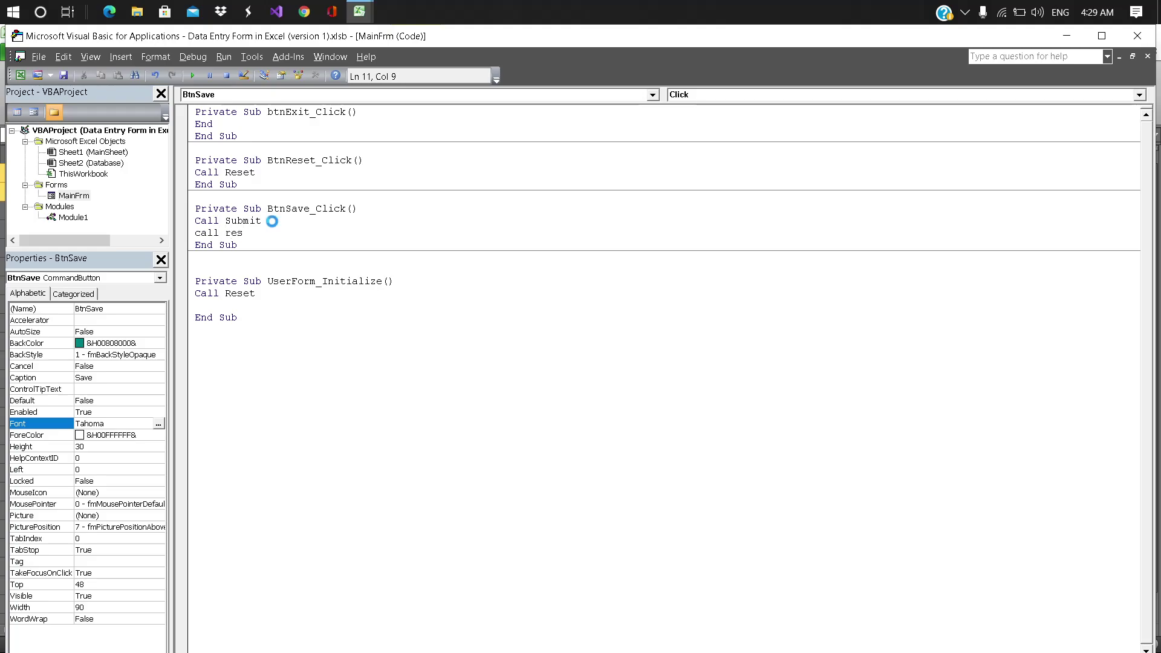
pyautogui.hotkey('ctrl', 'space')
pyautogui.press('Tab')
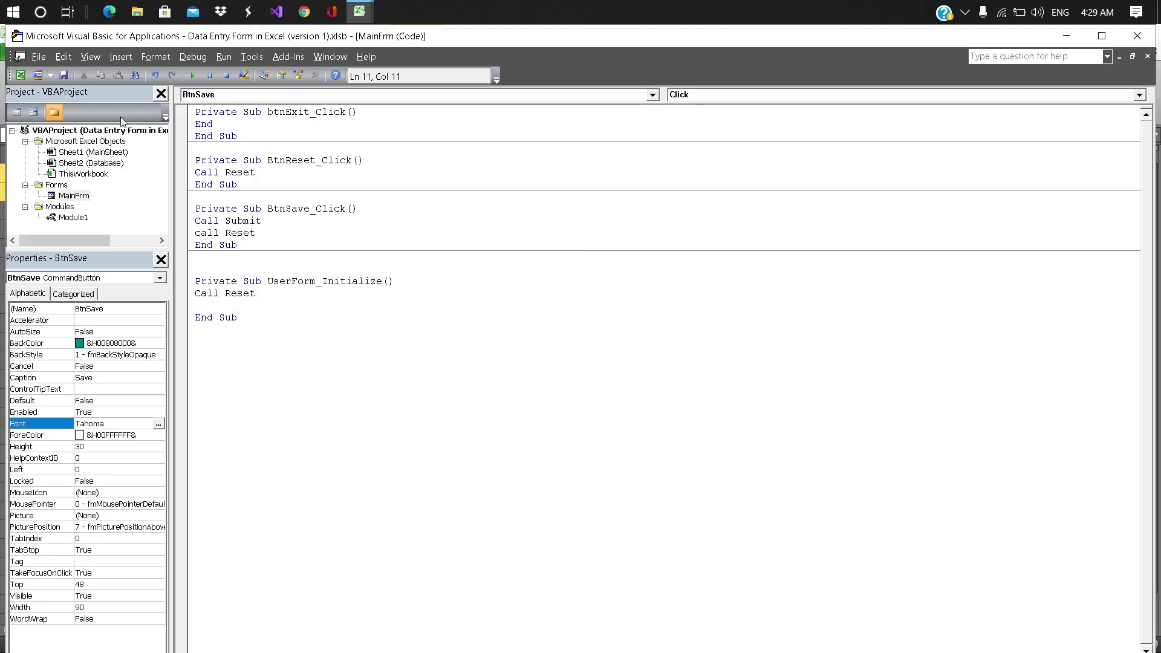
# Save the workbook as Data Entry Form in Excel.xlsm and open the ThisWorkbook code.
pyautogui.click(63, 75)
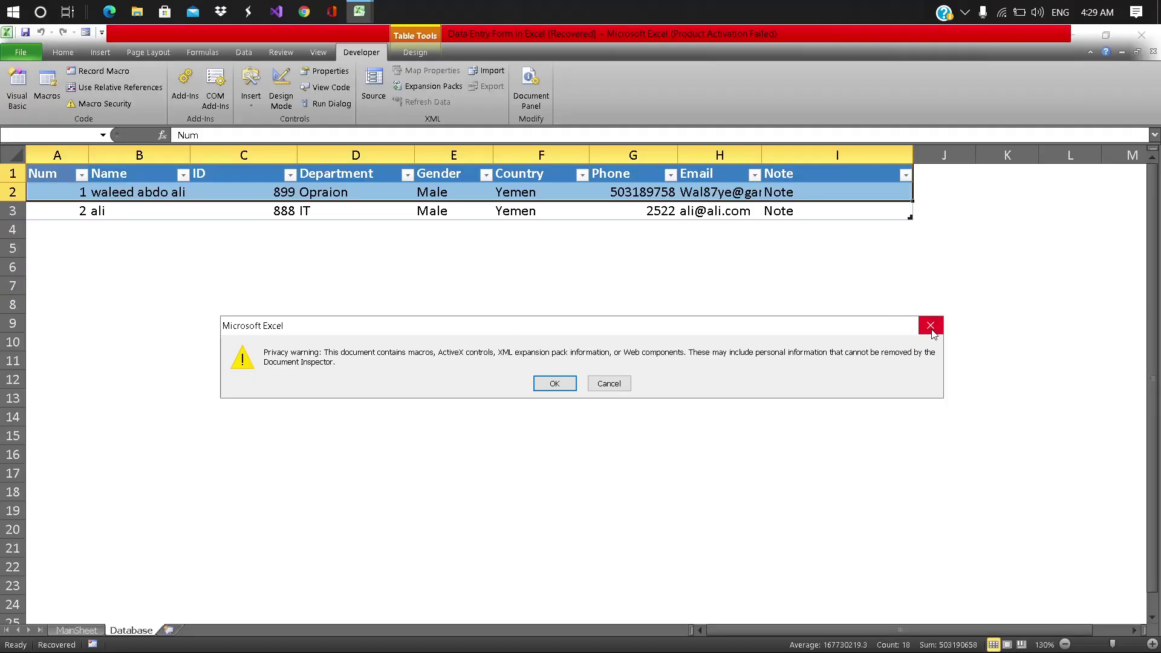
pyautogui.click(931, 326)
pyautogui.click(582, 385)
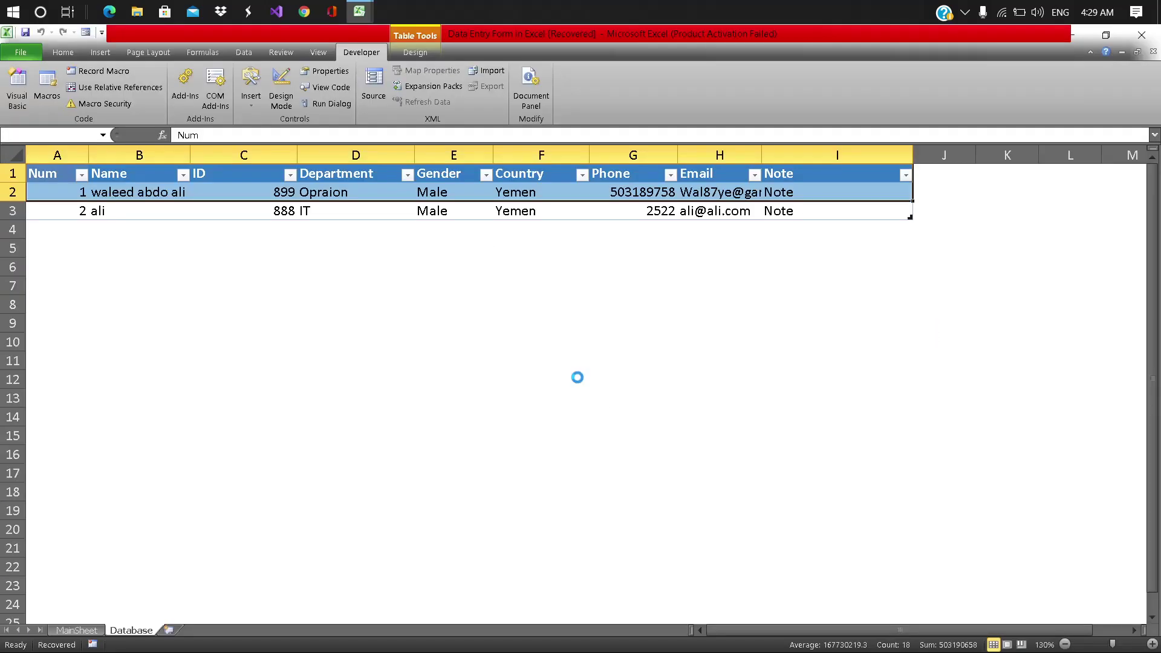
pyautogui.doubleClick(77, 195)
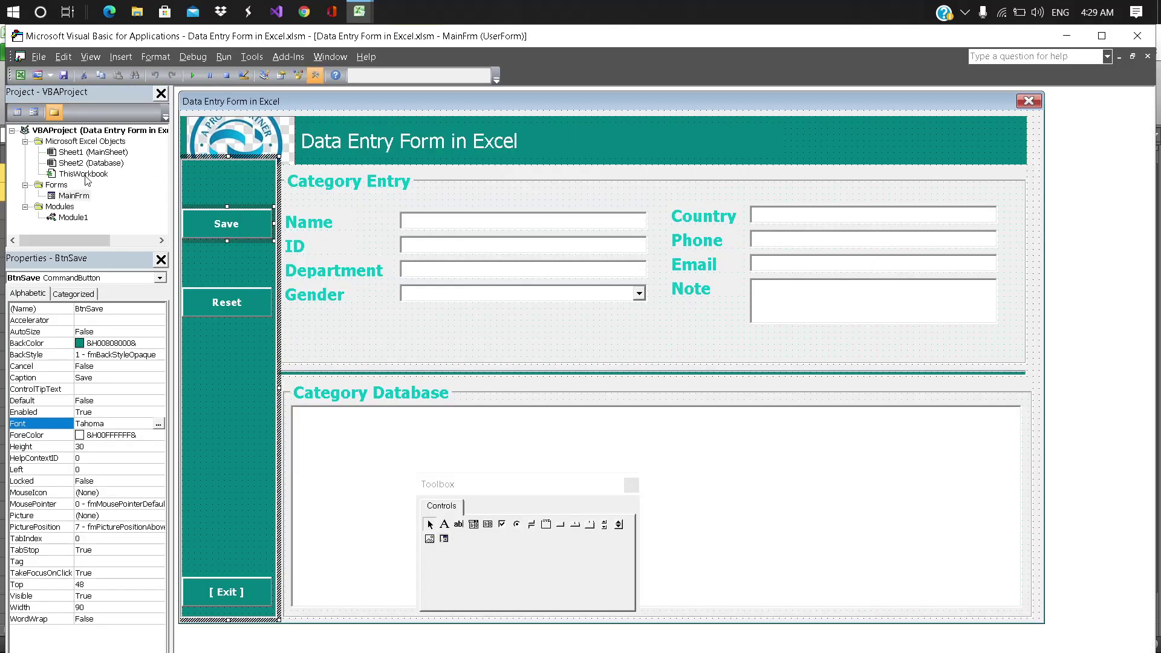
pyautogui.doubleClick(85, 174)
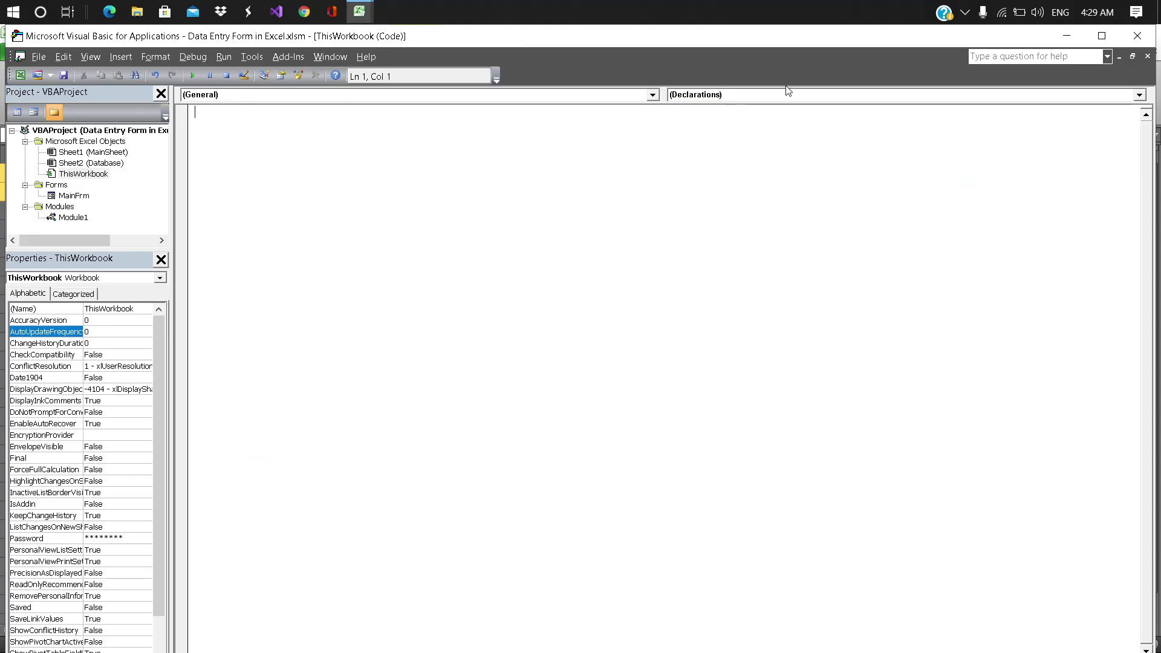
# Create Workbook_Open calling MainFrm.Show in ThisWorkbook, then close the VBA editor.
pyautogui.click(461, 95)
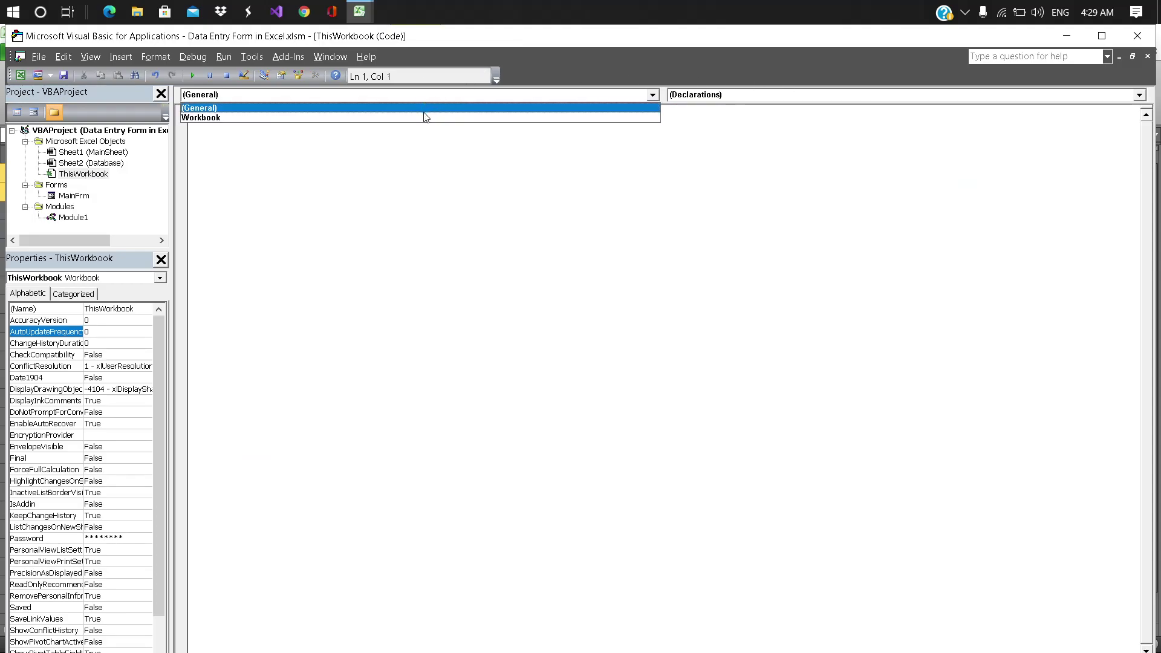
pyautogui.click(426, 118)
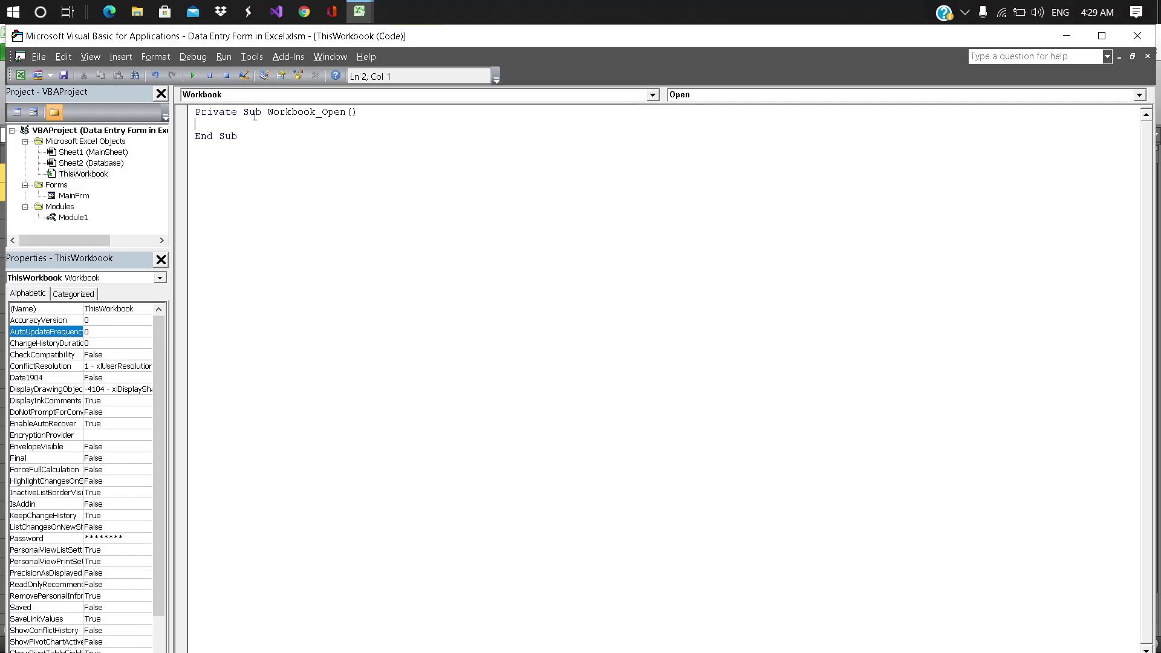
pyautogui.write('MainF')
pyautogui.write('rm.Show')
pyautogui.click(1137, 36)
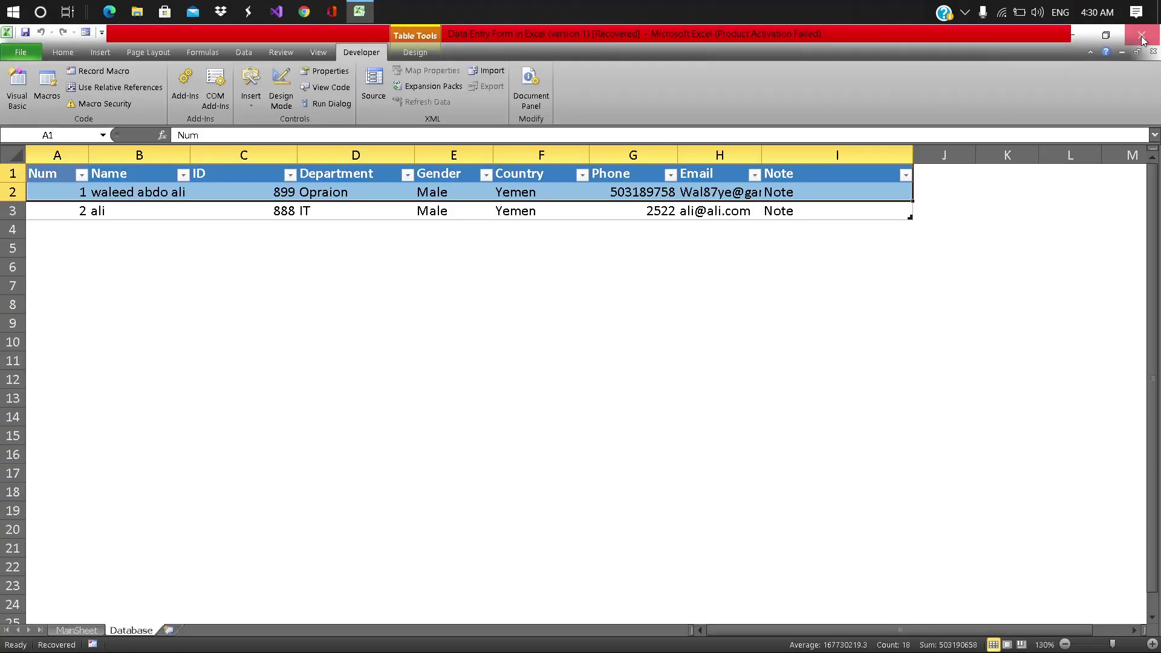
# Close the workbook, saving the changes.
pyautogui.click(1142, 34)
pyautogui.click(520, 366)
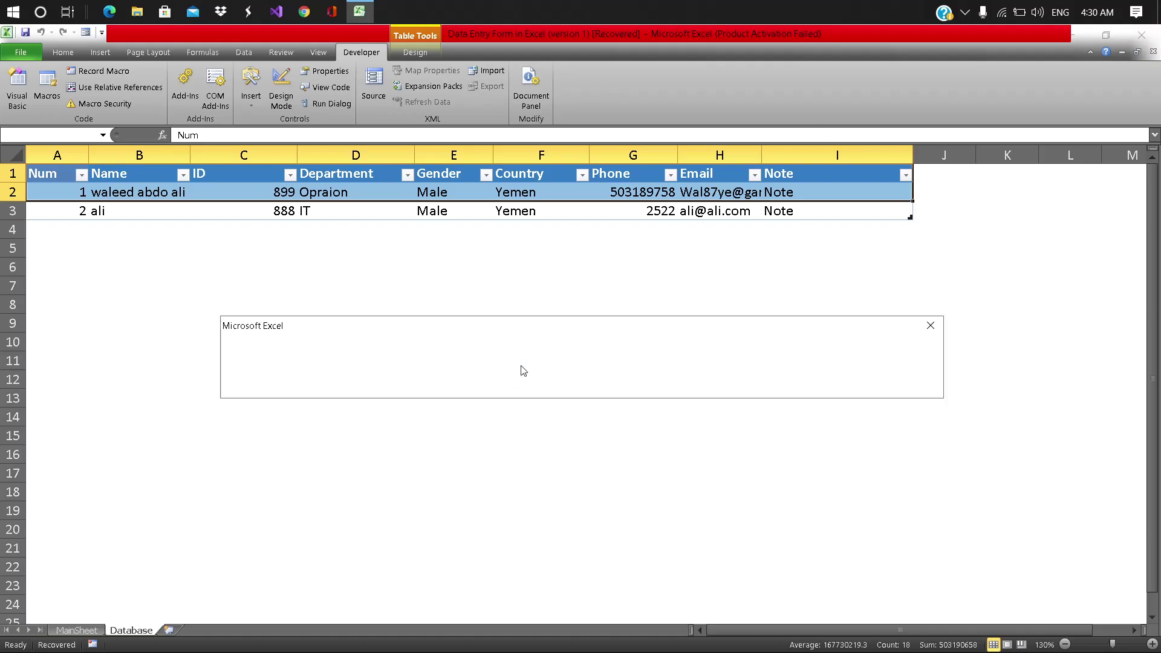
pyautogui.click(551, 385)
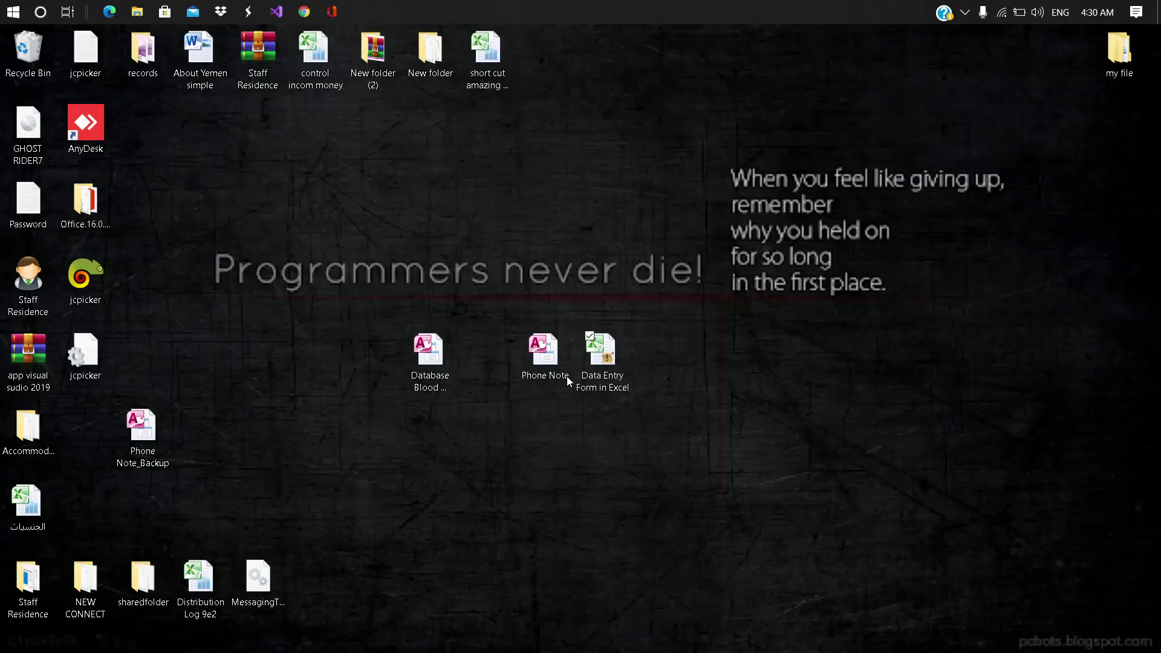
# Reopen Data Entry Form in Excel with macros enabled to confirm the form launches automatically.
pyautogui.moveTo(599, 357)
pyautogui.mouseDown()
pyautogui.moveTo(607, 180)
pyautogui.moveTo(607, 203)
pyautogui.mouseUp()
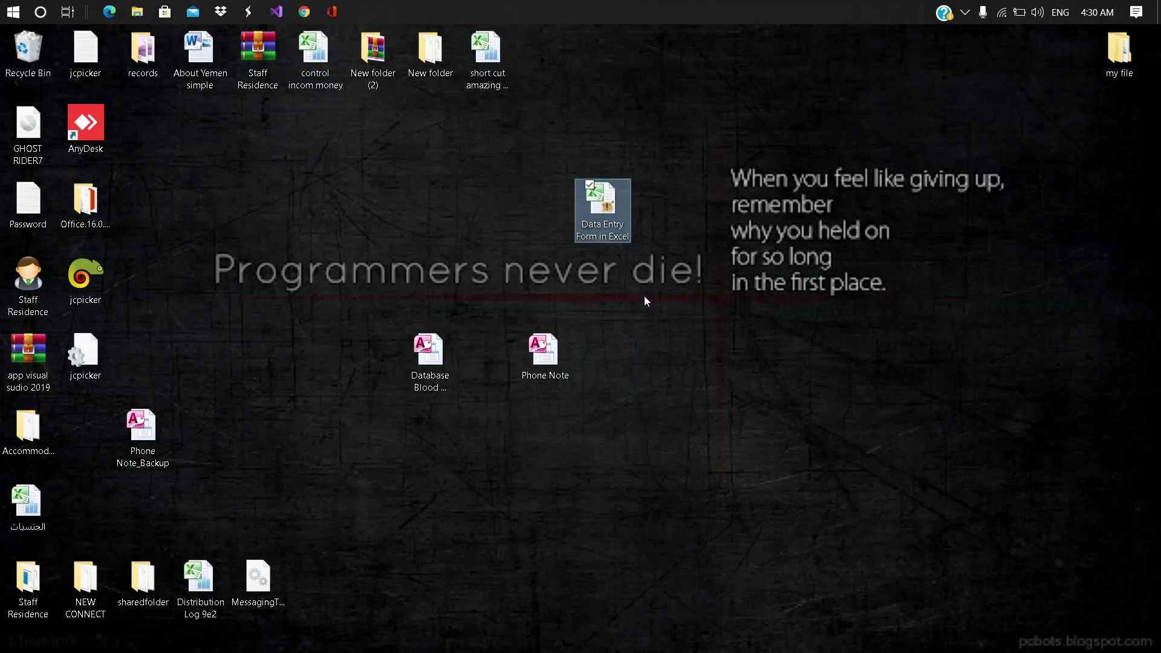
pyautogui.doubleClick(596, 222)
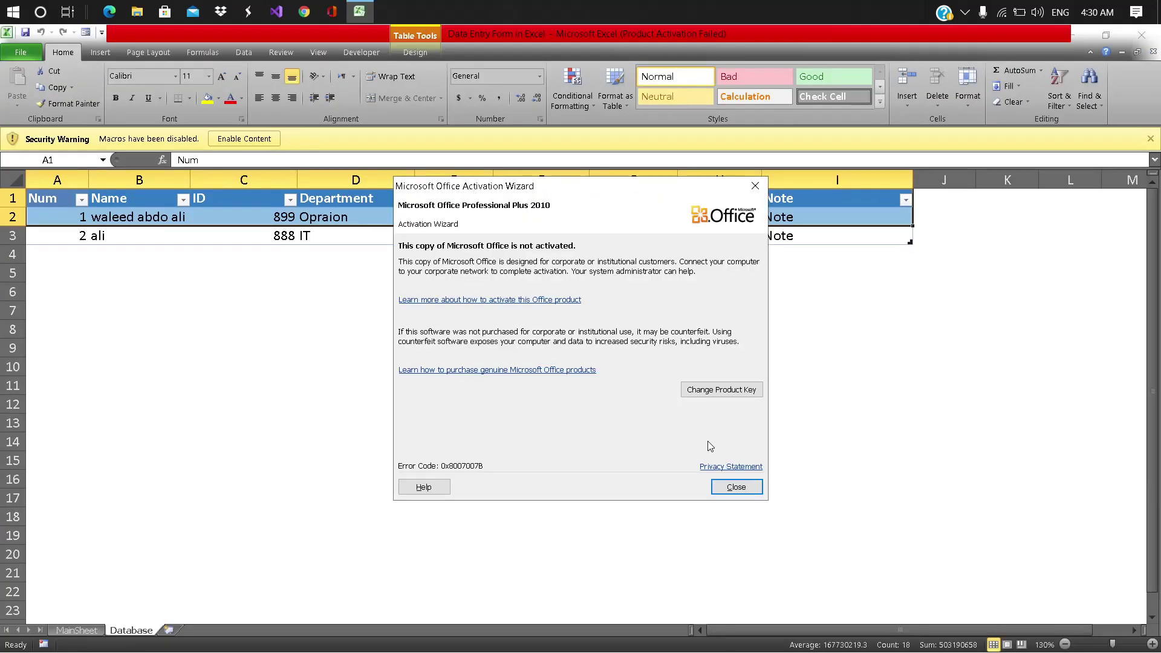
pyautogui.click(737, 485)
pyautogui.click(247, 140)
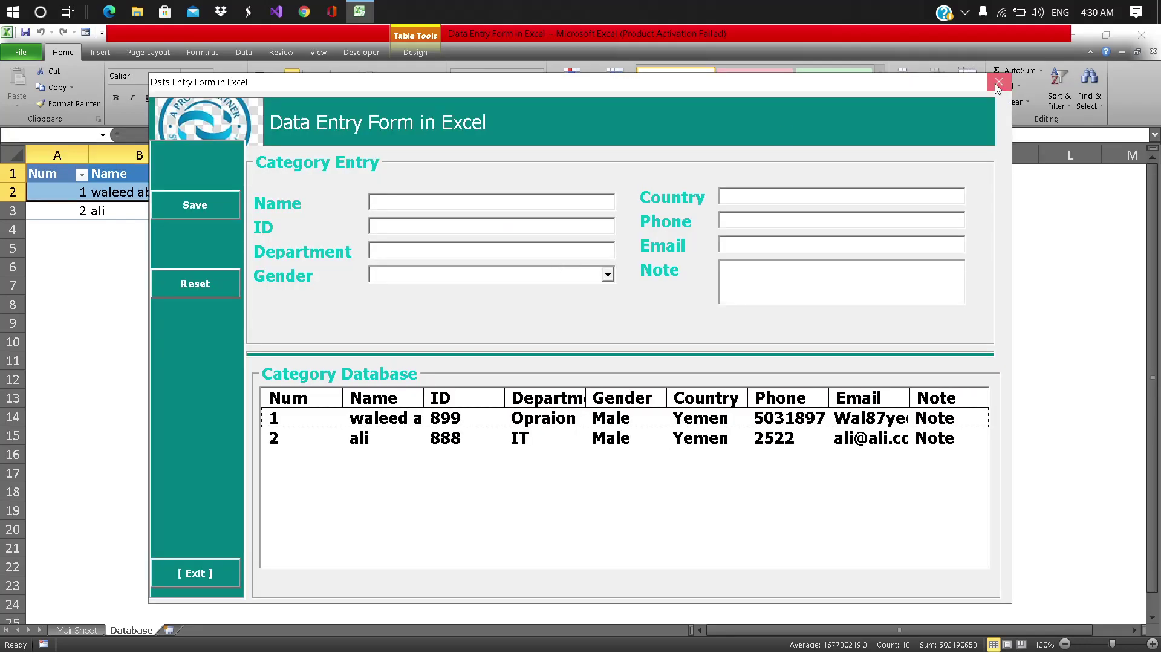
pyautogui.click(999, 81)
pyautogui.click(1142, 35)
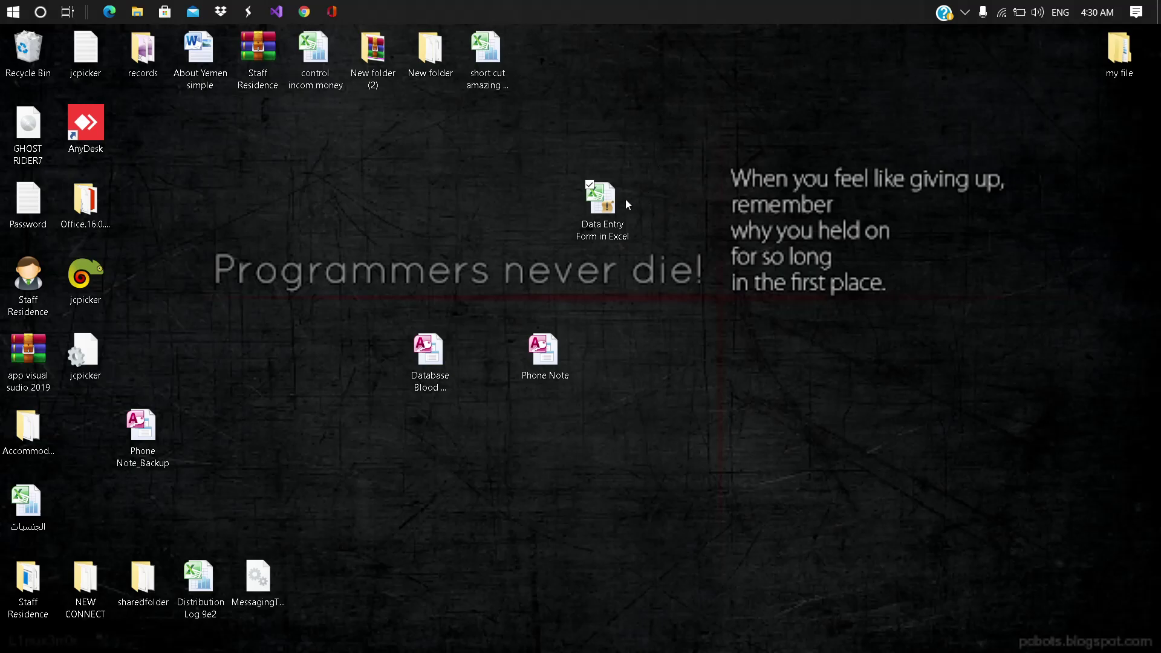
pyautogui.doubleClick(590, 200)
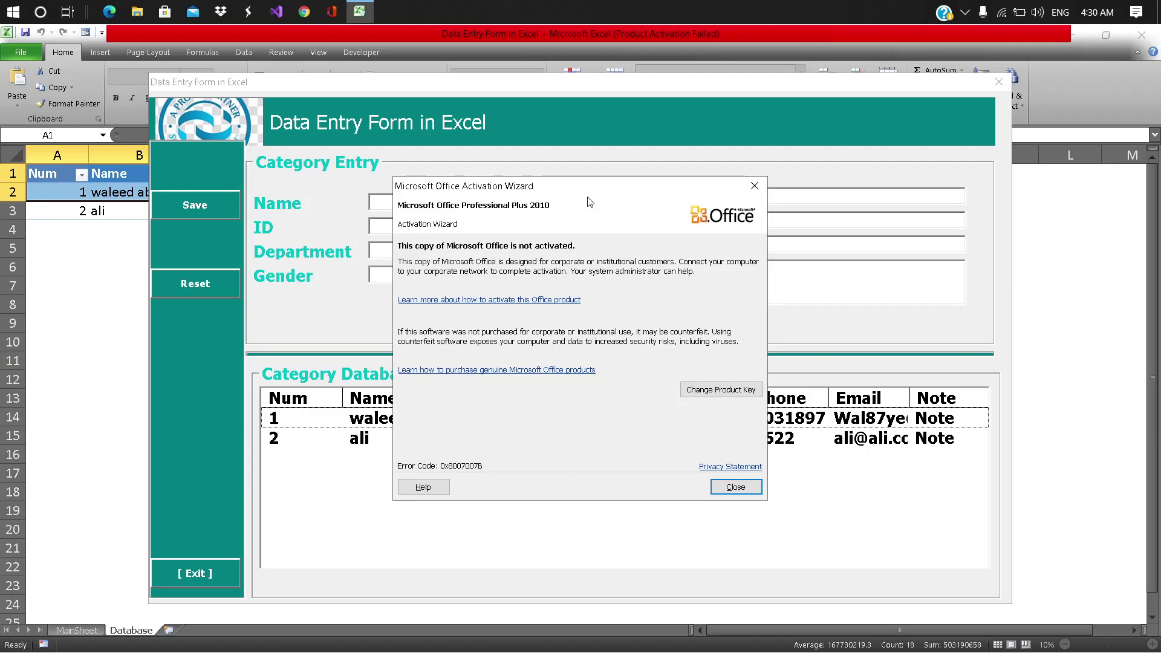
# Enter and save a third record: ID 55, department HR, gender Femal, country Yemen, plus e-mail and note.
pyautogui.click(730, 488)
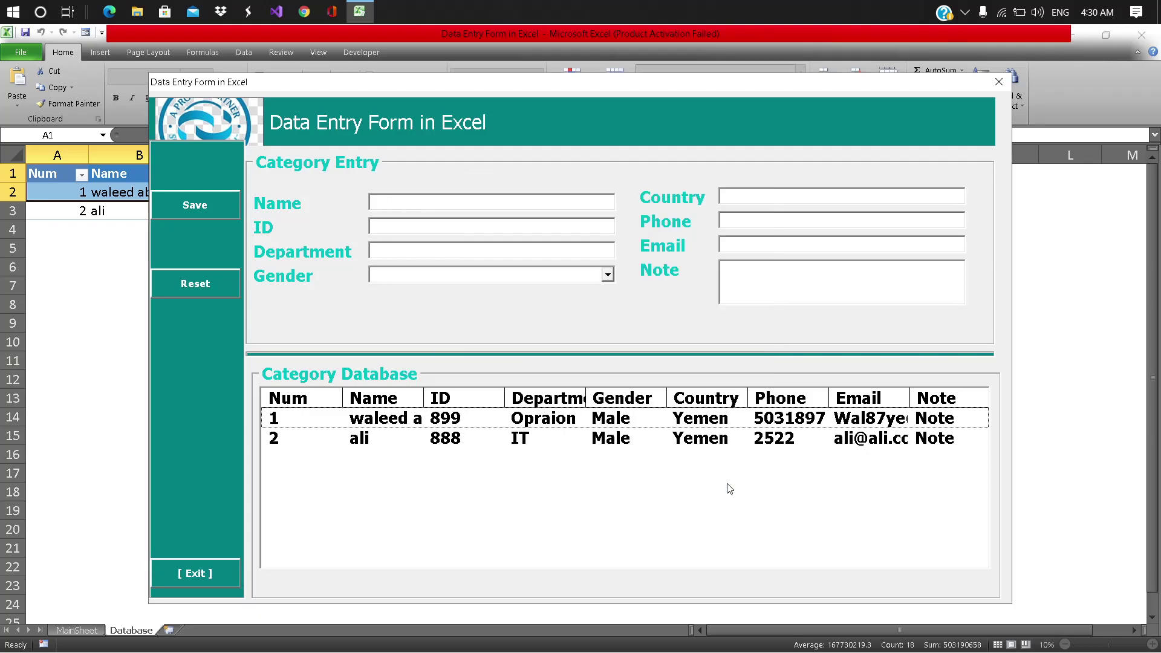
pyautogui.click(427, 202)
pyautogui.write('A')
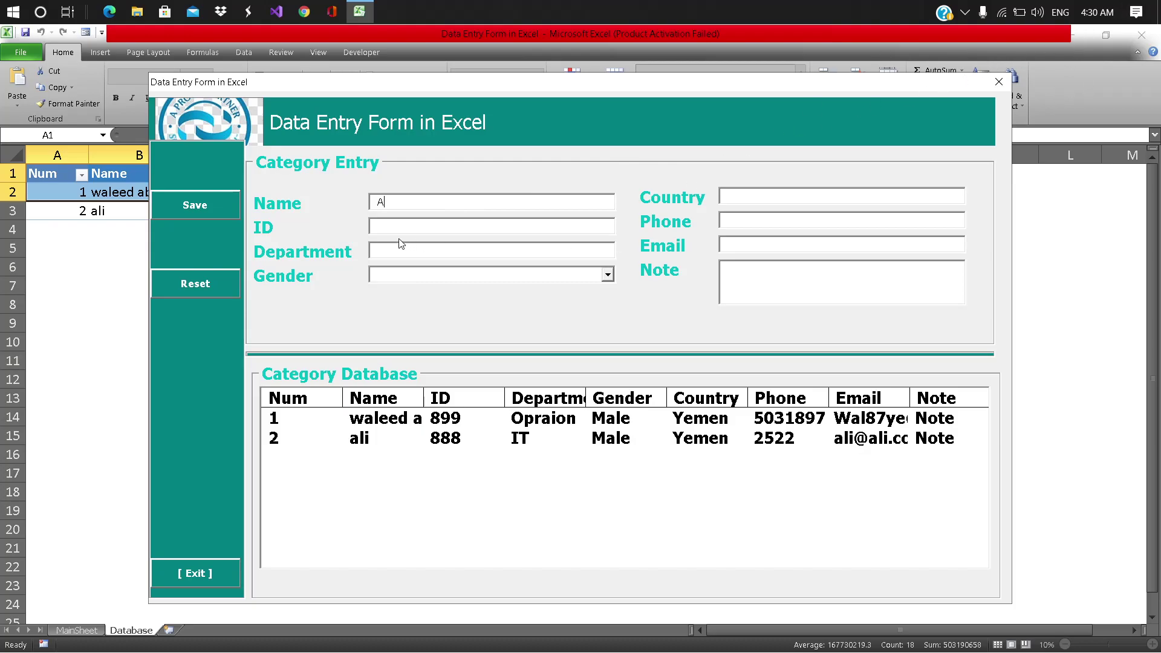
pyautogui.write('me')
pyautogui.write('55')
pyautogui.write('HR')
pyautogui.click(608, 275)
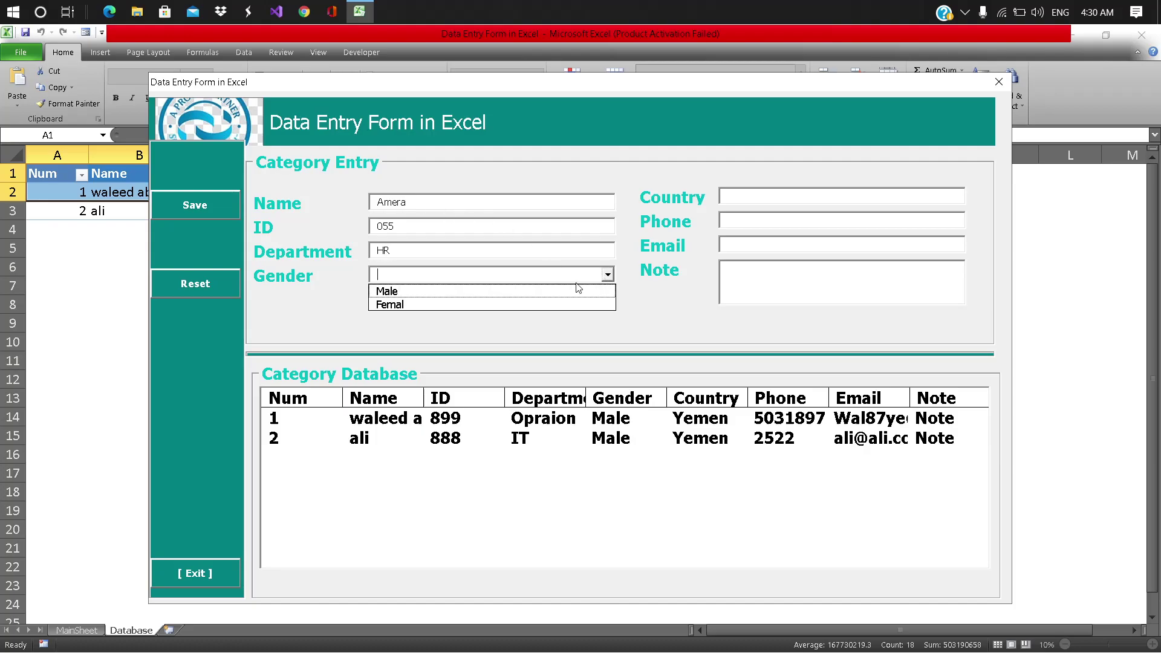
pyautogui.click(535, 305)
pyautogui.click(764, 192)
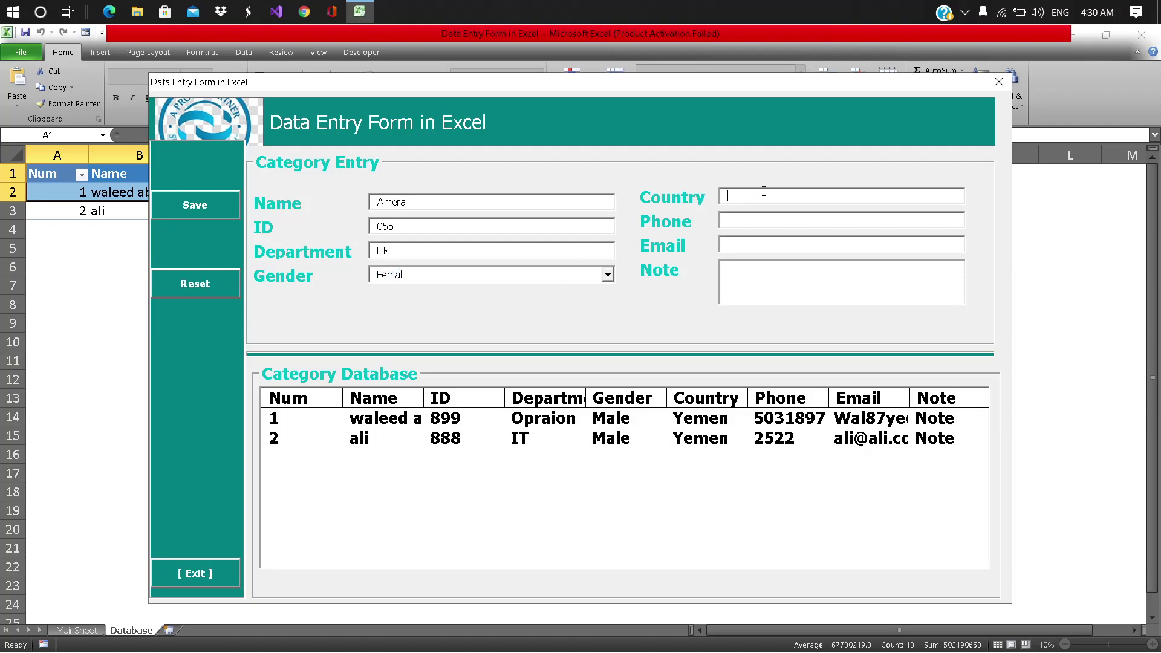
pyautogui.write('Yem')
pyautogui.write('555')
pyautogui.write('am')
pyautogui.write('er')
pyautogui.write('@')
pyautogui.write('a')
pyautogui.write('.co')
pyautogui.write('ote')
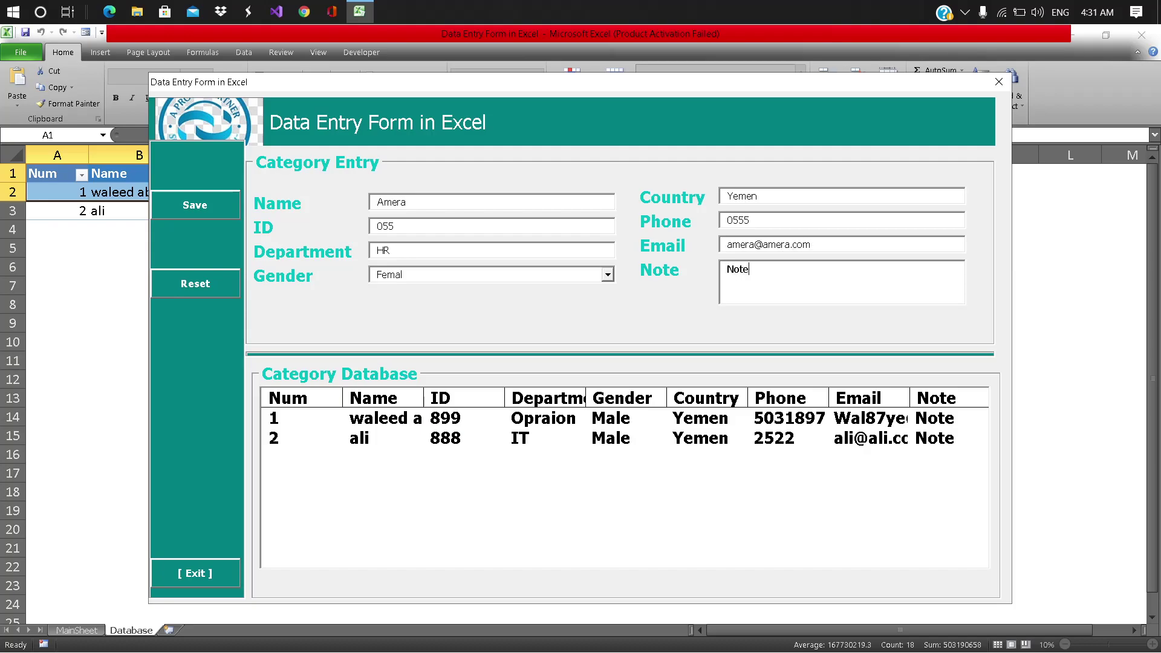
pyautogui.click(213, 205)
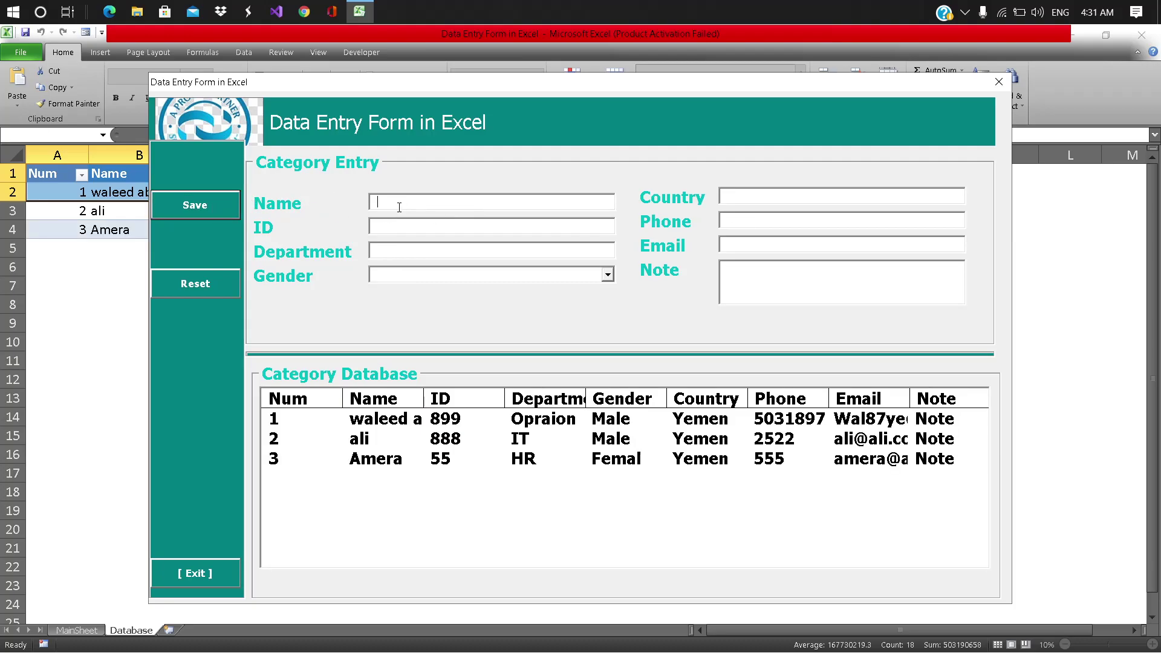
# Check the three records in the form's list, then close the data entry form.
pyautogui.click(441, 426)
pyautogui.click(441, 446)
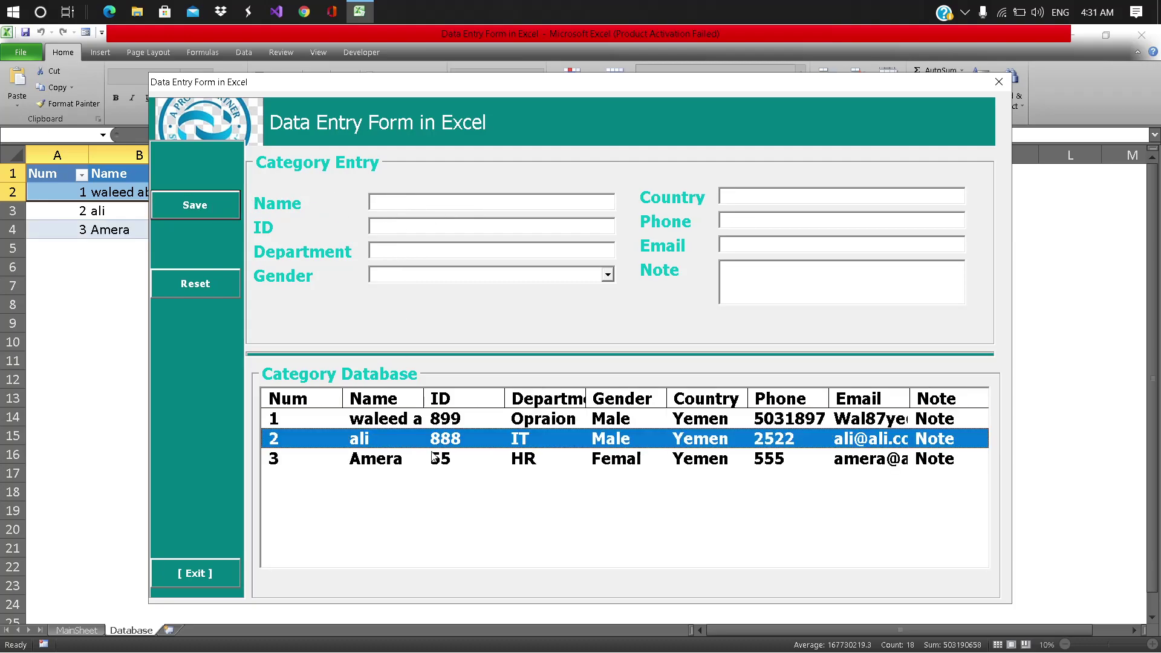
pyautogui.click(434, 458)
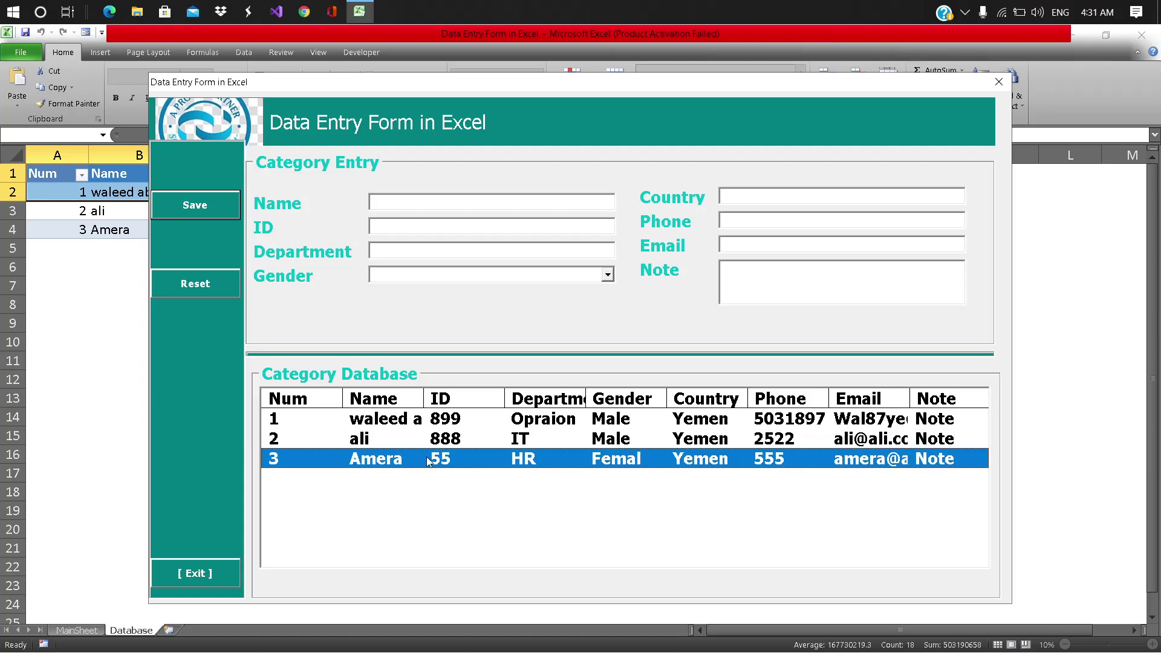
pyautogui.click(210, 583)
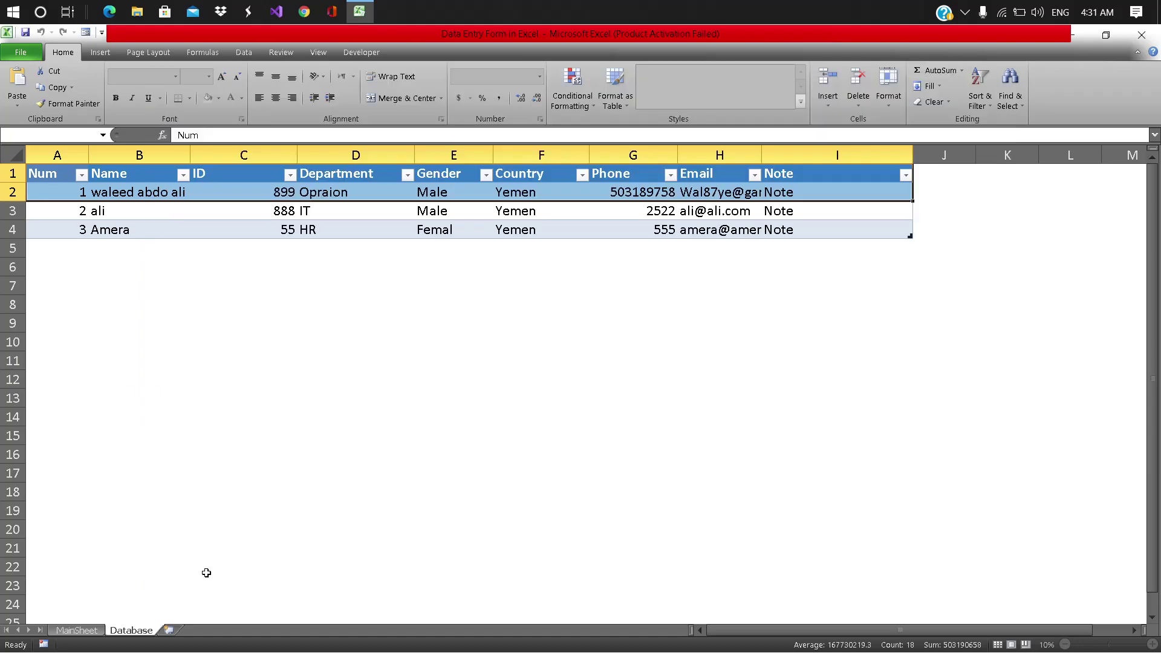
# Review the Database sheet's cells for the three rows, then show the Developer features.
pyautogui.click(300, 217)
pyautogui.click(260, 229)
pyautogui.click(218, 209)
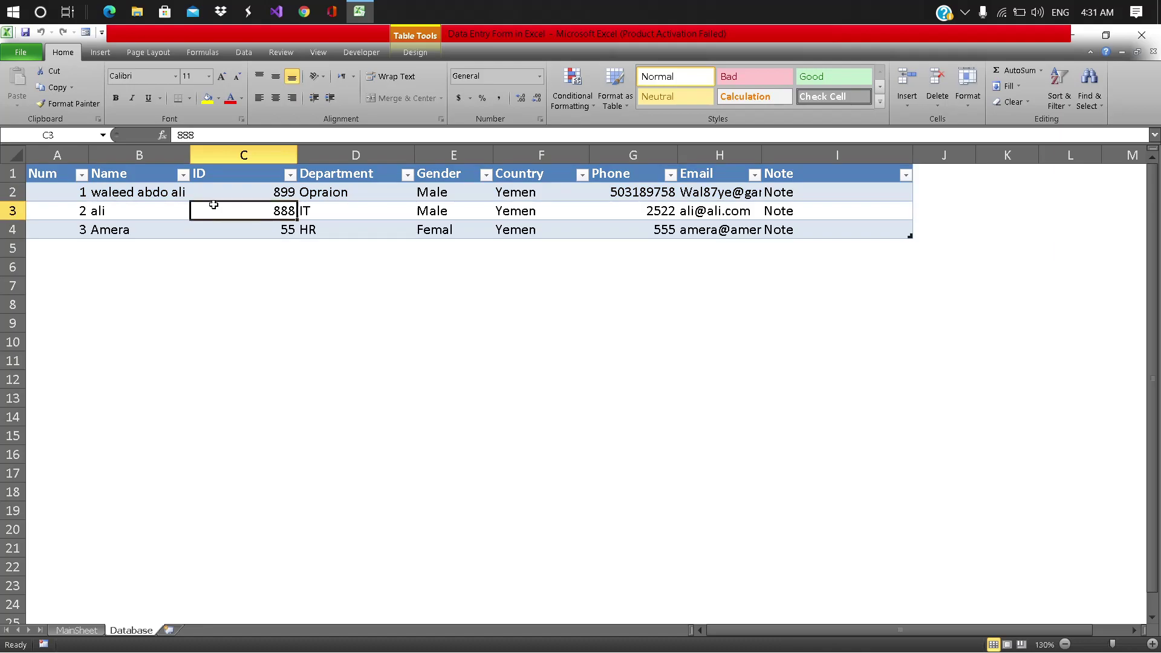
pyautogui.click(152, 194)
pyautogui.click(77, 631)
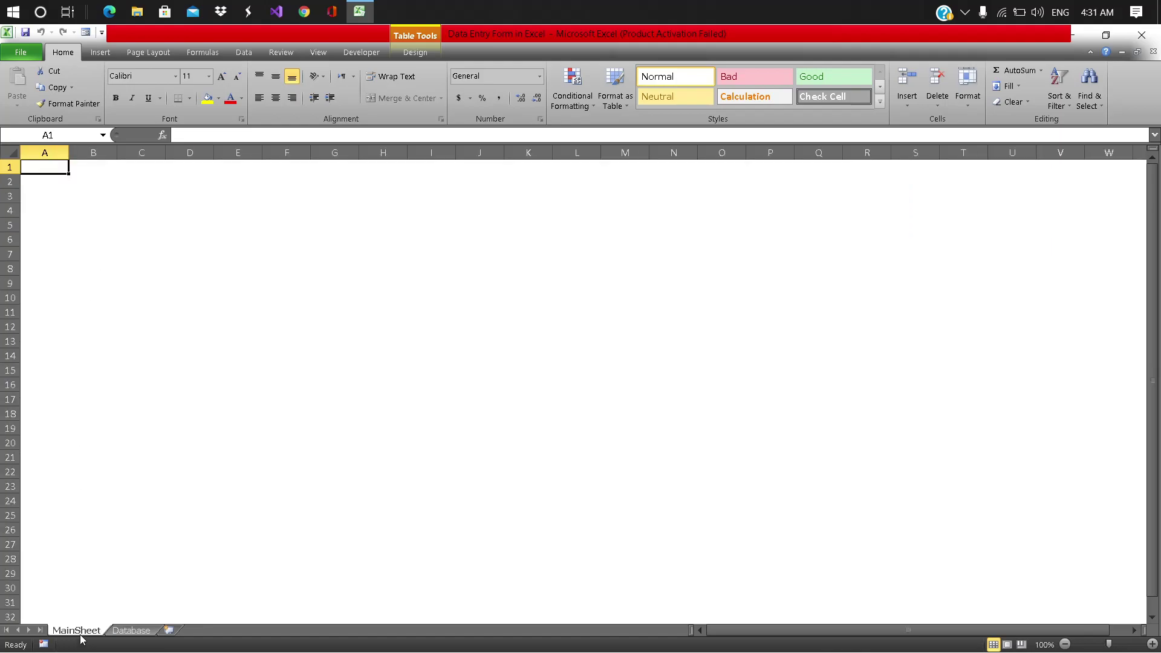
pyautogui.click(133, 630)
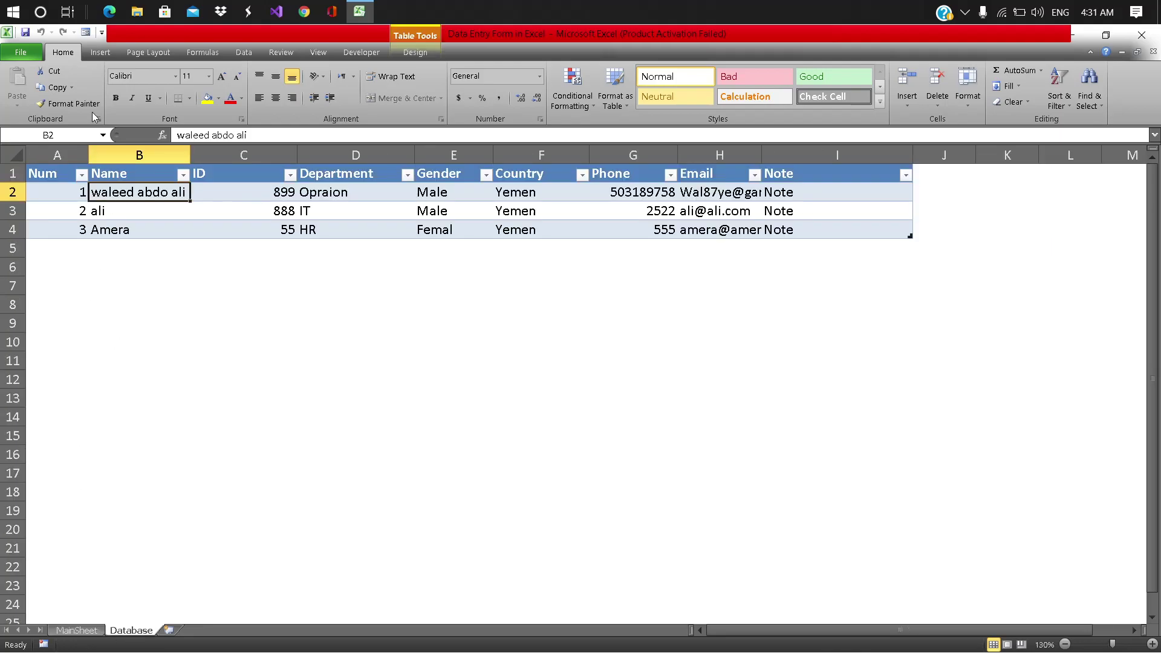
pyautogui.click(361, 53)
# In ThisWorkbook's Workbook_Open, add a line after MainFrm.Show and autocomplete ThisWorkbook.
pyautogui.click(17, 86)
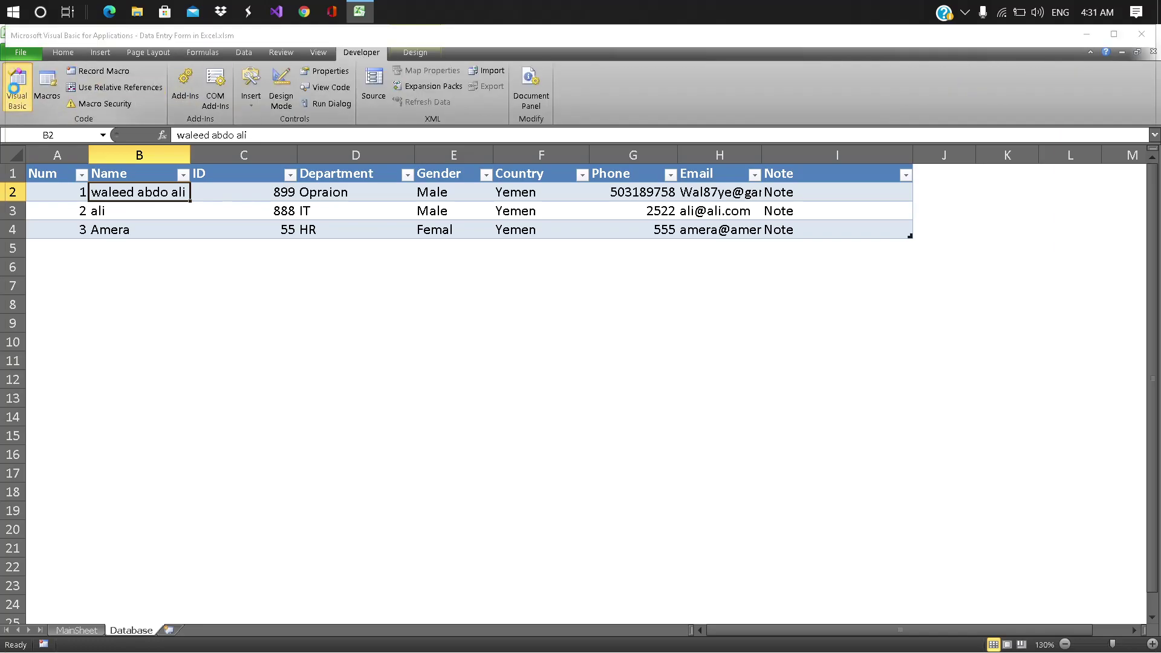
pyautogui.doubleClick(86, 175)
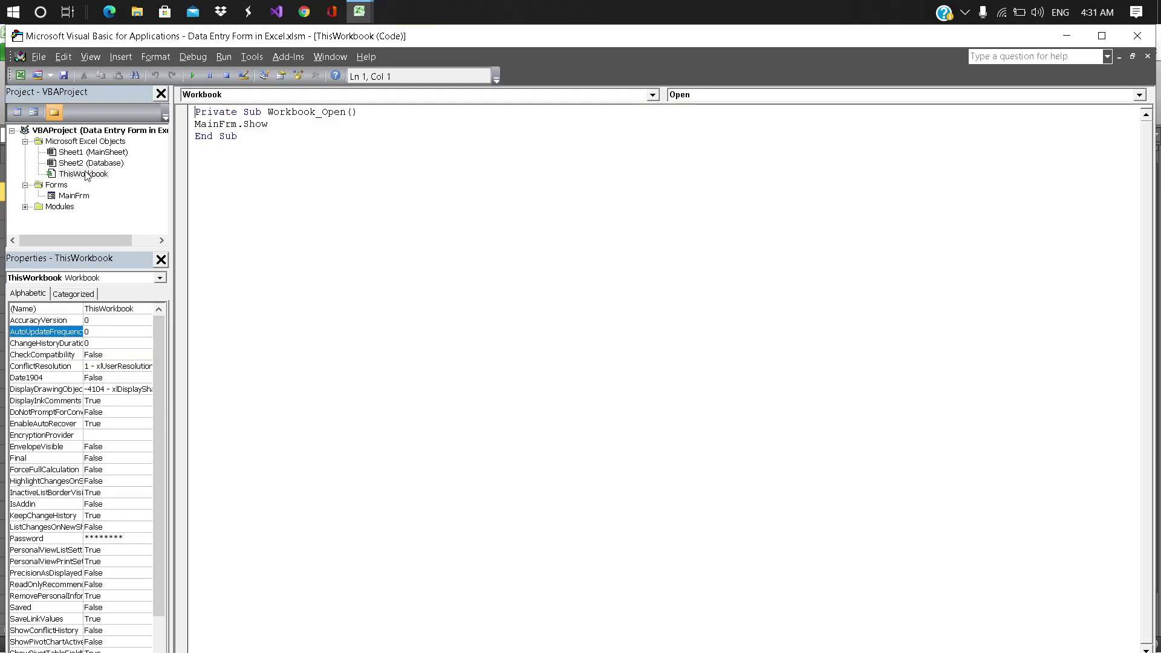
pyautogui.press('Return')
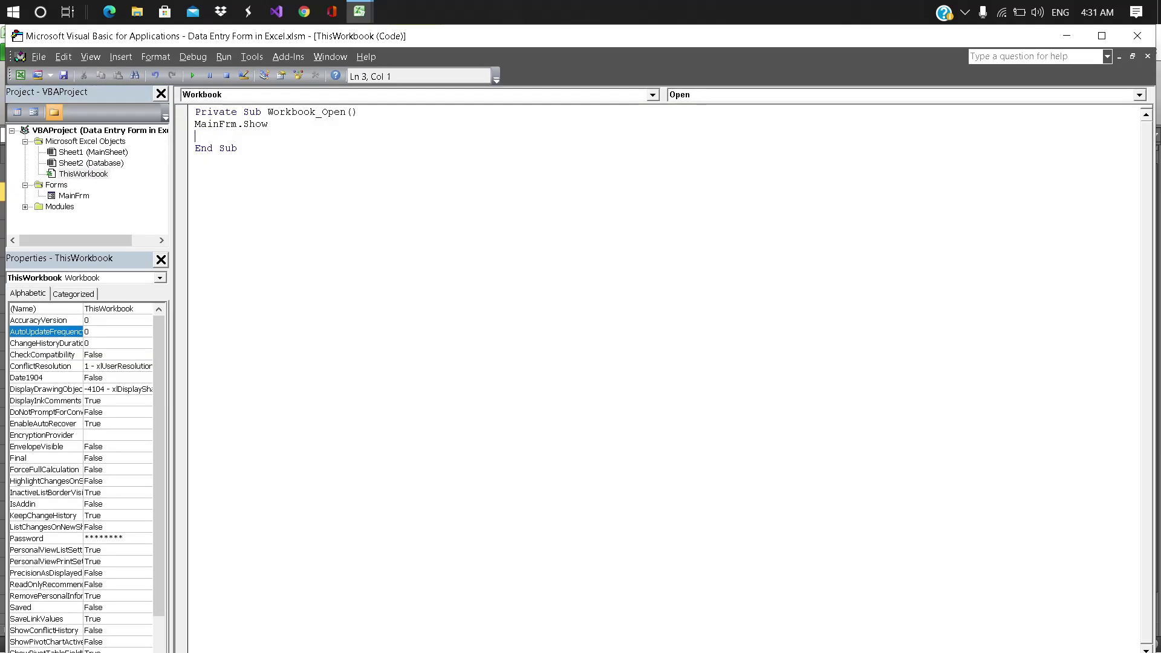
pyautogui.write('Cal')
pyautogui.press('BackSpace')
pyautogui.press('BackSpace')
pyautogui.press('BackSpace')
pyautogui.write('thi')
pyautogui.write('s')
pyautogui.hotkey('ctrl', 'space')
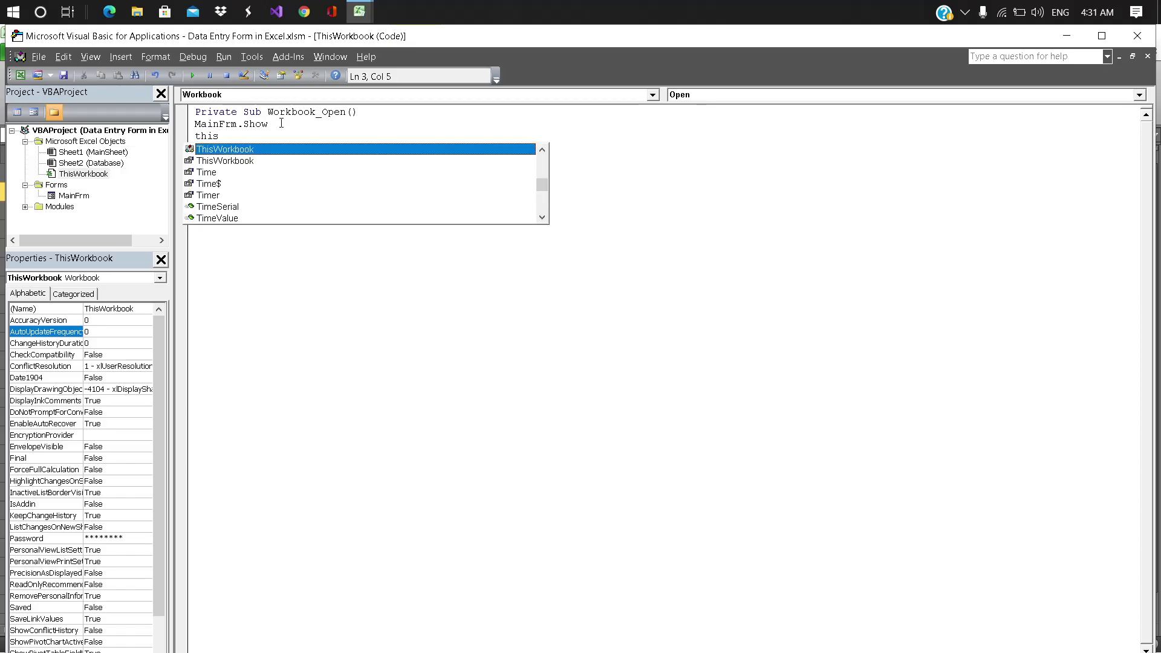
# Try a Show member on ThisWorkbook, then erase it and re-accept ThisWorkbook.
pyautogui.write('.hi')
pyautogui.press('BackSpace')
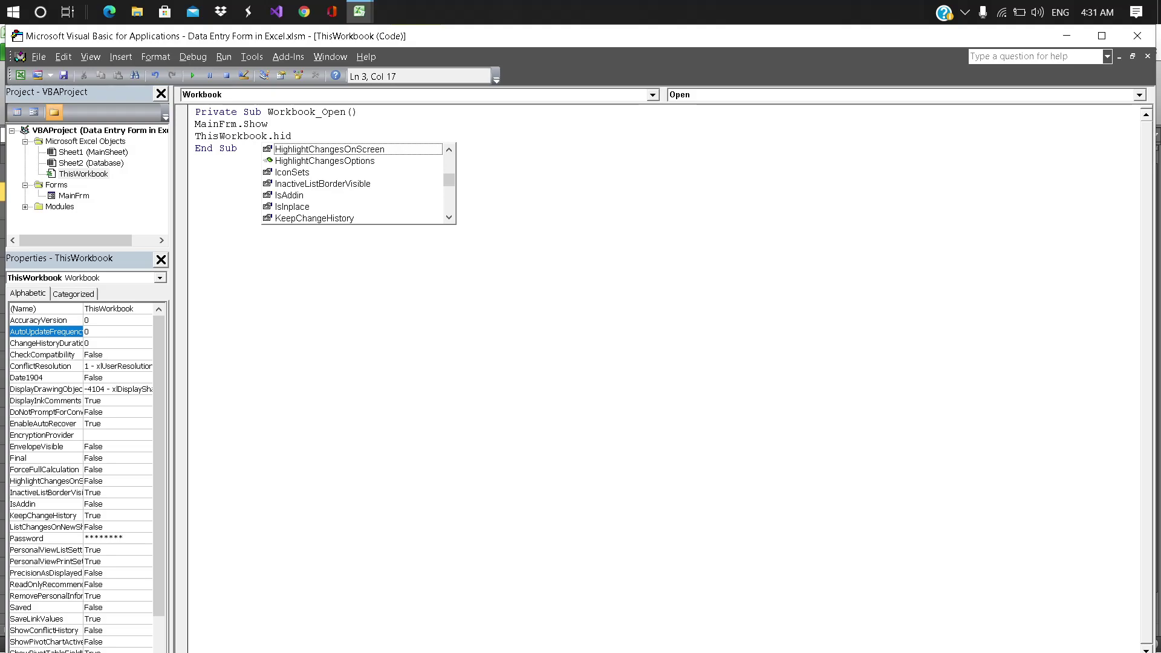
pyautogui.press('BackSpace')
pyautogui.write('sho')
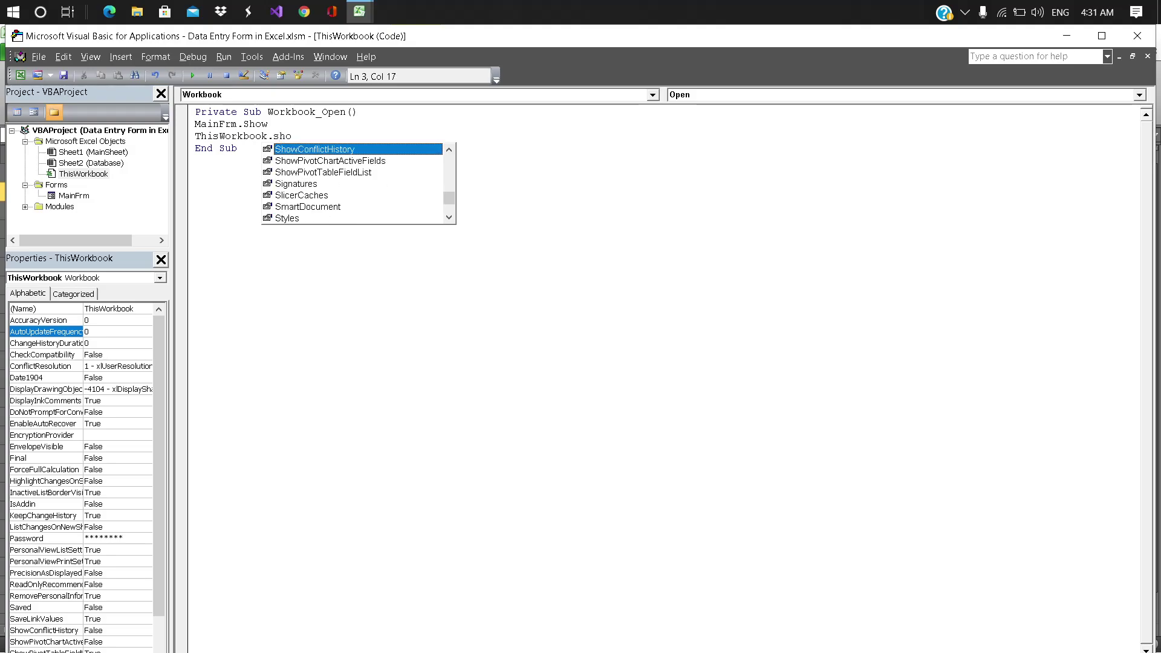
pyautogui.press('BackSpace')
pyautogui.press('BackSpace')
pyautogui.press('BackSpace')
pyautogui.press('BackSpace')
pyautogui.press('BackSpace')
pyautogui.press('BackSpace')
pyautogui.press('BackSpace')
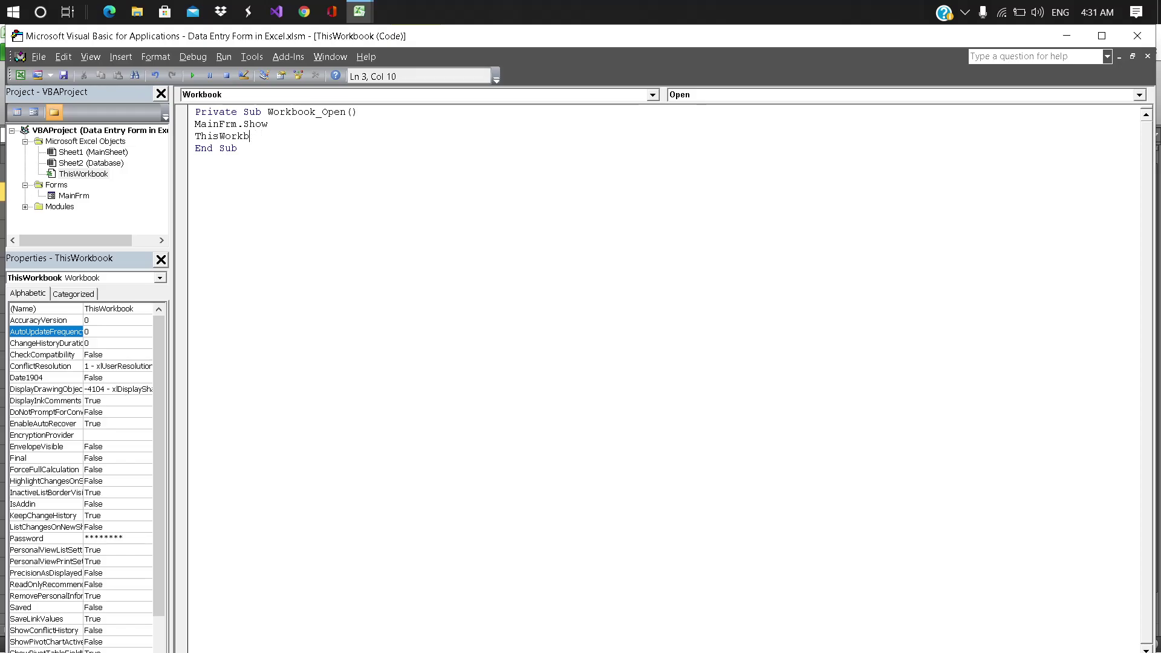
pyautogui.hotkey('ctrl', 'space')
pyautogui.press('Tab')
# Try the Visible member on ThisWorkbook, then delete it, leaving ThisWorkbook on the line.
pyautogui.write('.h')
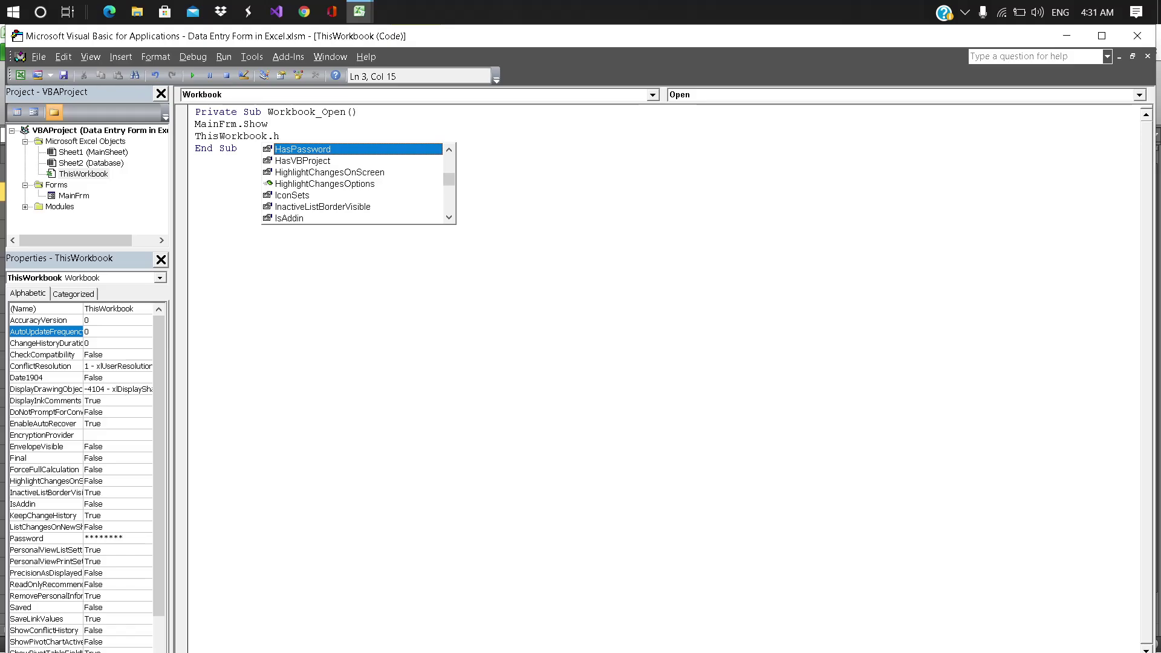
pyautogui.write('ide')
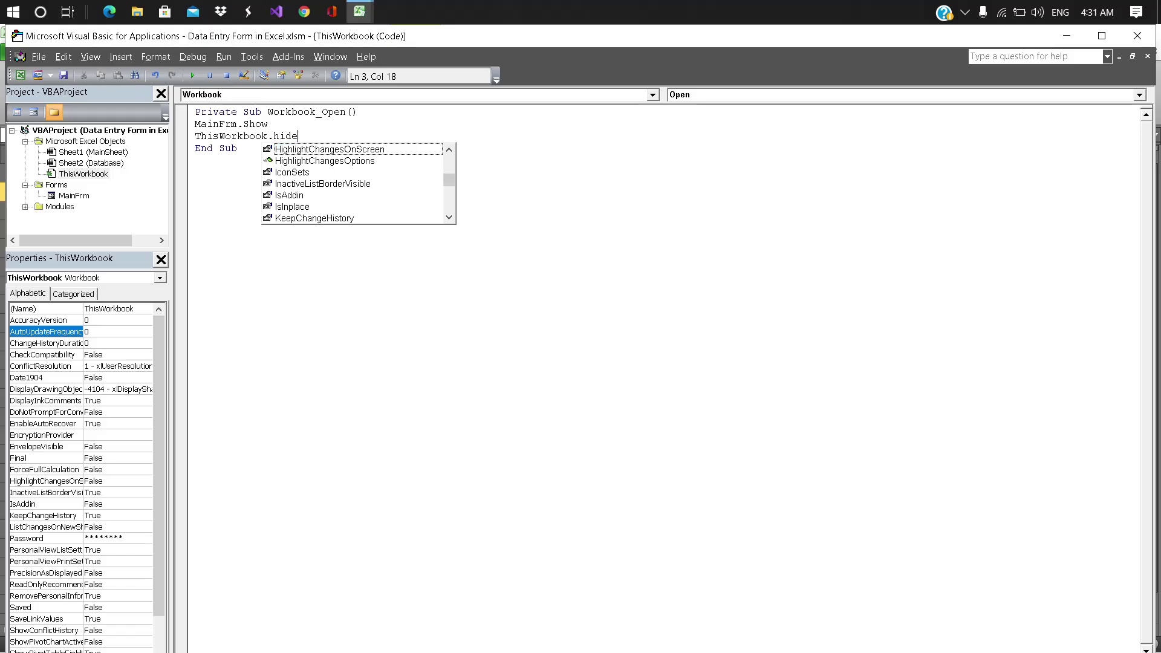
pyautogui.press('BackSpace')
pyautogui.press('BackSpace')
pyautogui.write('v')
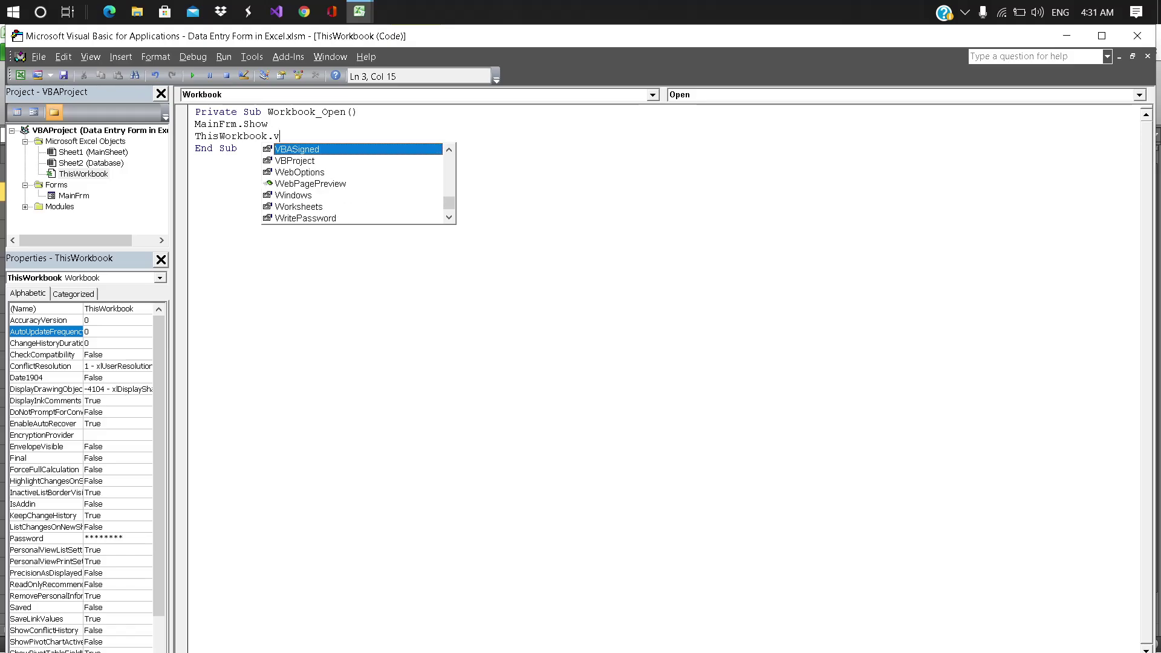
pyautogui.write('iv')
pyautogui.press('BackSpace')
pyautogui.write('s')
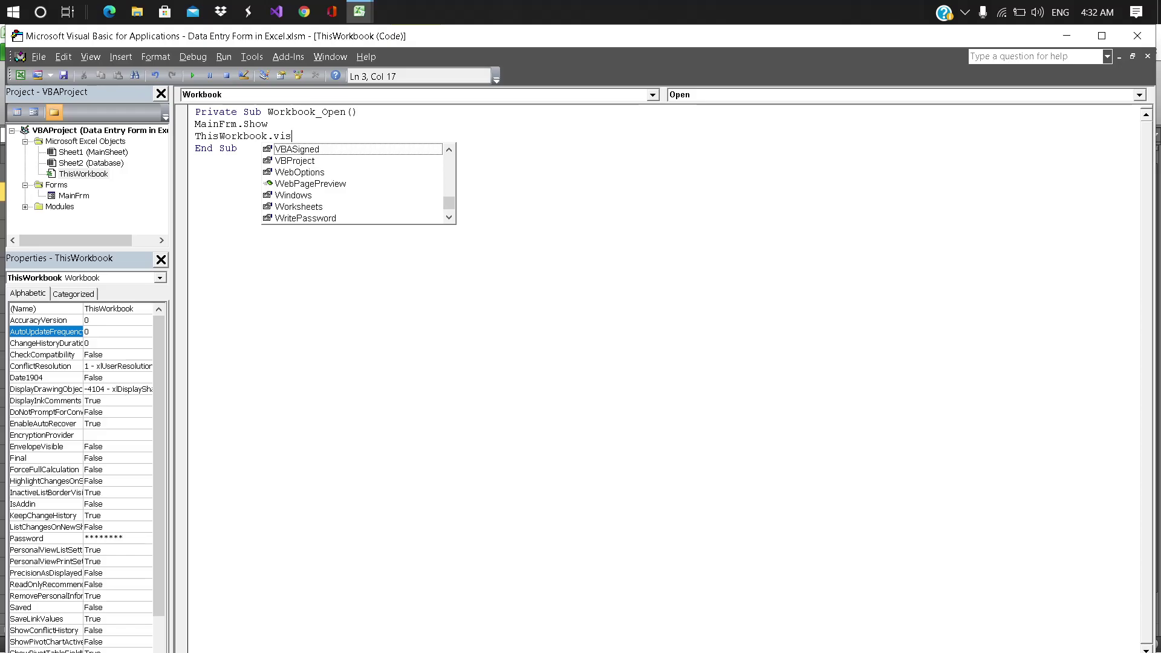
pyautogui.press('BackSpace')
pyautogui.press('BackSpace')
pyautogui.press('BackSpace')
pyautogui.press('BackSpace')
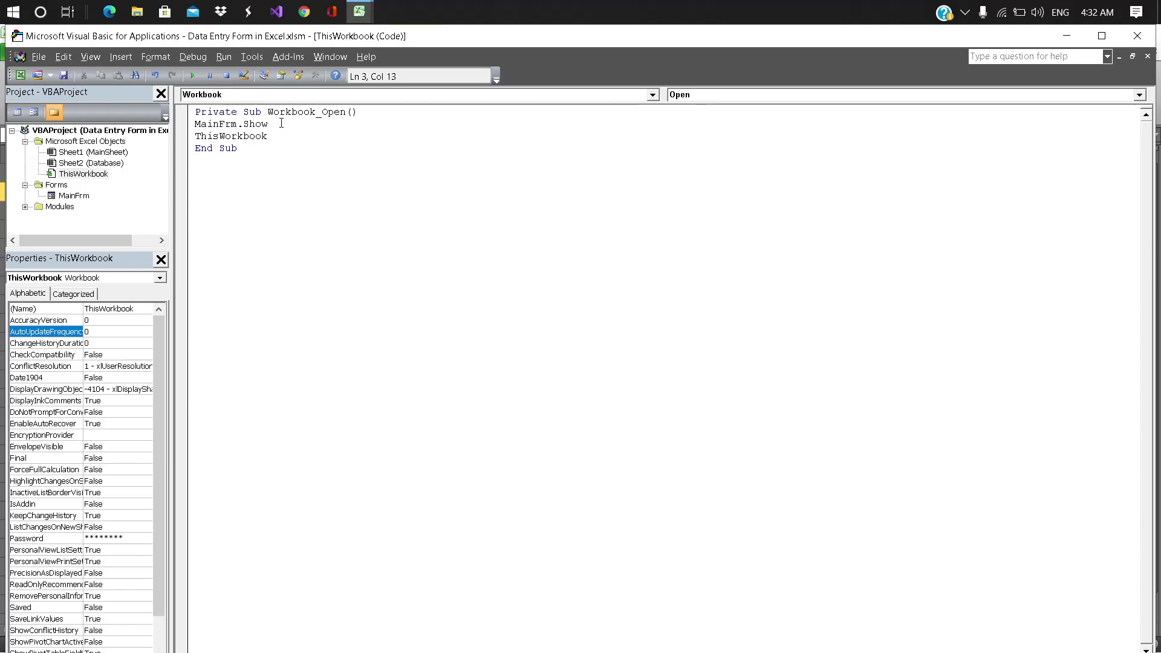
pyautogui.press('BackSpace')
pyautogui.press('BackSpace')
pyautogui.press('BackSpace')
pyautogui.press('BackSpace')
pyautogui.press('BackSpace')
pyautogui.press('BackSpace')
pyautogui.press('BackSpace')
pyautogui.press('BackSpace')
pyautogui.press('BackSpace')
pyautogui.press('BackSpace')
pyautogui.press('BackSpace')
# Open the MainFrm form and run it with Run Sub/UserForm to show all three records.
pyautogui.doubleClick(83, 174)
pyautogui.click(26, 75)
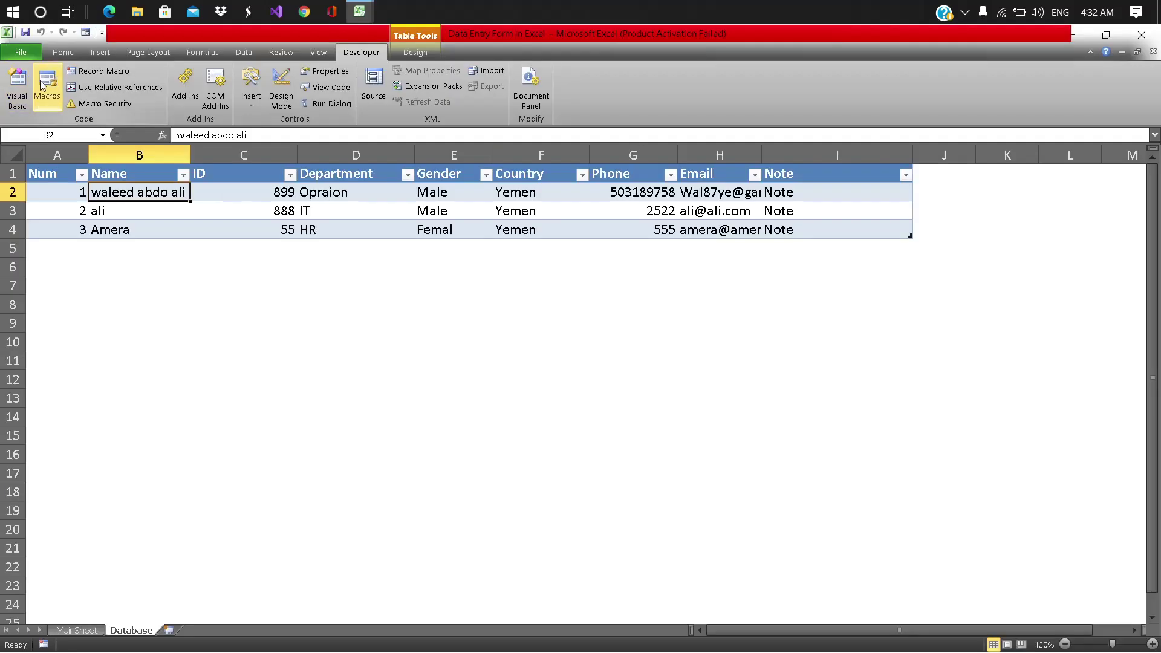
pyautogui.click(17, 79)
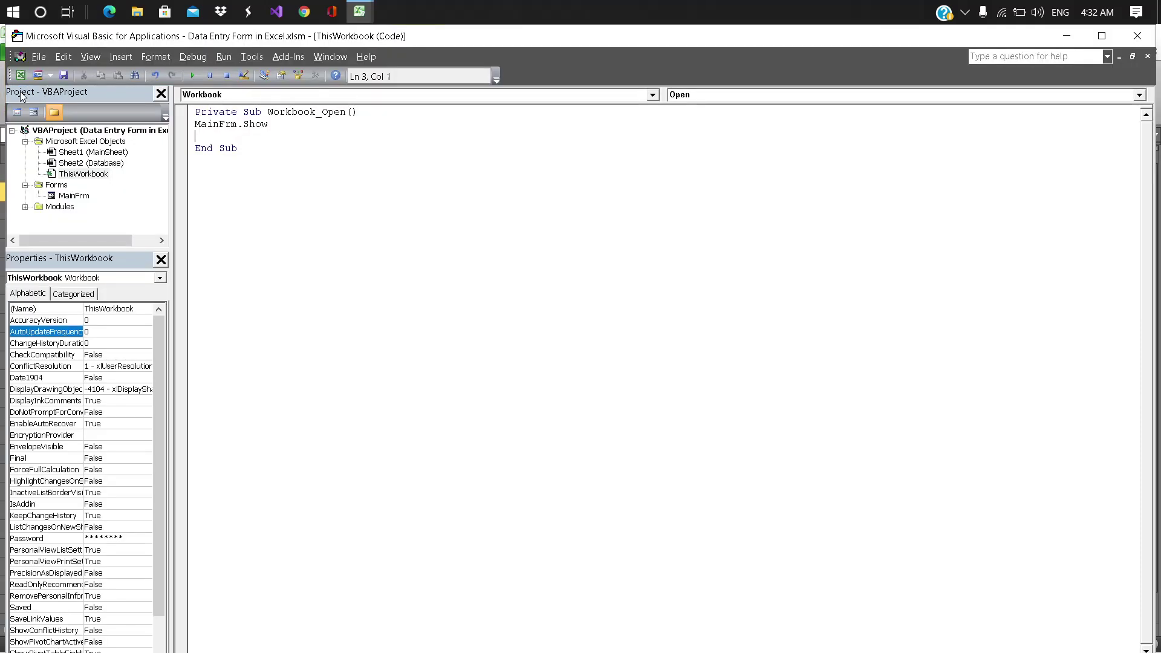
pyautogui.doubleClick(74, 195)
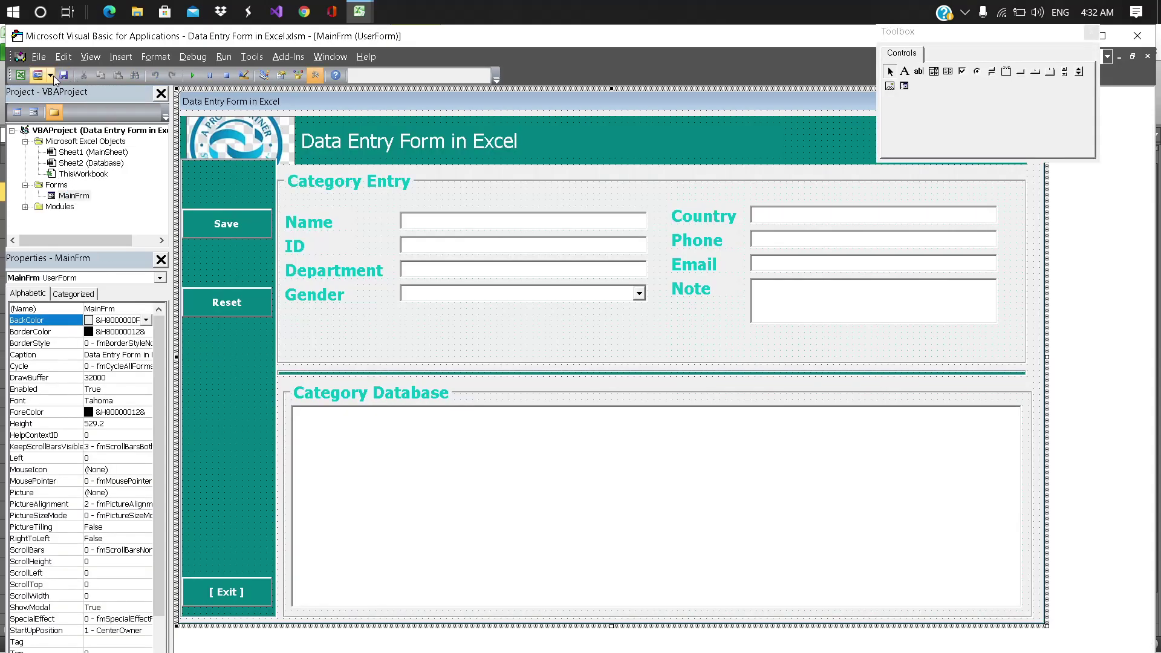
pyautogui.click(50, 75)
pyautogui.click(50, 75)
pyautogui.click(192, 75)
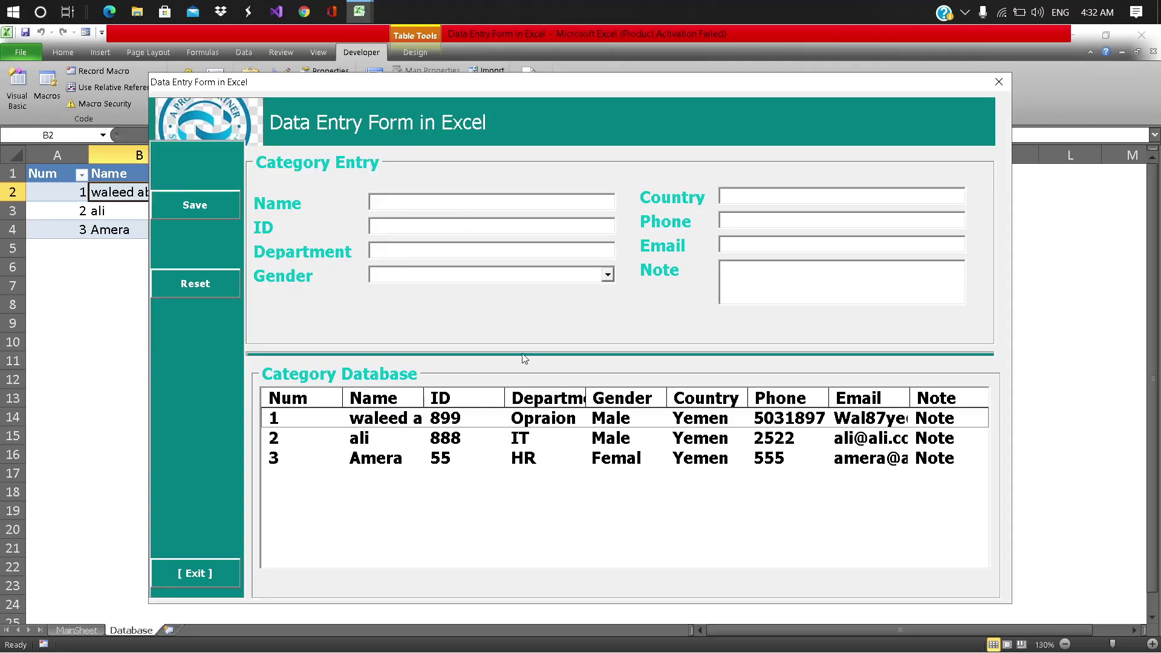